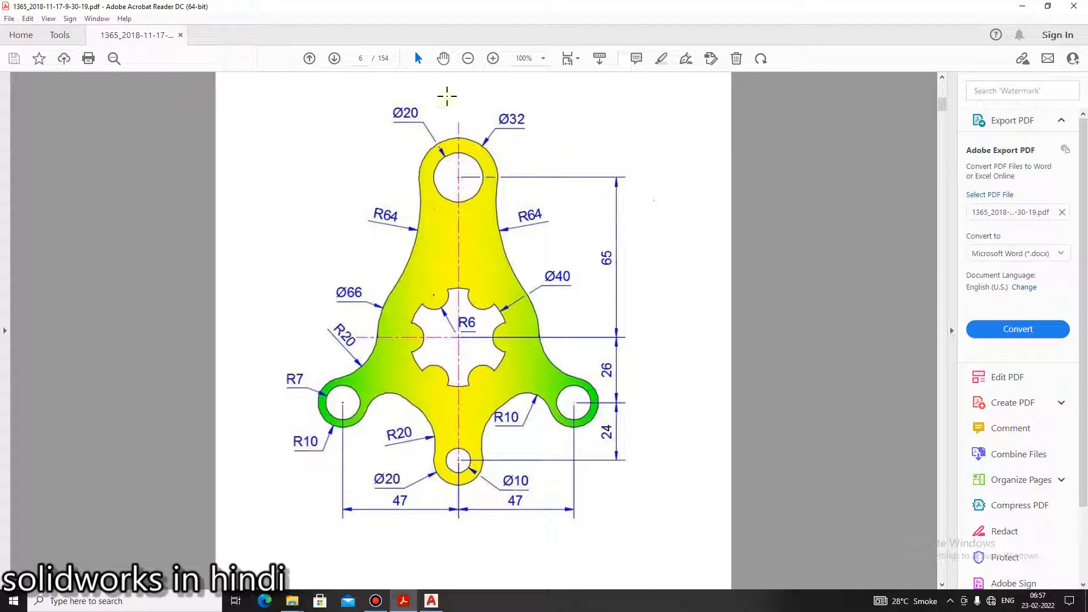
Examine the dimensioned bracket on page 6 of the PDF and compare it with the drawing on page 7
left_click(258, 103)
mouse_move(278, 114)
left_mouse_down()
mouse_move(563, 478)
mouse_move(646, 566)
mouse_move(667, 564)
left_mouse_up()
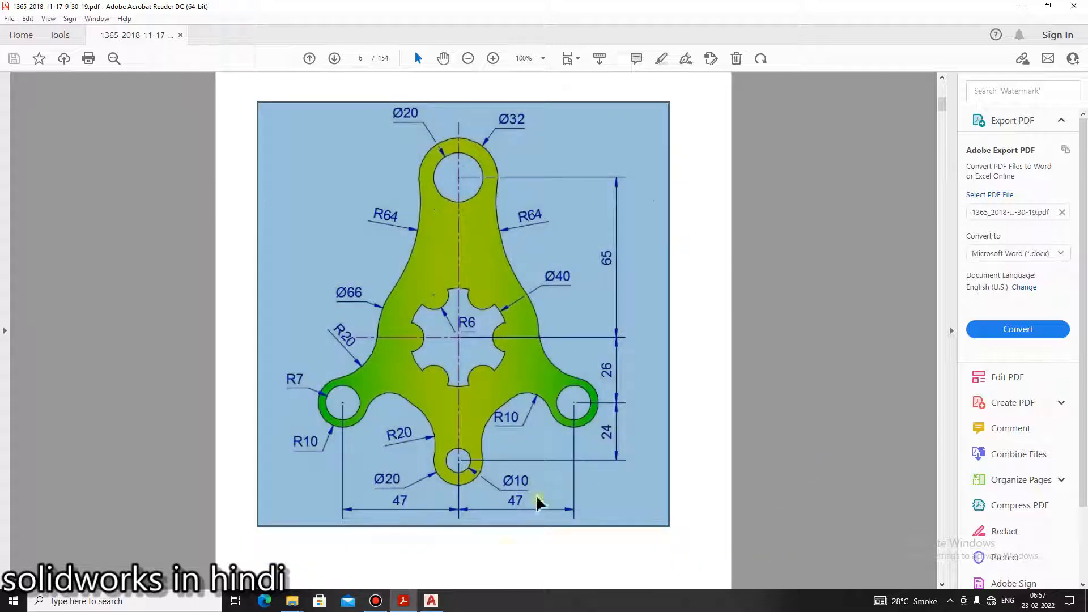
left_click(504, 548)
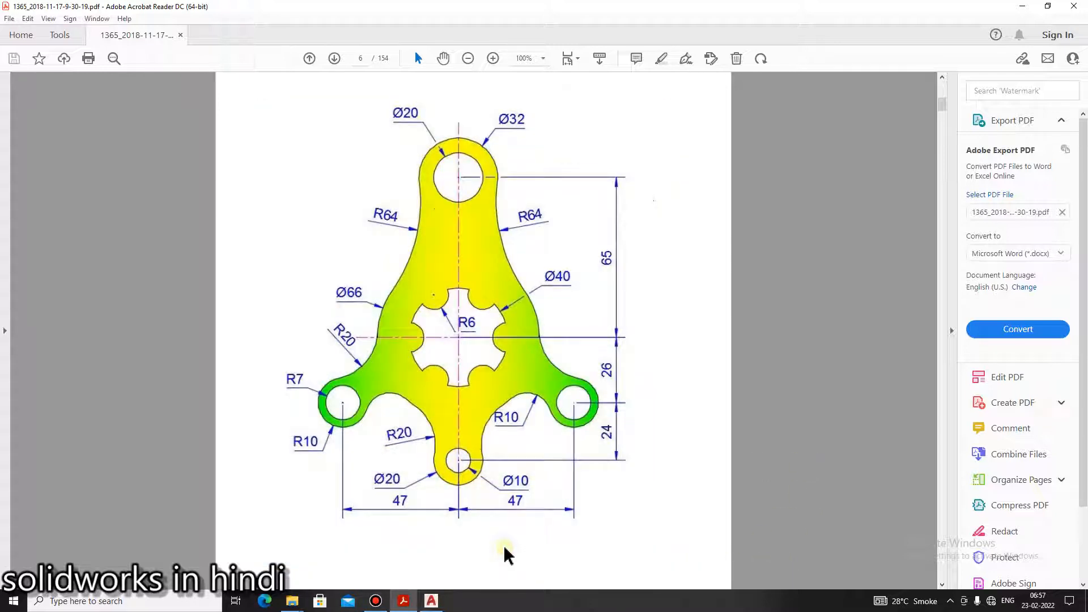
scroll(507, 543, "down", 10)
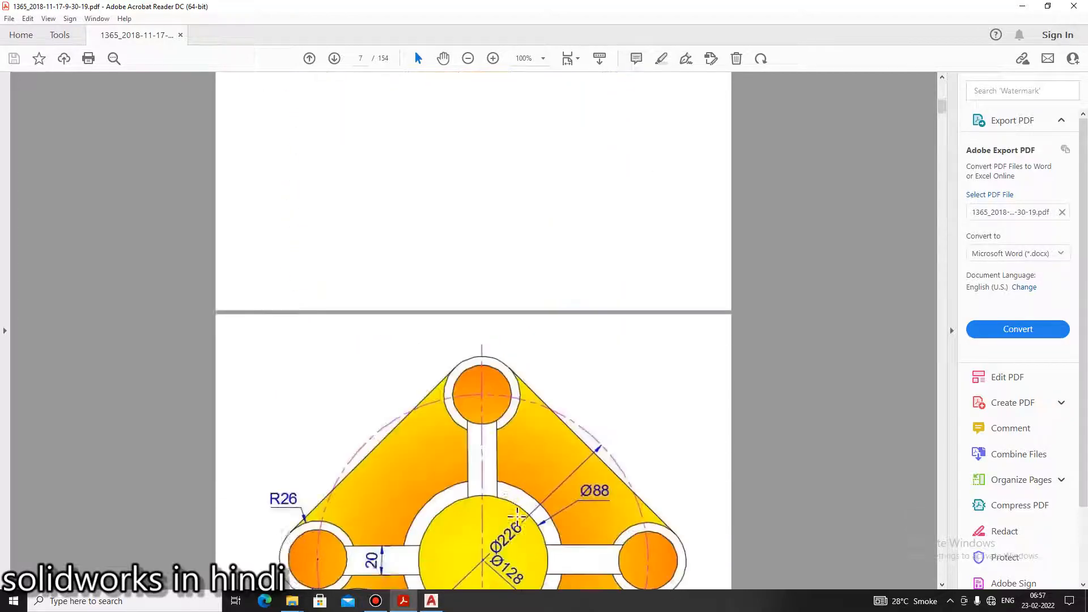
scroll(520, 526, "down", 4)
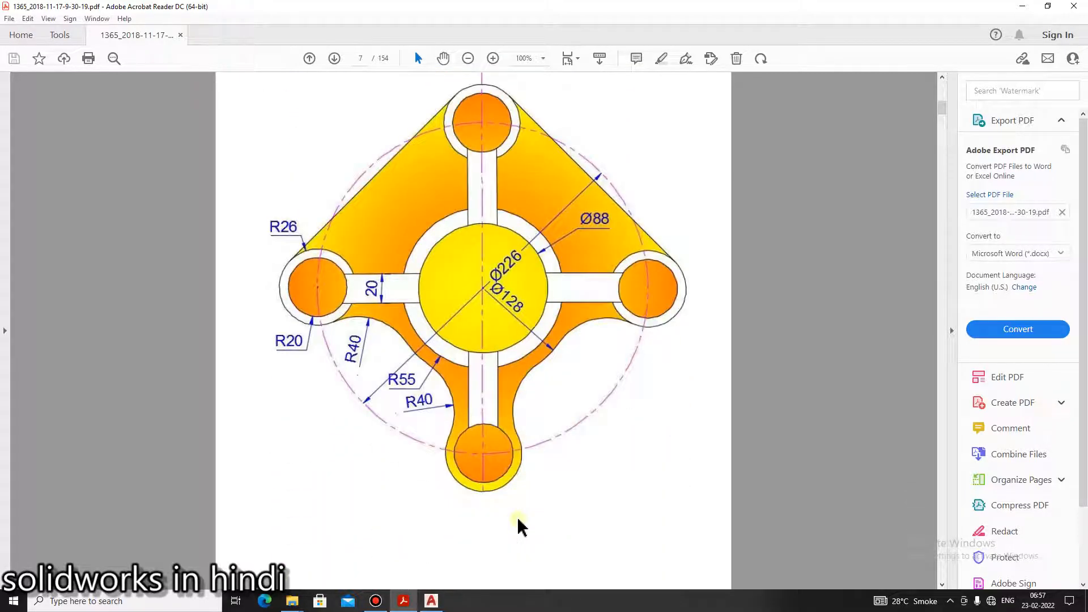
scroll(519, 524, "up", 12)
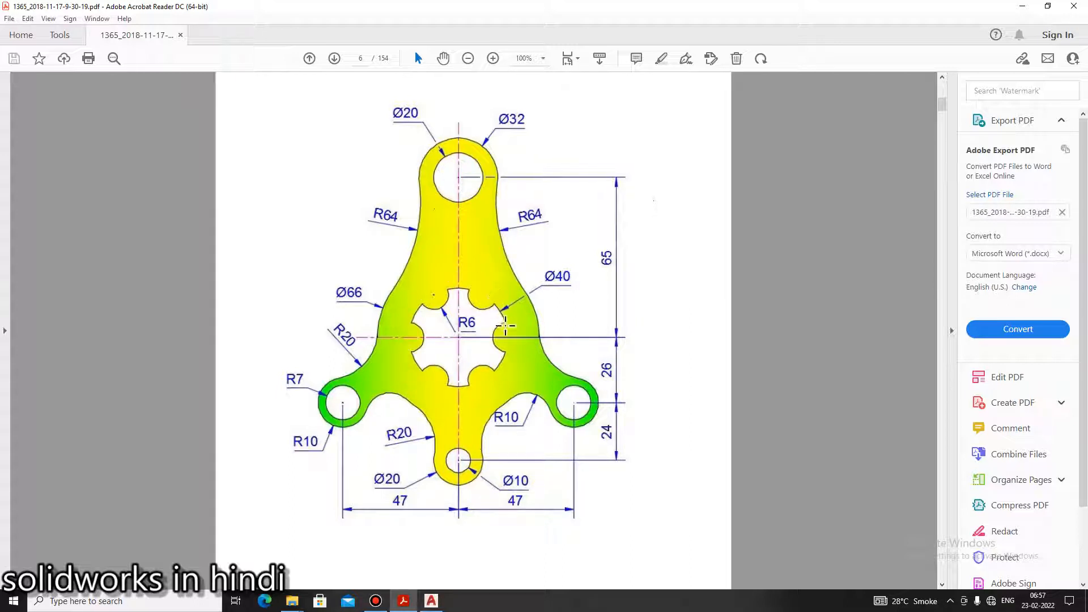
left_click_drag(538, 267, 573, 298)
left_click(478, 584)
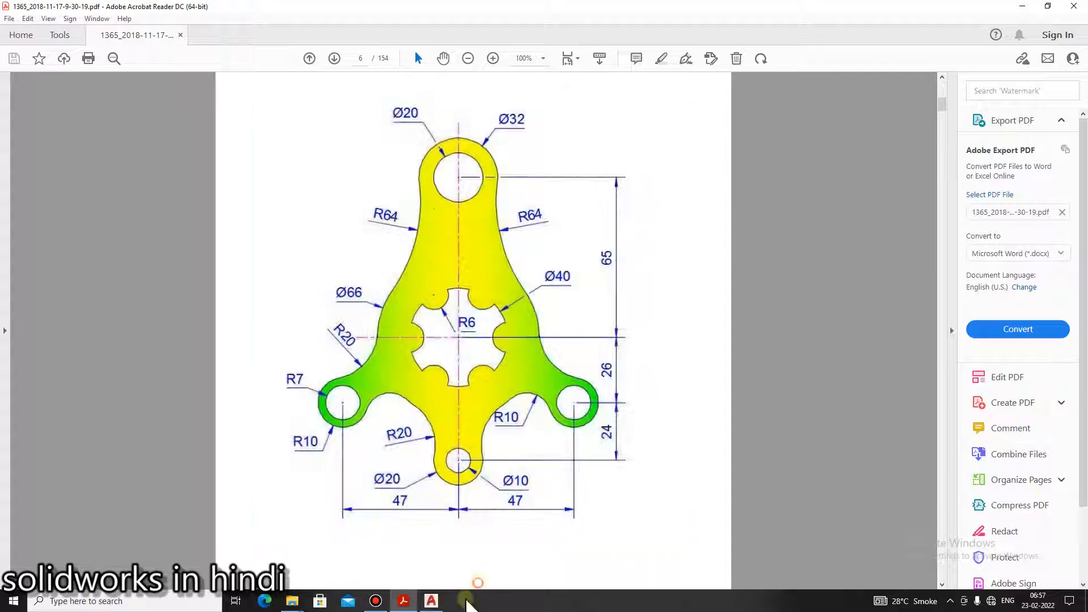
Switch to AutoCAD and start a new blank drawing
left_click(427, 606)
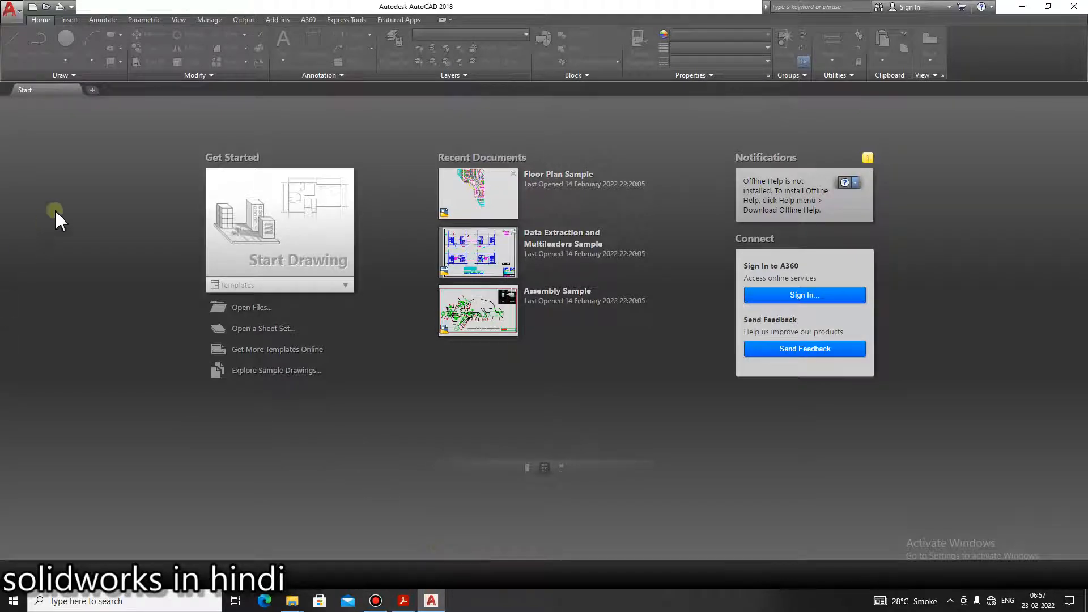
left_click(92, 90)
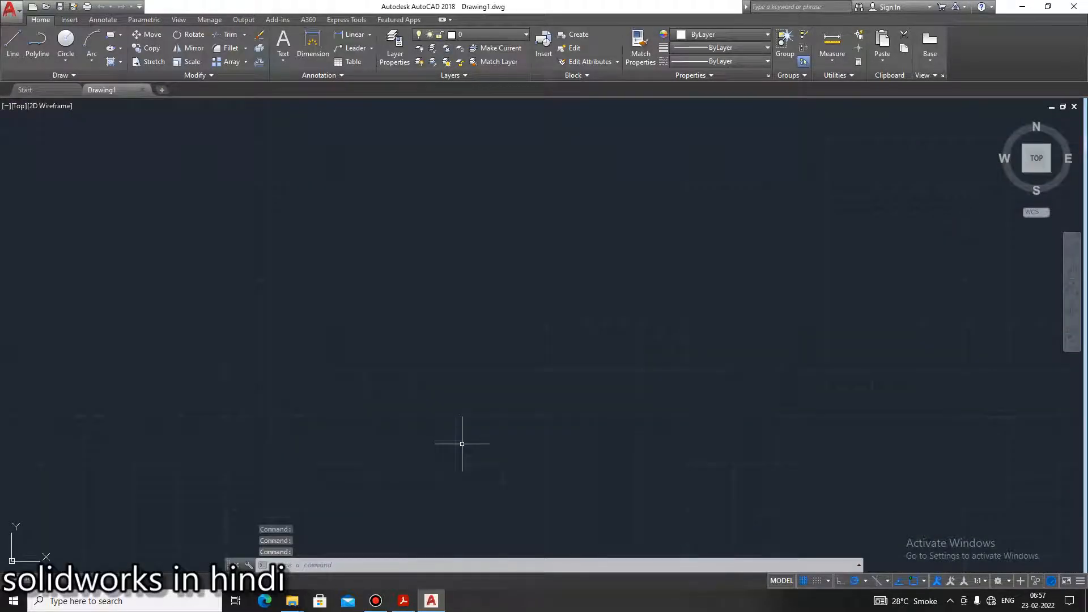
left_click(461, 443)
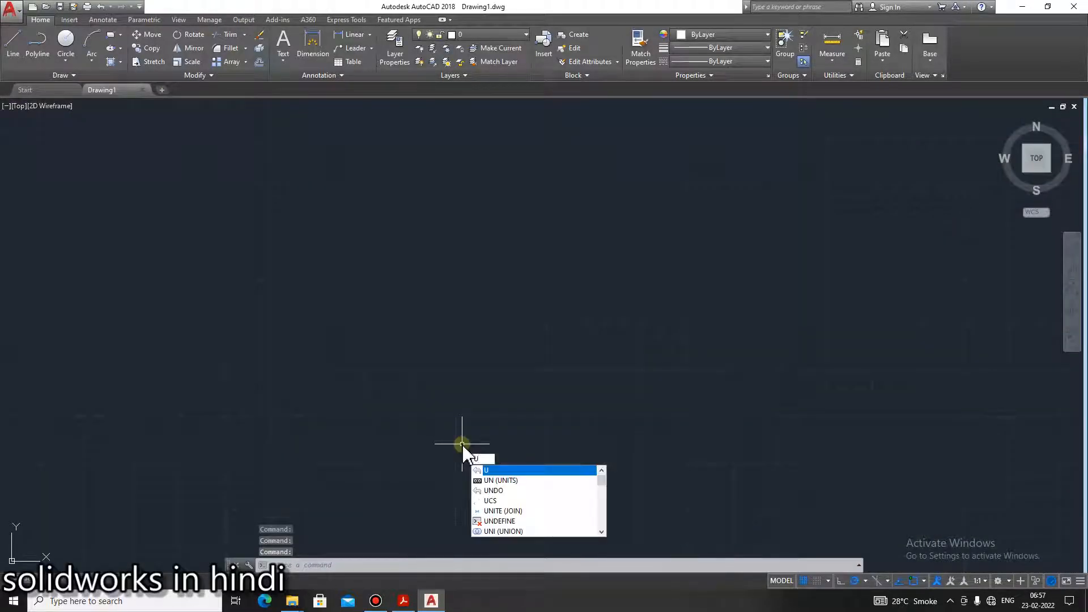
key("Return")
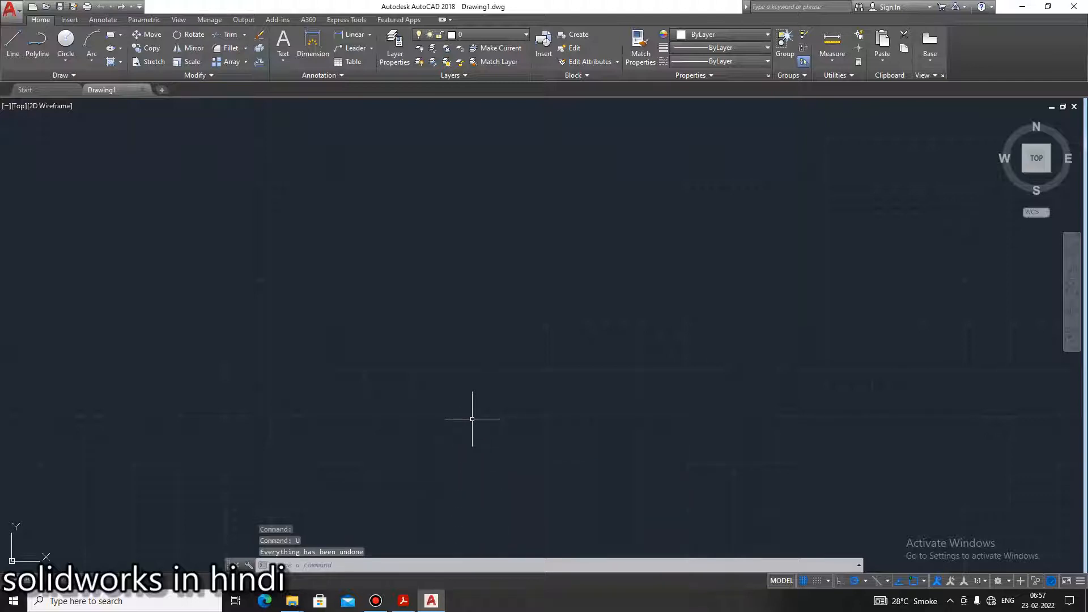
key("Escape")
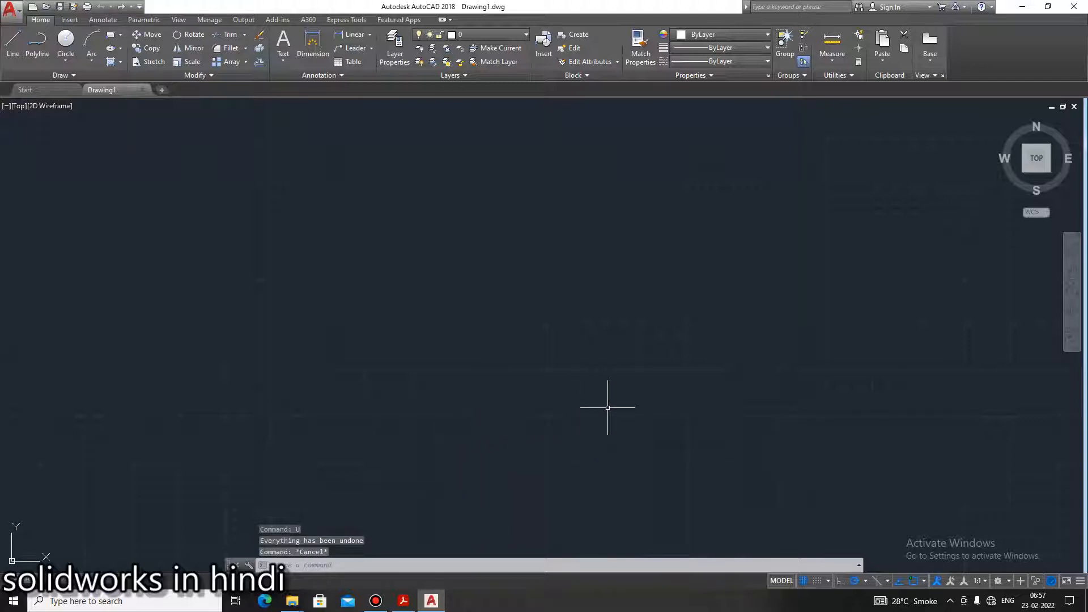
Set the drawing units to a length precision of 0.00, keeping millimeters as the insertion scale
type("UN")
key("Return")
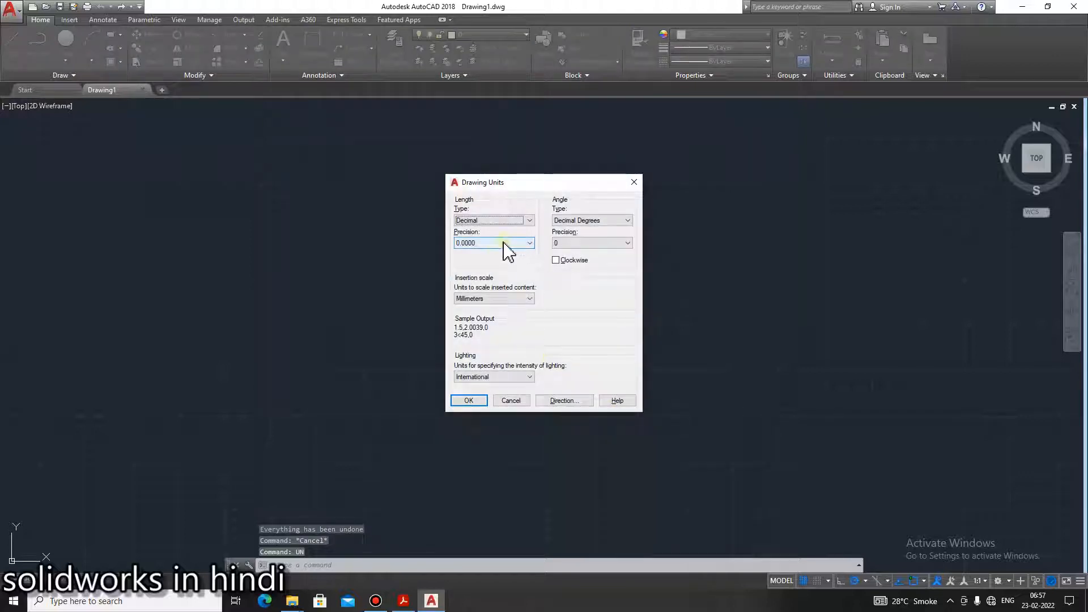
left_click(485, 299)
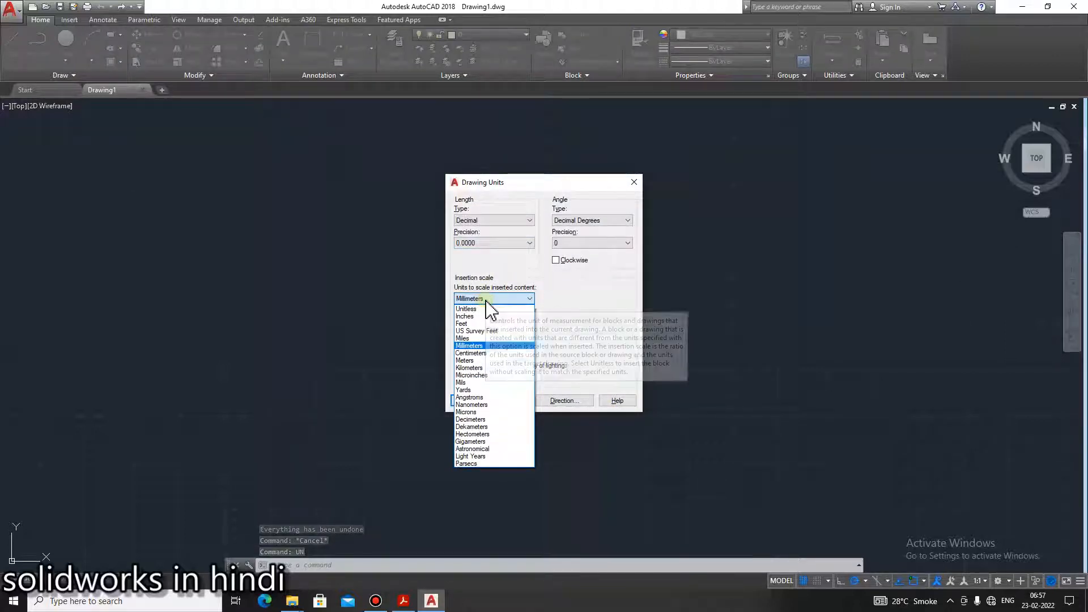
left_click(486, 298)
left_click(480, 244)
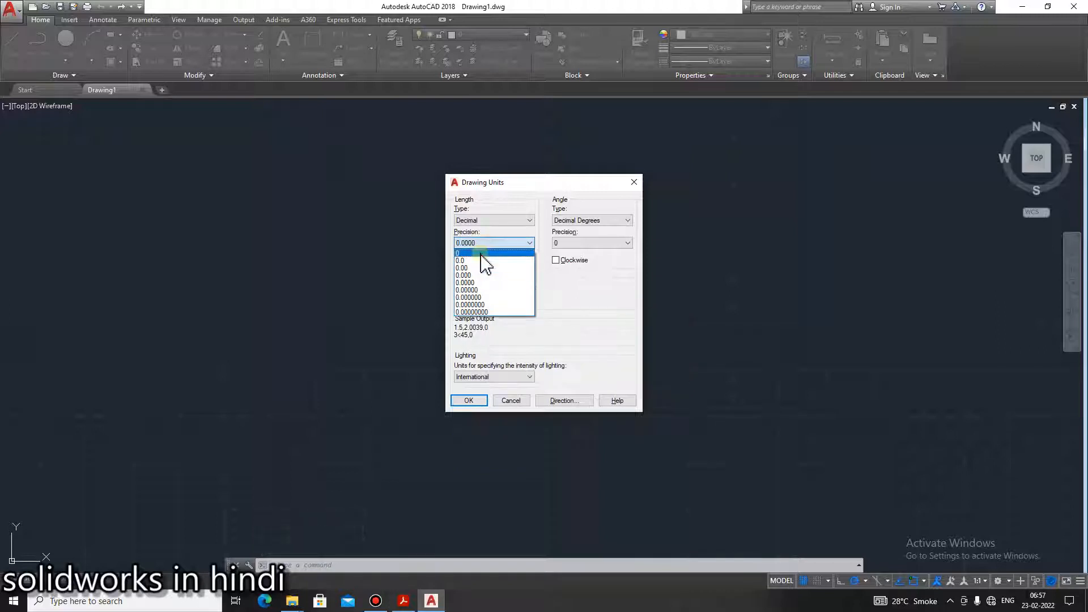
left_click(476, 269)
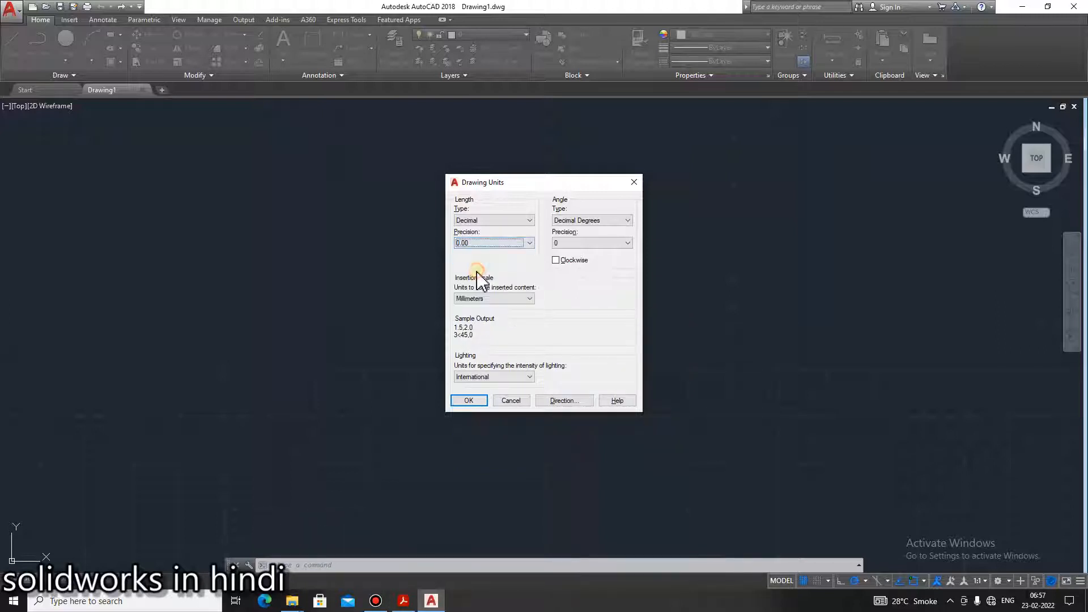
left_click(472, 402)
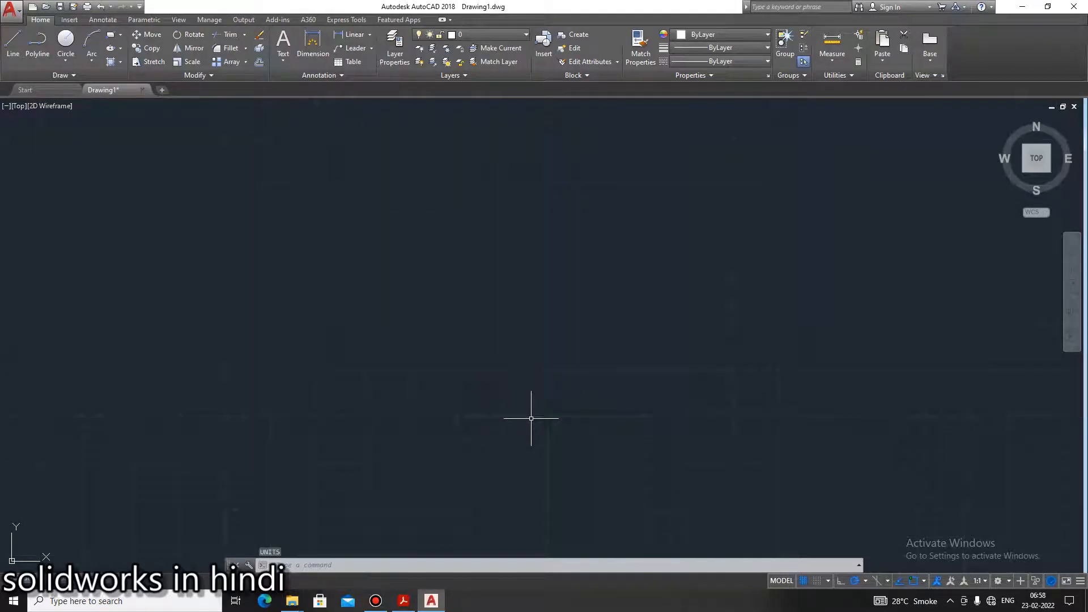
Set the drawing limits with the default lower corner 0,0 and upper corner 1000,1000, and zoom to show all
type("LIMITS")
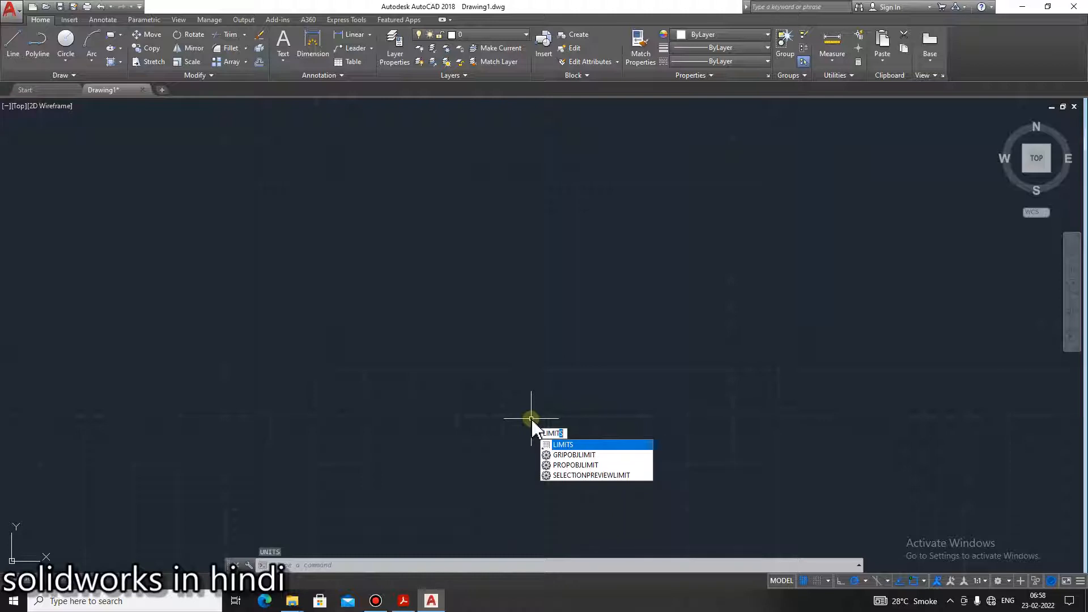
key("Return")
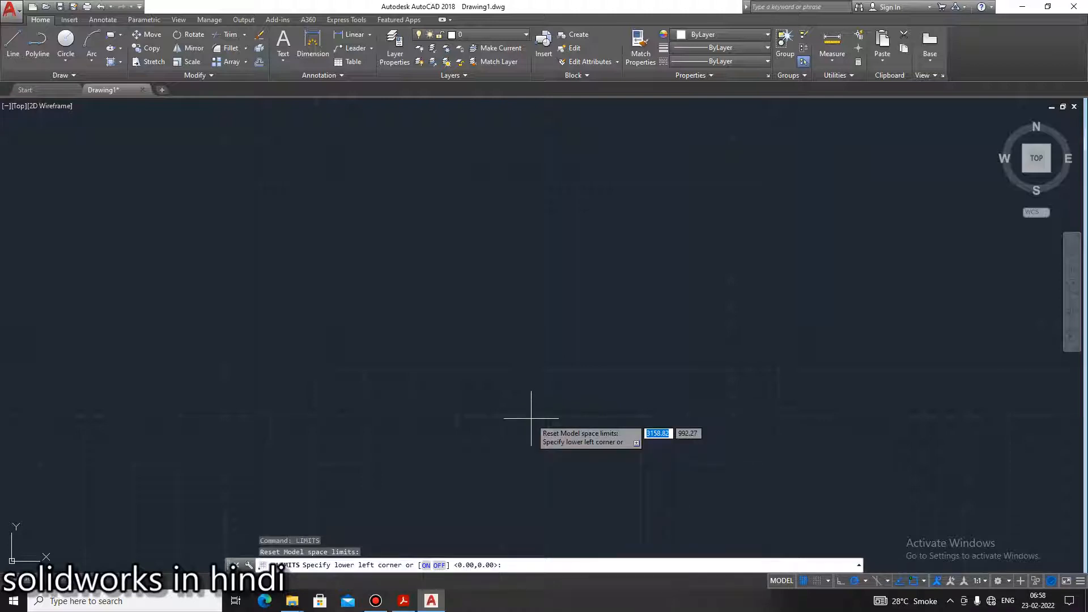
key("Return")
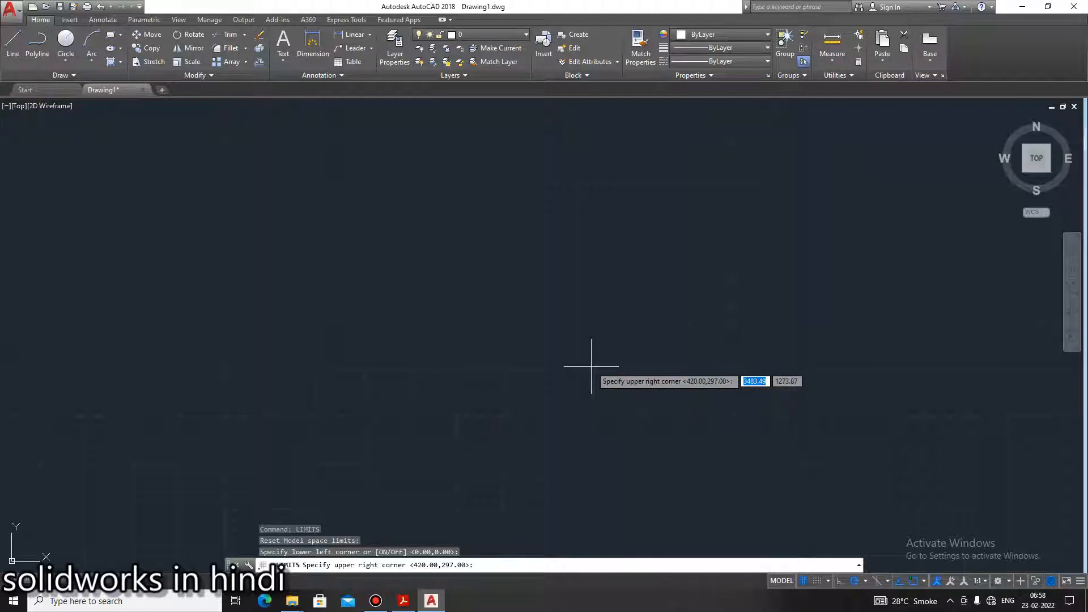
type("1000")
key("Tab")
type("1000")
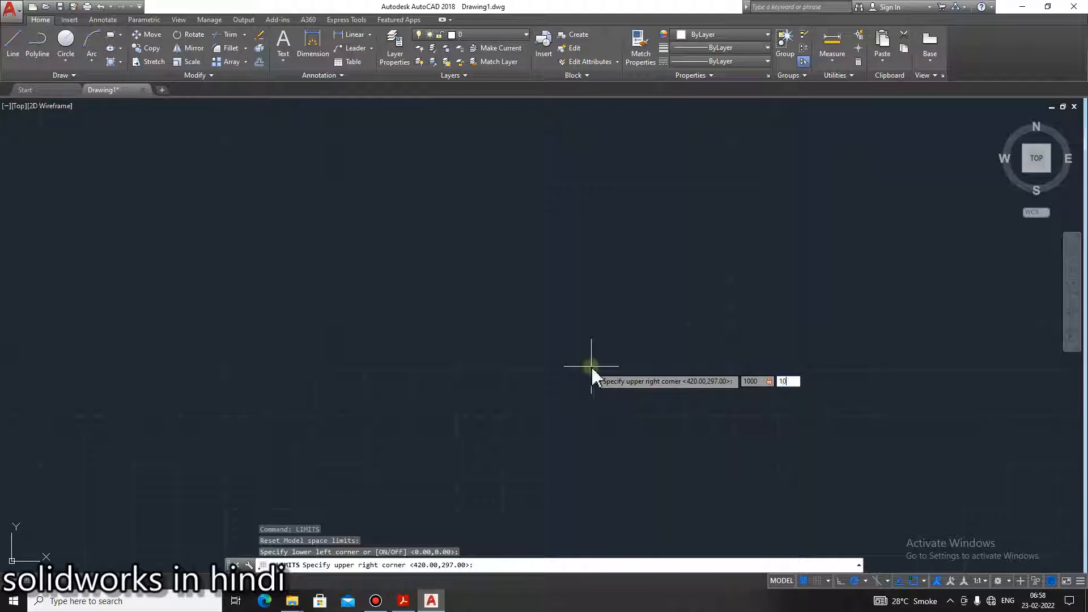
key("Return")
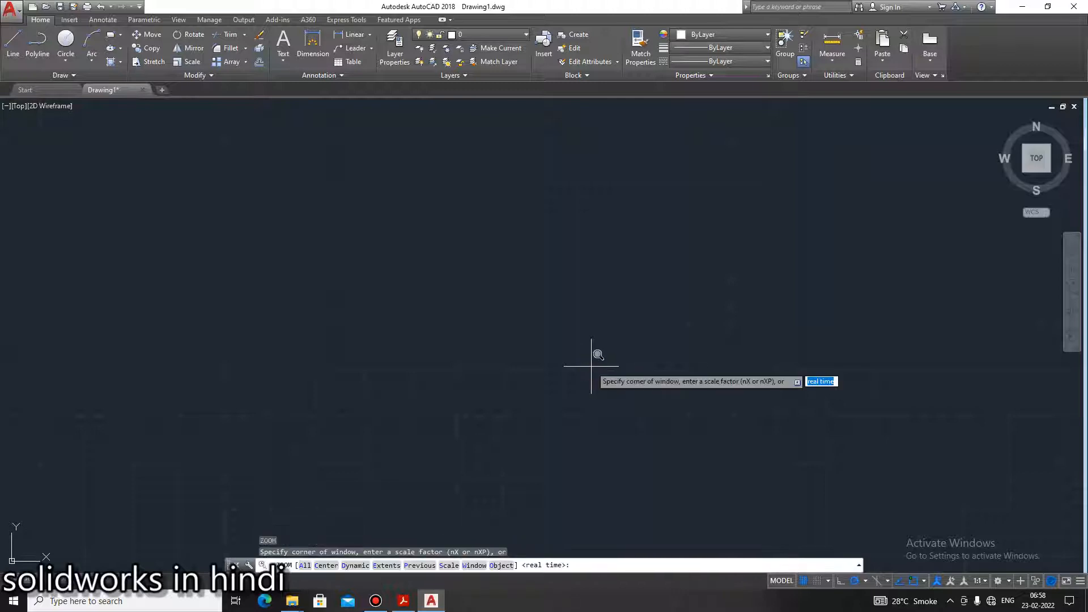
type("z")
key("Return")
type("a")
key("Return")
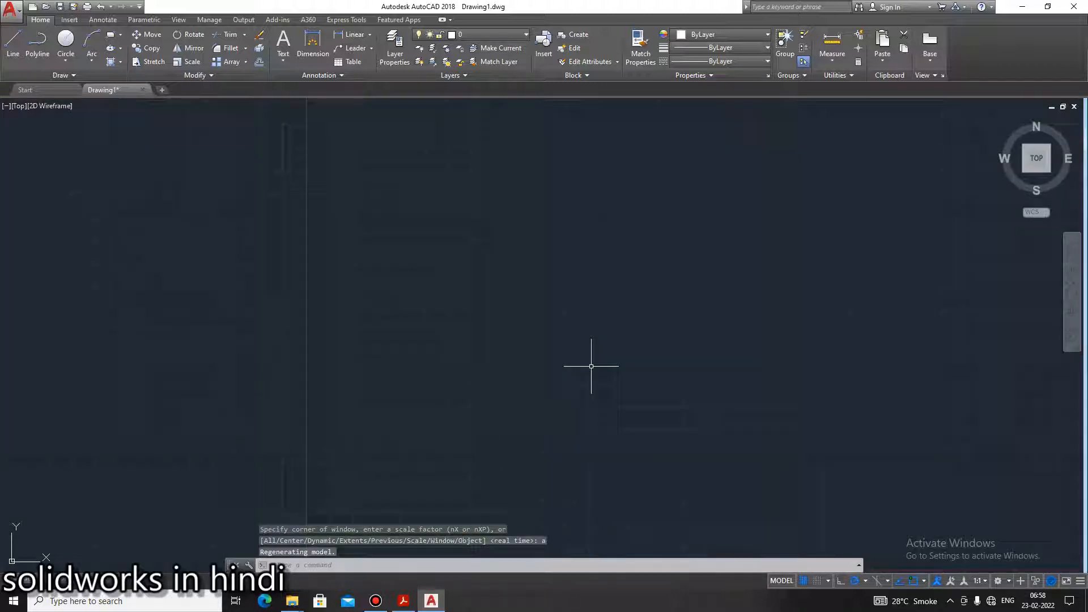
Check the bracket's dimensions in the PDF and draw a circle of radius 20 in the drawing for its central opening
left_click(403, 602)
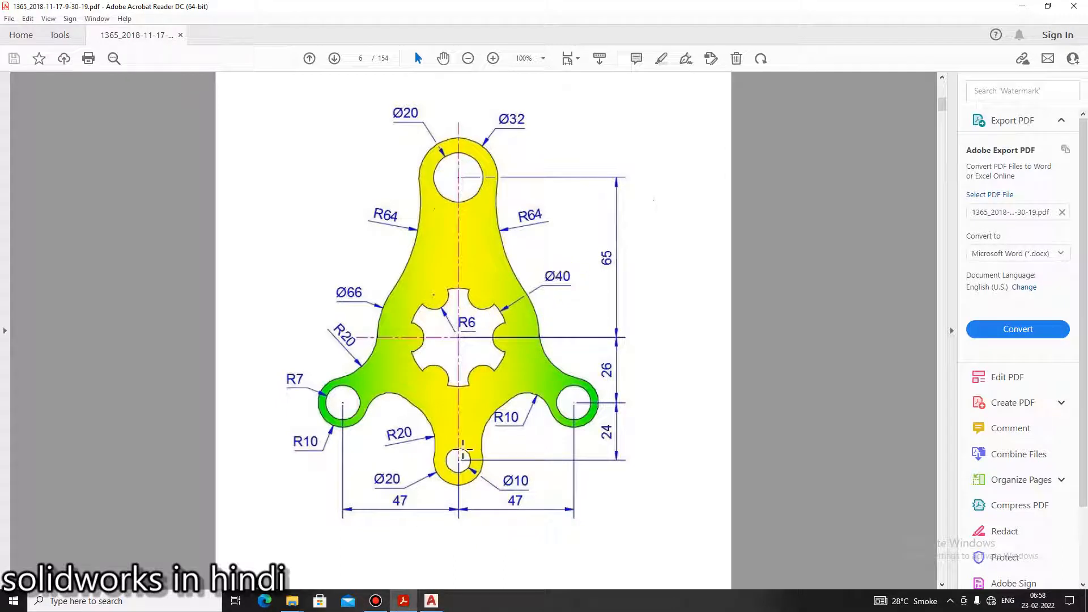
left_click(431, 601)
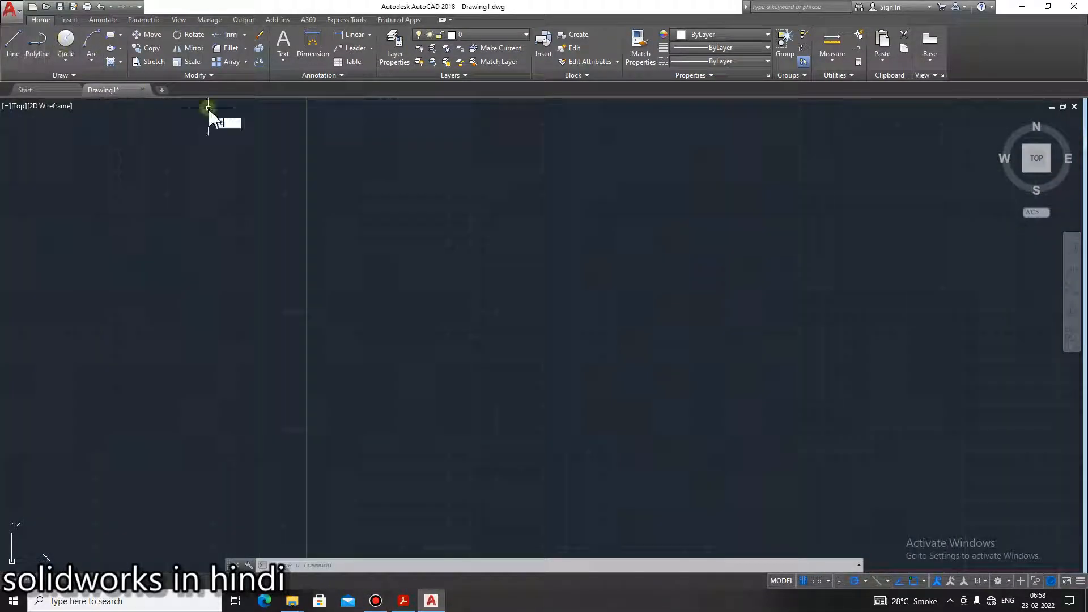
type("c")
key("Return")
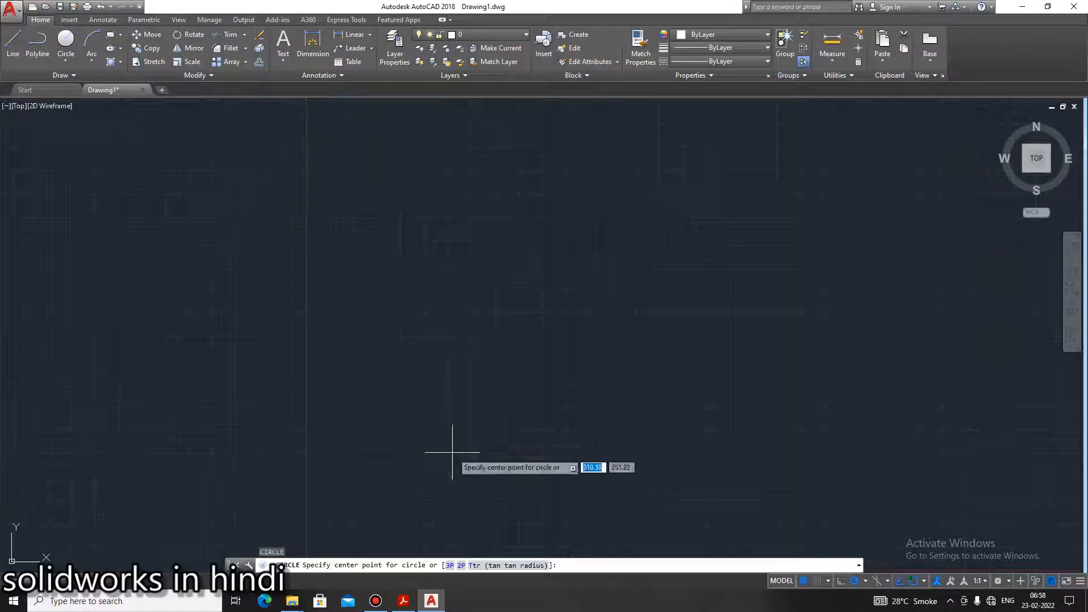
left_click(423, 486)
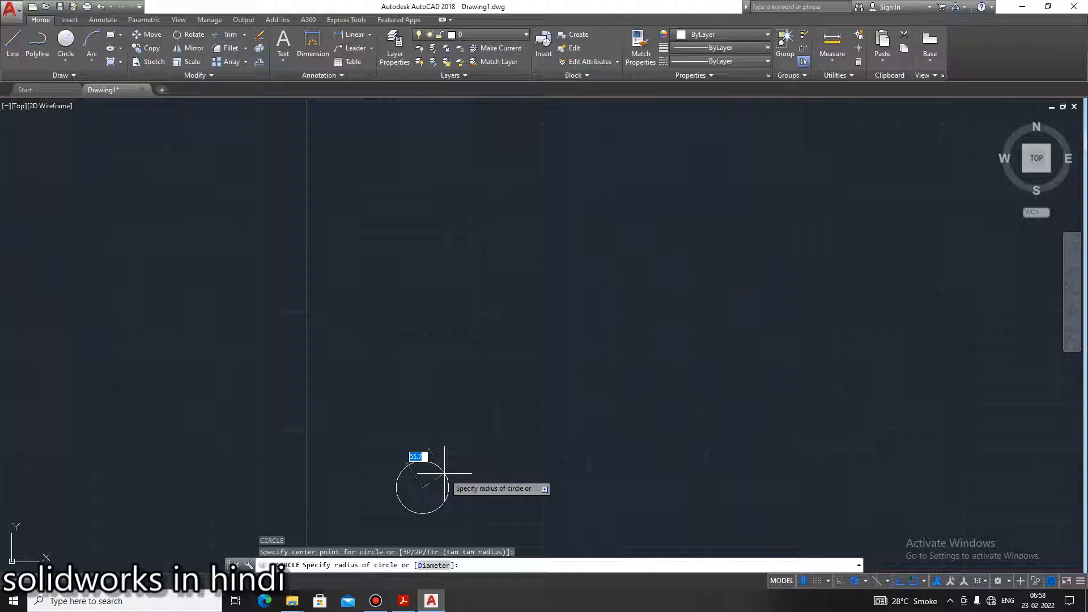
type("20")
key("Return")
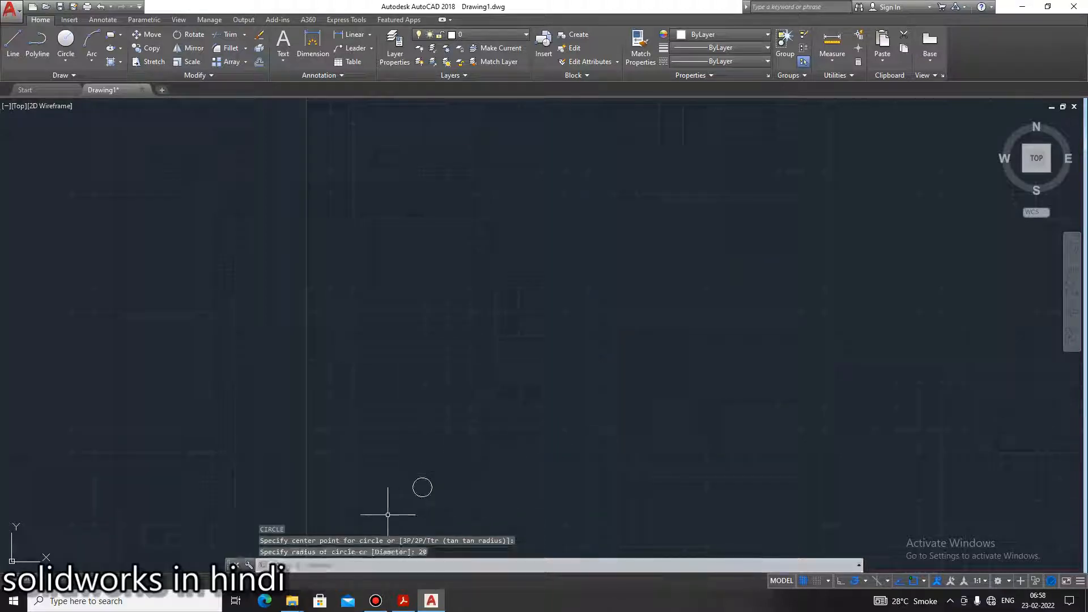
scroll(410, 501, "up", 8)
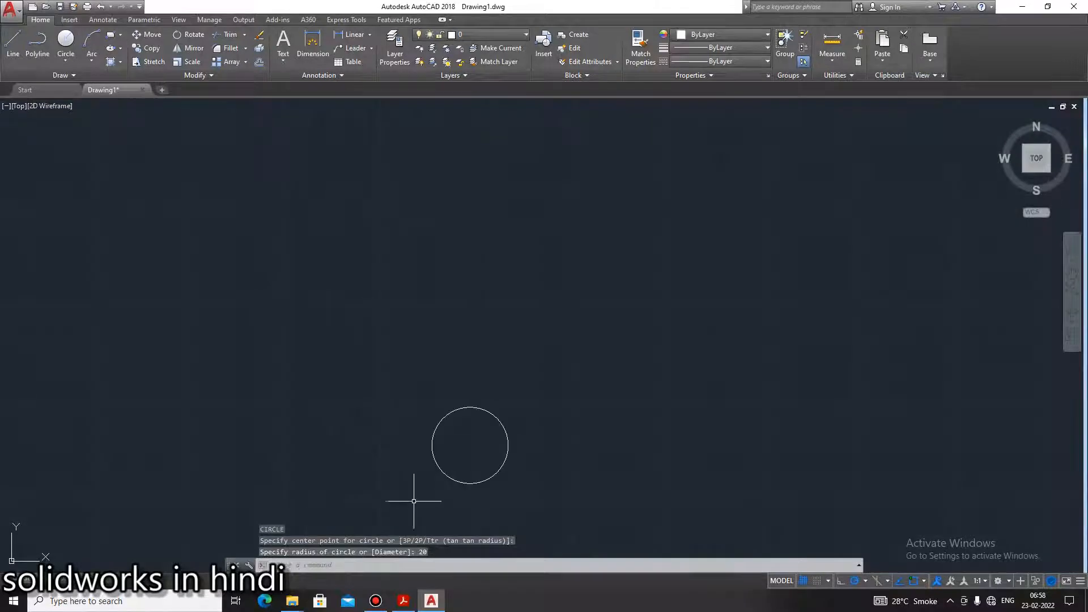
left_click(403, 600)
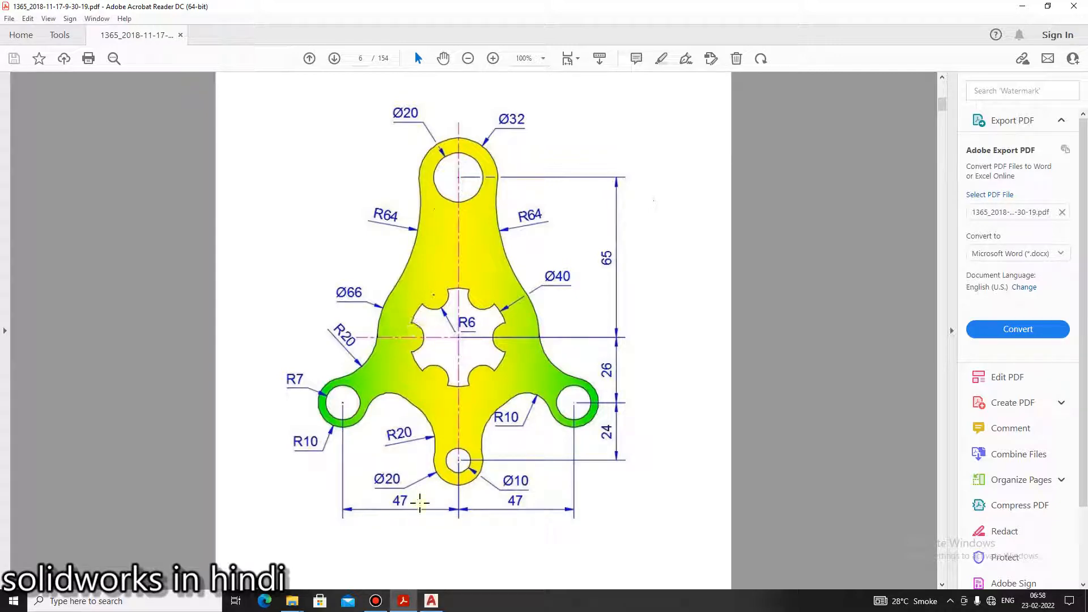
left_click(431, 600)
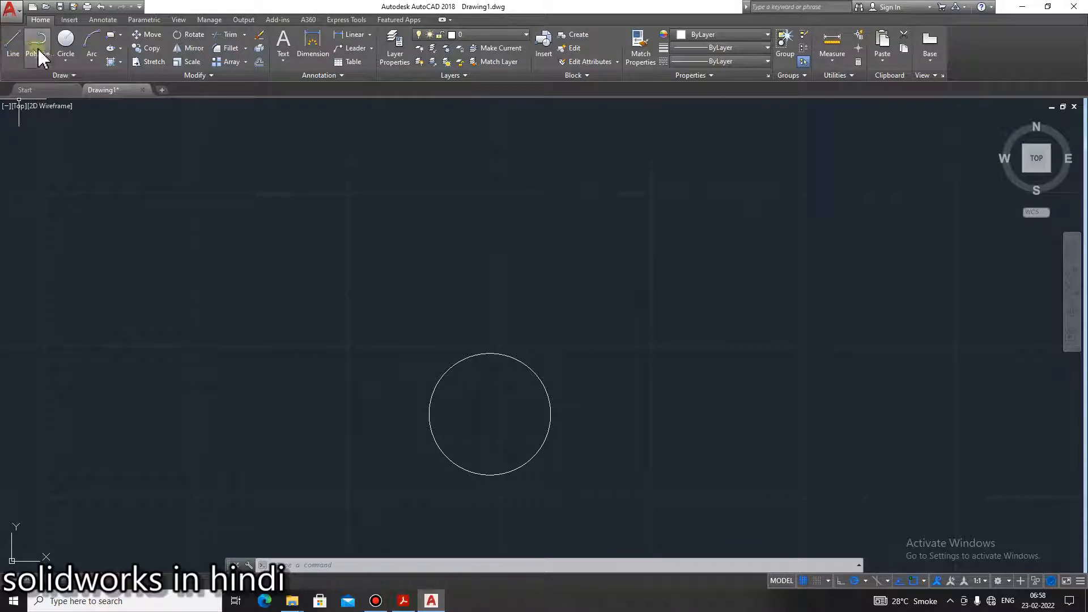
left_click(66, 41)
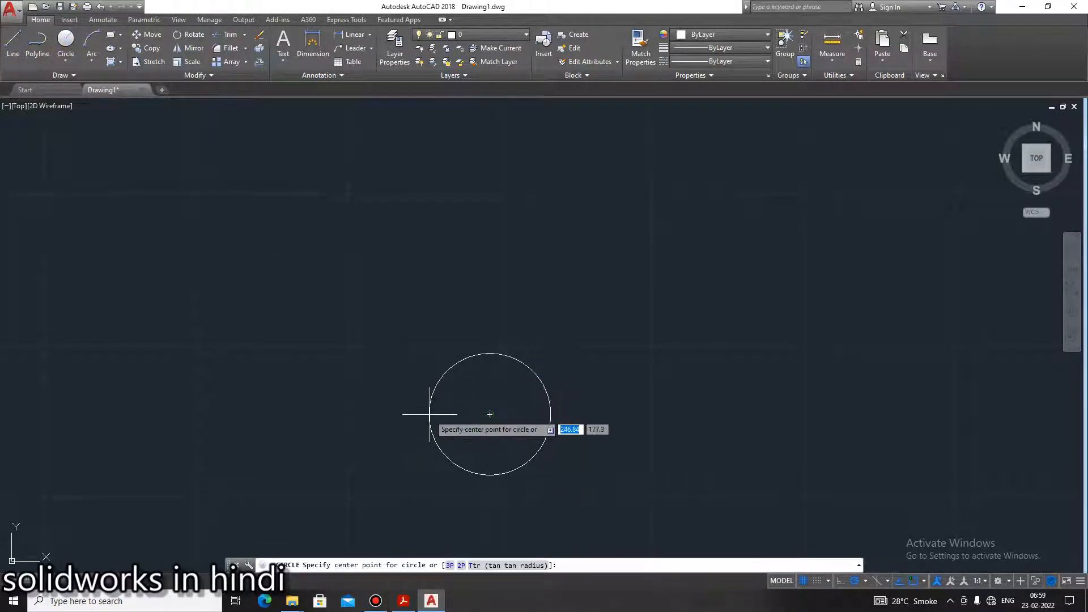
left_click(403, 601)
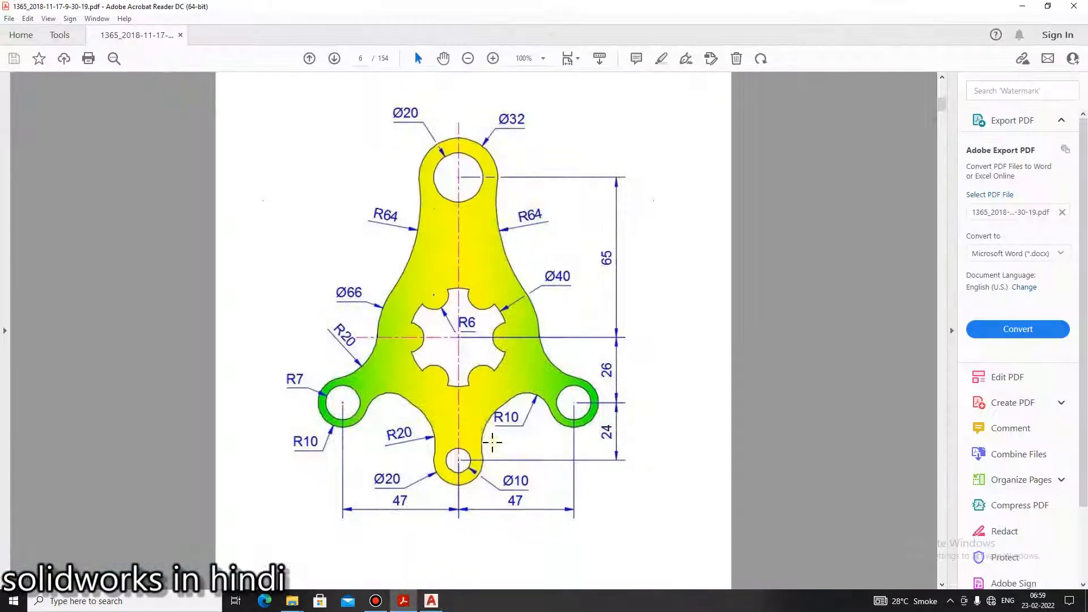
left_click(431, 601)
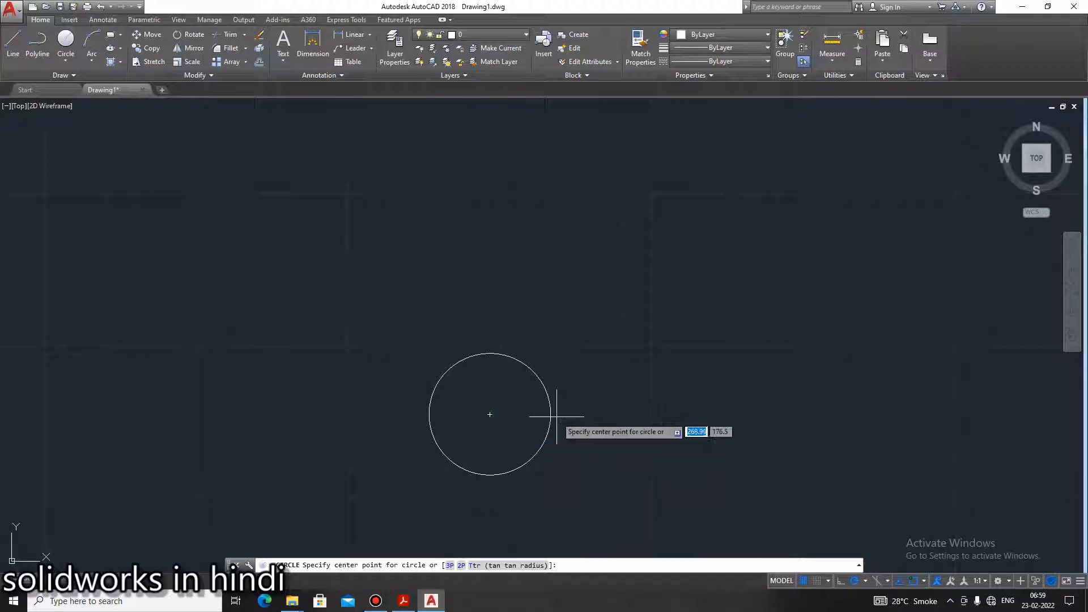
key("Escape")
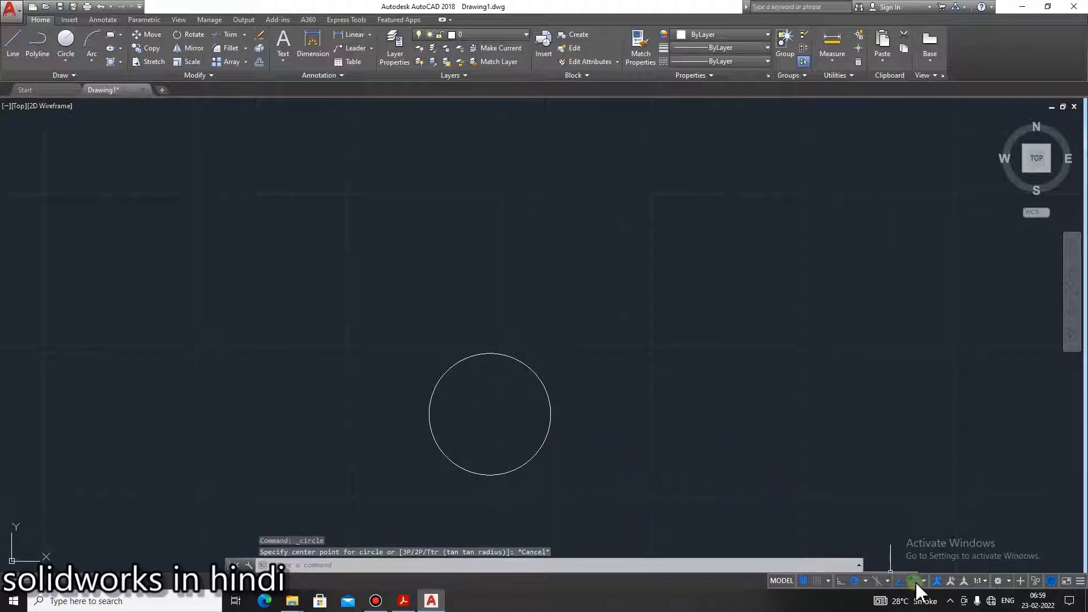
Turn on the Quadrant object snap, keeping object snapping enabled
left_click(913, 581)
left_click(914, 581)
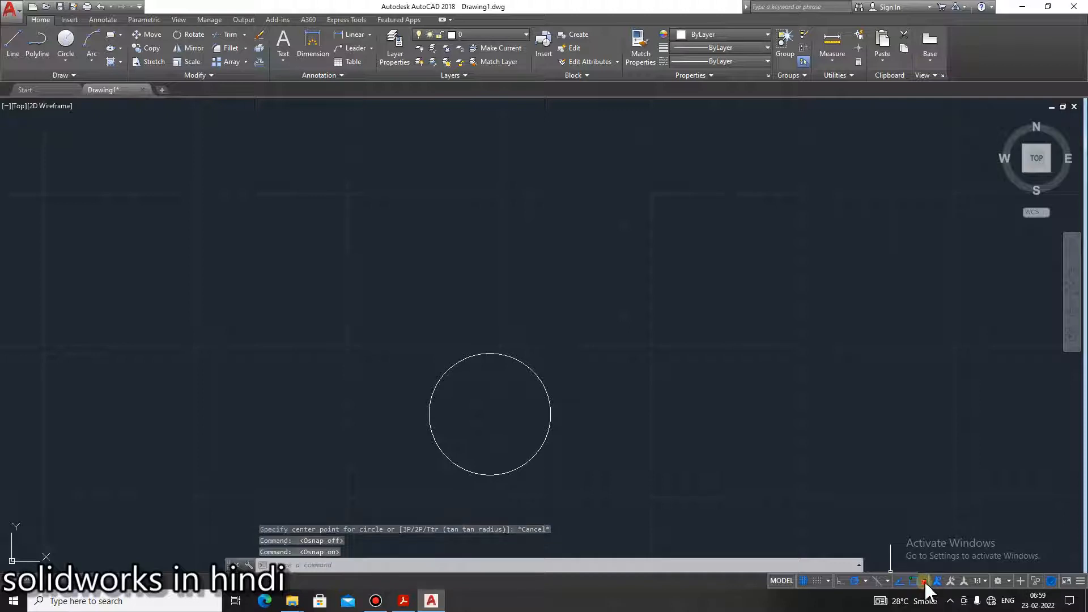
left_click(924, 581)
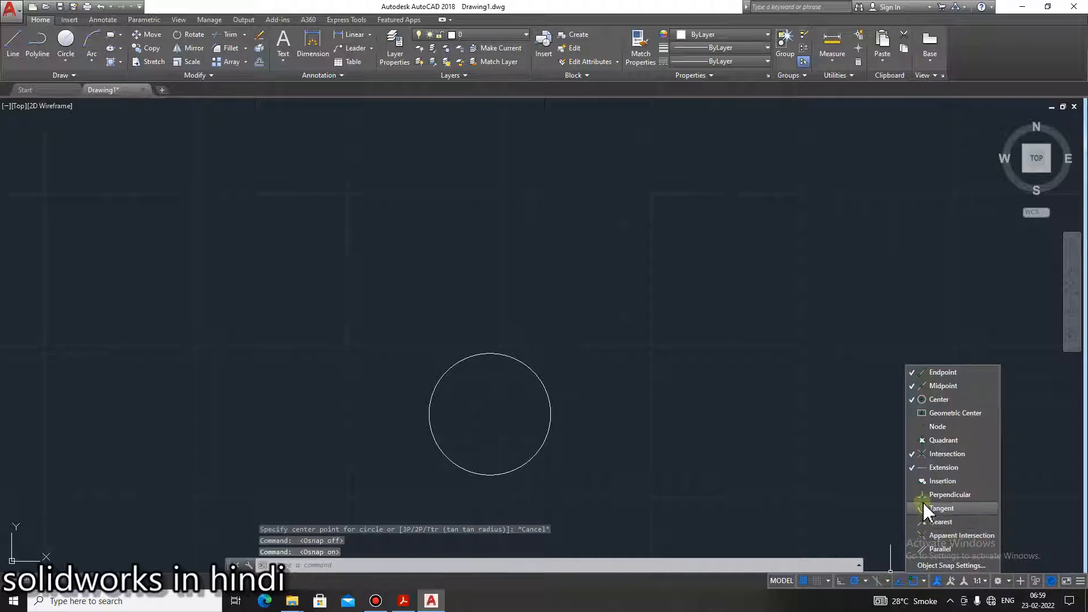
left_click(940, 440)
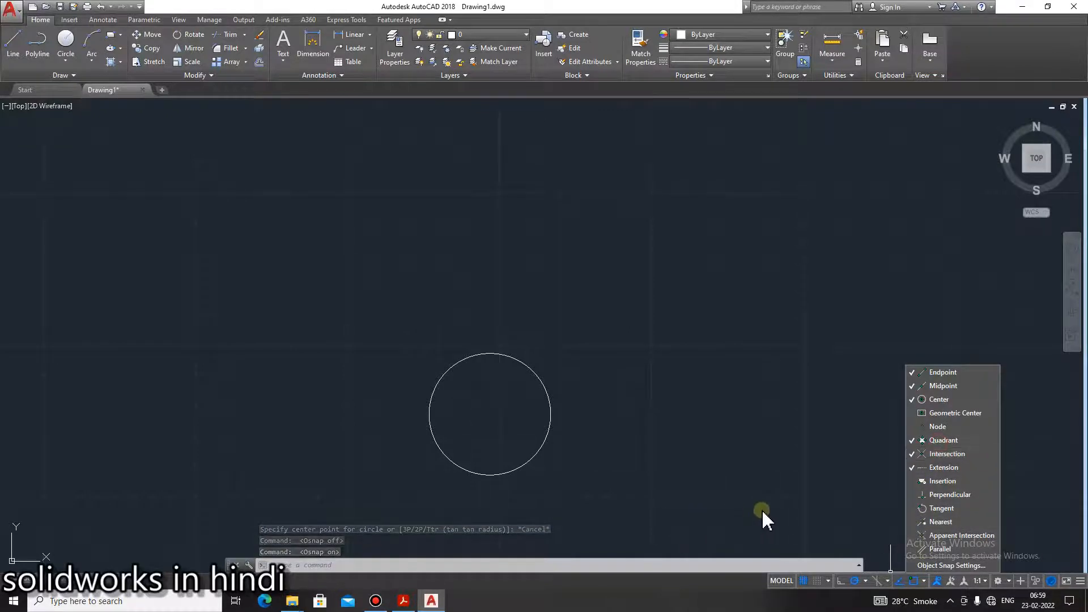
left_click(780, 510)
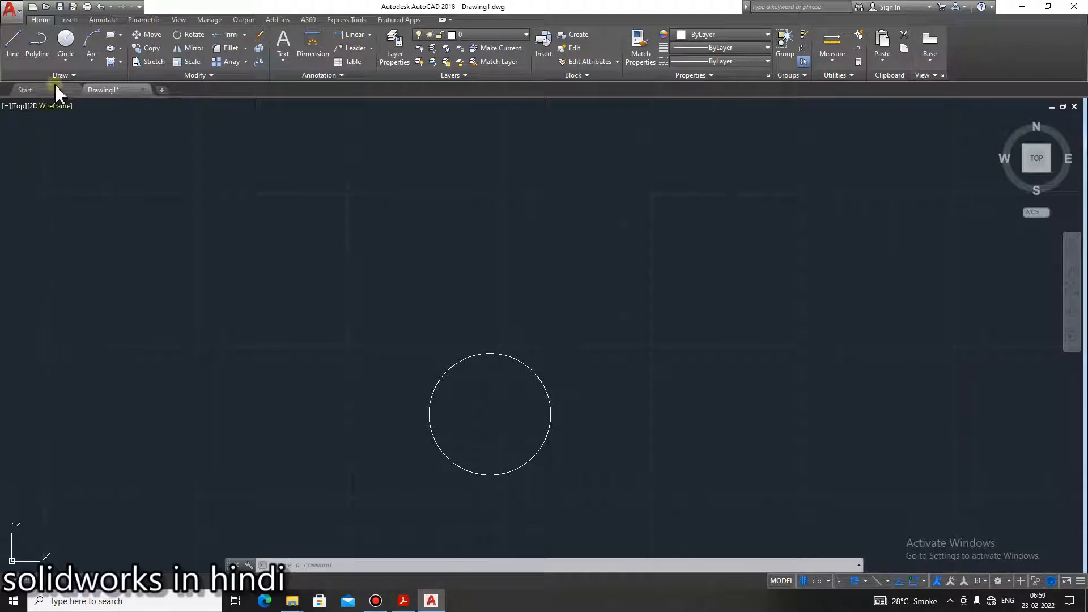
Draw a circle of radius 6 centered on the left quadrant of the radius 20 circle
left_click(66, 41)
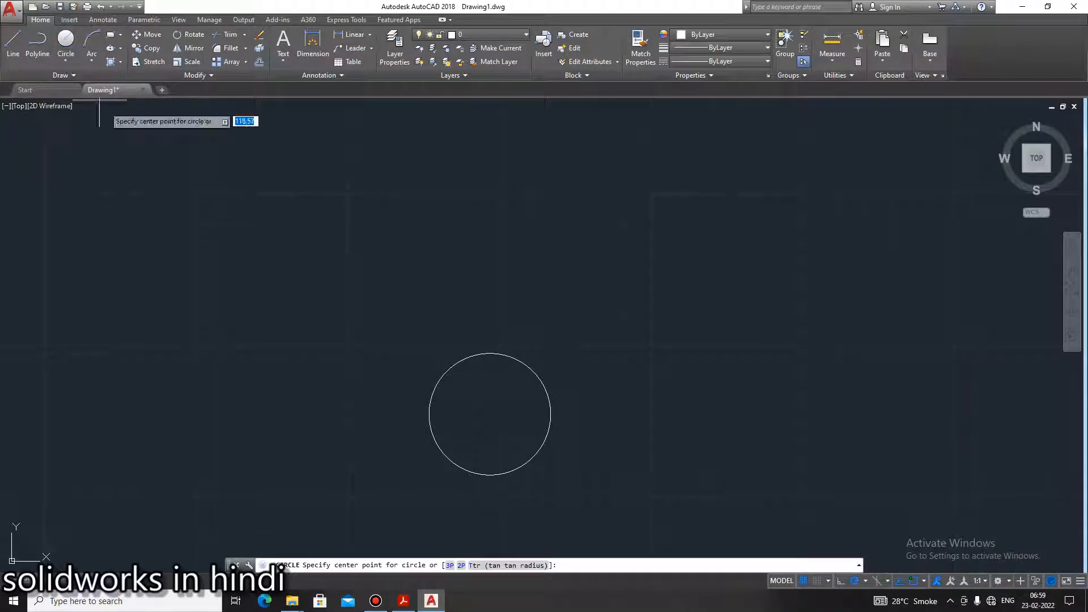
left_click(429, 414)
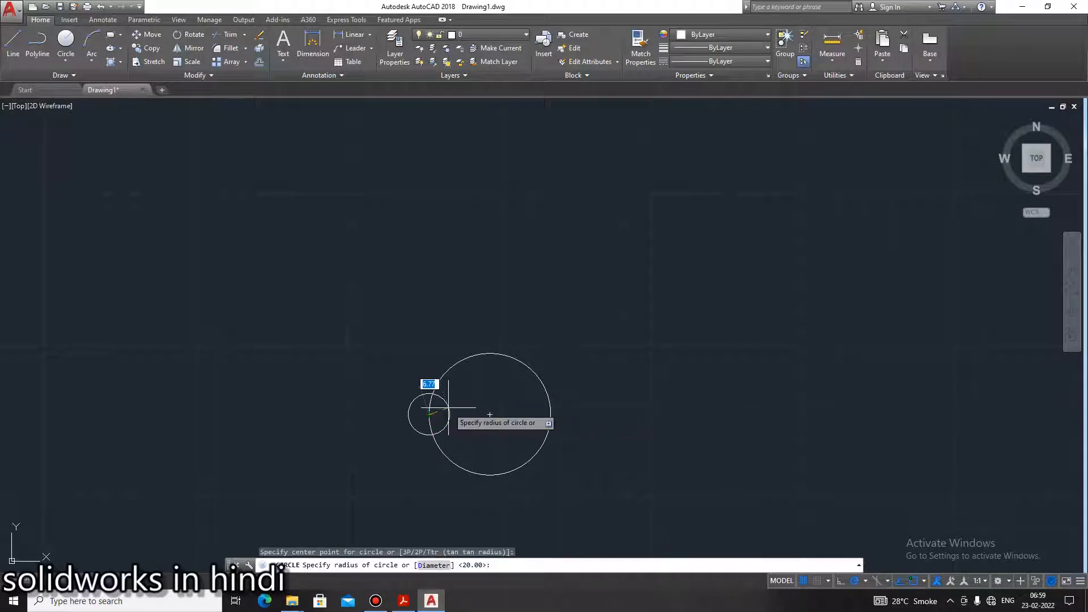
type("6")
key("Return")
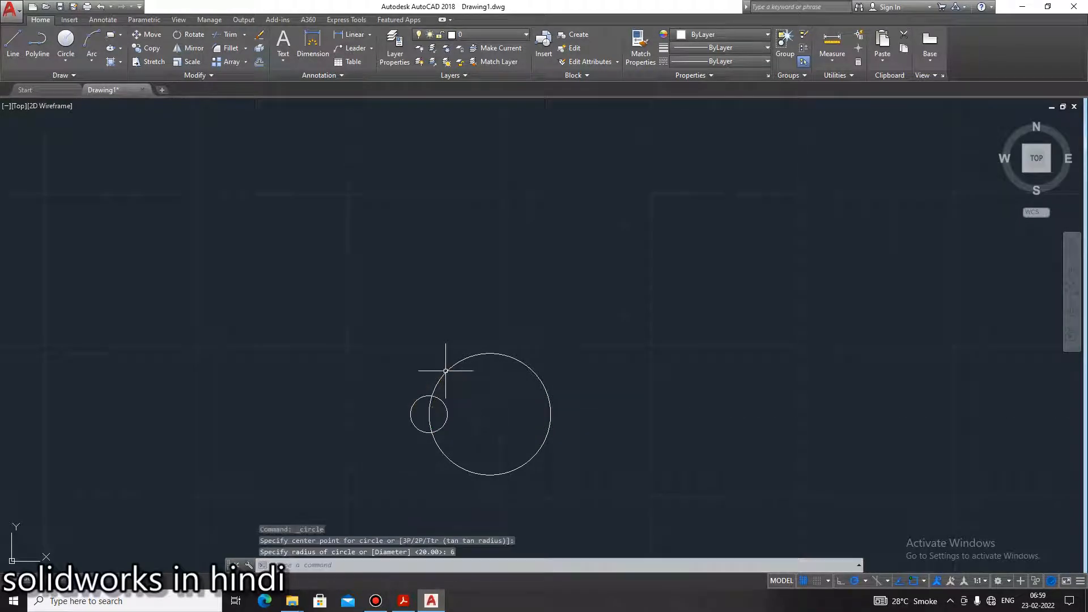
key("Escape")
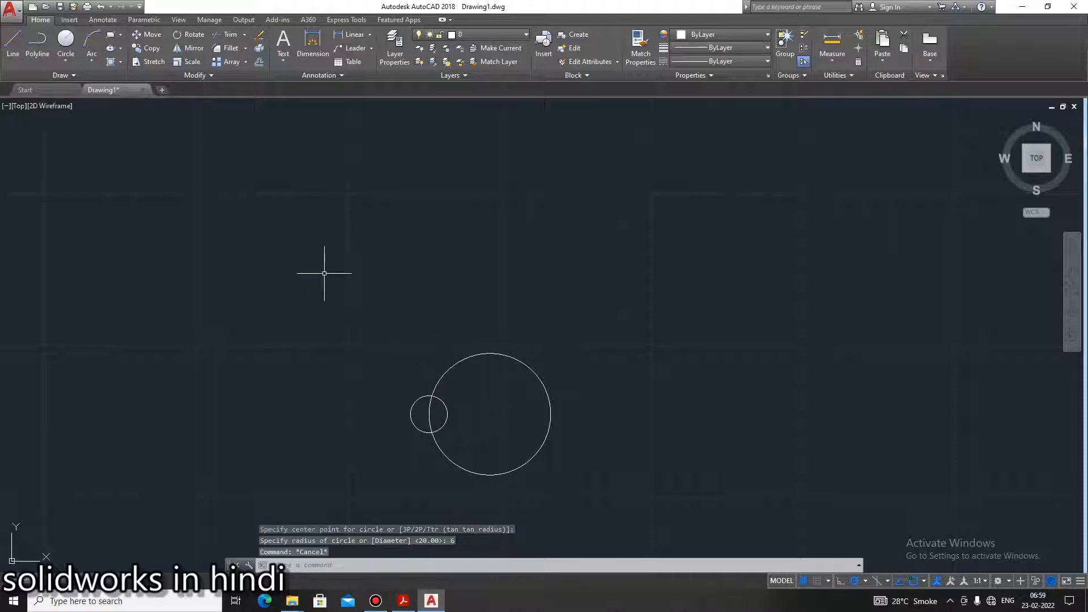
Trim the small circle's outer part and the large circle's segment inside it to form an inward notch
left_click(215, 39)
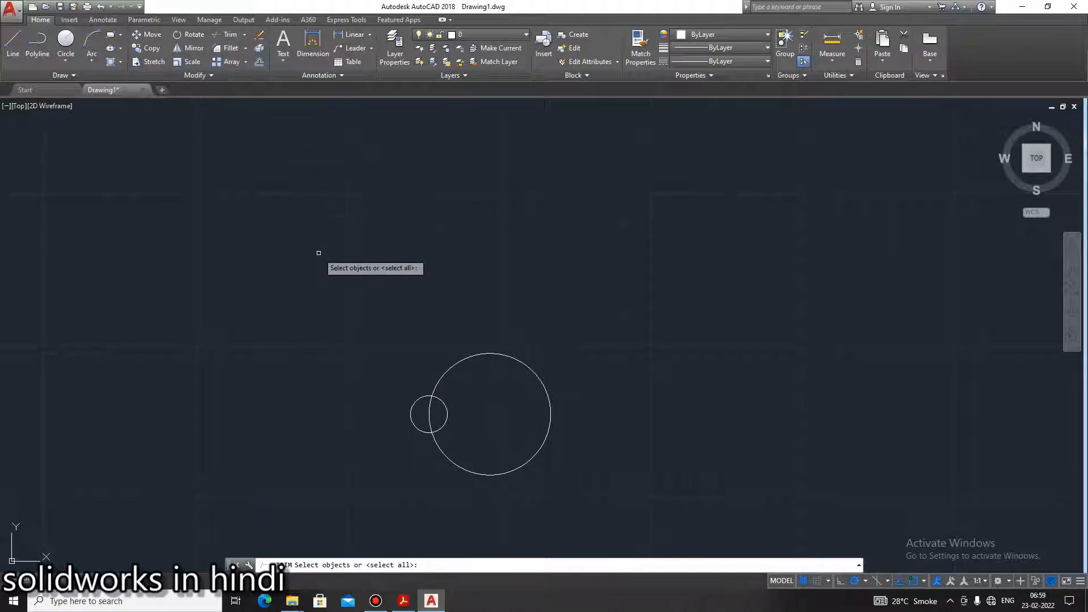
key("Return")
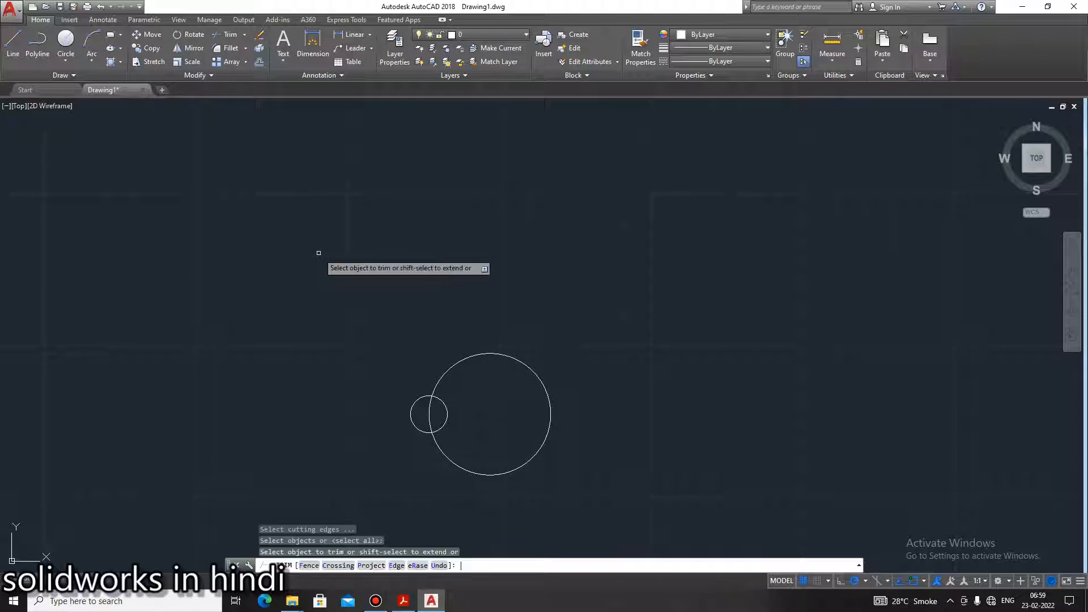
left_click(415, 400)
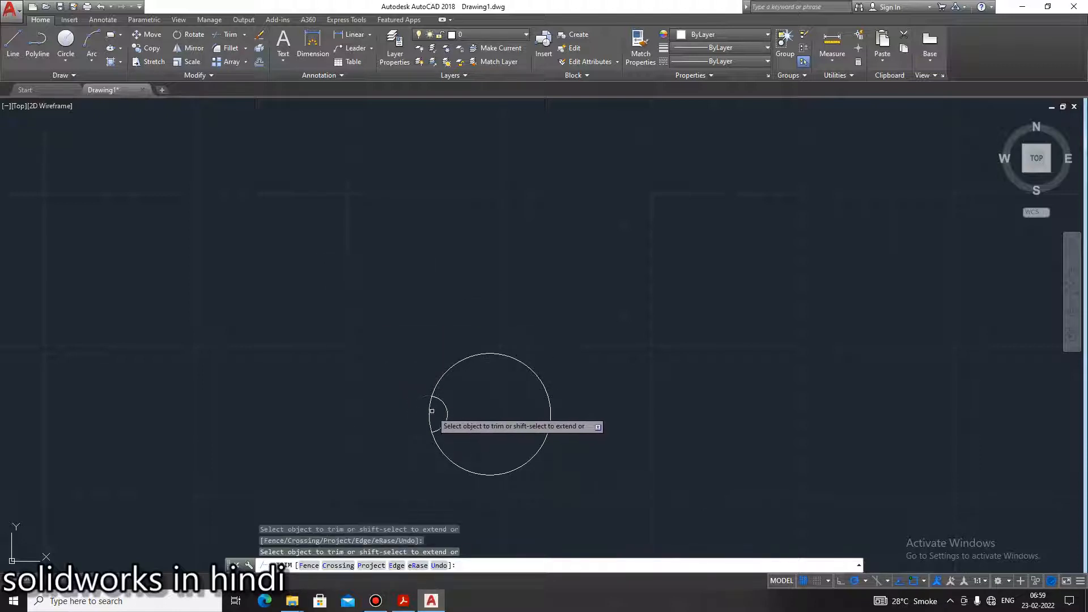
left_click(432, 410)
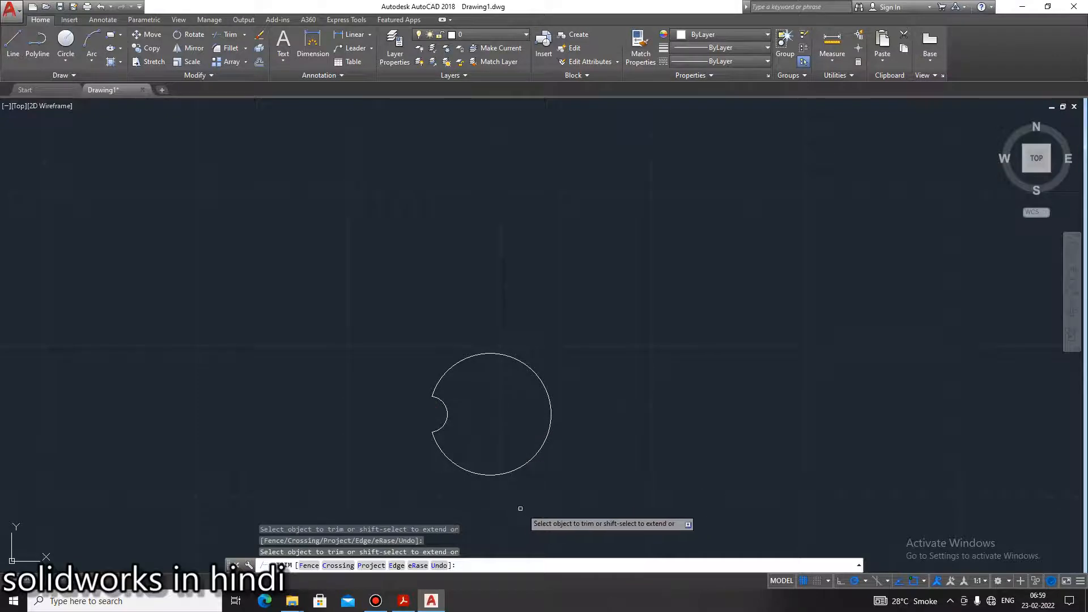
Check the notch pattern in the PDF and polar-array the notch arc about the large circle's center with 6 items over 360 degrees
left_click(403, 600)
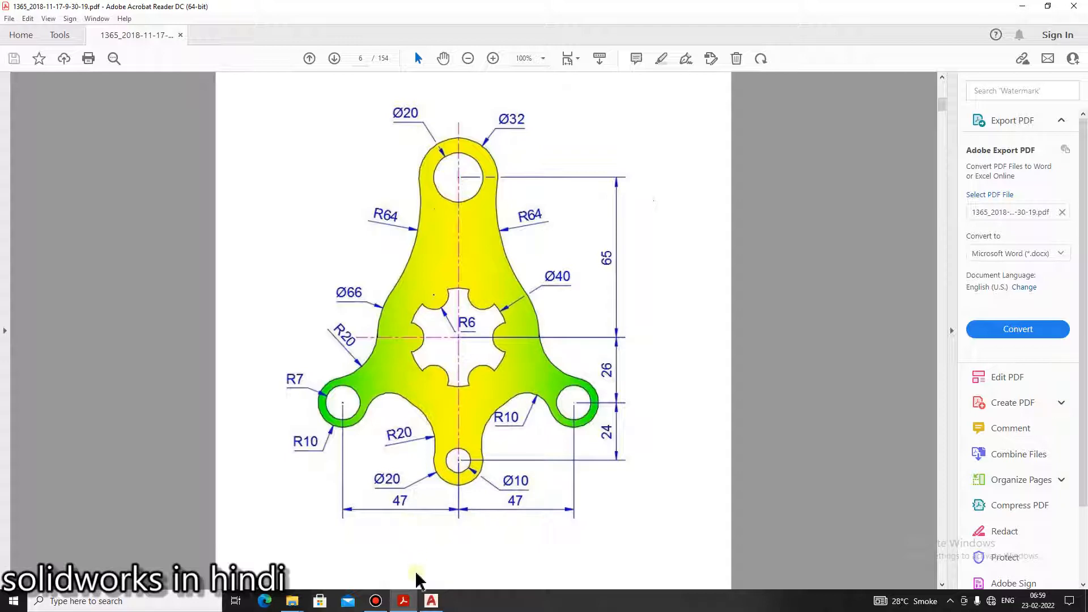
left_click(431, 600)
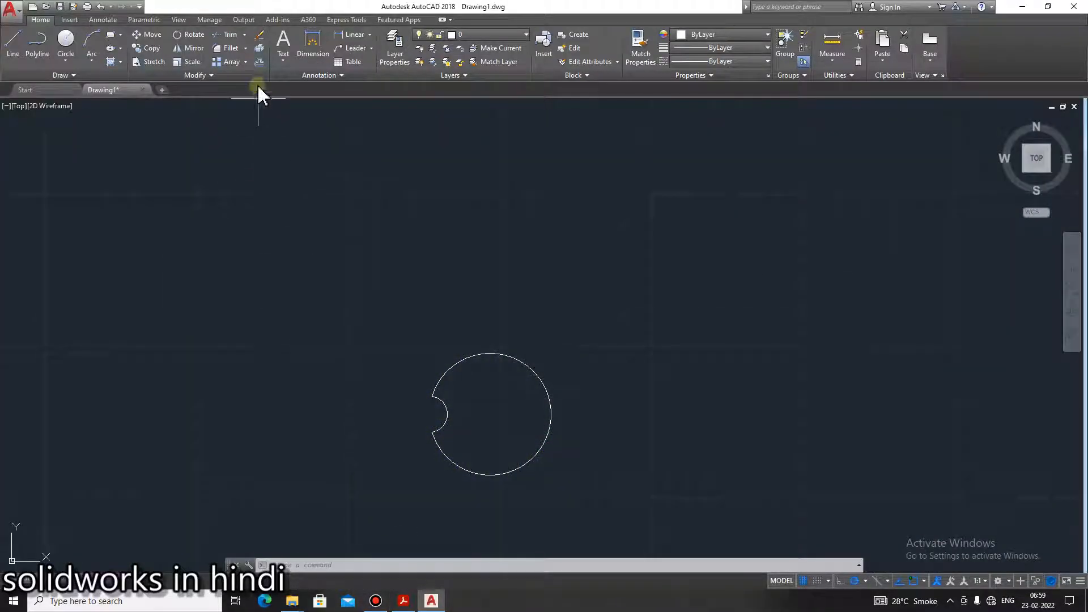
left_click(246, 61)
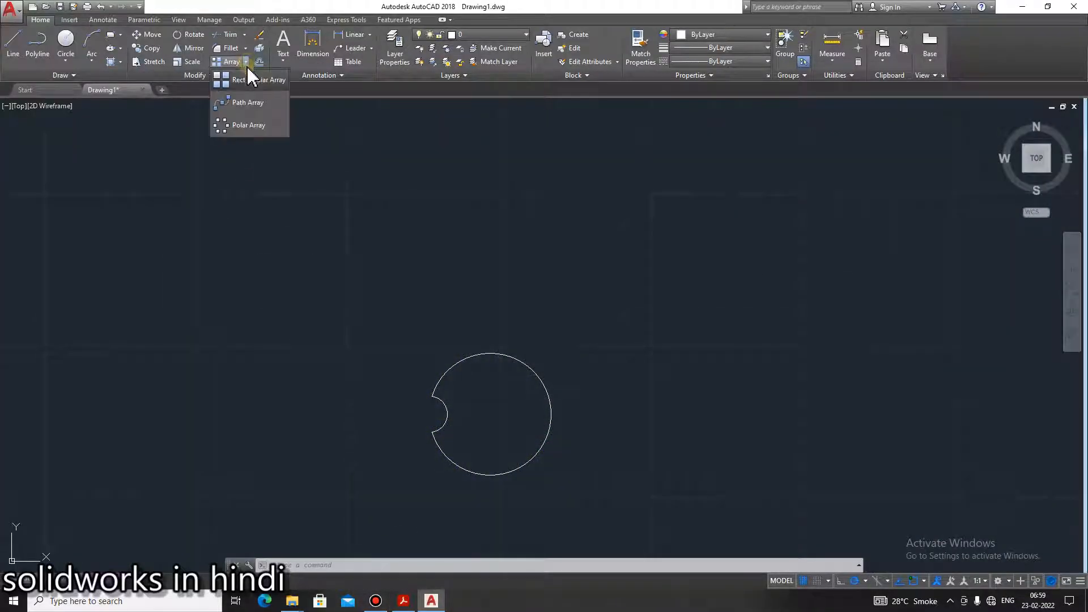
left_click(256, 131)
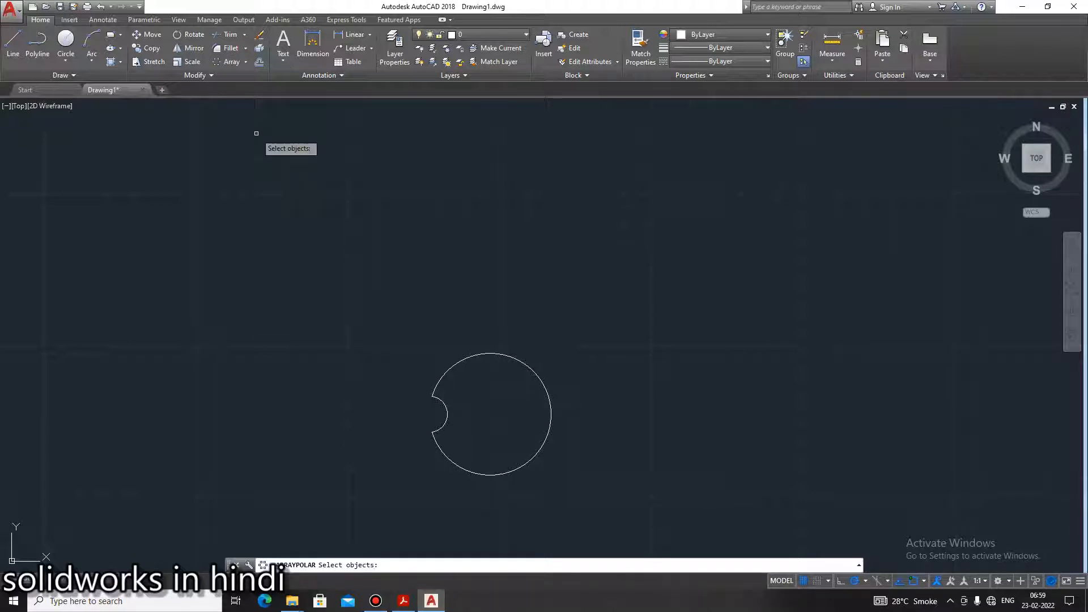
left_click(445, 408)
key("Return")
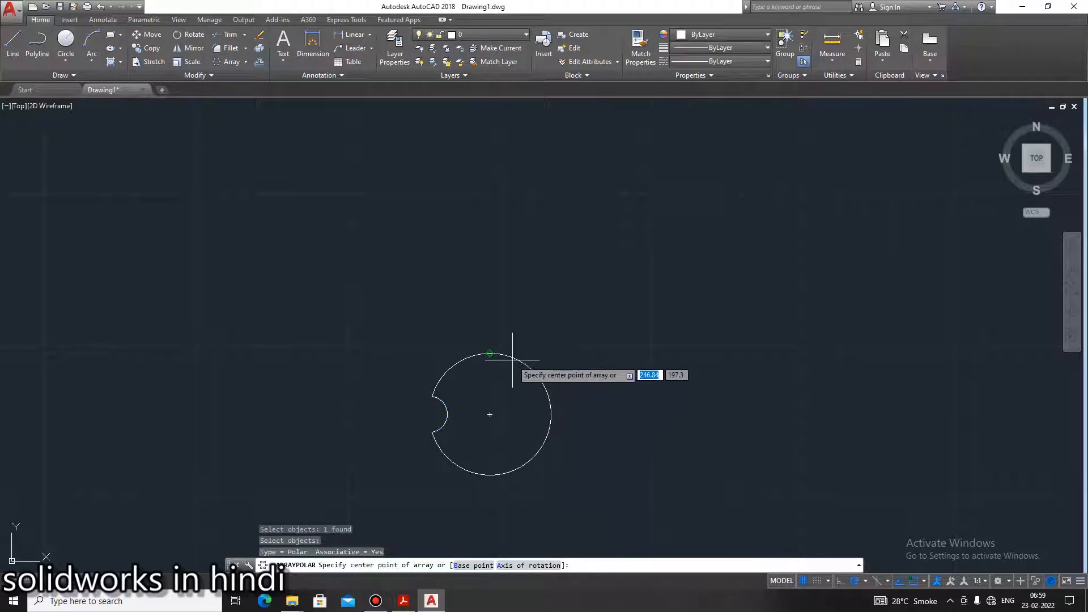
left_click(489, 414)
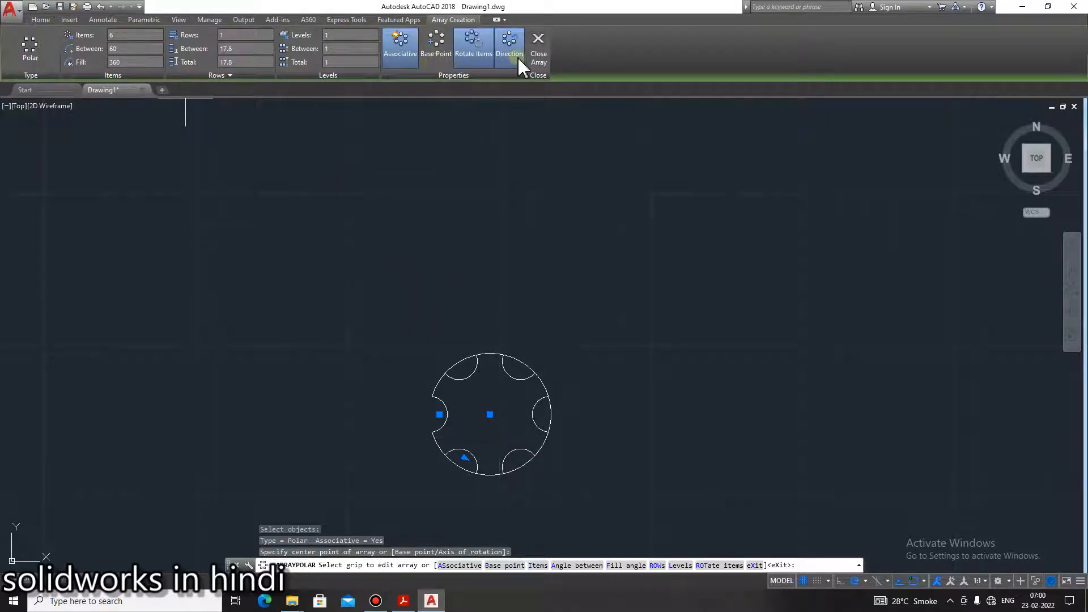
left_click(538, 49)
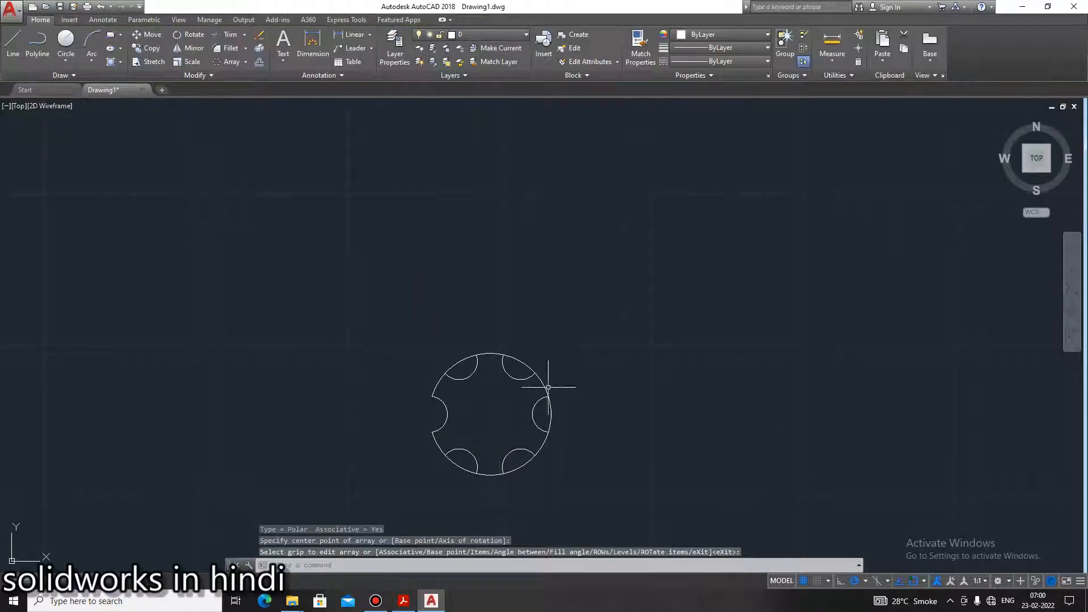
Trim the large circle's segments across the five arrayed notches to complete the central opening
left_click(228, 35)
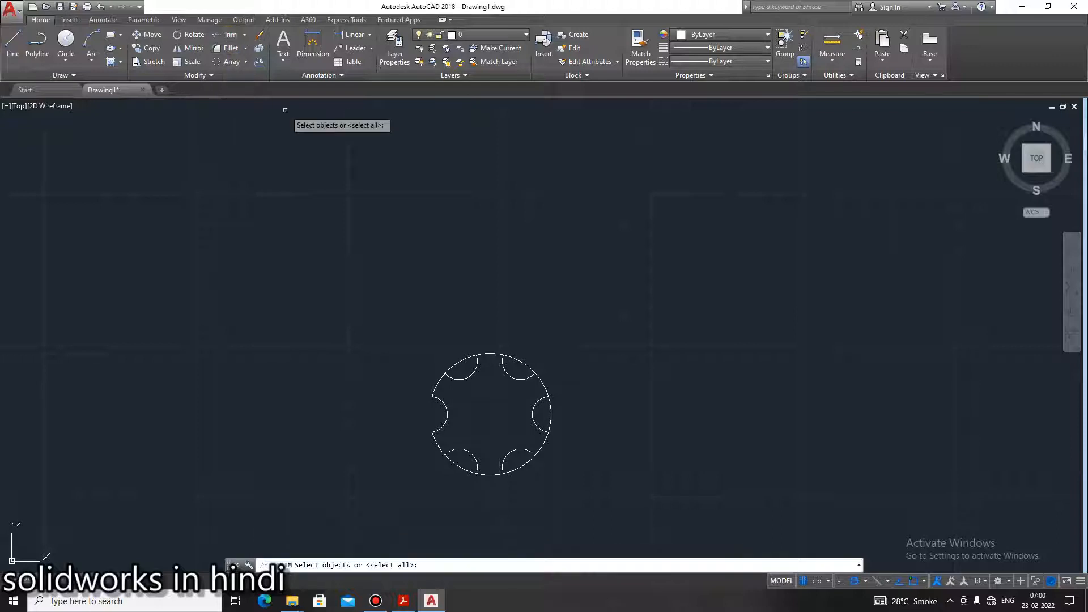
key("Return")
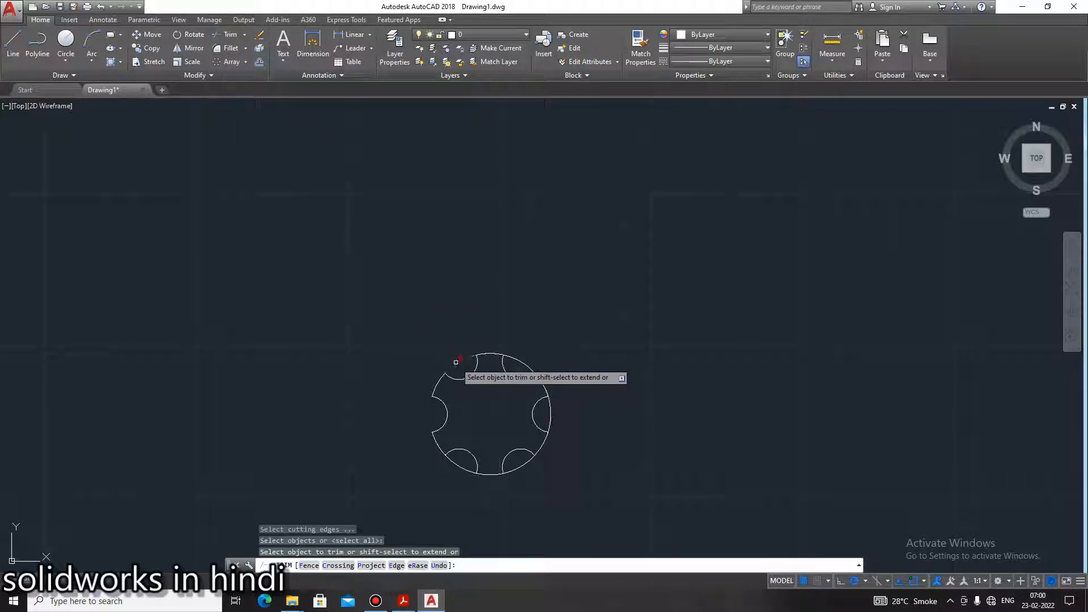
left_click(514, 359)
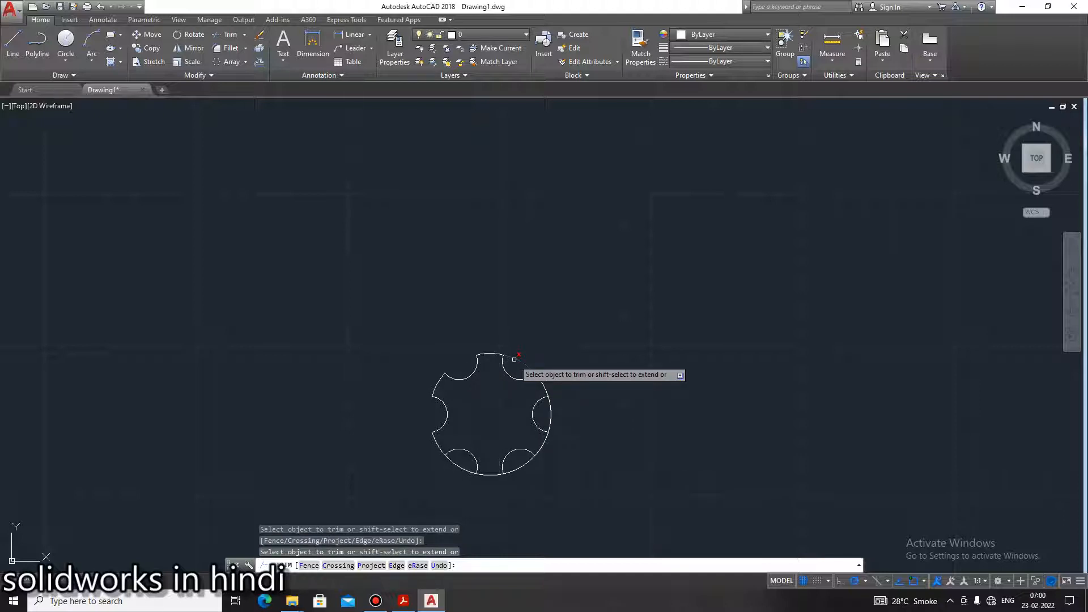
left_click(514, 359)
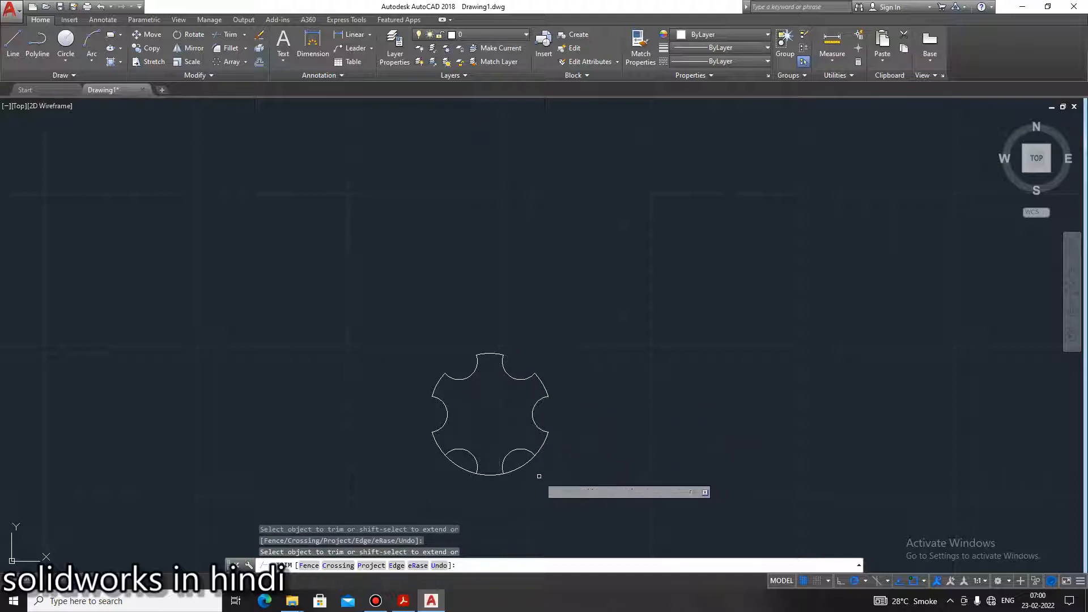
left_click(526, 464)
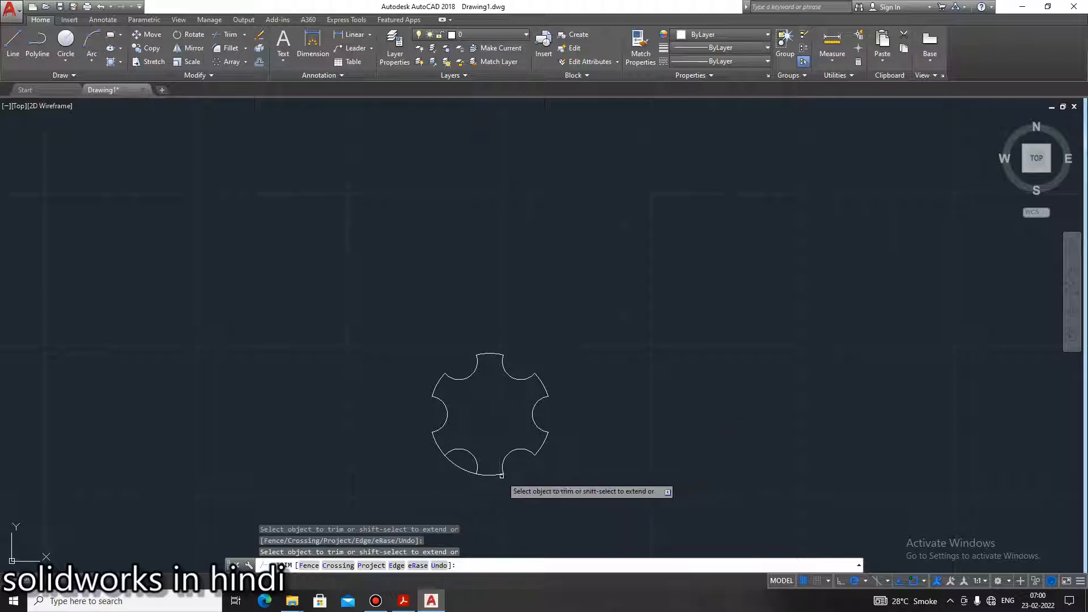
left_click(460, 468)
key("Return")
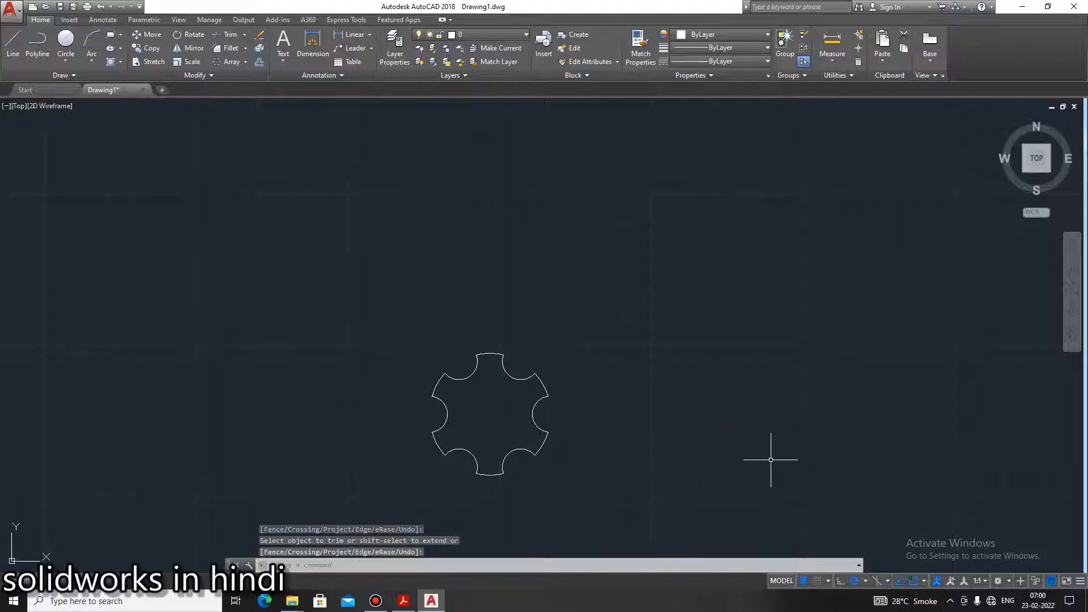
Check the Ø66 body dimension in the PDF and draw a circle of radius 33 concentric with the central opening
left_click(407, 603)
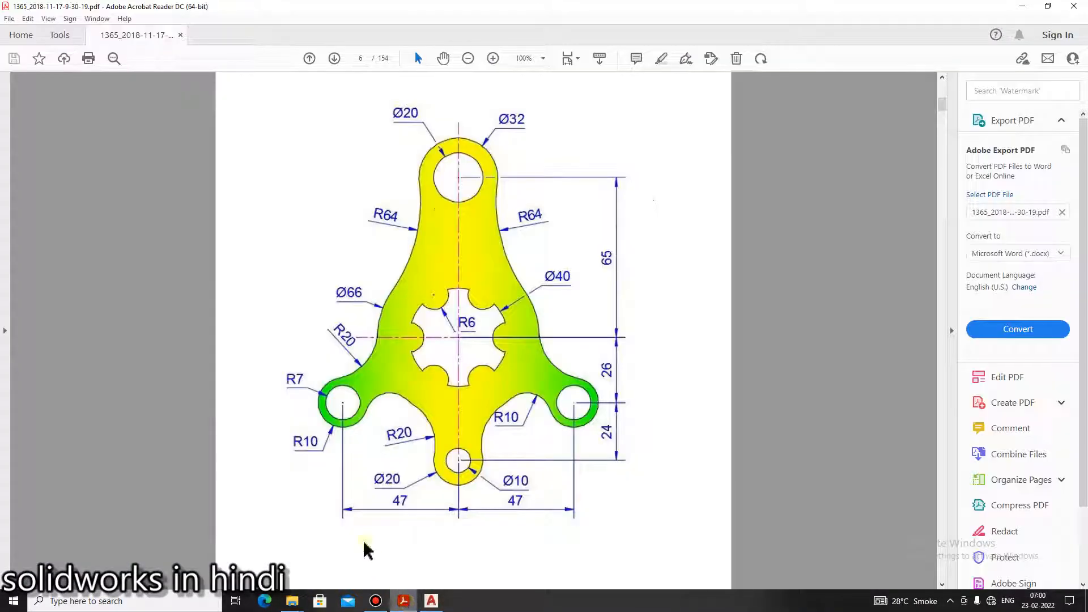
left_click_drag(326, 277, 372, 309)
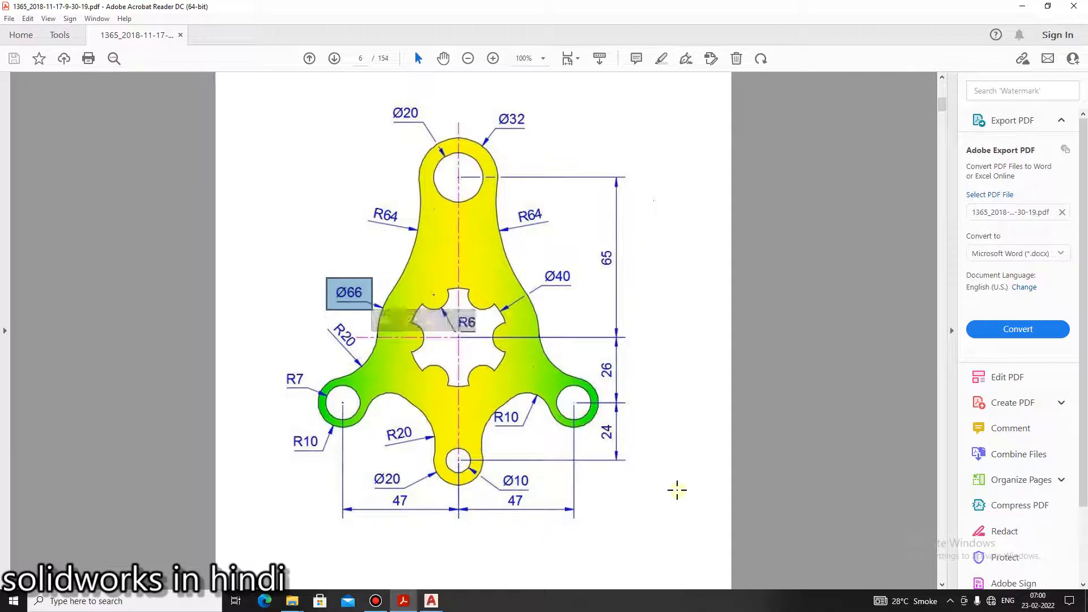
left_click(538, 469)
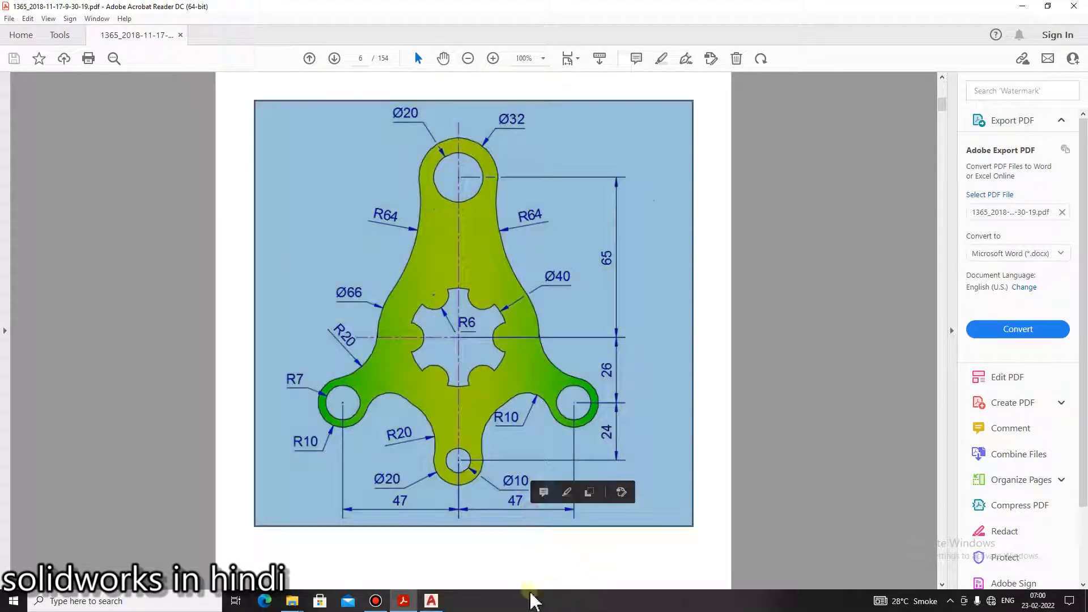
left_click(530, 583)
left_click(431, 601)
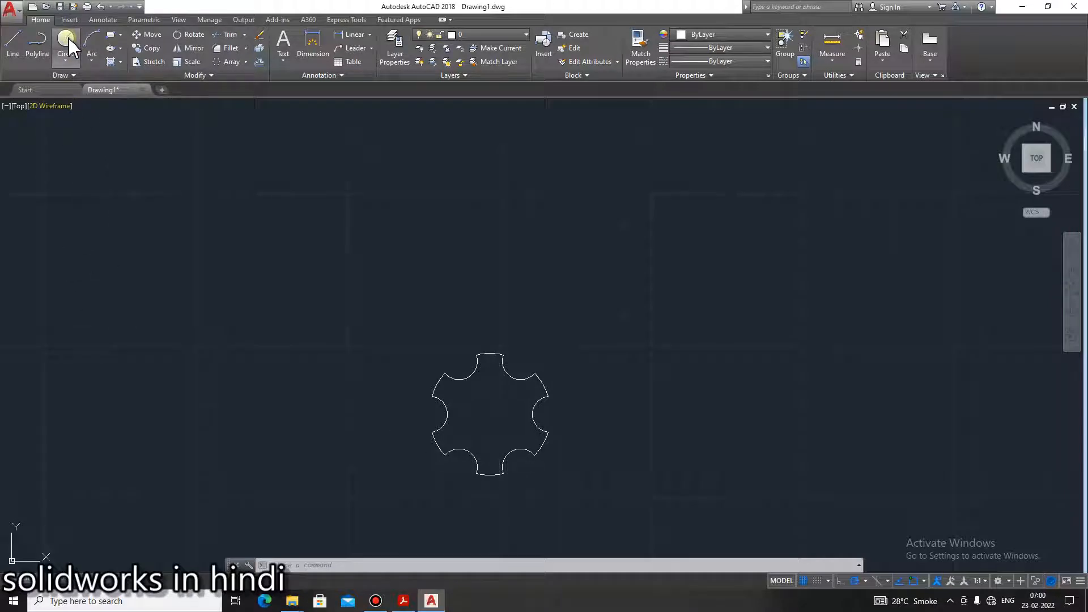
type("c")
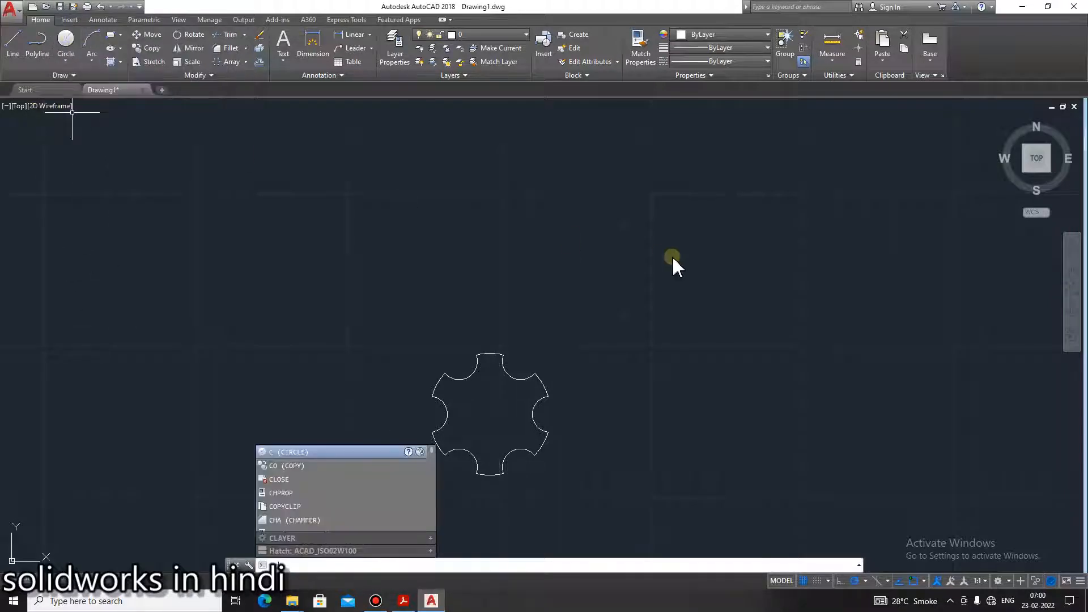
key("Return")
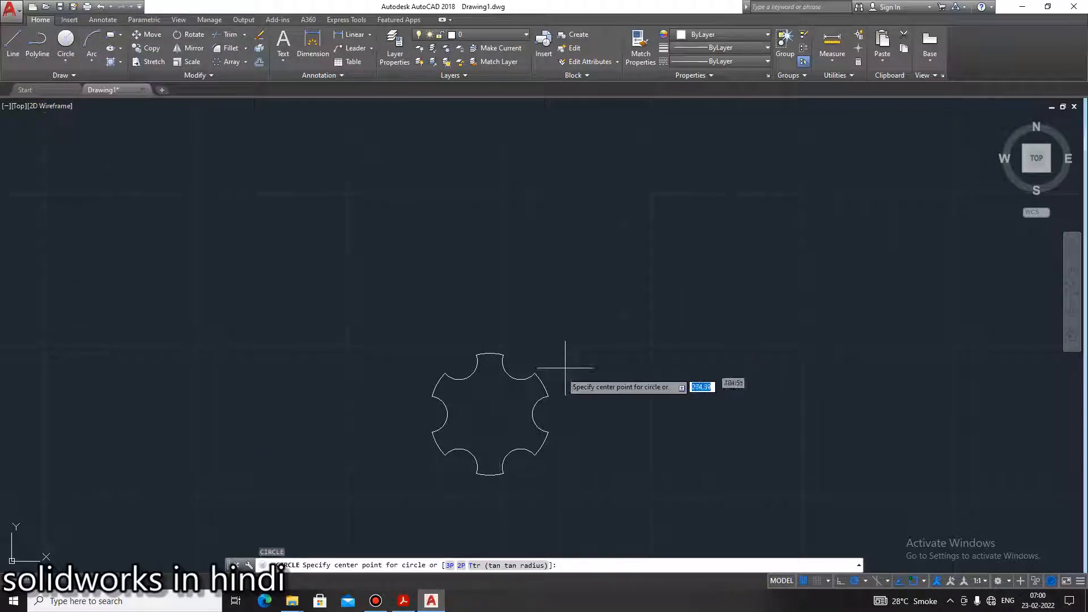
left_click(490, 415)
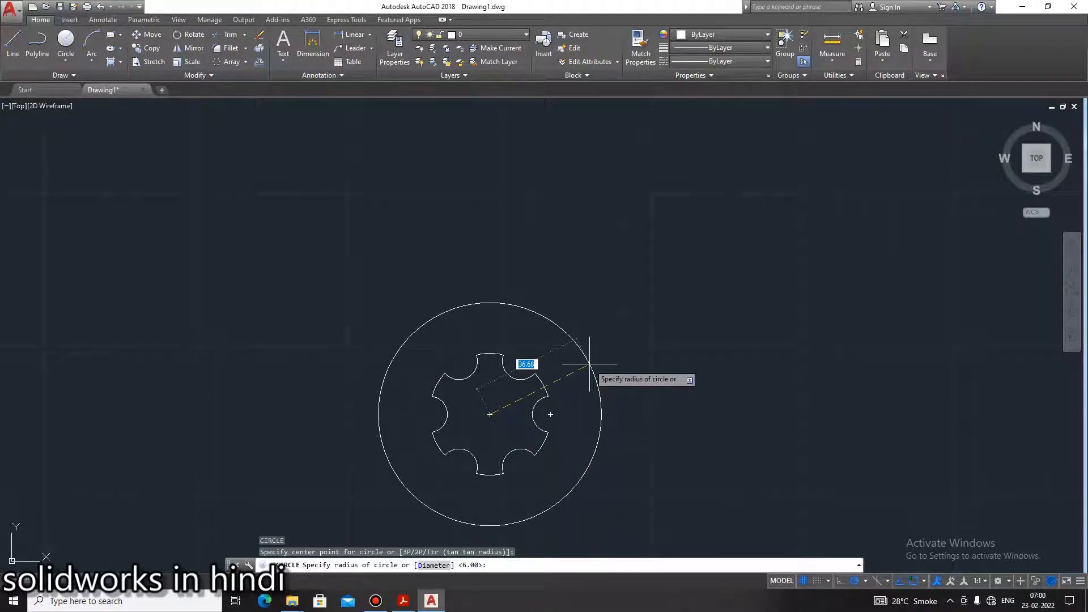
type("3")
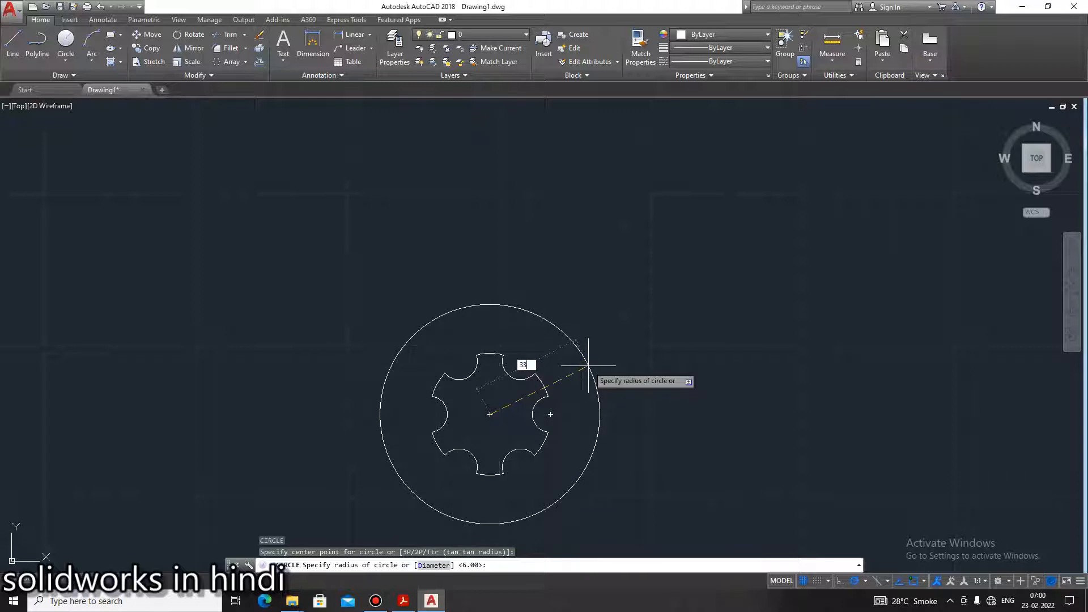
type("3")
key("Return")
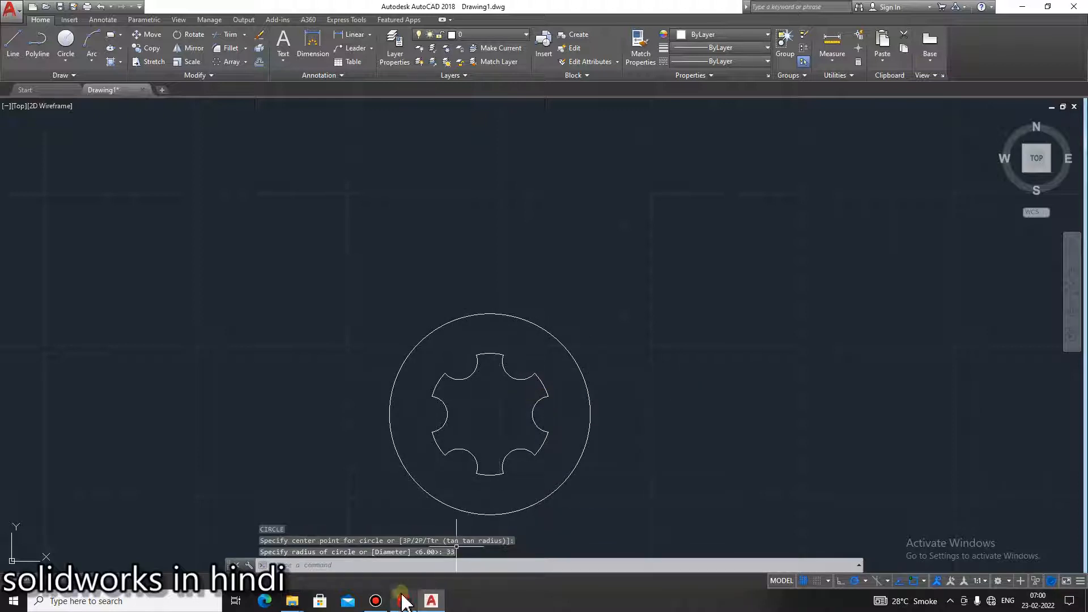
Check the PDF layout and draw a vertical centerline about 140 mm long through the center of the notched opening
left_click(403, 602)
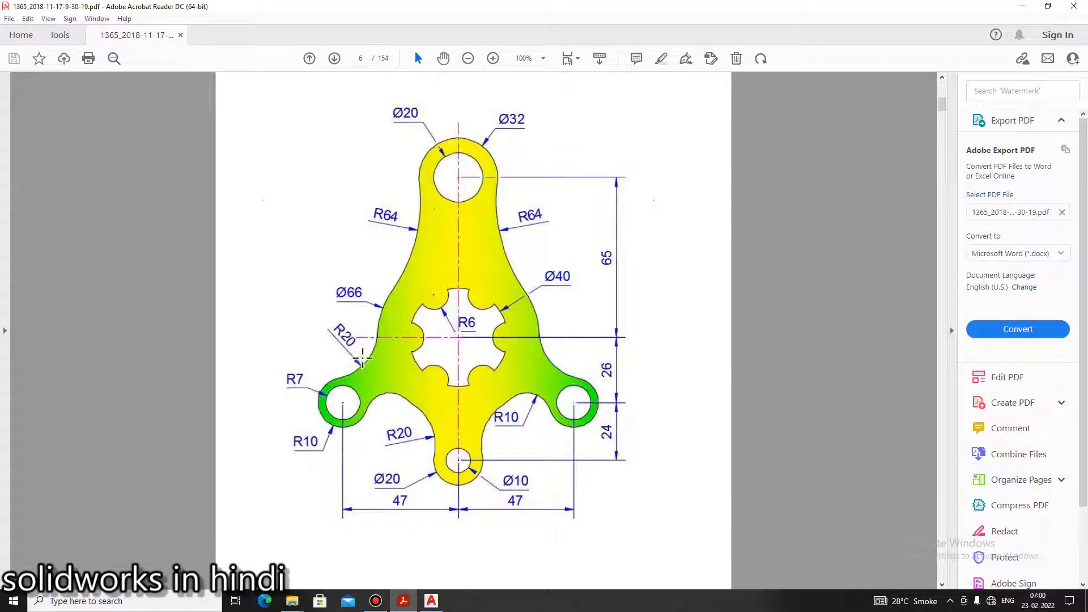
left_click(431, 601)
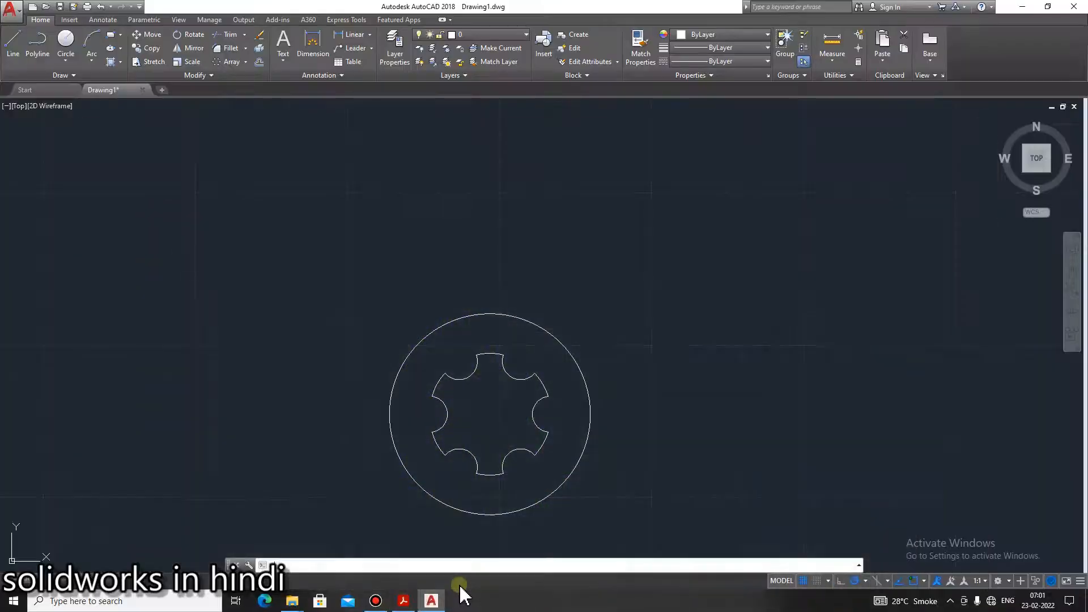
left_click(18, 47)
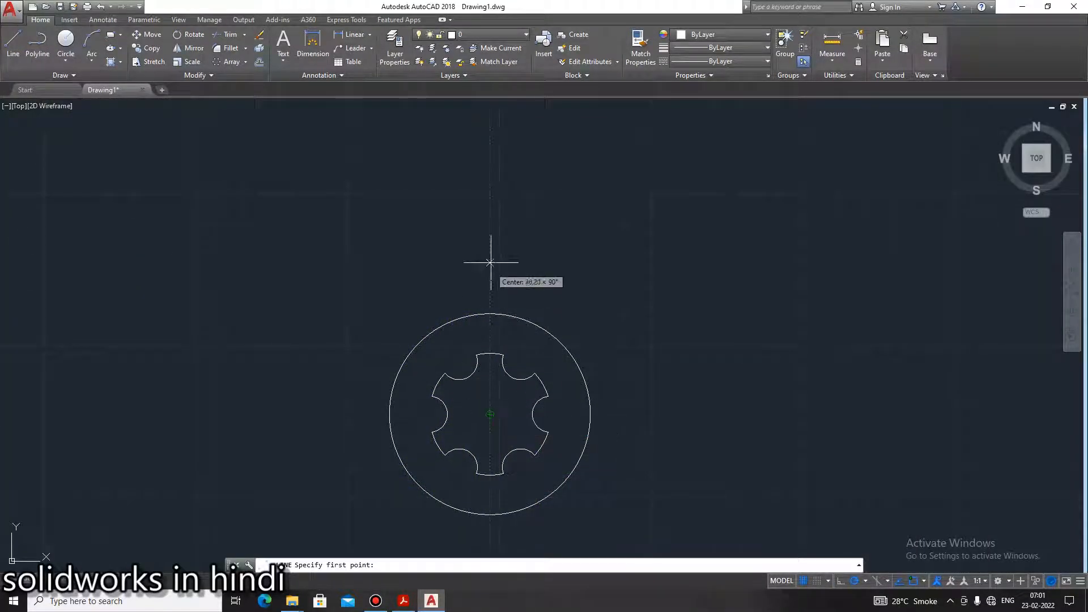
left_click(489, 116)
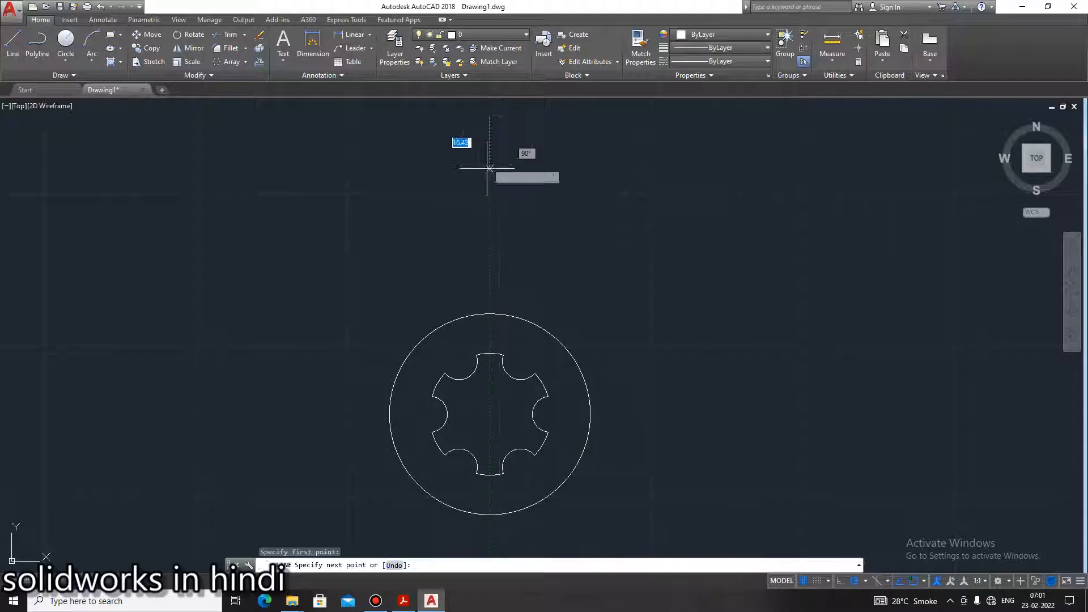
scroll(499, 527, "up", 5)
scroll(498, 526, "down", 5)
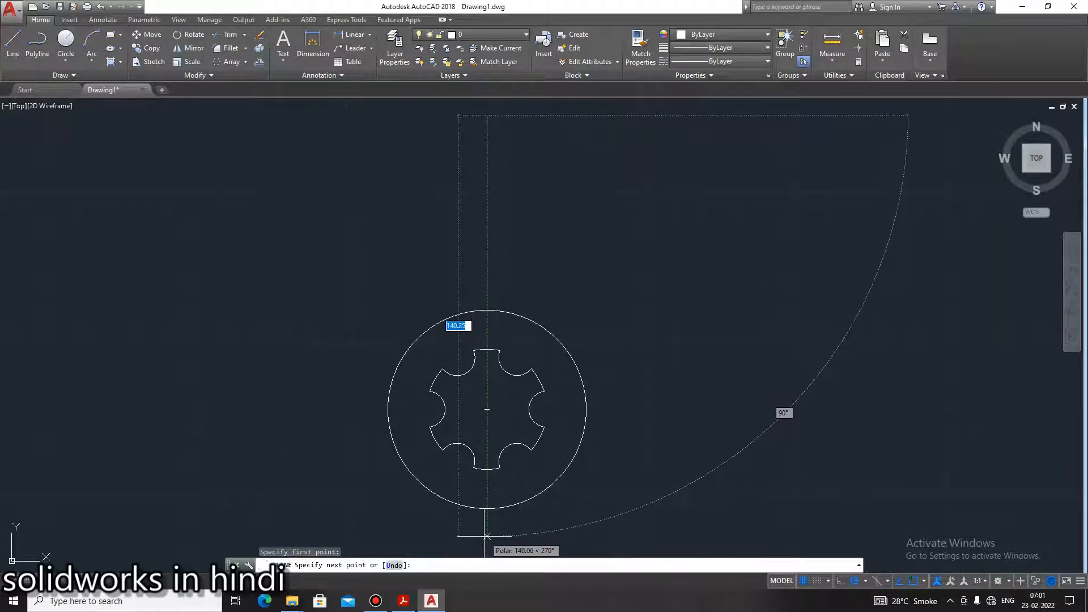
left_click(487, 535)
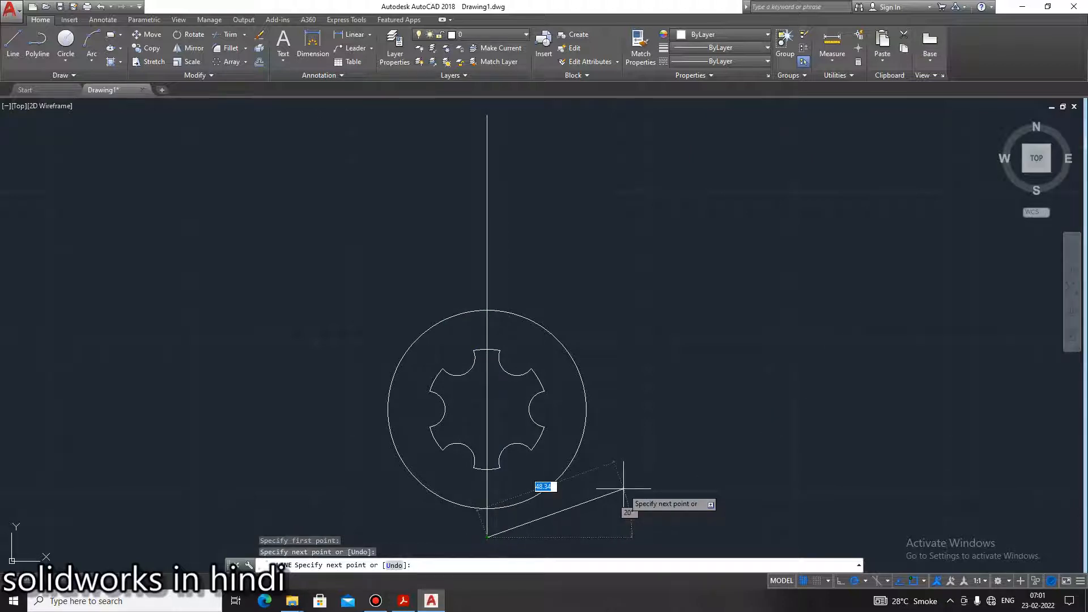
key("Escape")
Draw a horizontal centerline through the center of the notched opening, extending beyond both sides of the body circle
key("Return")
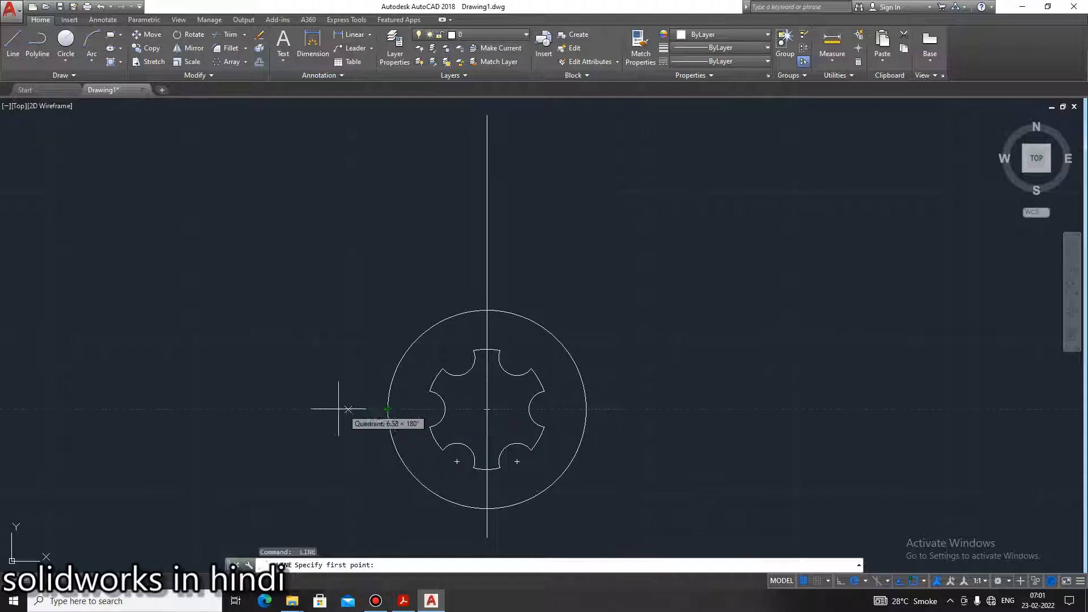
left_click(192, 410)
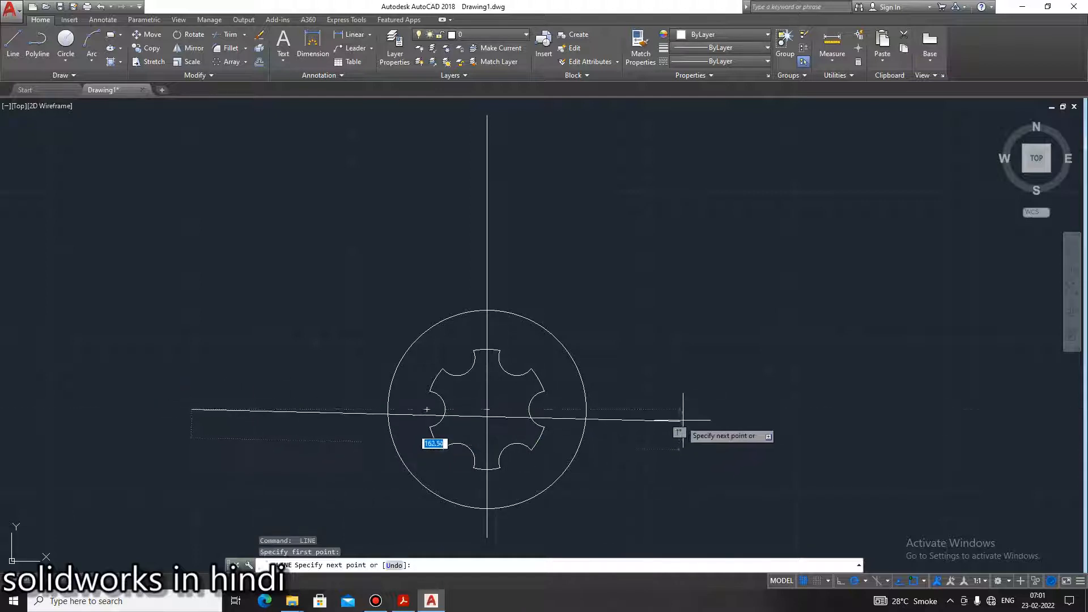
left_click(729, 411)
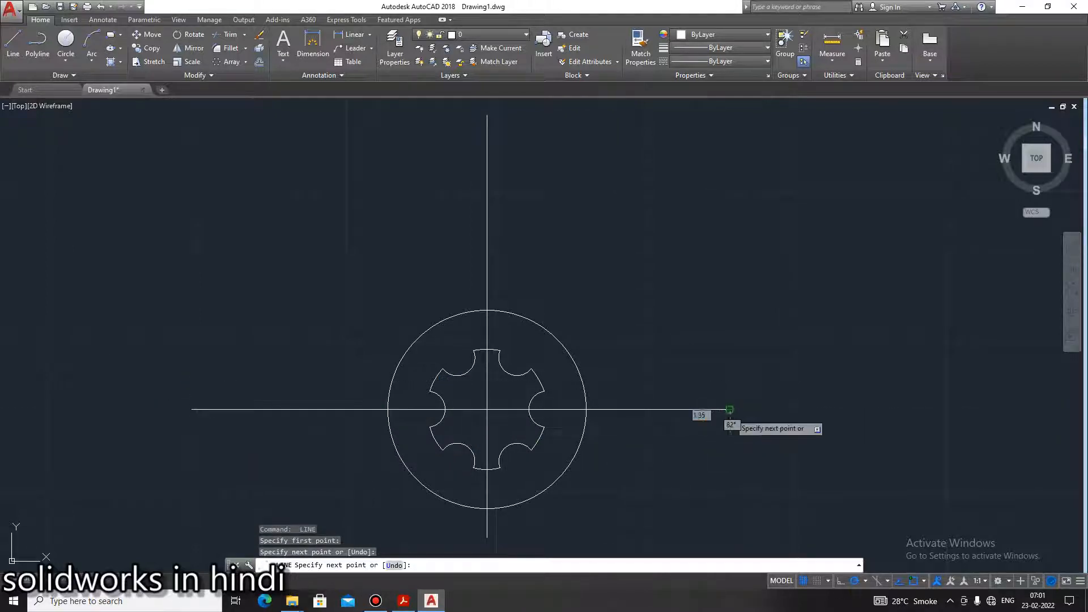
key("Escape")
Check the Ø20 hole in the PDF and draw a circle of radius 10 centered 65 above the opening's center
left_click(403, 601)
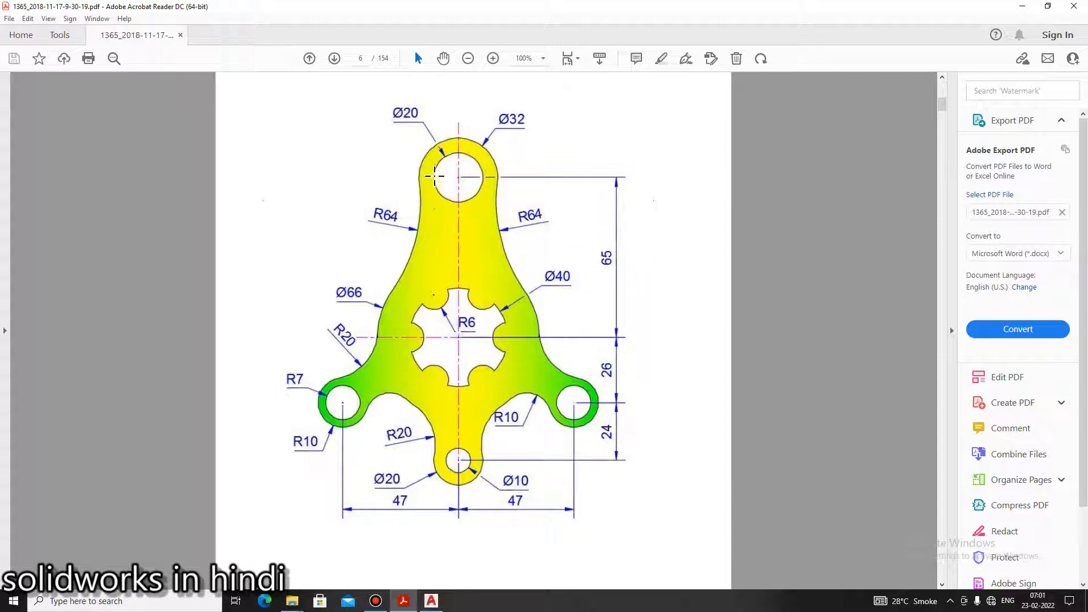
left_click_drag(380, 101, 444, 147)
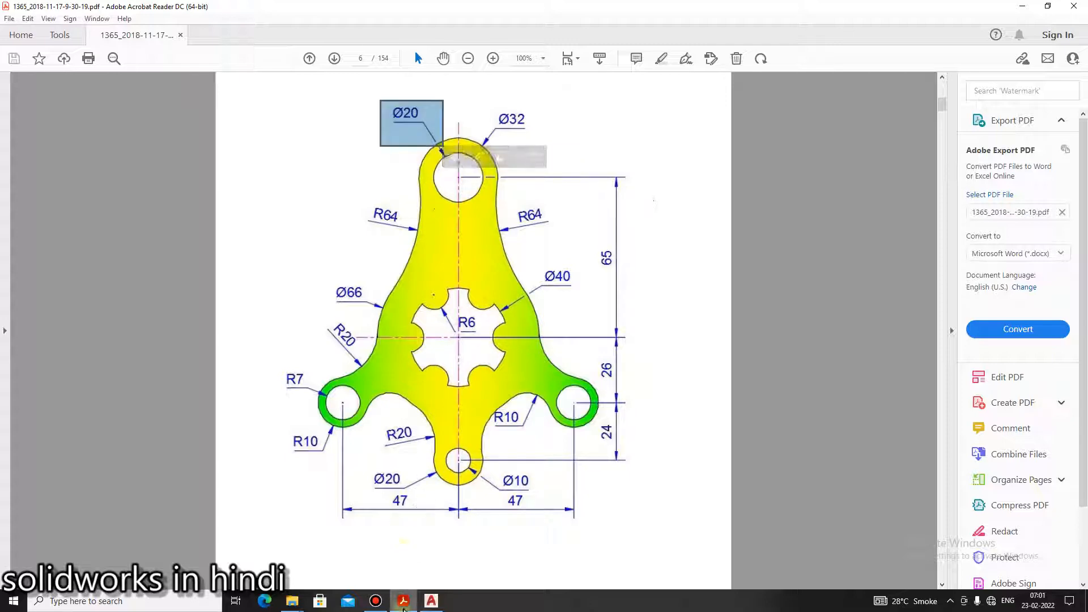
left_click(403, 599)
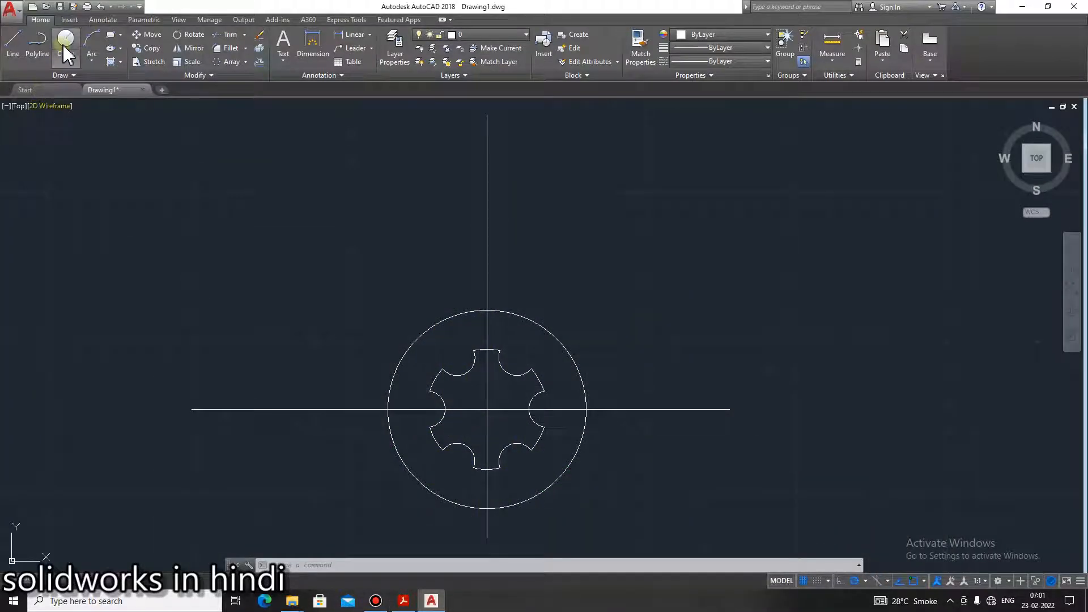
left_click(66, 42)
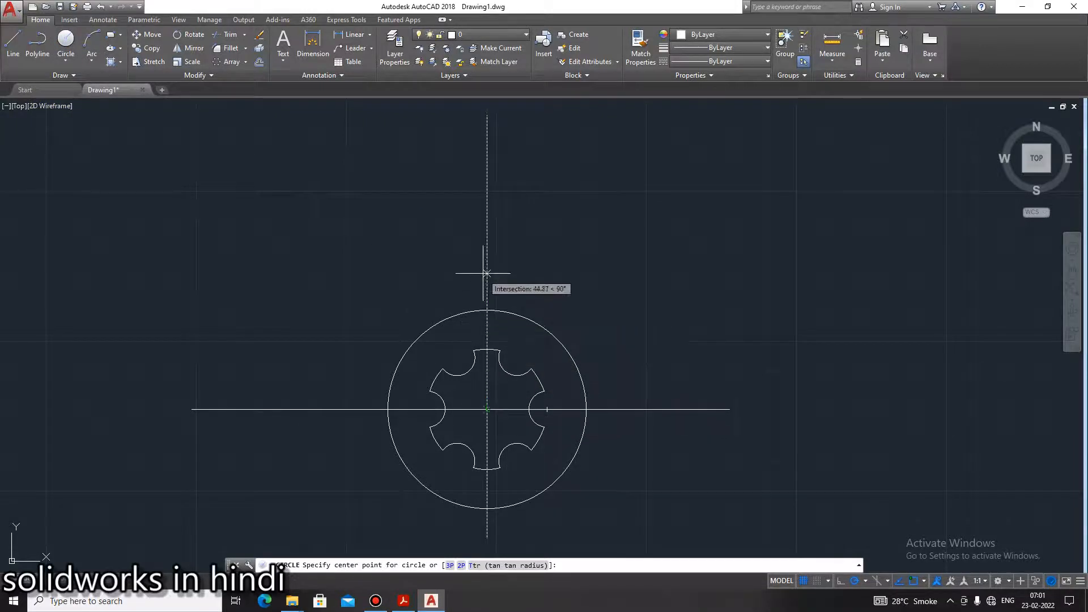
type("65")
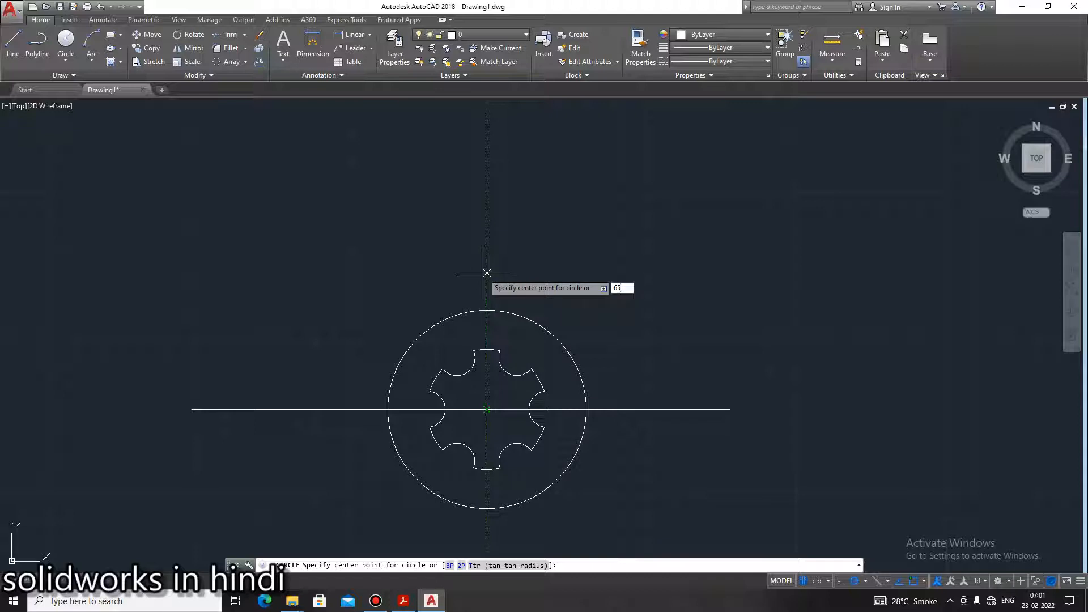
key("Return")
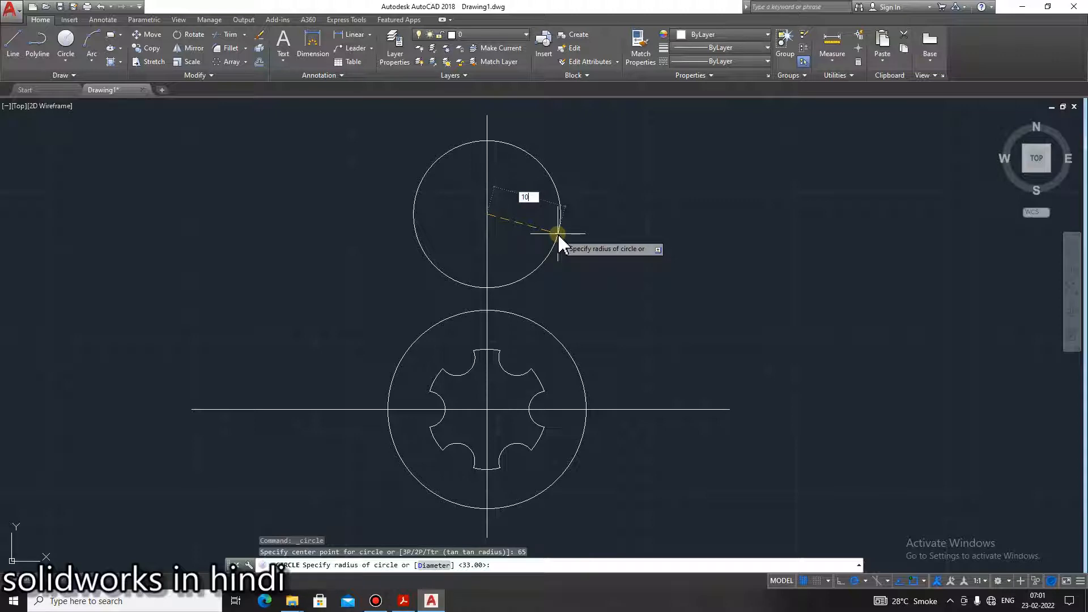
key("Return")
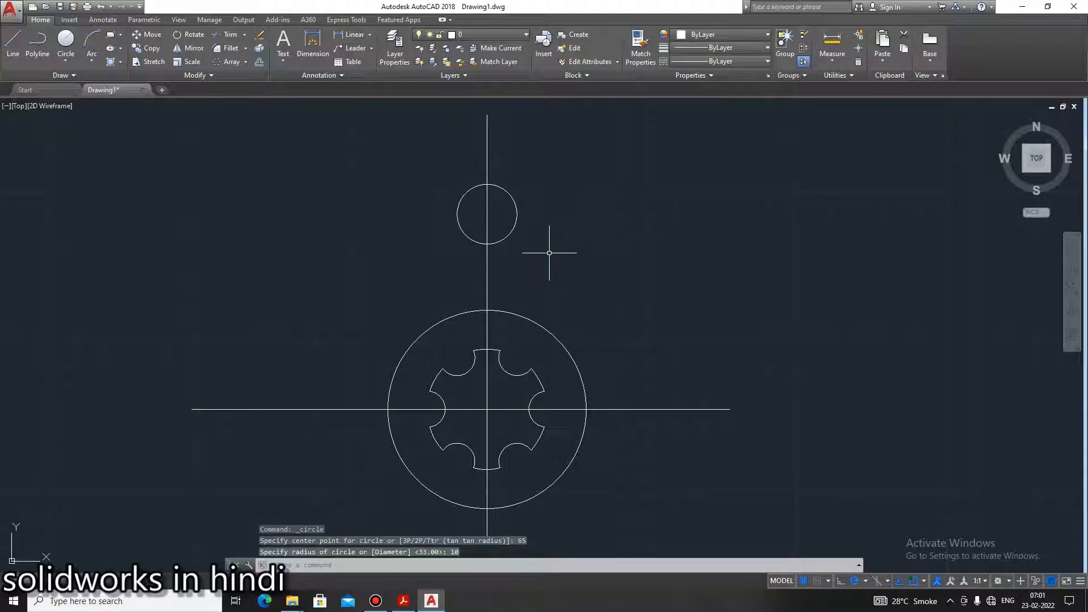
Check the Ø32 boss dimension in the PDF and draw a circle of radius 16 concentric with the upper hole
left_click(404, 601)
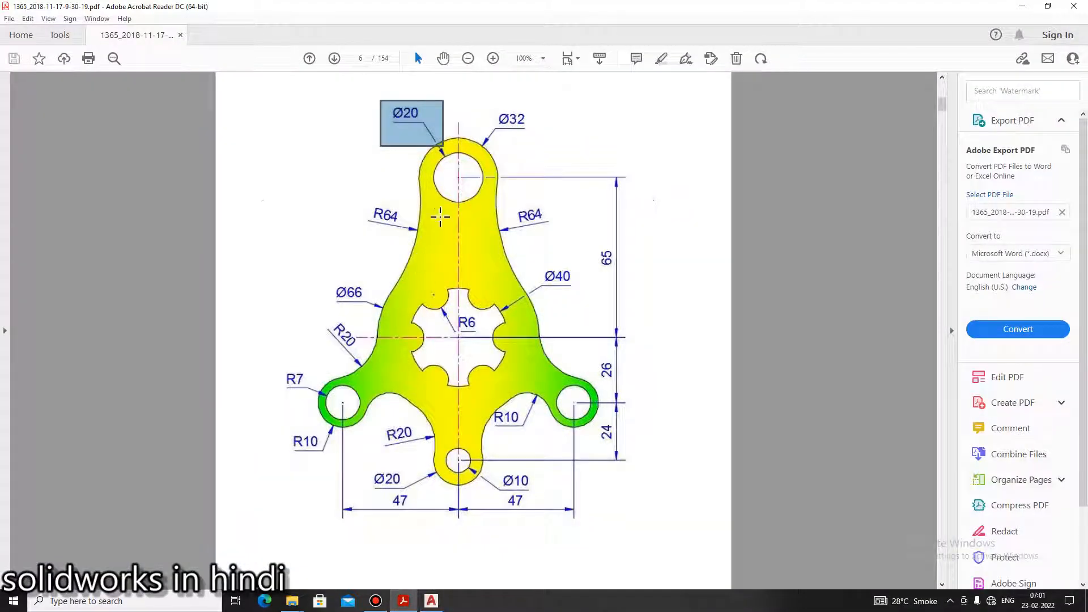
left_click_drag(495, 111, 538, 136)
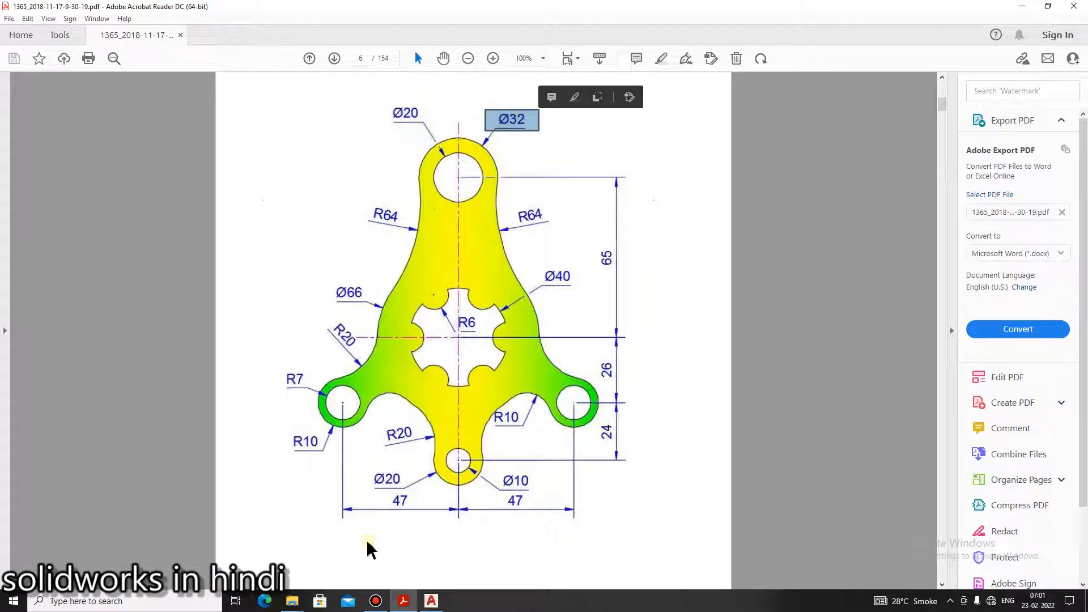
left_click(431, 600)
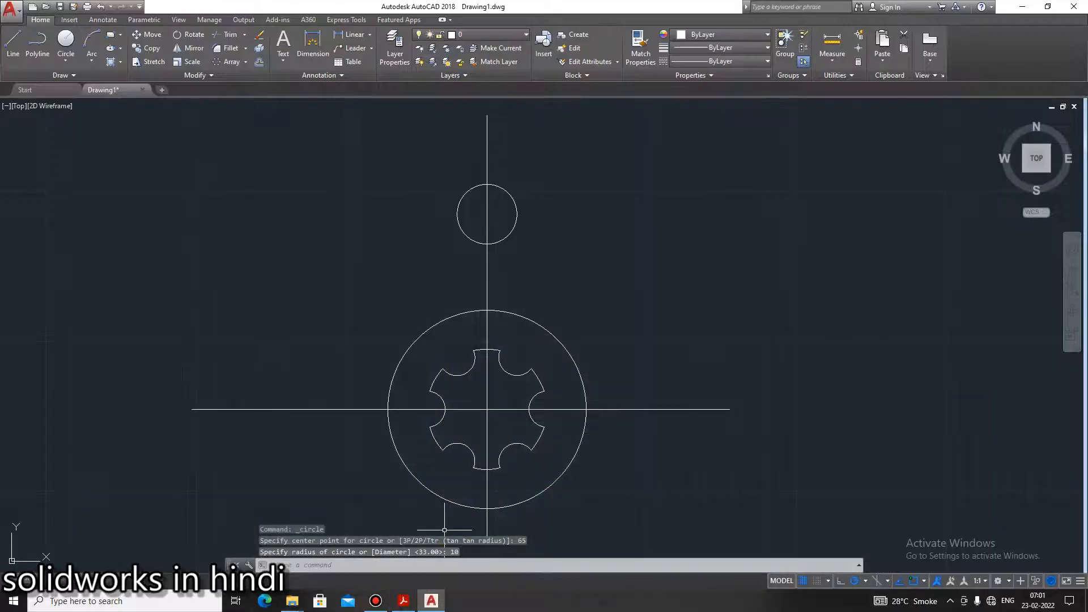
left_click(64, 43)
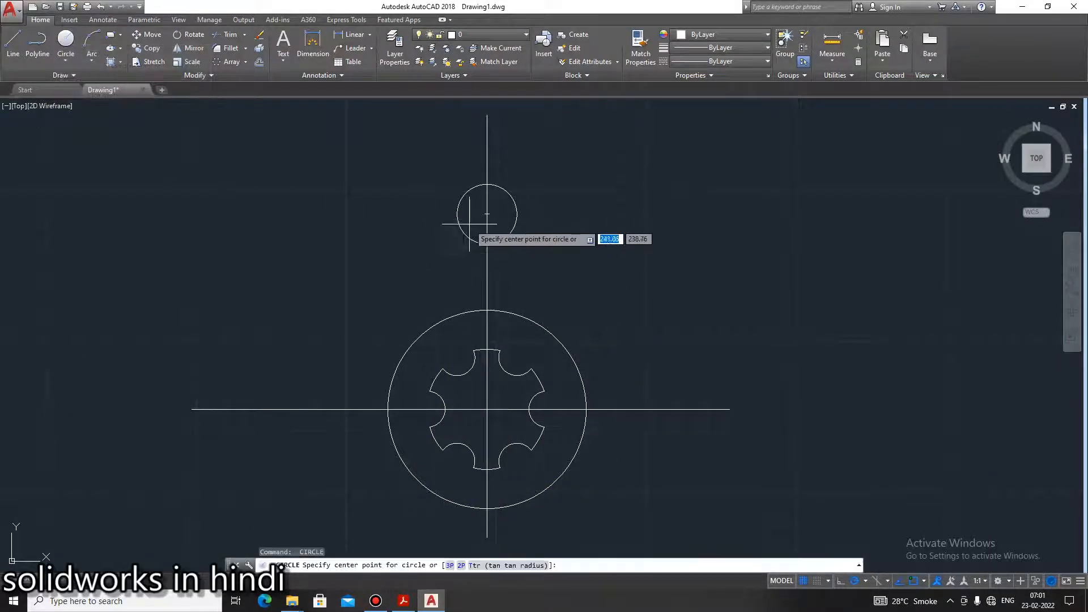
left_click(487, 214)
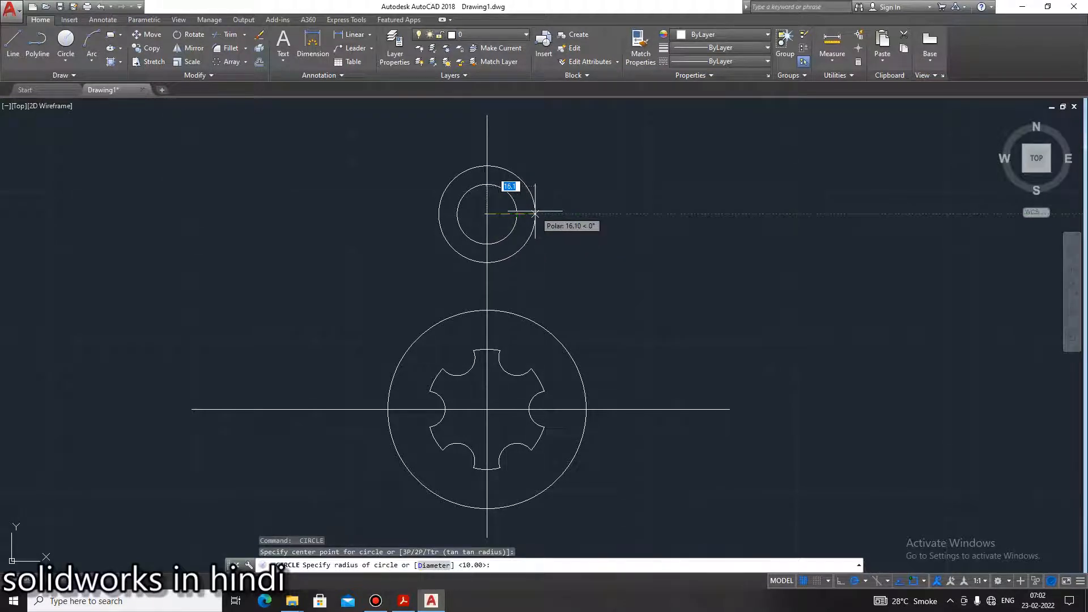
type("1")
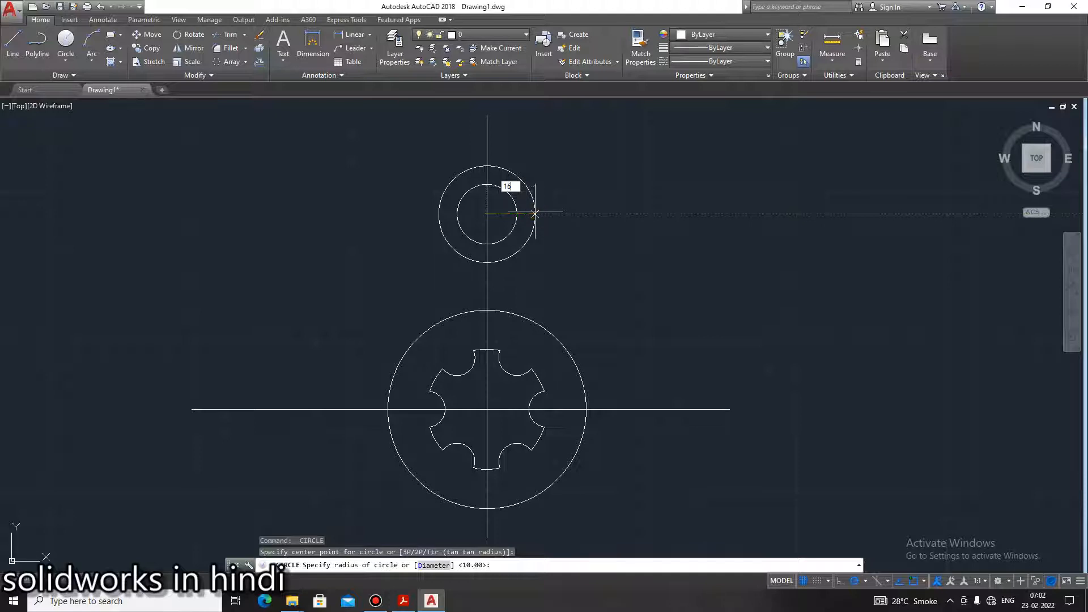
key("Return")
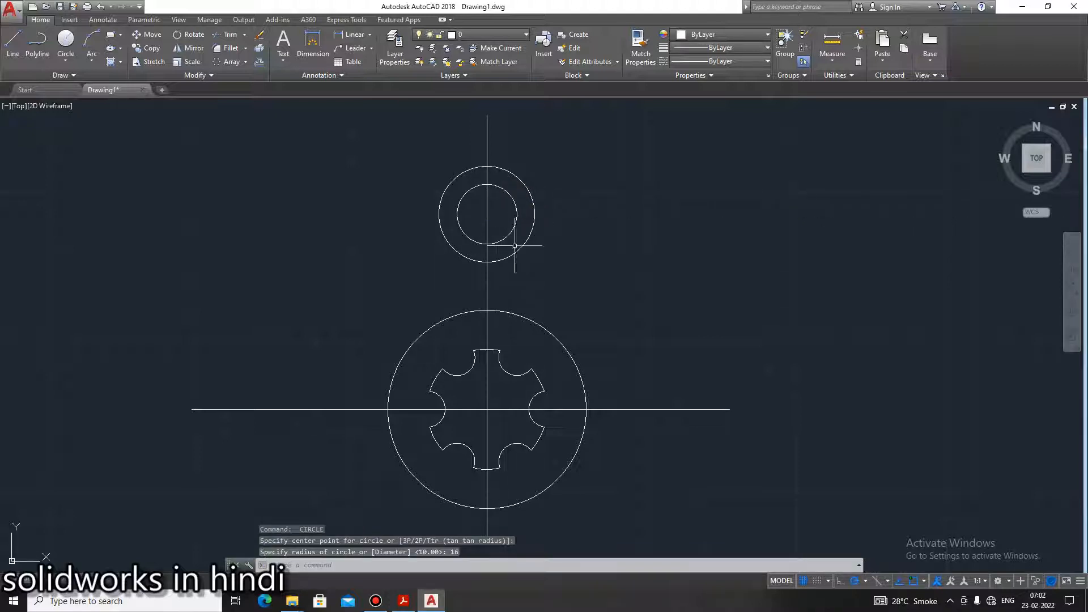
Examine in the PDF how the side arcs blend the central body into the upper boss and their radius
left_click(403, 600)
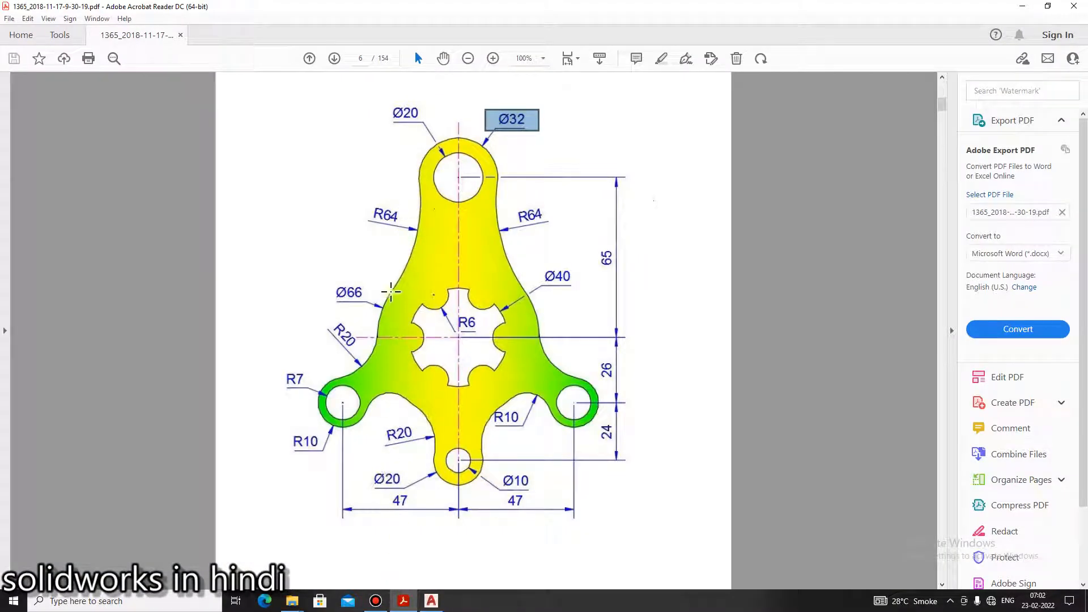
left_click_drag(406, 296, 382, 277)
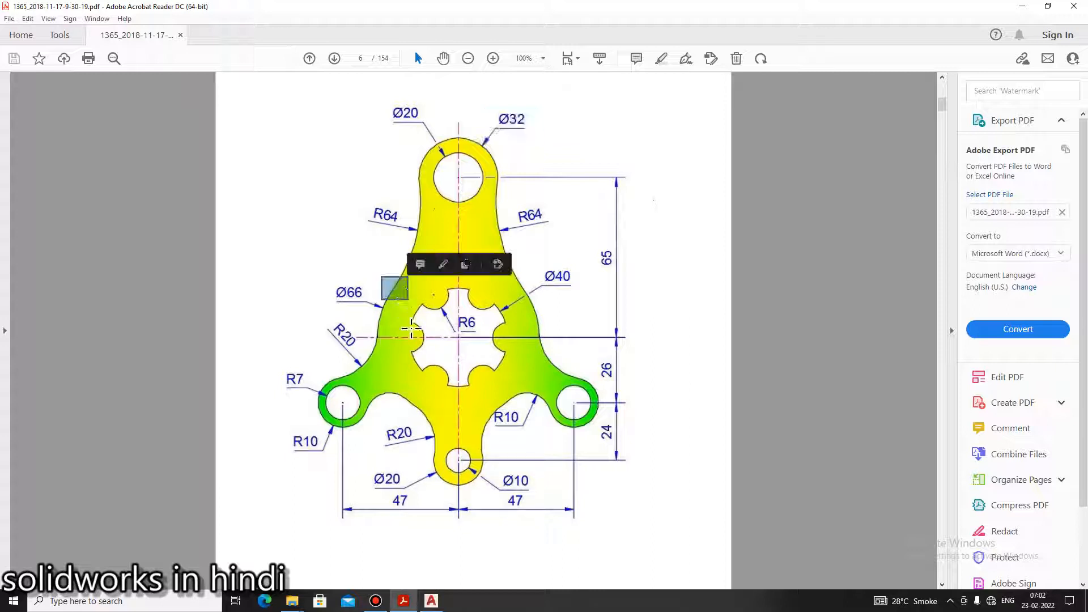
left_click(296, 261)
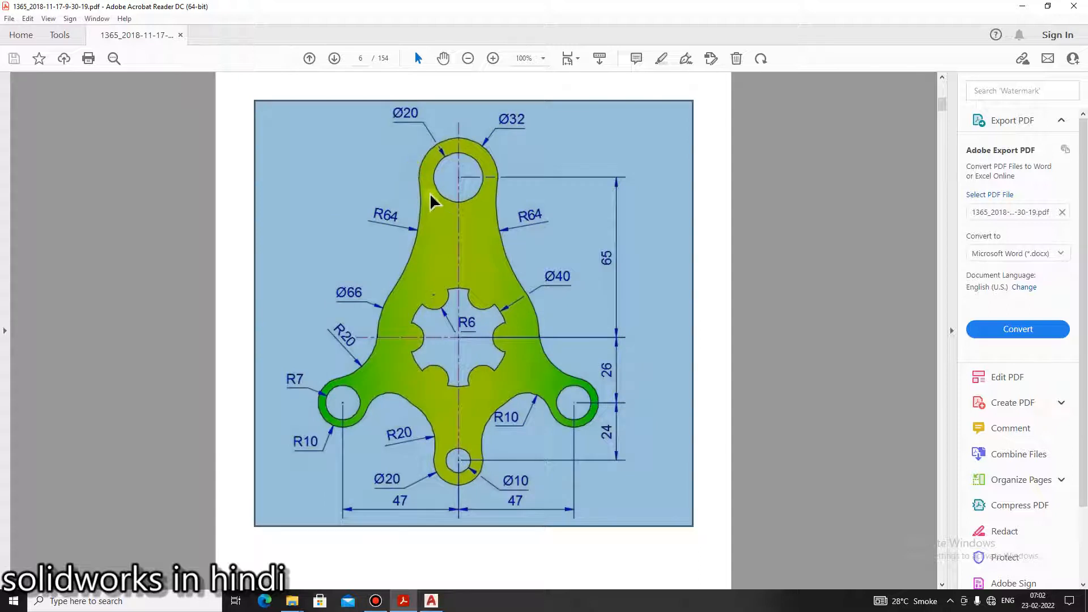
left_click(321, 271)
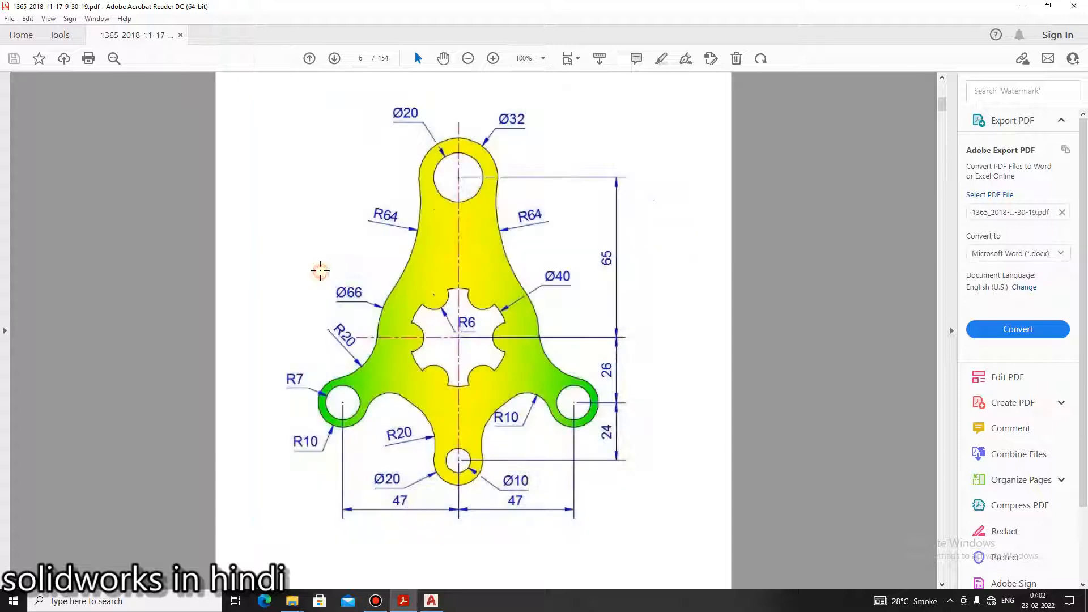
left_click(413, 177)
left_click(282, 312)
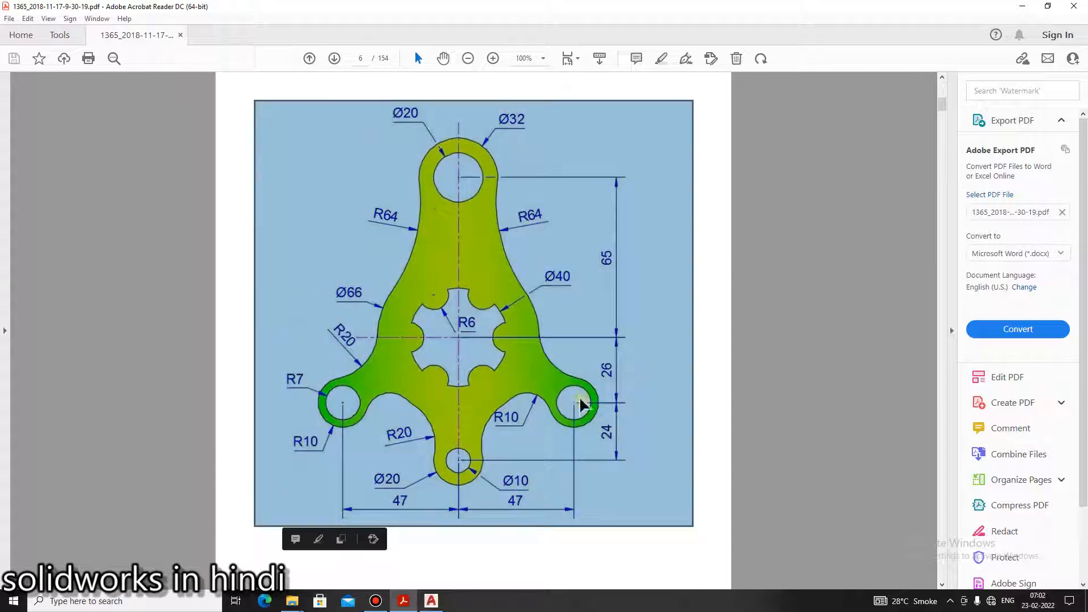
left_click(535, 567)
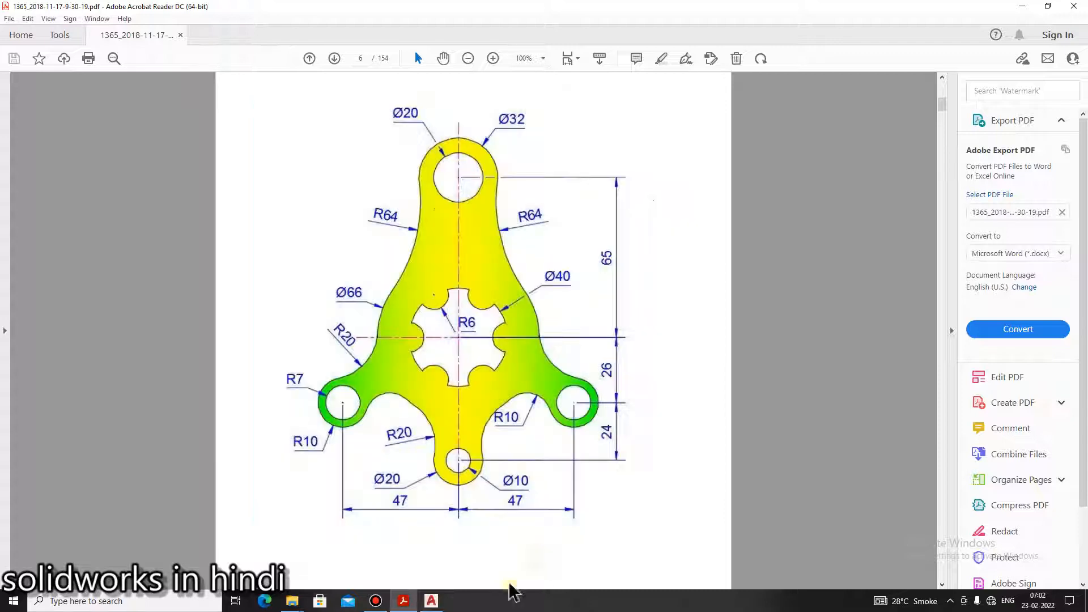
Return to AutoCAD and draw a circle of radius 64 tangent to the left sides of the body circle and the upper boss's outer circle
left_click(431, 600)
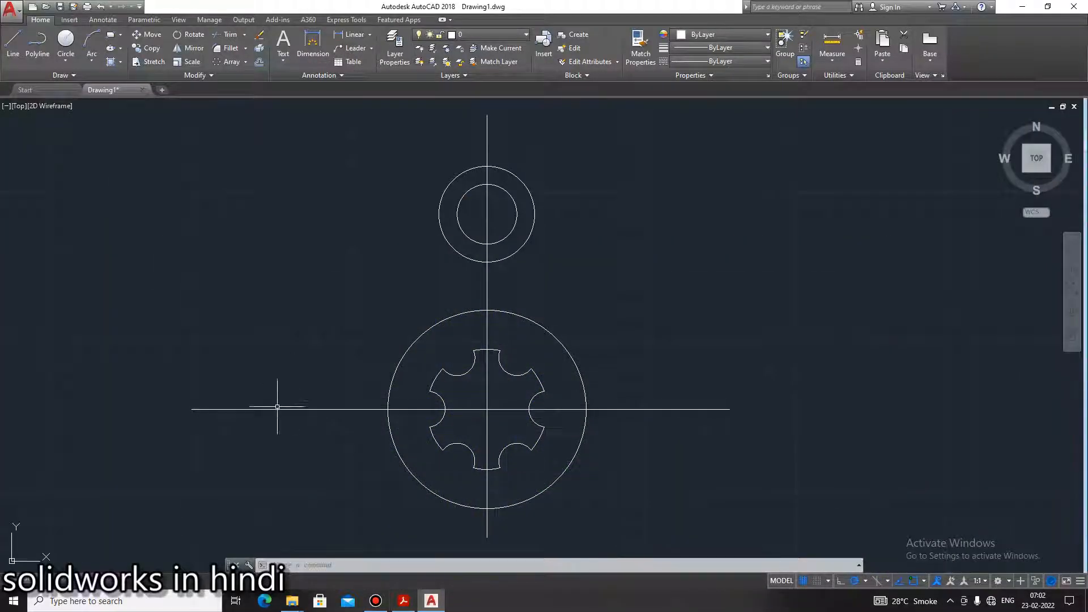
left_click(65, 61)
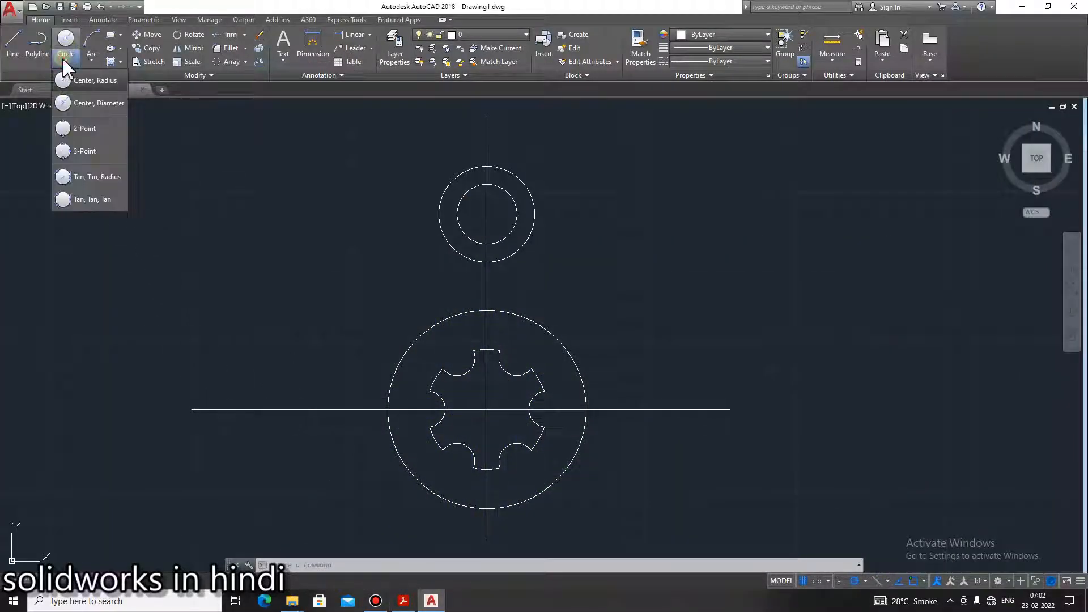
left_click(74, 176)
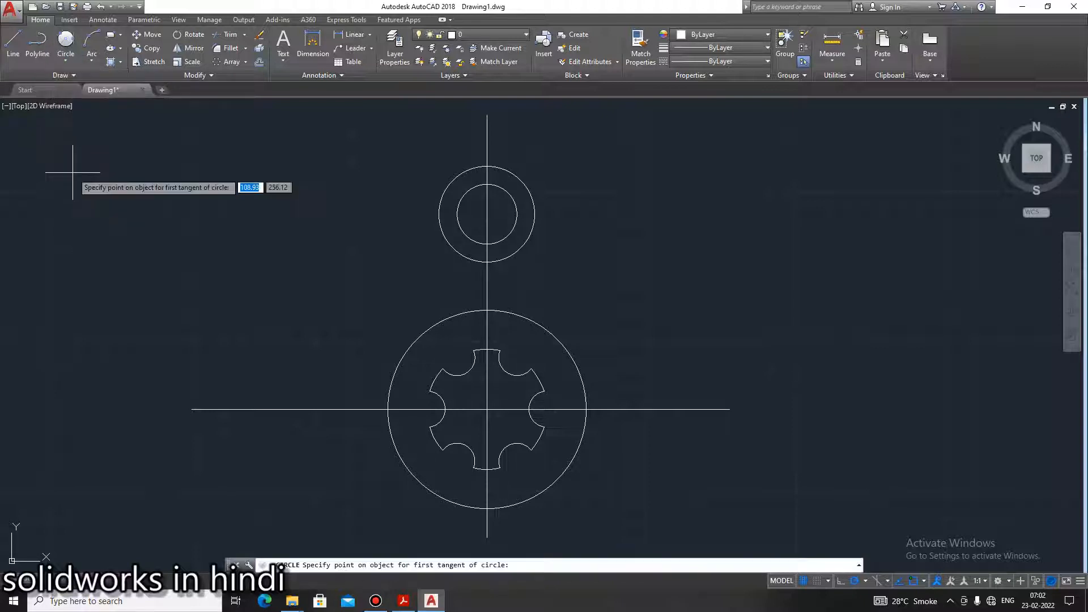
left_click(421, 331)
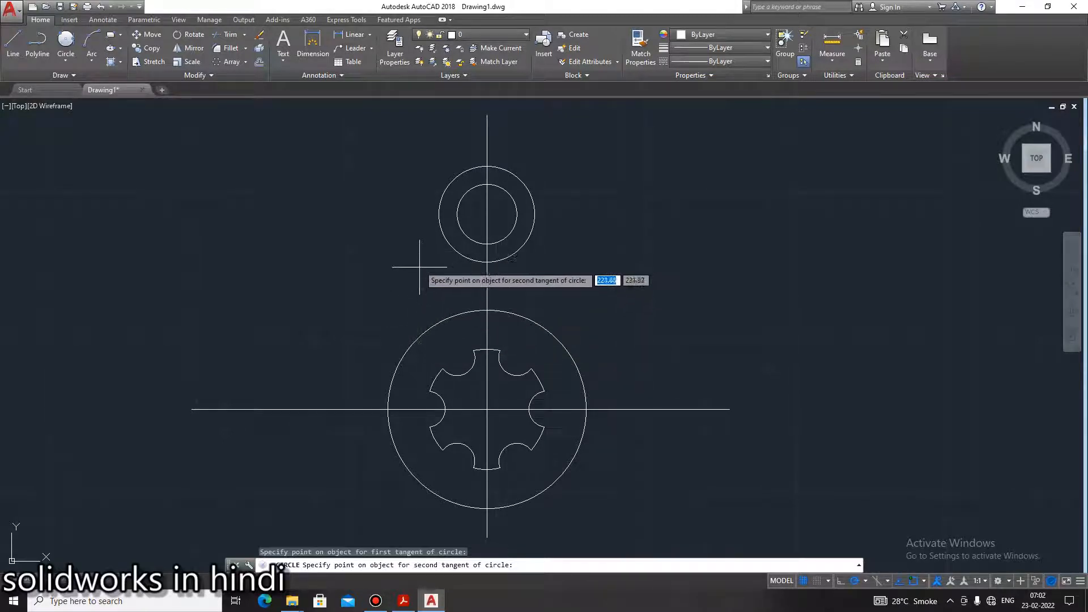
left_click(436, 225)
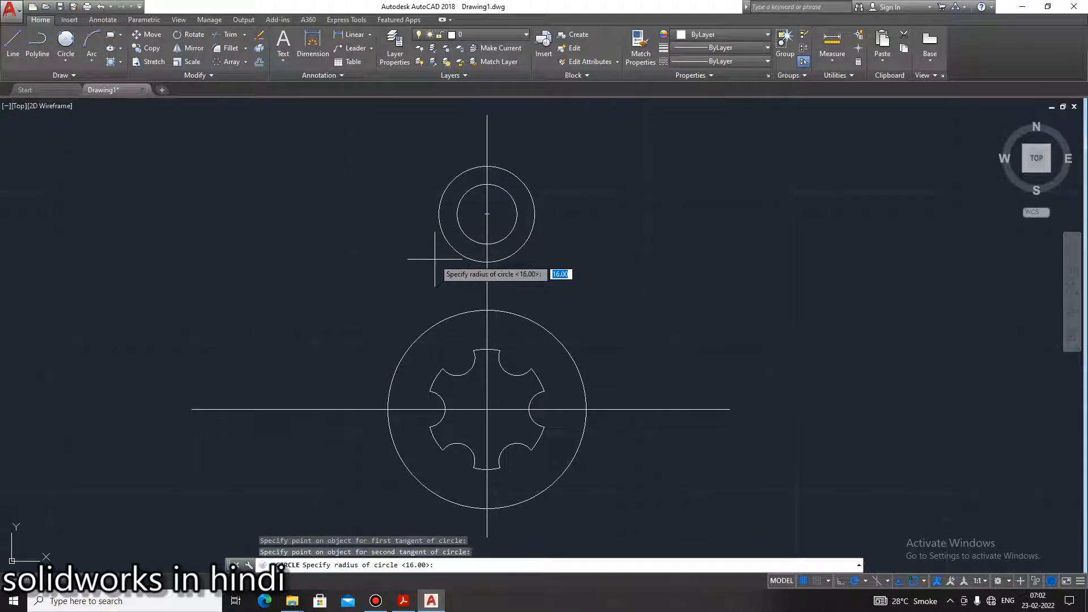
type("64")
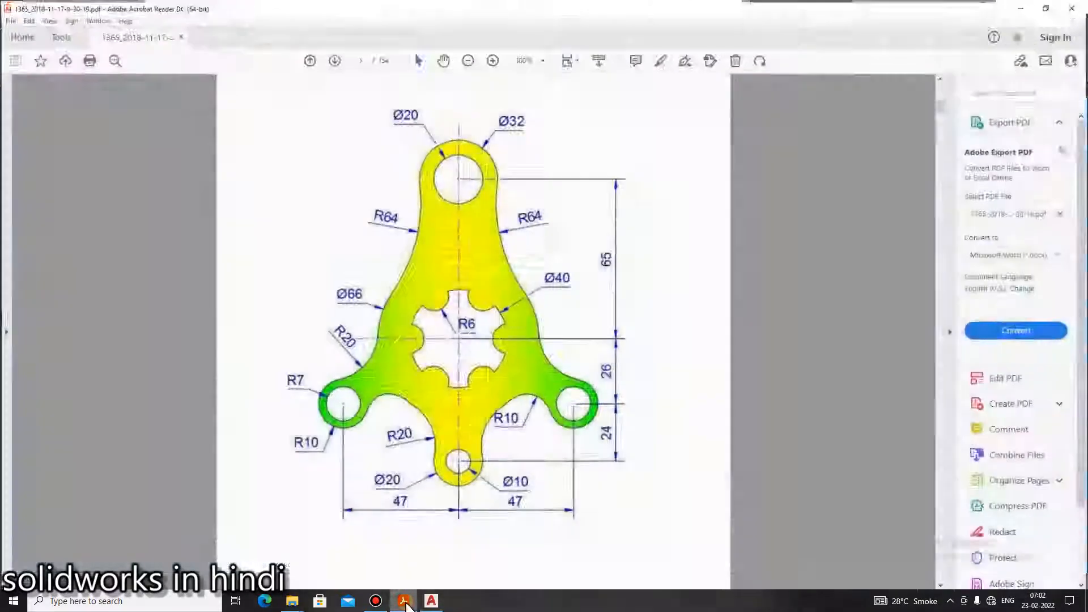
left_click(403, 601)
left_click(404, 602)
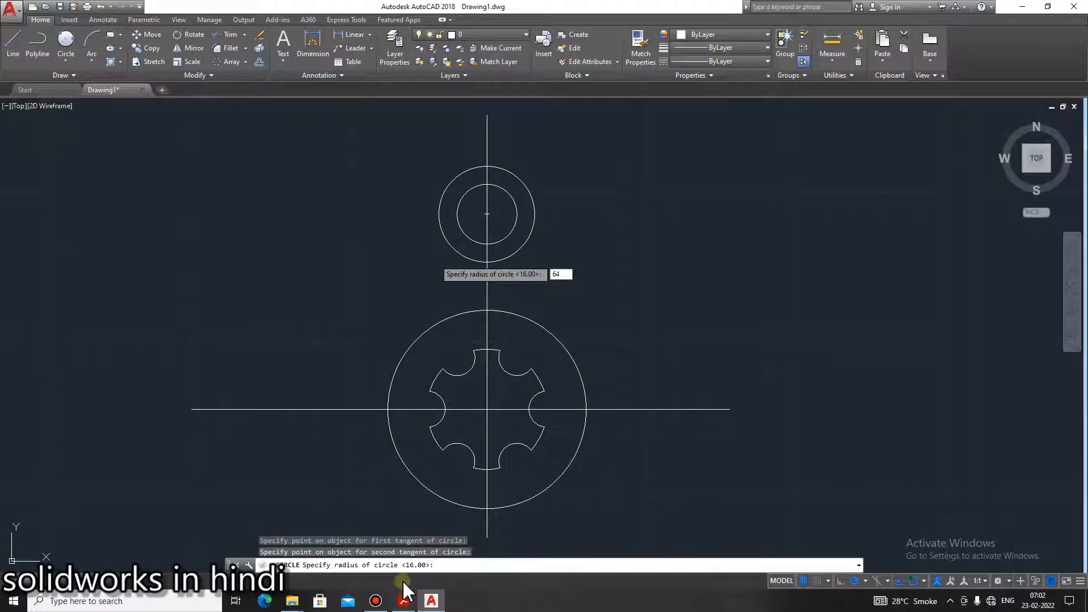
key("Return")
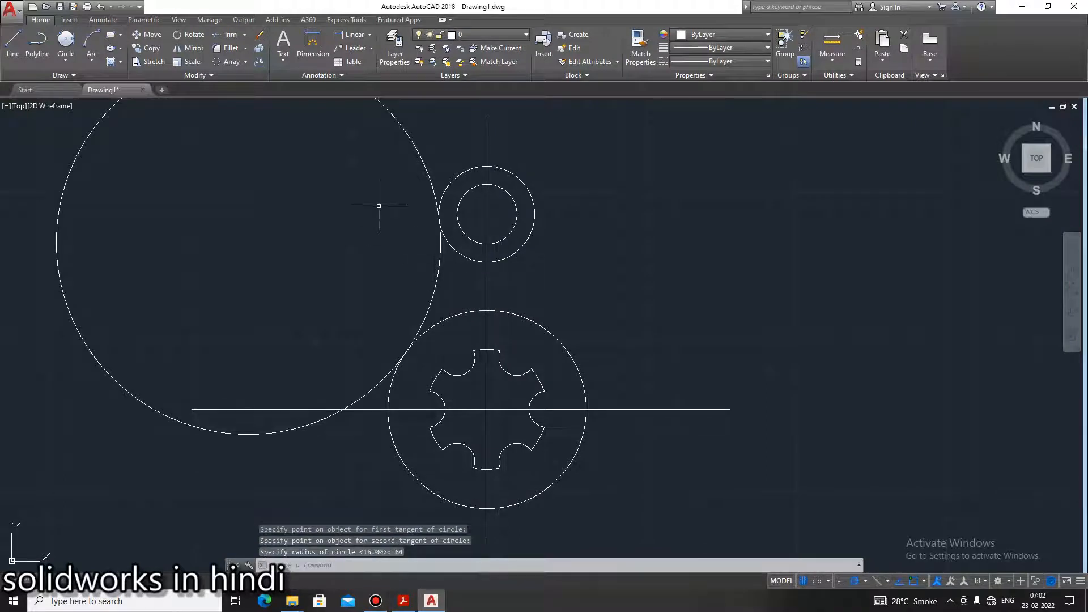
Trim the large tangent circle to leave only the left side arc between the upper boss and the body circle
left_click(226, 34)
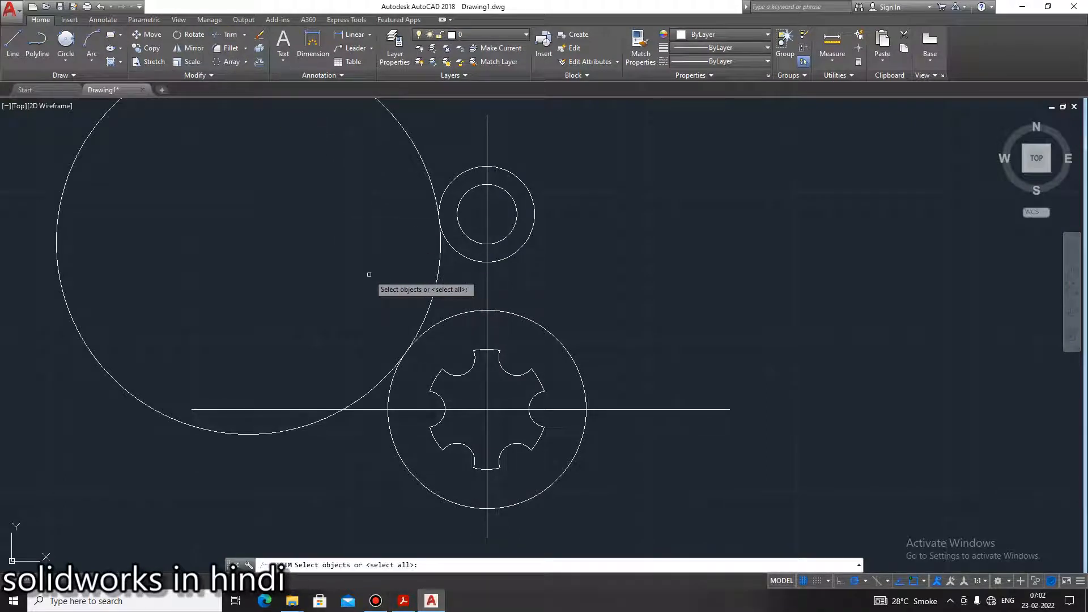
key("Return")
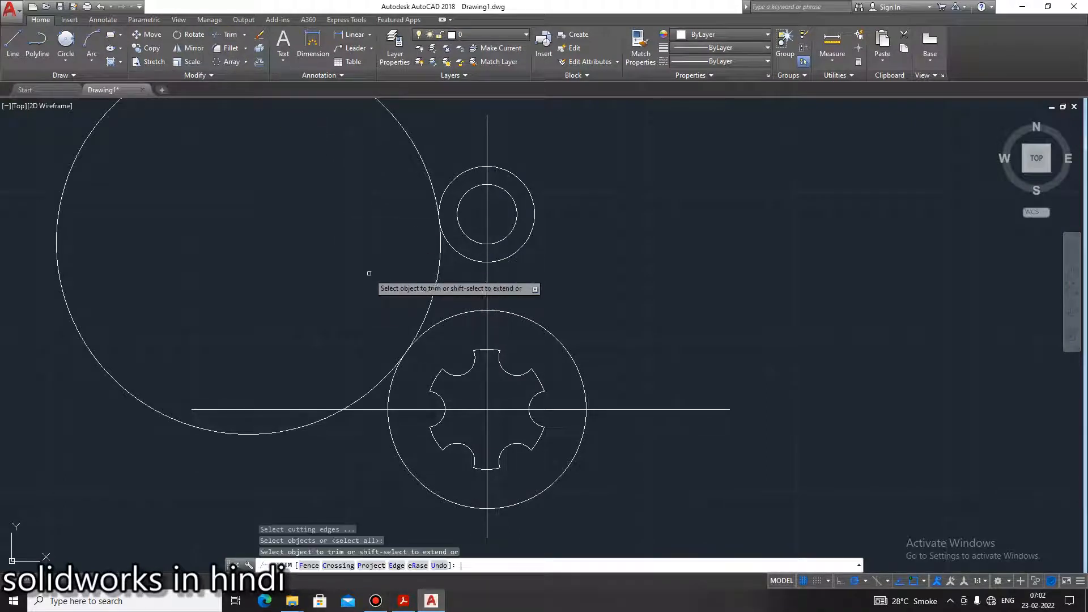
left_click(409, 141)
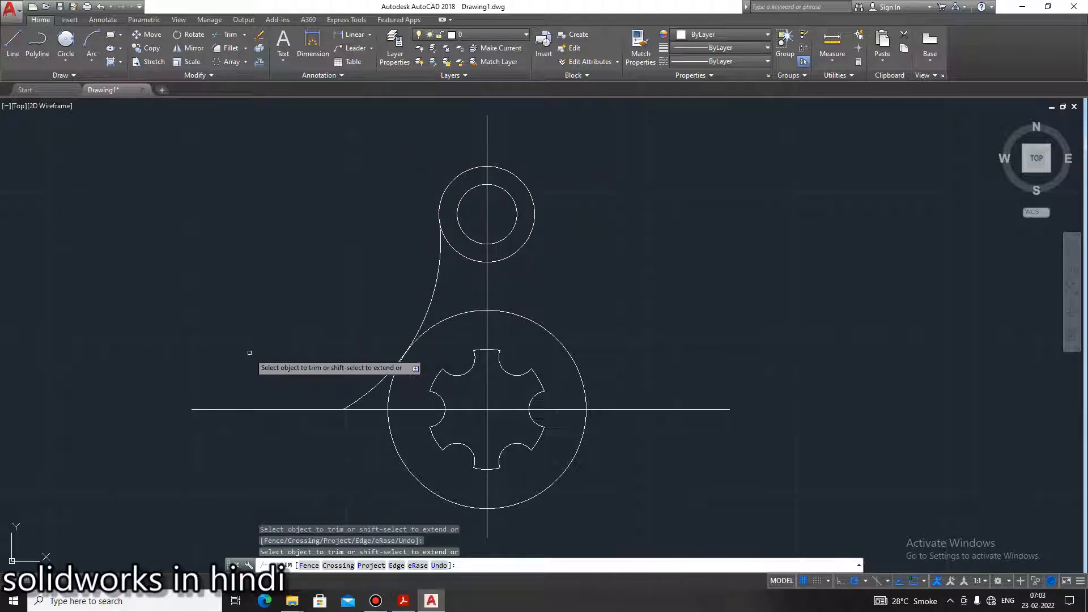
left_click(366, 391)
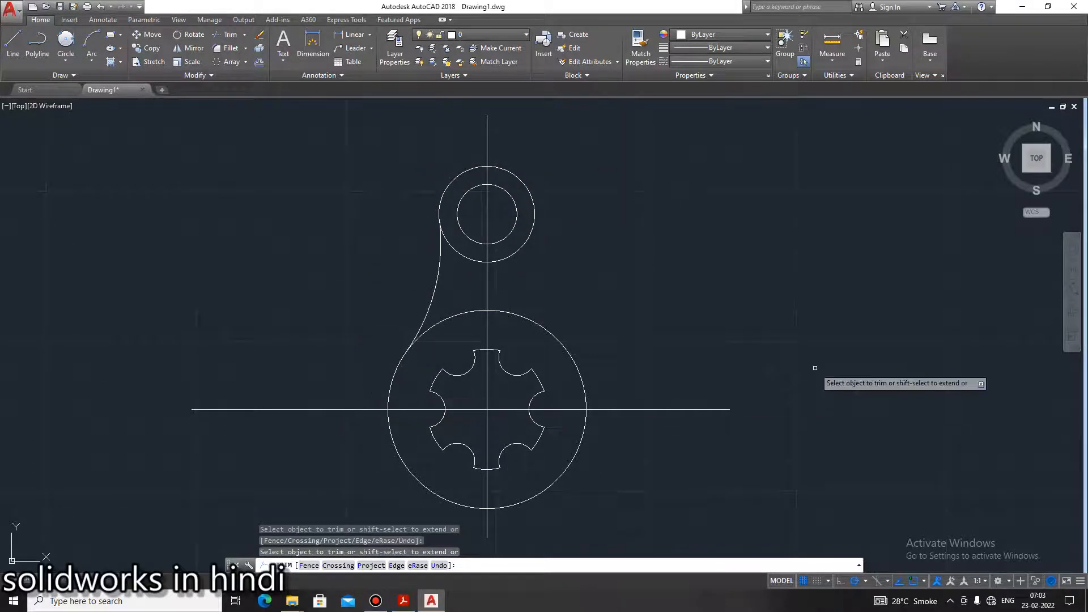
key("Escape")
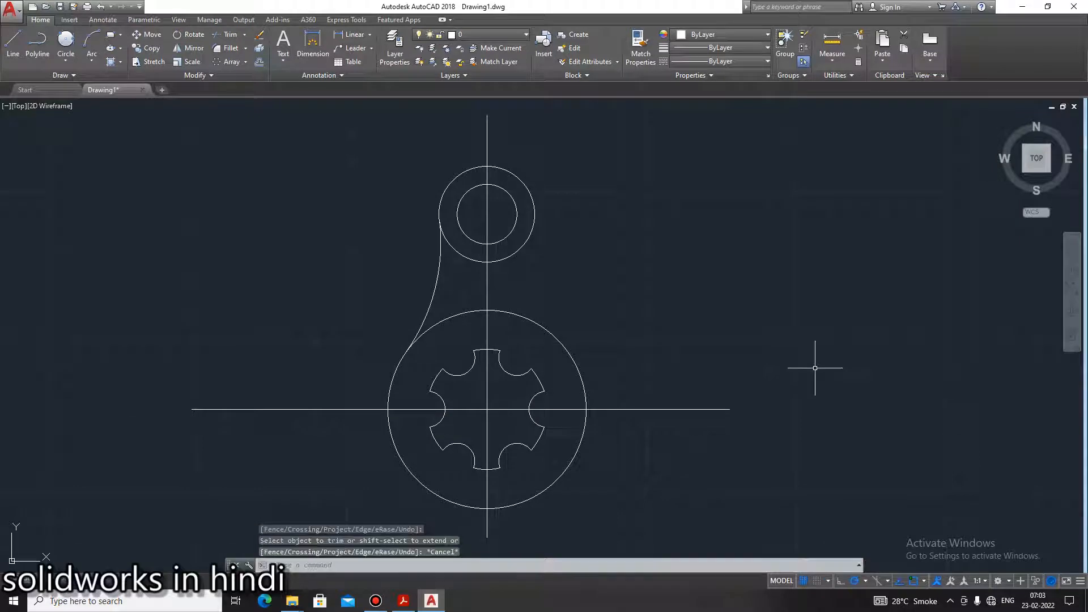
Check the opposite side arc in the PDF and mirror the left arc about the vertical centerline, keeping the original
left_click(404, 600)
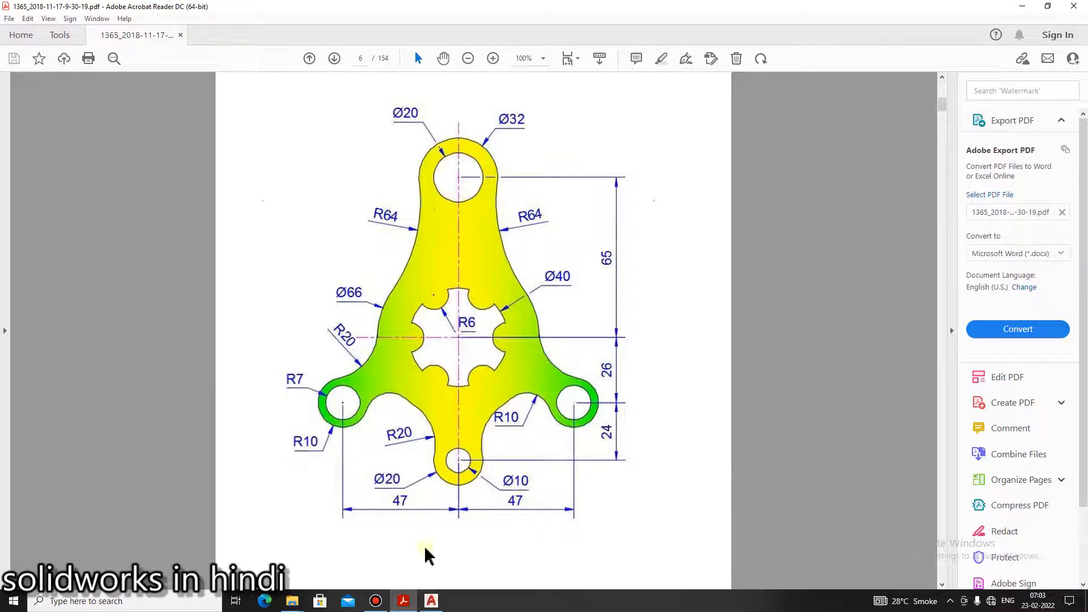
left_click(431, 601)
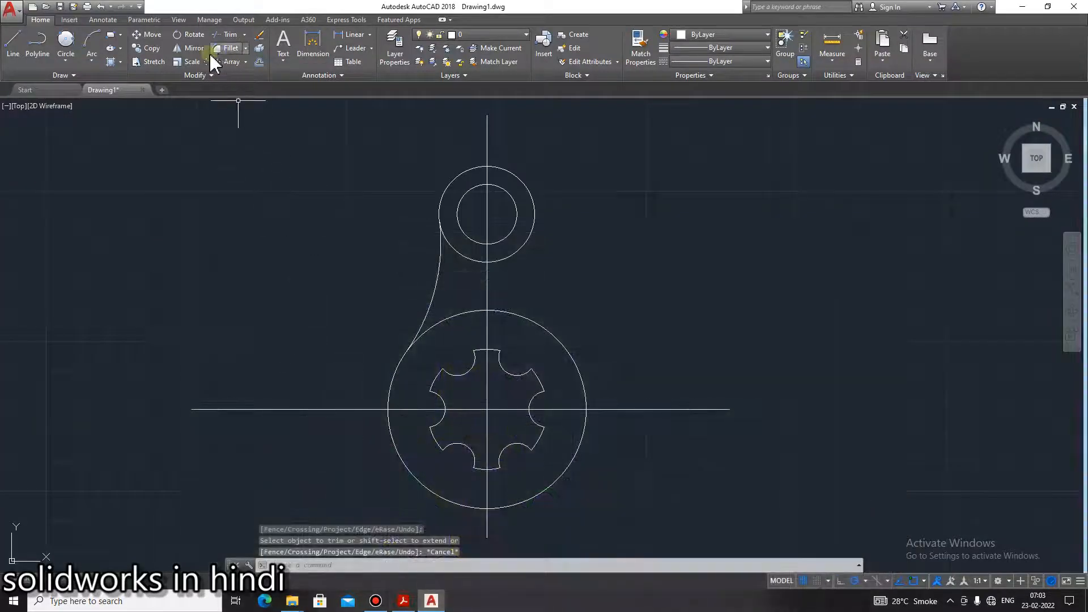
left_click(190, 48)
left_click(438, 263)
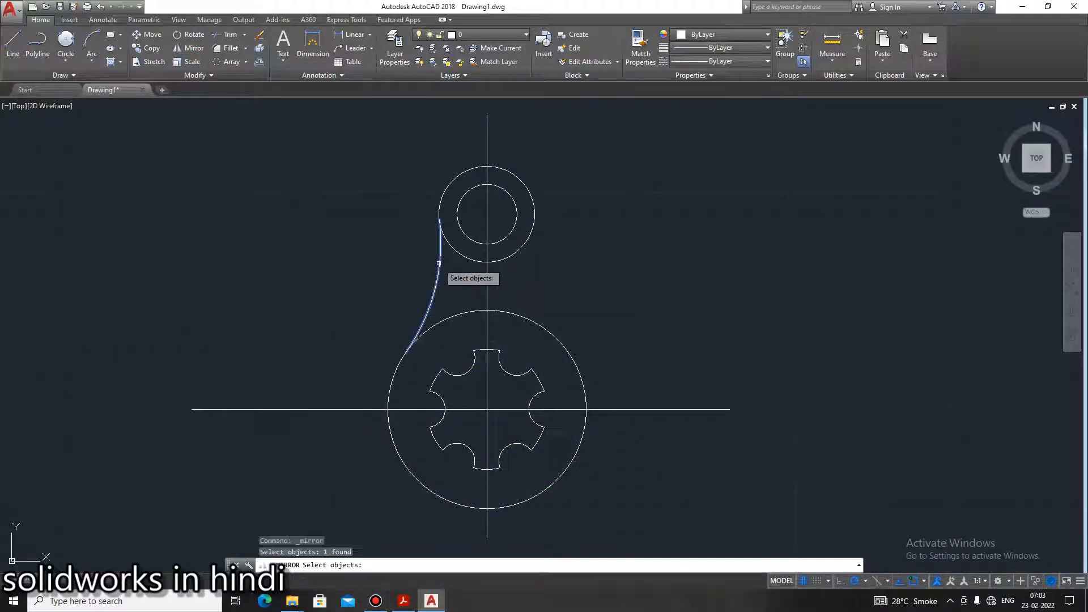
key("Return")
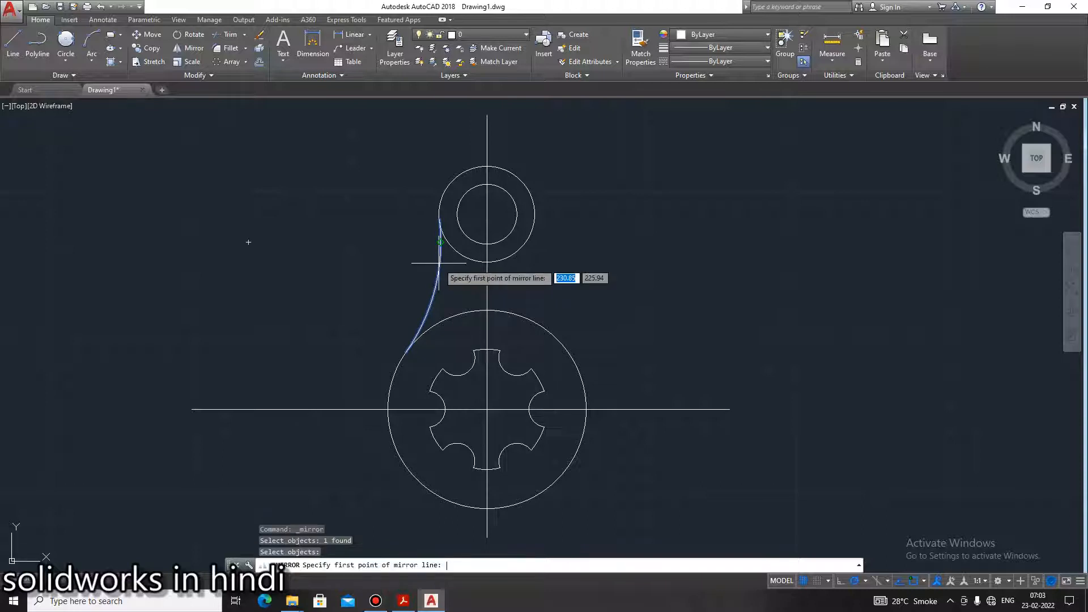
left_click(486, 537)
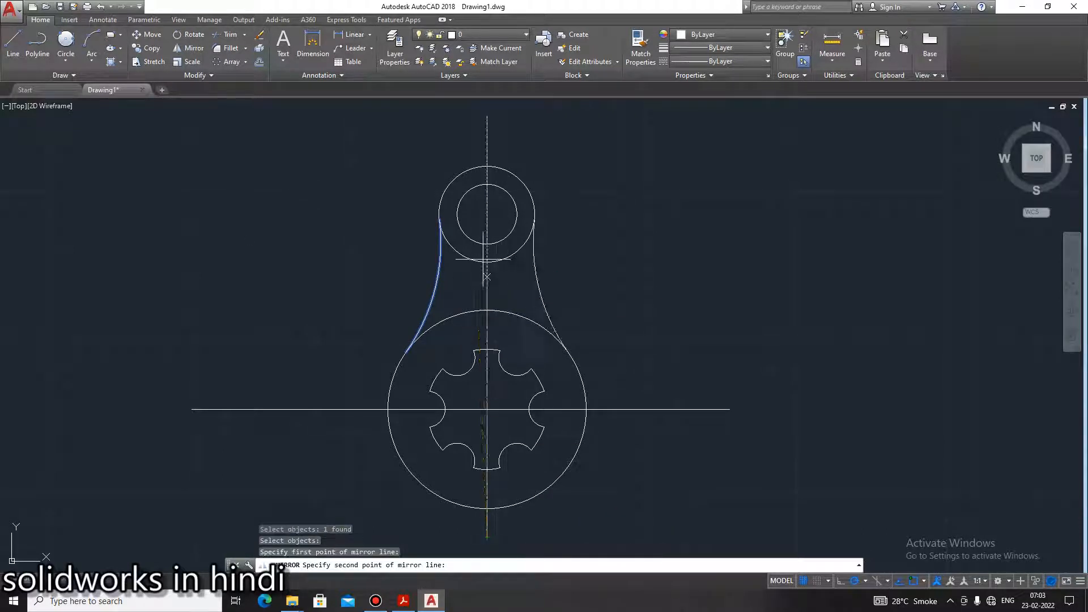
left_click(486, 115)
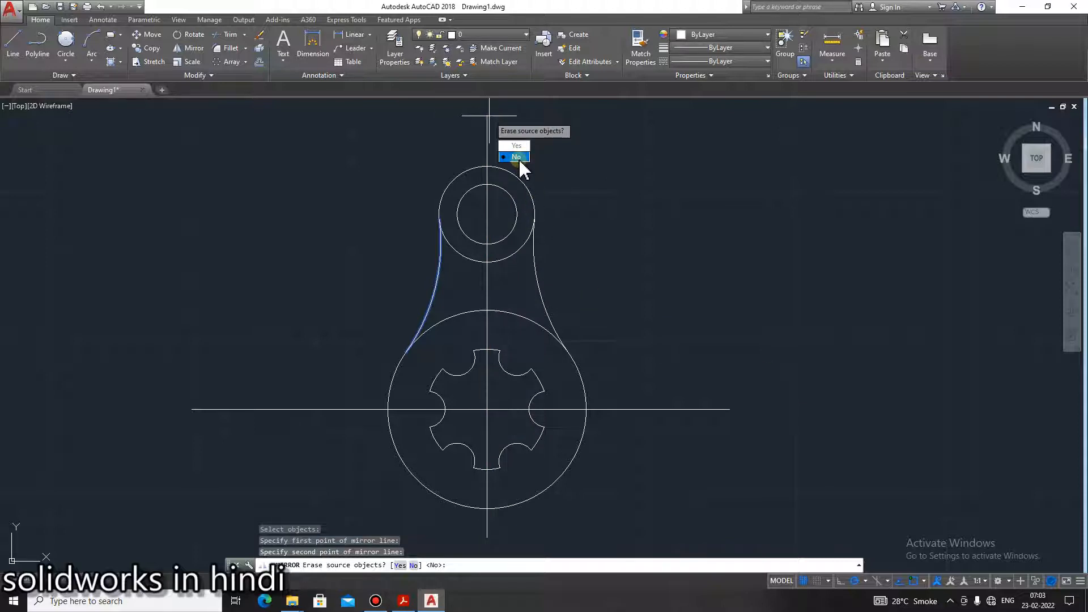
left_click(519, 160)
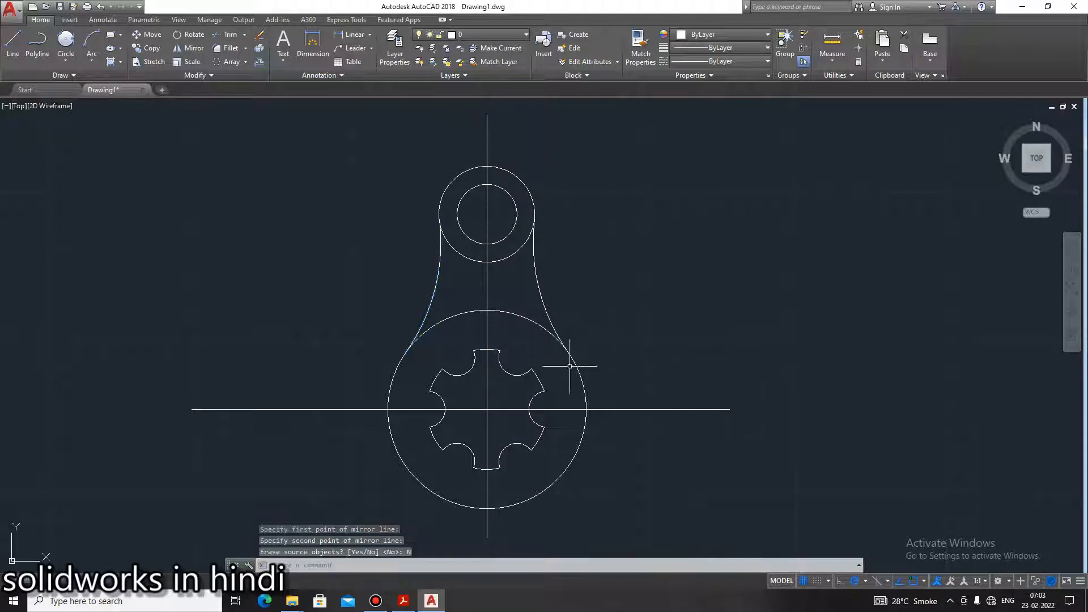
Check the lower side bosses' vertical spacing in the PDF and offset the horizontal centerline 26 downward
left_click(397, 604)
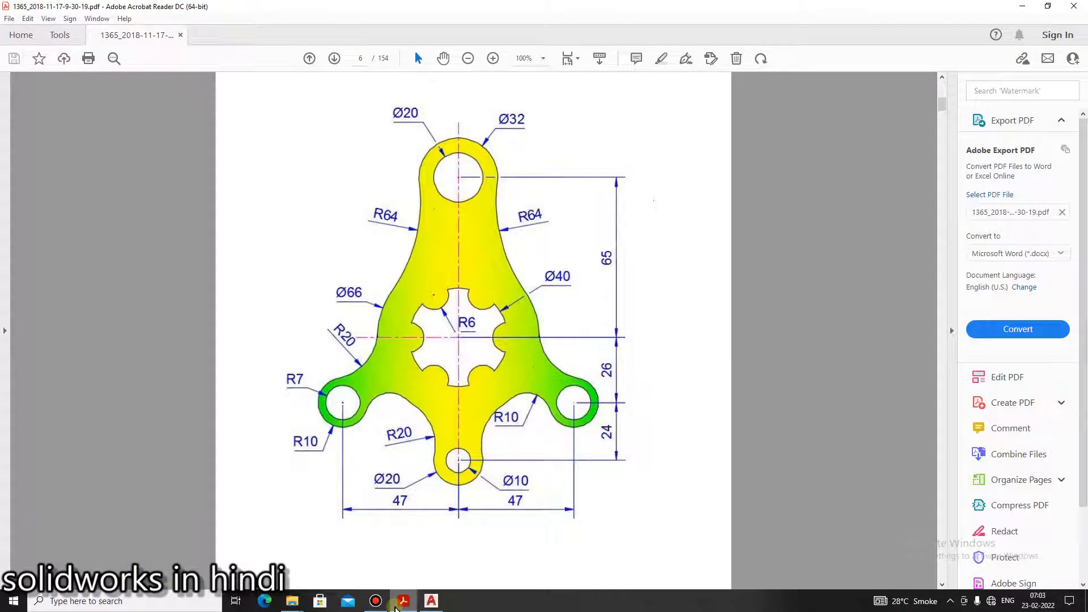
left_click(396, 604)
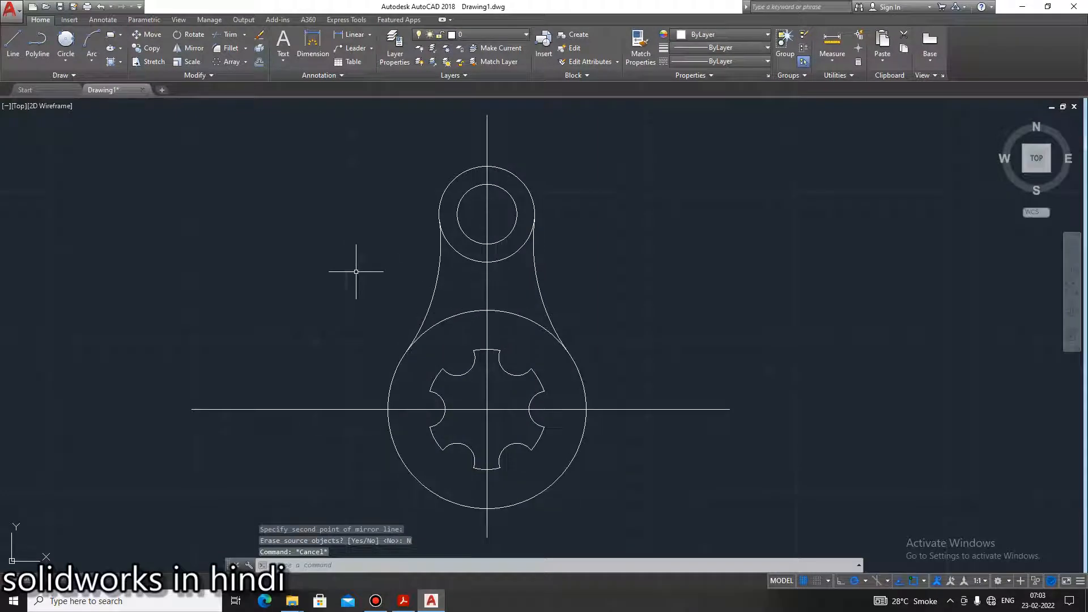
left_click(403, 603)
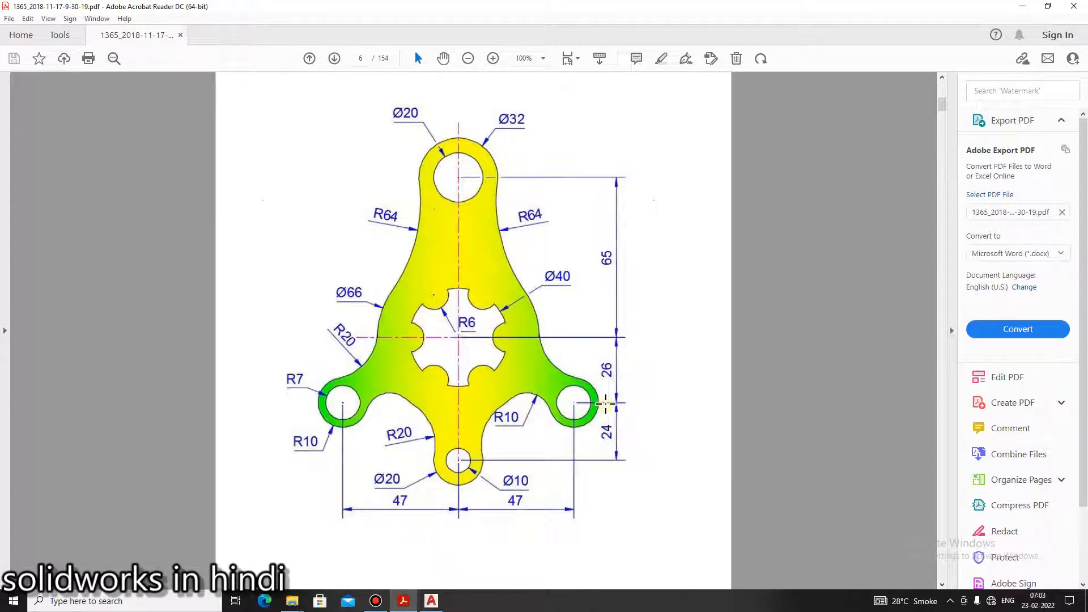
mouse_move(400, 603)
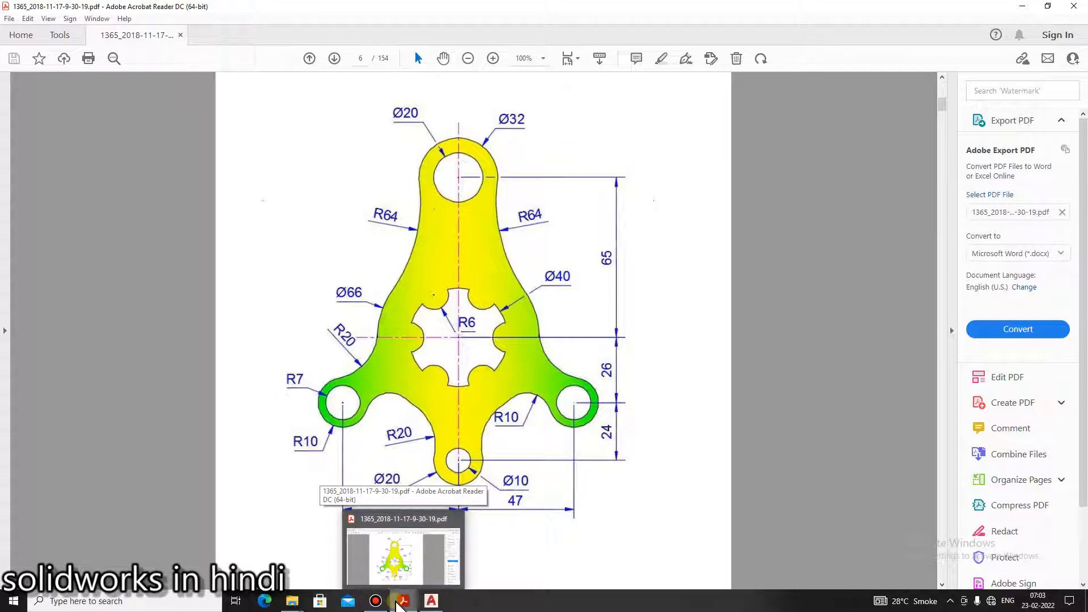
left_click(431, 600)
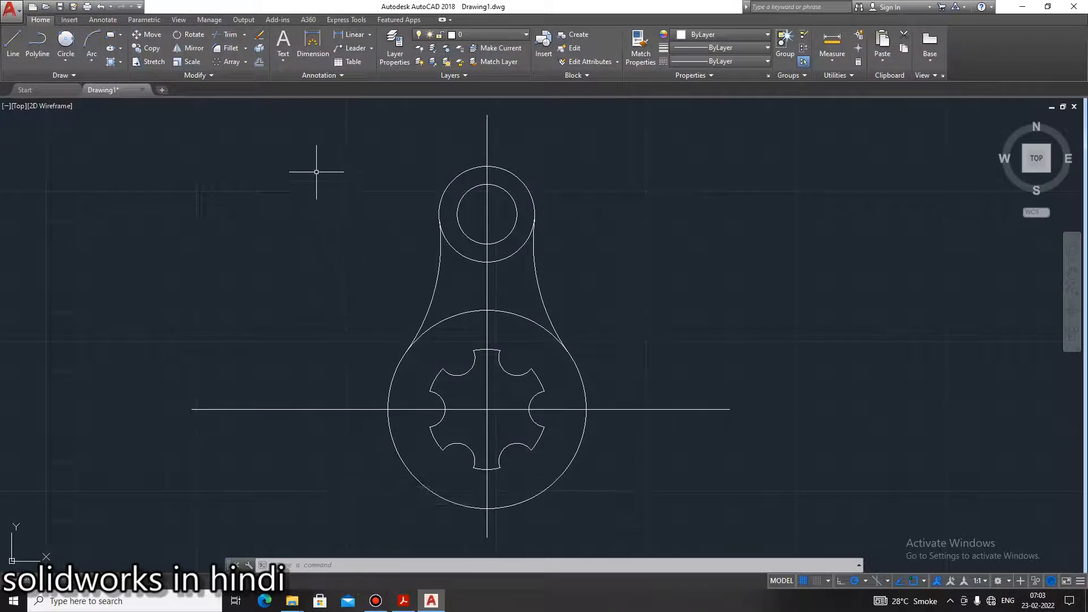
left_click(259, 61)
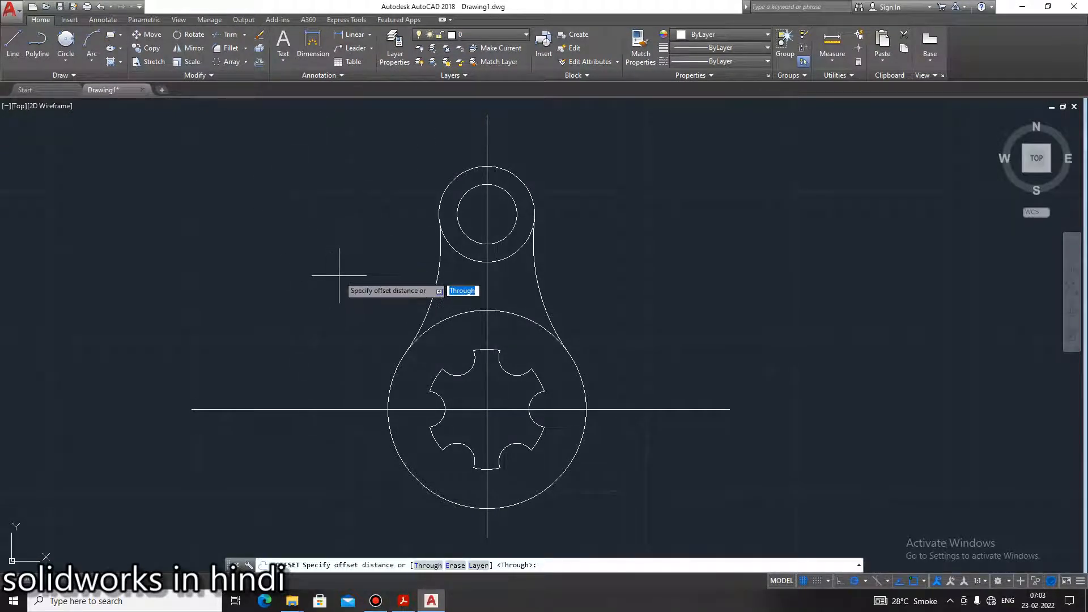
type("26")
key("Return")
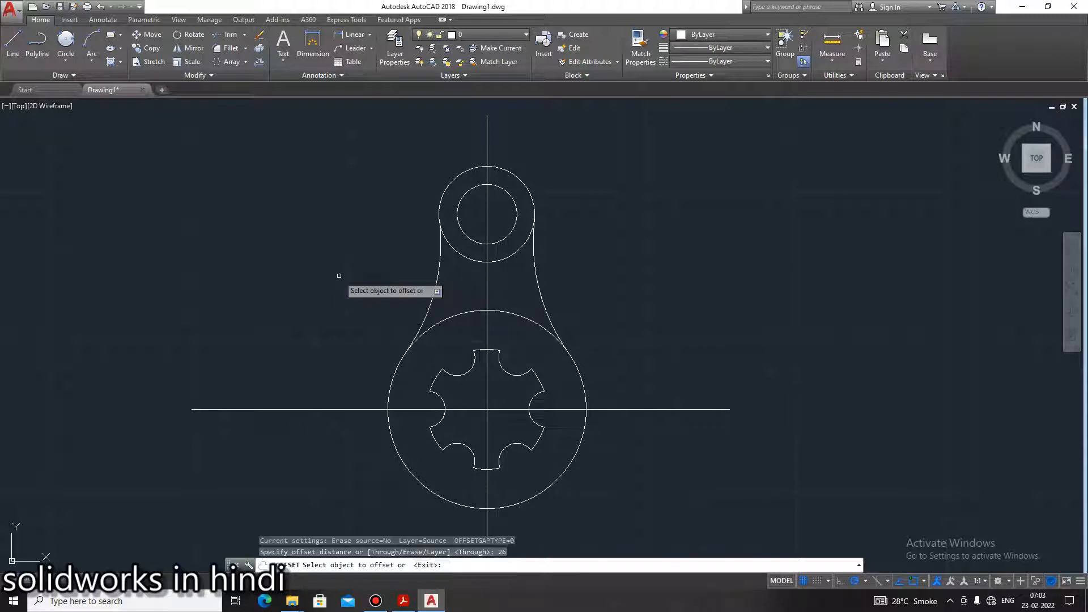
left_click(319, 407)
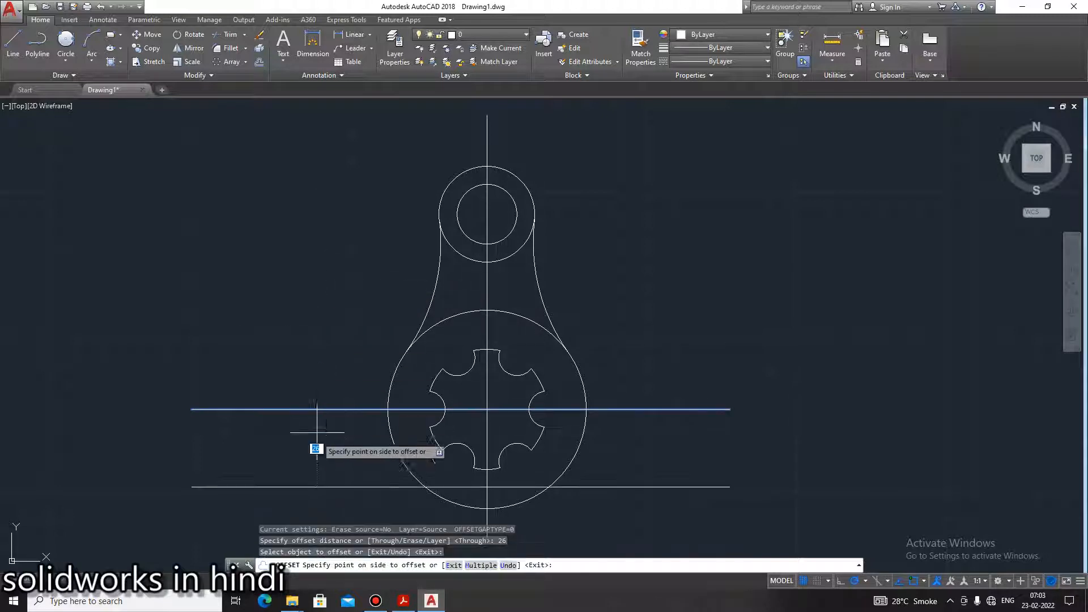
left_click(480, 478)
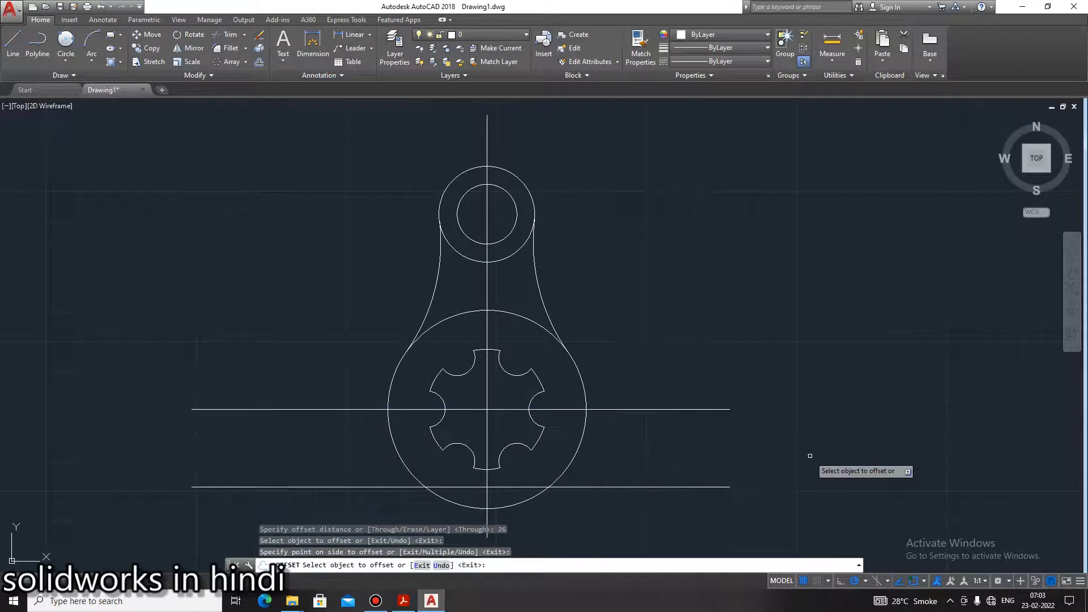
Check the bottom boss's vertical spacing in the PDF and, back in AutoCAD, offset the lower horizontal line 24 downward
left_click(403, 600)
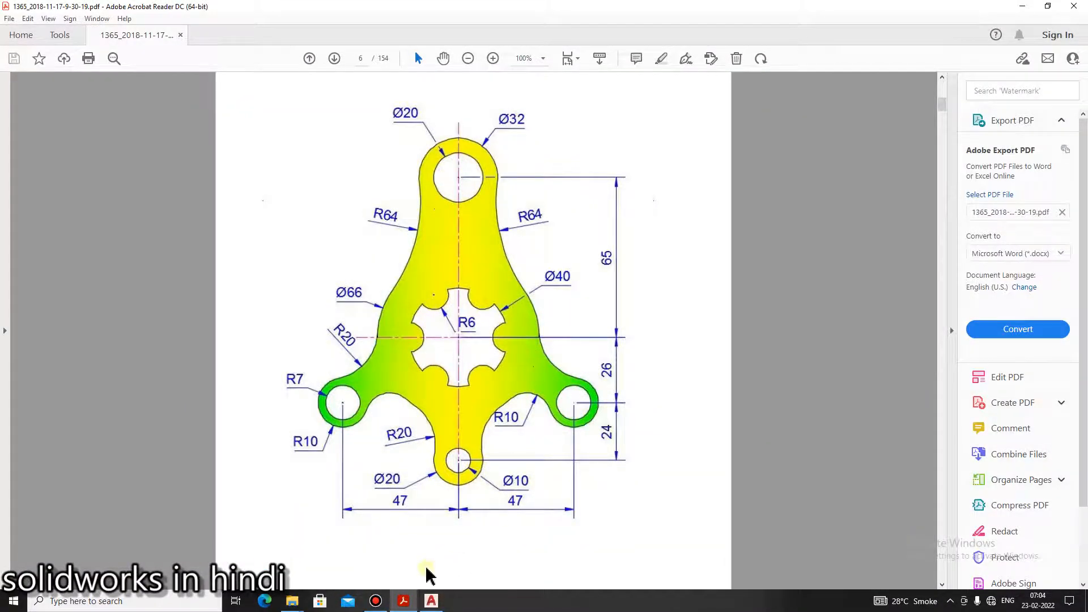
left_click(431, 601)
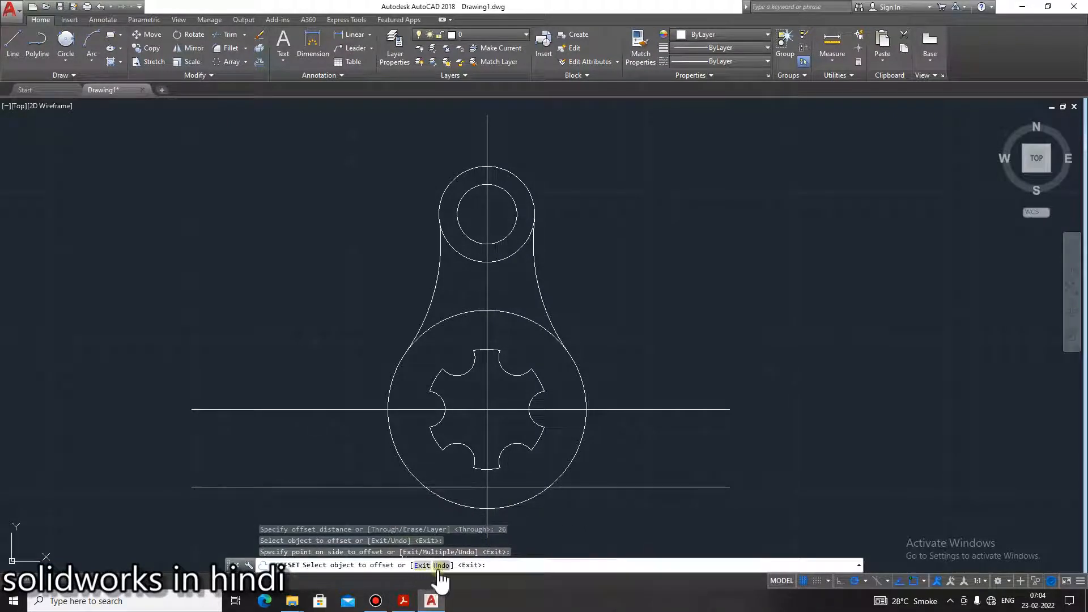
left_click(422, 565)
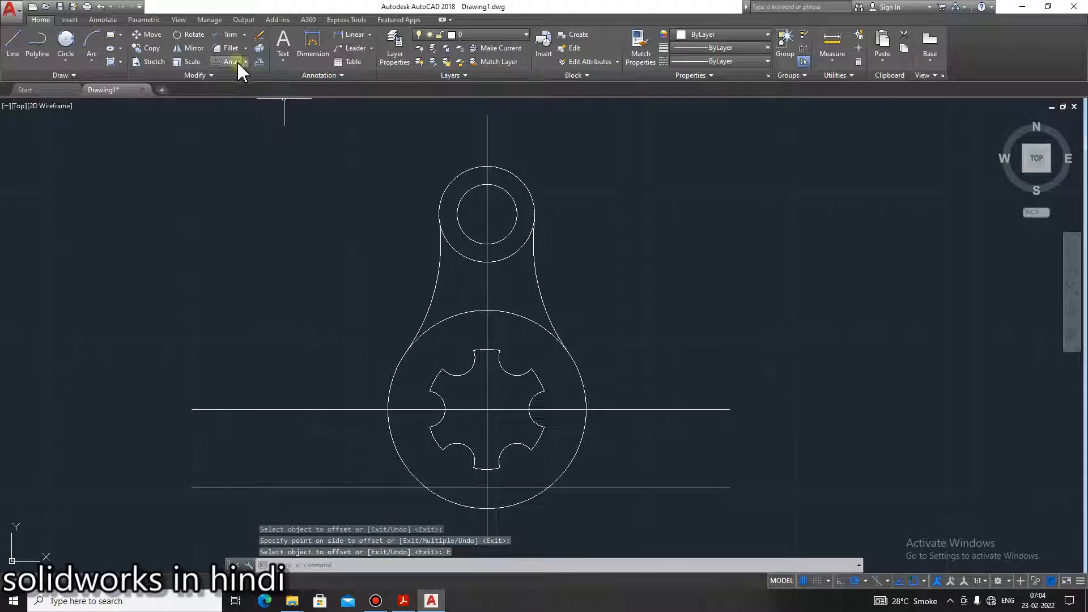
key("Escape")
left_click(260, 62)
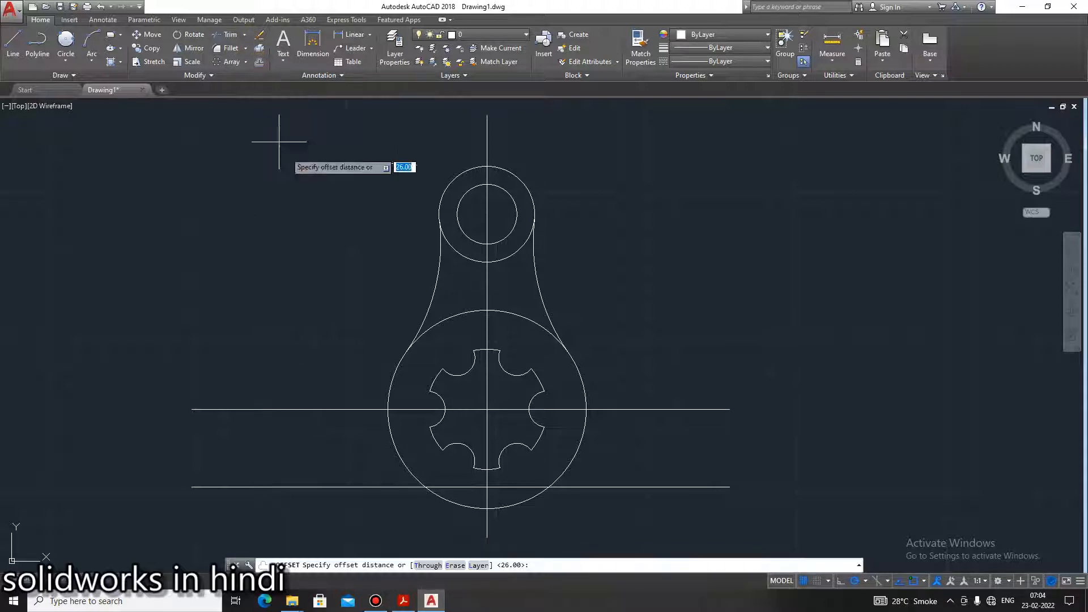
type("24")
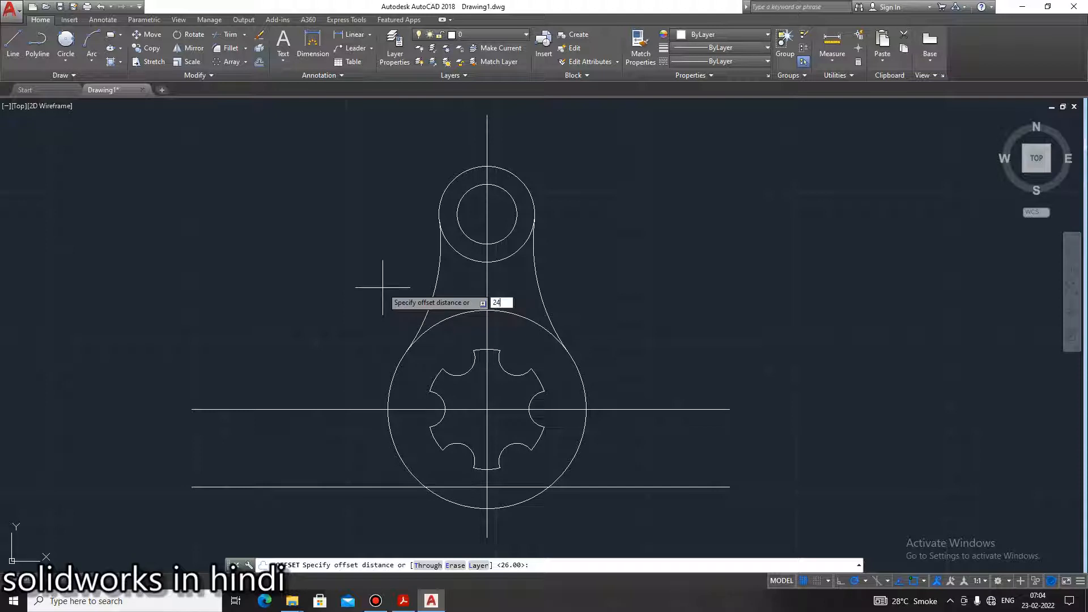
key("Return")
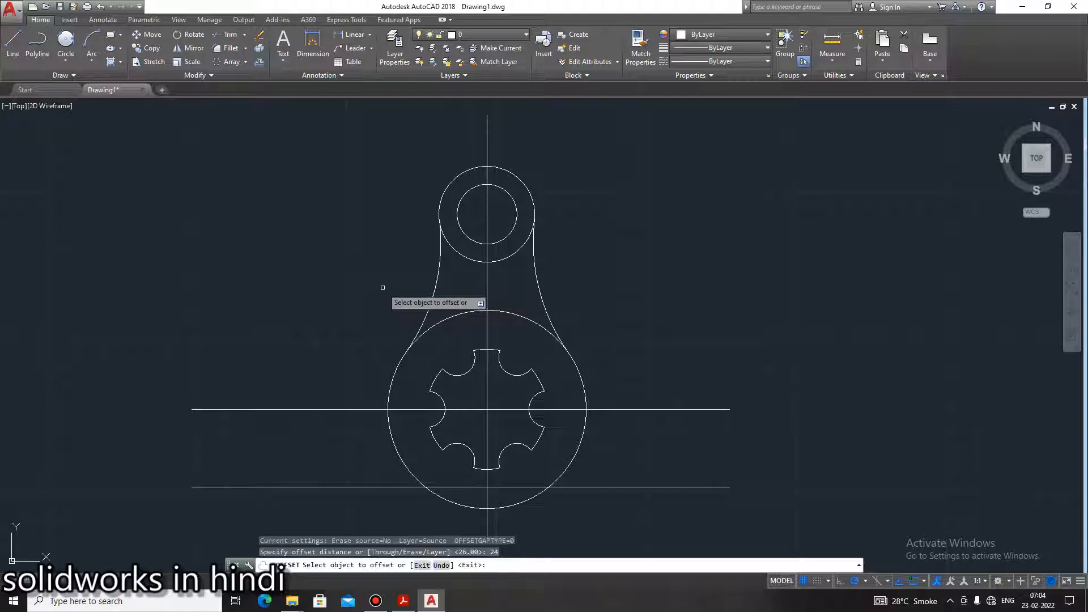
left_click(303, 486)
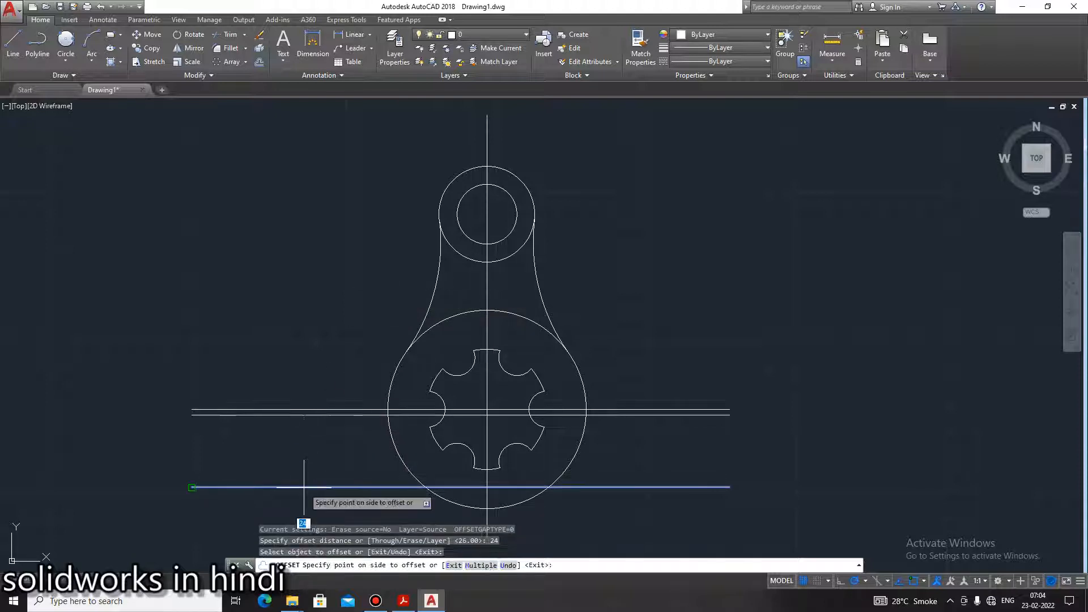
left_click(311, 515)
scroll(698, 483, "down", 5)
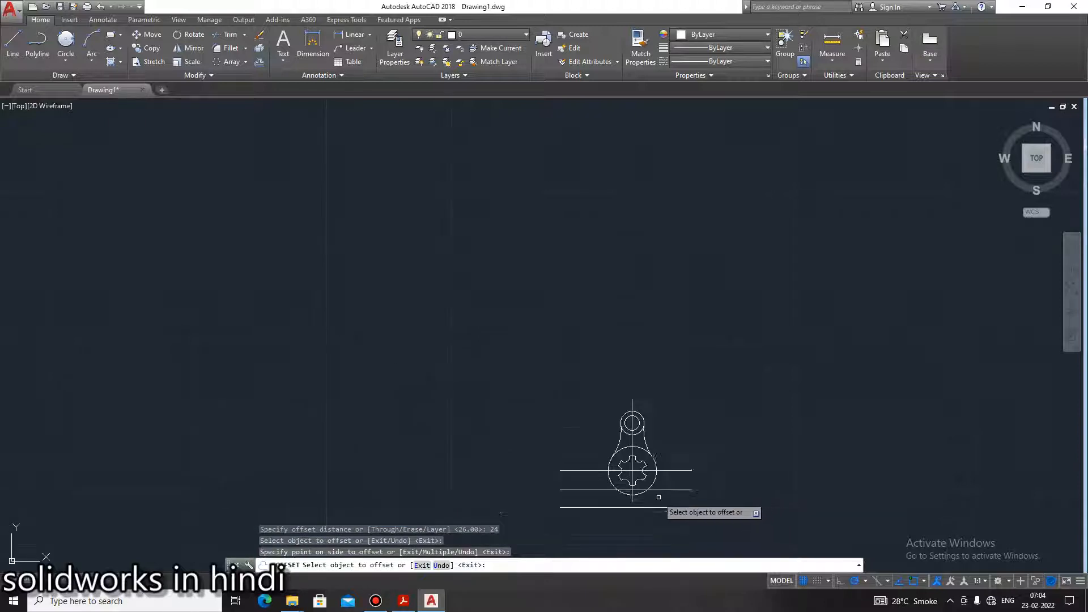
scroll(651, 507, "up", 5)
key("Escape")
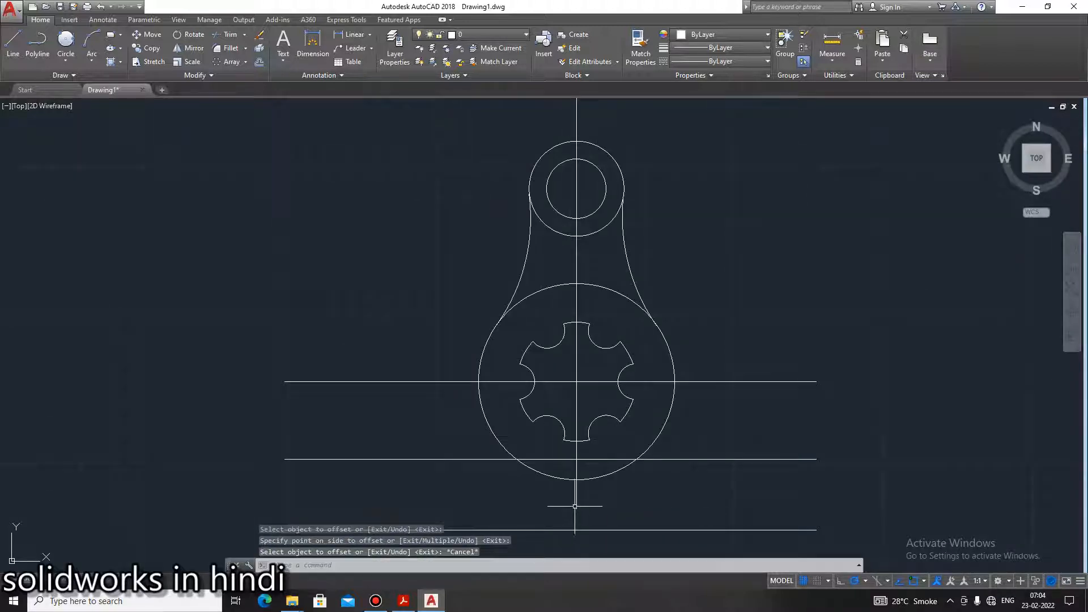
Stretch the lower end of the vertical centerline down to meet the lowest horizontal line
key("Escape")
left_click(578, 506)
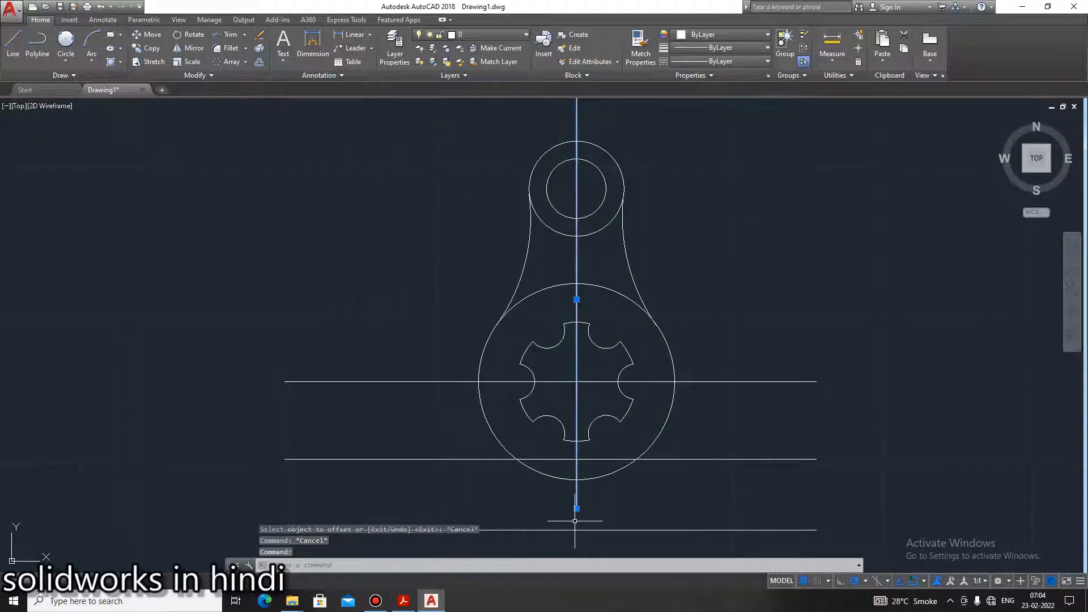
left_click(576, 508)
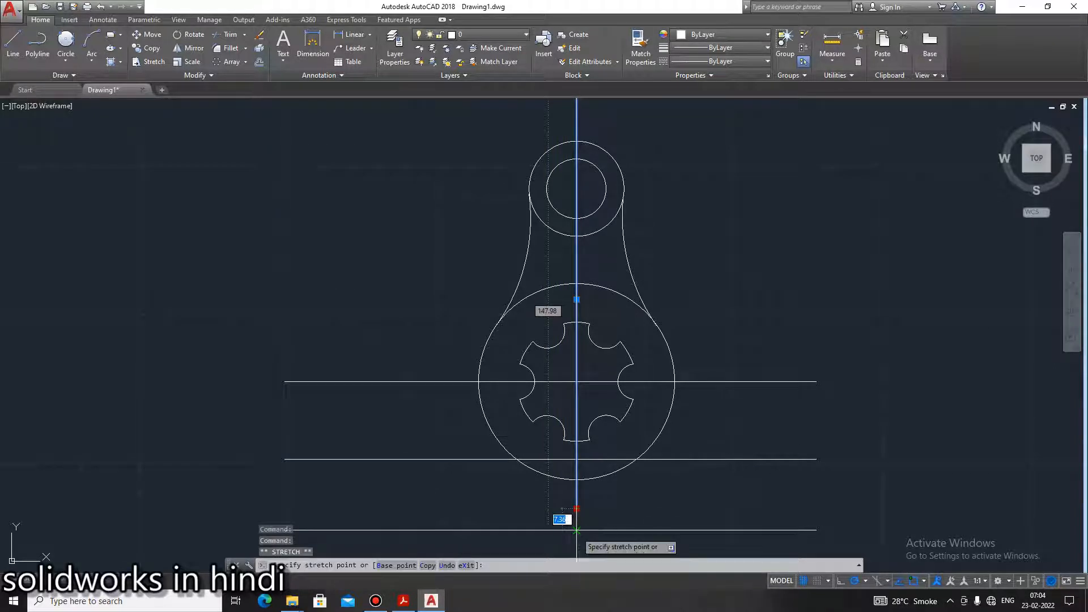
left_click(576, 529)
key("Escape")
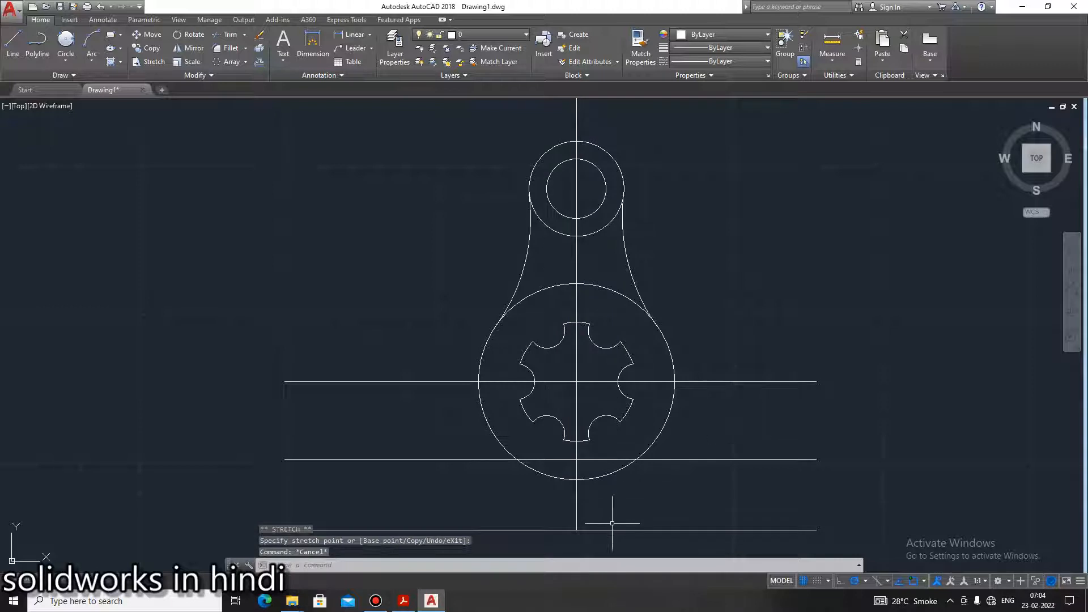
Check the side hole dimensions in the PDF and draw a radius 7 circle on the middle horizontal line, 47 left of the vertical centerline
scroll(644, 515, "down", 5)
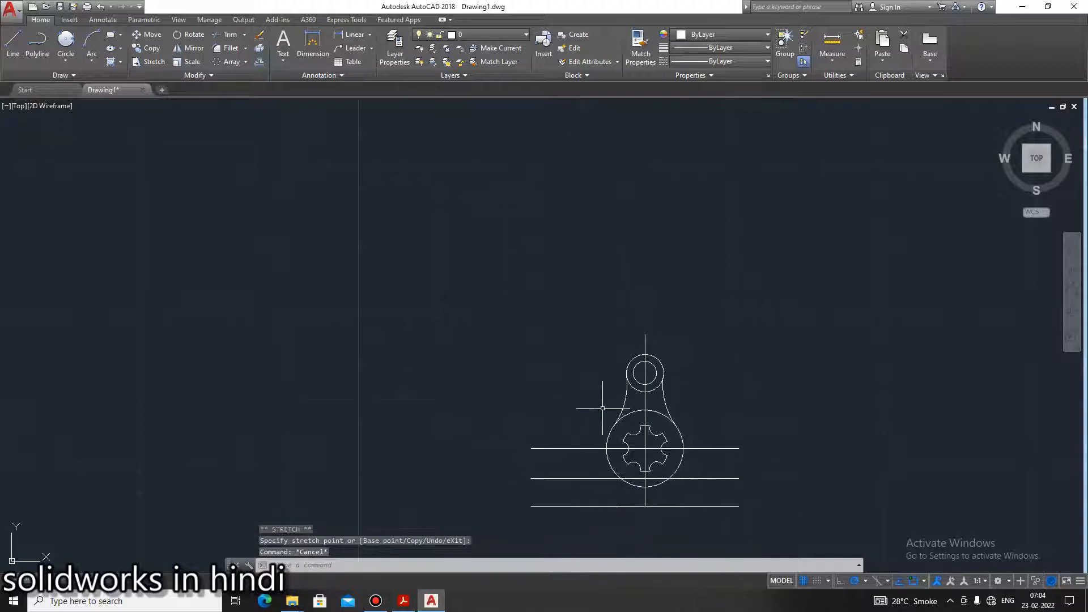
scroll(478, 323, "down", 2)
middle_click_drag(598, 400, 450, 280)
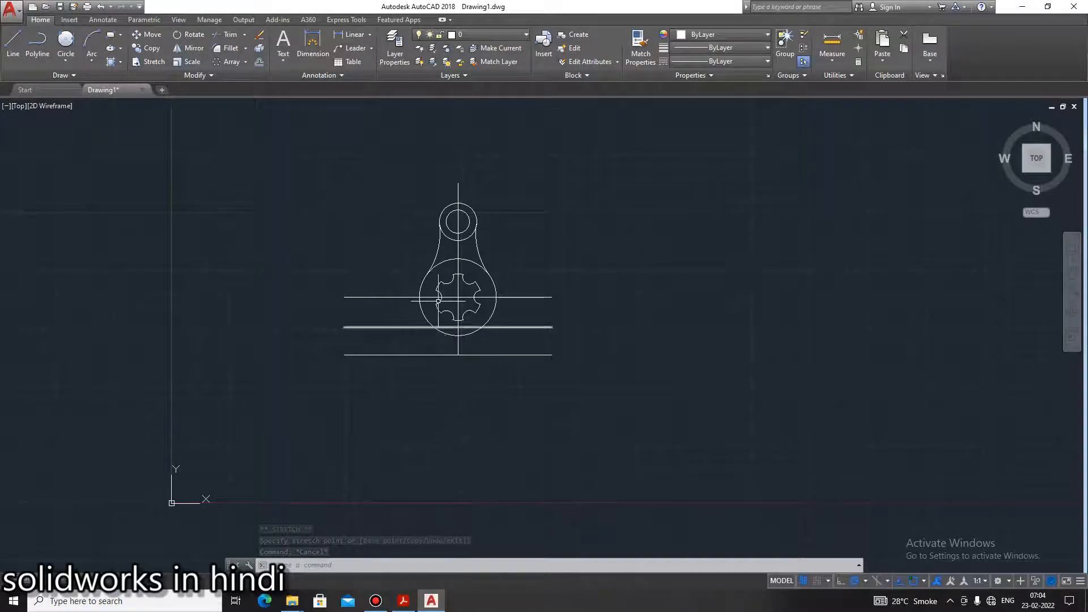
scroll(422, 300, "up", 2)
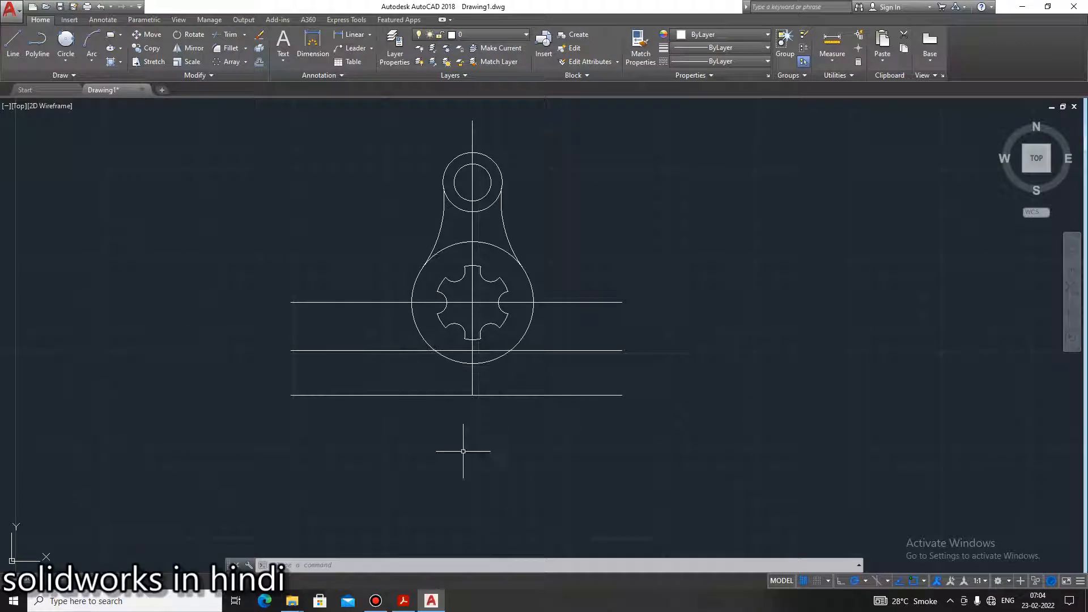
left_click(404, 600)
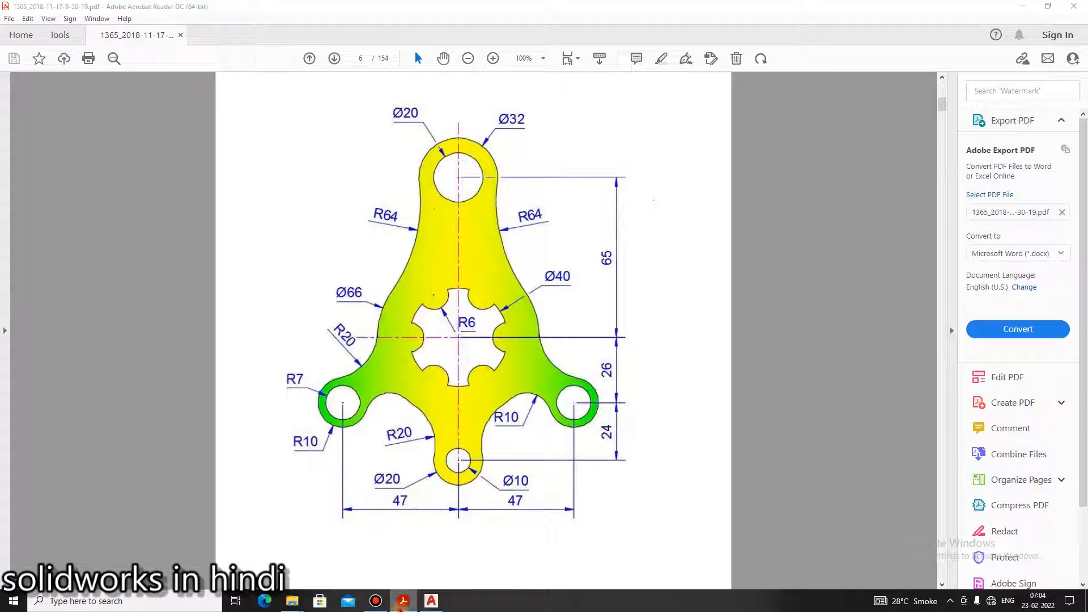
left_click(431, 601)
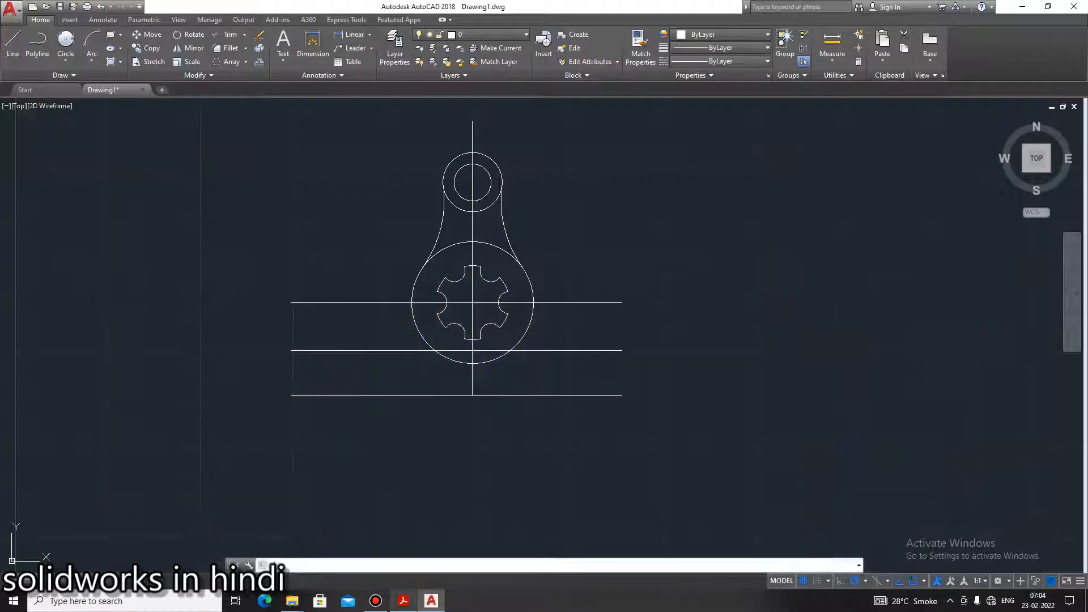
left_click(67, 61)
left_click(70, 77)
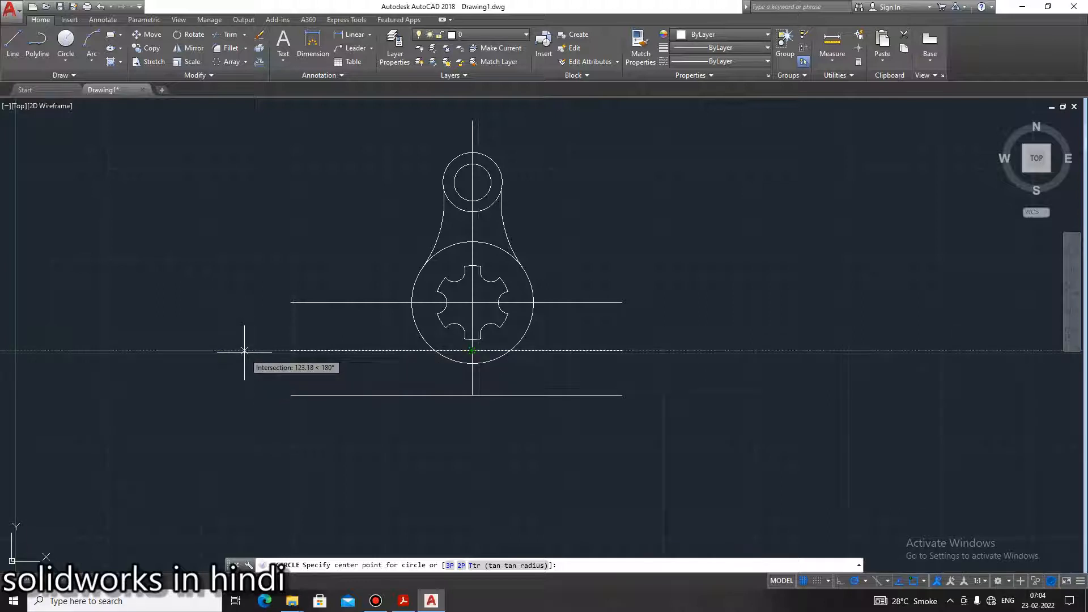
type("47")
key("Return")
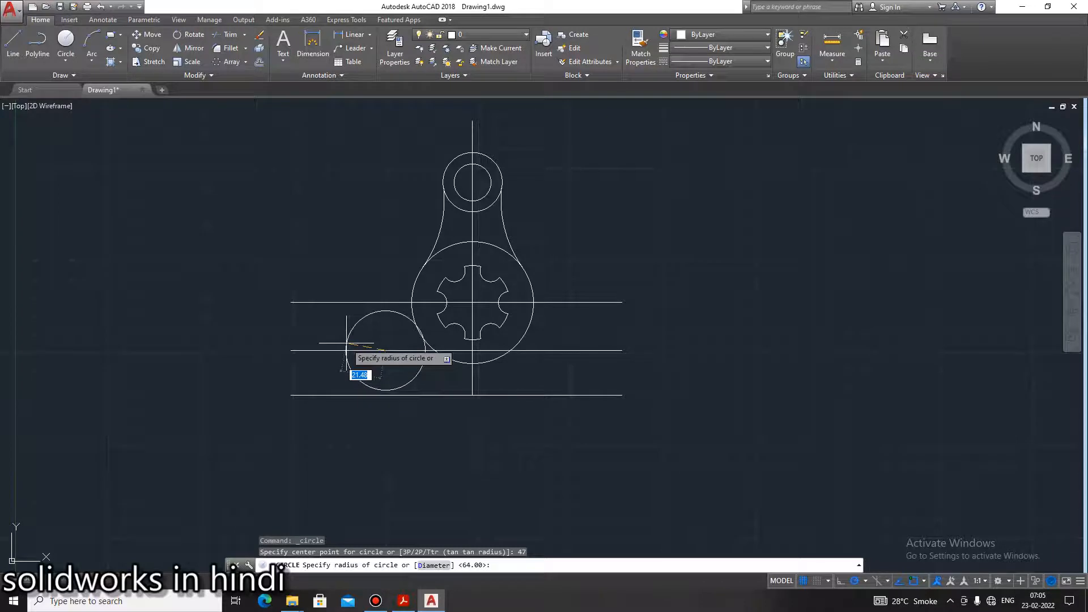
type("7")
key("Return")
key("Escape")
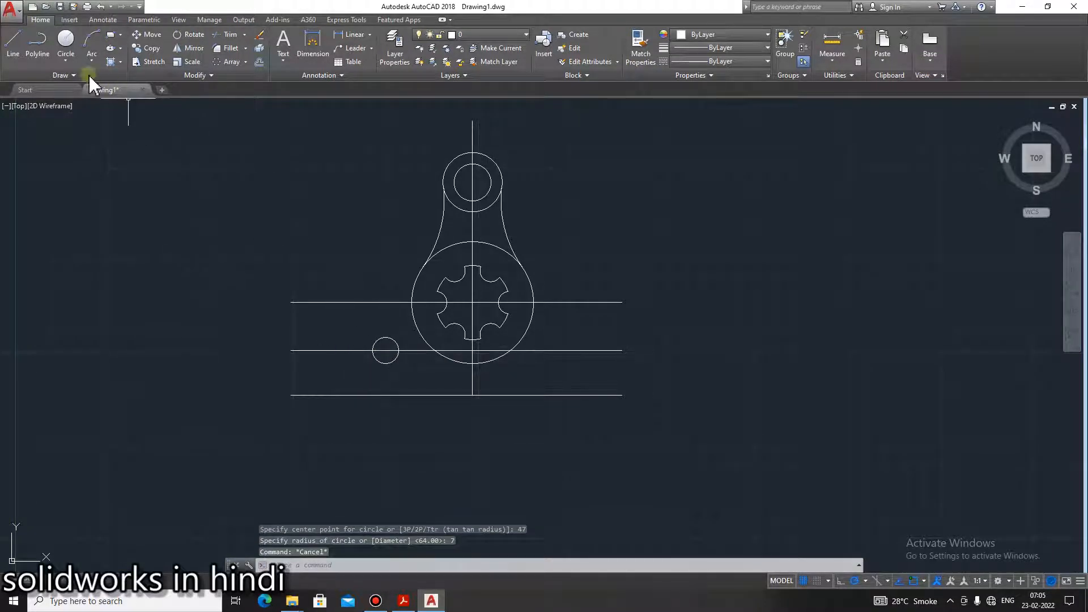
Draw a matching radius 7 circle on the middle horizontal line, 47 right of the vertical centerline
left_click(70, 41)
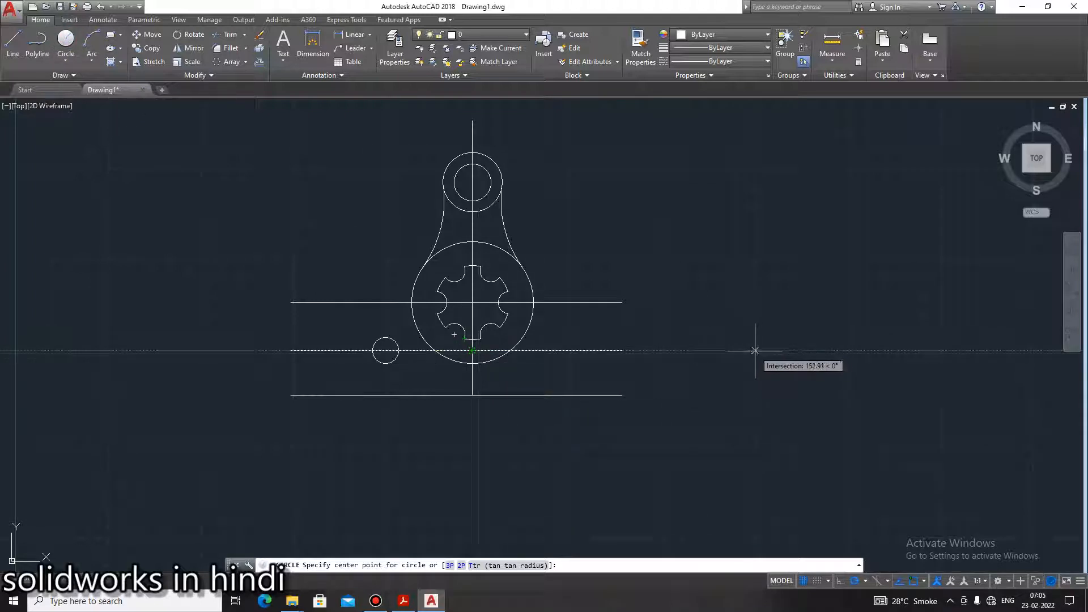
type("47")
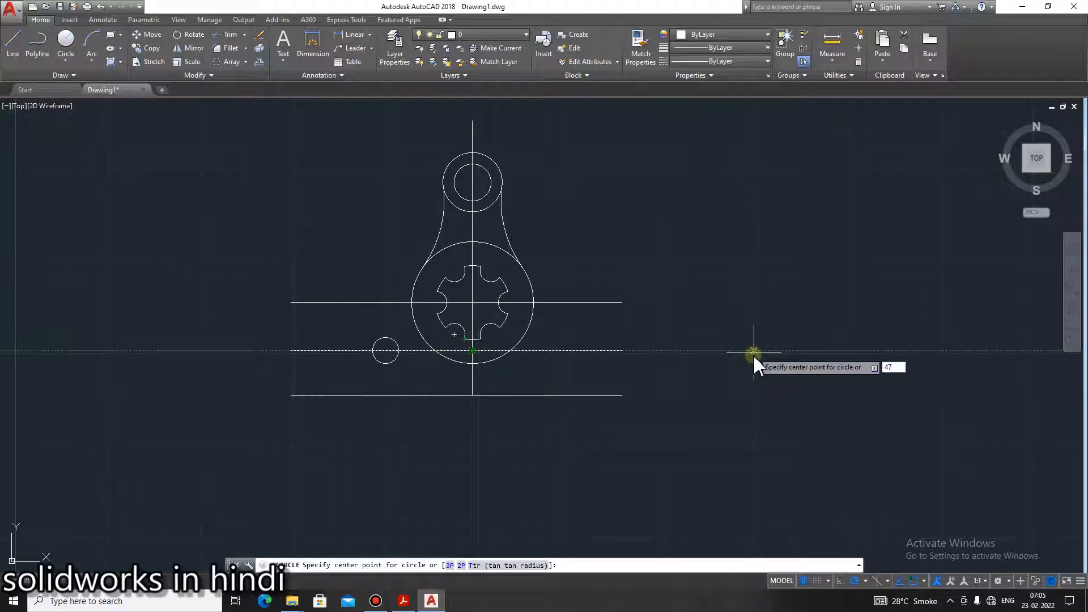
key("Return")
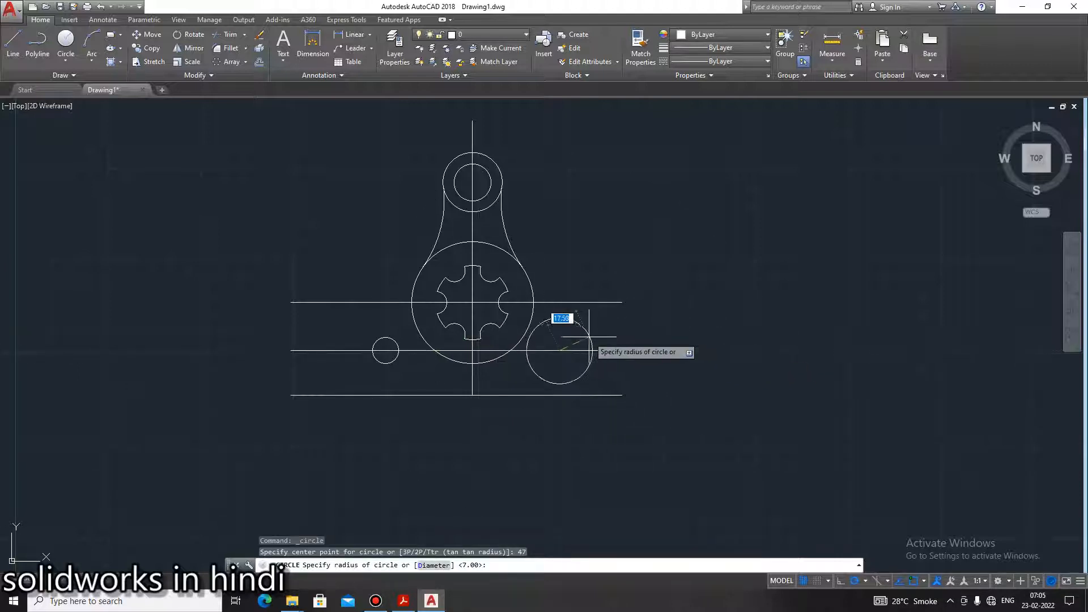
type("7")
key("Return")
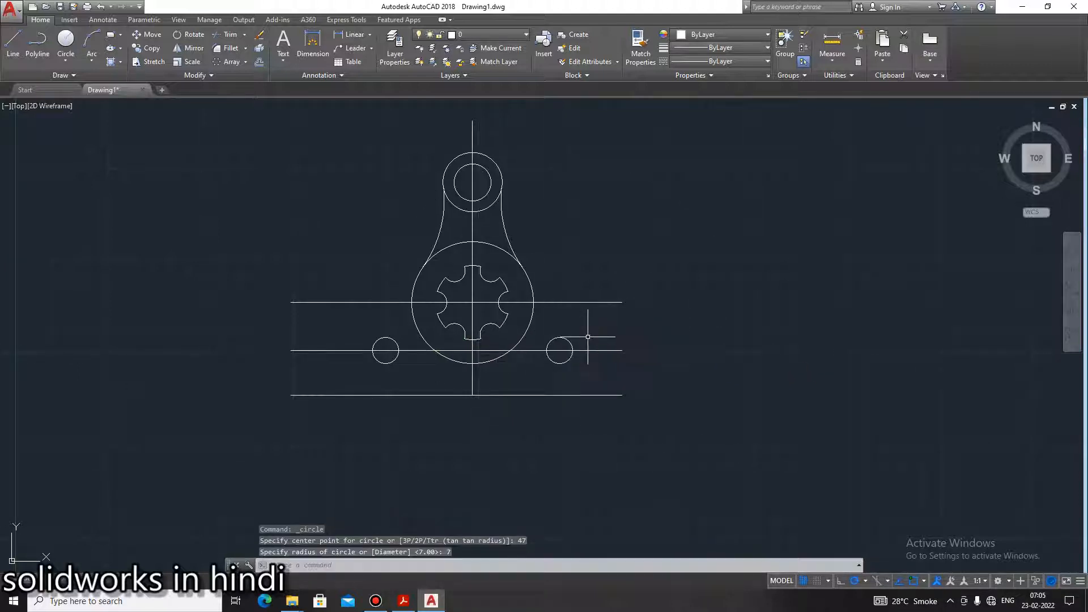
Check the side bosses' outer radius in the PDF and draw a concentric radius 10 circle around each side hole
left_click(403, 602)
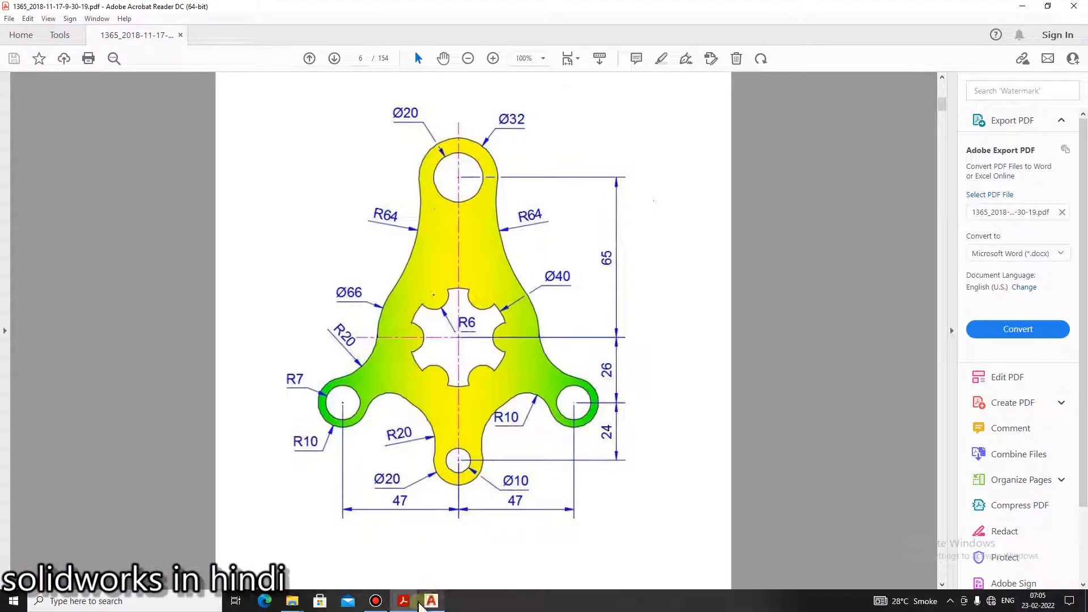
left_click(432, 601)
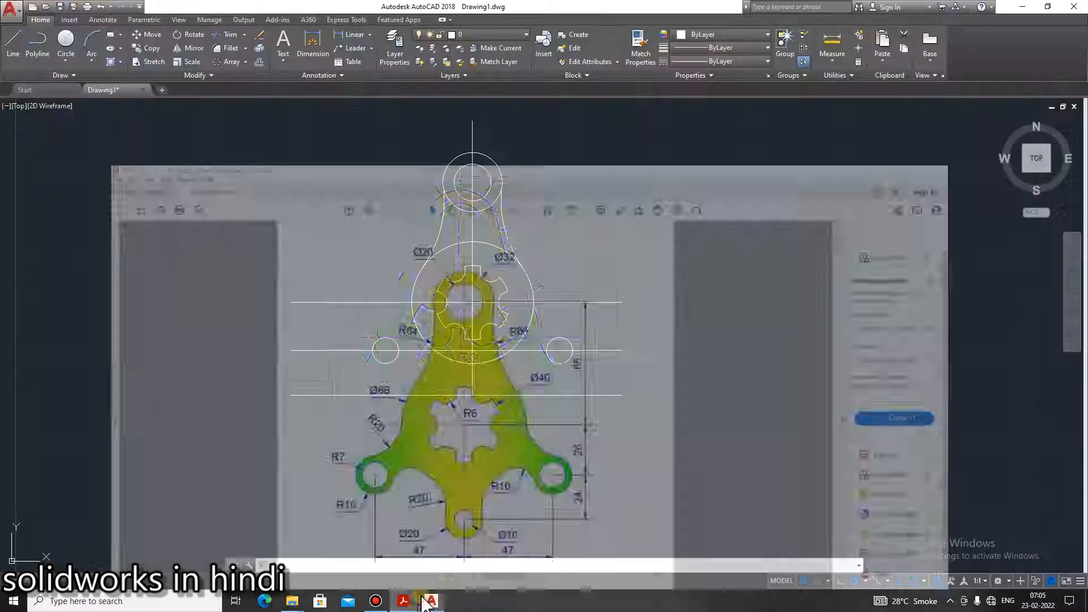
left_click(66, 40)
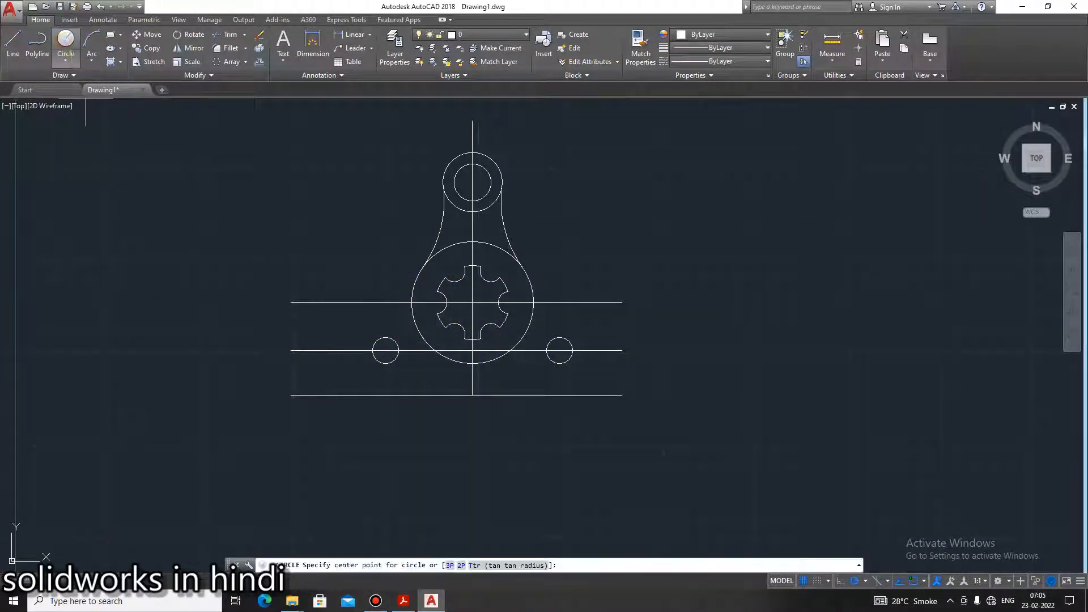
left_click(385, 350)
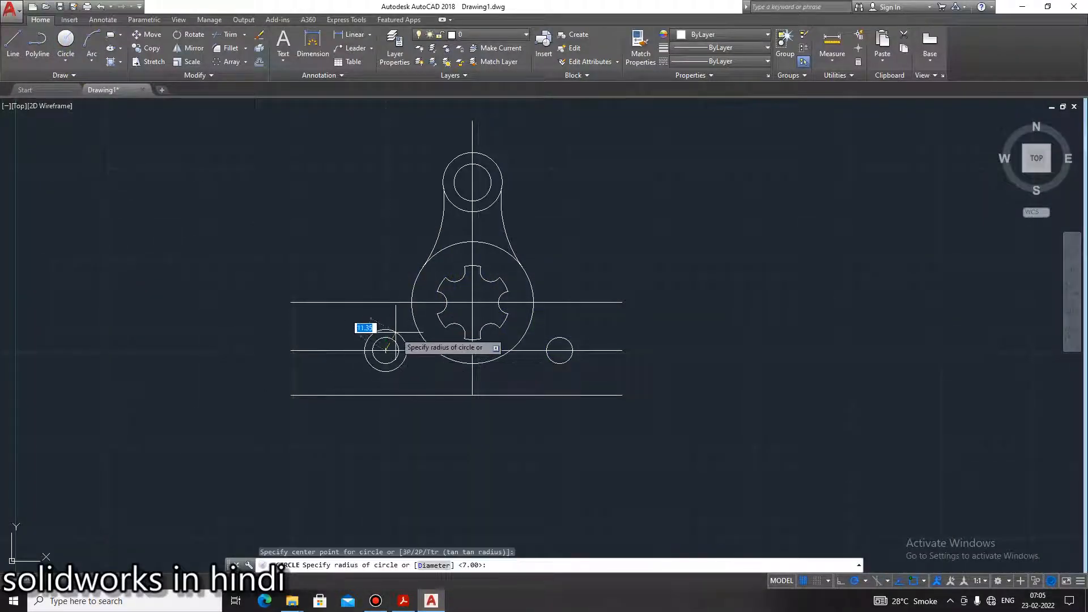
type("10")
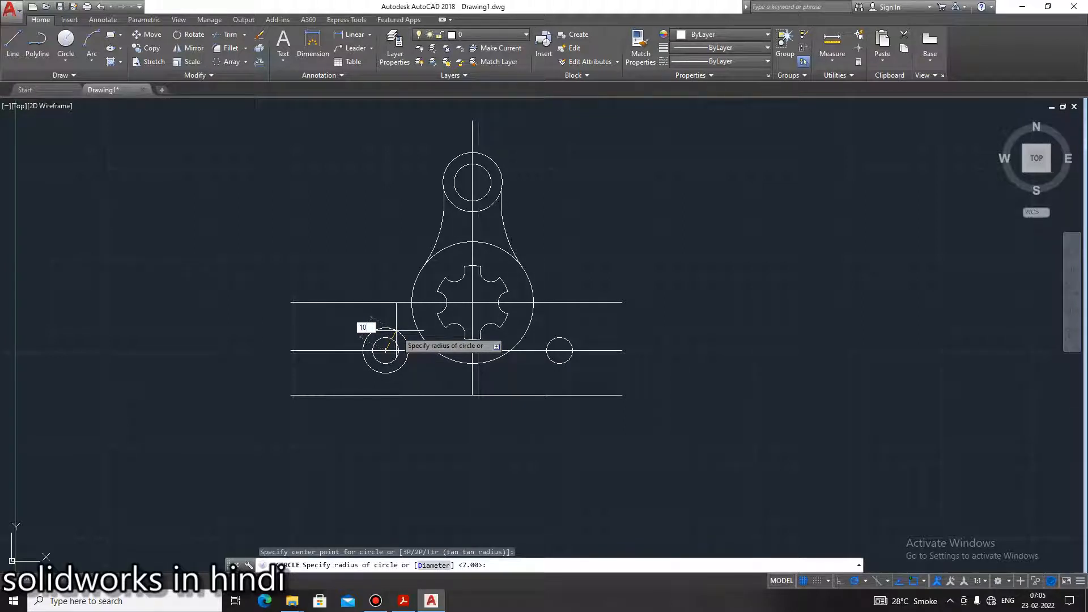
key("Return")
key("Return")
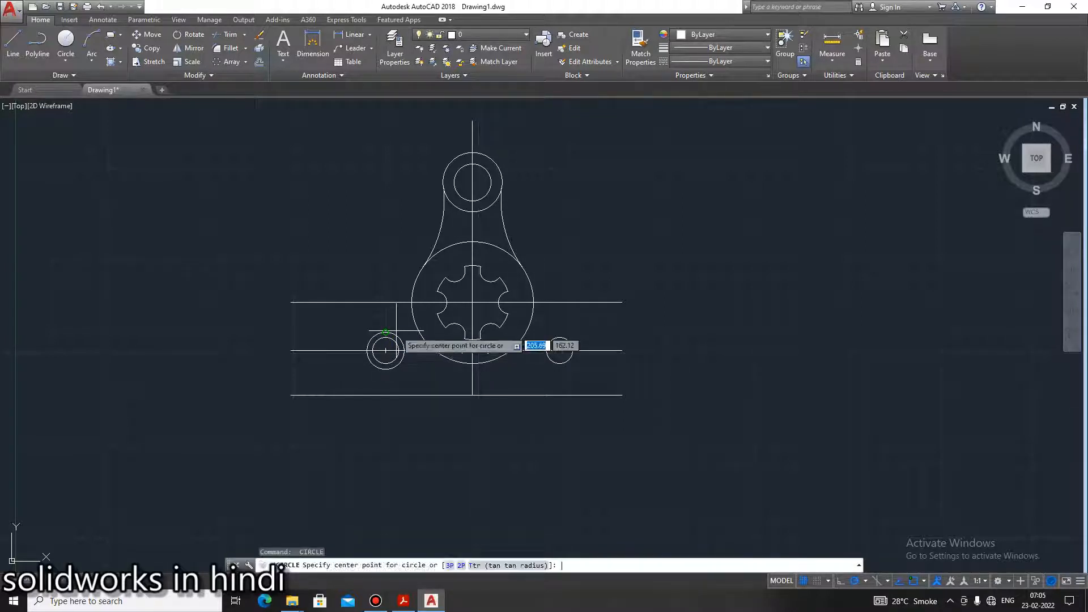
left_click(559, 351)
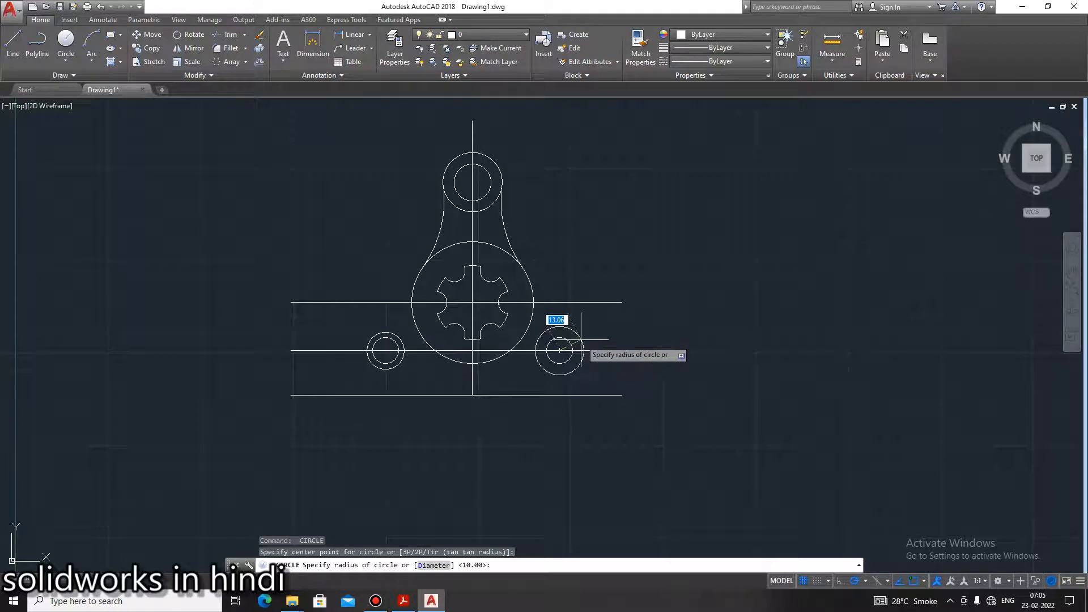
type("10")
key("Return")
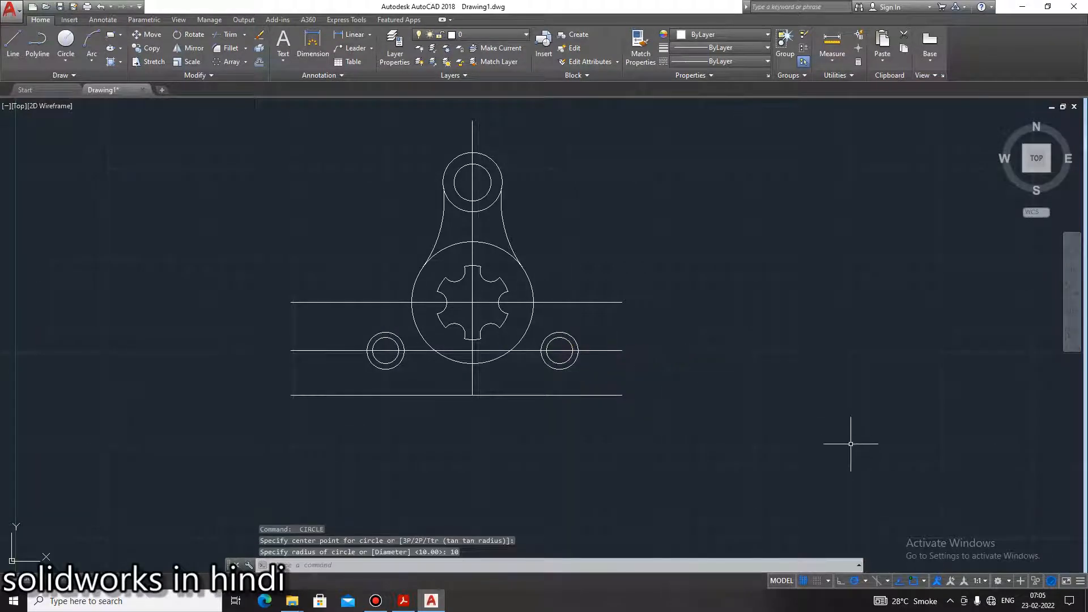
Check the bottom boss dimensions in the PDF and draw a radius 5 circle where the vertical centerline meets the lowest horizontal line
left_click(405, 602)
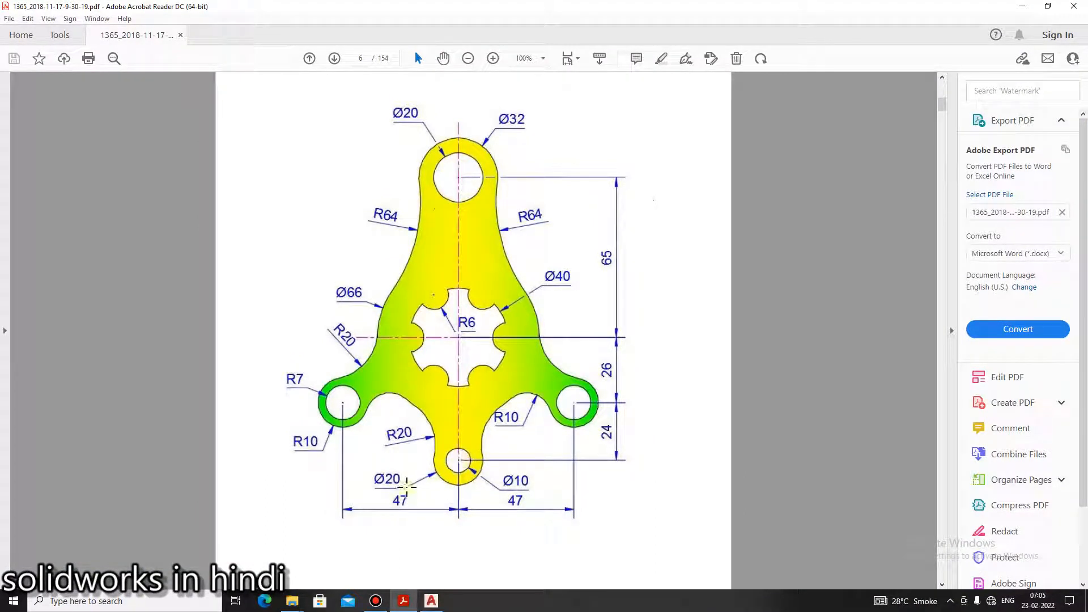
left_click(404, 601)
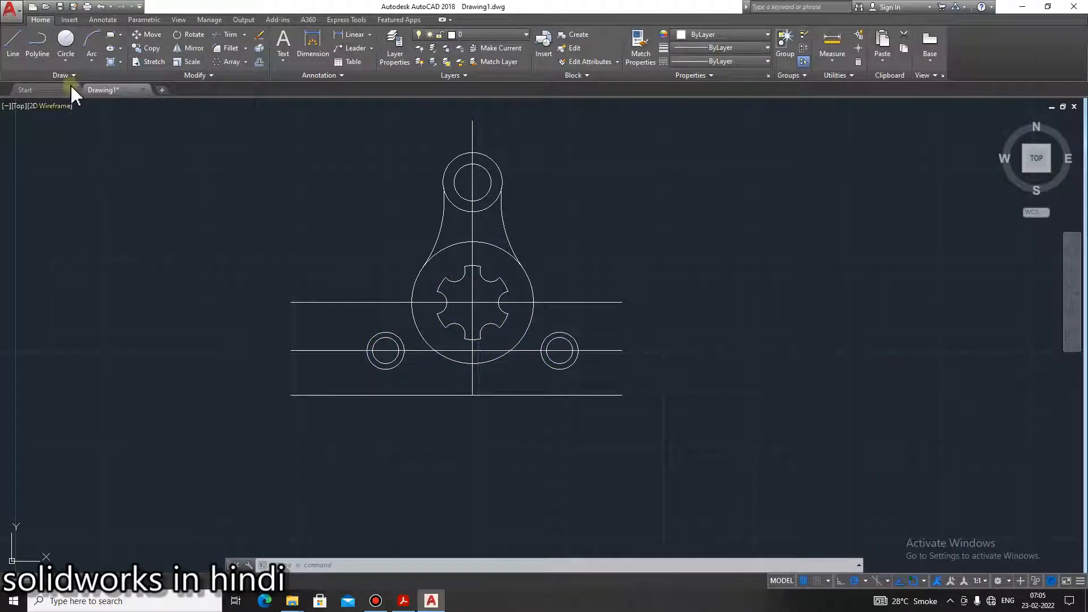
left_click(66, 40)
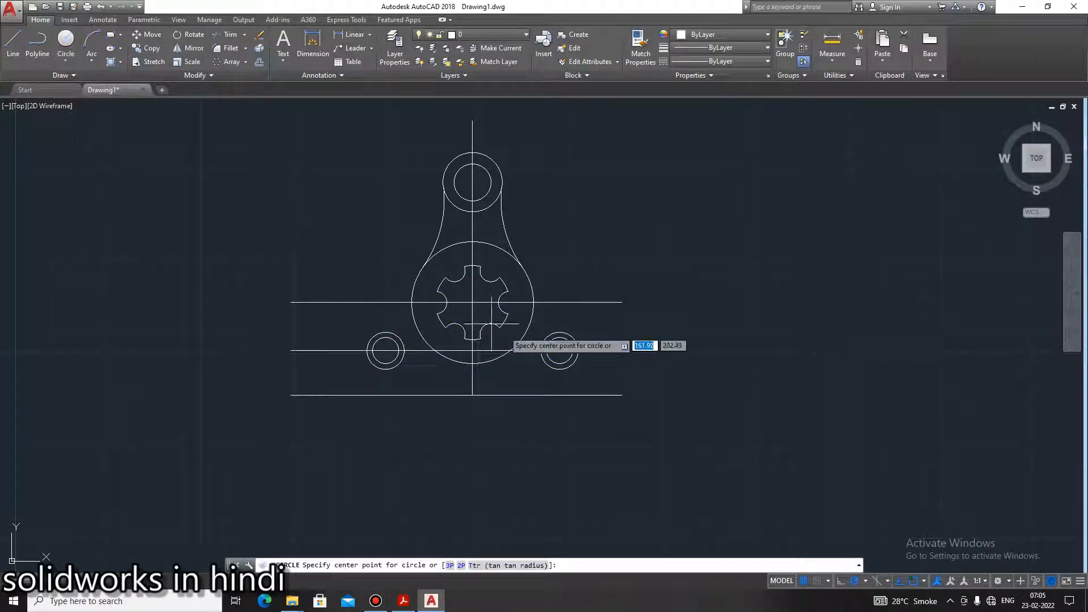
left_click(472, 395)
type("10")
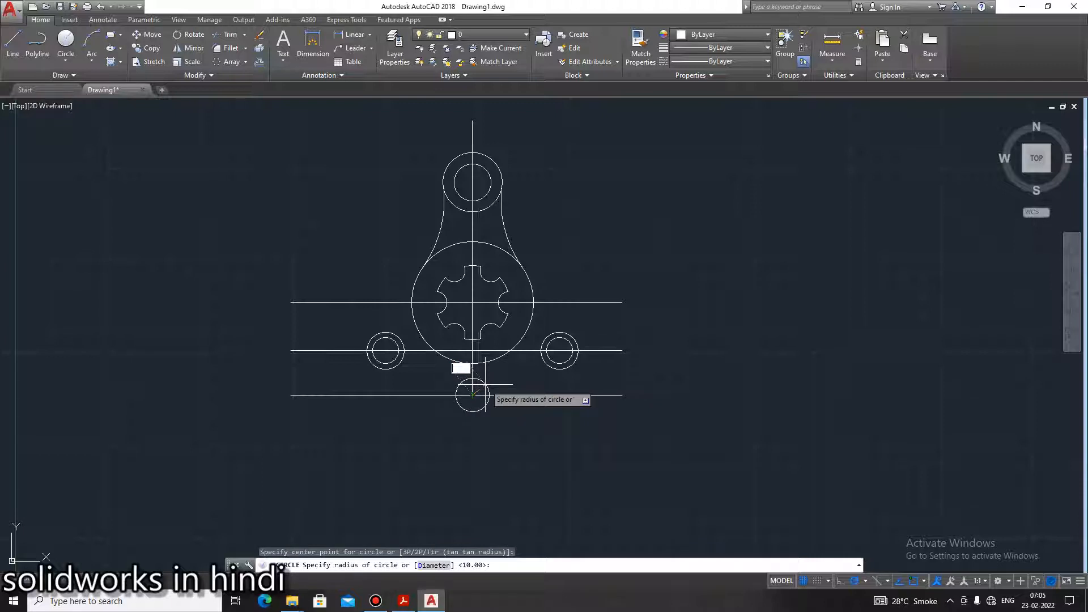
key("Return")
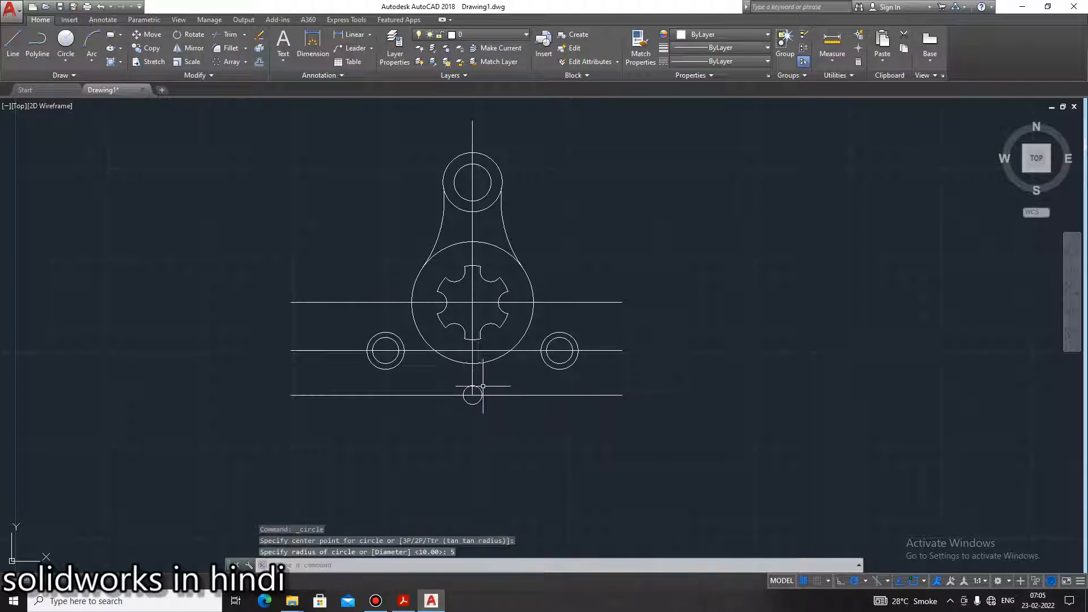
Draw a concentric radius 10 circle around the bottom hole
key("Return")
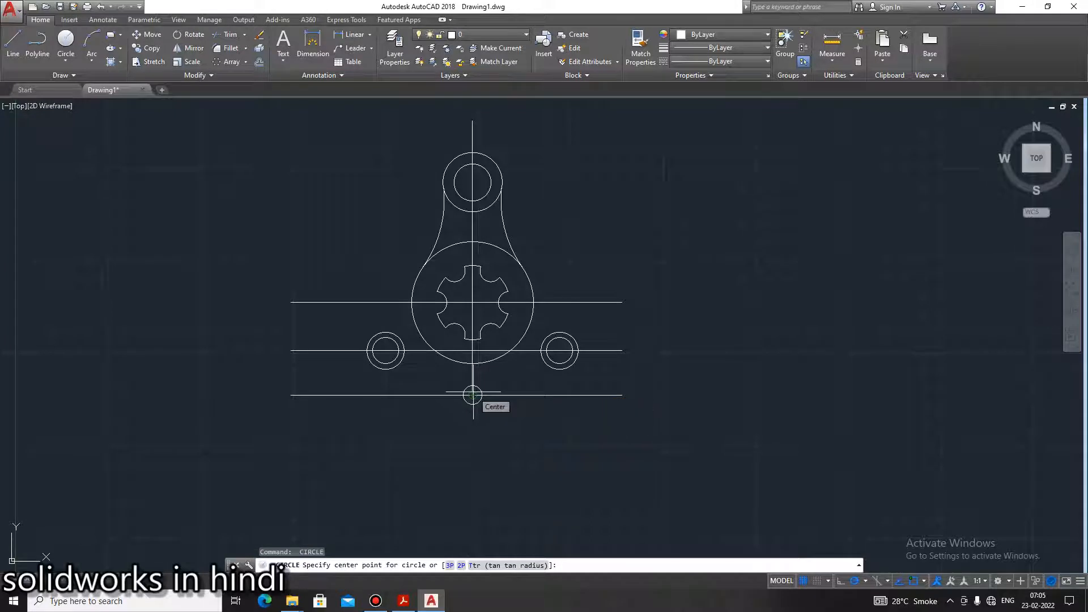
left_click(471, 394)
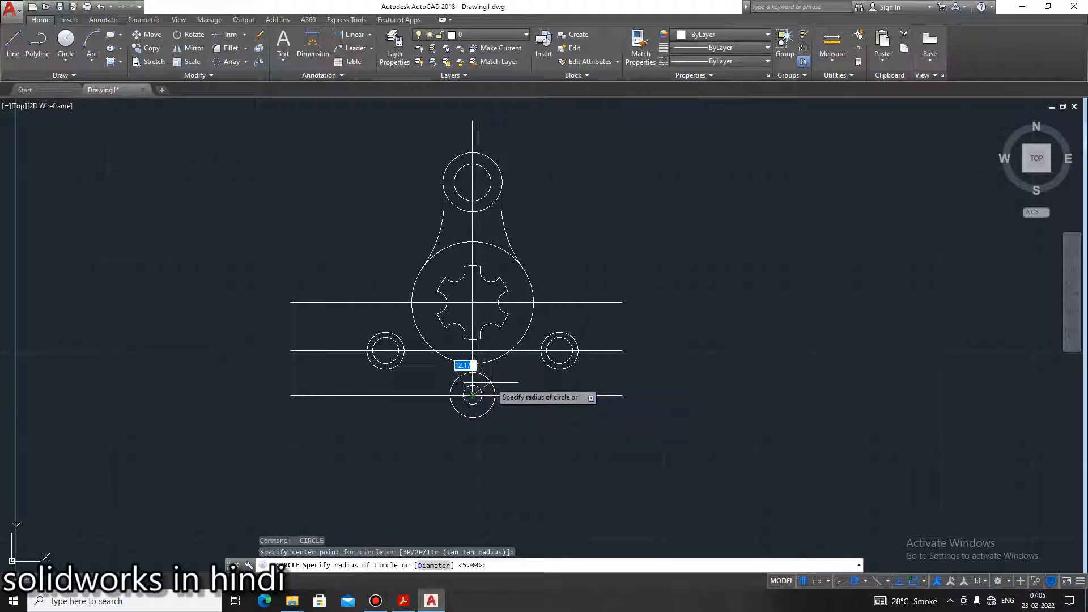
key("Return")
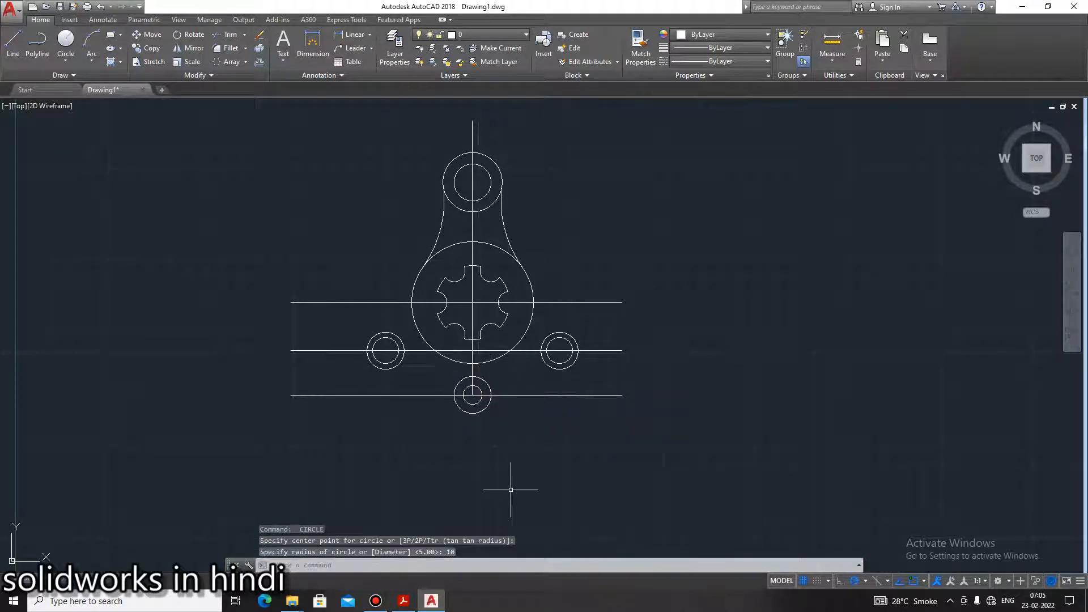
Check the upper side blend radius in the PDF and draw a radius 20 circle tangent to the left boss's outer circle and the large central circle
left_click(409, 601)
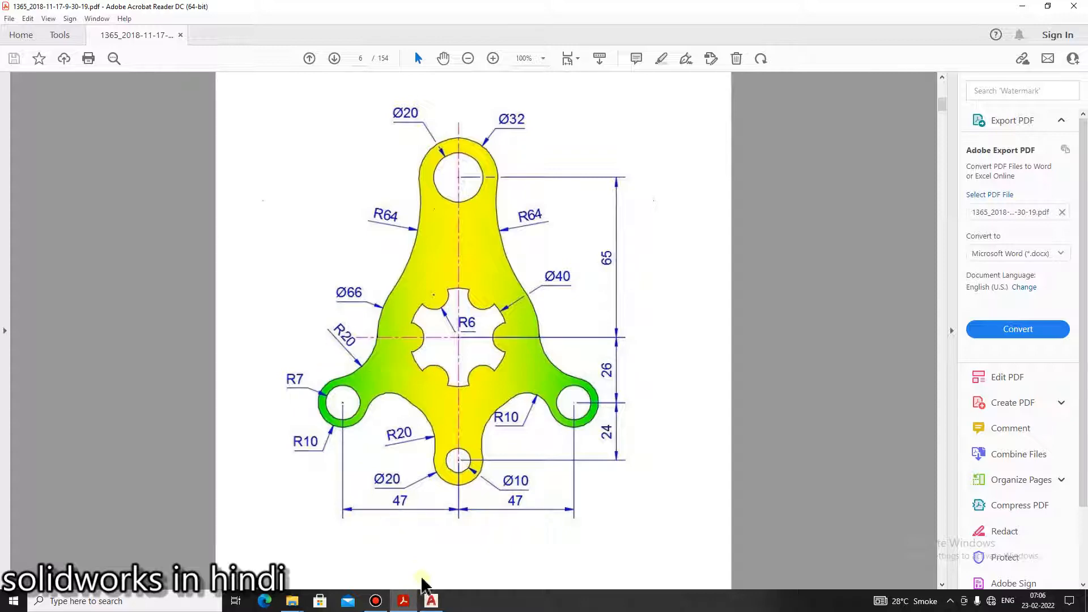
left_click(430, 599)
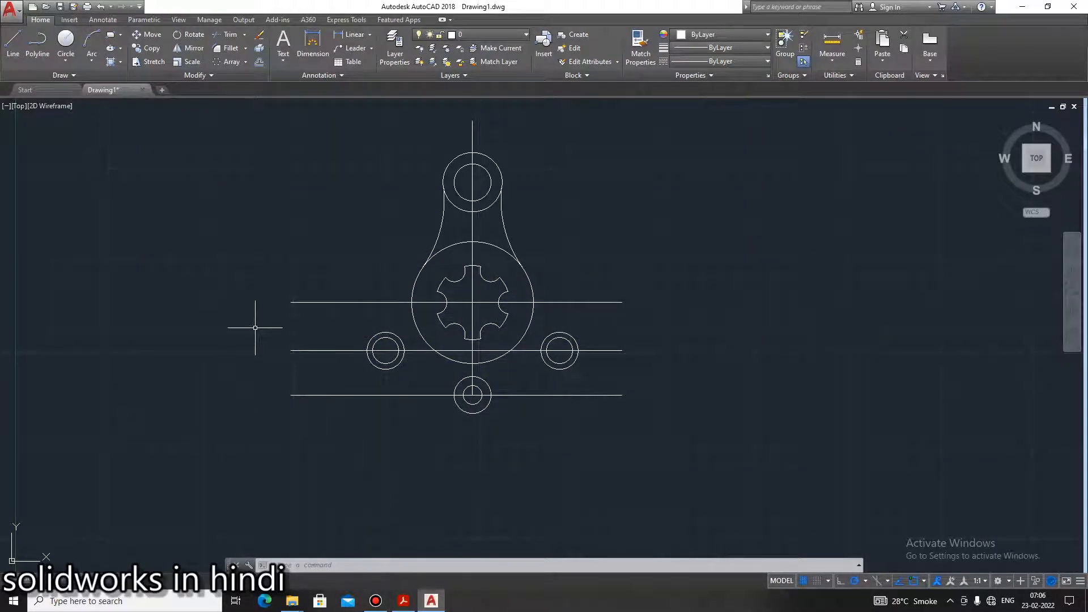
left_click(66, 59)
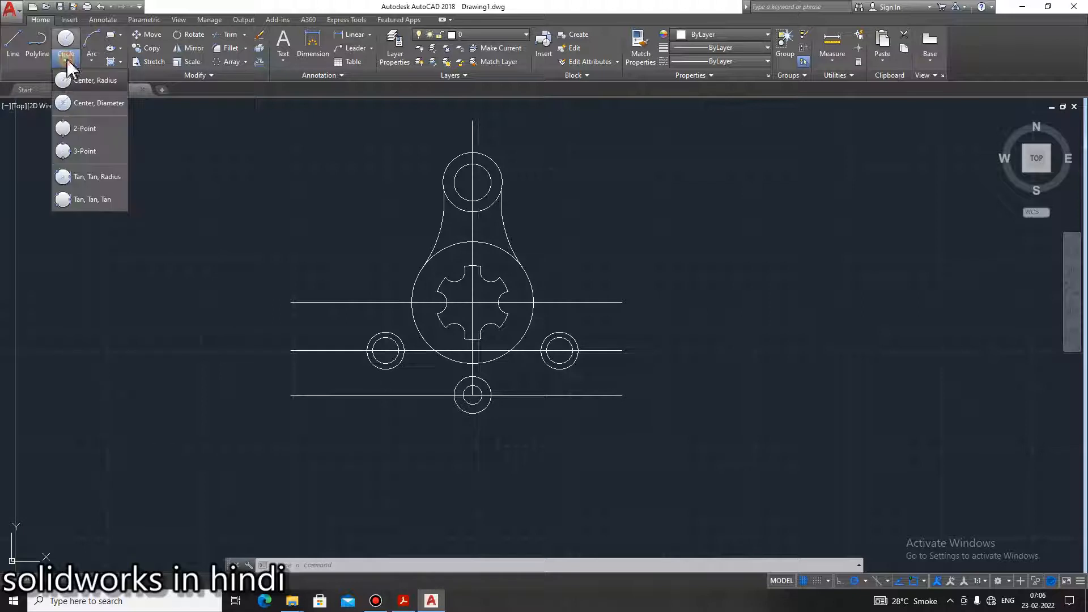
left_click(76, 181)
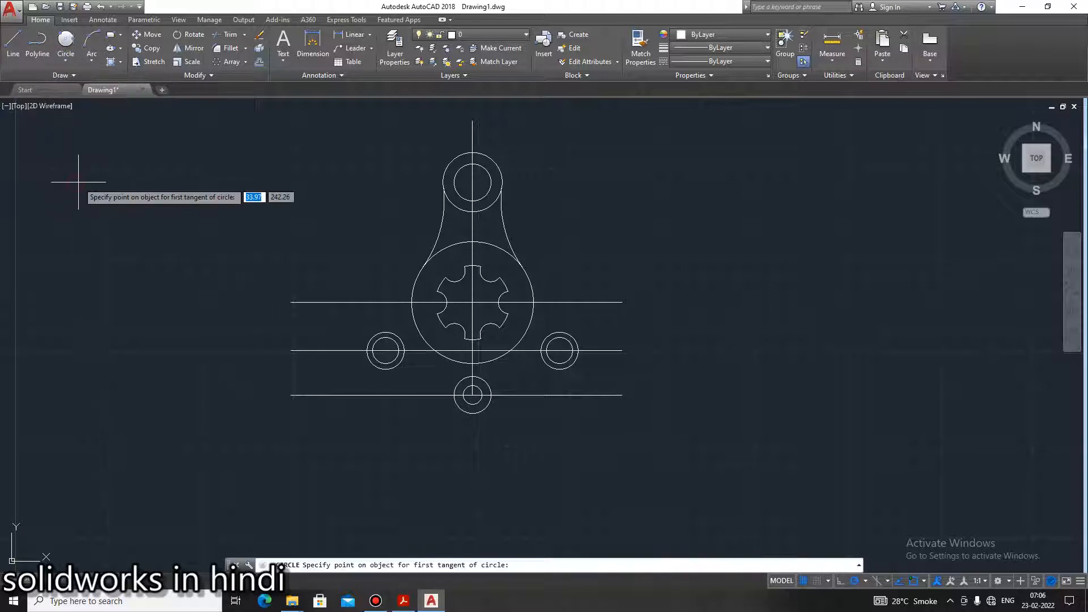
left_click(384, 329)
left_click(413, 318)
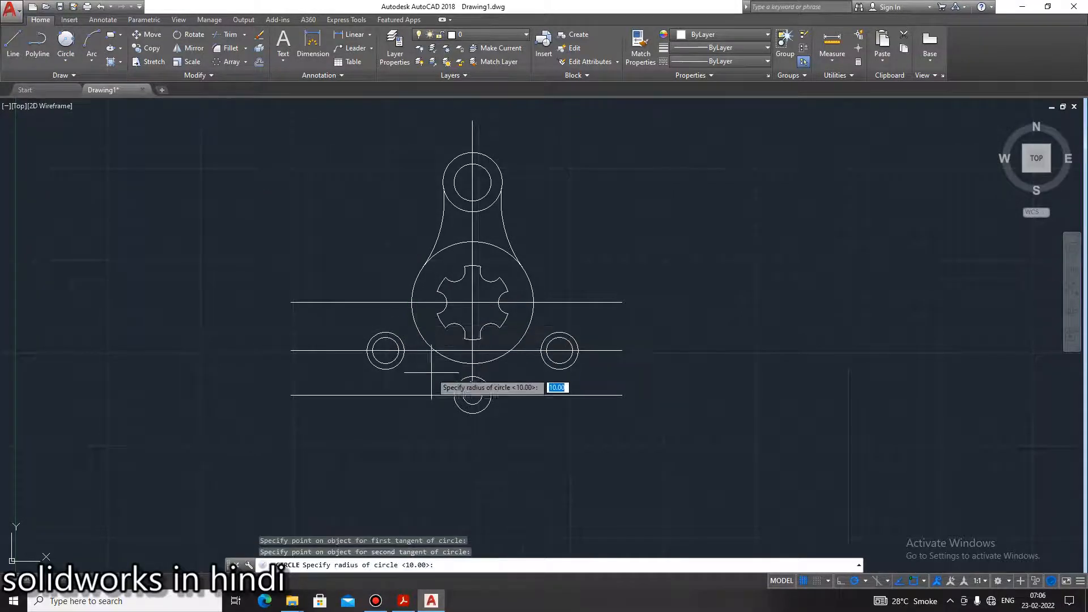
type("20")
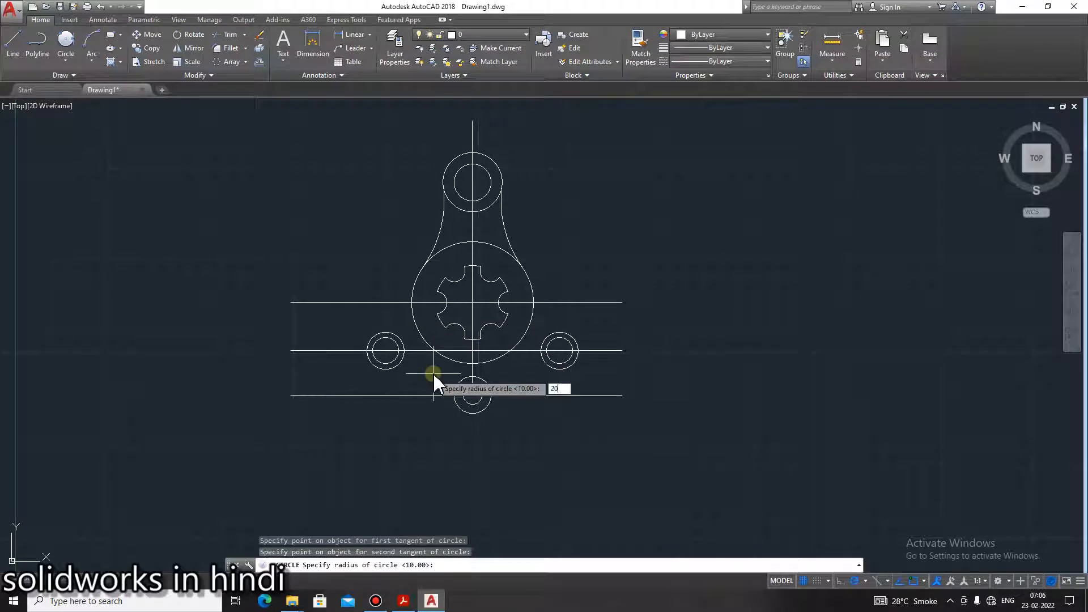
key("Return")
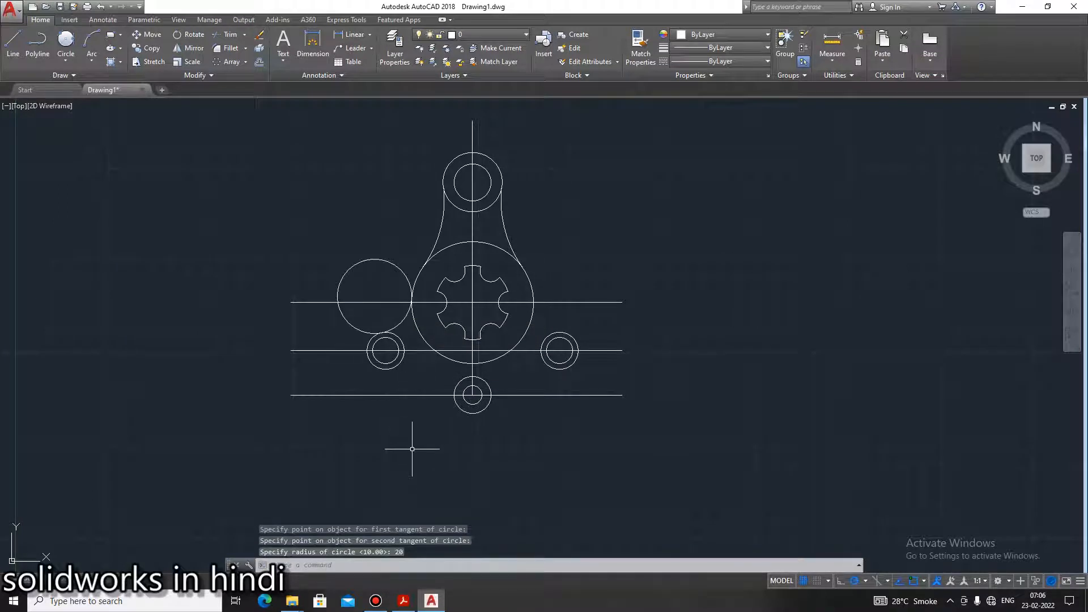
key("Escape")
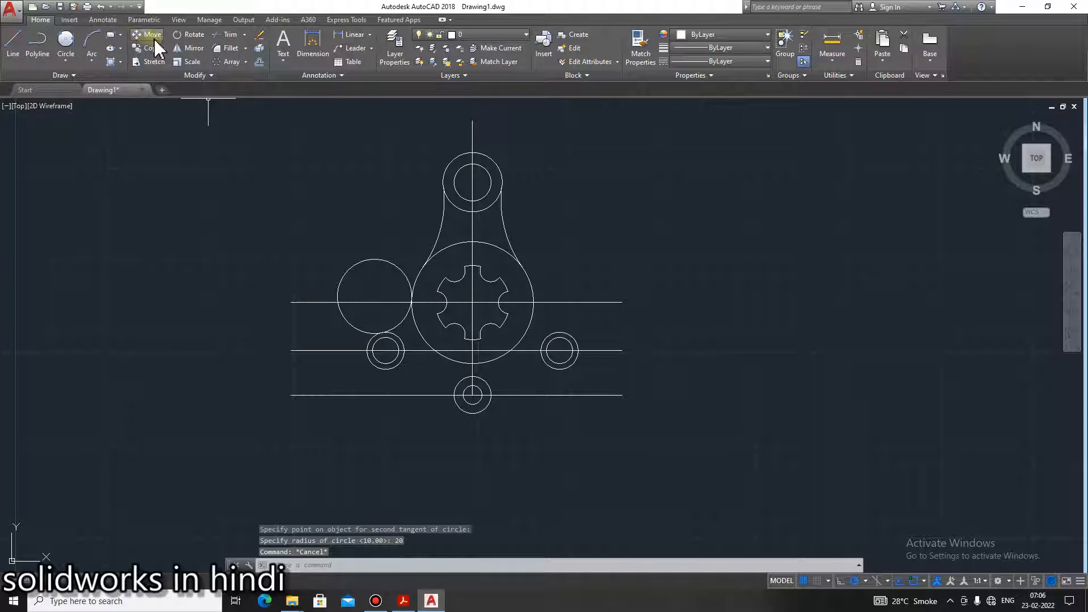
Trim the radius 20 circle to leave only the concave arc between the left boss and the large central circle
left_click(229, 34)
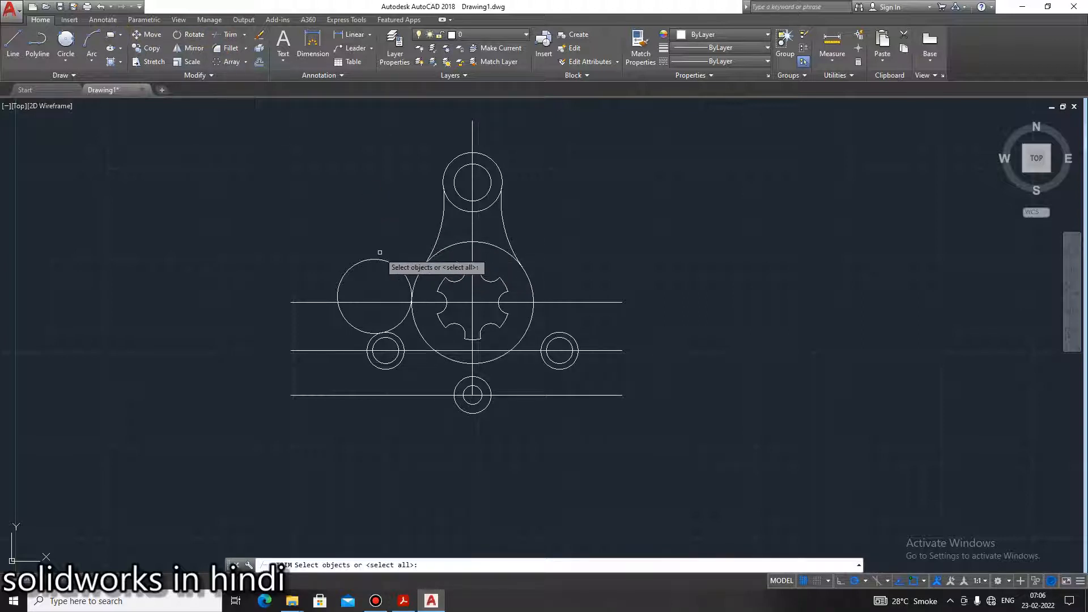
key("Return")
left_click(379, 259)
left_click(341, 311)
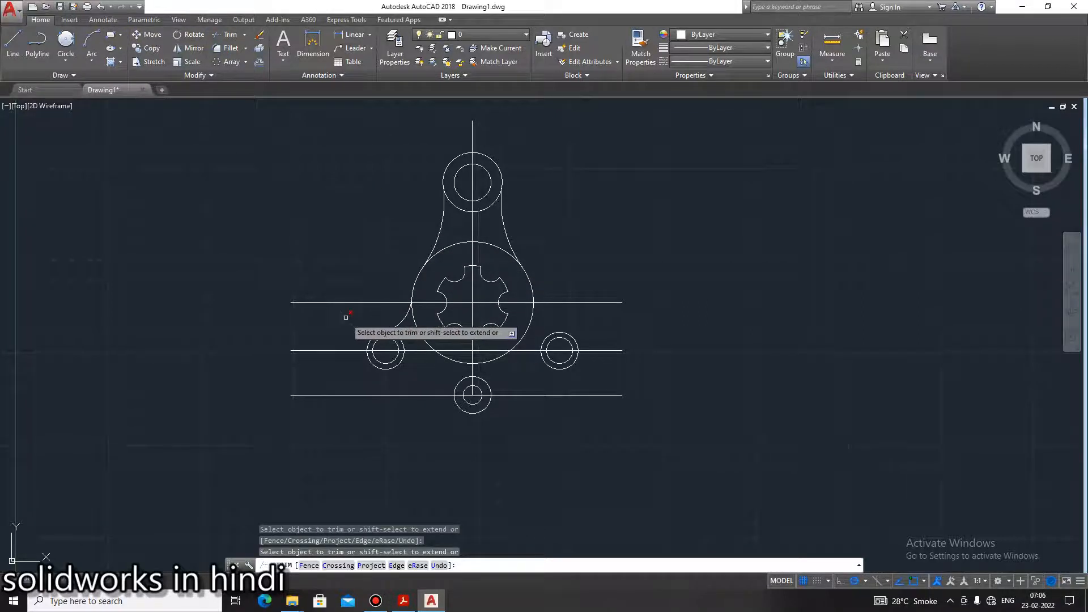
key("Return")
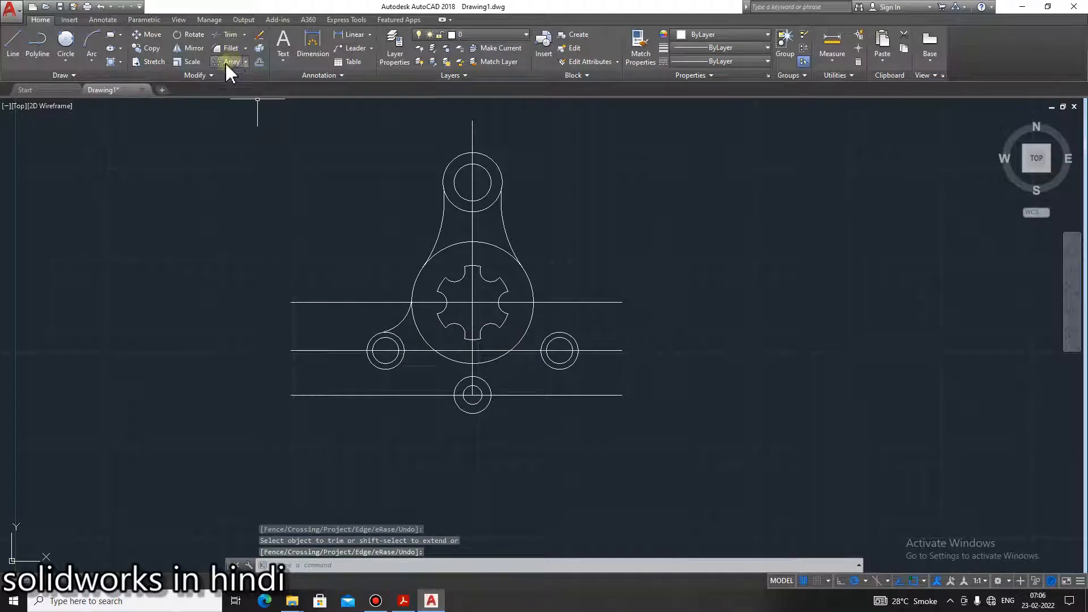
Mirror the left concave arc about the vertical centerline, keeping the source arc
left_click(180, 49)
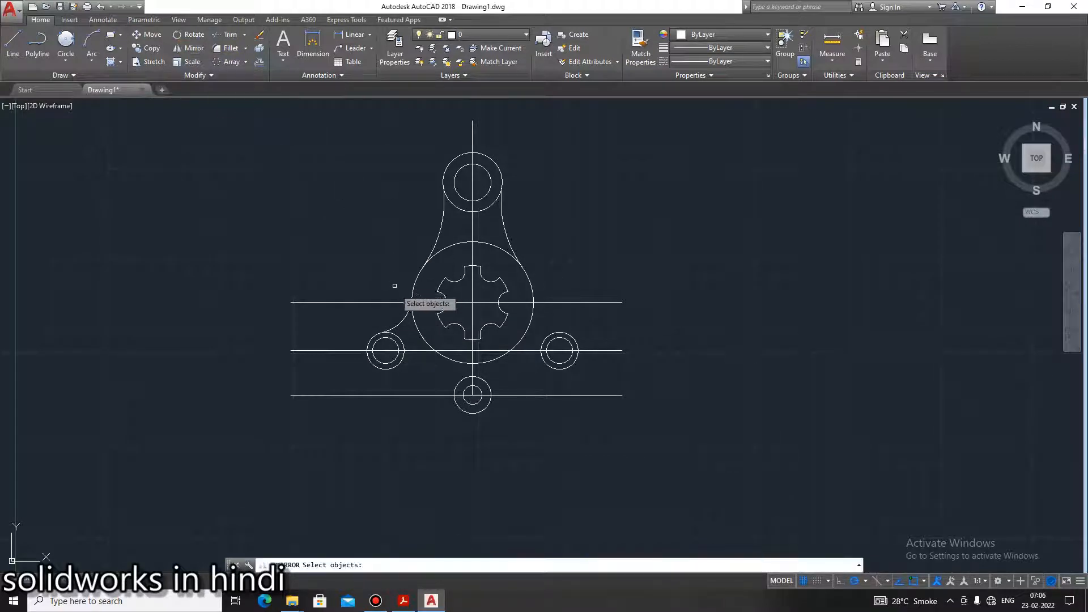
left_click(404, 319)
key("Return")
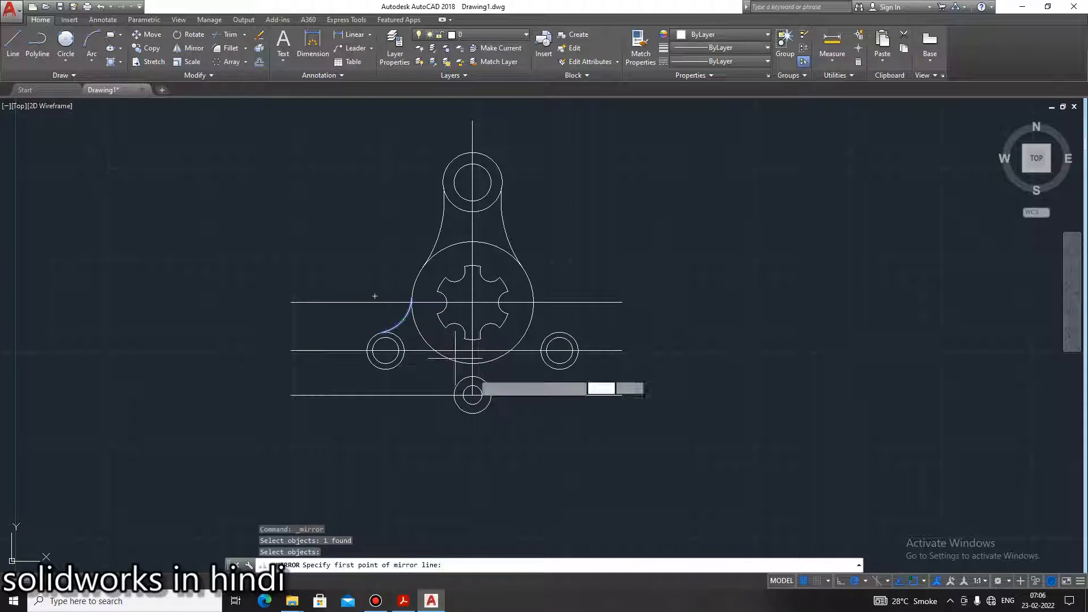
left_click(472, 395)
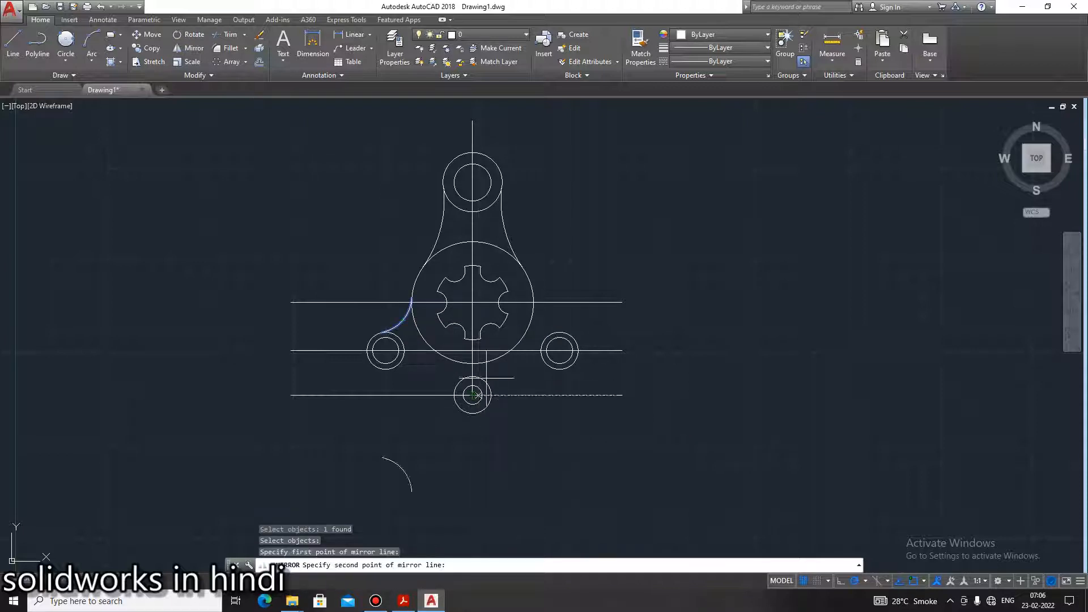
left_click(473, 121)
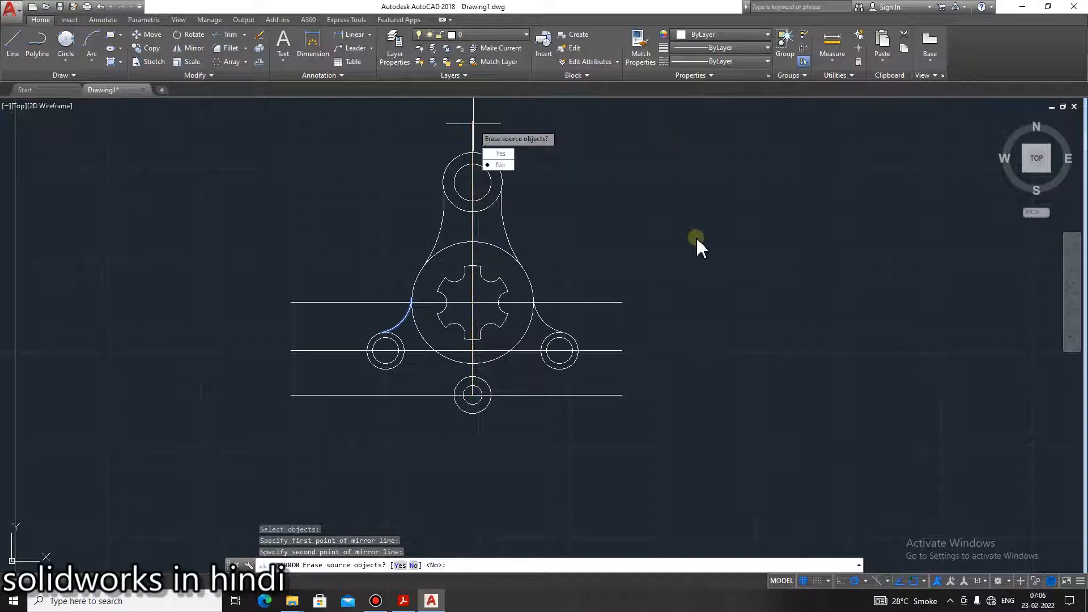
left_click(501, 167)
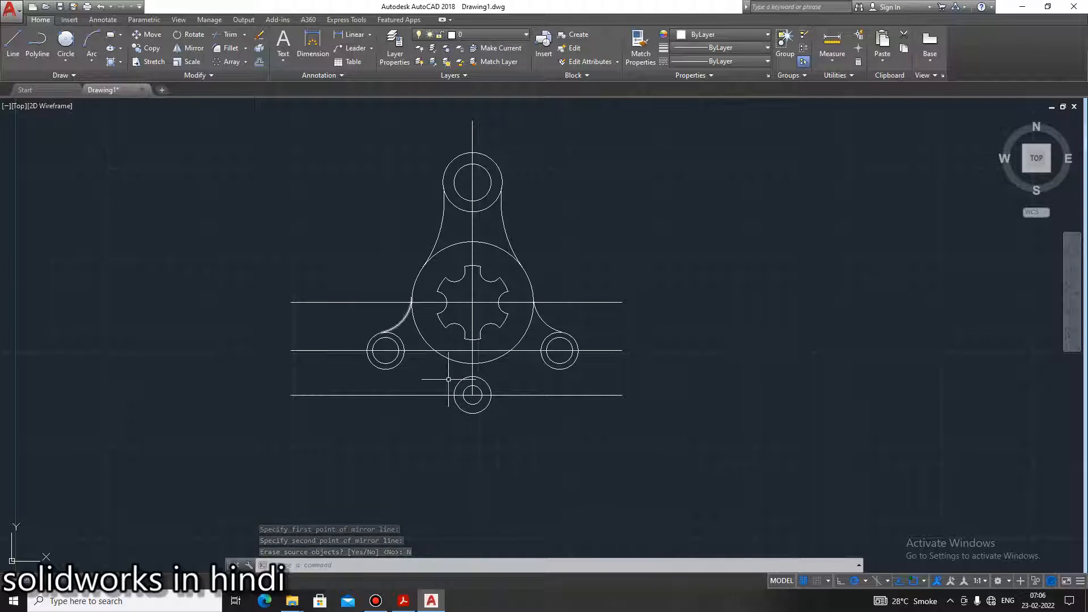
key("Escape")
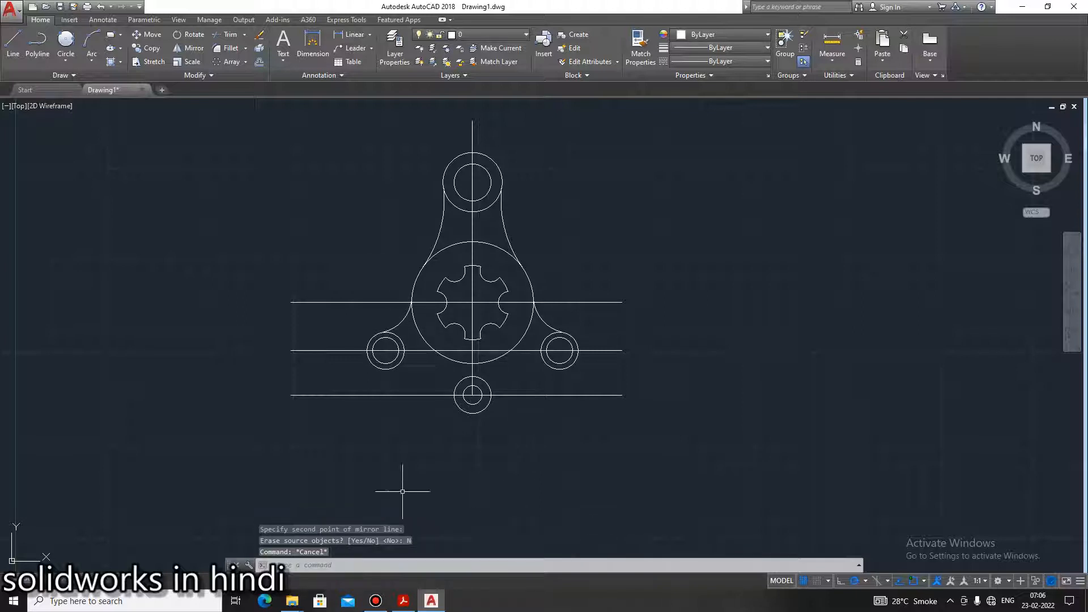
Check the lower blend radius in the PDF and draw a radius 10 circle tangent to the left boss's outer circle and the large central circle's underside
left_click(413, 601)
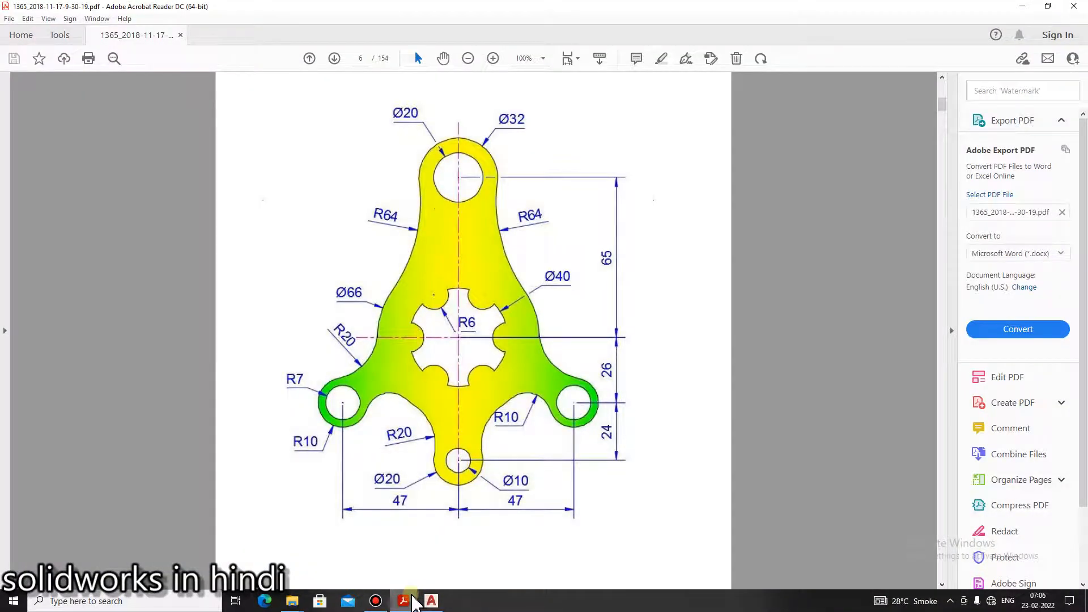
left_click(414, 601)
left_click(414, 601)
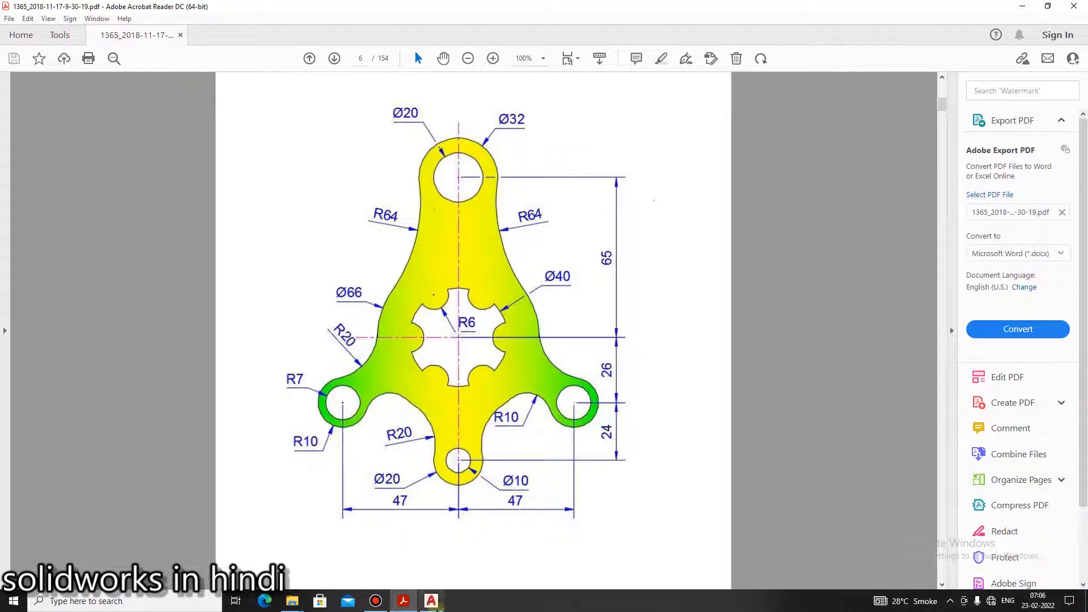
left_click(405, 601)
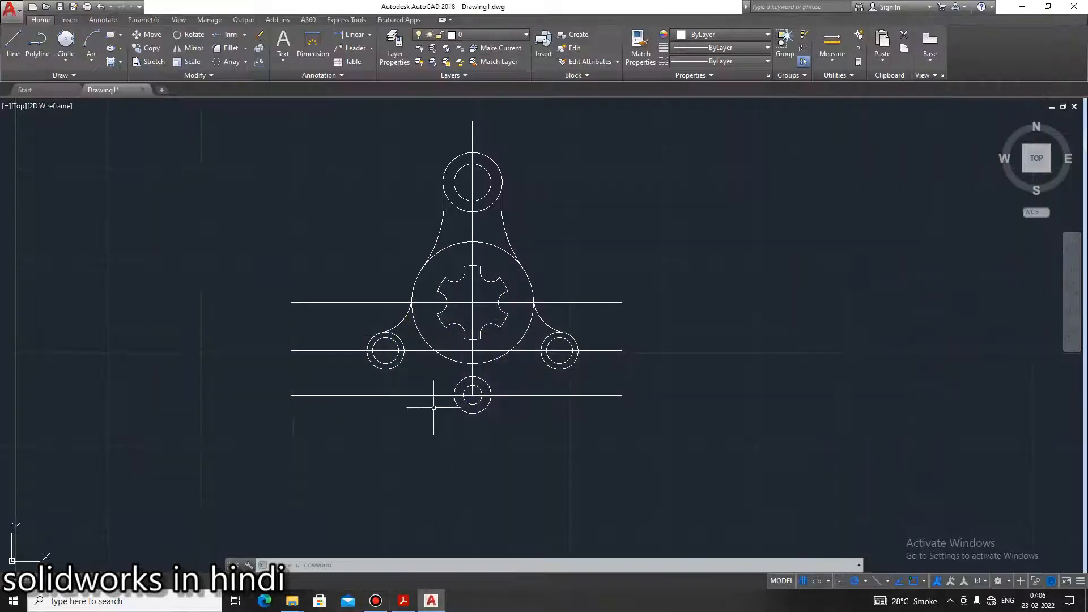
left_click(63, 41)
left_click(401, 363)
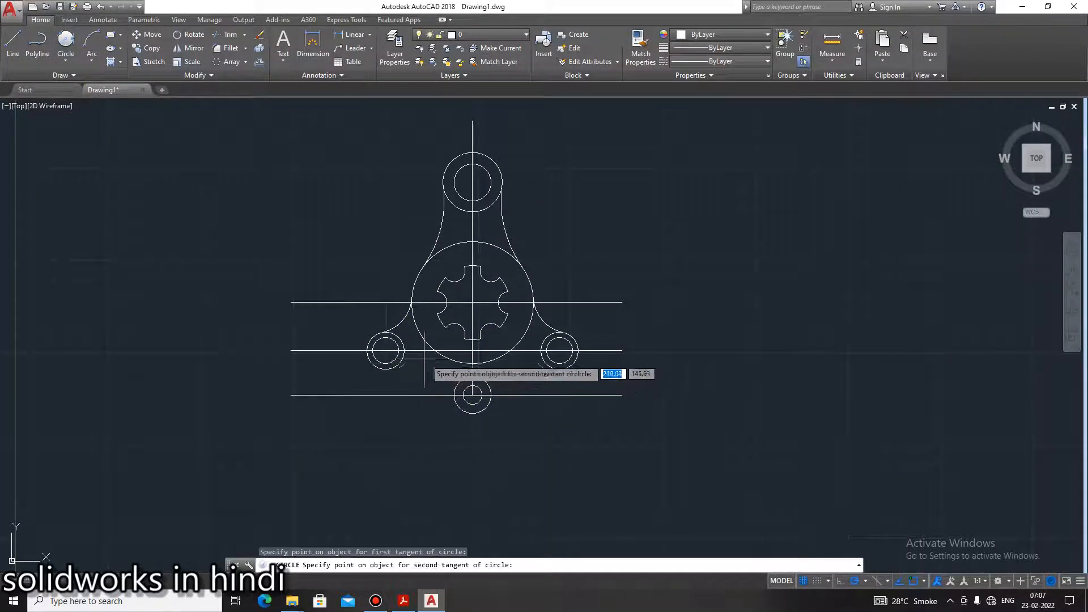
left_click(437, 352)
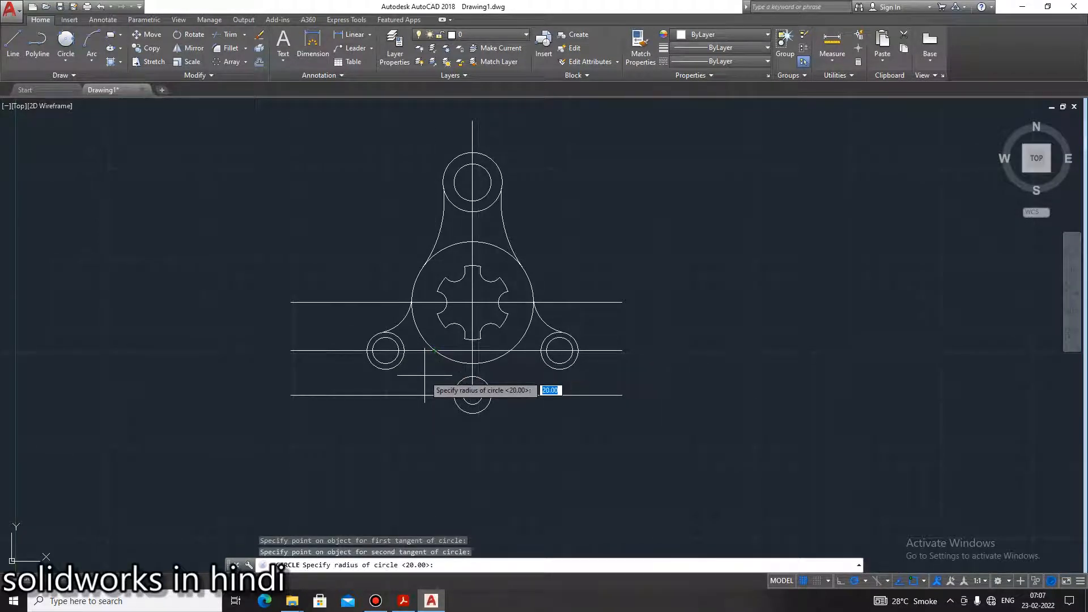
key("Return")
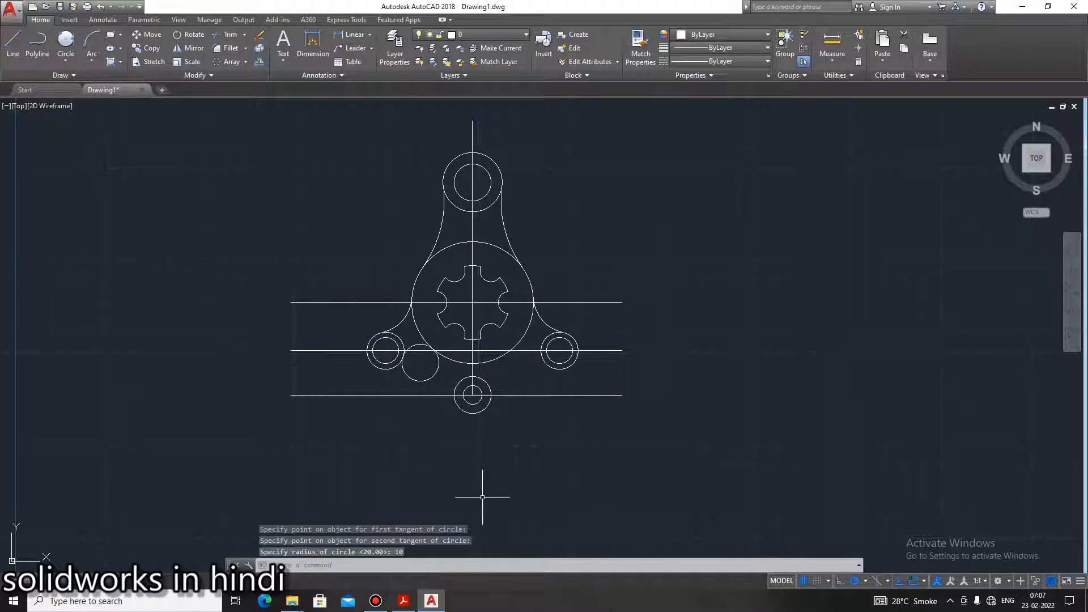
Check the bottom blend radius in the PDF and draw a radius 20 circle tangent to the bottom boss's outer circle and the large central circle
left_click(407, 604)
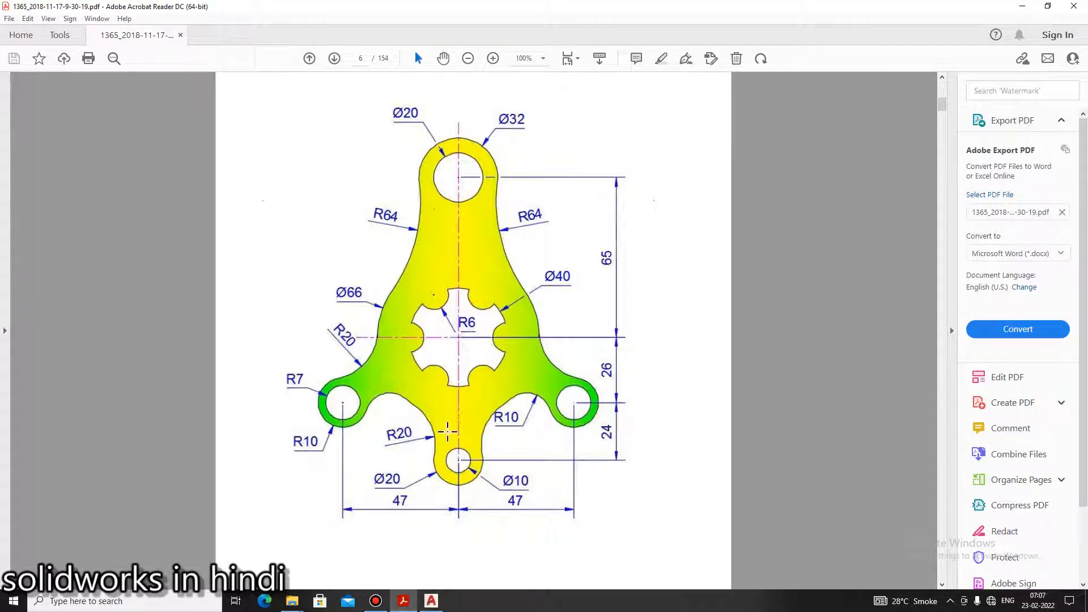
left_click(430, 600)
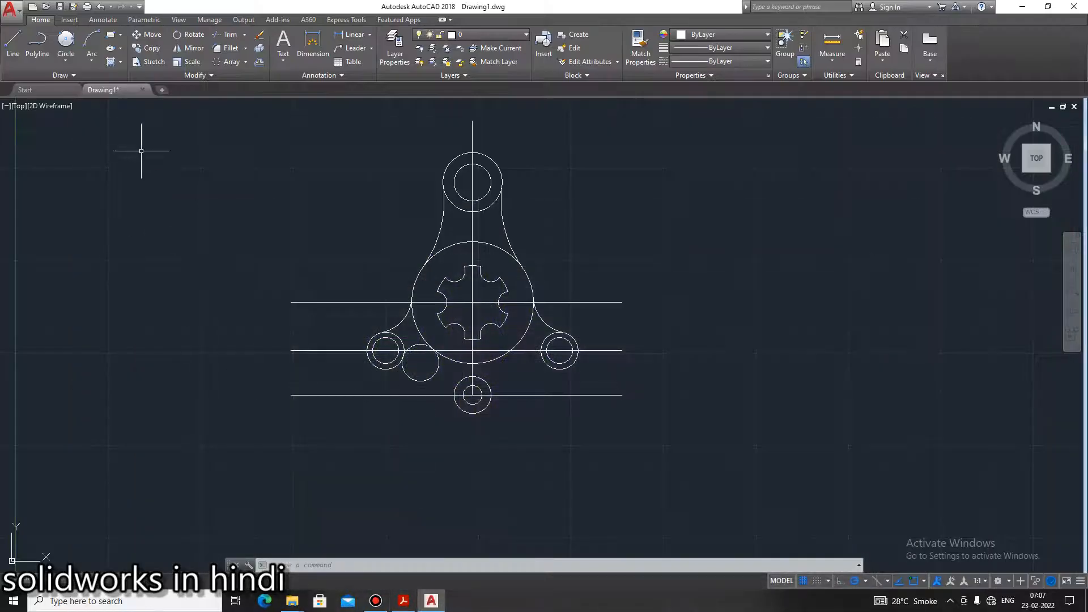
left_click(66, 41)
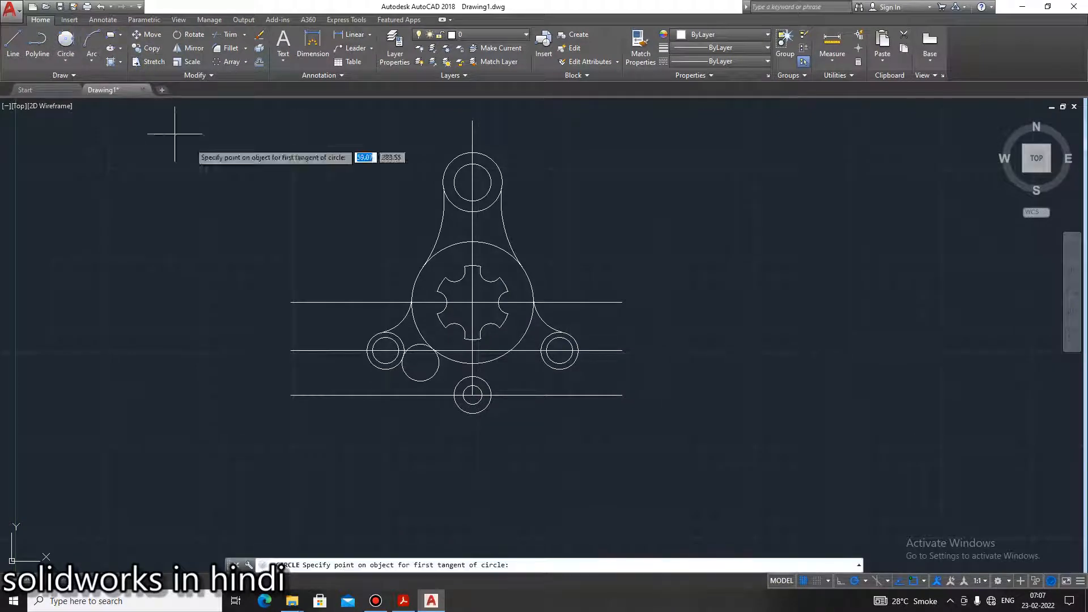
left_click(462, 389)
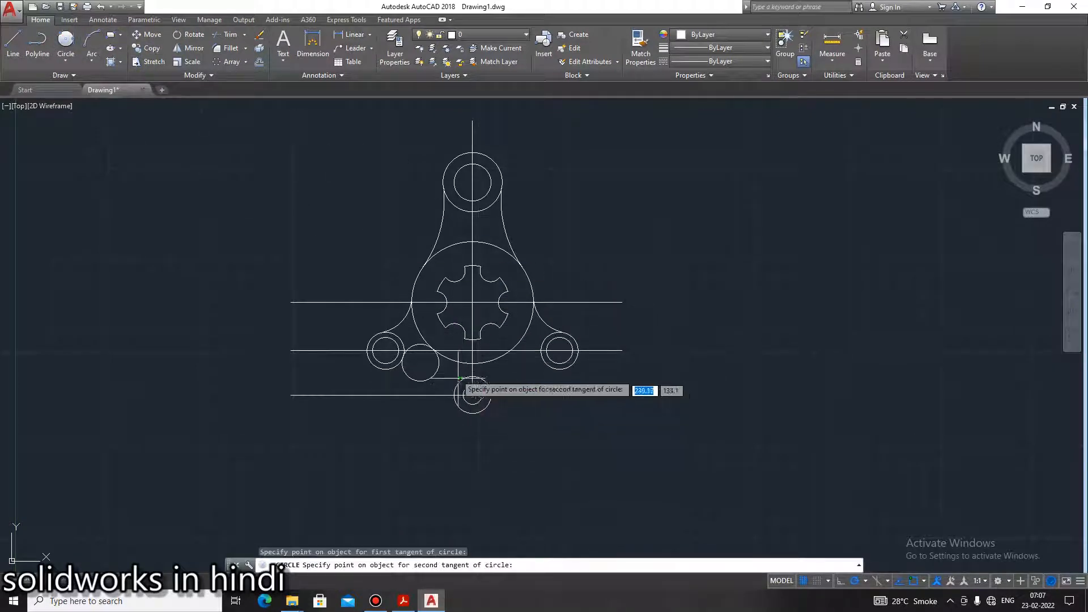
left_click(454, 363)
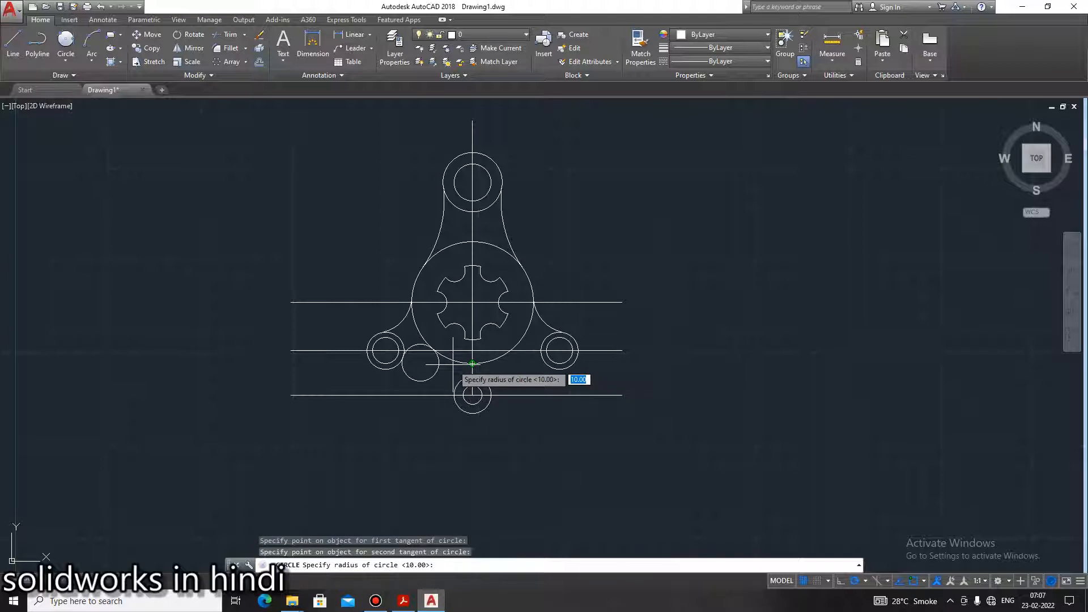
type("20")
key("Return")
Trim the lower part of the radius 10 circle between the left boss and the large central circle
scroll(459, 363, "up", 5)
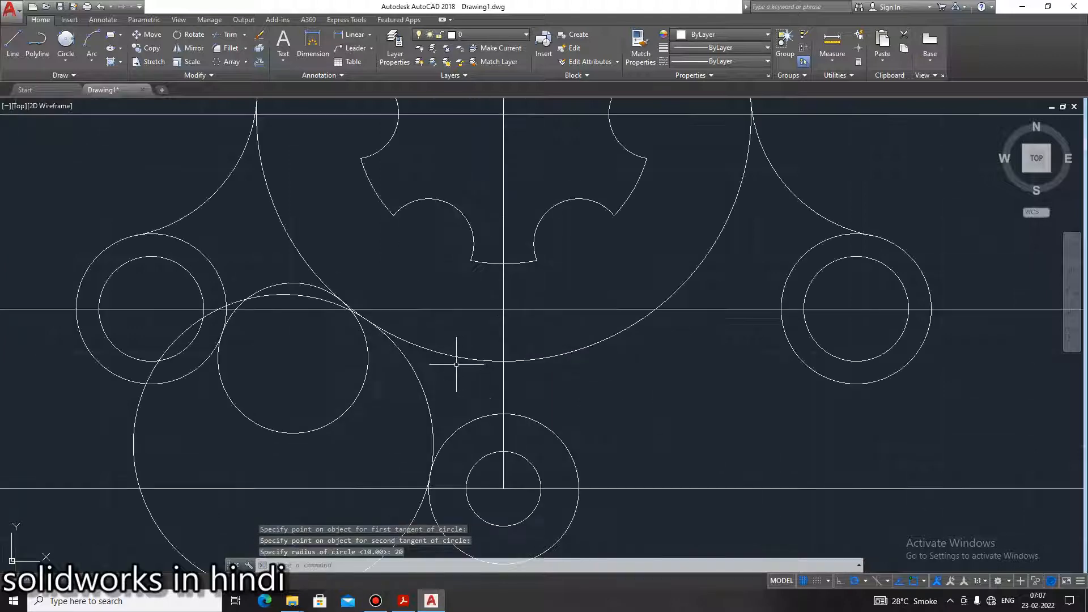
scroll(393, 330, "up", 2)
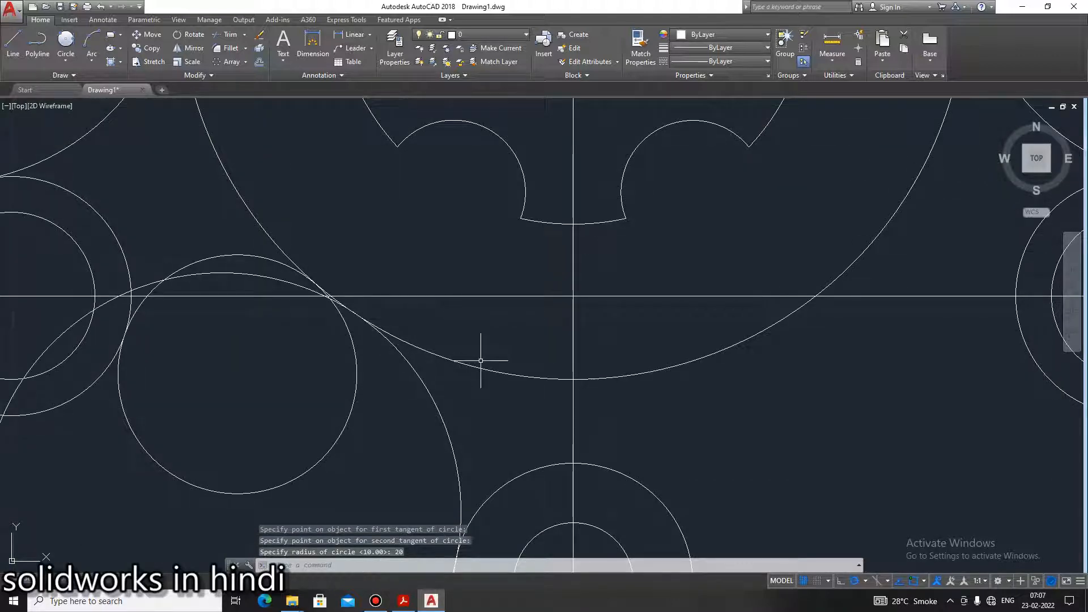
key("Escape")
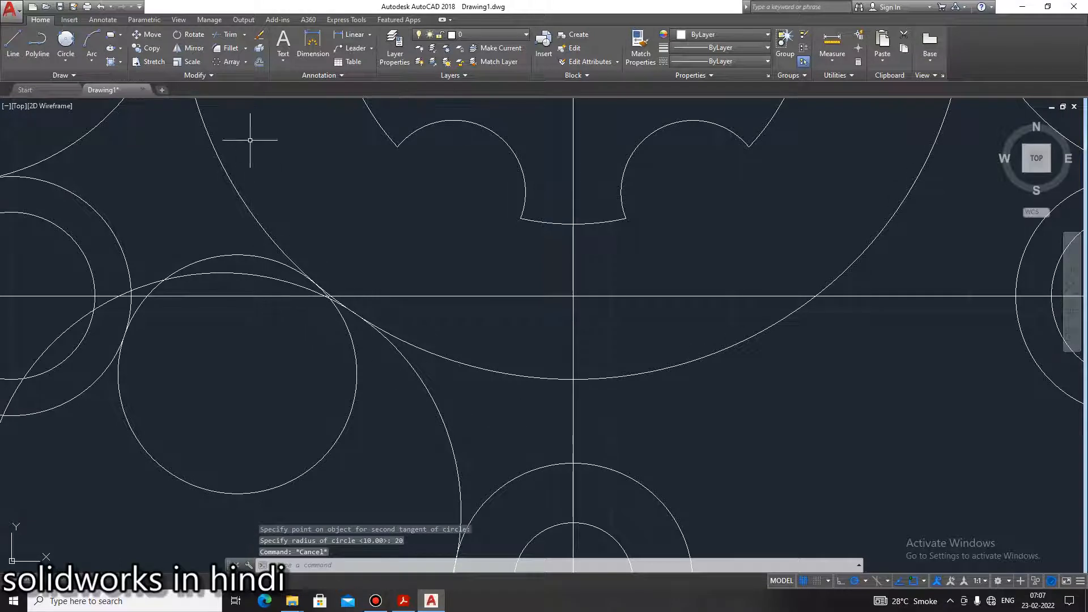
left_click(227, 35)
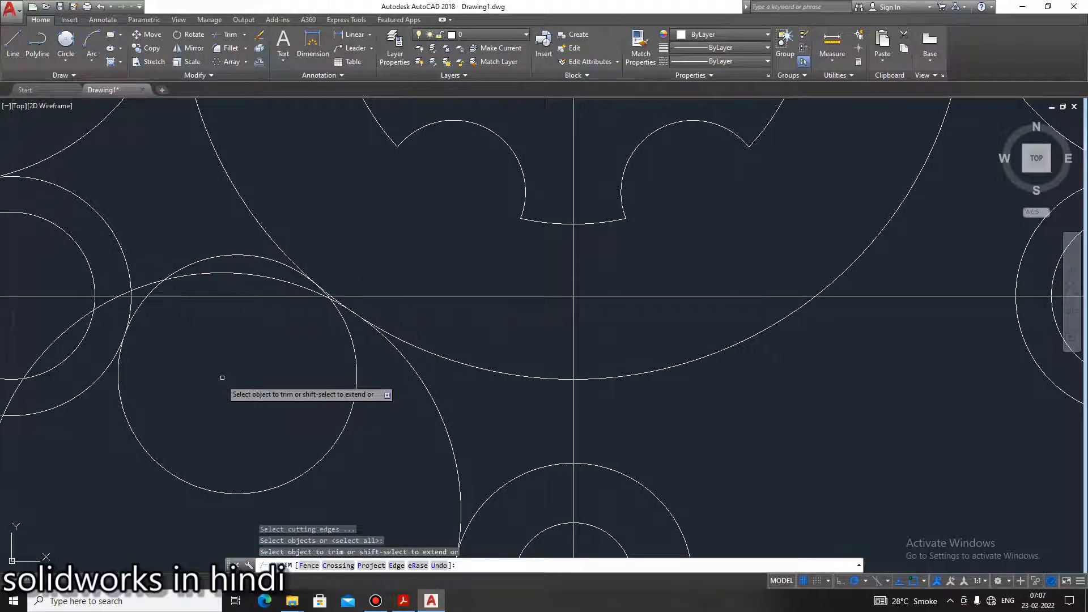
left_click(189, 484)
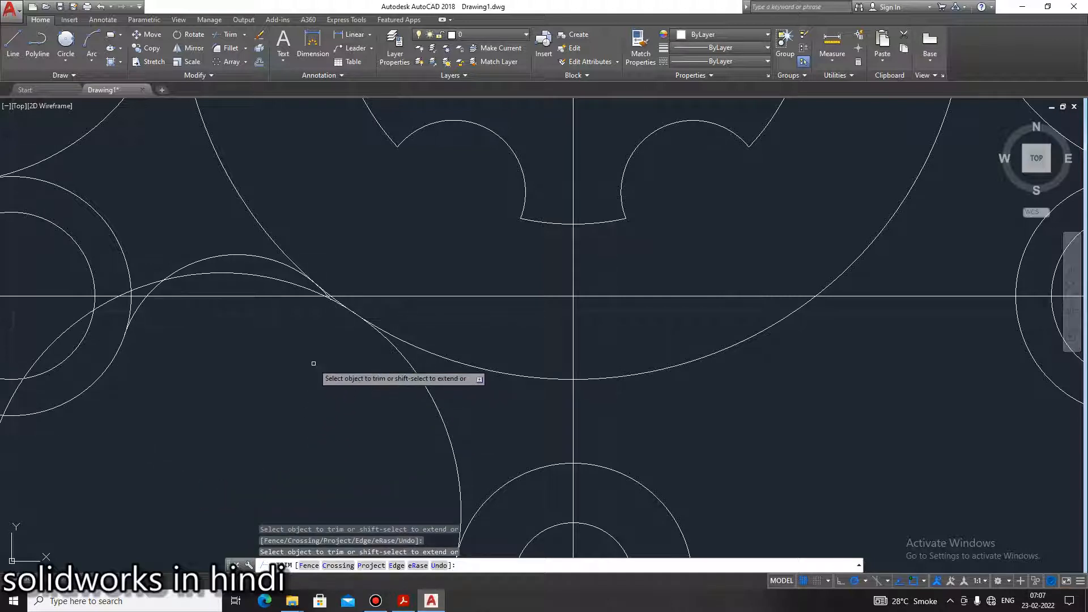
Erase the short leftover fragment of the radius 10 circle near its tangency with the large central circle
scroll(293, 347, "up", 3)
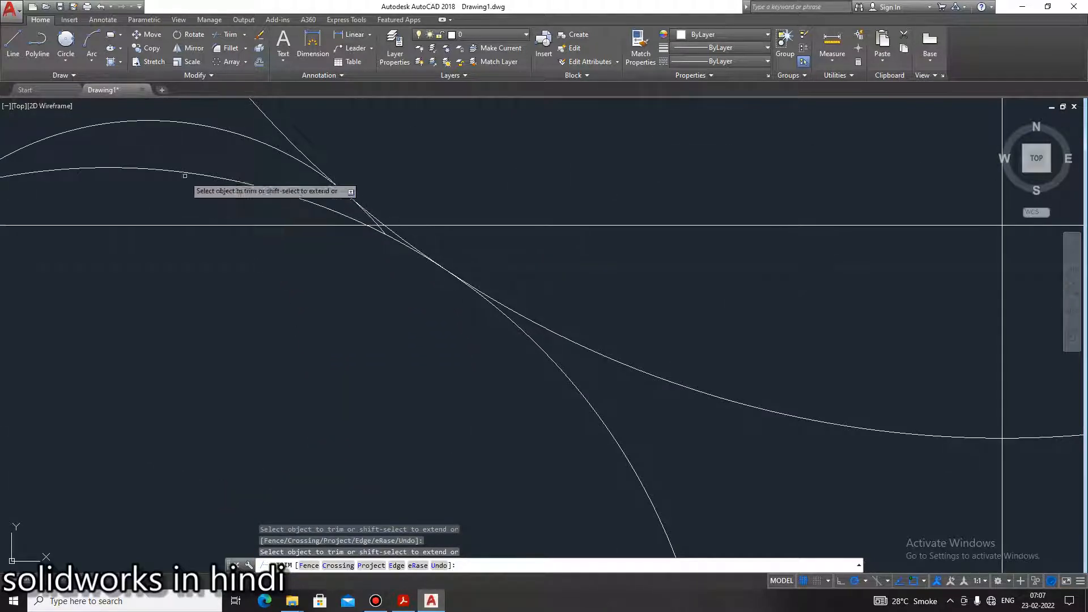
scroll(372, 207, "up", 3)
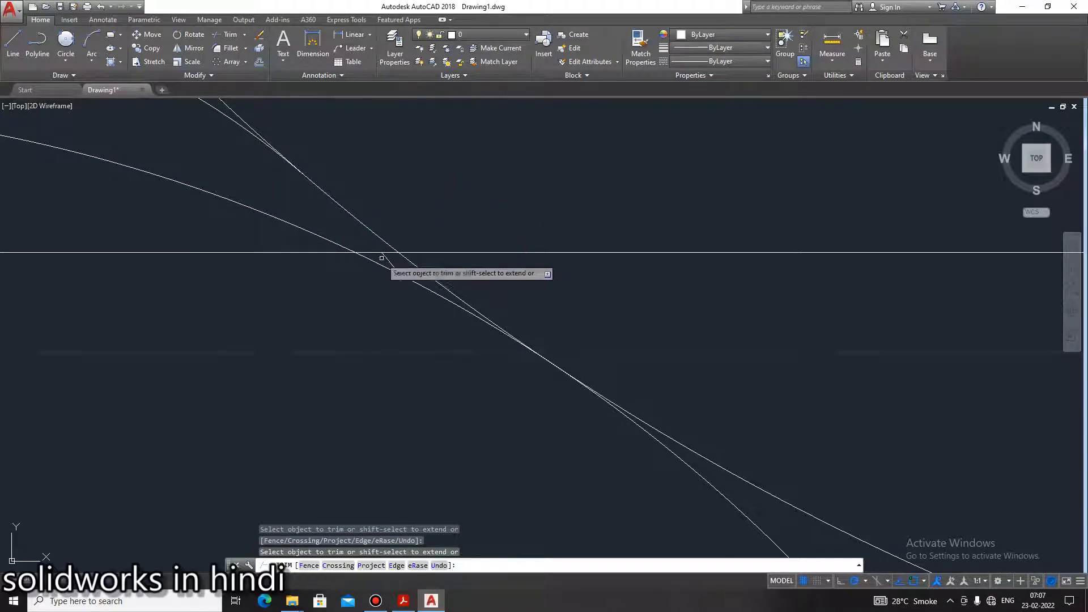
scroll(386, 258, "down", 2)
scroll(390, 263, "up", 2)
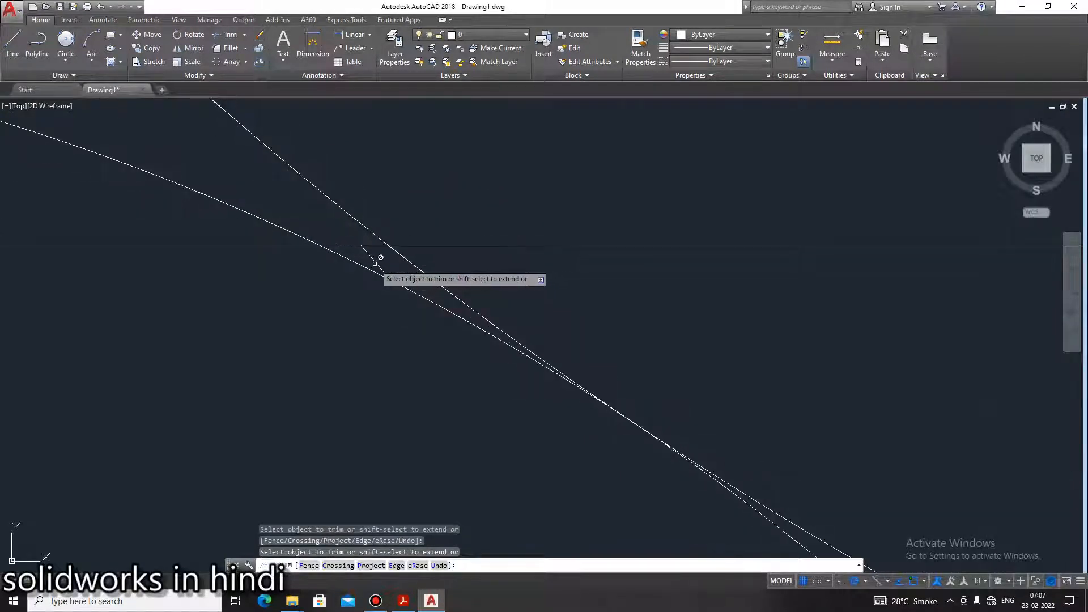
key("Escape")
left_click(377, 262)
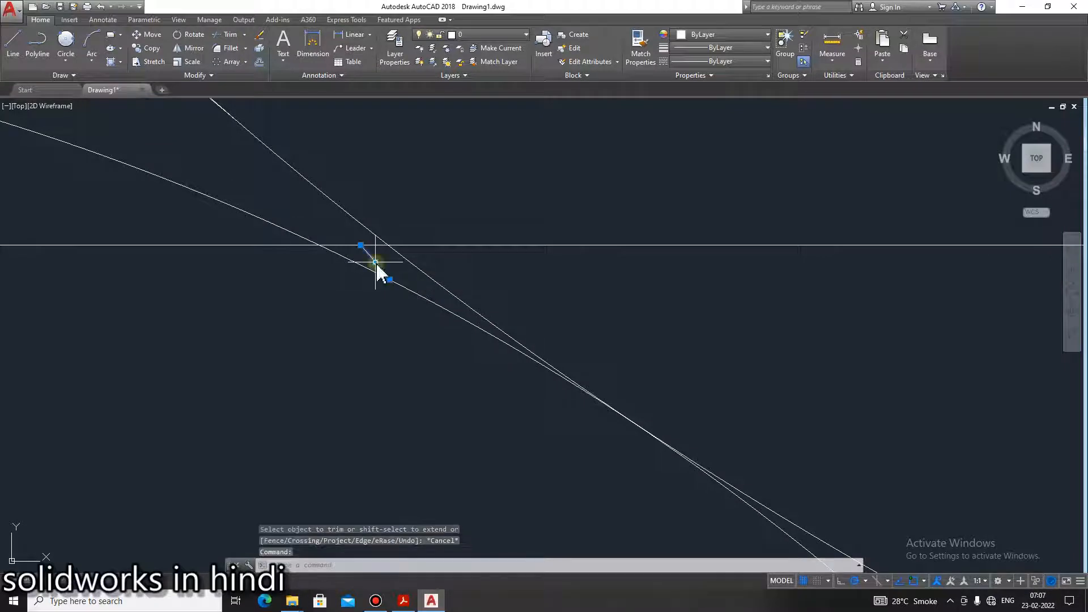
type("e")
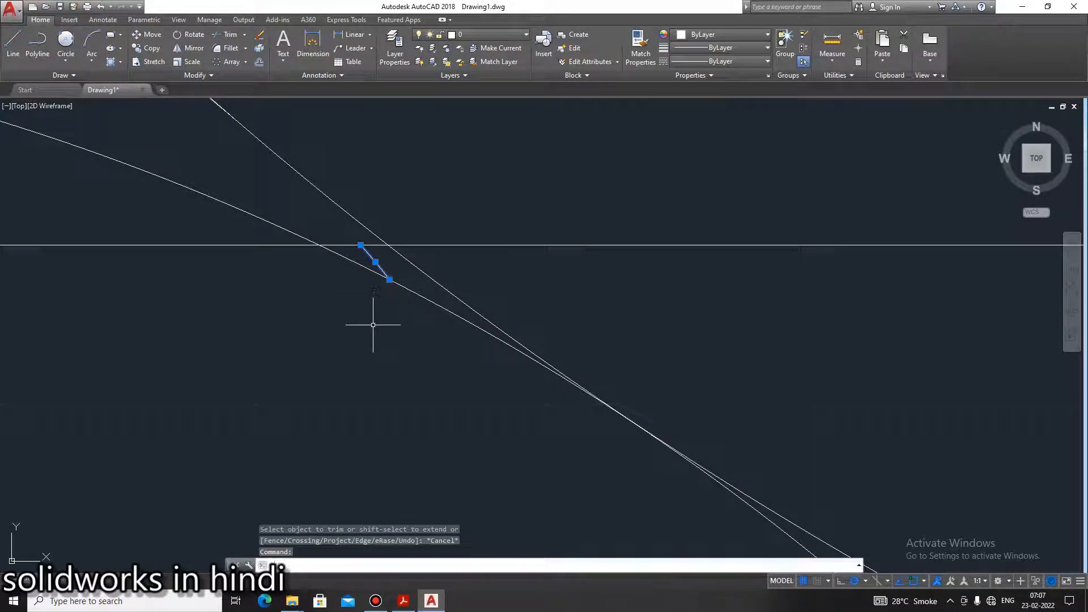
key("Escape")
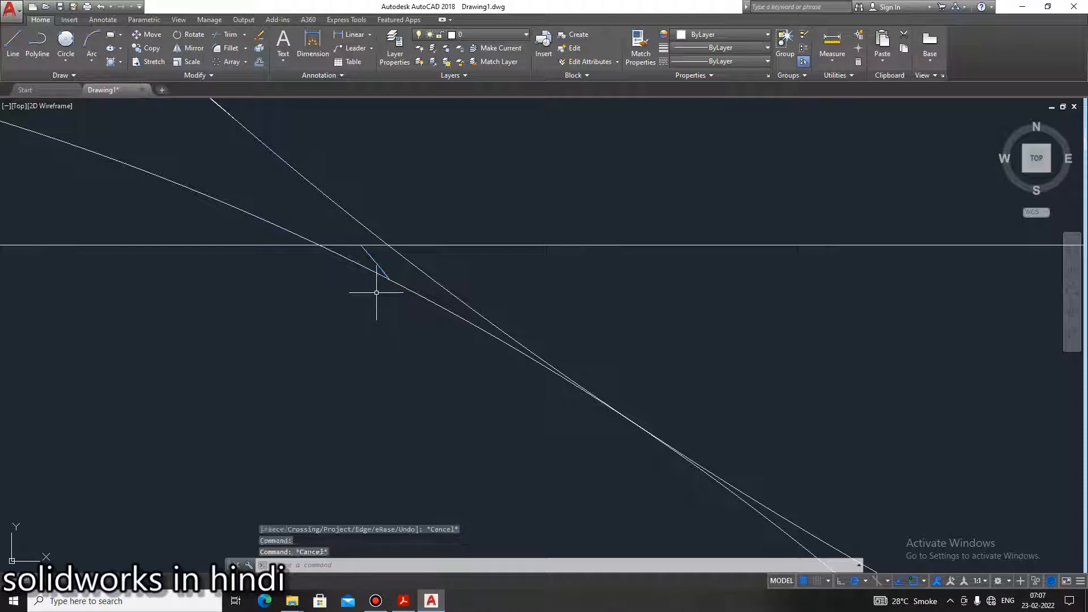
left_click(368, 257)
key("Delete")
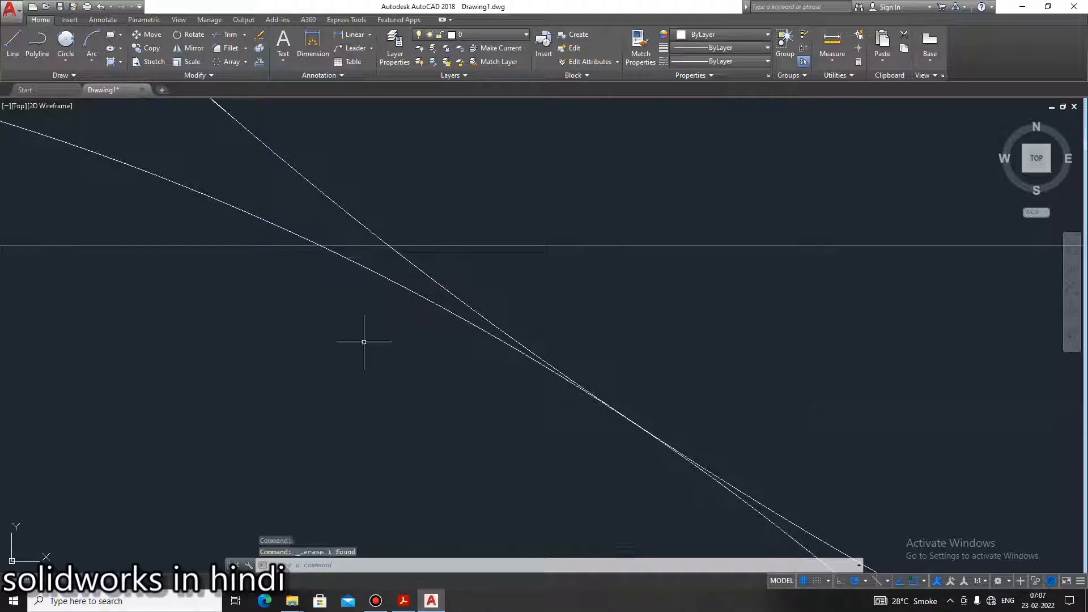
Trim the radius 20 circle's upper portion between the radius 10 arc and its tangency with the large central circle
left_click(223, 49)
key("Escape")
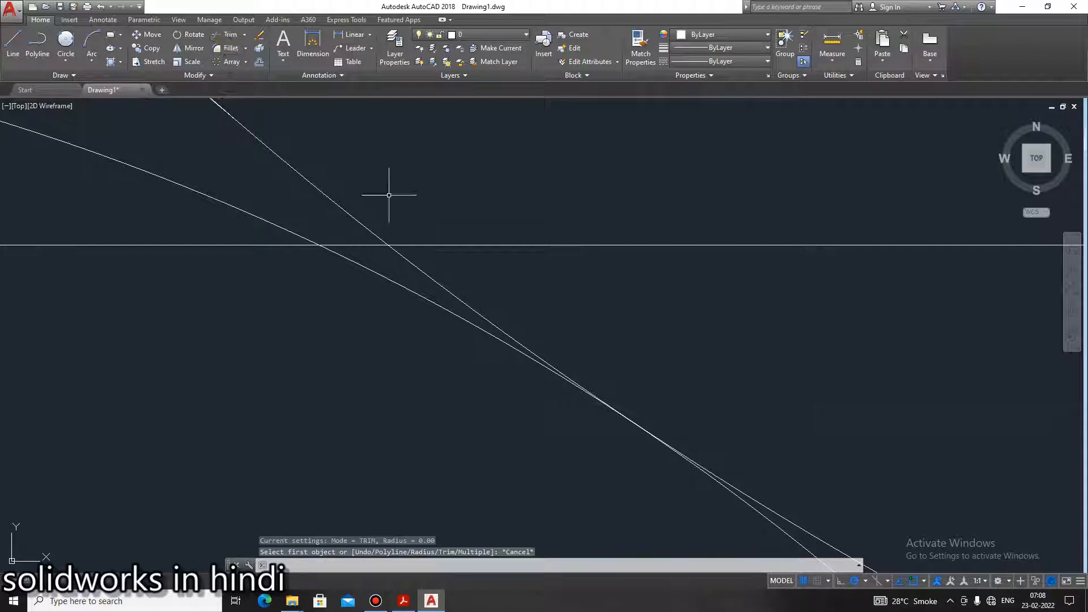
left_click(228, 34)
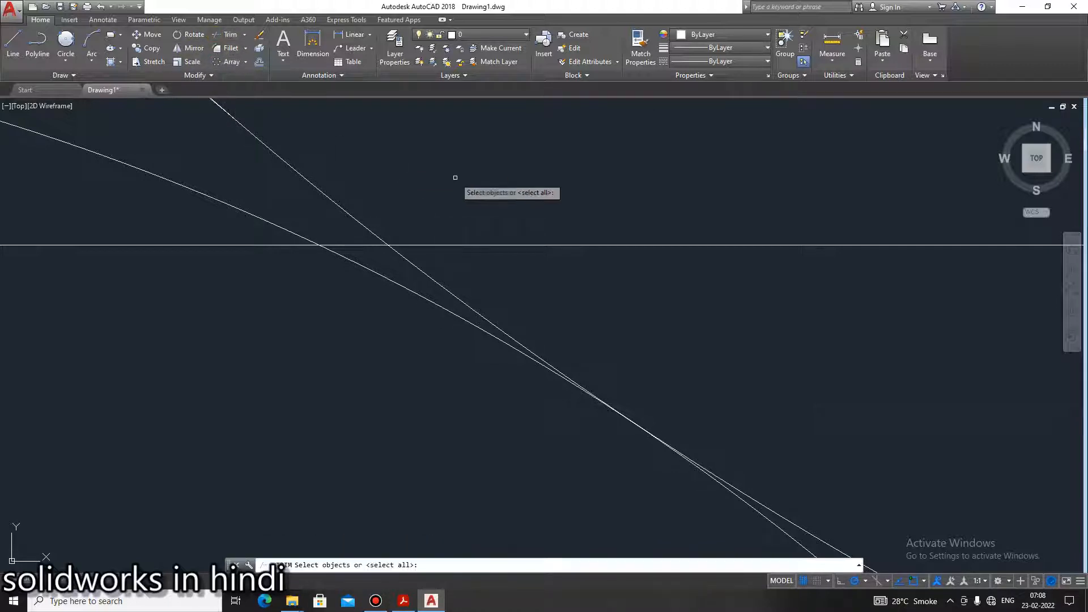
key("Return")
scroll(331, 403, "down", 5)
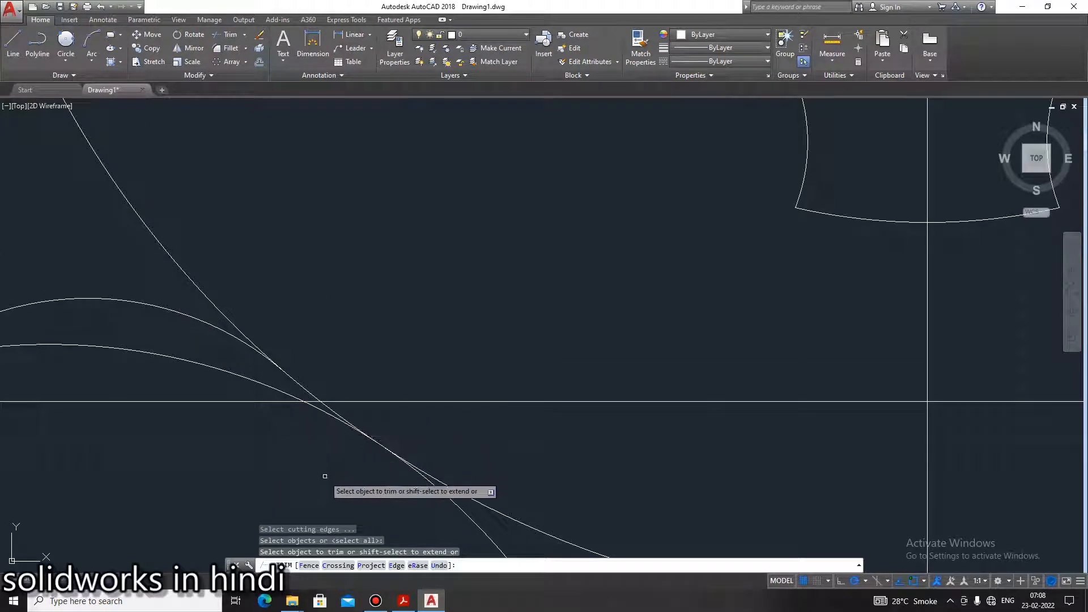
left_click(253, 382)
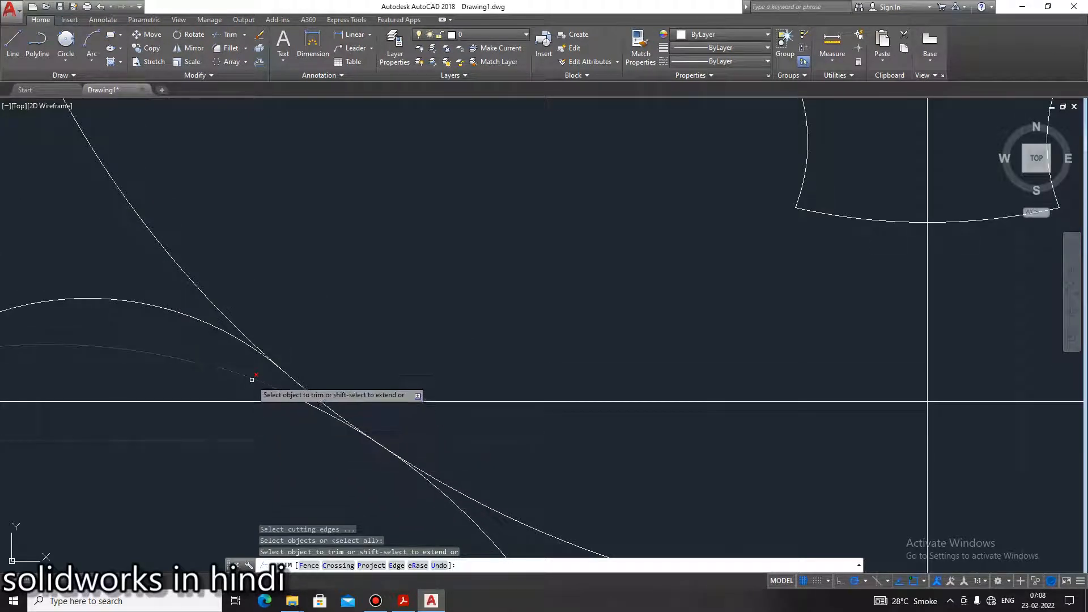
scroll(312, 419, "up", 3)
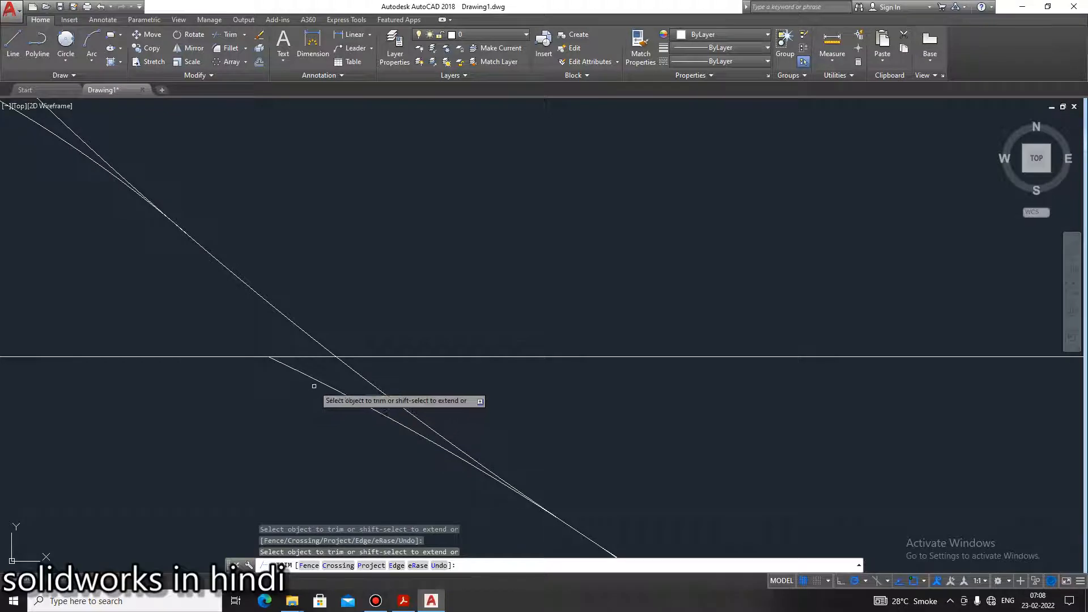
scroll(354, 445, "down", 5)
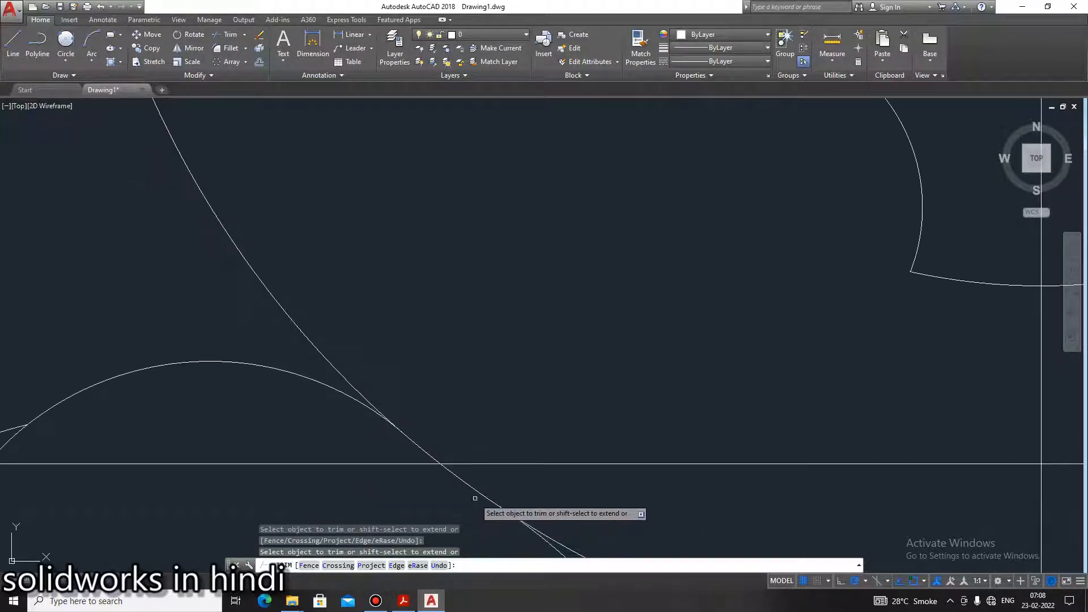
Trim the radius 20 circle's segments from the radius 10 arc across the left boss's ring to its inner circle
middle_click_drag(566, 522, 495, 433)
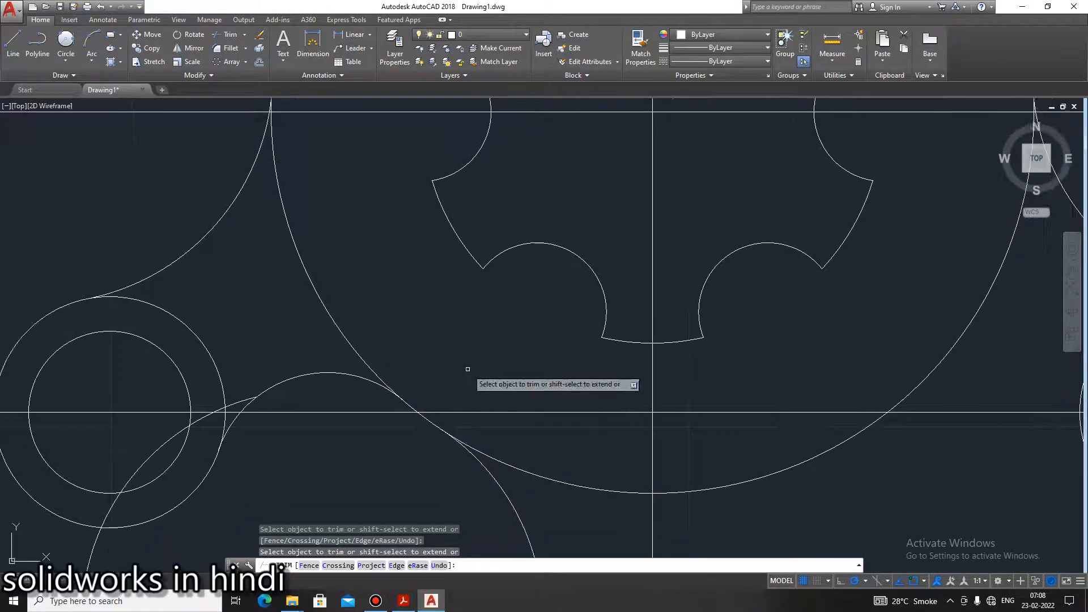
scroll(308, 484, "down", 2)
scroll(290, 477, "up", 5)
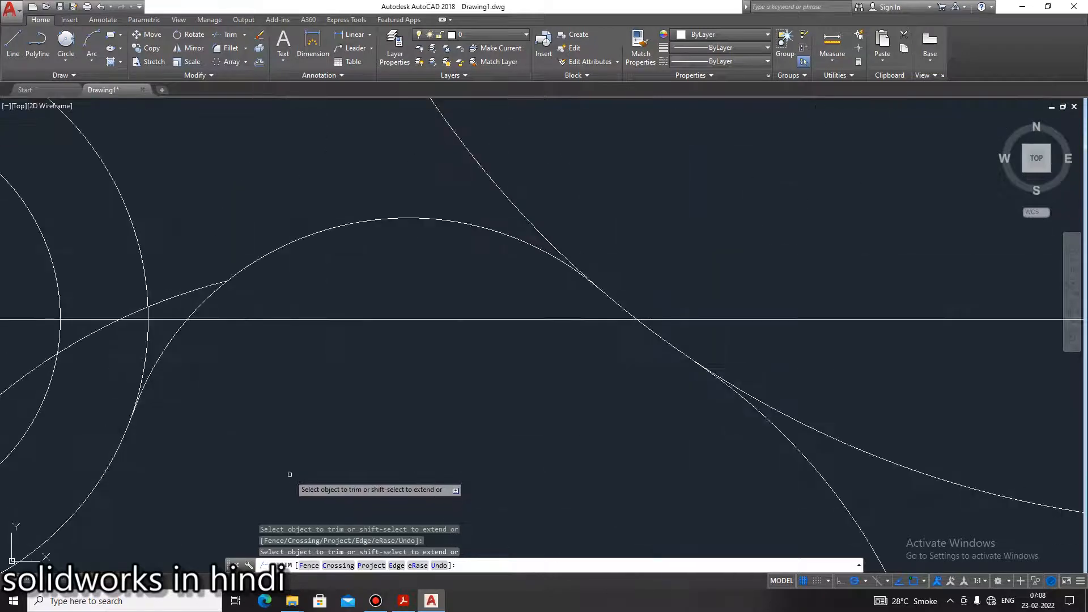
left_click(177, 297)
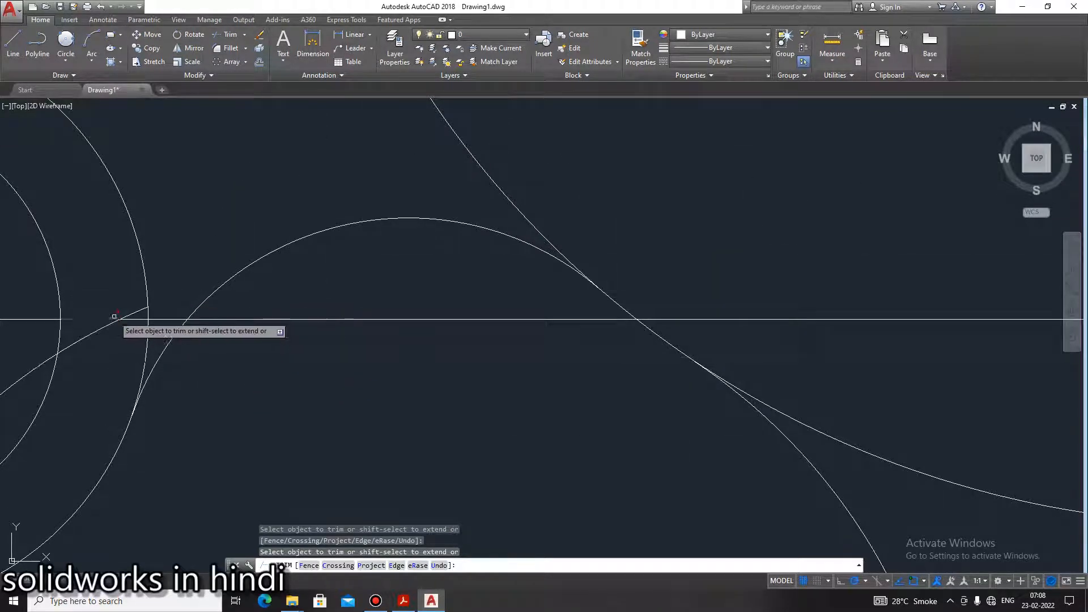
left_click(95, 333)
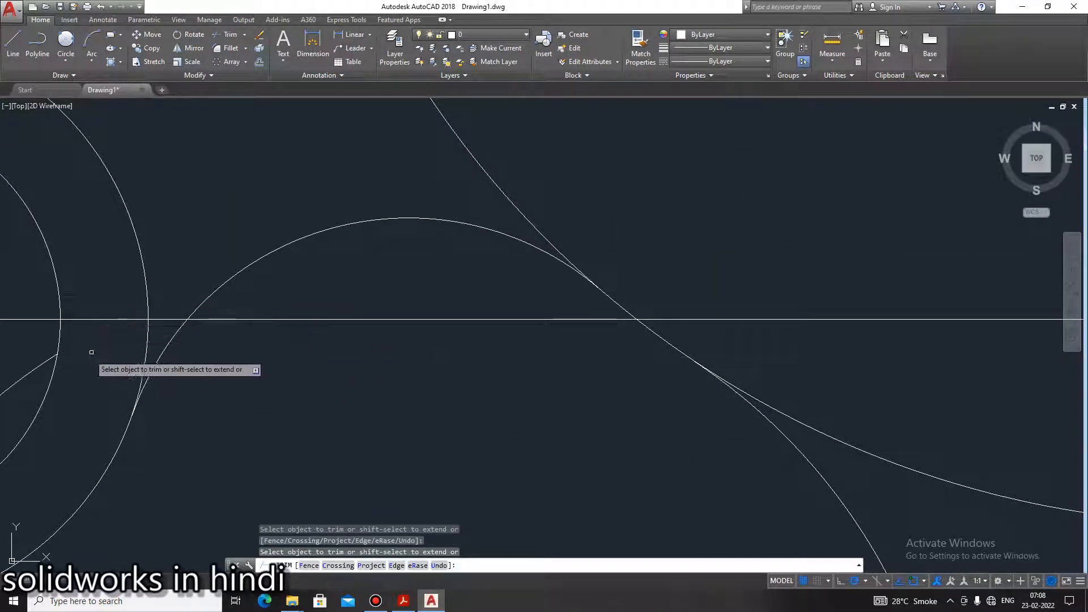
Trim the radius 20 circle's outer portion below the left boss and its stub beyond the tangency with the bottom boss
scroll(51, 400, "down", 3)
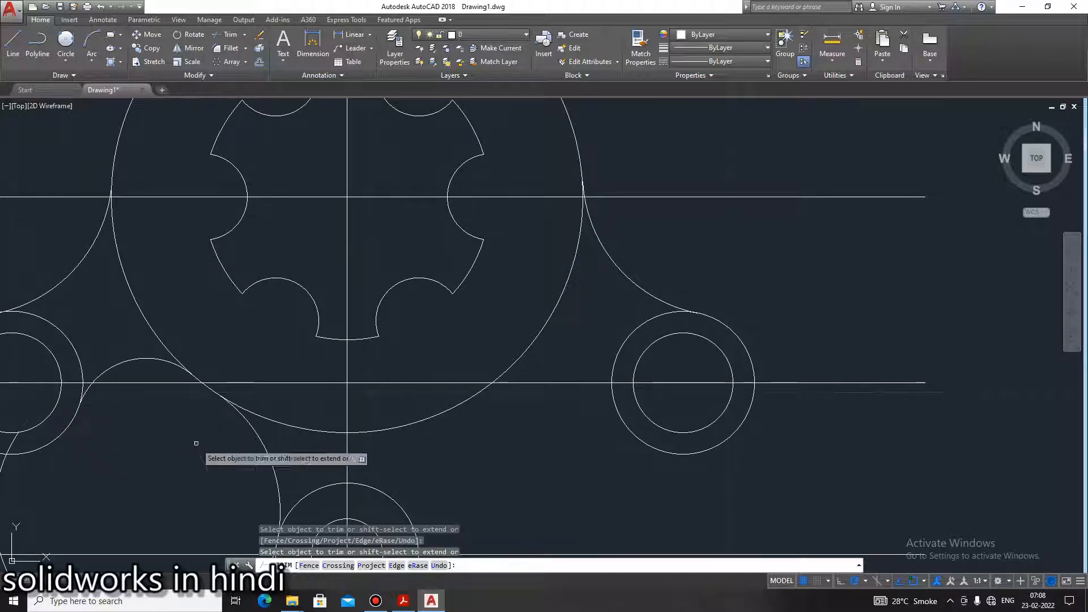
middle_click_drag(414, 426, 669, 257)
left_click(240, 341)
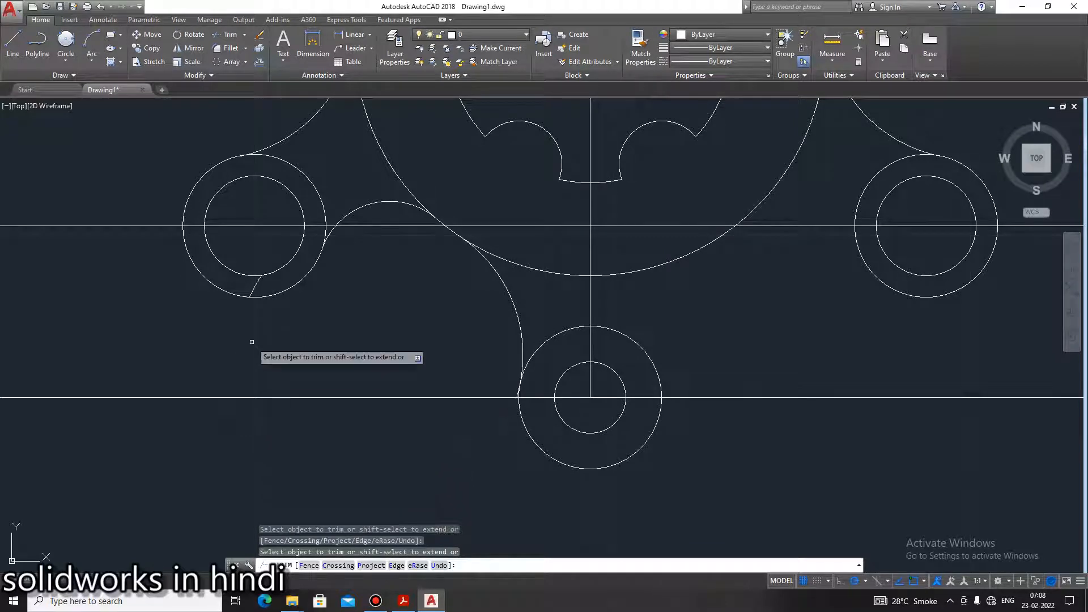
scroll(256, 284, "up", 4)
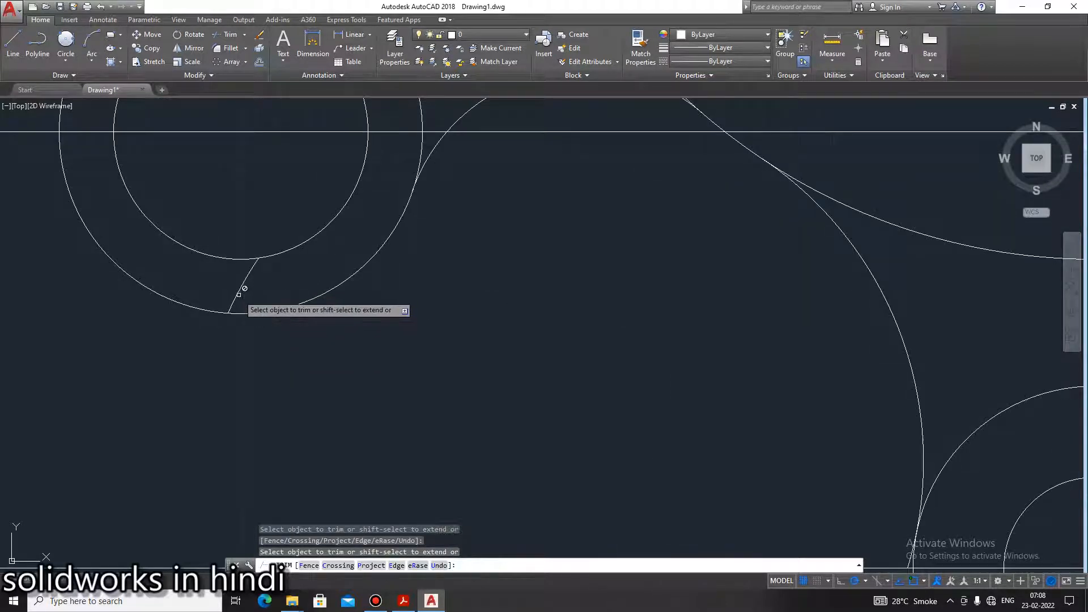
scroll(846, 519, "down", 4)
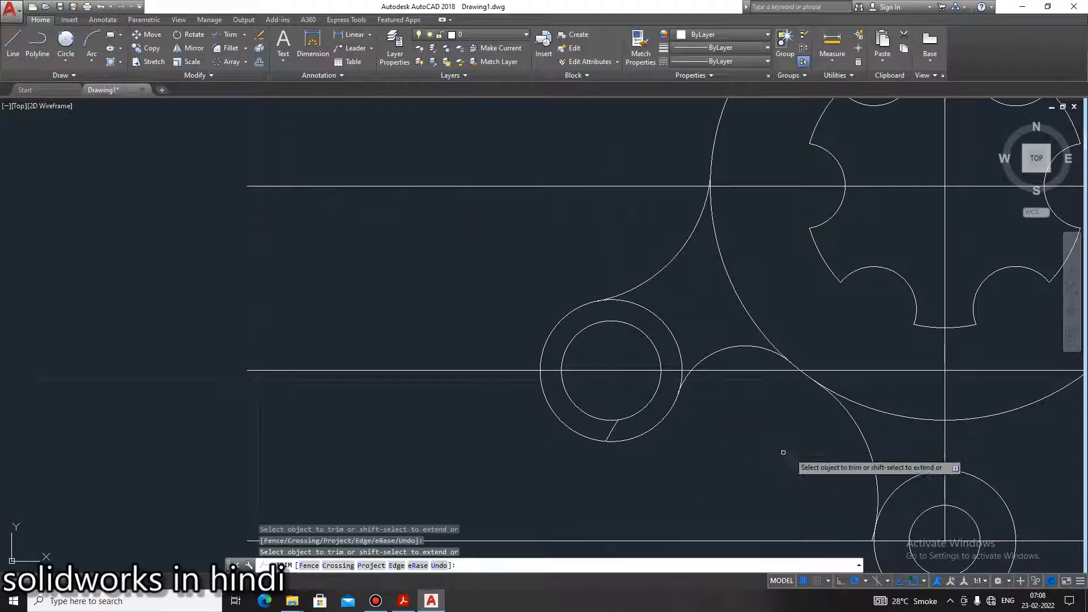
middle_click_drag(835, 445, 592, 336)
scroll(643, 426, "up", 6)
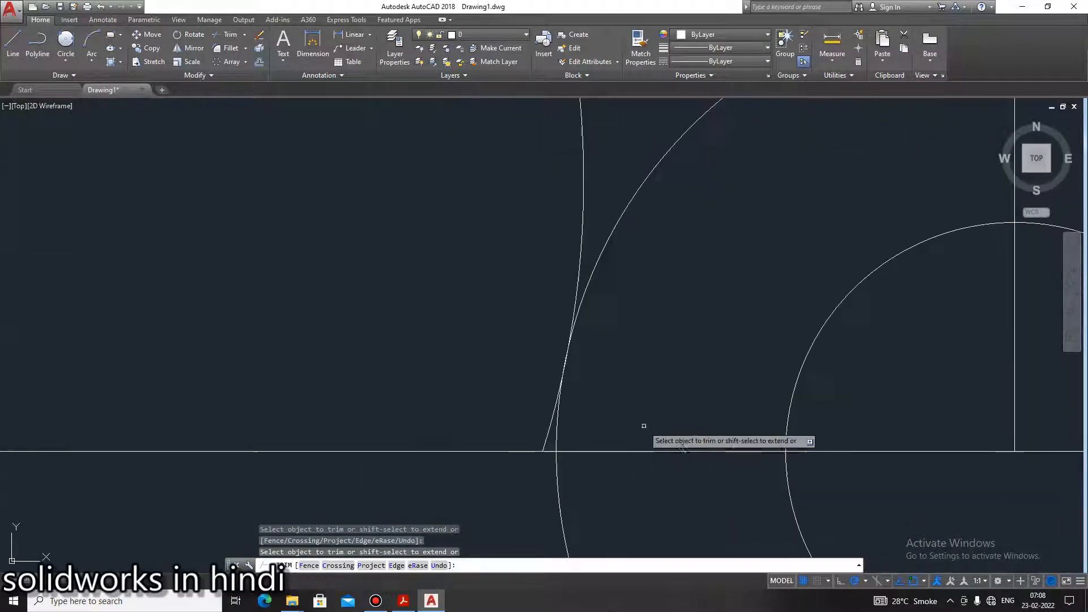
left_click(546, 437)
key("Escape")
Erase the leftover radius 20 circle fragment between the left boss's inner and outer circles
scroll(680, 496, "down", 6)
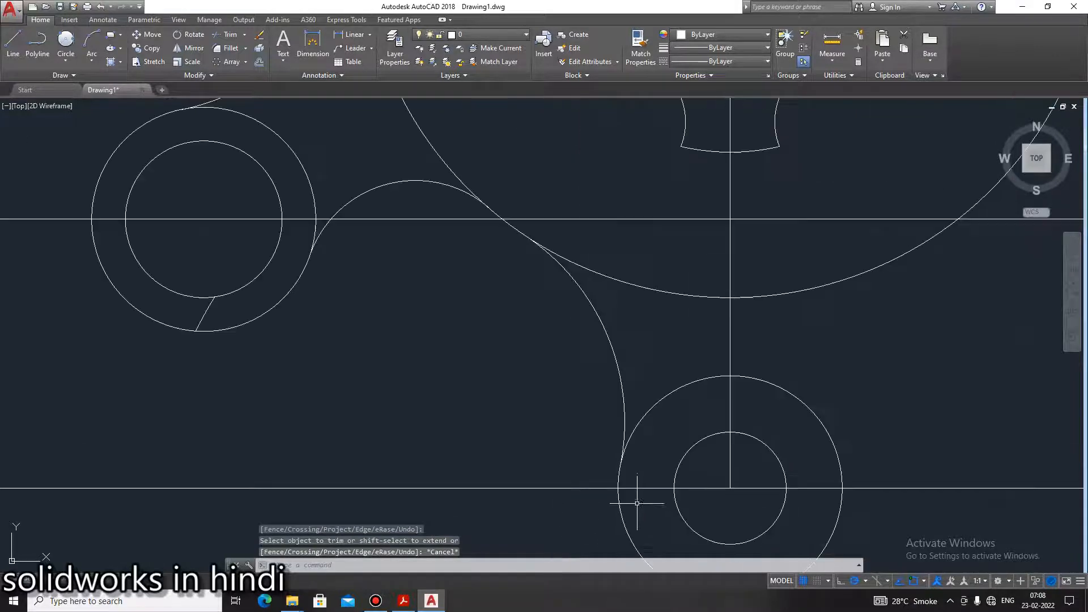
scroll(433, 399, "up", 4)
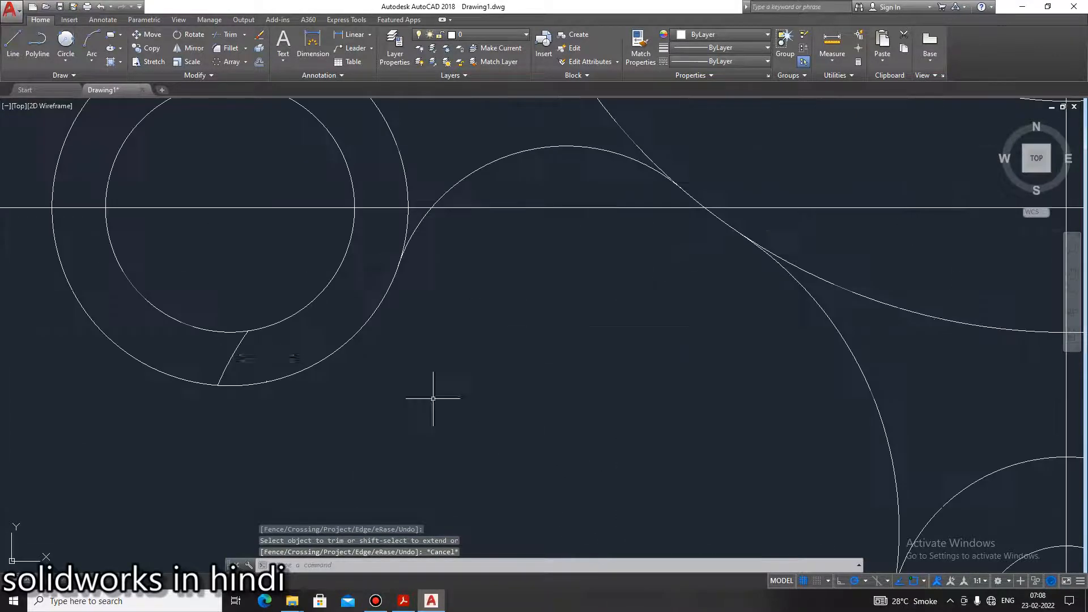
left_click(236, 342)
key("Delete")
scroll(808, 441, "down", 4)
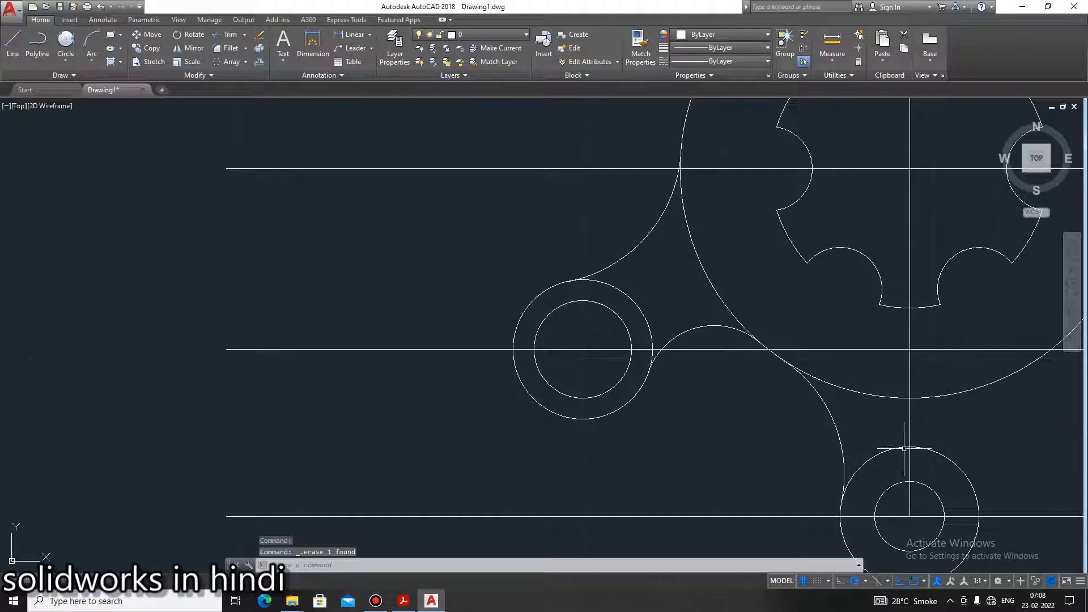
Mirror the radius 10 and radius 20 blend arcs beside the left boss about the bracket's vertical centerline, keeping the source arcs
scroll(904, 448, "down", 3)
scroll(974, 417, "down", 2)
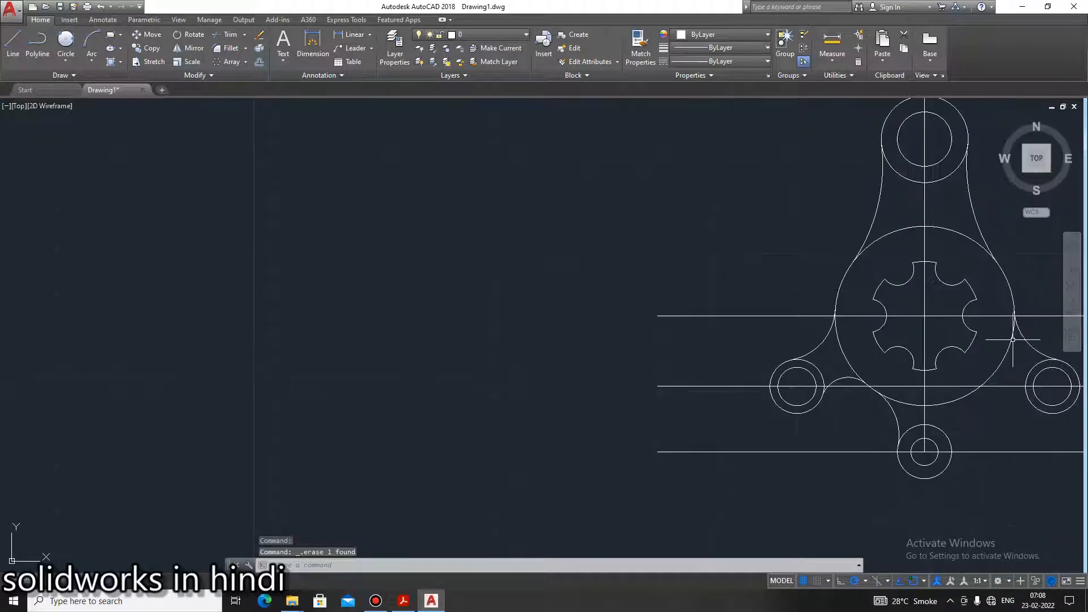
mouse_move(1019, 291)
middle_mouse_down()
mouse_move(775, 277)
mouse_move(710, 316)
middle_mouse_up()
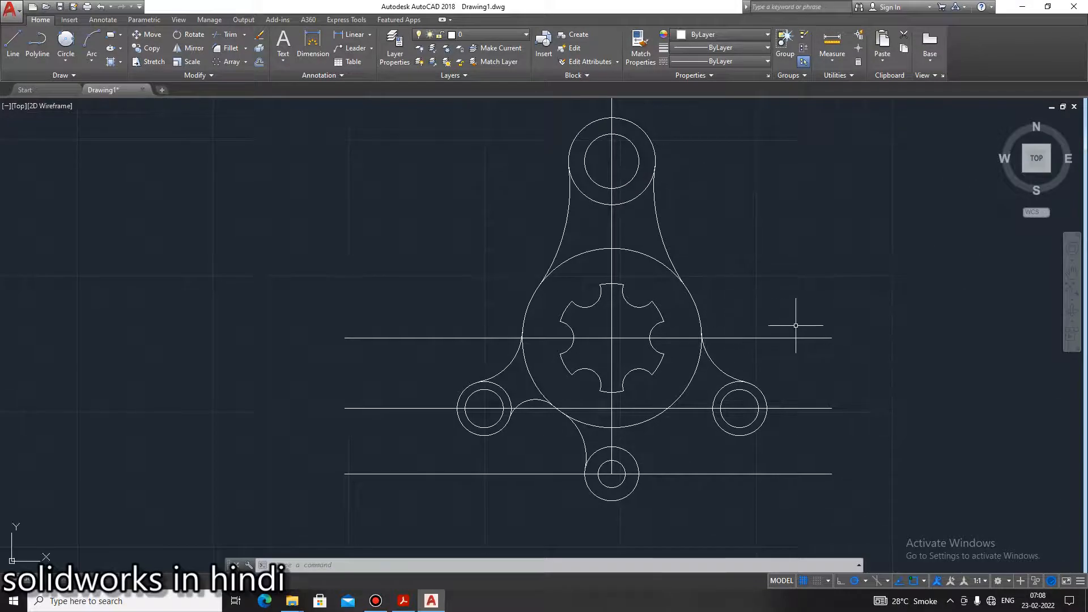
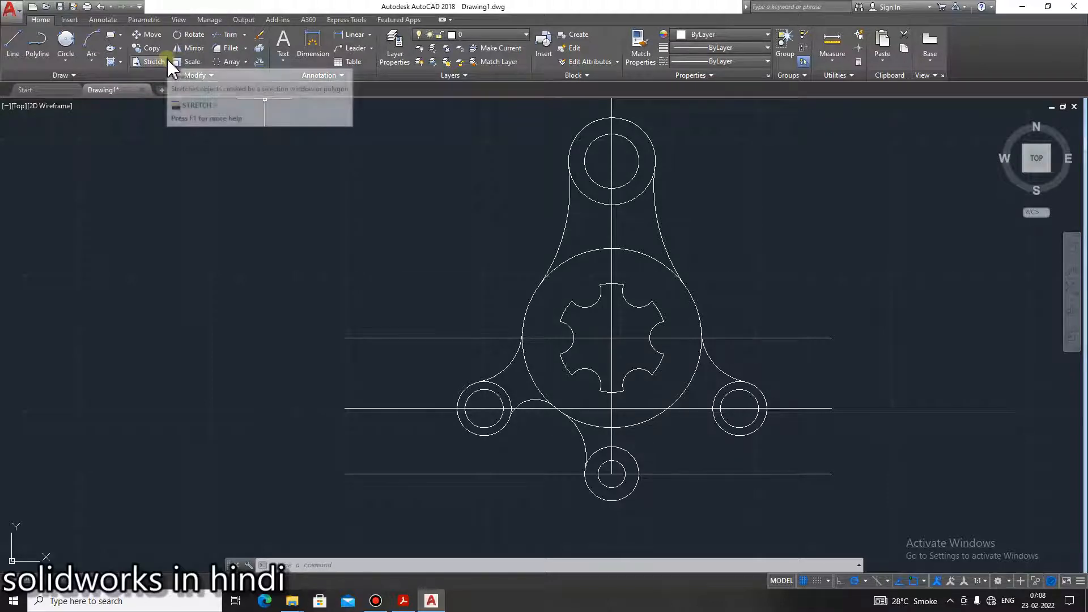
left_click(190, 49)
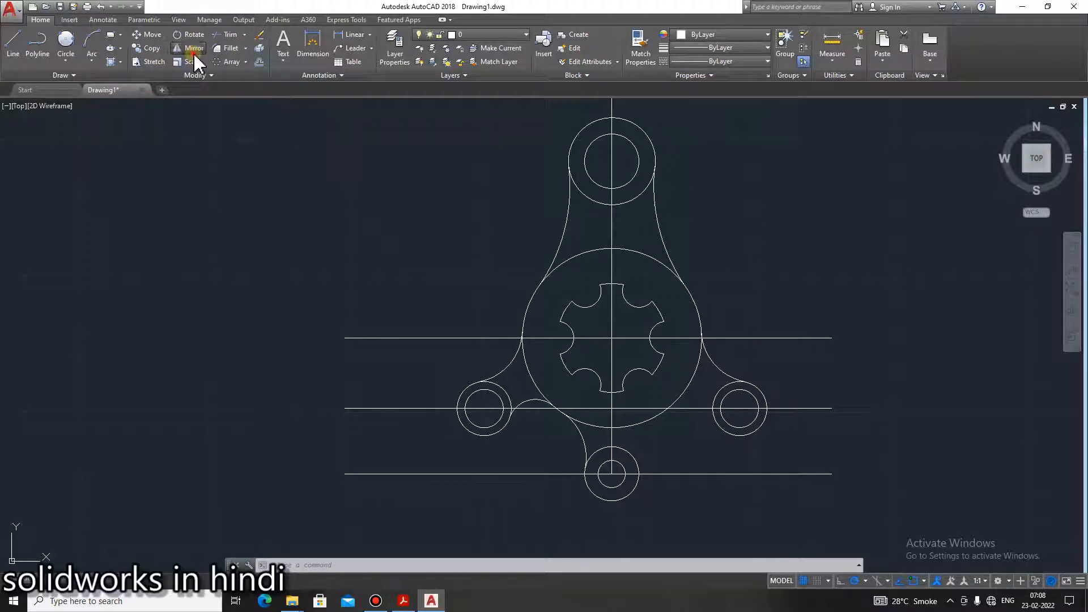
left_click(527, 401)
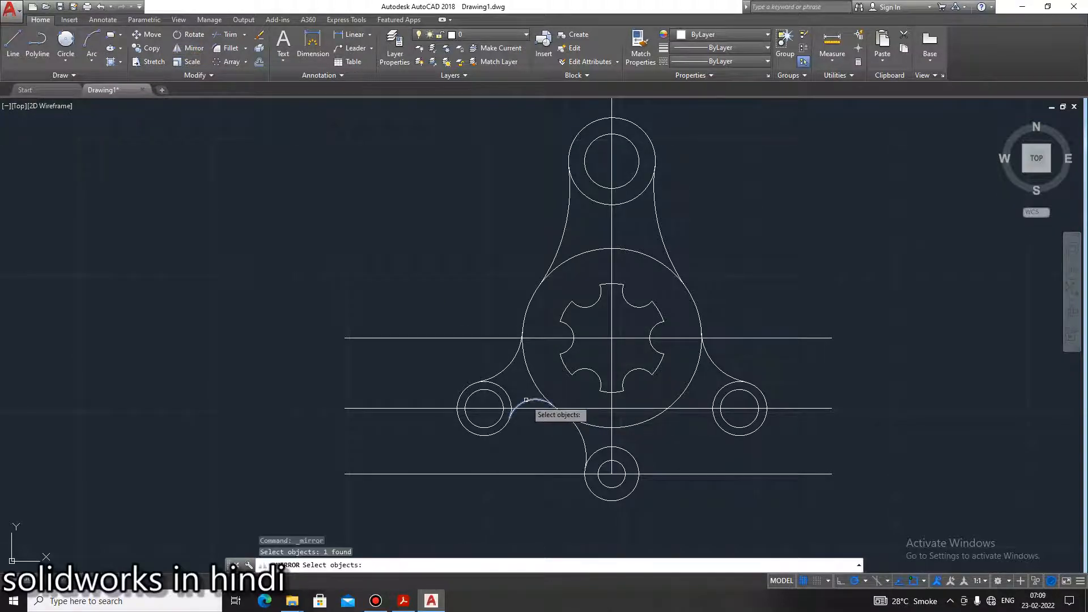
left_click(581, 436)
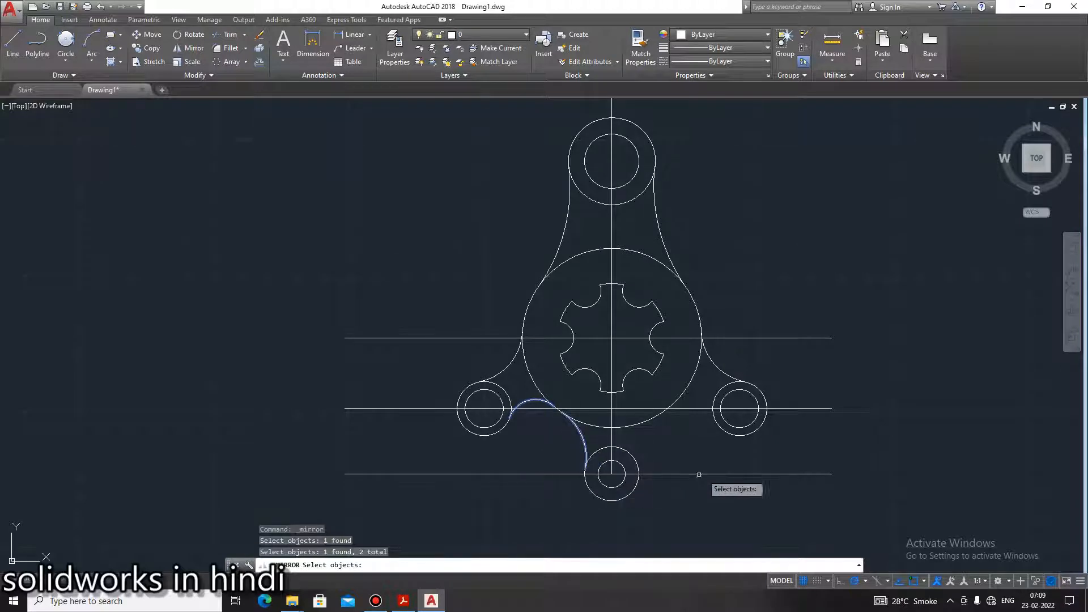
key("Return")
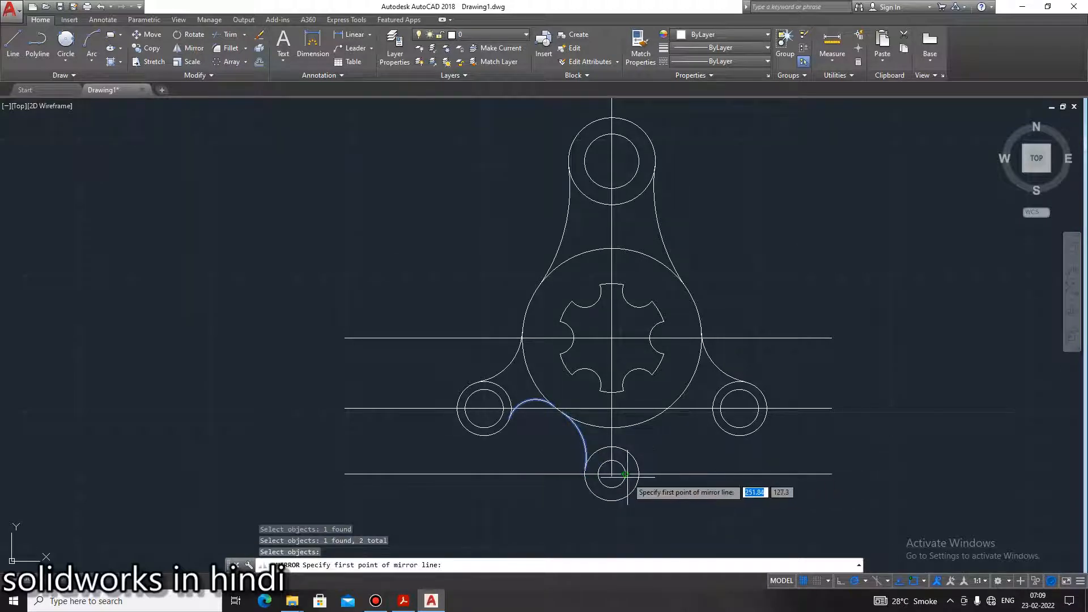
left_click(611, 473)
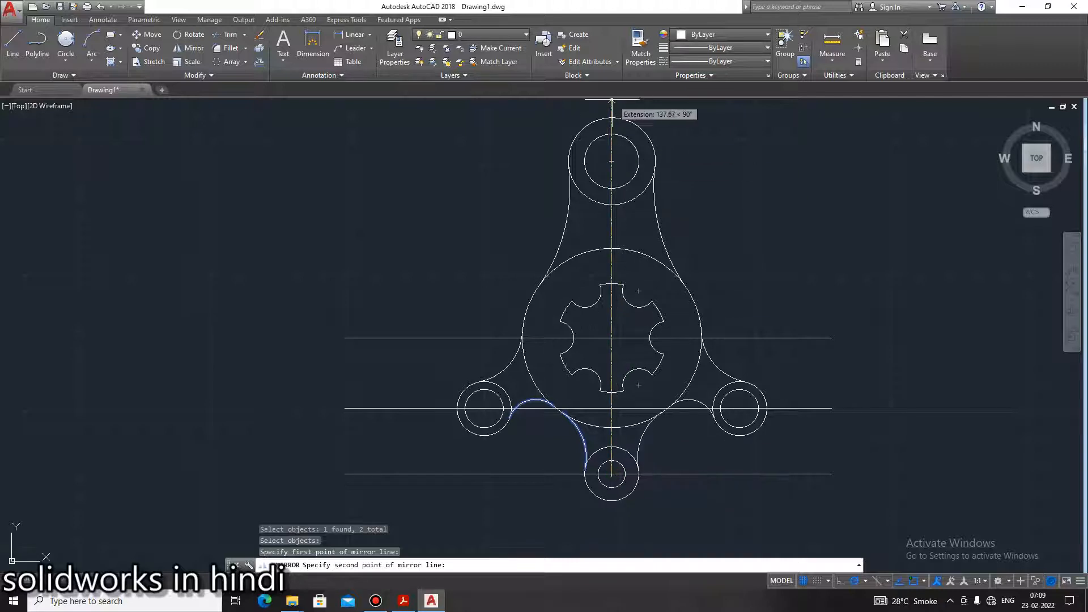
scroll(611, 160, "up", 4)
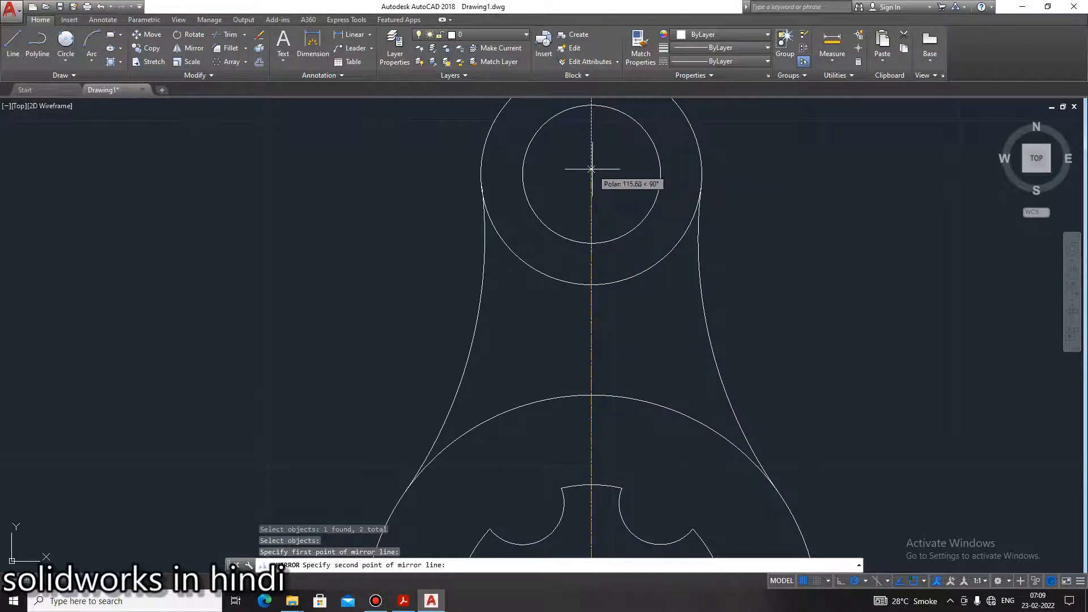
left_click(592, 174)
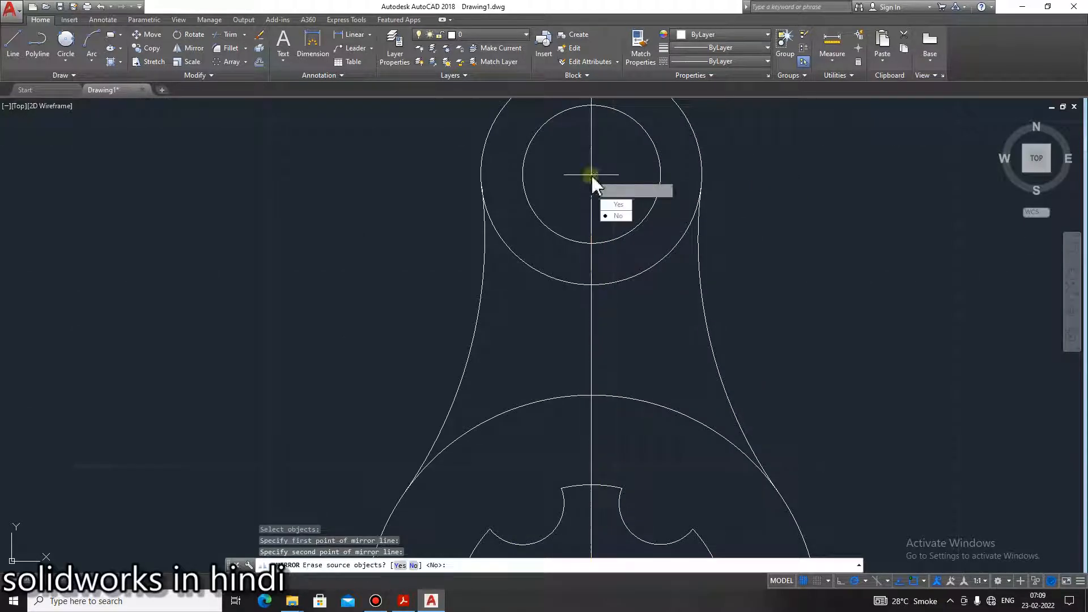
left_click(617, 218)
scroll(821, 391, "down", 4)
scroll(862, 491, "up", 2)
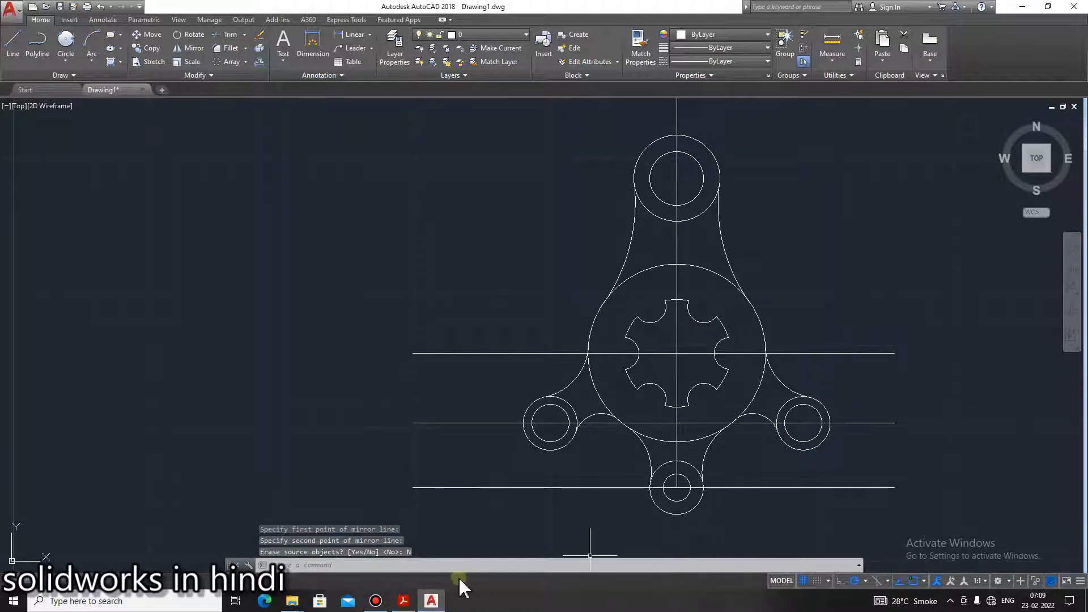
left_click(520, 353)
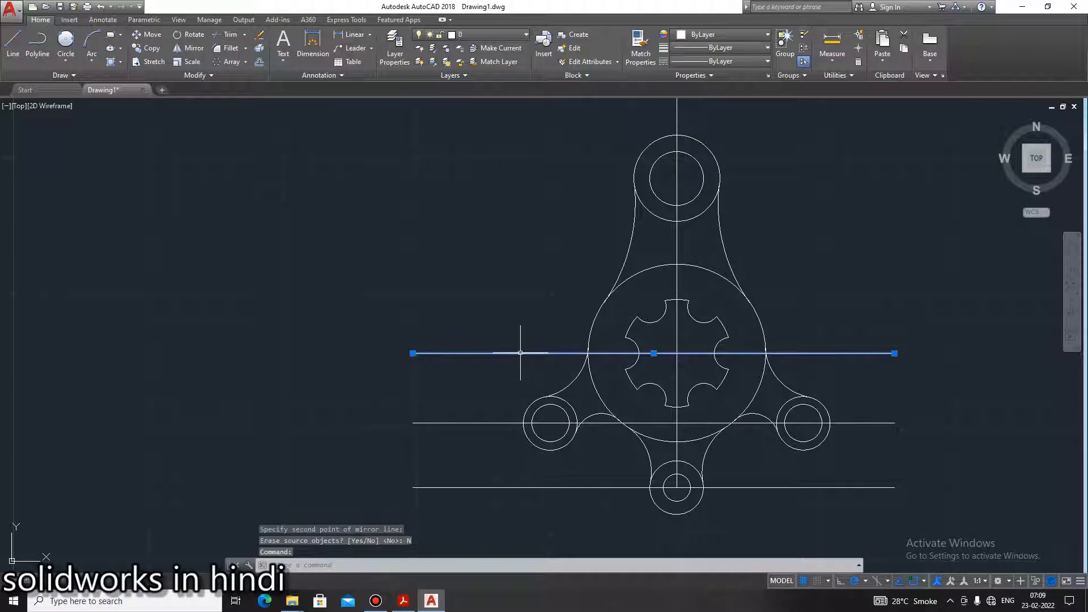
key("Return")
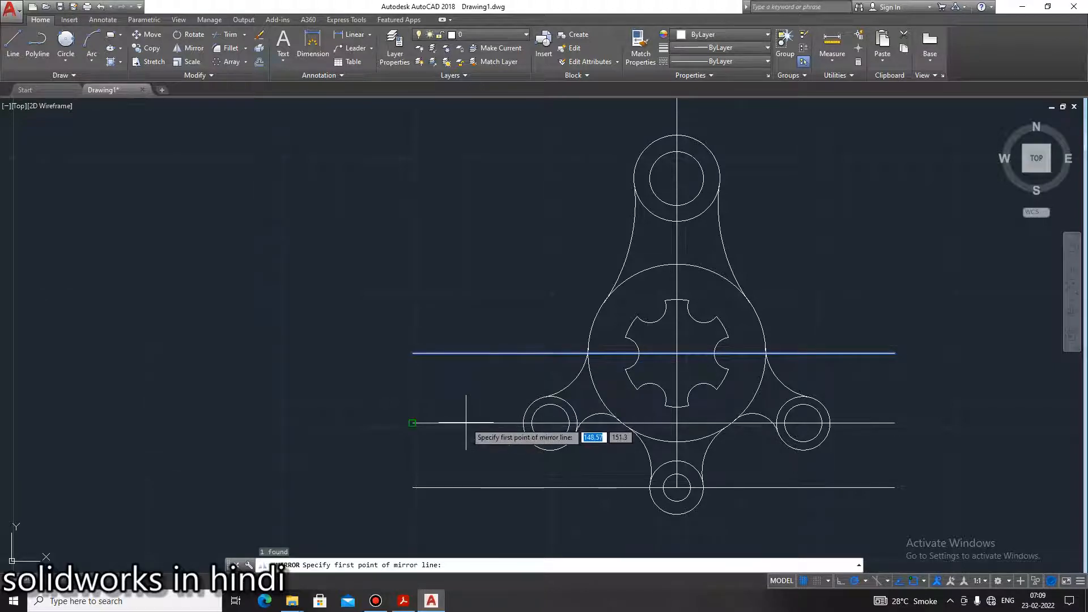
left_click(441, 423)
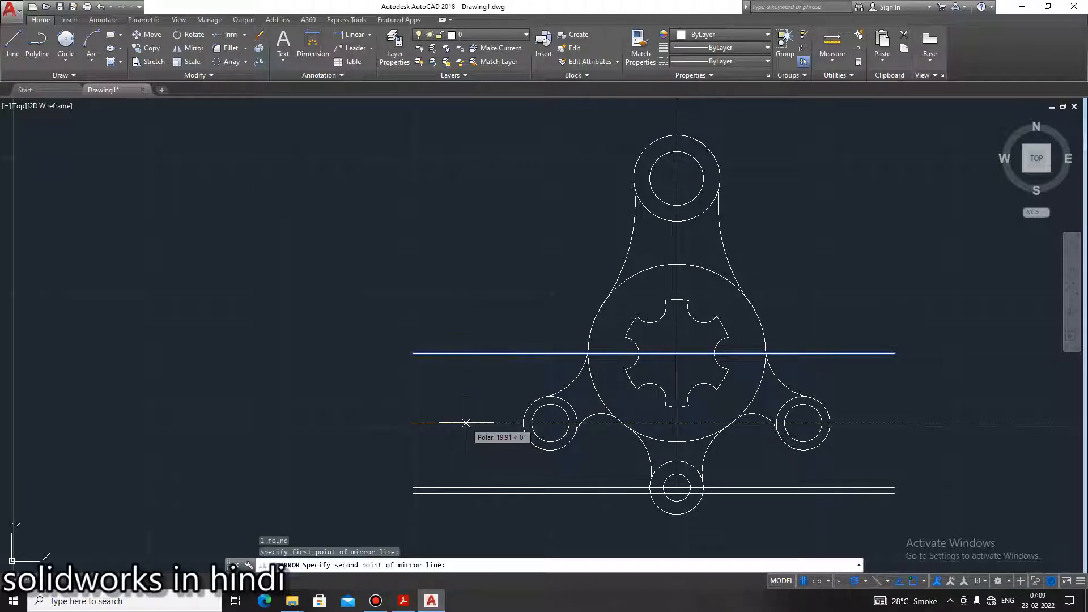
key("Escape")
key("Escape")
Erase the three horizontal construction lines through the central circle, the side bosses and the bottom boss
left_click(491, 354)
key("Delete")
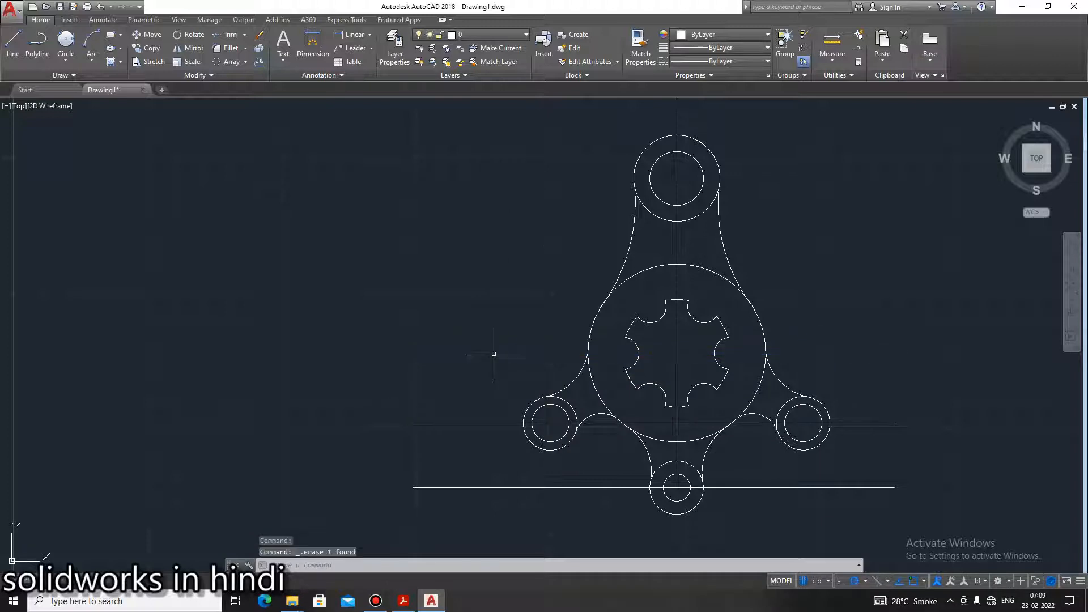
left_click(479, 423)
key("Delete")
left_click(475, 486)
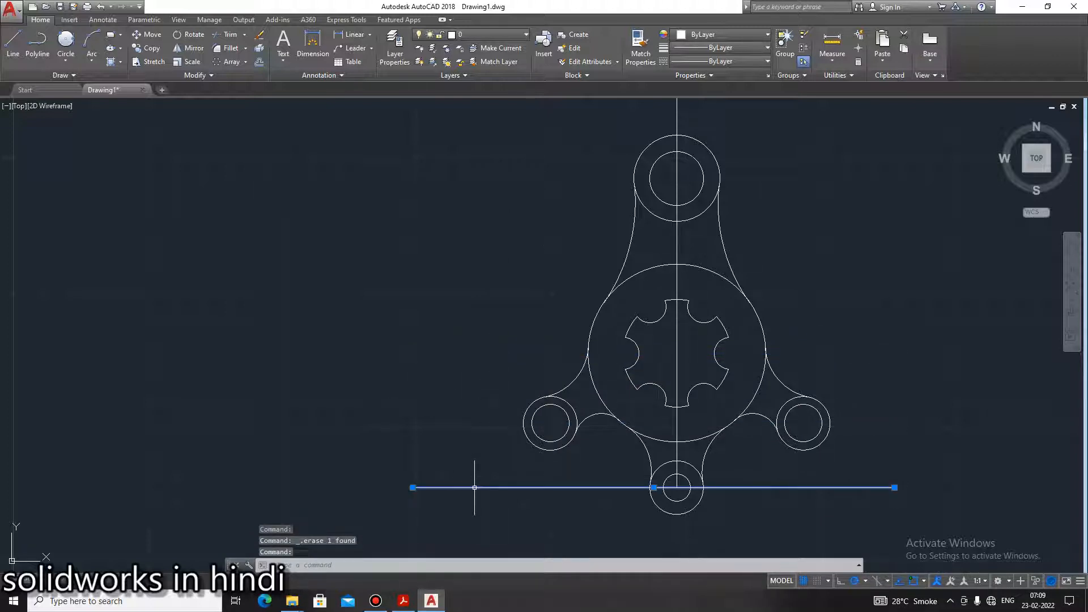
key("Delete")
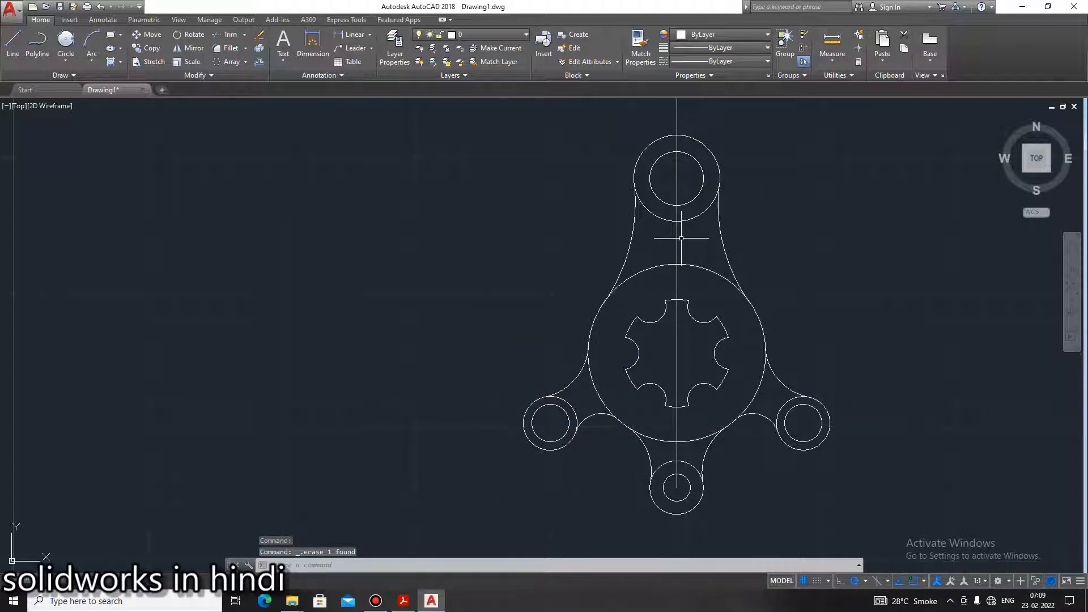
Check the bracket's centerlines in the PDF and set AutoCAD's current object colour to yellow 248,215,49
left_click(413, 602)
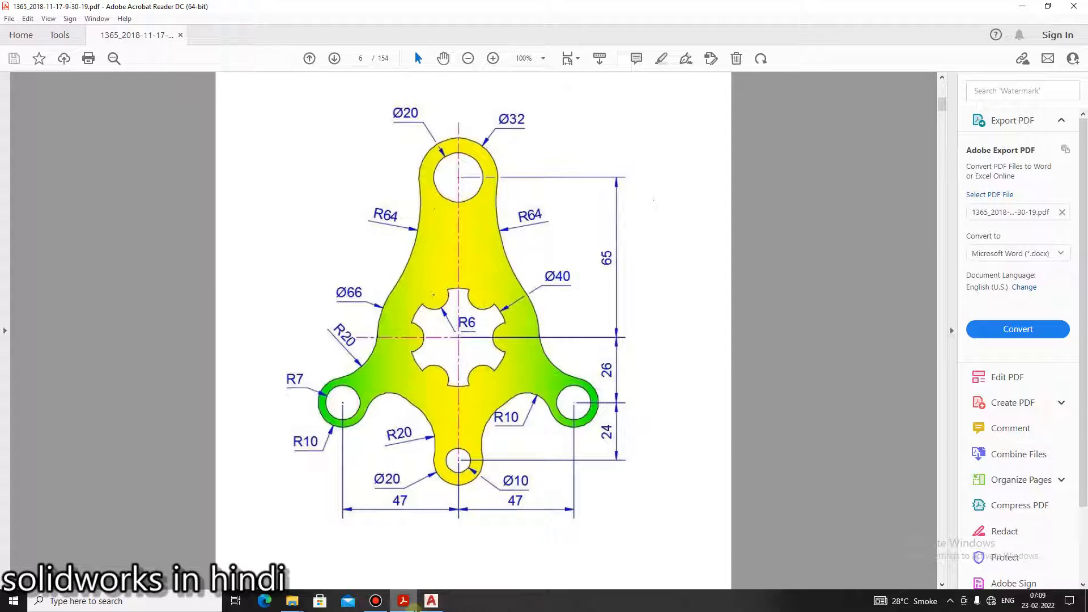
left_click(431, 600)
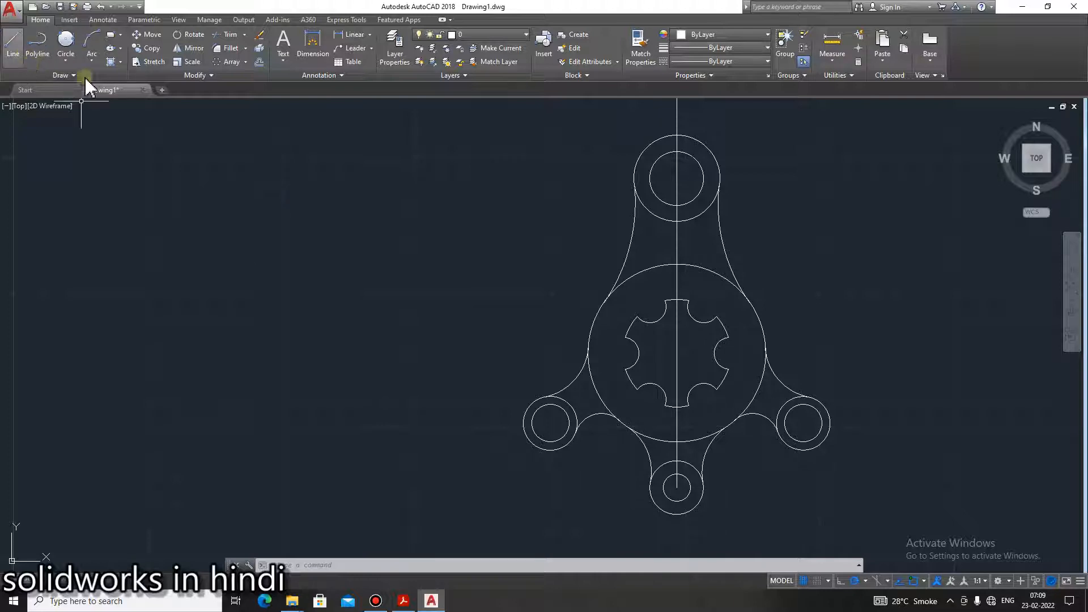
left_click(749, 35)
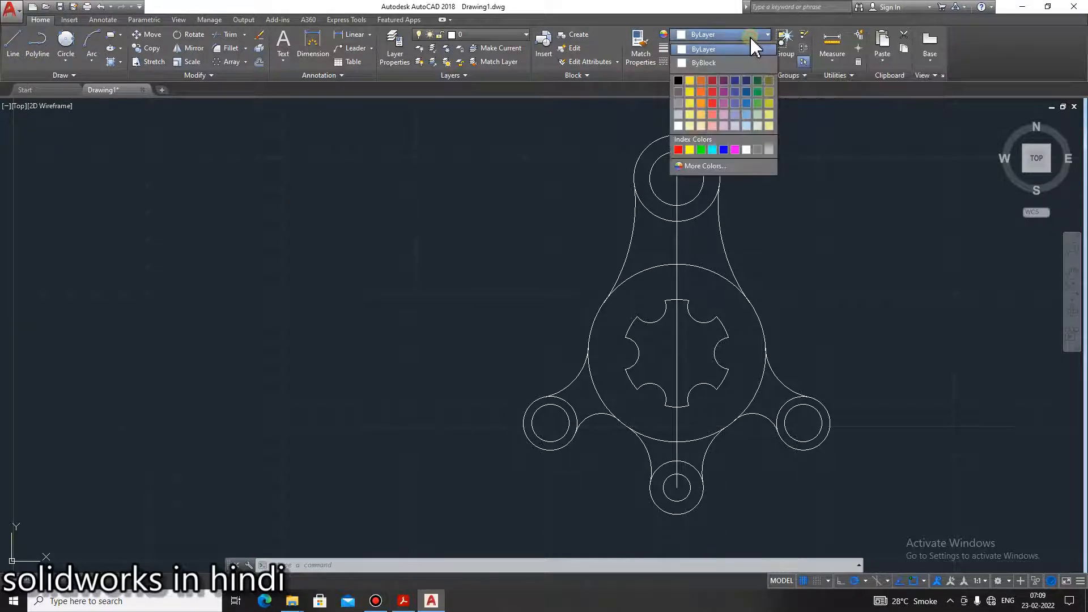
left_click(690, 80)
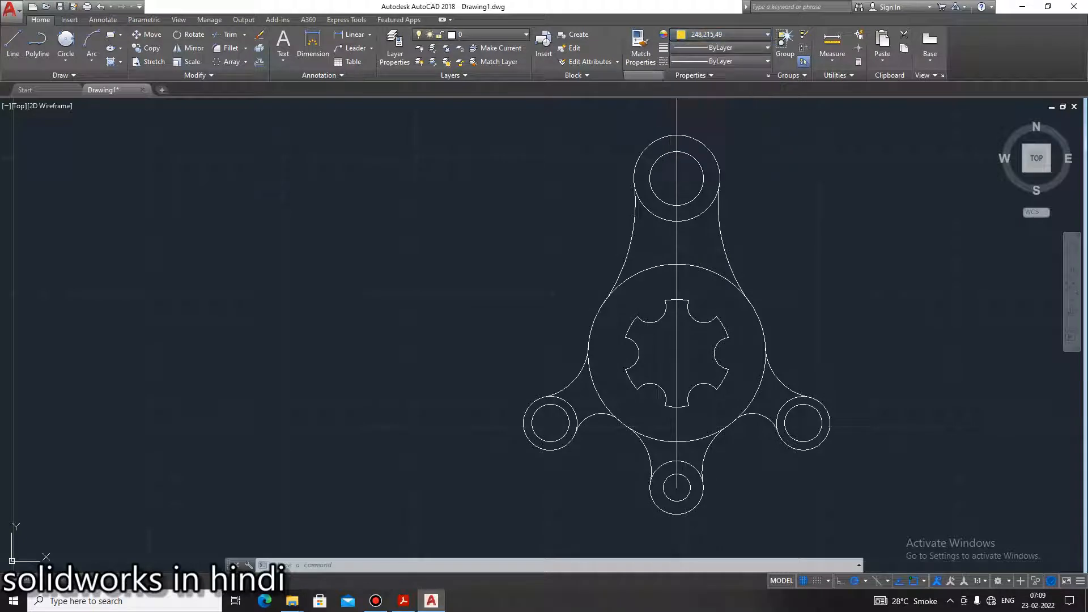
Load the CENTER linetype from acadiso.lin into the drawing and close the Linetype Manager
left_click(711, 50)
left_click(709, 60)
left_click(708, 60)
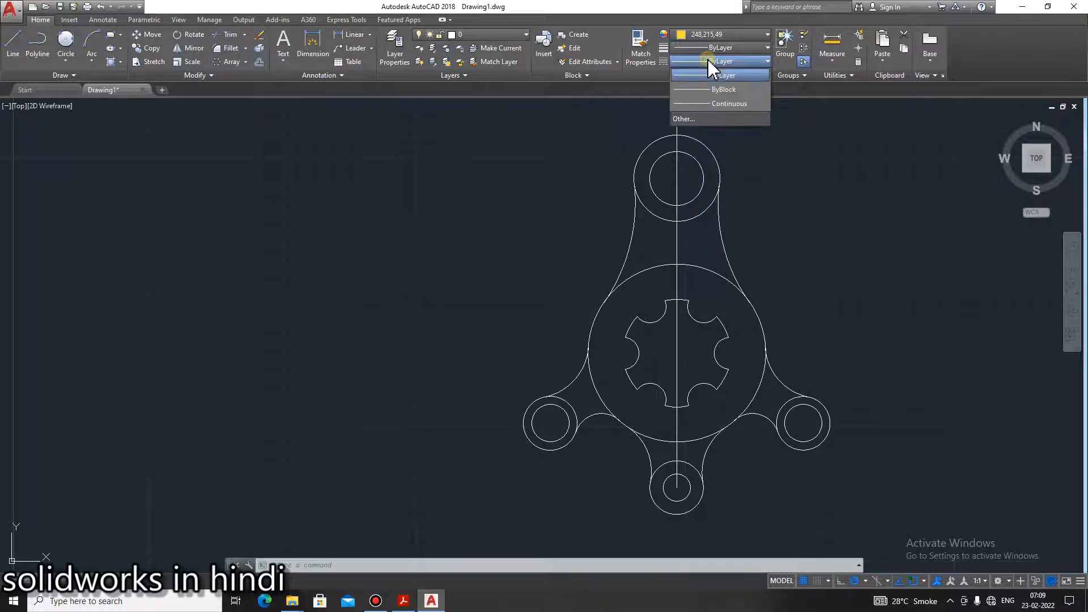
left_click(696, 109)
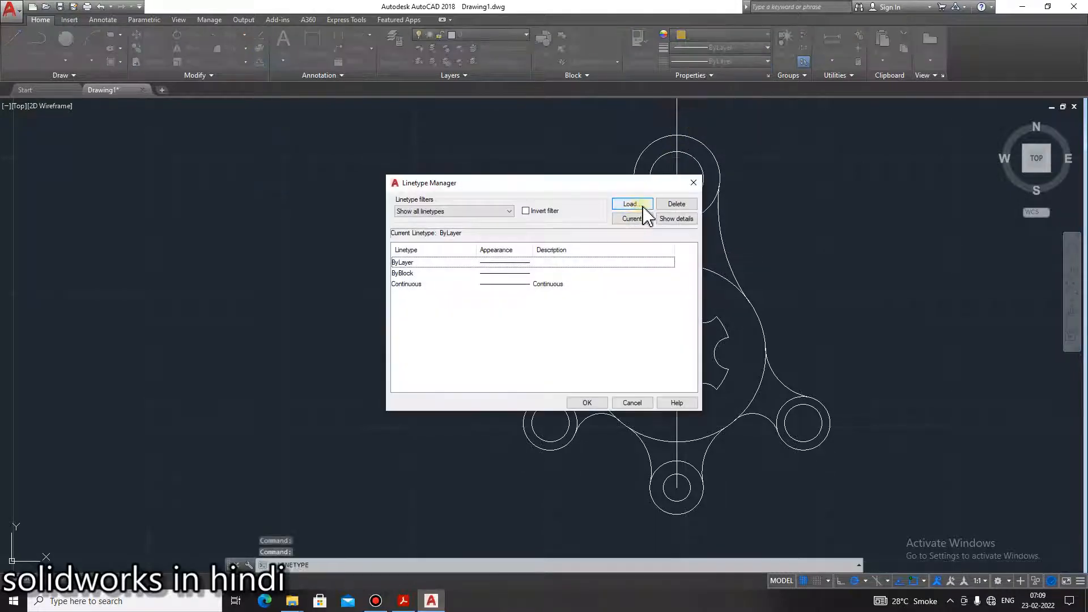
left_click(642, 205)
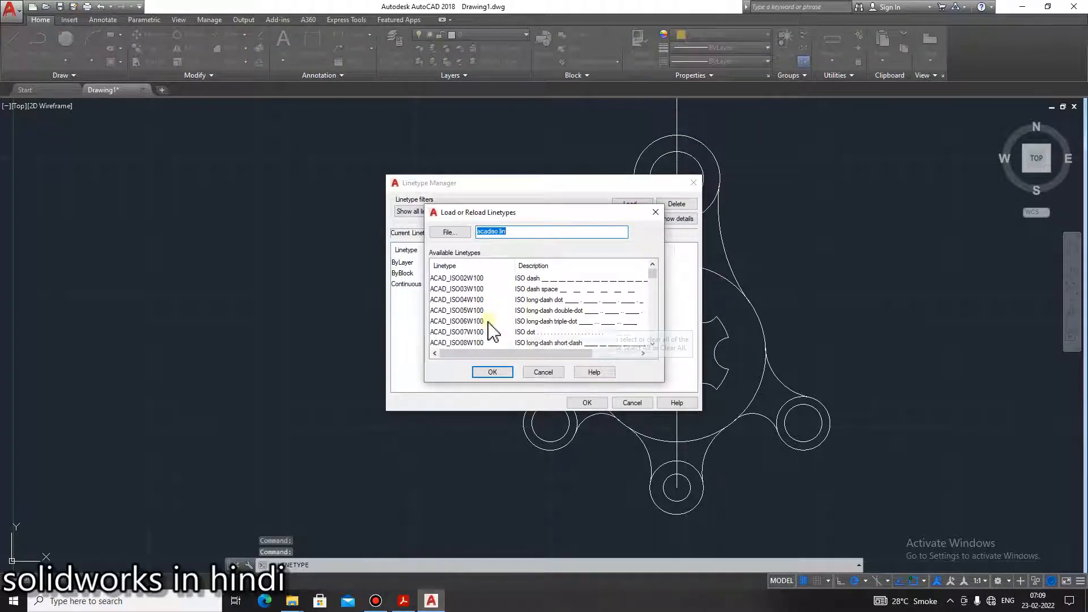
scroll(487, 337, "down", 3)
scroll(462, 347, "down", 1)
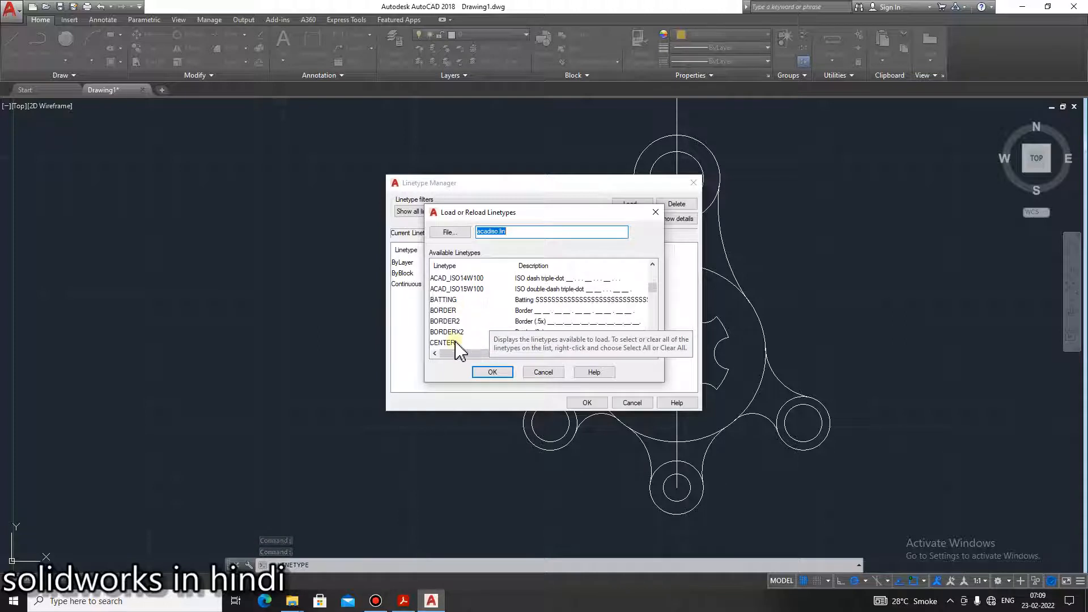
left_click(448, 345)
left_click(490, 372)
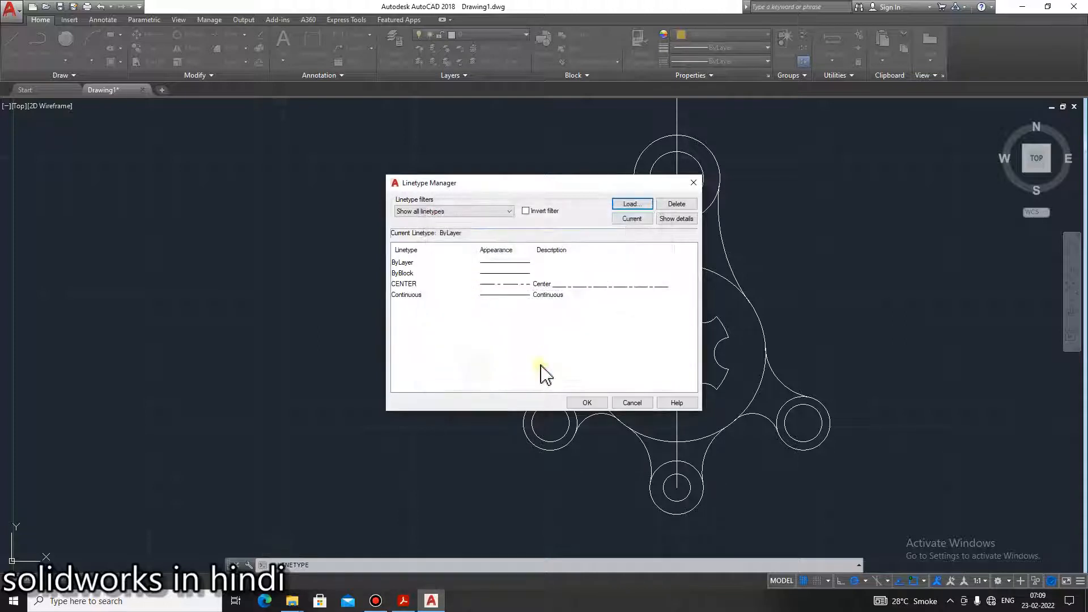
left_click(693, 182)
Make CENTER the current linetype for new objects
left_click(744, 48)
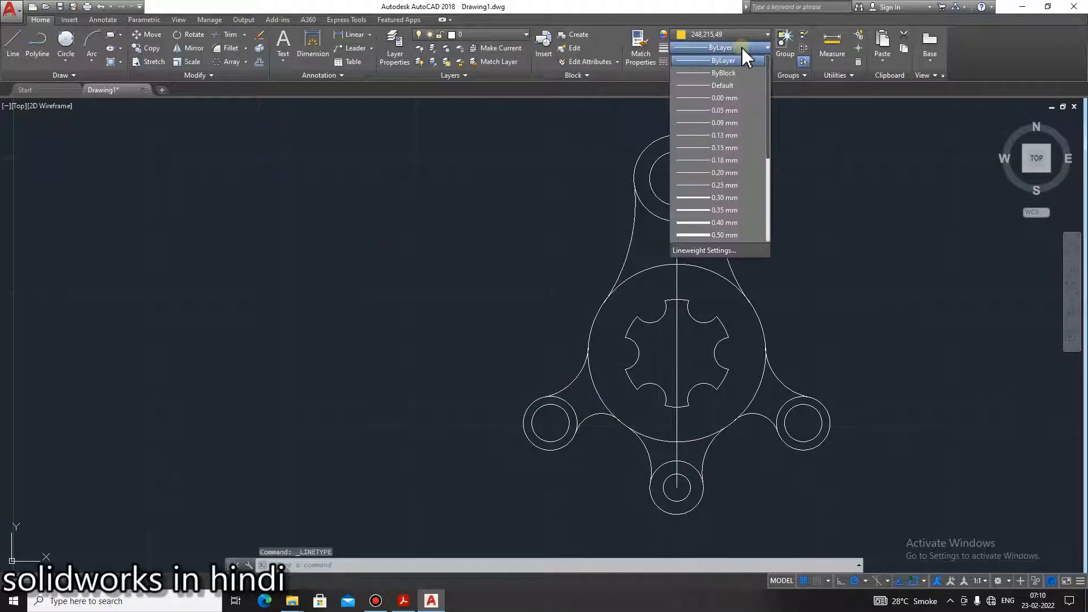
left_click(871, 141)
left_click(731, 60)
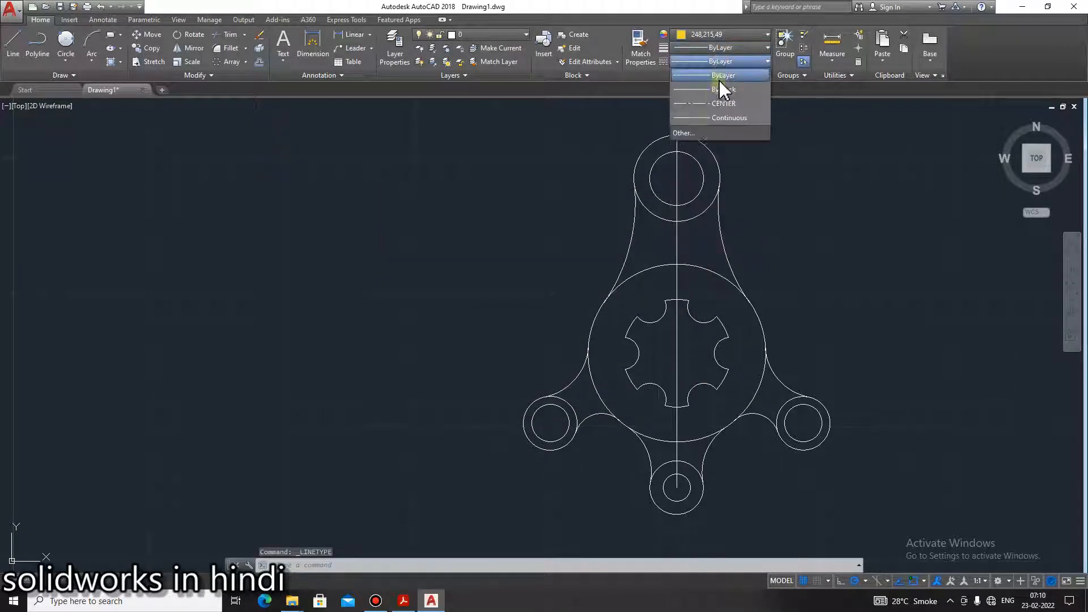
left_click(723, 104)
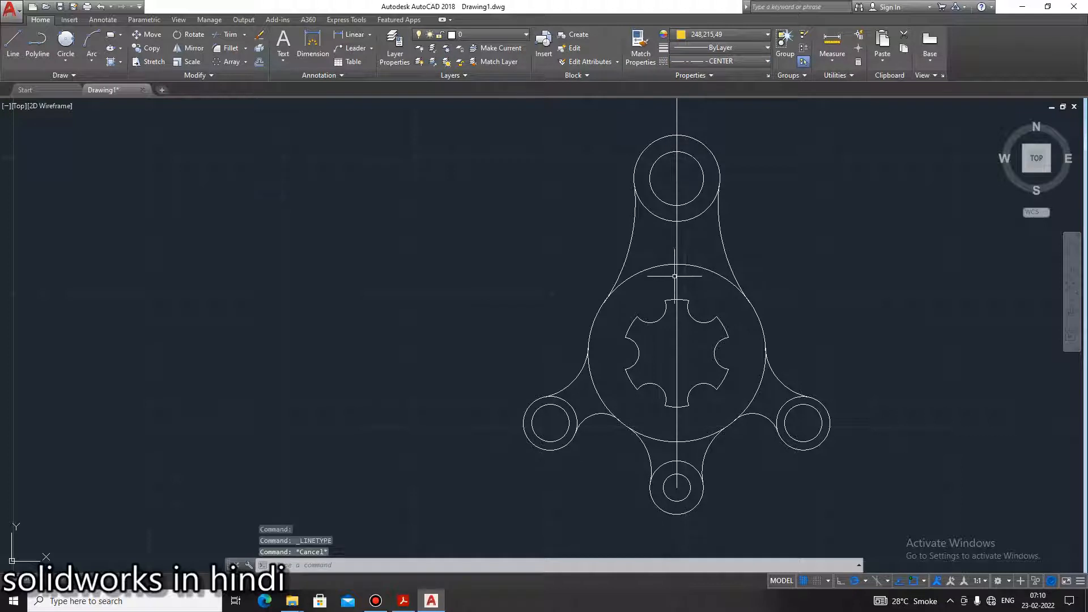
Replace the vertical construction line with a yellow CENTER line running from above the top boss to below the bottom boss
left_click(676, 276)
key("Delete")
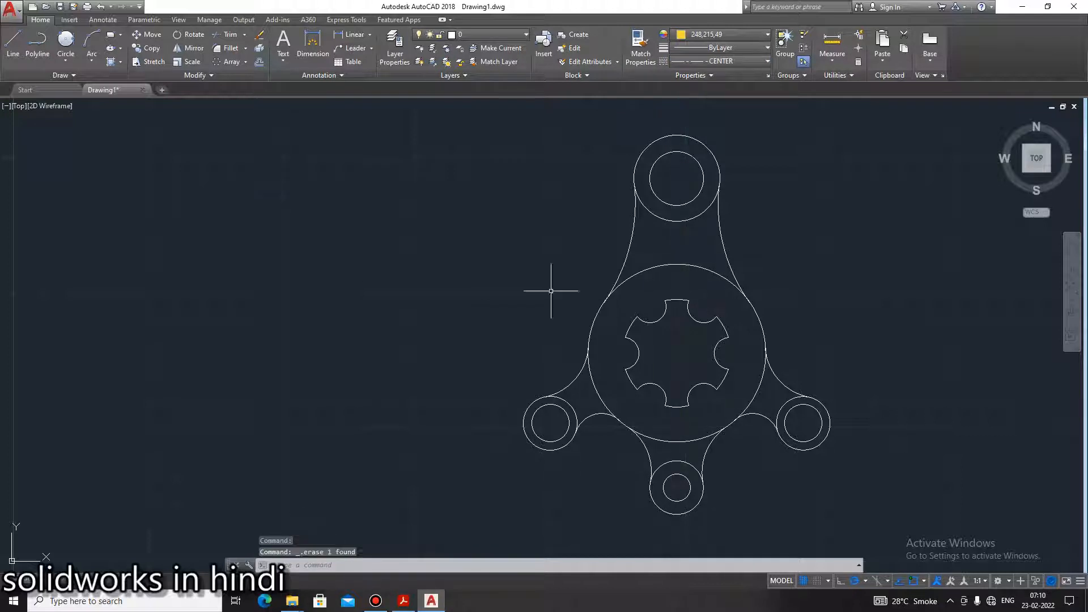
left_click(14, 45)
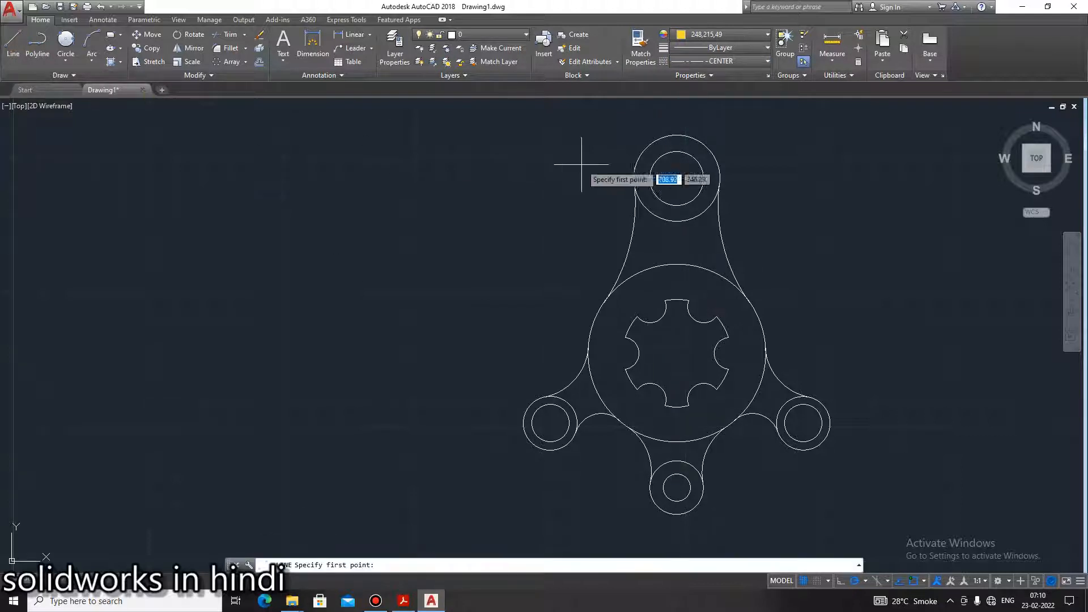
left_click(676, 108)
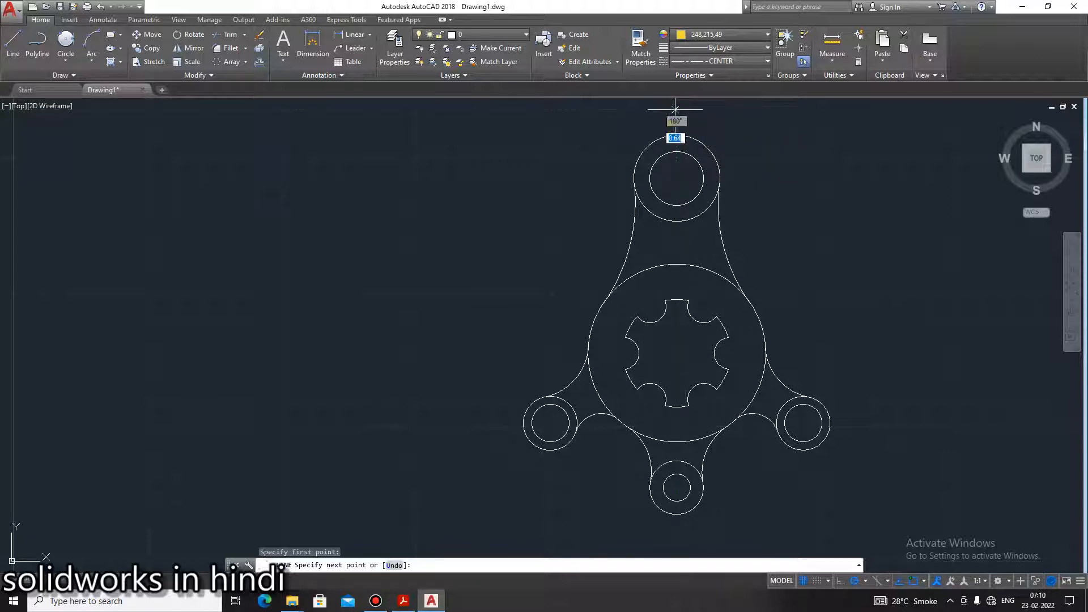
left_click(675, 539)
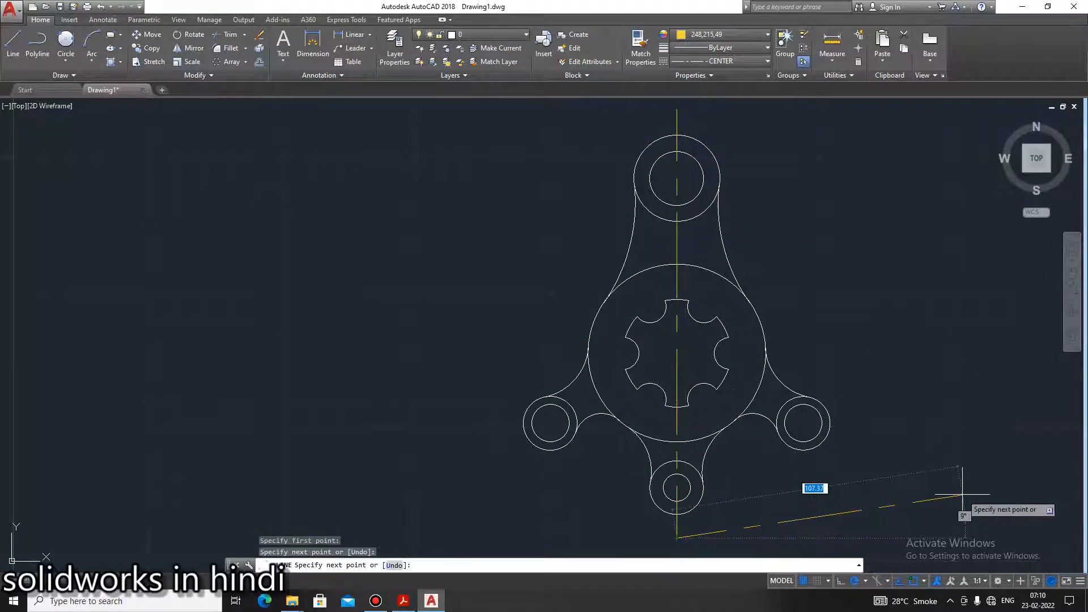
key("Escape")
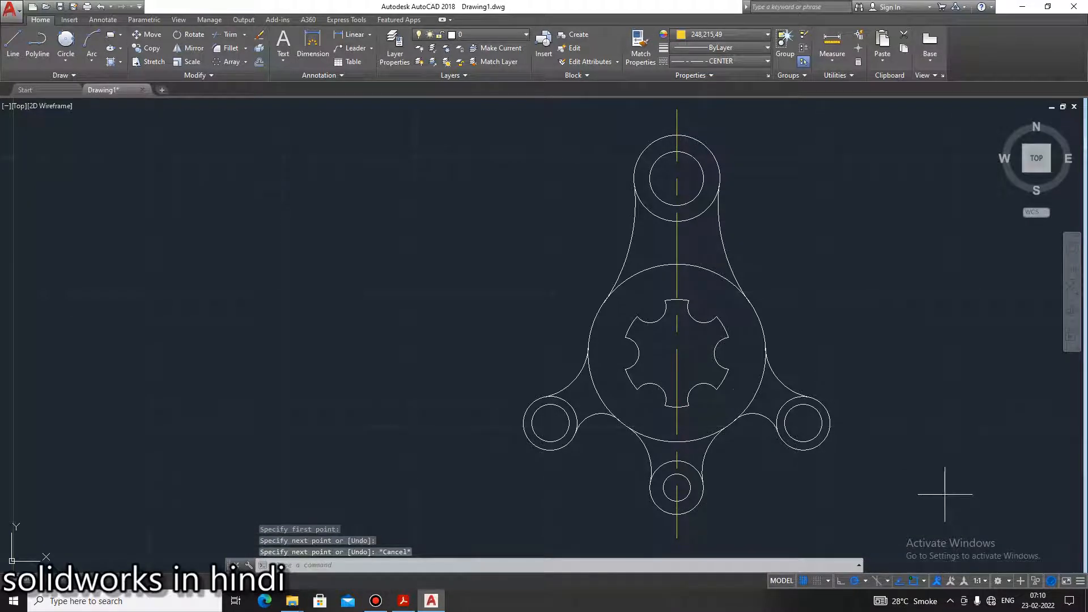
Draw a horizontal centerline through the large circle's center, extending past both sides, and check the bracket's dimensions in the PDF
key("space")
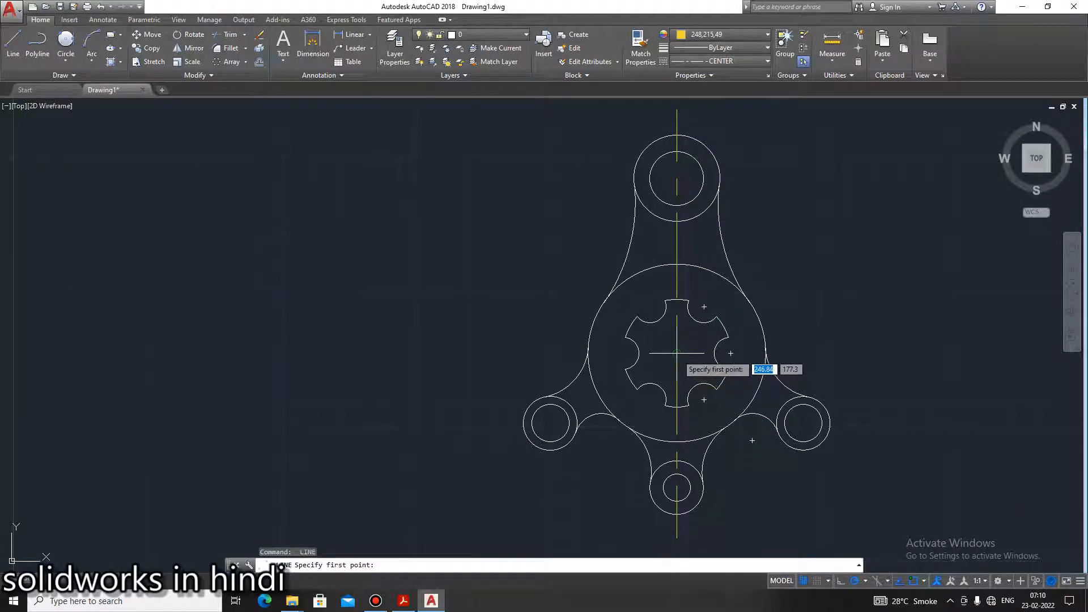
left_click(534, 353)
left_click(820, 353)
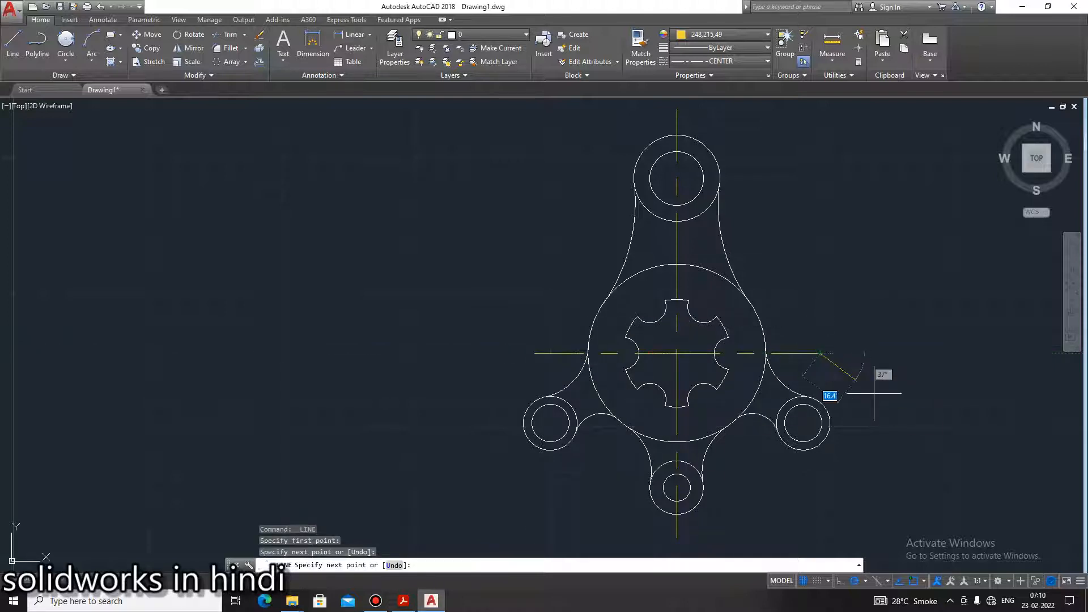
key("Escape")
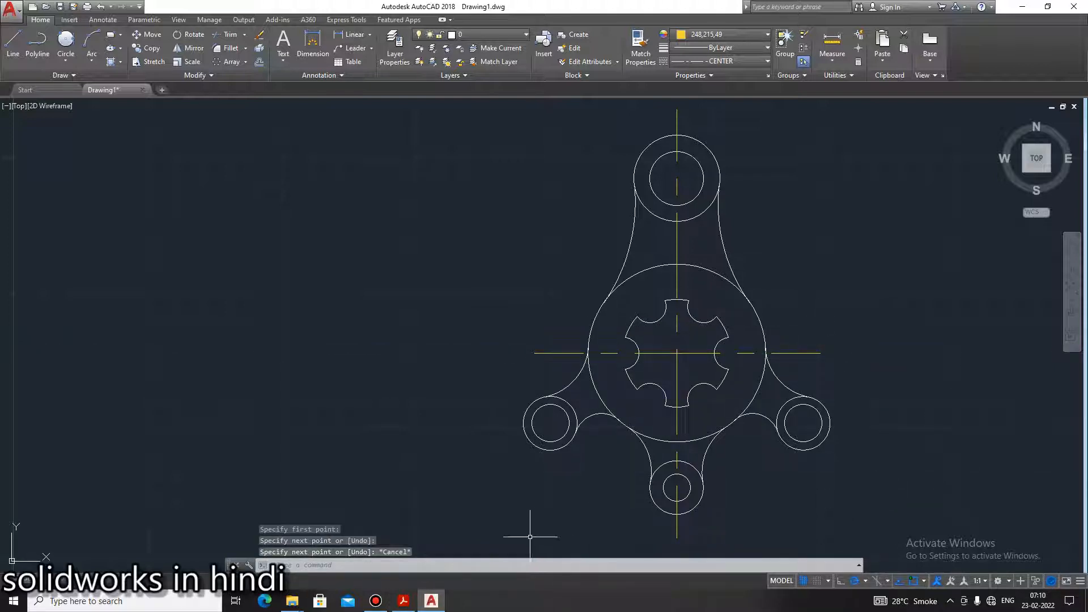
left_click(407, 604)
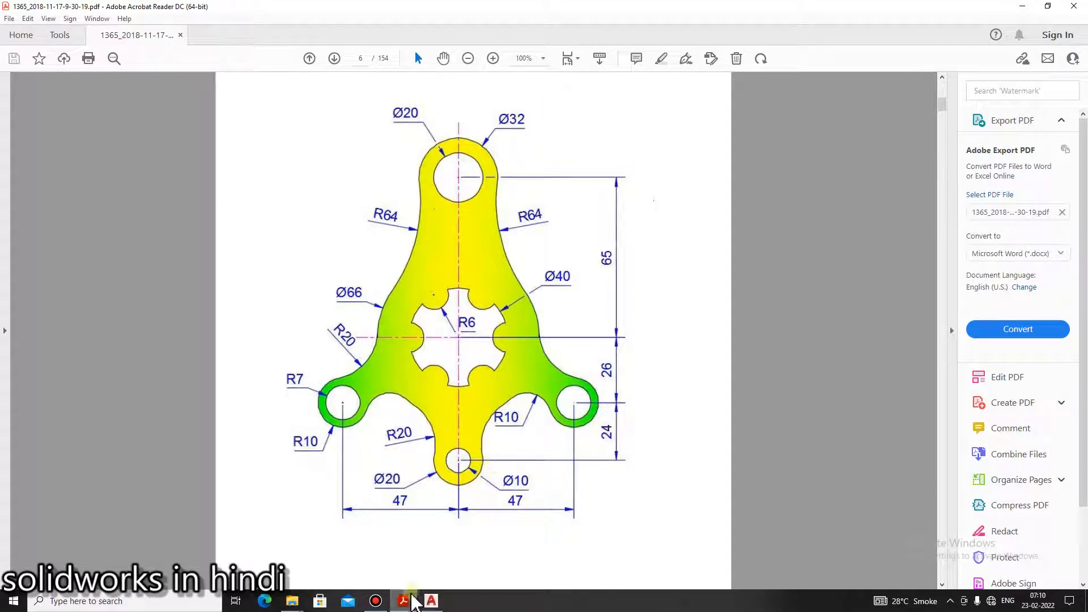
left_click(431, 601)
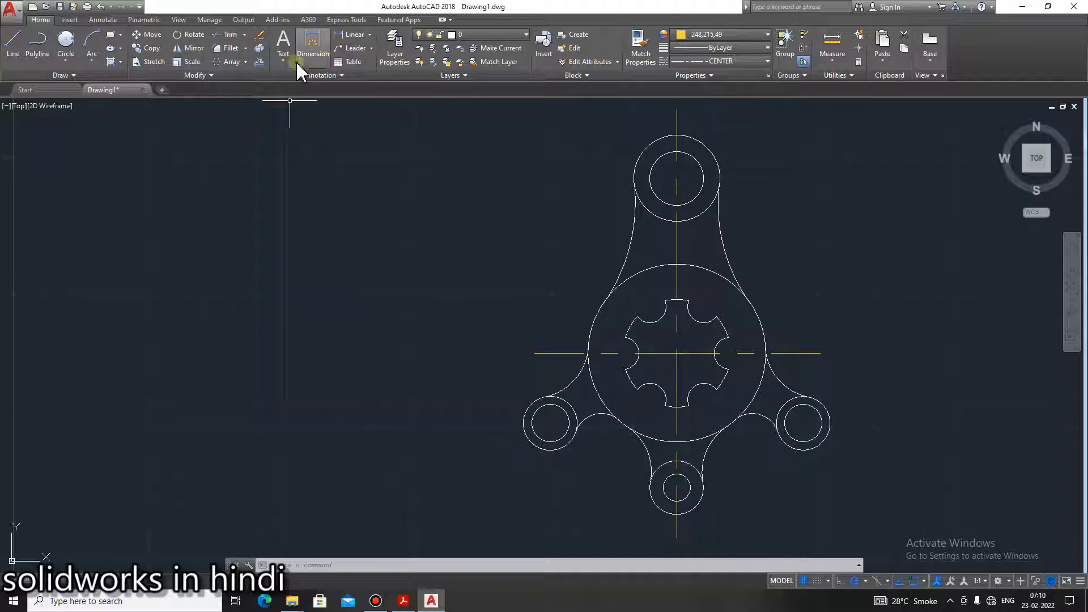
left_click(370, 35)
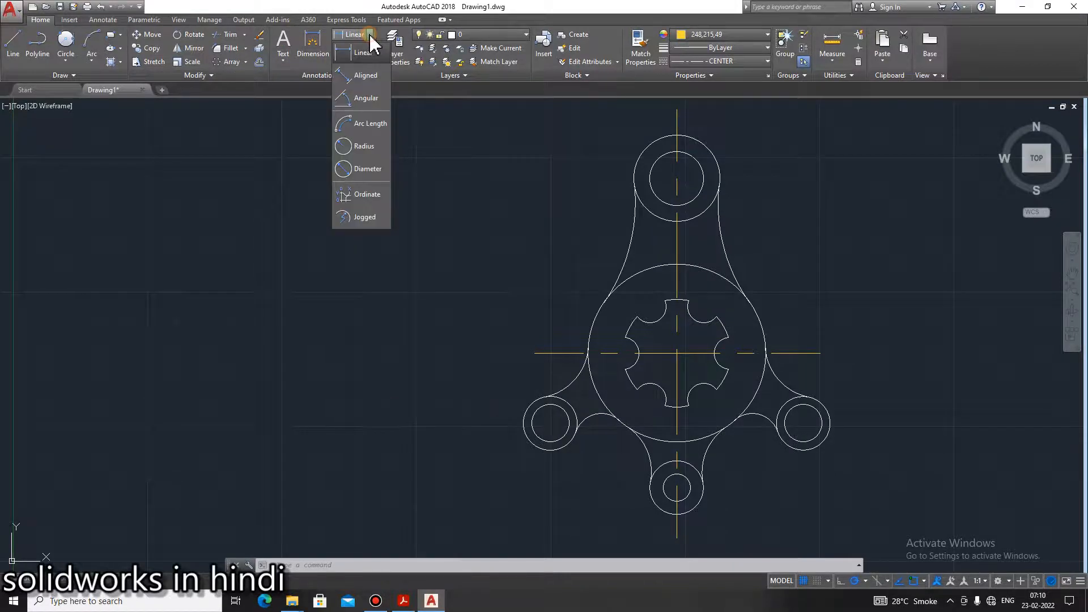
left_click(367, 169)
left_click(713, 159)
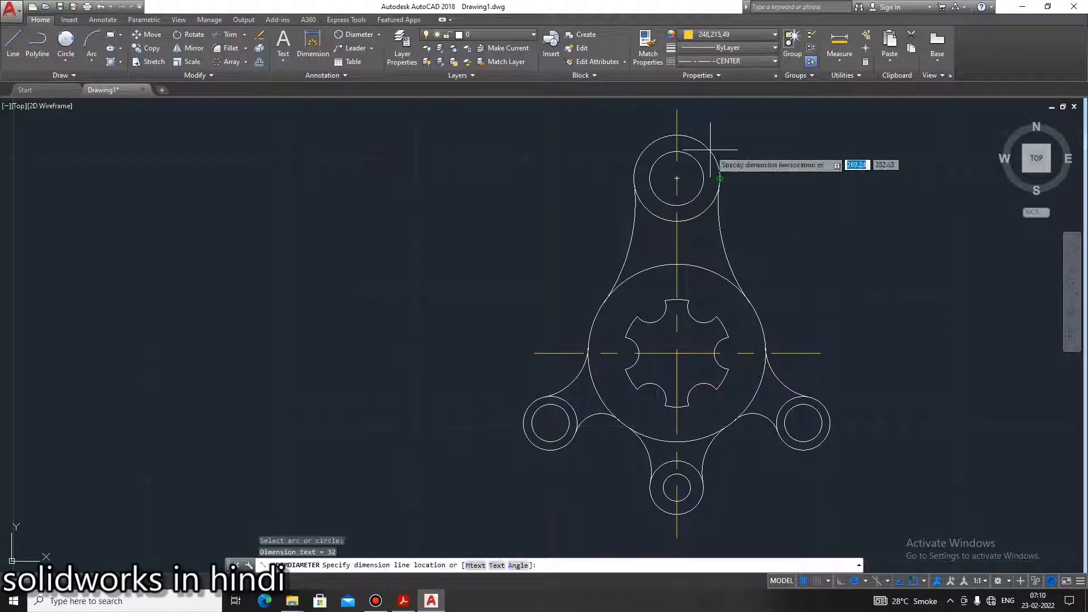
key("Escape")
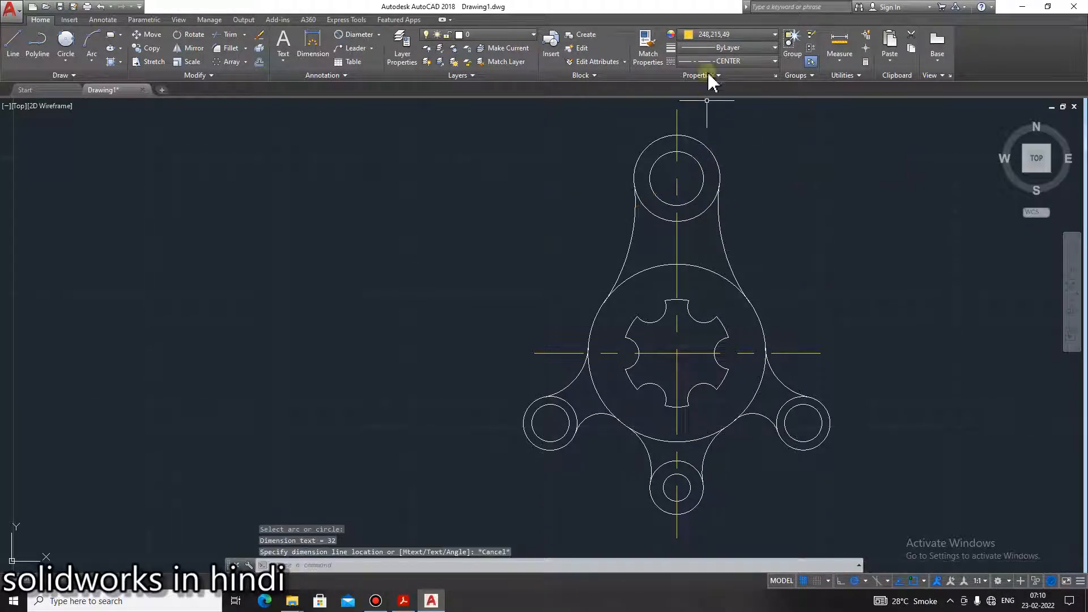
Set the current object colour back to ByLayer
left_click(719, 36)
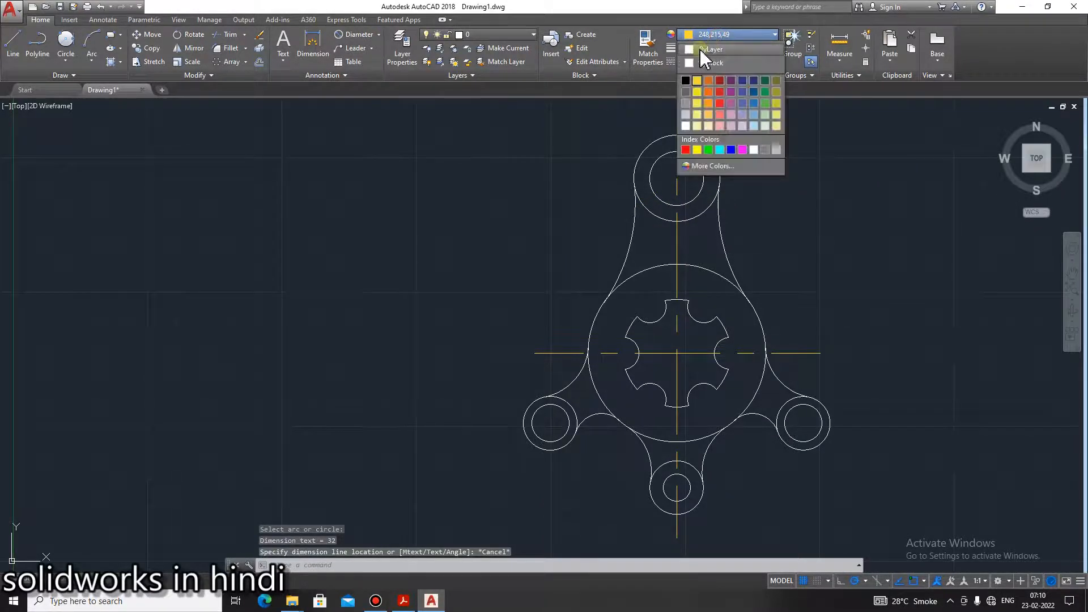
left_click(694, 50)
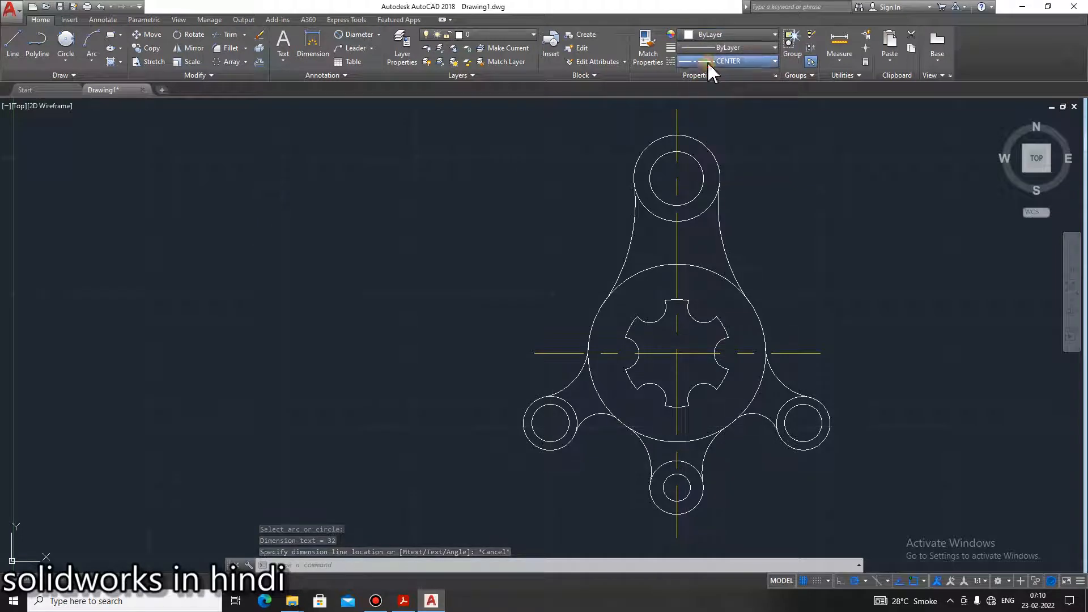
Set the current linetype to ByLayer and add a diameter dimension to the outer circle of the top boss
left_click(707, 61)
left_click(705, 76)
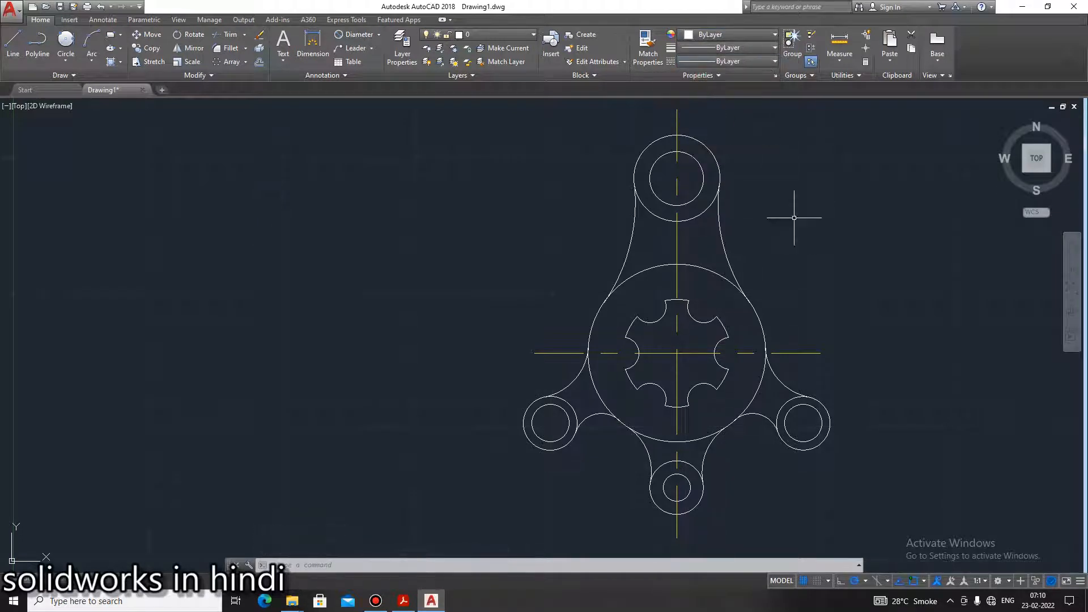
left_click(374, 37)
left_click(378, 35)
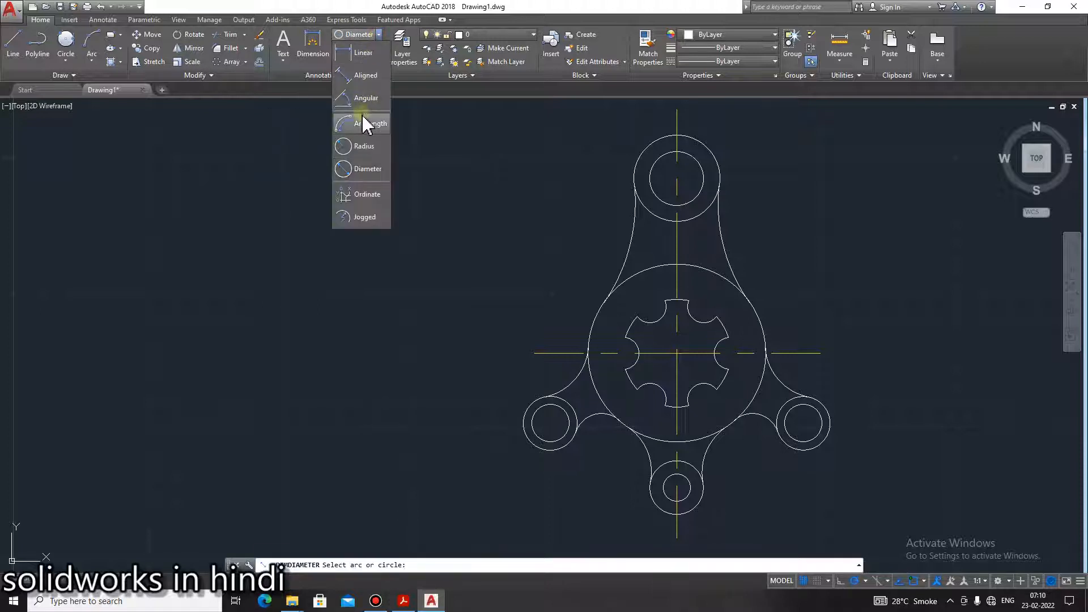
left_click(362, 169)
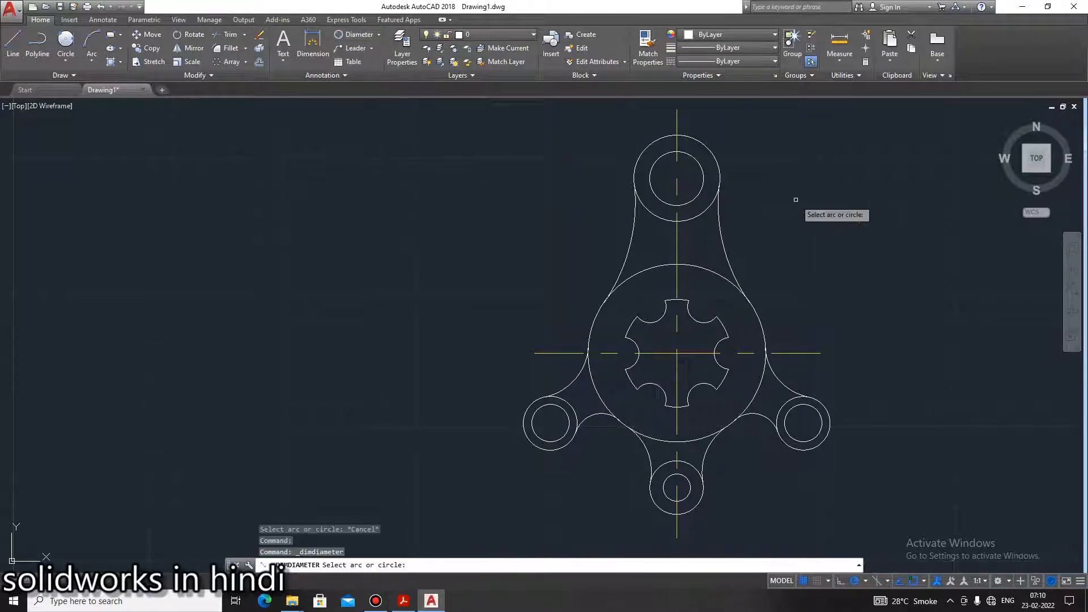
left_click(708, 145)
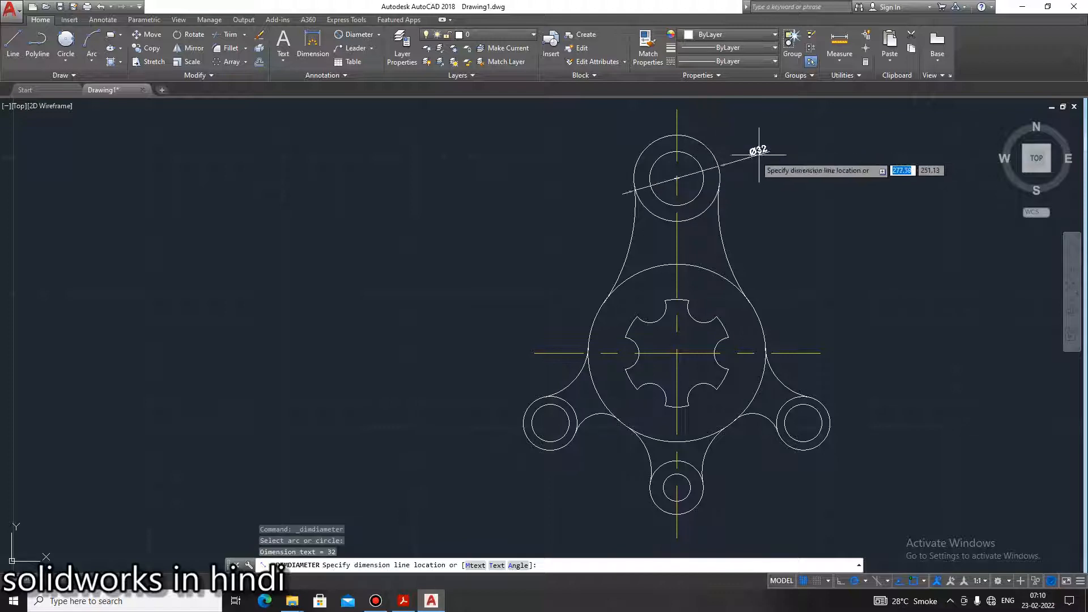
left_click(707, 168)
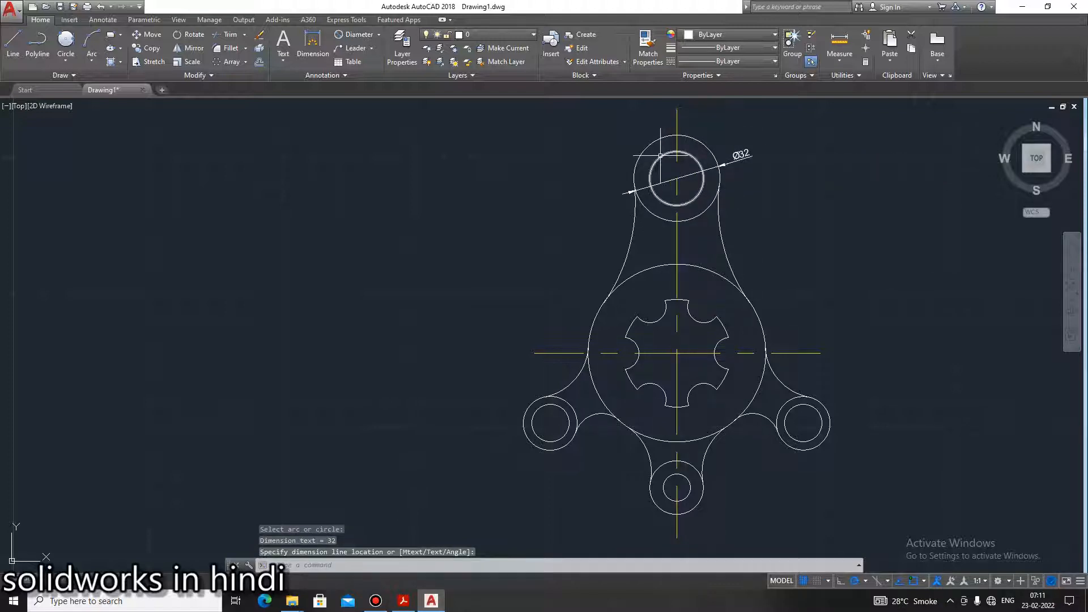
Add a diameter dimension to the inner circle of the top boss, placing its text at the upper left
key("Return")
left_click(660, 156)
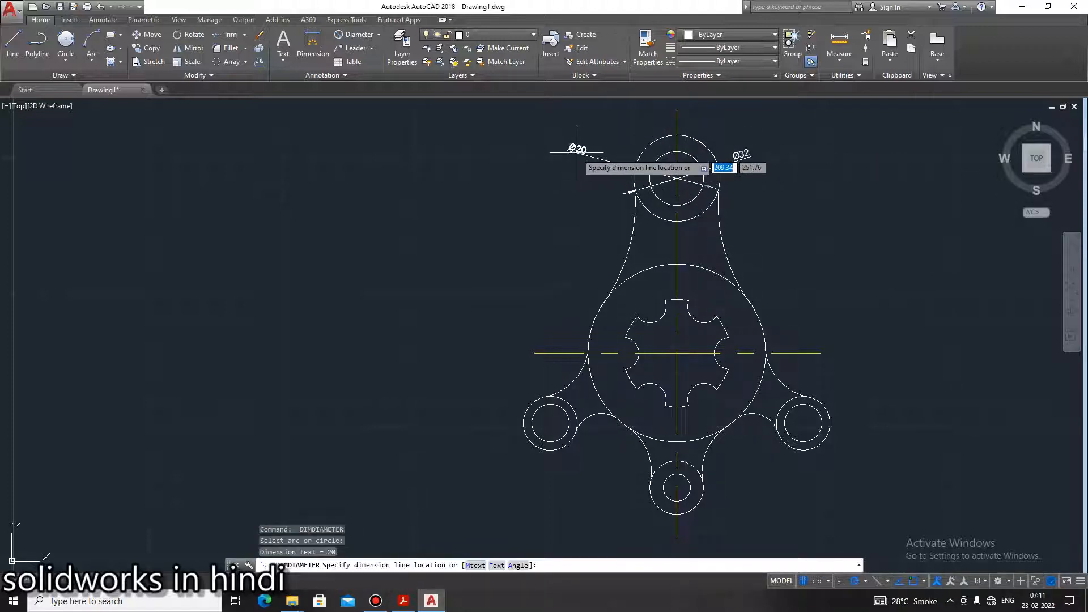
left_click(603, 147)
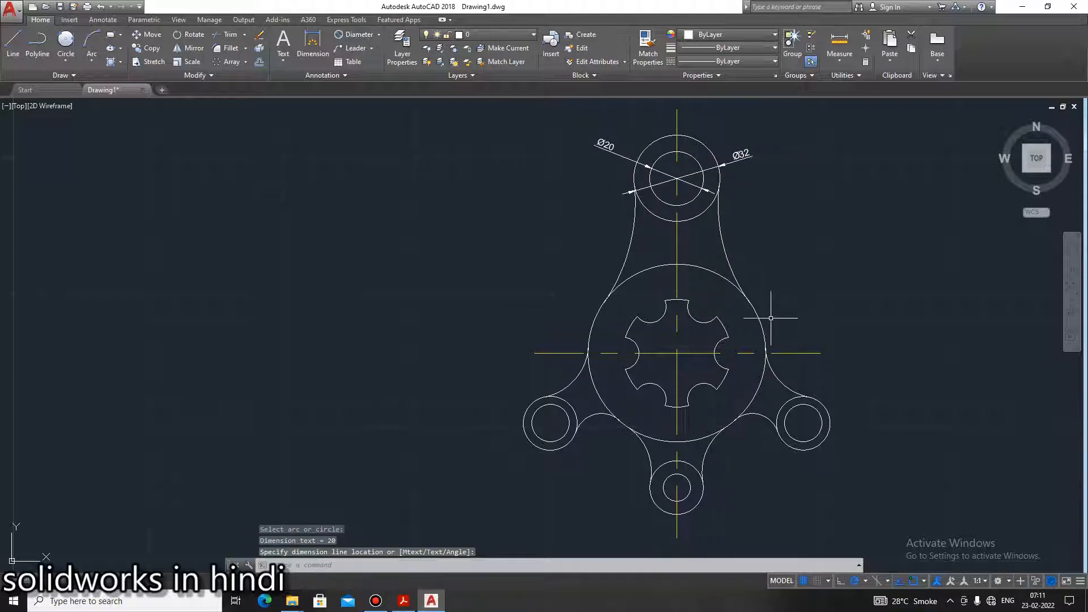
right_click(742, 170)
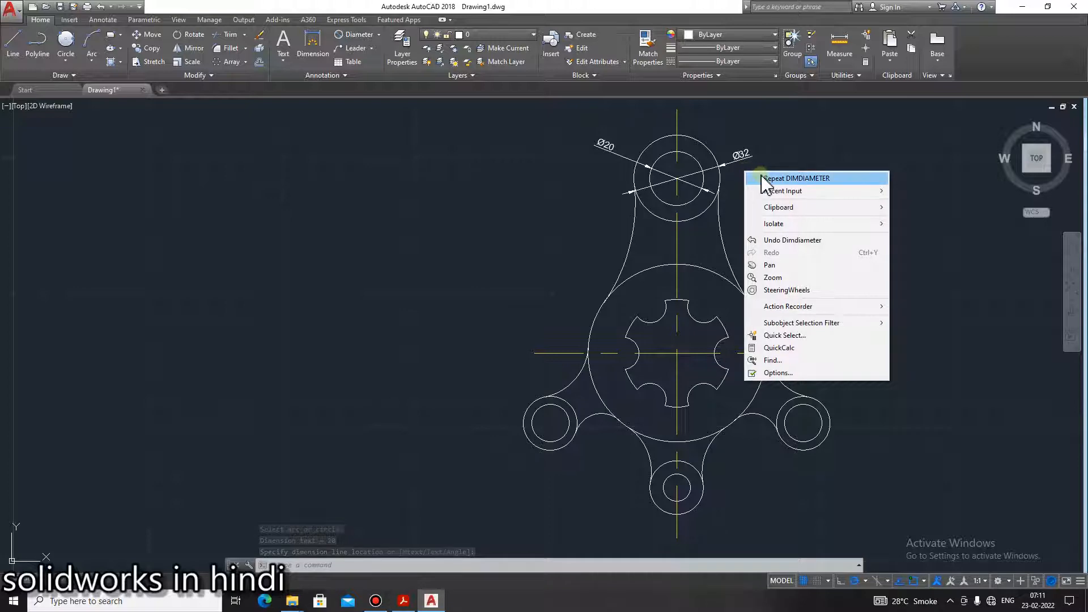
left_click(763, 179)
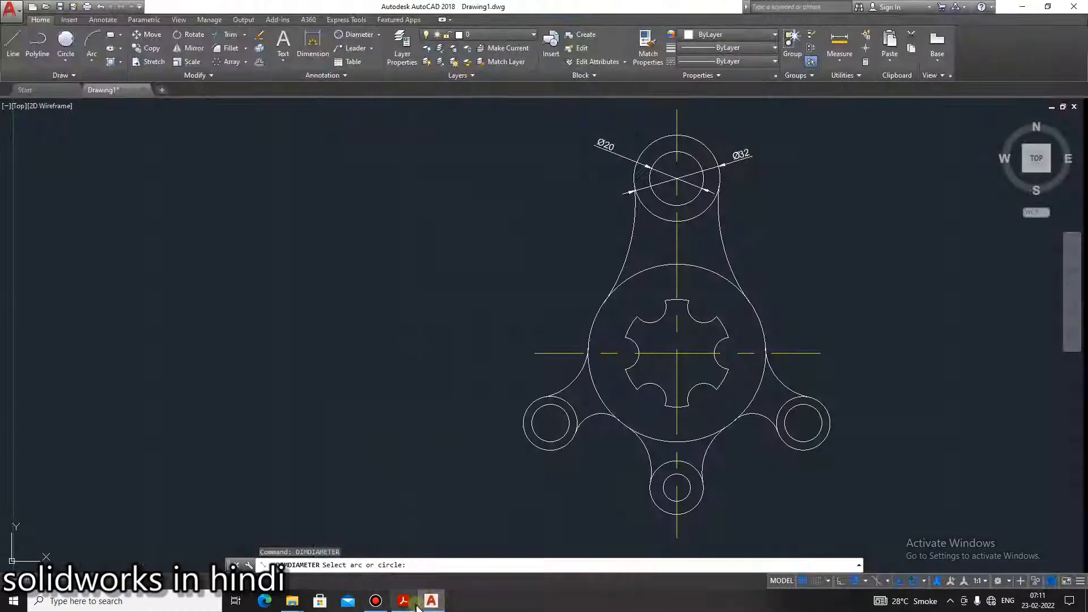
left_click(405, 602)
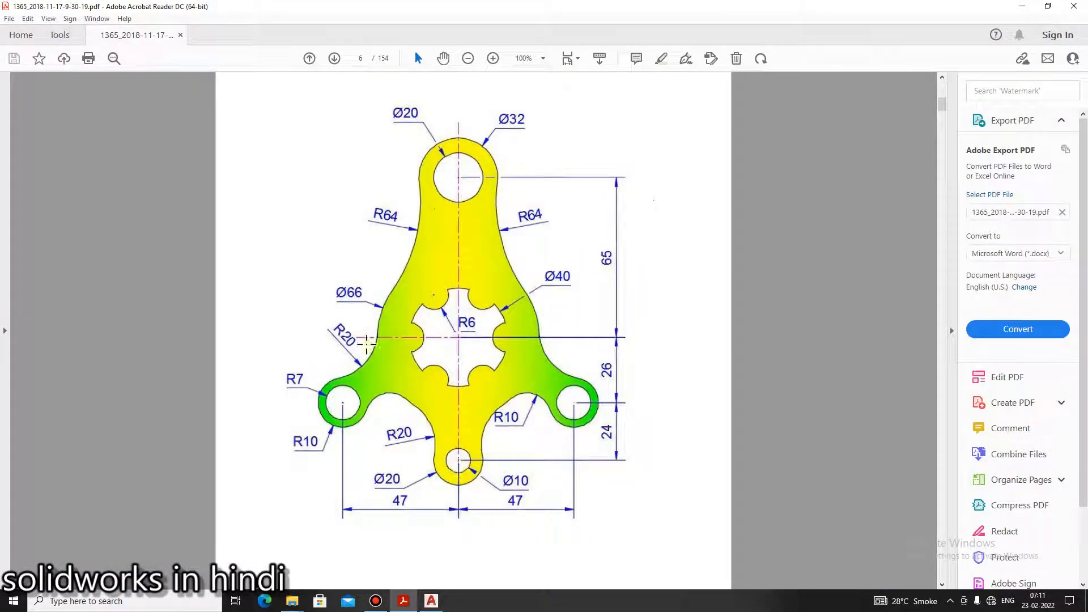
left_click(403, 601)
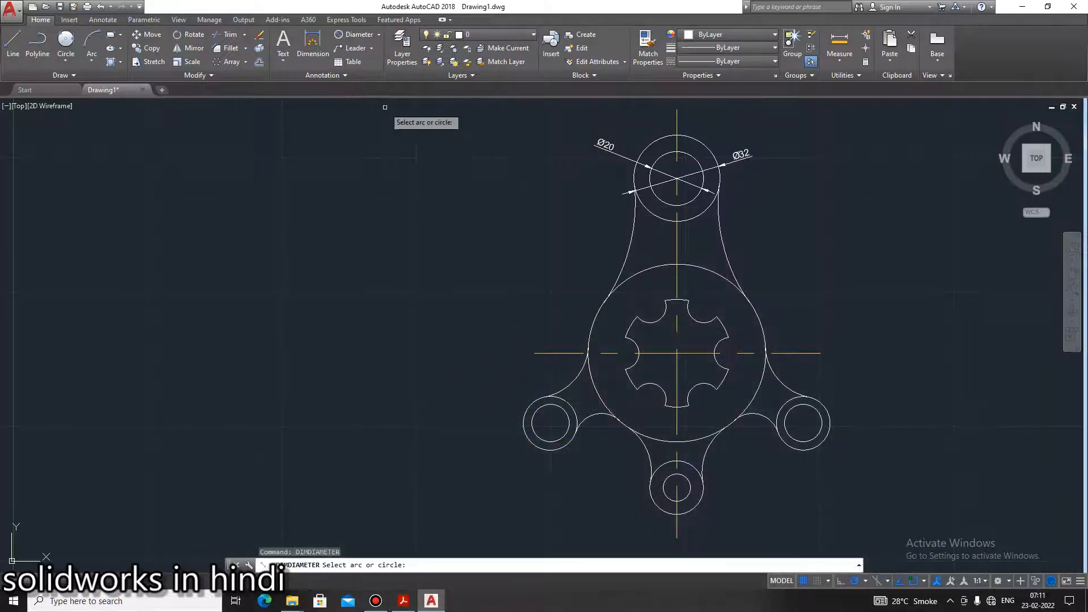
key("Escape")
Add radius dimensions to the outer and inner circles of the lower-left lug, placing both texts to its left
left_click(378, 35)
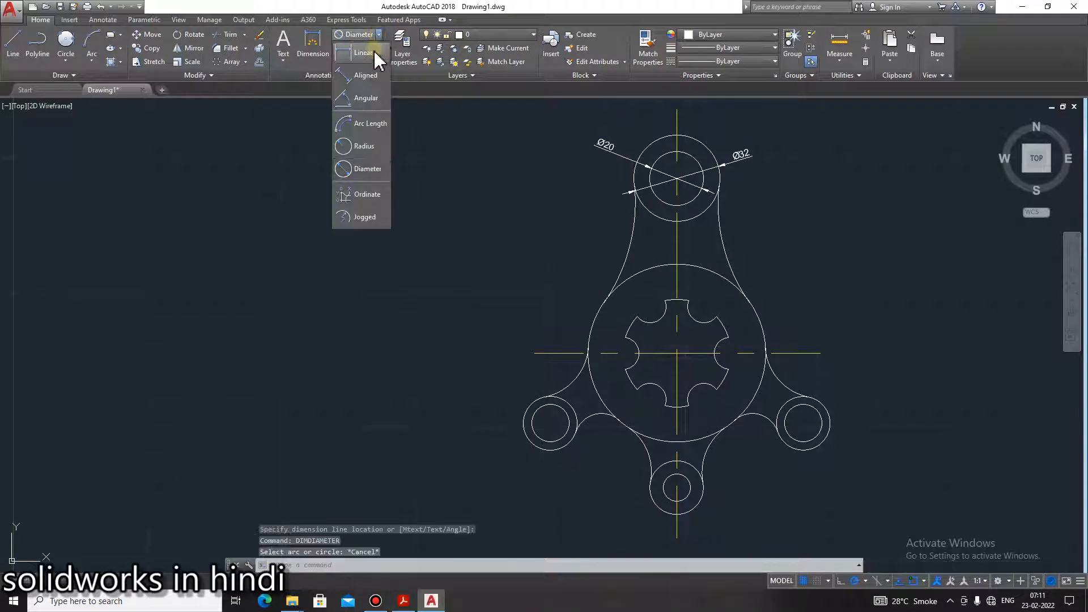
left_click(363, 146)
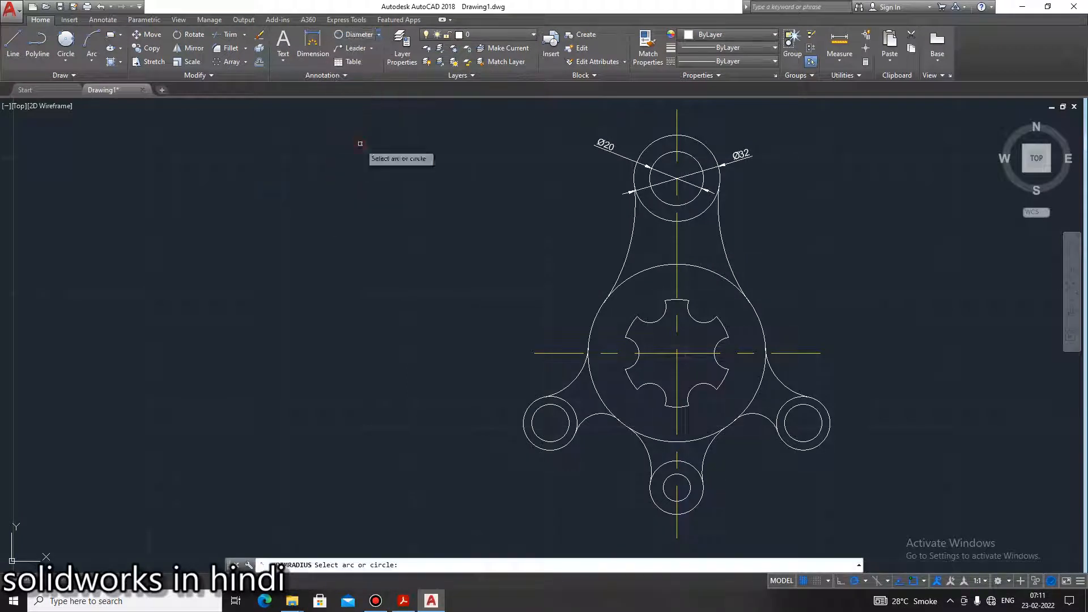
left_click(530, 404)
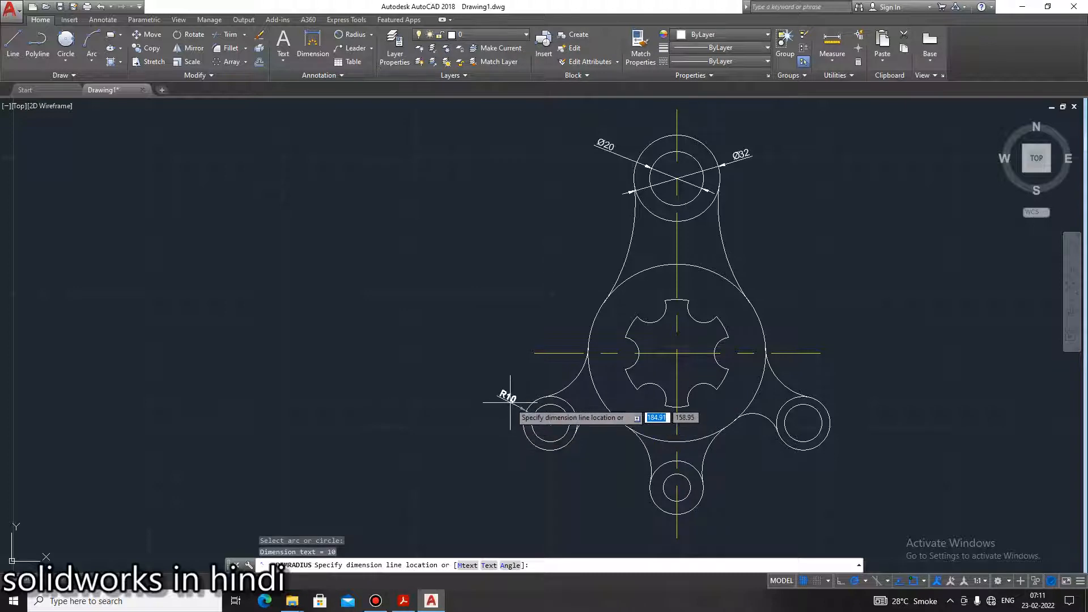
left_click(506, 398)
key("Return")
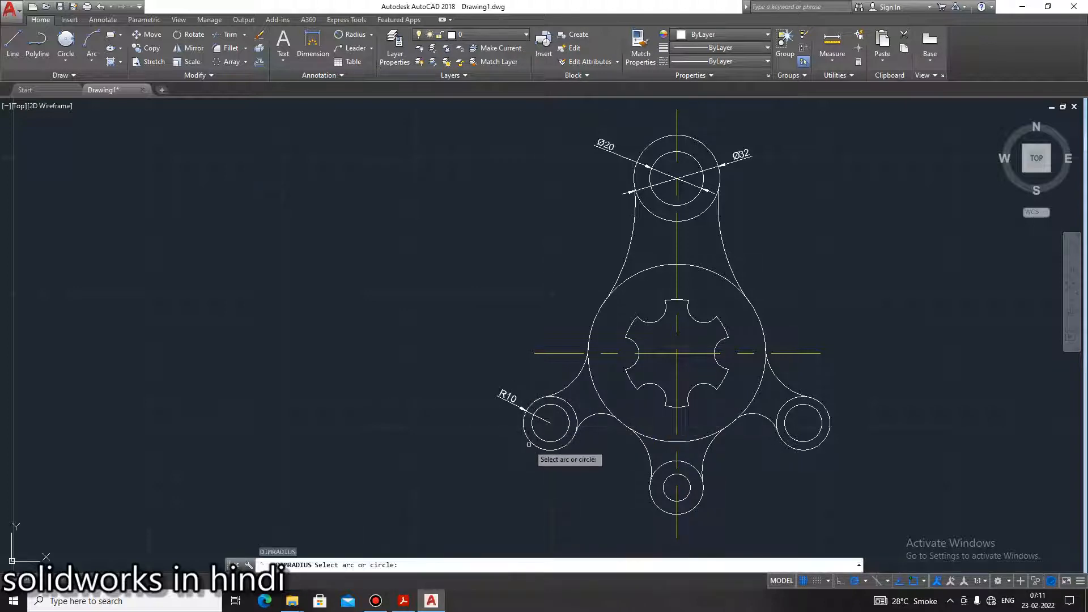
left_click(537, 436)
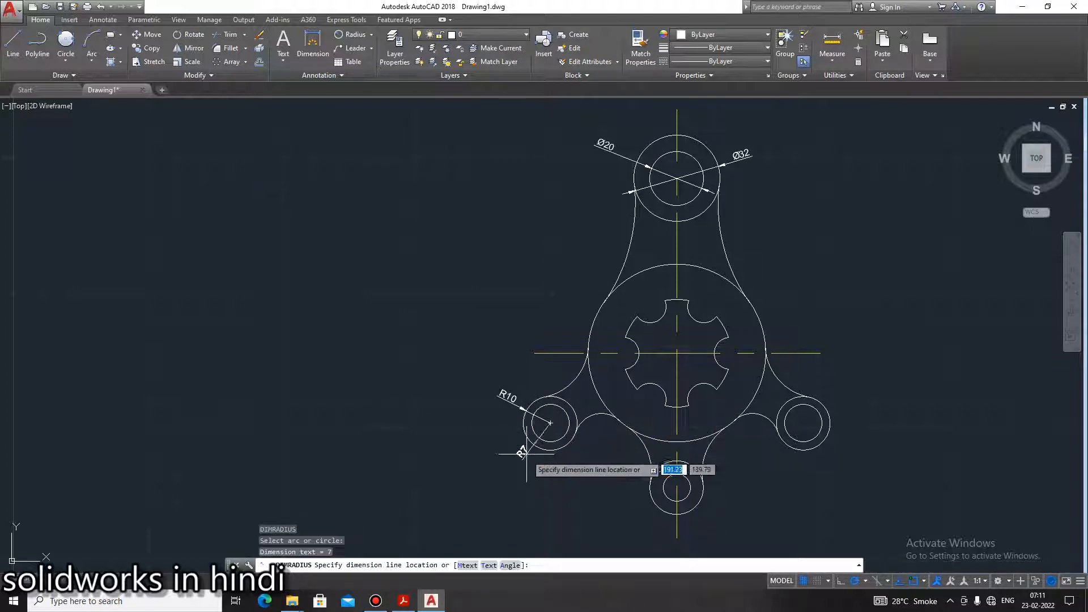
left_click(519, 454)
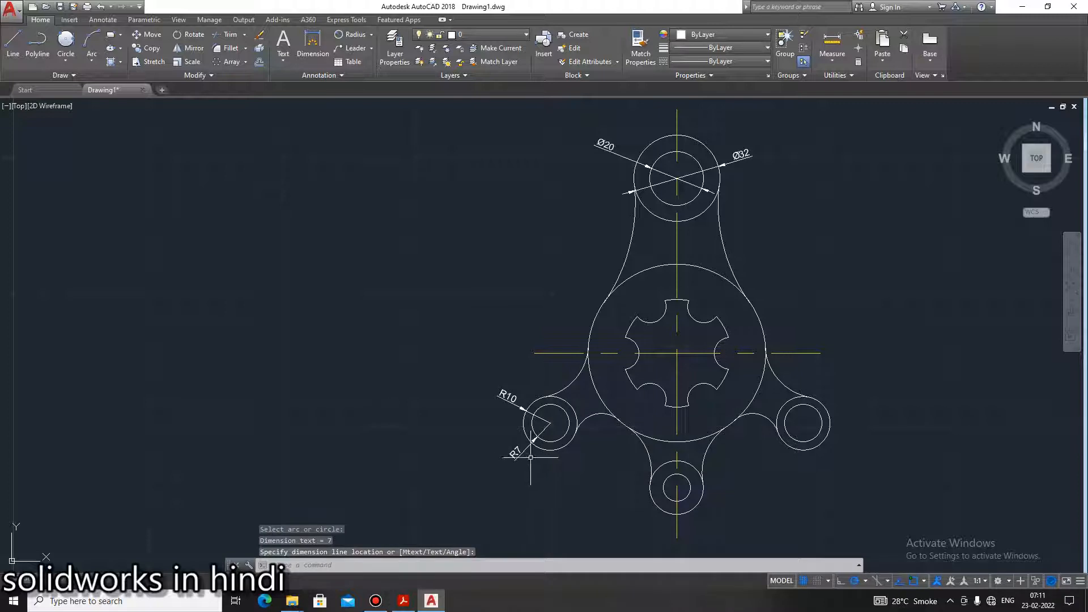
Dimension the radius of the fillet arc joining the lower-left lug to the left side of the large central circle
key("Return")
left_click(575, 388)
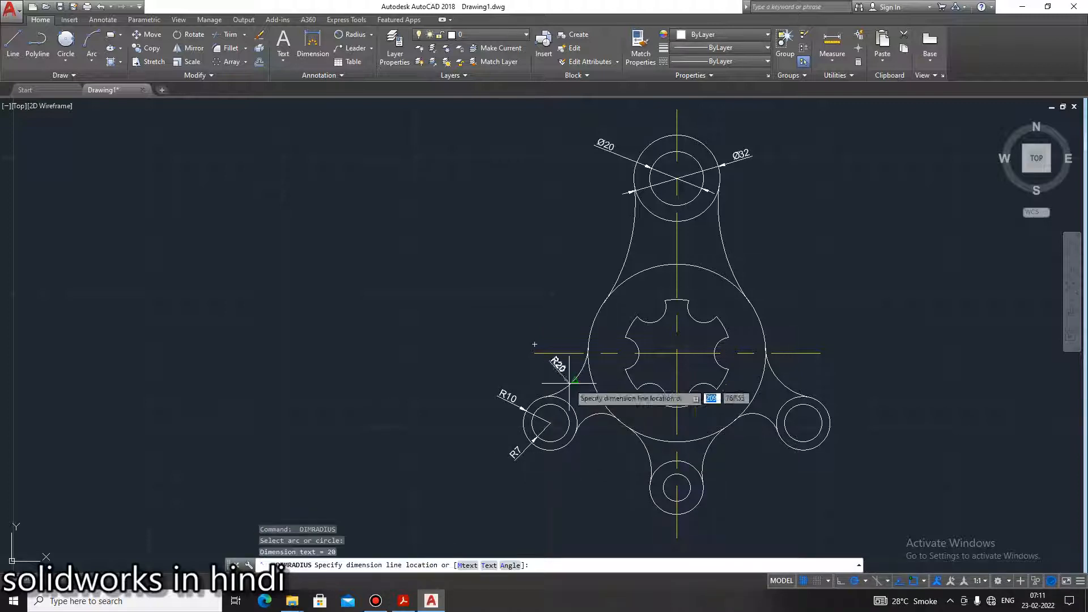
left_click(544, 356)
key("Escape")
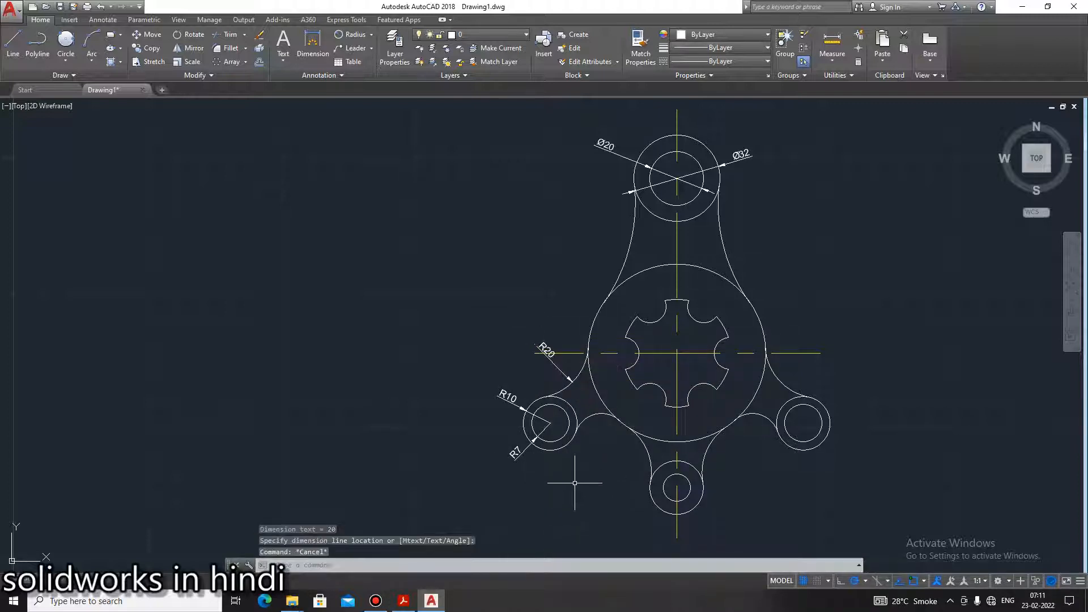
Consult the reference drawing in Acrobat Reader and dimension the radius of the long left arc between the top boss and the central circle
left_click(402, 601)
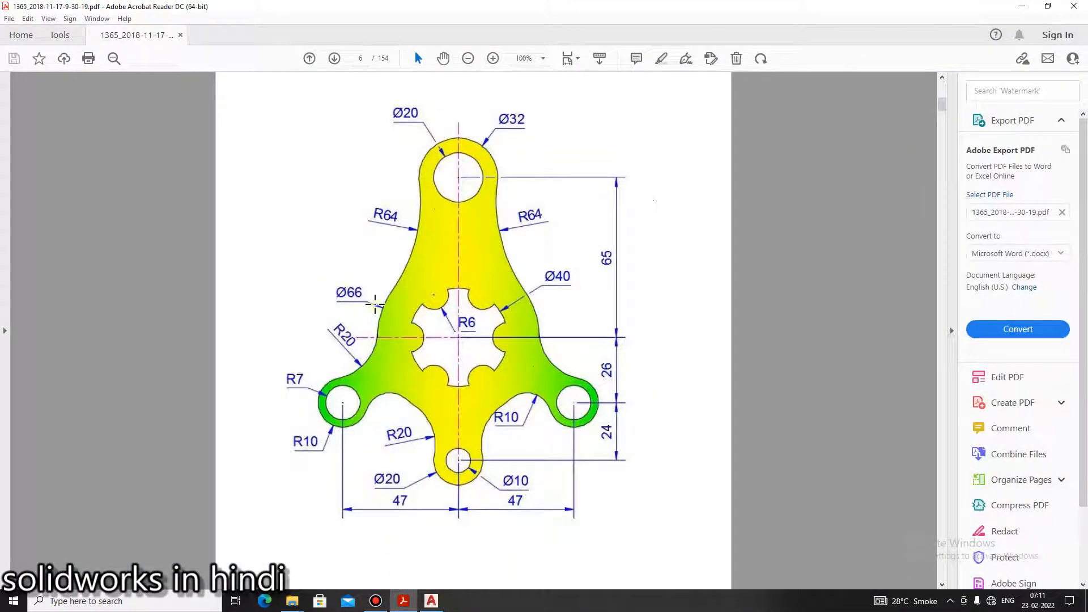
left_click(432, 601)
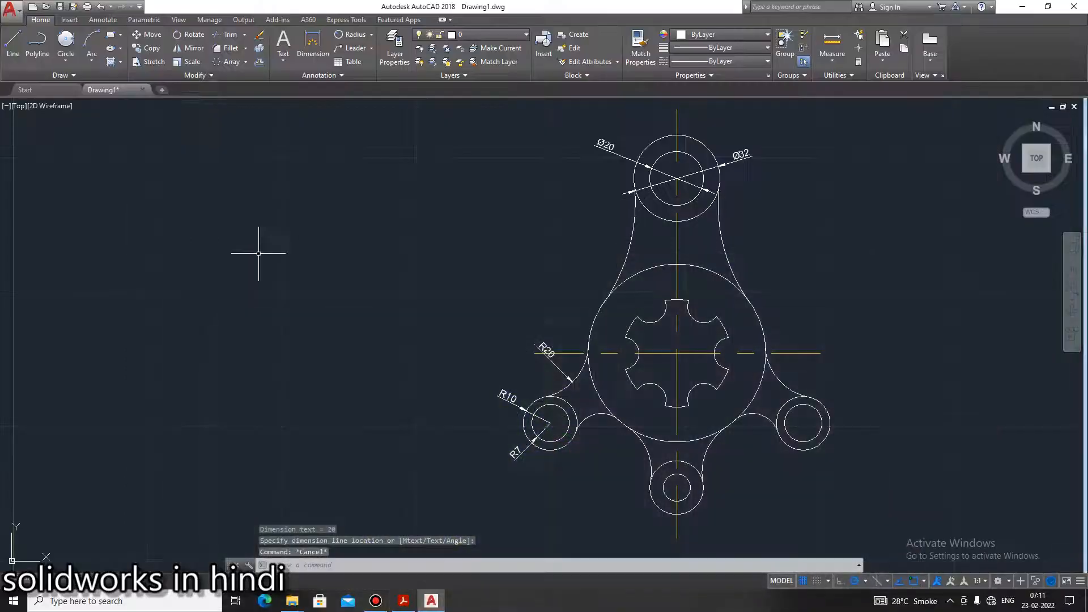
key("Return")
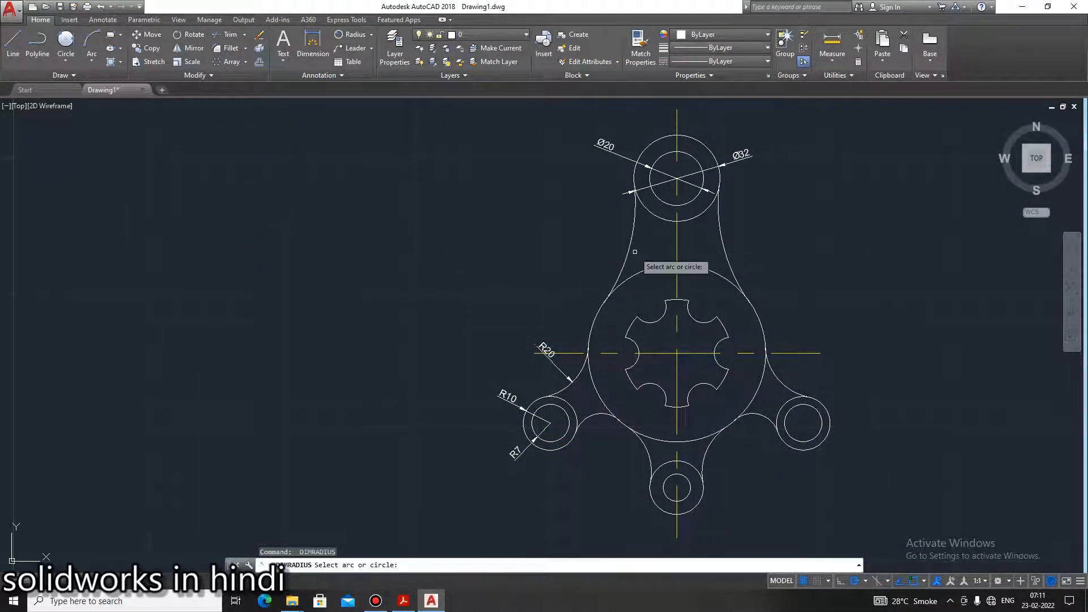
left_click(625, 250)
left_click(606, 241)
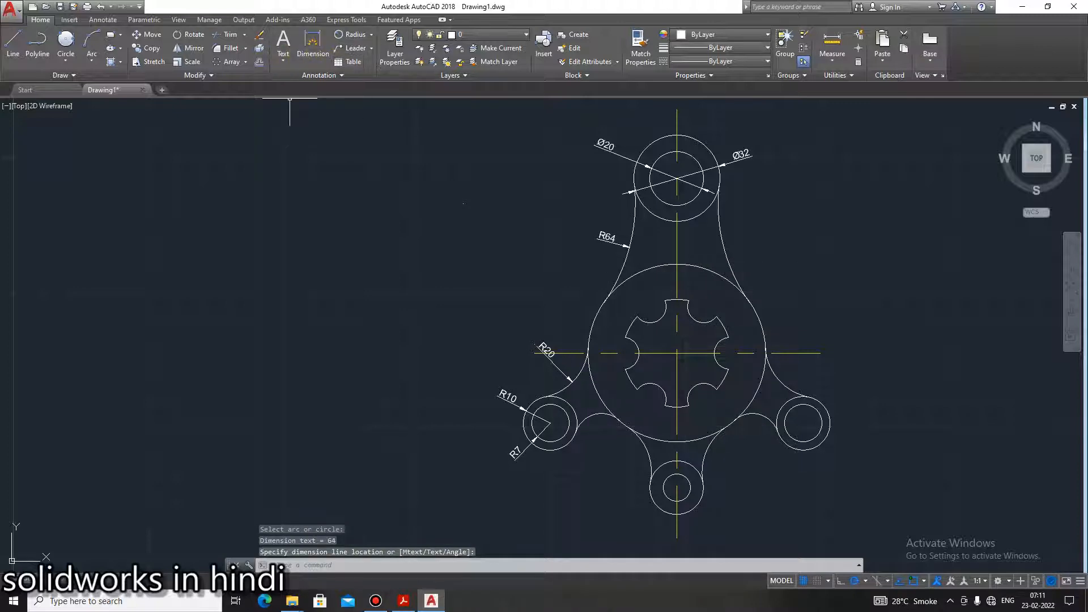
Check the reference drawing in Acrobat Reader and dimension the radius of the upper-left notch arc in the central cutout
left_click(403, 600)
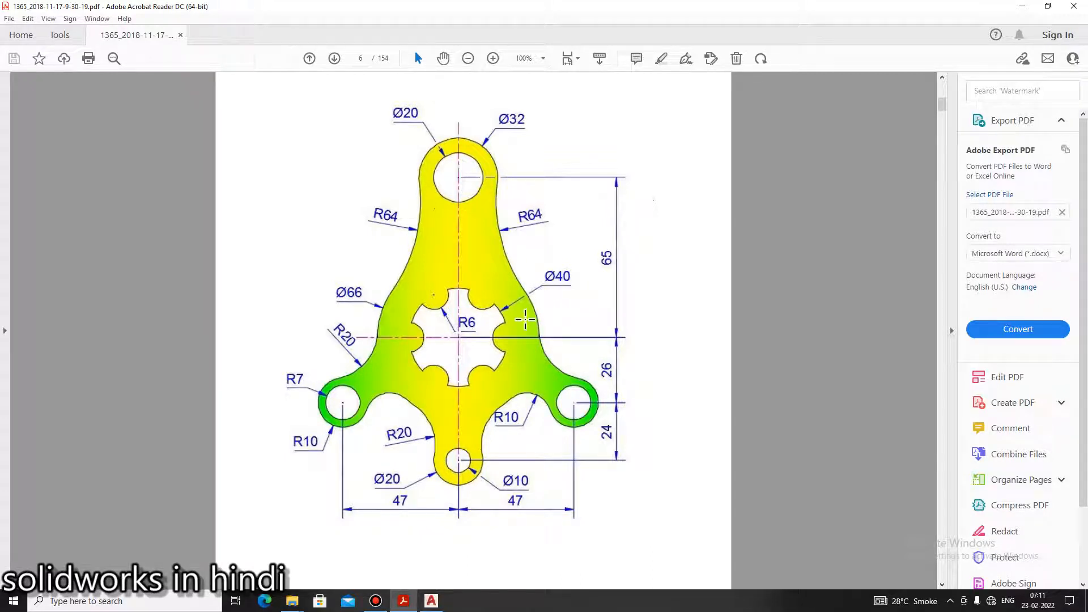
left_click(431, 600)
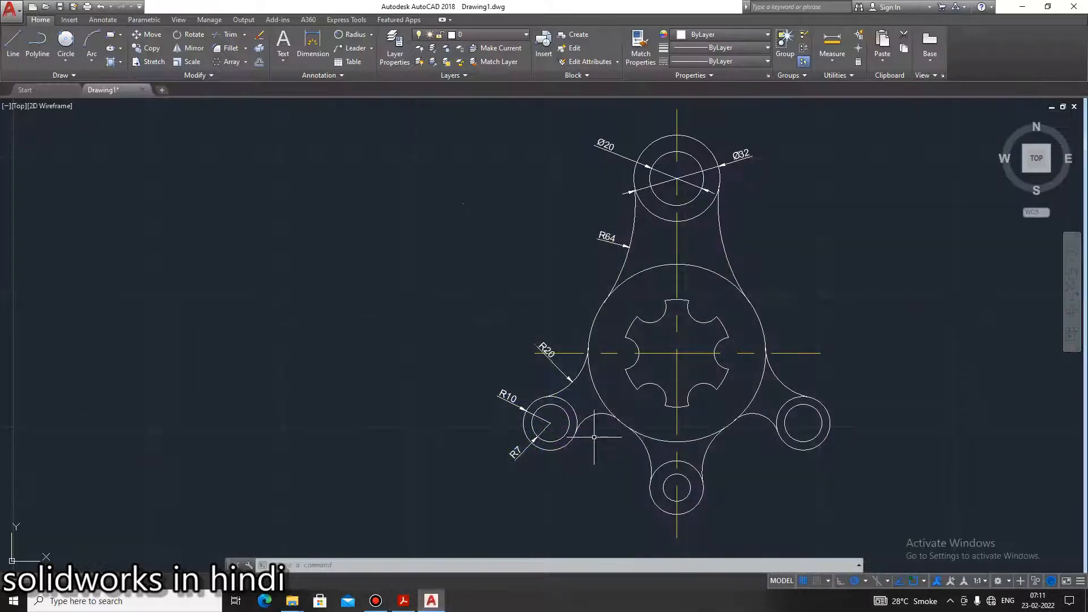
type("dimradius")
key("Return")
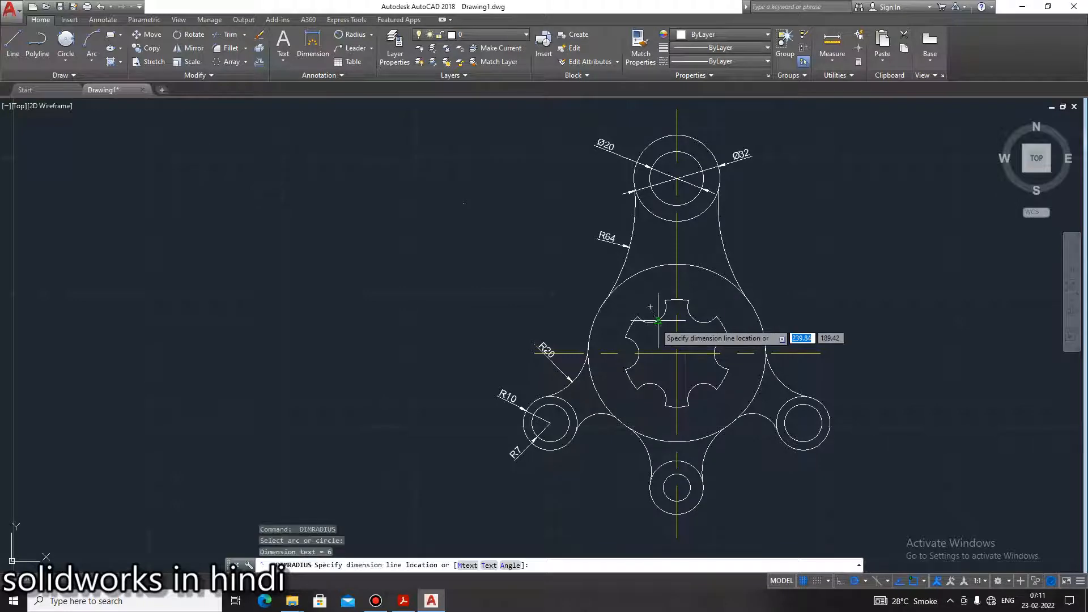
left_click(654, 318)
left_click(660, 344)
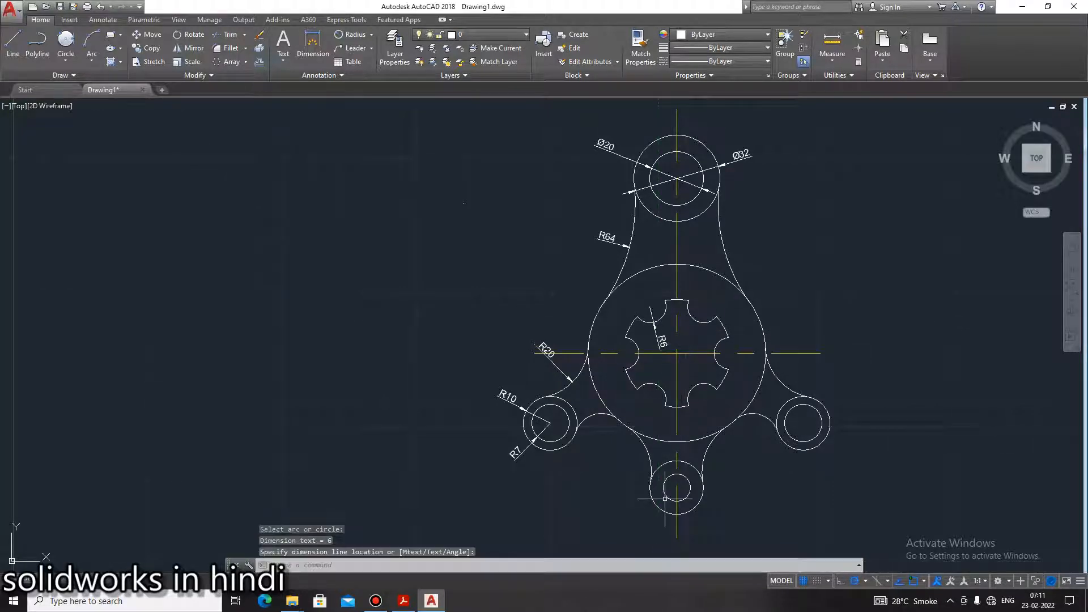
Check the reference drawing in Acrobat Reader and dimension the radius of the lower fillet arc beside the lower-right lug
left_click(404, 601)
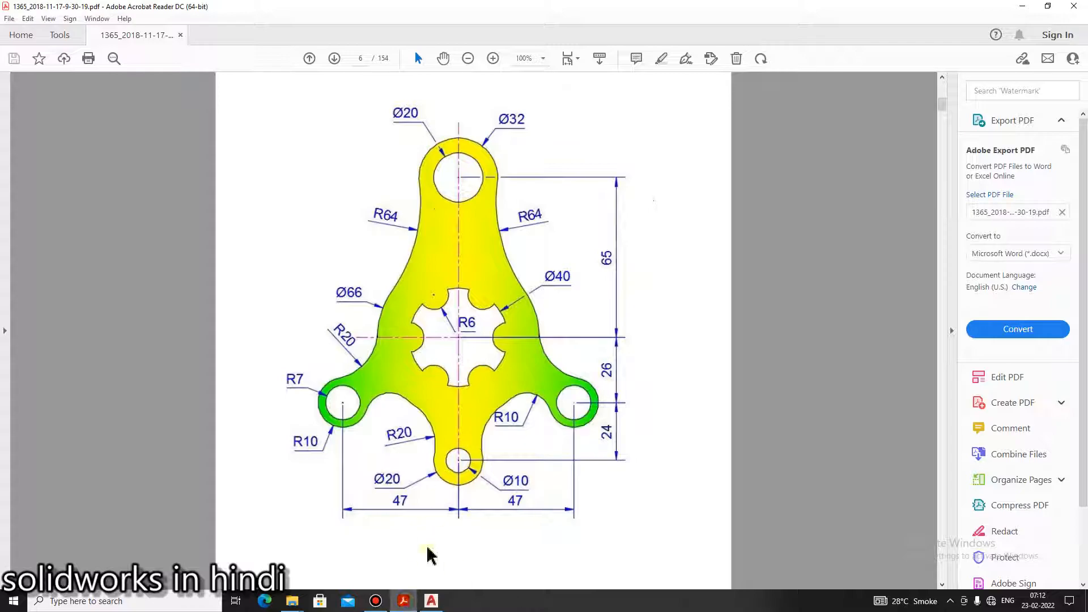
left_click(431, 600)
key("space")
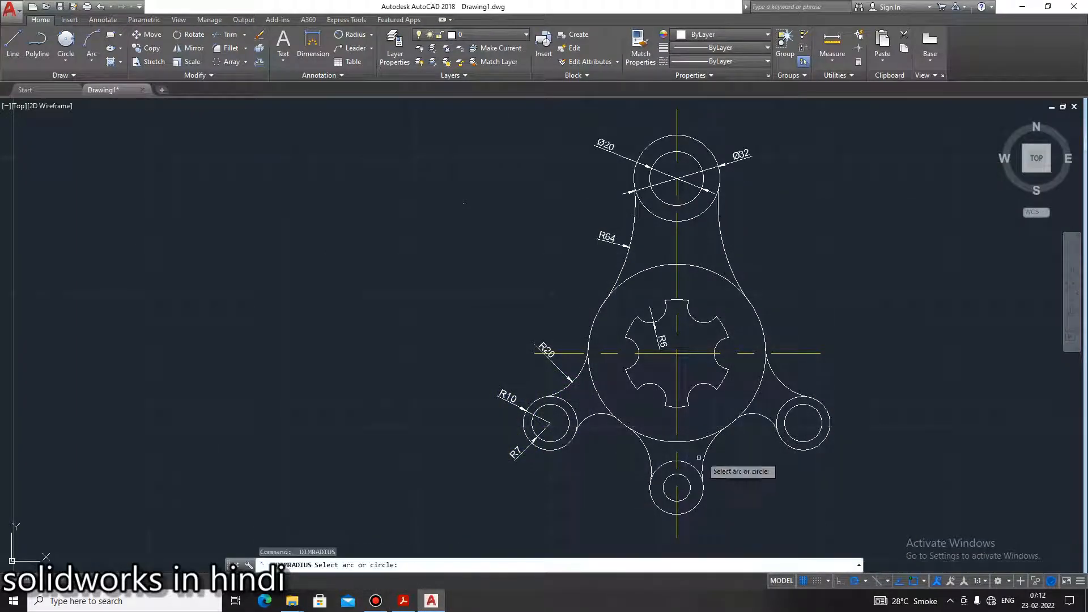
left_click(756, 414)
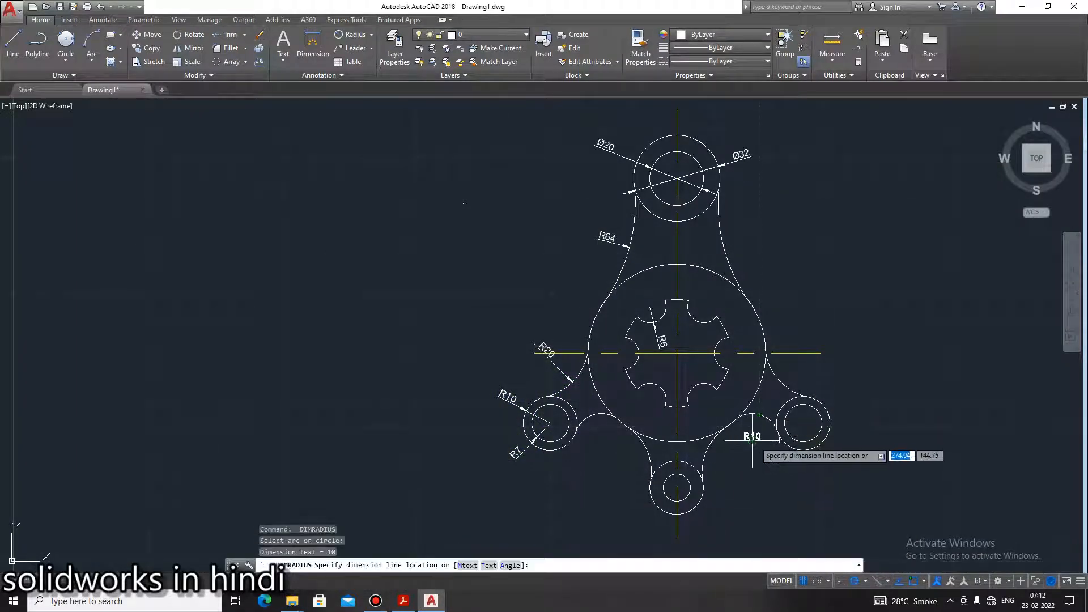
Dimension the radius of the left fillet arc joining the bottom boss to the central circle, placing the text outside the profile
key("space")
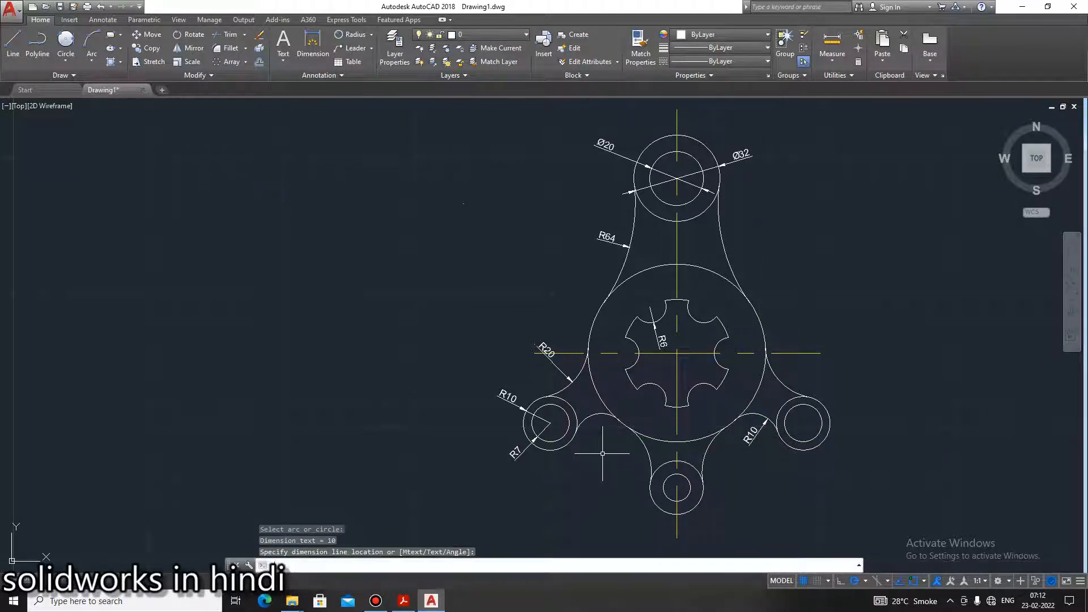
left_click(646, 450)
left_click(598, 471)
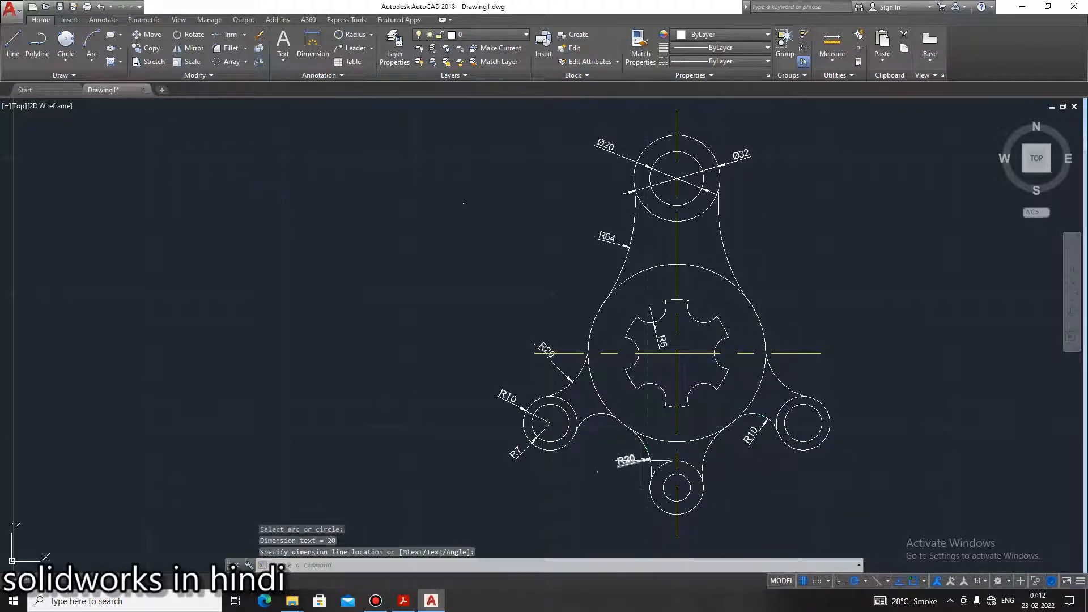
key("Escape")
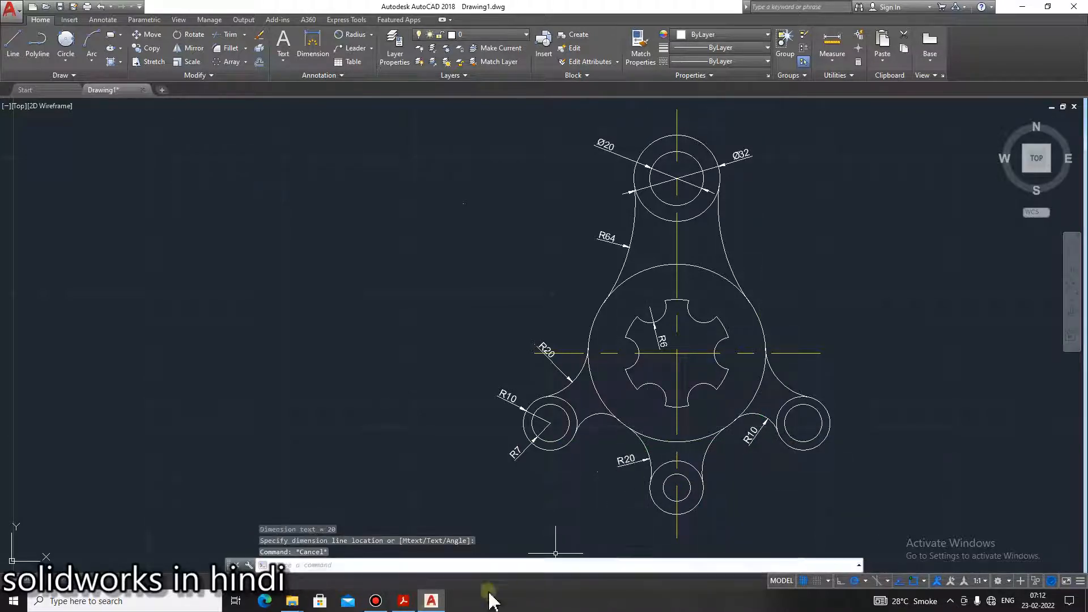
Review the reference drawing in Acrobat Reader for the dimensions still missing from the AutoCAD drawing
left_click(404, 601)
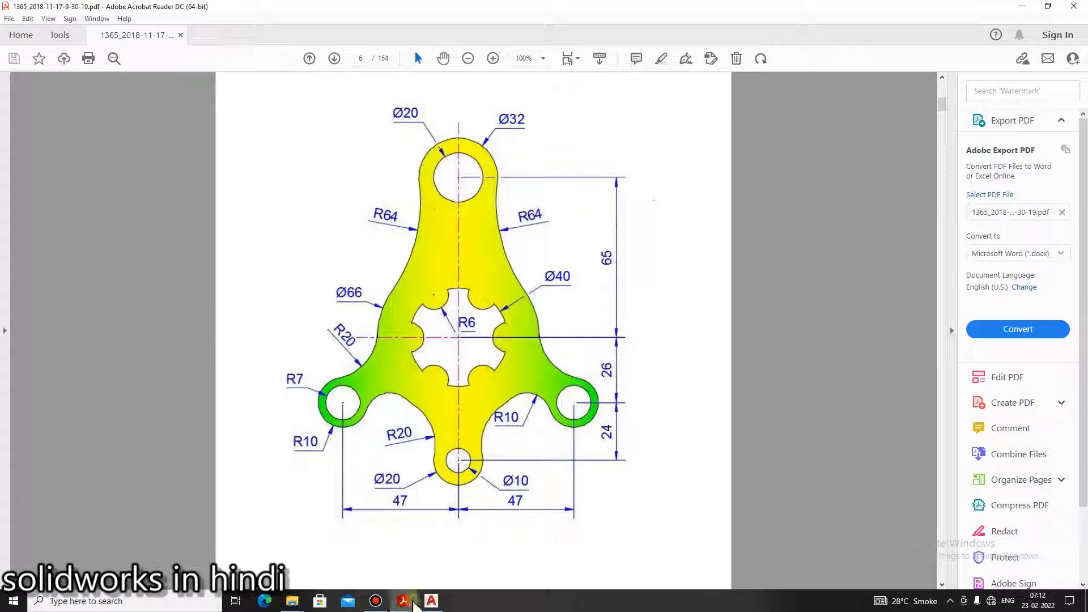
left_click(431, 601)
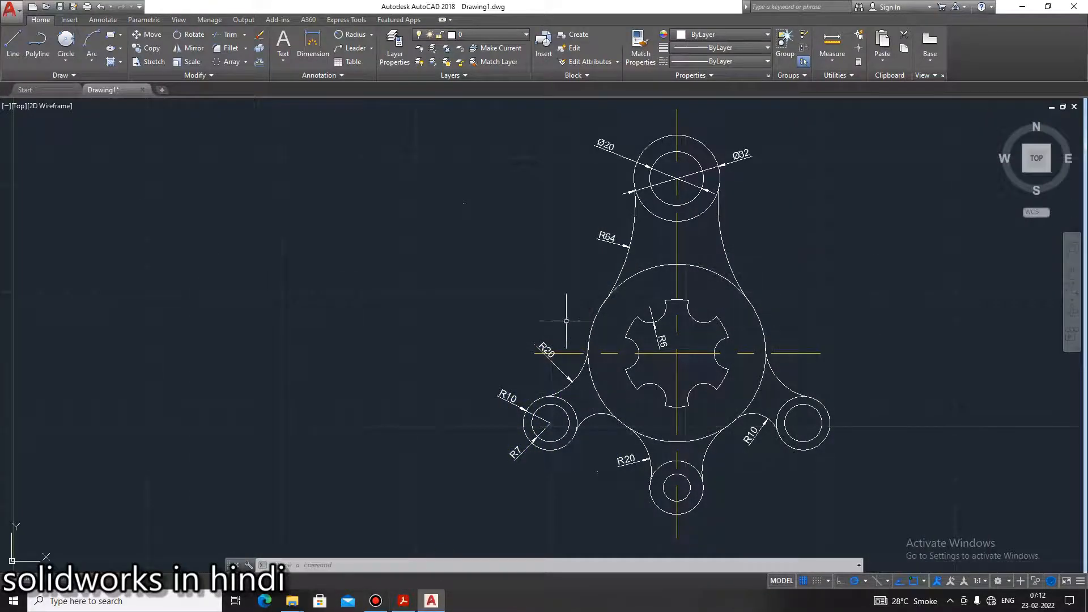
Dimension the diameter of the large central circle, placing the text outside its upper-left edge
left_click(371, 35)
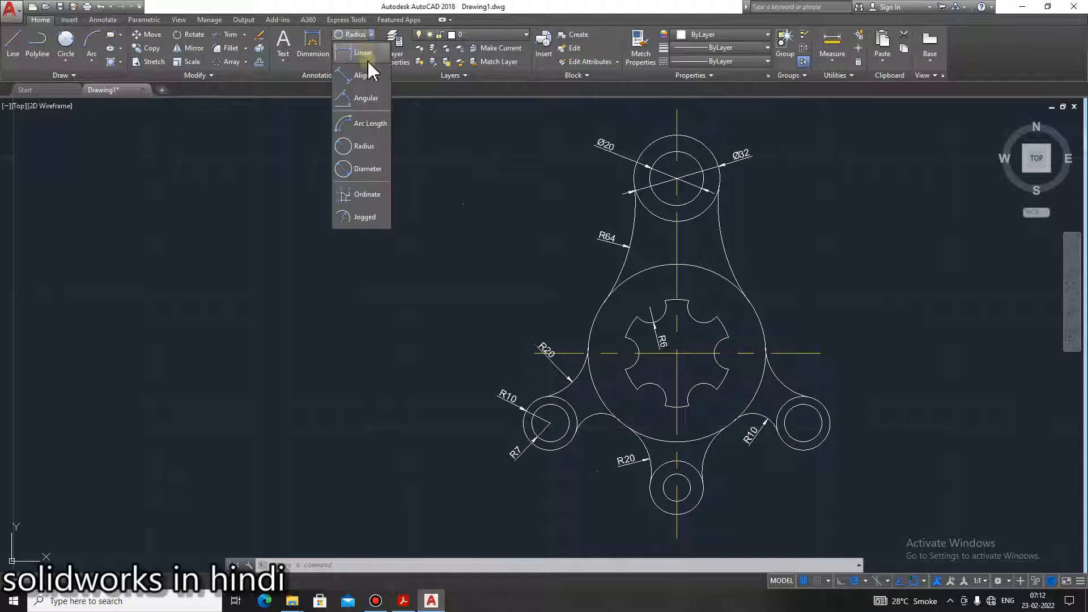
left_click(369, 170)
left_click(598, 308)
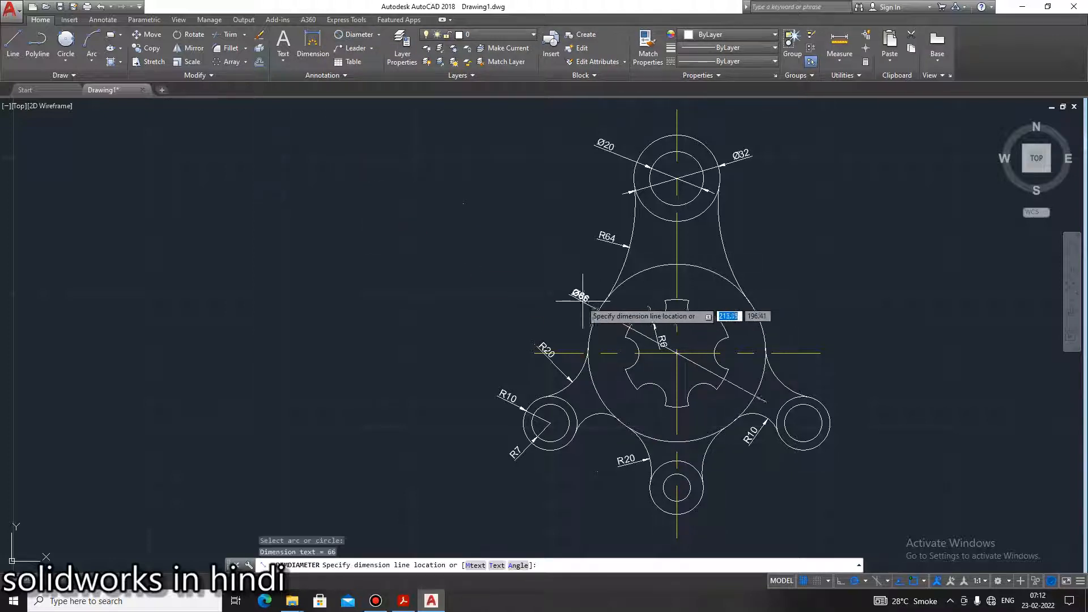
left_click(582, 301)
Check the reference drawing in Acrobat Reader and dimension the diameter of the central cutout's upper-right outer arc, placing the text outside the central circle
left_click(404, 601)
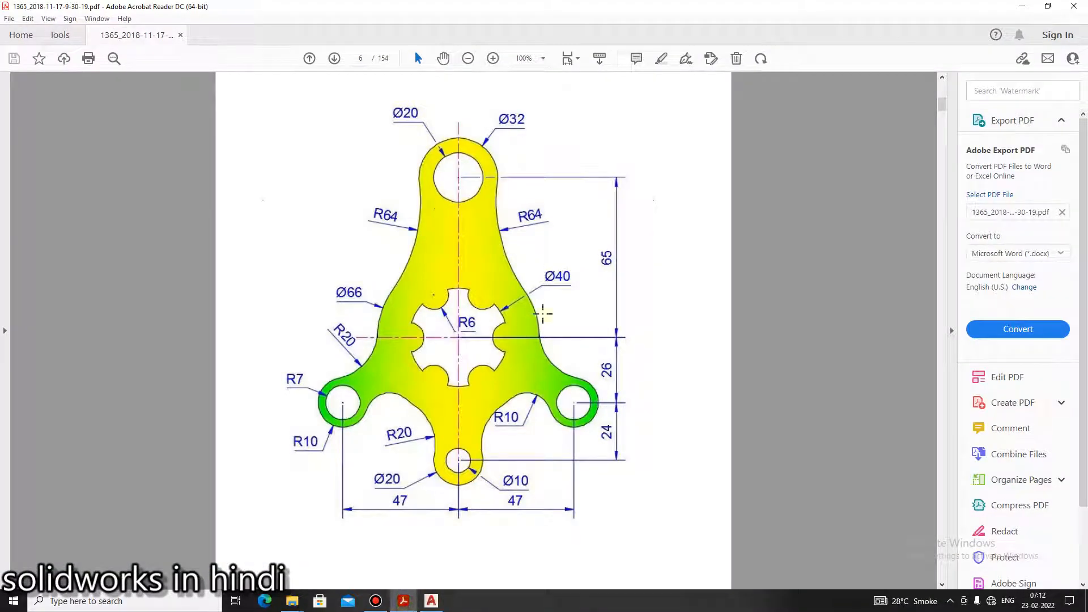
left_click(406, 601)
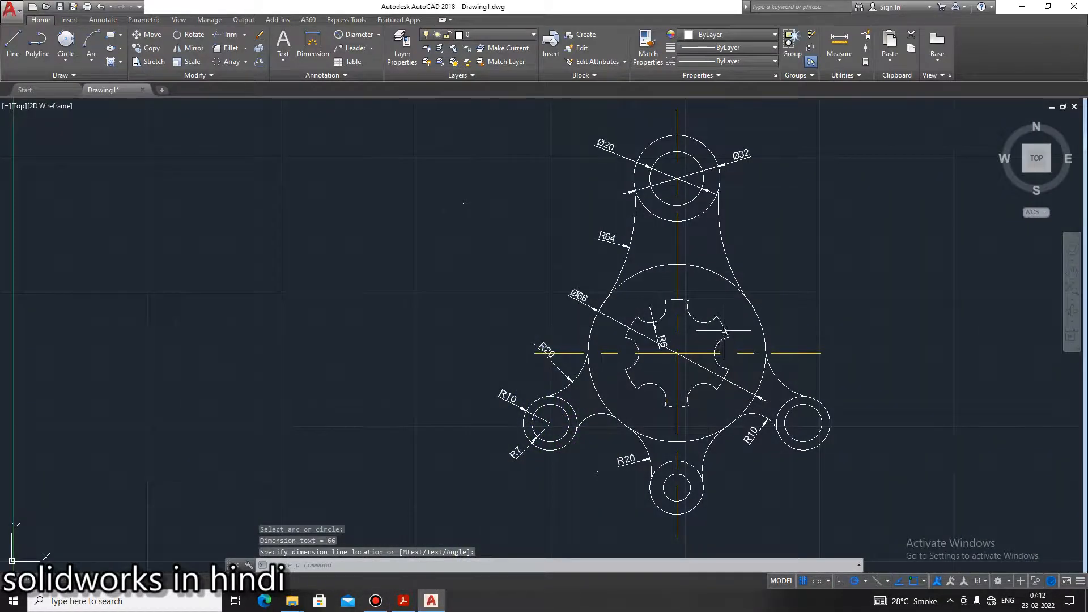
key("Return")
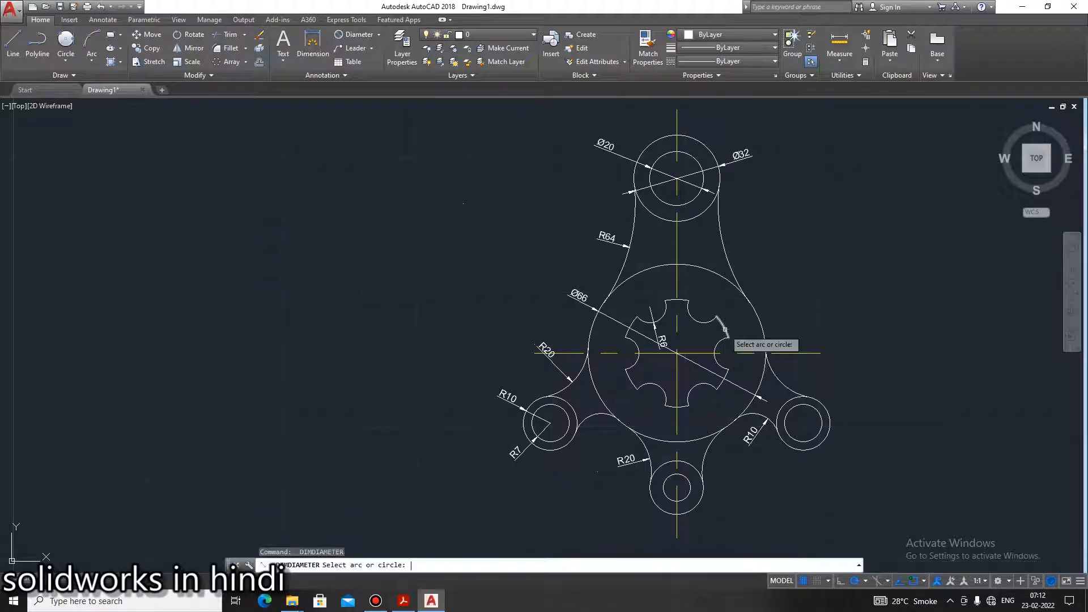
left_click(724, 327)
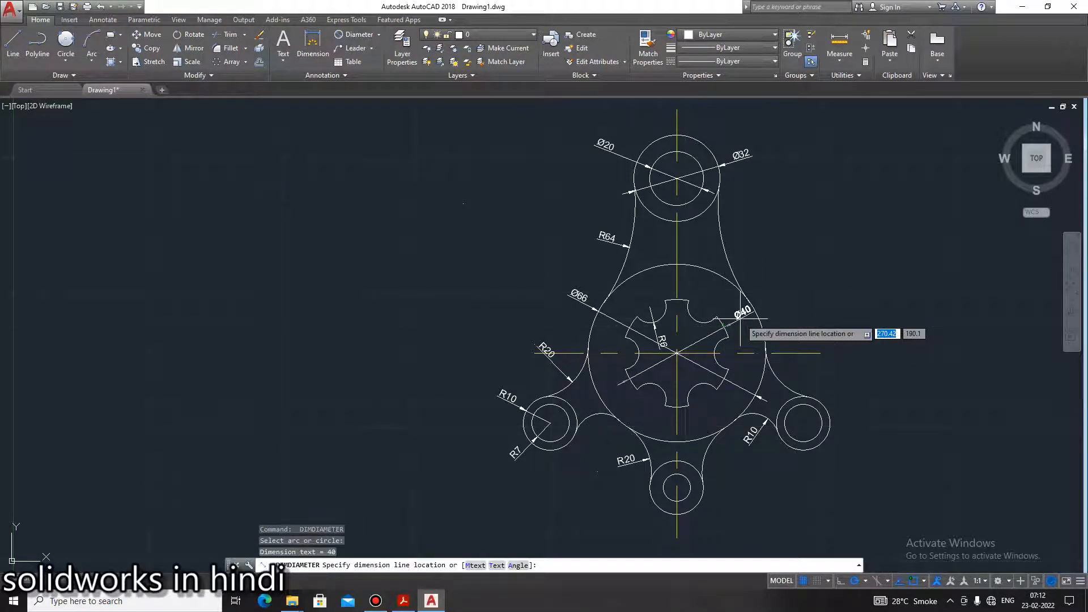
left_click(772, 293)
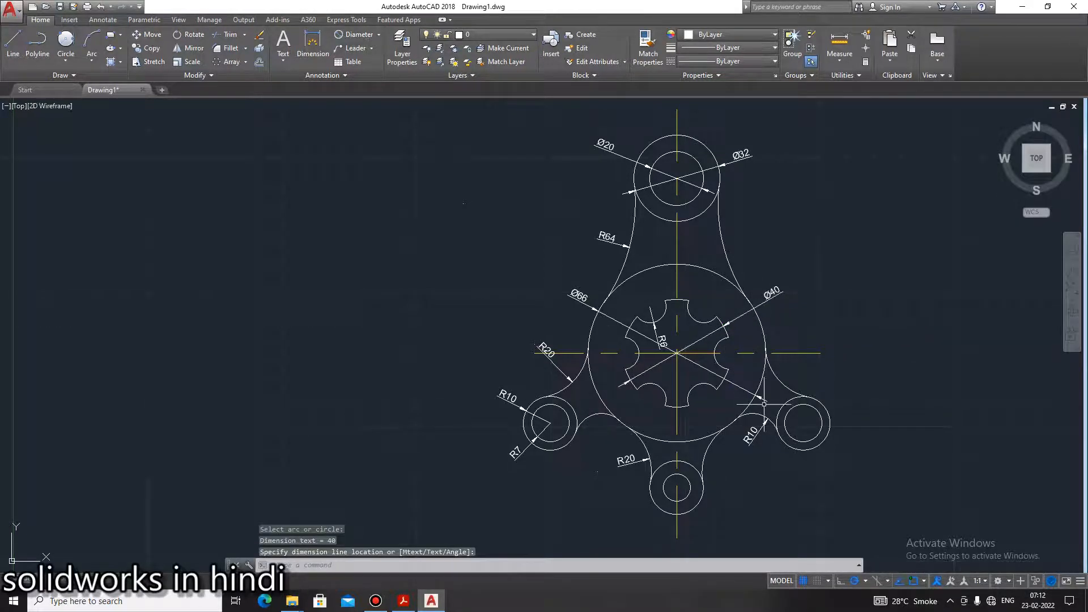
Check the reference drawing in Acrobat Reader and dimension the diameter of the bottom boss's inner hole, placing the text at its lower right
left_click(403, 601)
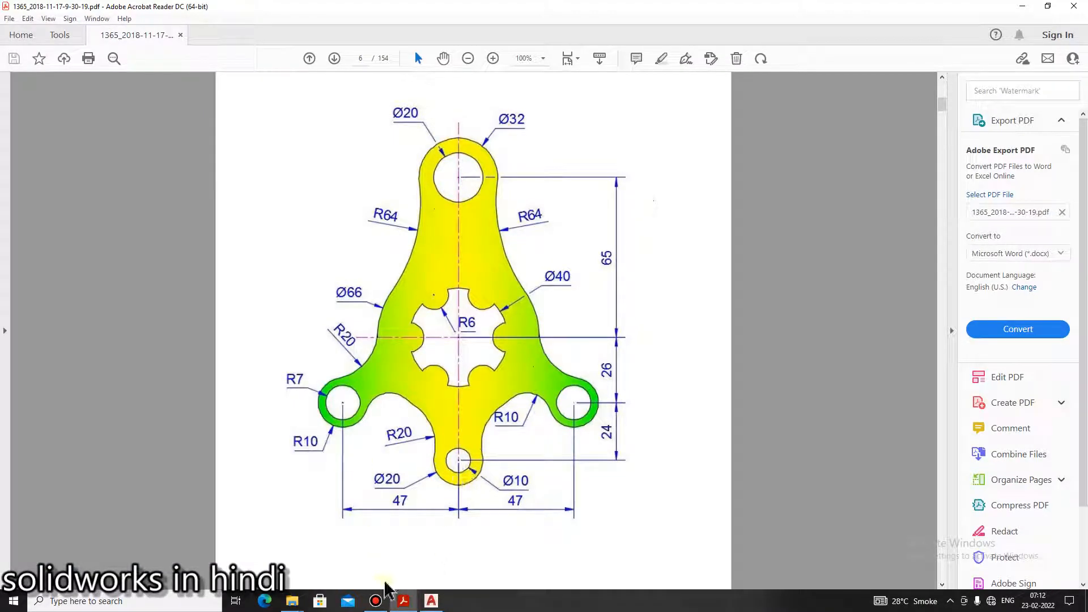
left_click(431, 600)
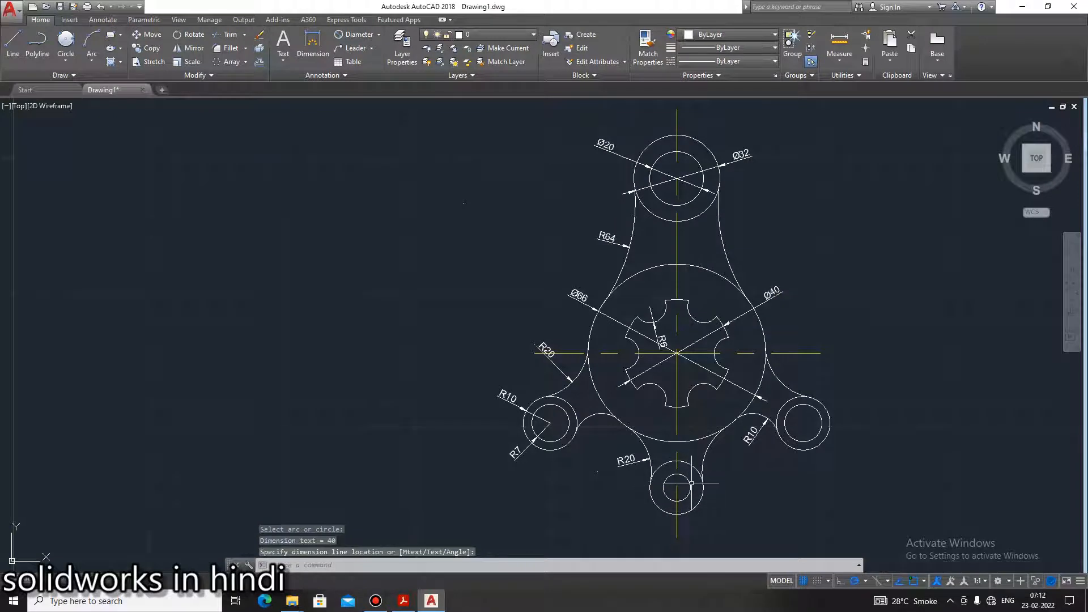
key("Return")
left_click(699, 501)
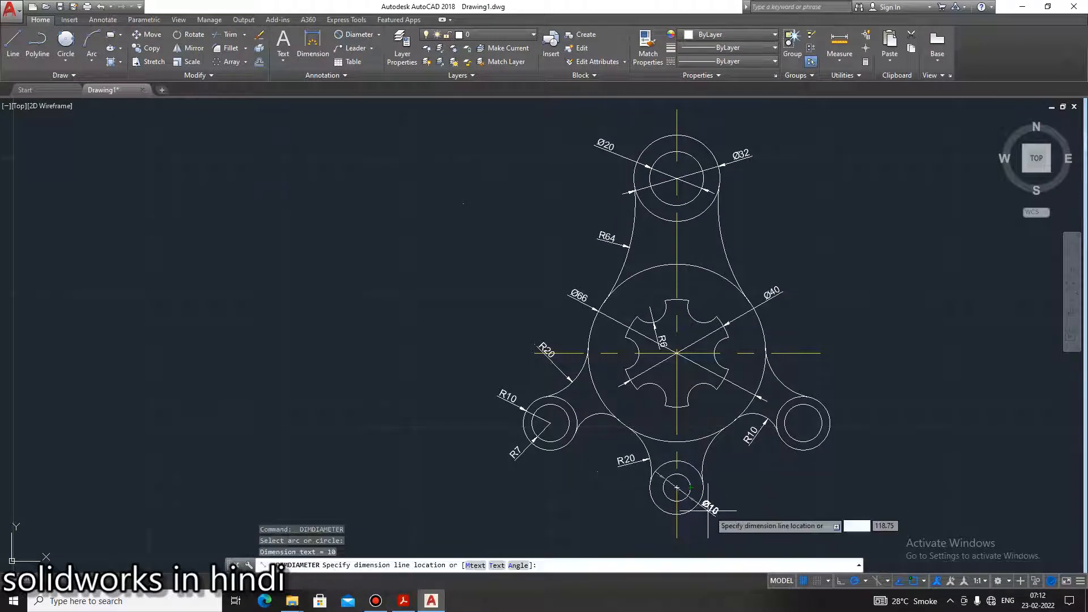
key("alt")
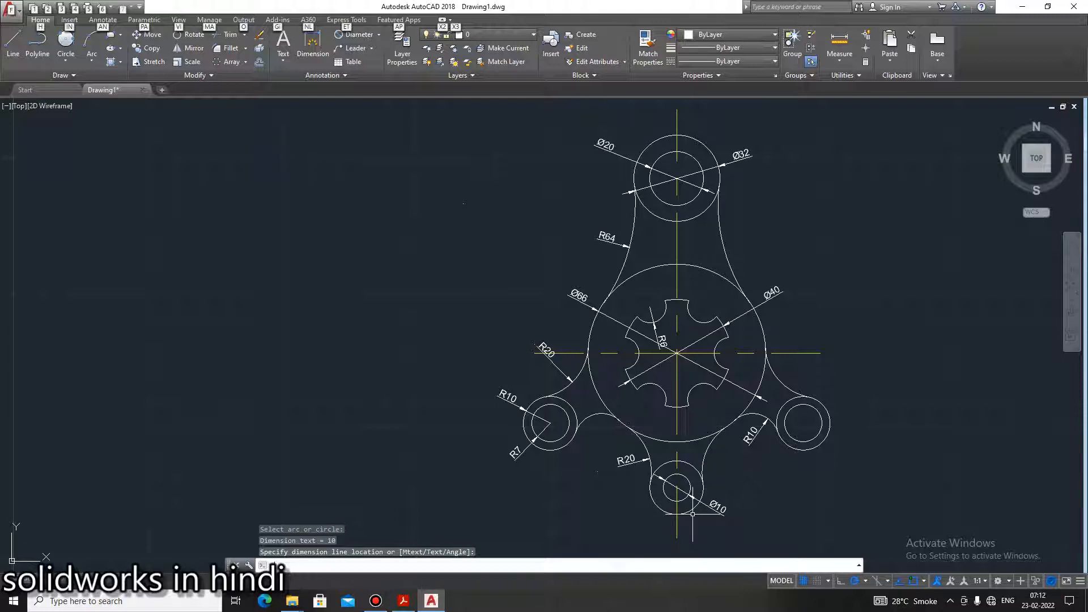
Dimension the diameter of the bottom boss's outer circle, placing the text below the boss
left_click(692, 514)
left_click(677, 515)
key("Escape")
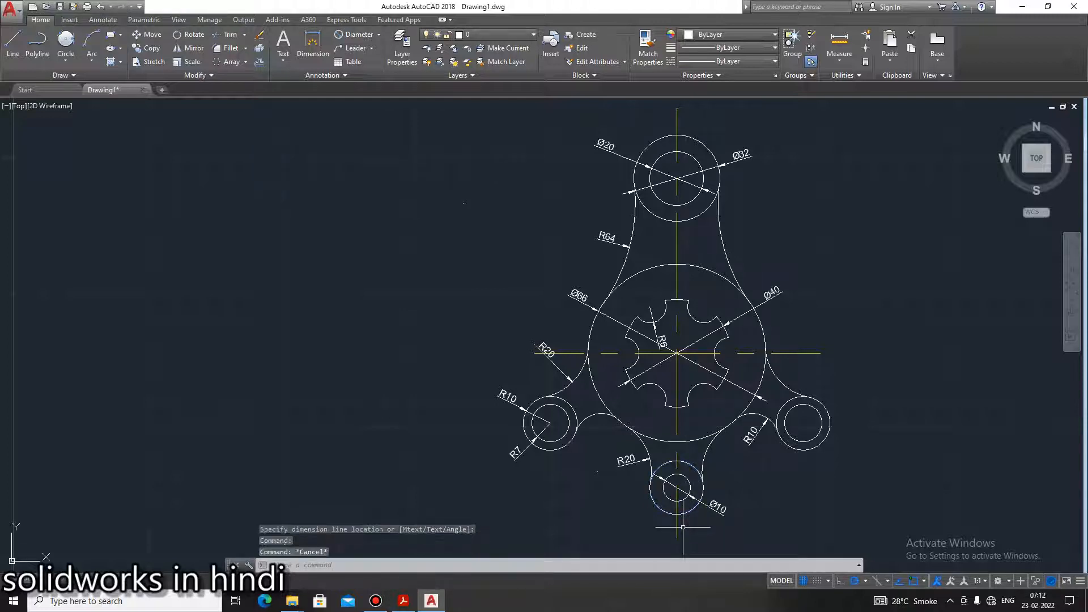
key("Return")
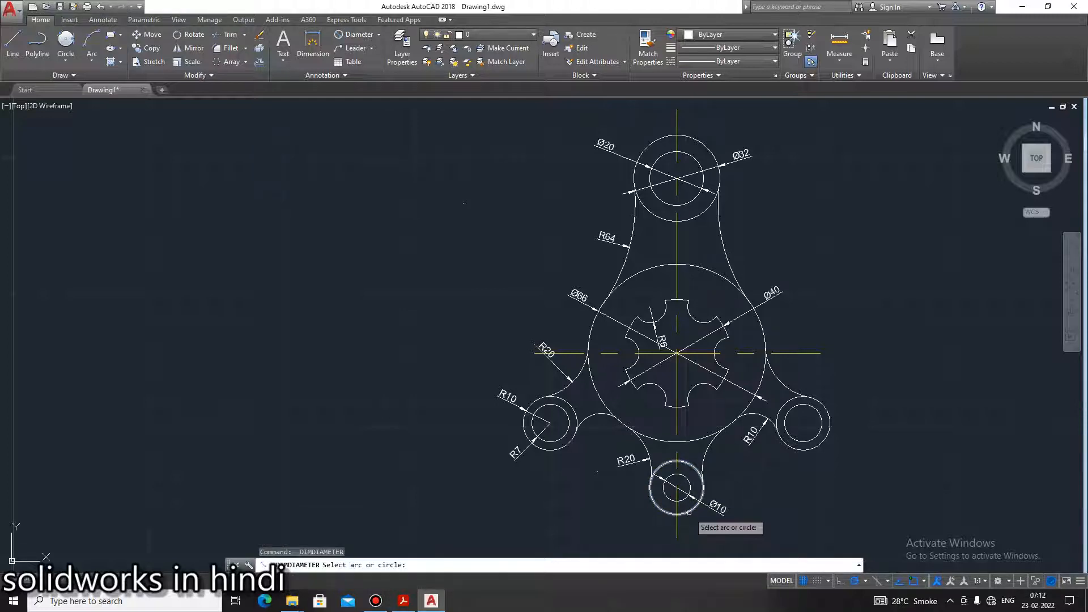
left_click(689, 513)
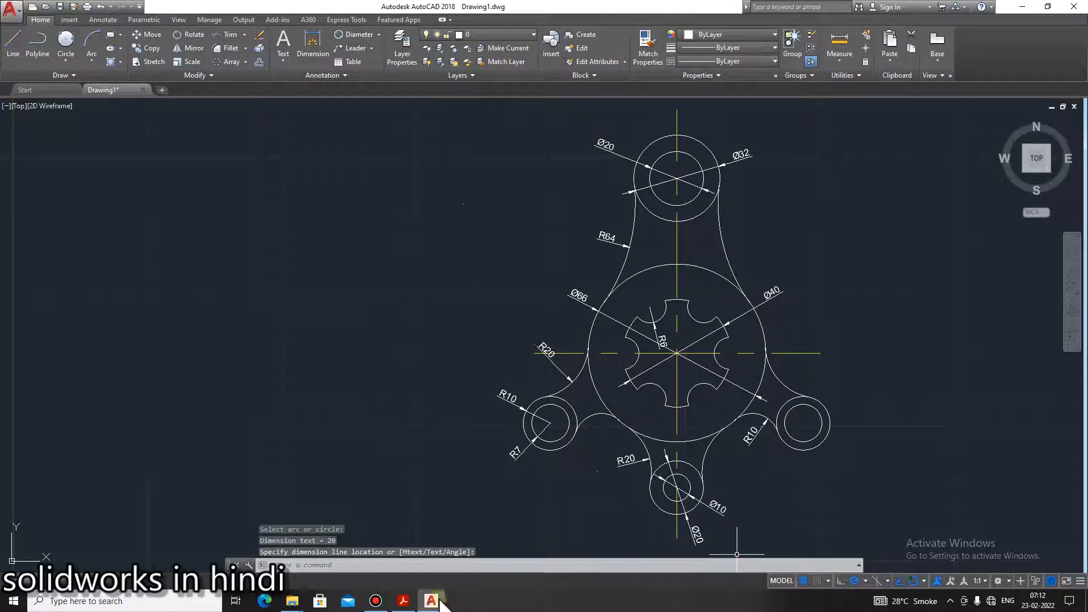
left_click(403, 601)
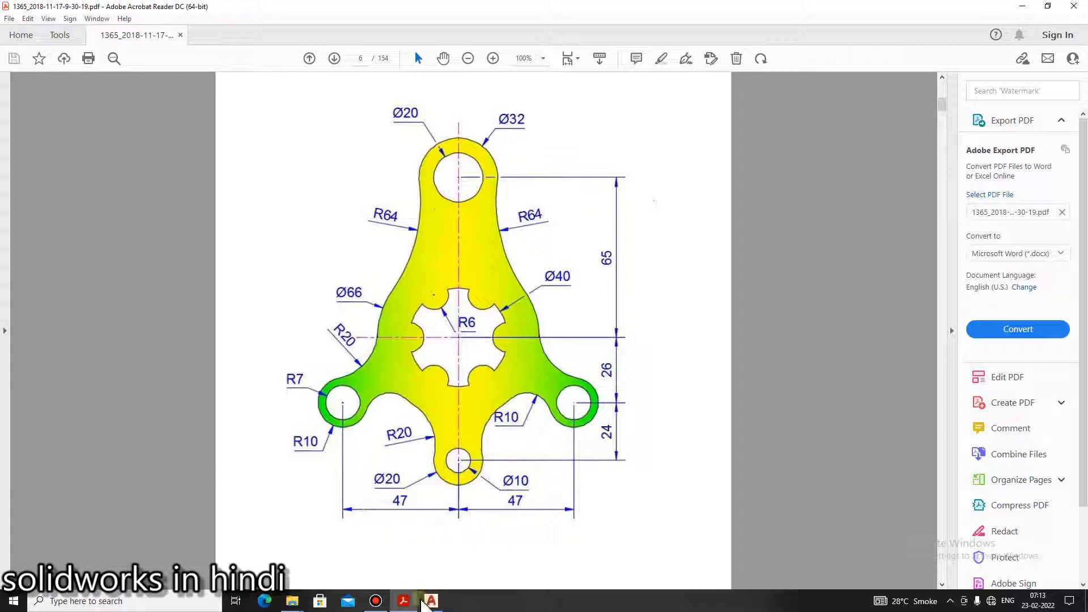
left_click(431, 601)
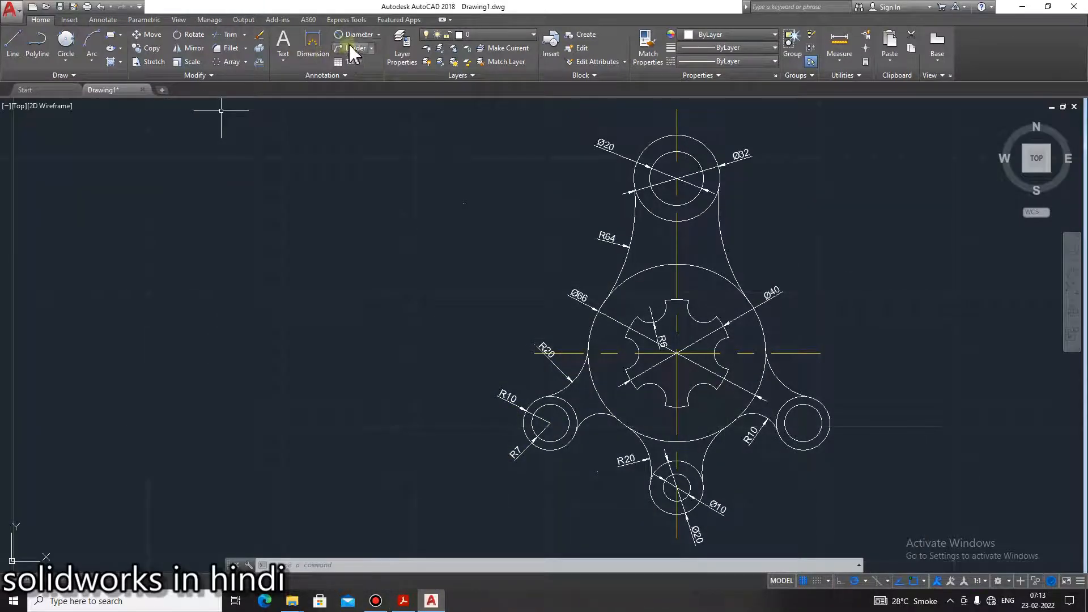
left_click(312, 45)
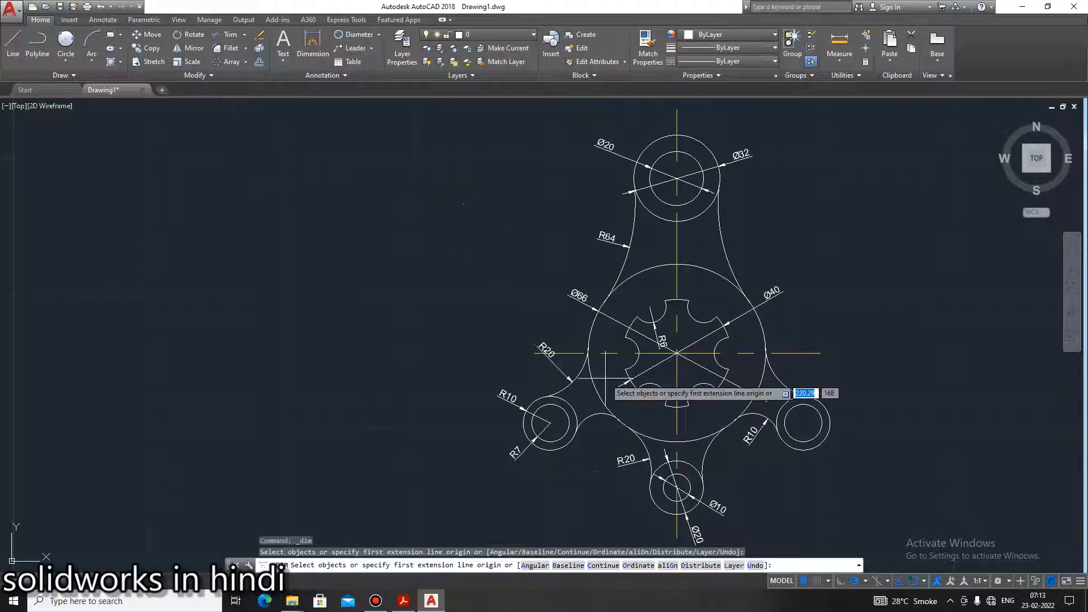
left_click(676, 488)
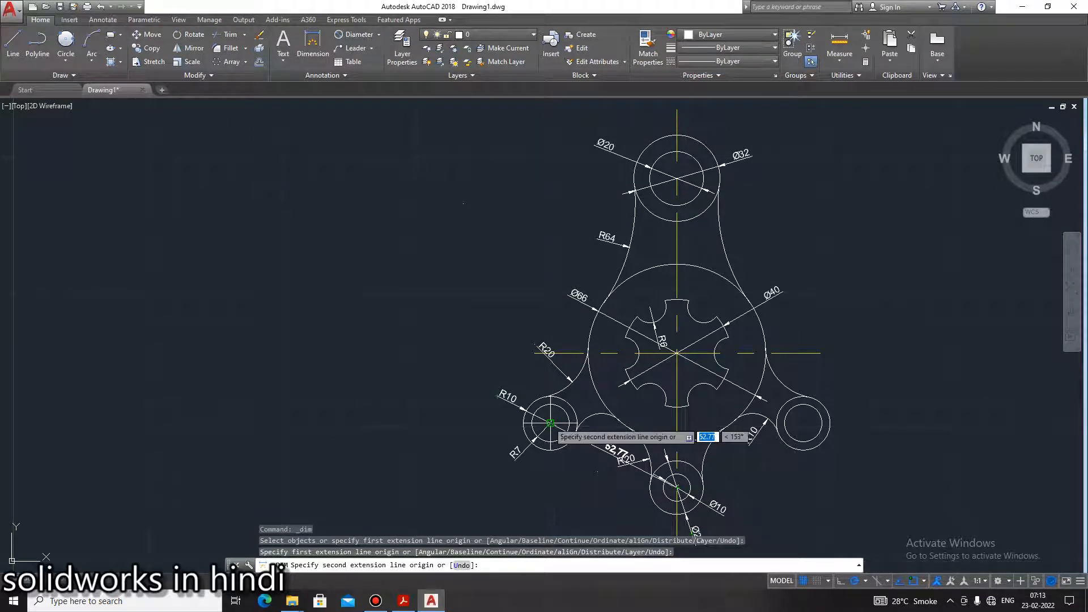
left_click(550, 423)
key("Escape")
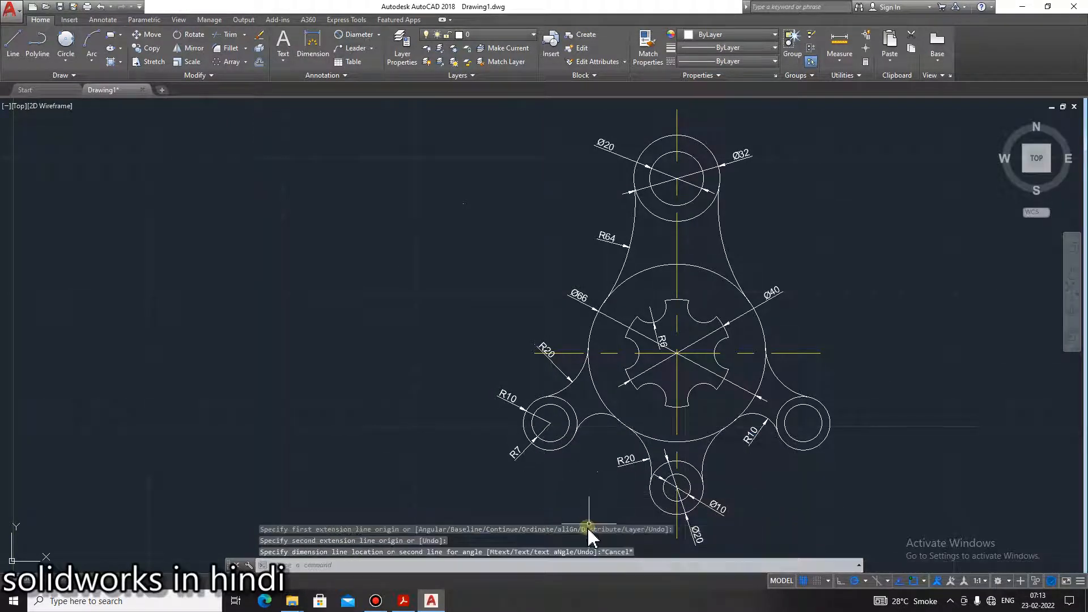
Add a horizontal linear dimension between the centres of the lower-left lug and the bottom boss, placed below the profile
left_click(378, 35)
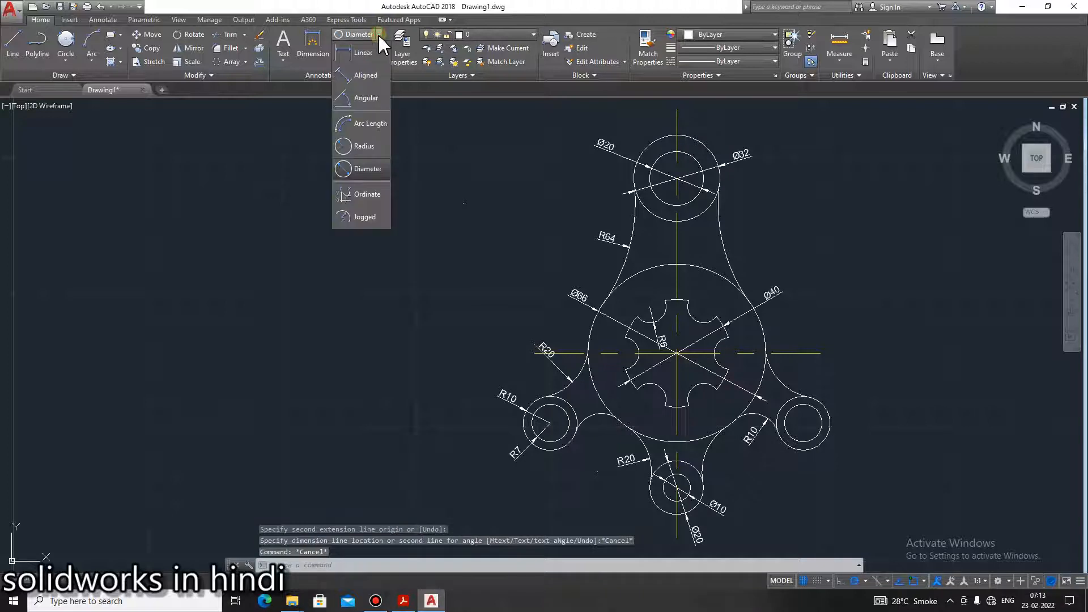
left_click(374, 59)
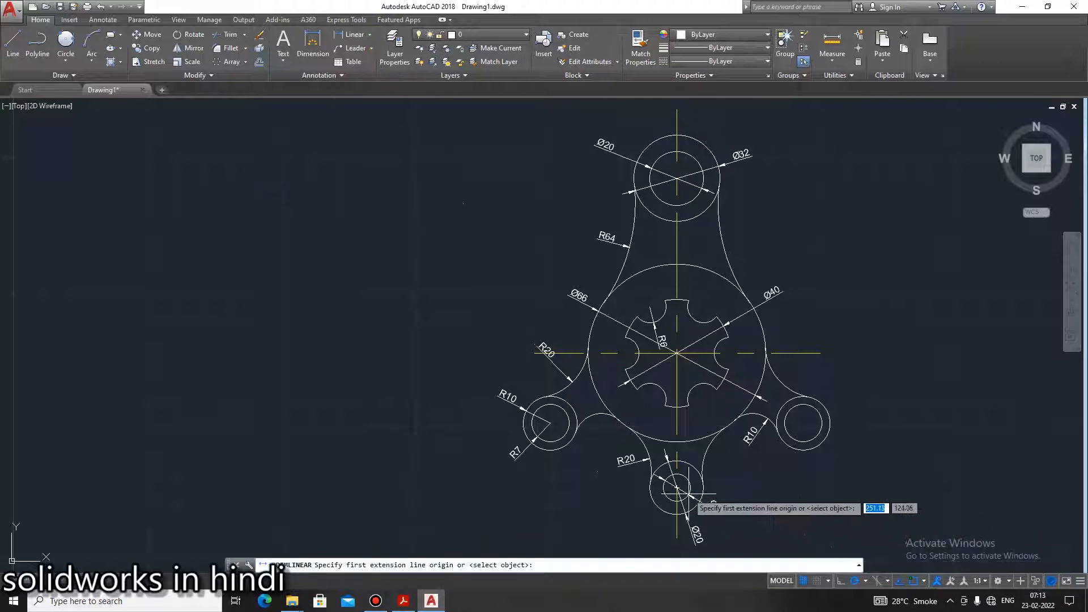
left_click(550, 423)
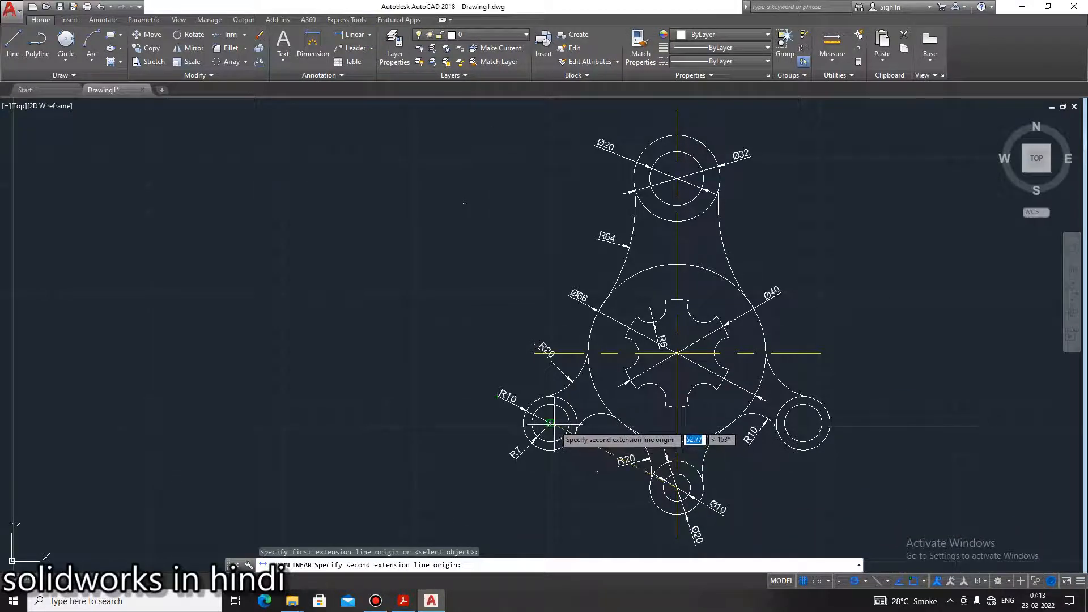
left_click(676, 488)
left_click(604, 527)
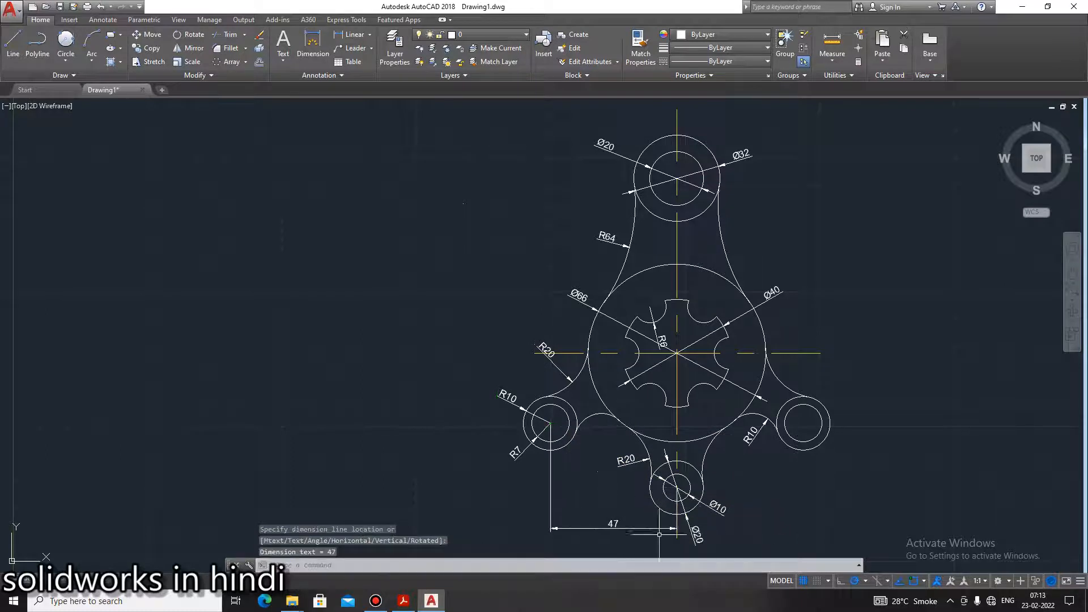
key("space")
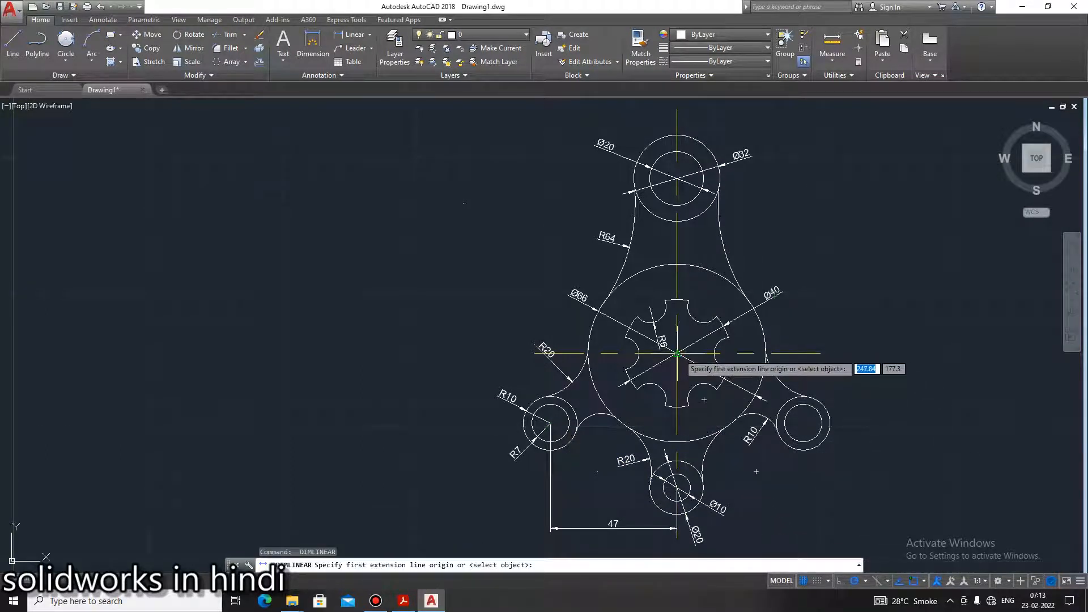
left_click(677, 353)
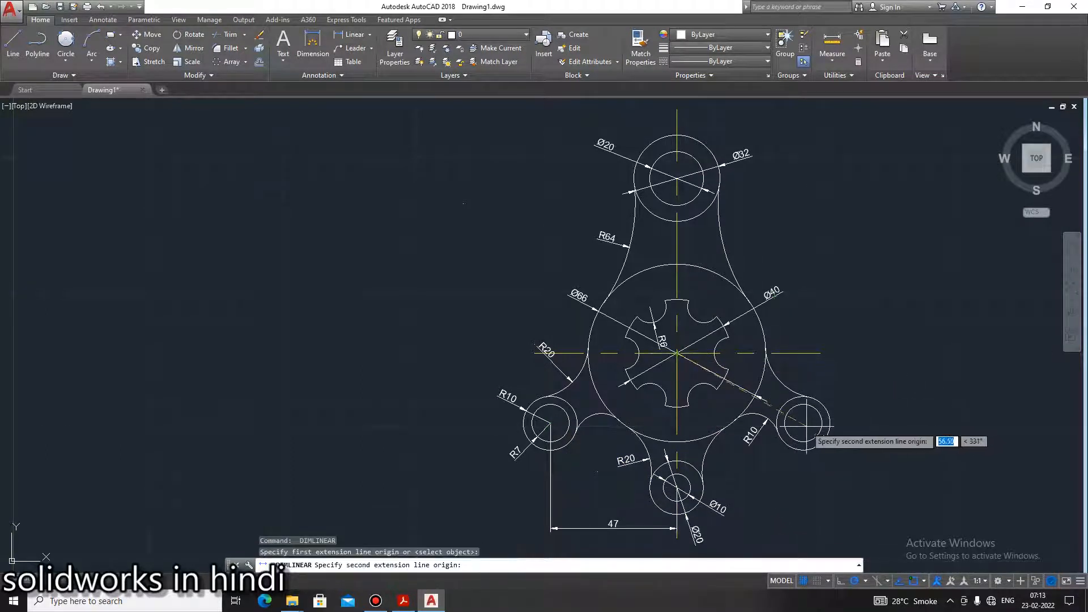
left_click(803, 422)
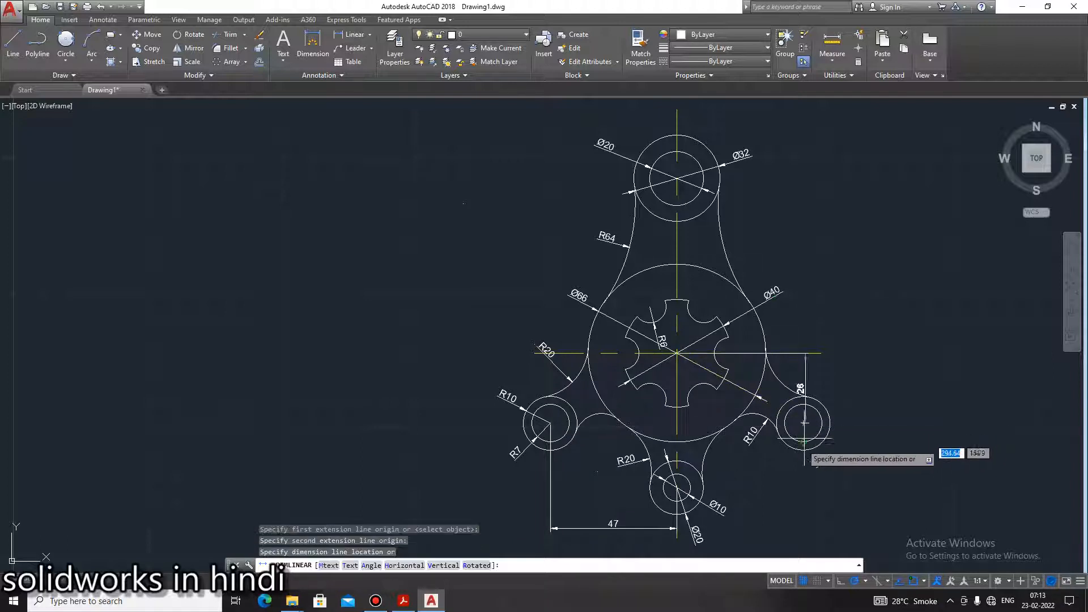
key("Escape")
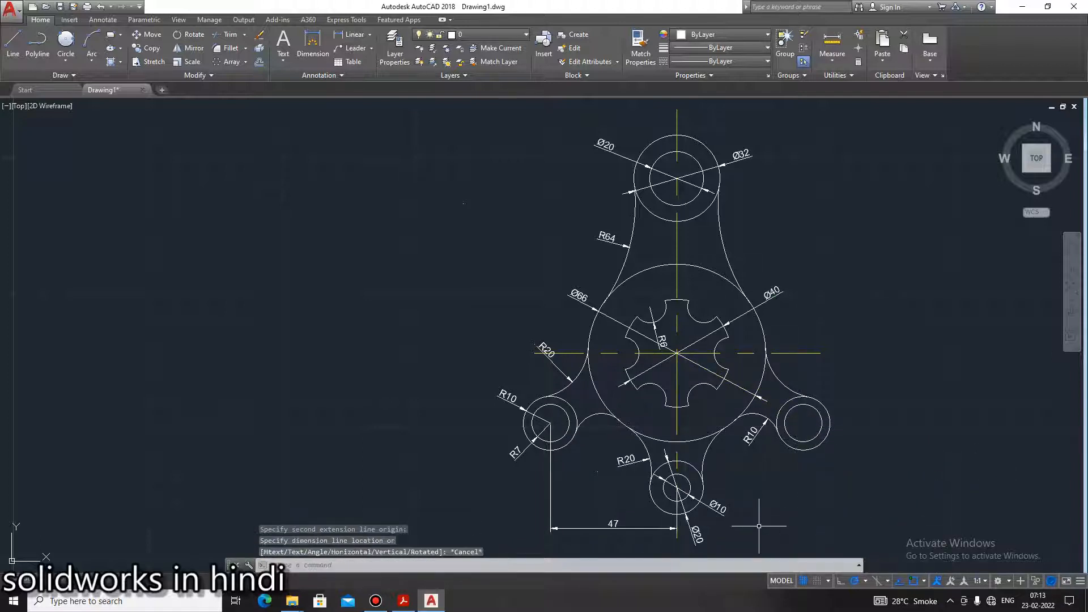
left_click(313, 43)
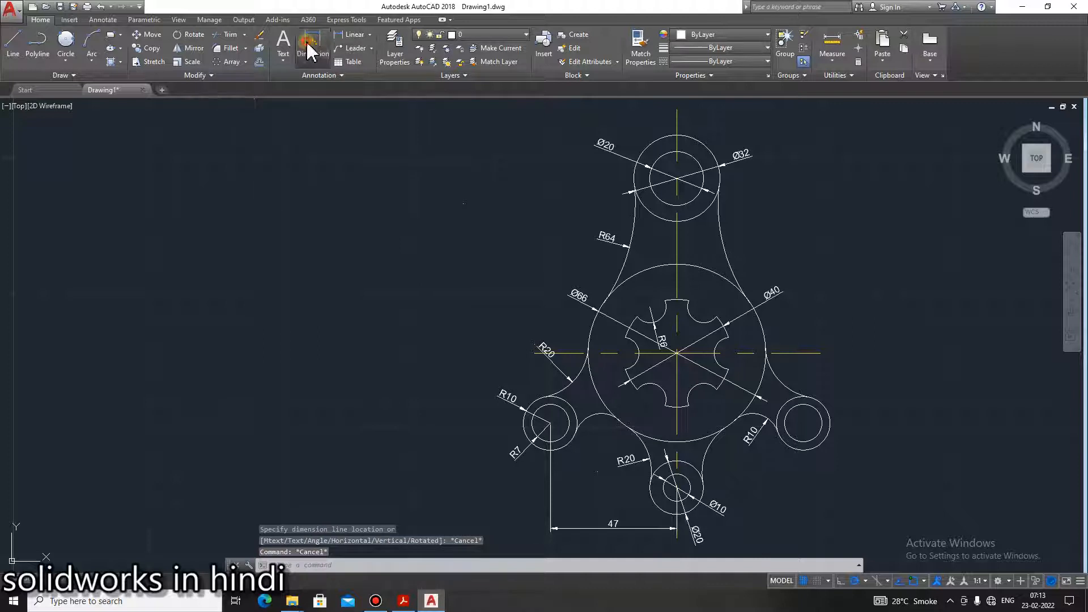
Add a horizontal linear dimension from the bottom boss centre to the lower-right lug centre, level with the existing horizontal dimension
left_click(369, 36)
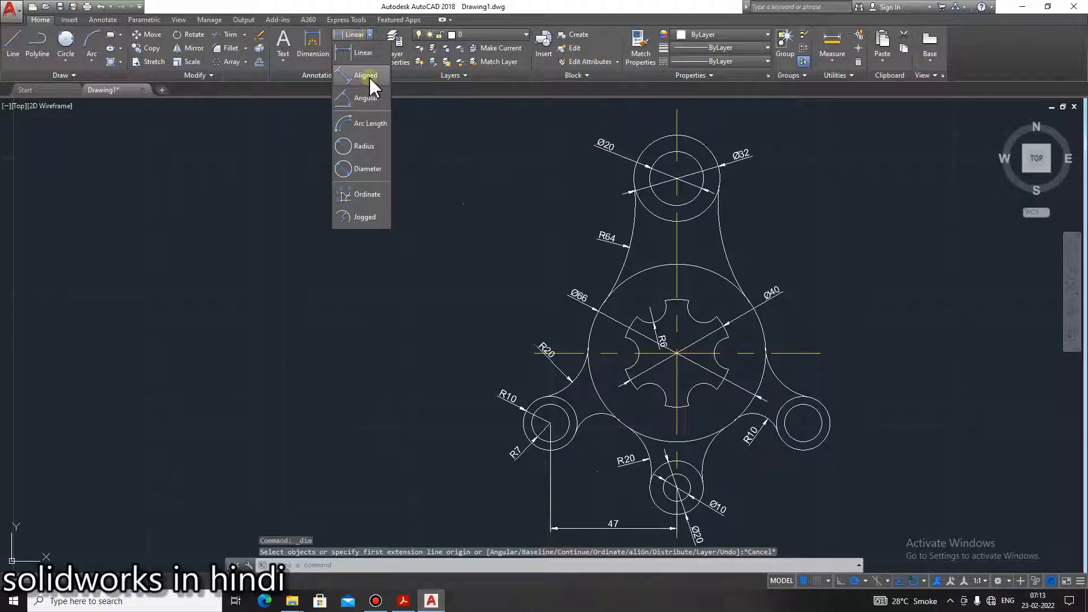
left_click(363, 57)
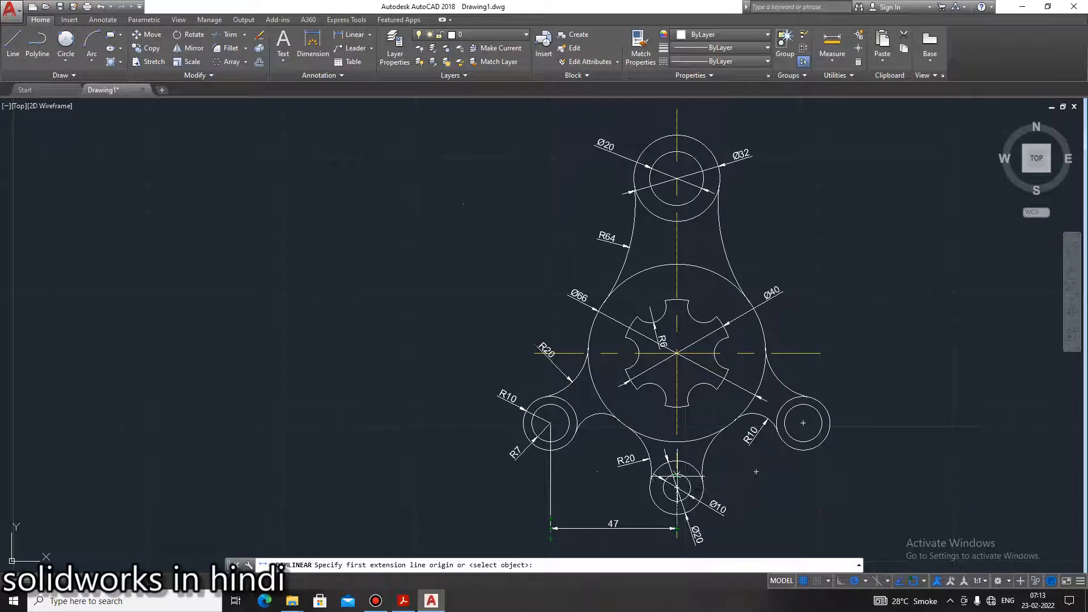
left_click(677, 487)
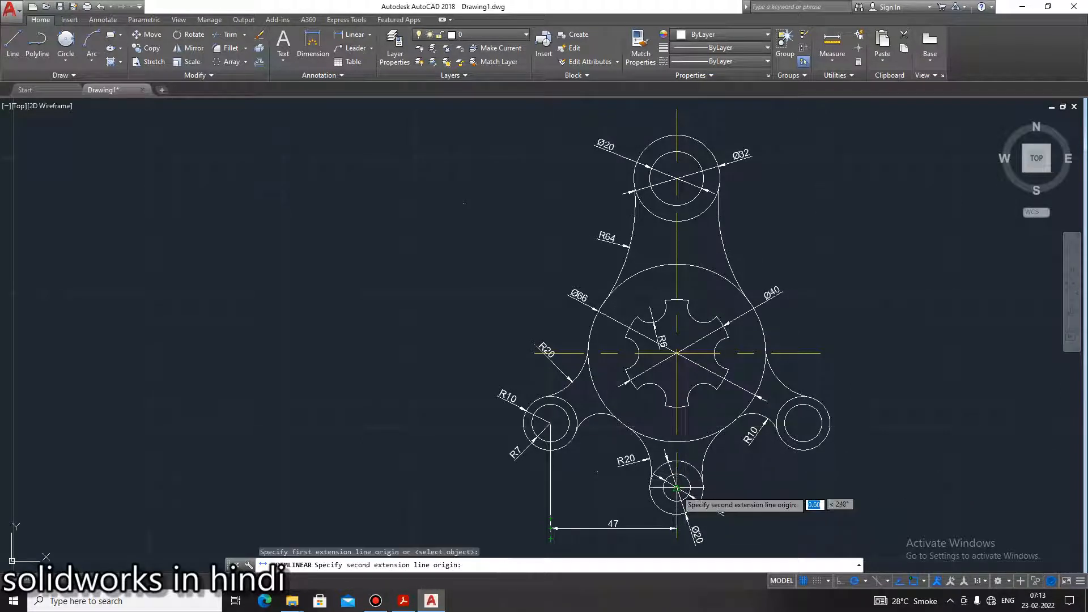
left_click(802, 422)
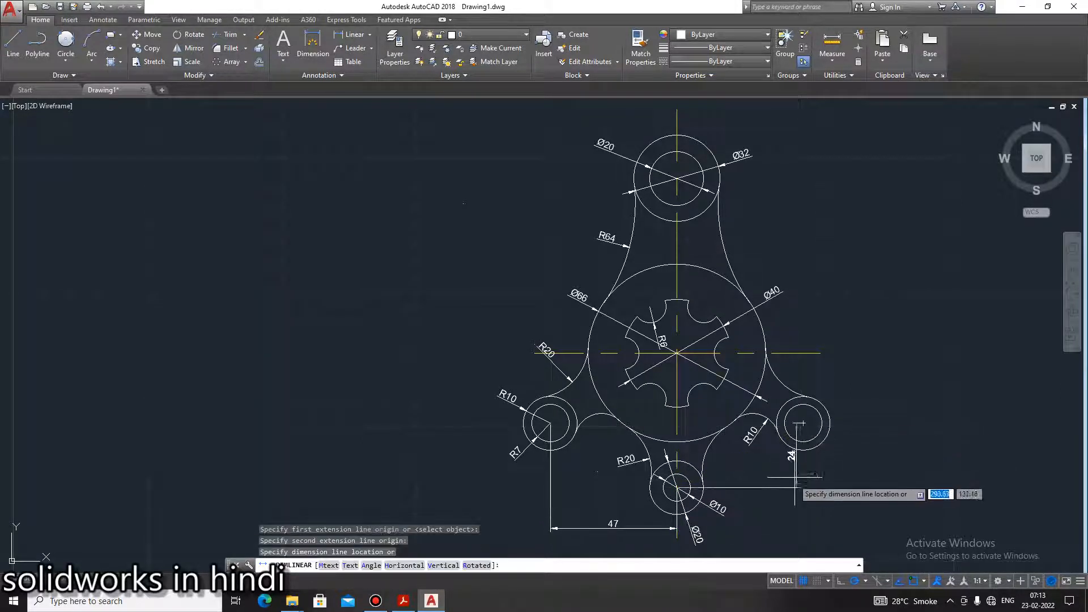
left_click(773, 528)
key("Escape")
key("Escape")
Move the text of the bottom boss's outer diameter dimension to the left of the boss, above the horizontal dimension
left_click(697, 535)
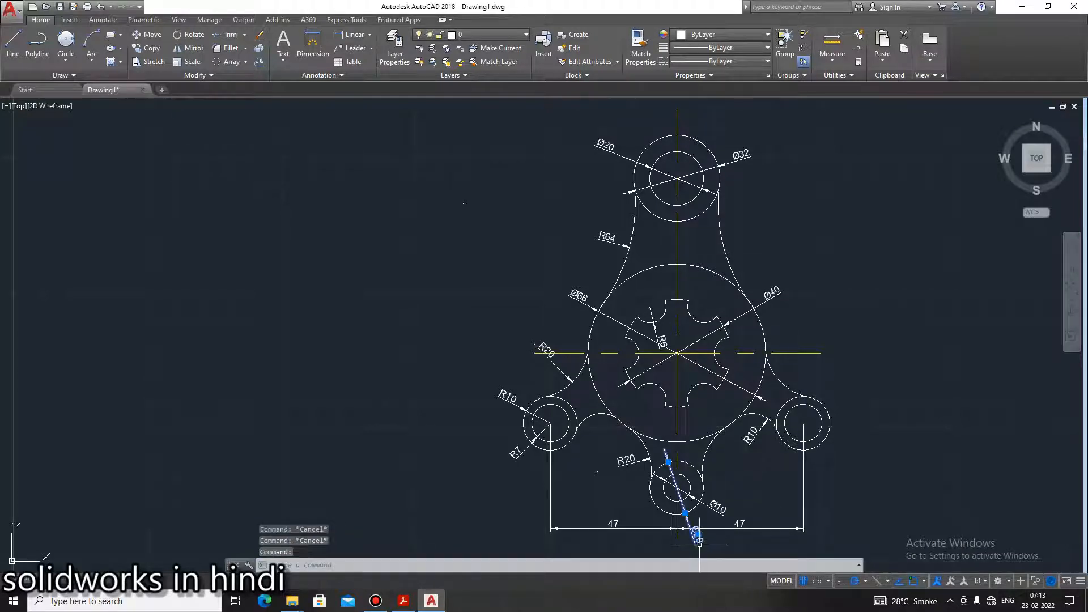
left_click(697, 534)
left_click(616, 491)
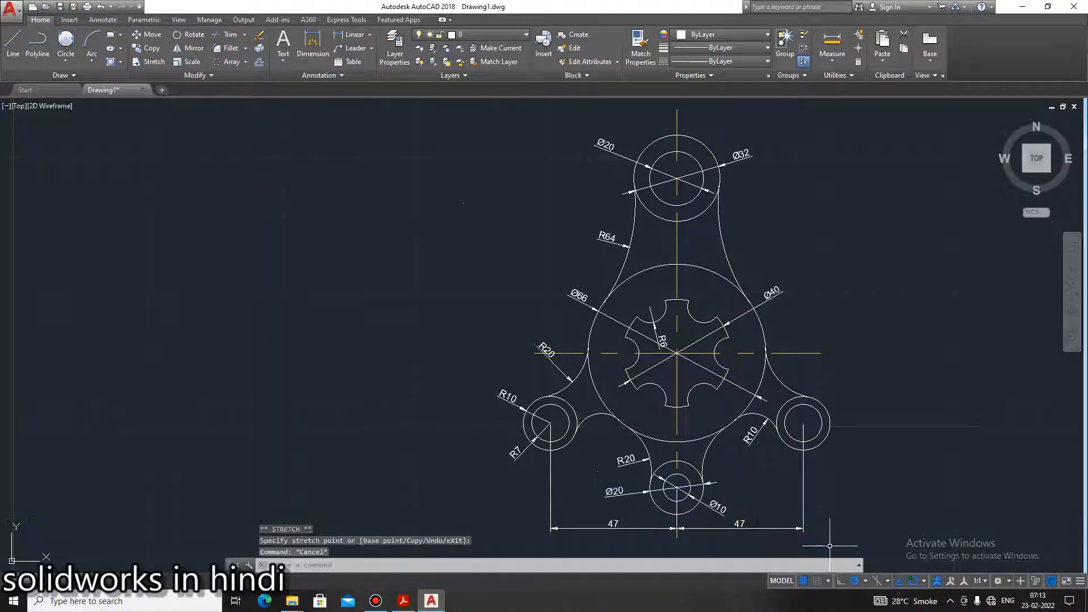
key("Escape")
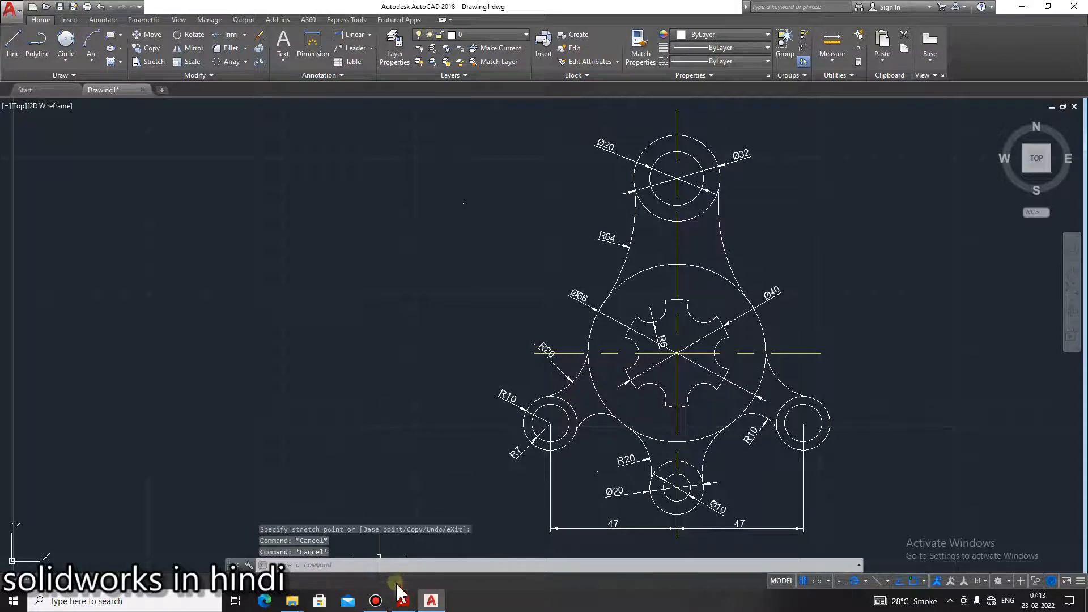
Add a vertical linear dimension between the bottom boss centre and the lower-right lug centre, placed to the right of the profile
left_click(400, 601)
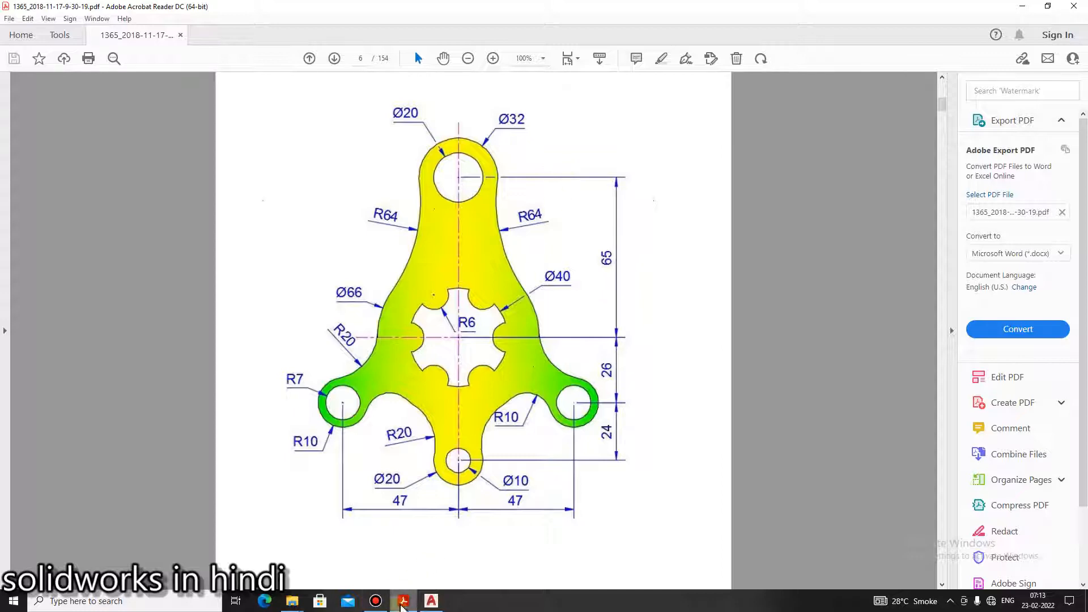
left_click(401, 604)
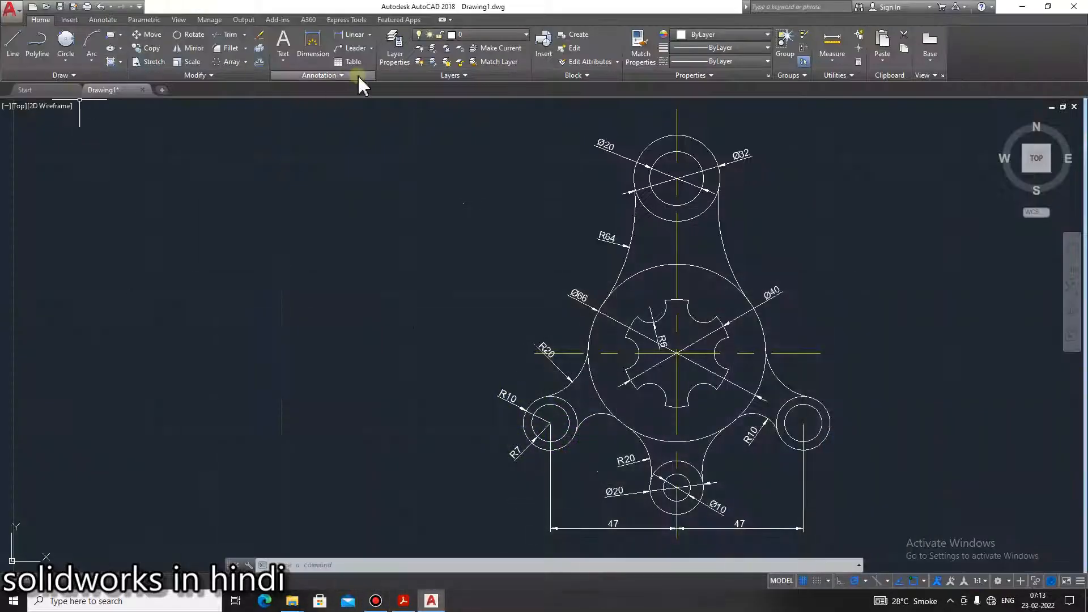
left_click(353, 35)
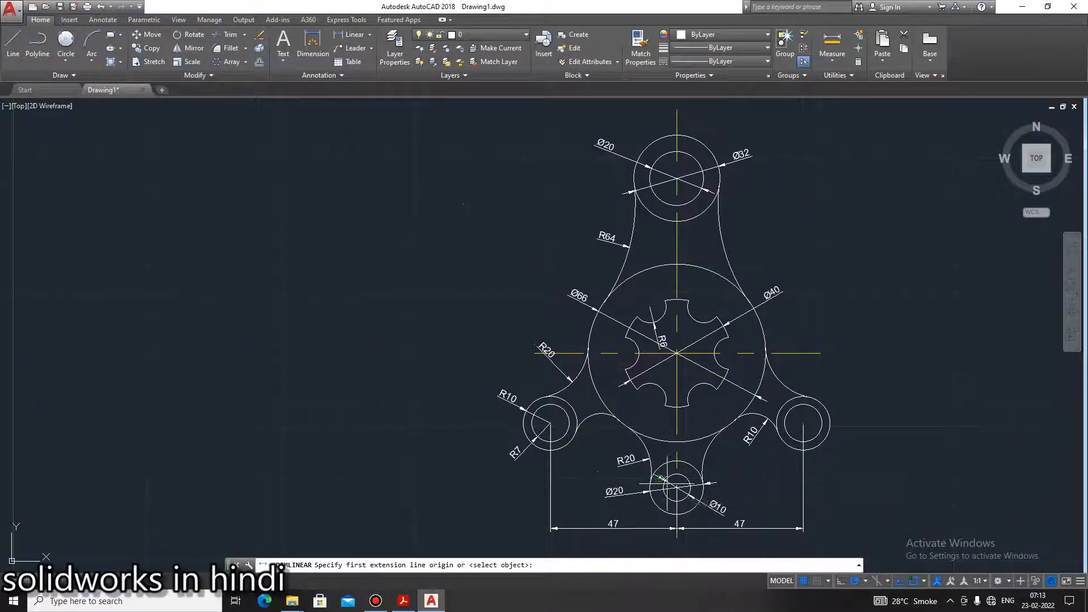
left_click(677, 487)
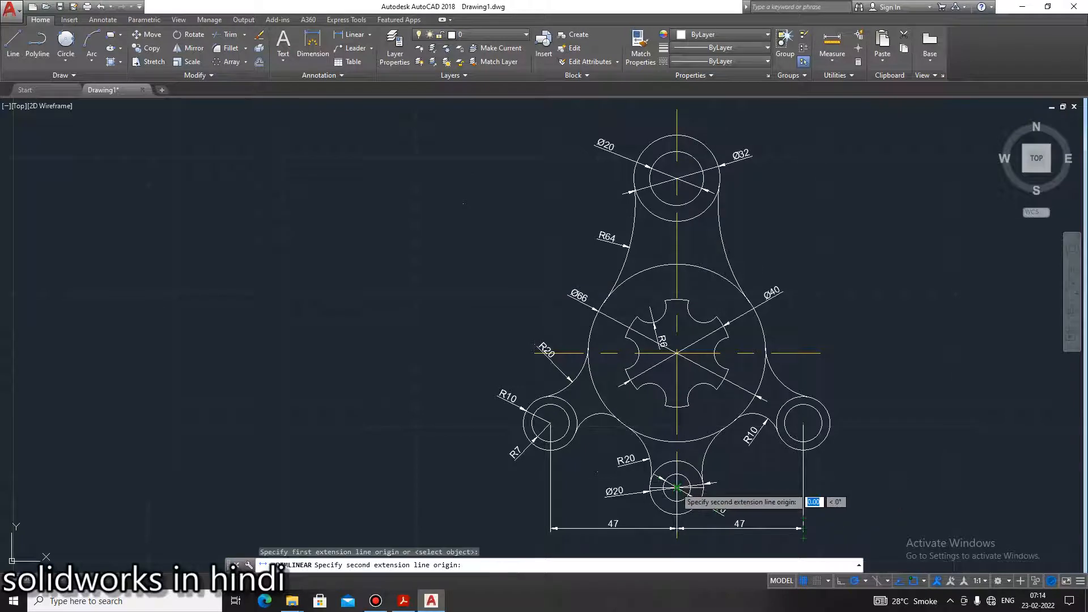
left_click(803, 422)
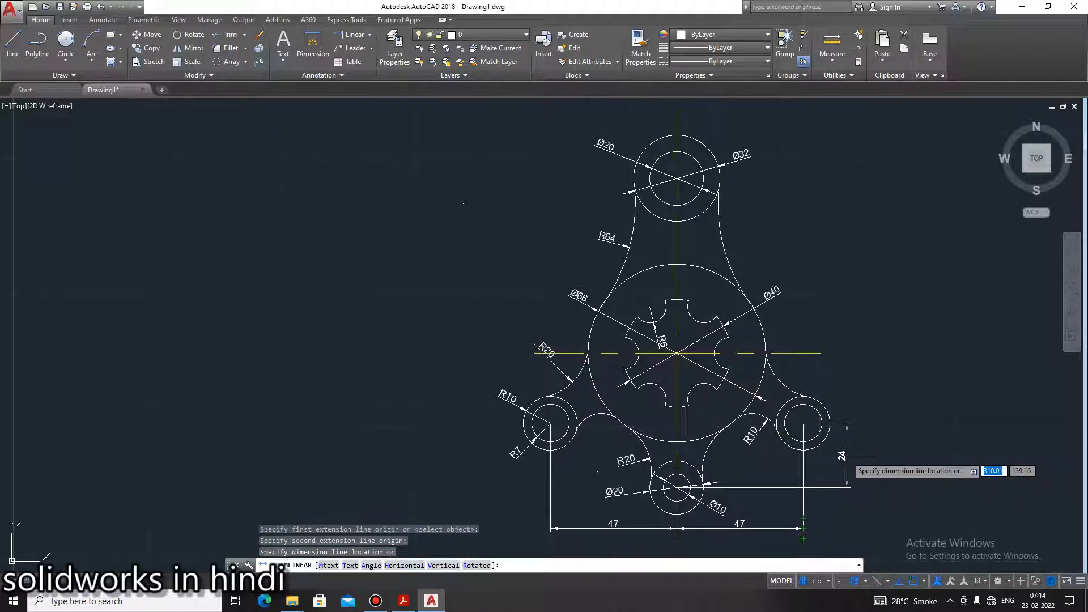
left_click(846, 455)
right_click(846, 453)
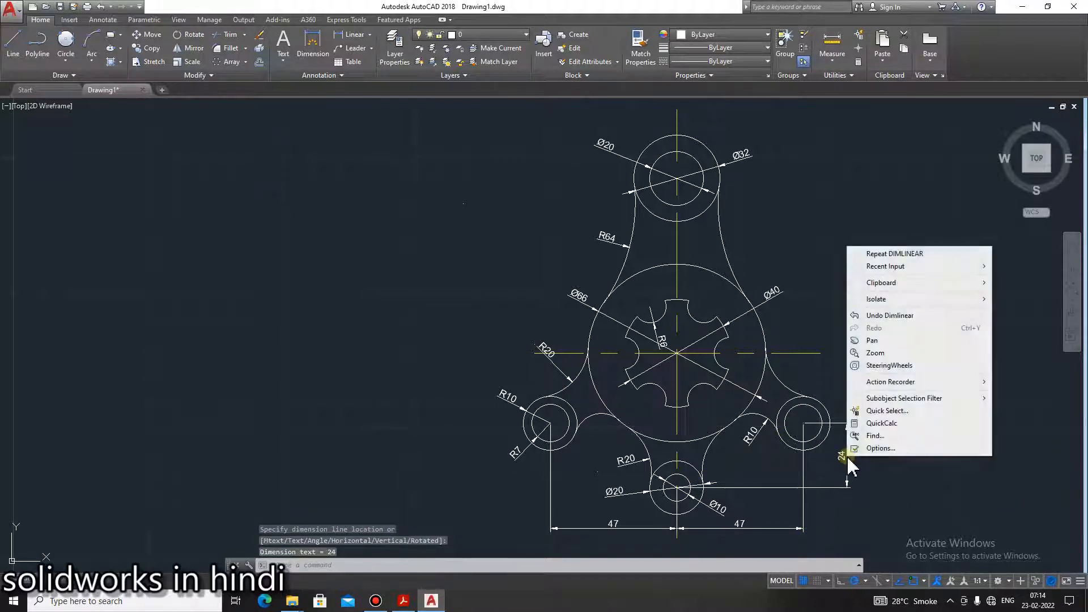
left_click(884, 491)
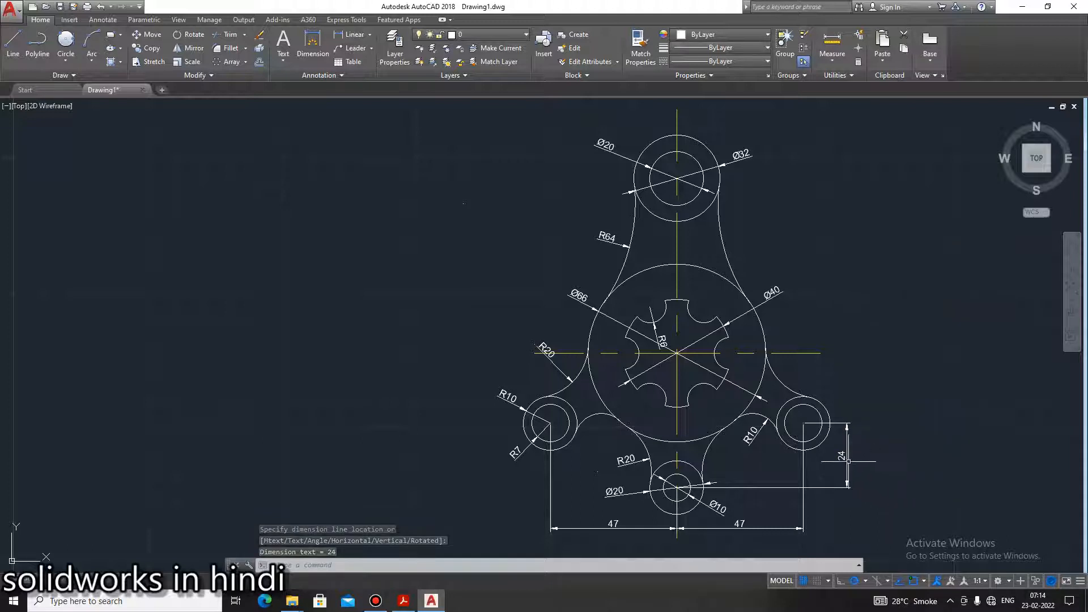
Continue the vertical dimension upward from the lower-right lug to the horizontal centreline, and from there to the top boss centre
left_click(846, 441)
mouse_move(849, 426)
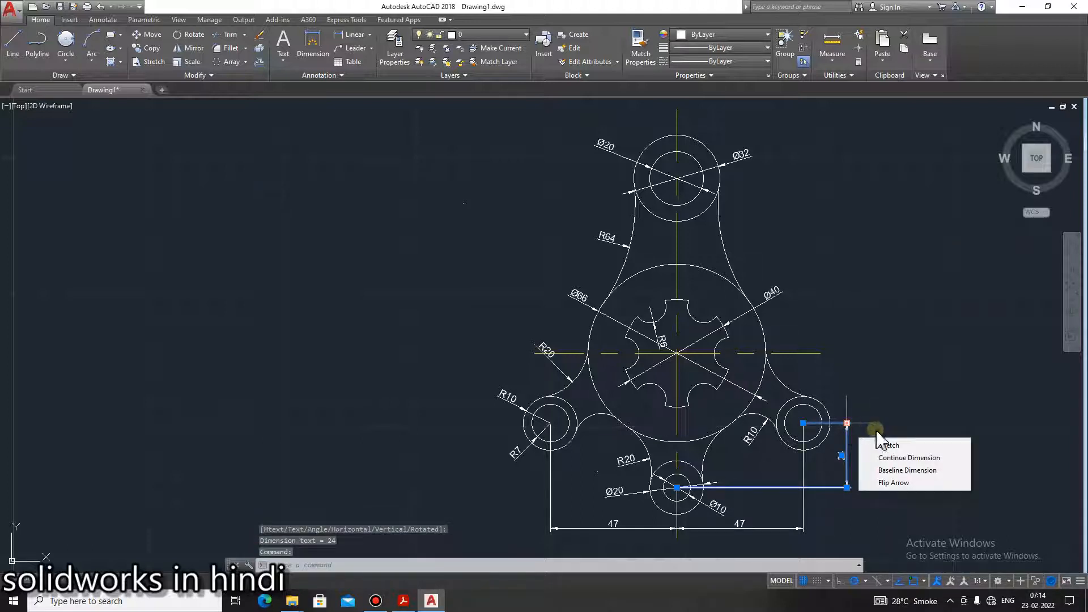
left_click(886, 457)
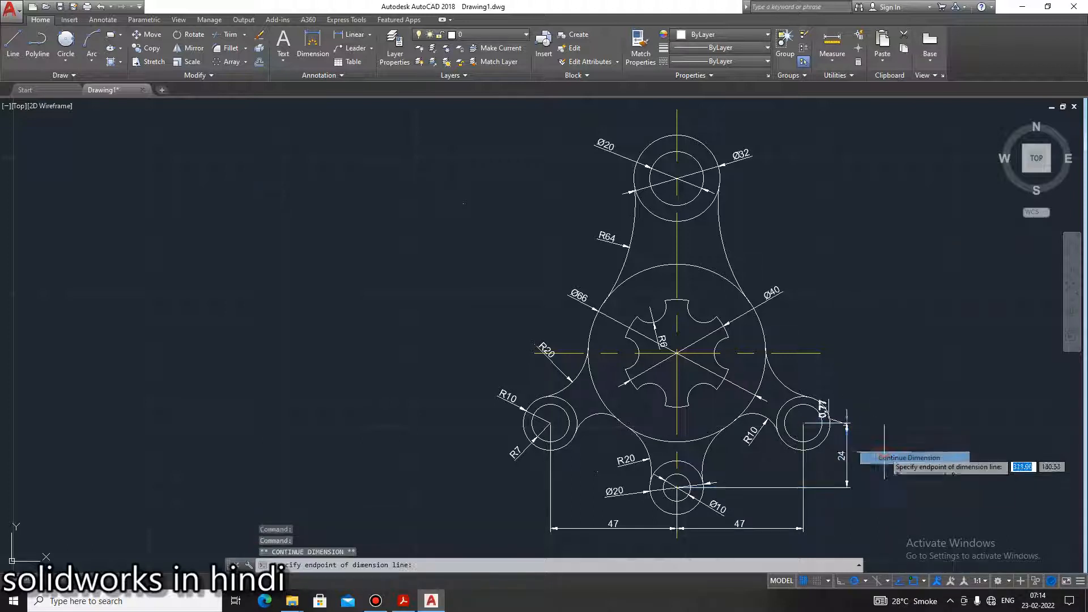
left_click(850, 353)
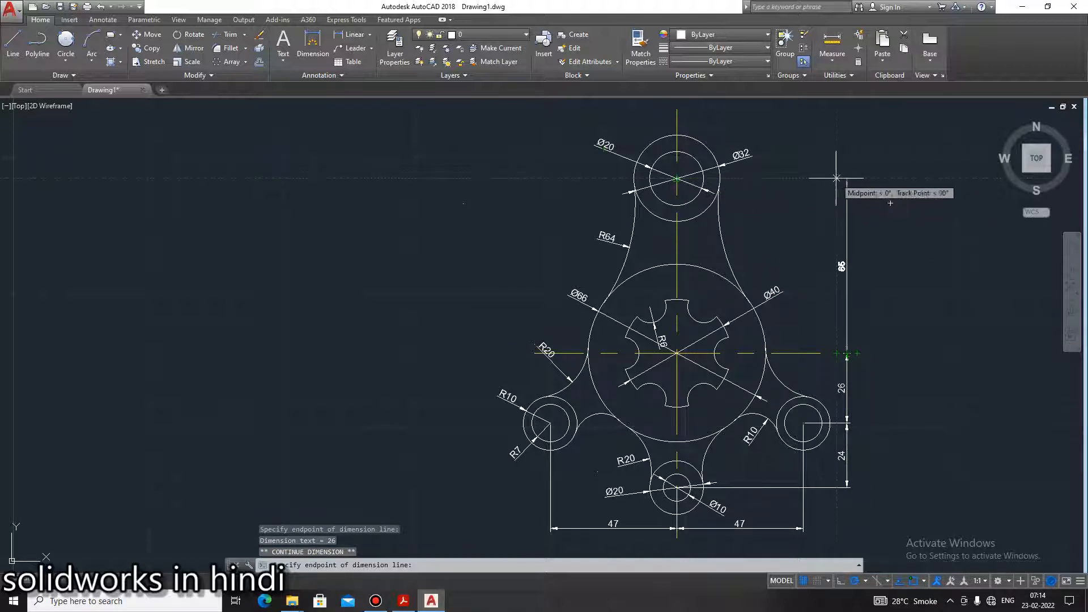
left_click(845, 178)
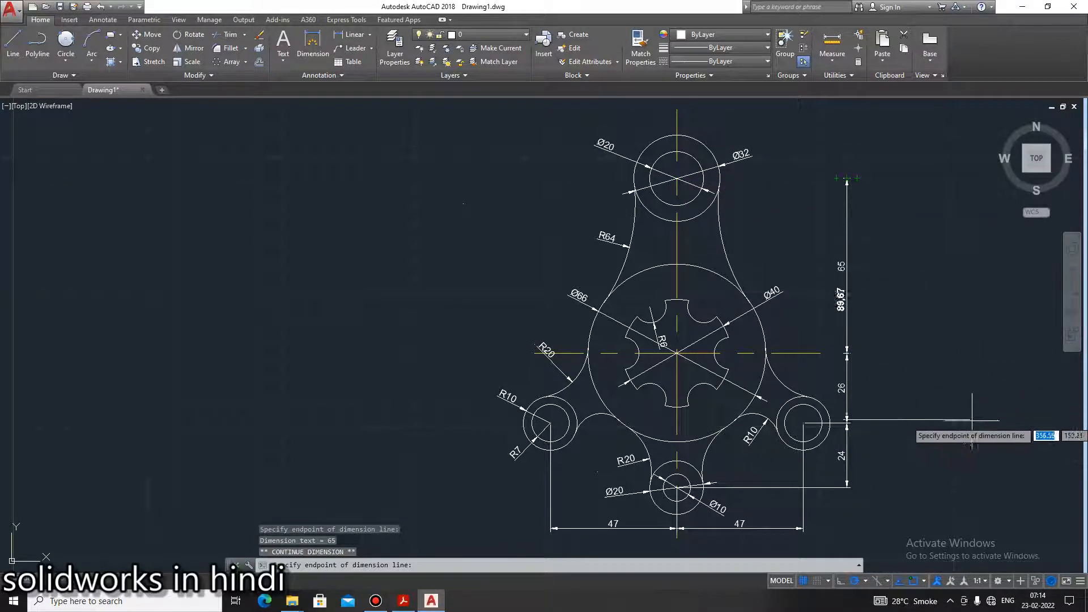
key("Escape")
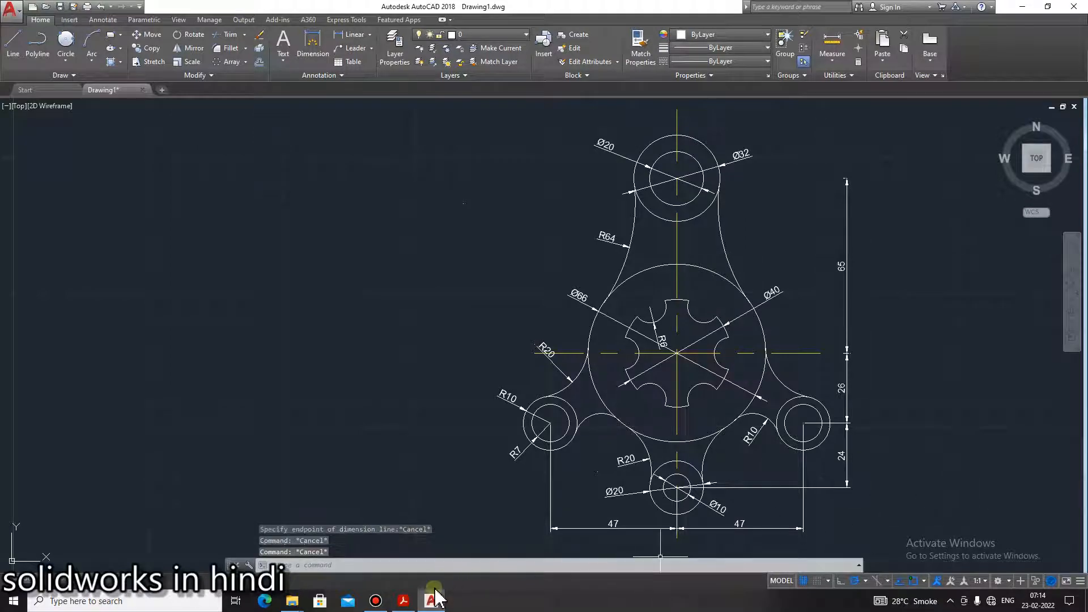
Draw a horizontal line from the top boss centre to the upper end of the vertical dimension chain, as in the reference PDF
left_click(403, 602)
left_click(403, 602)
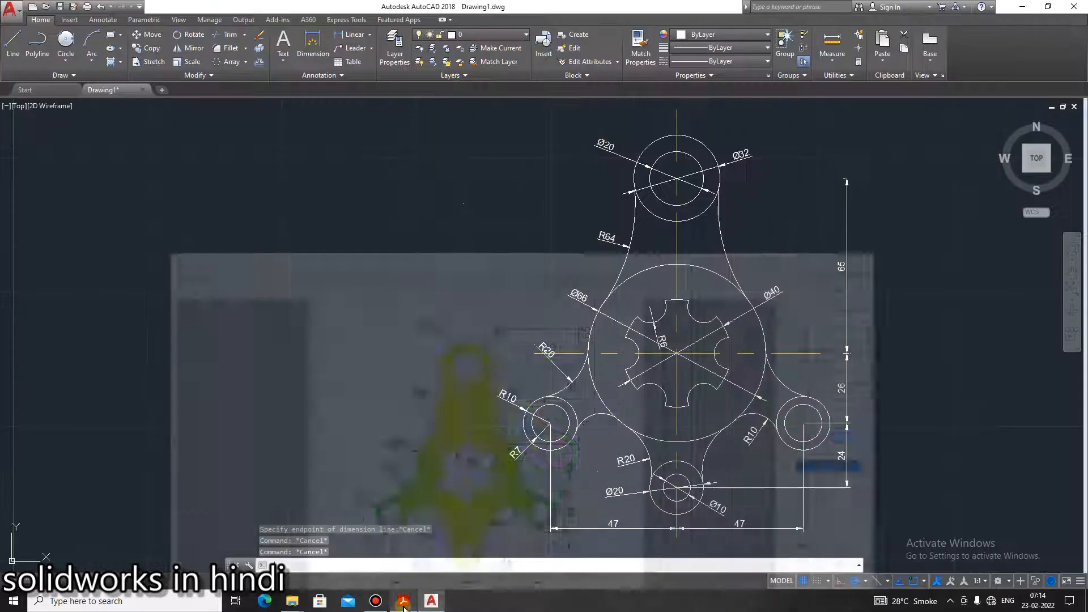
left_click(403, 602)
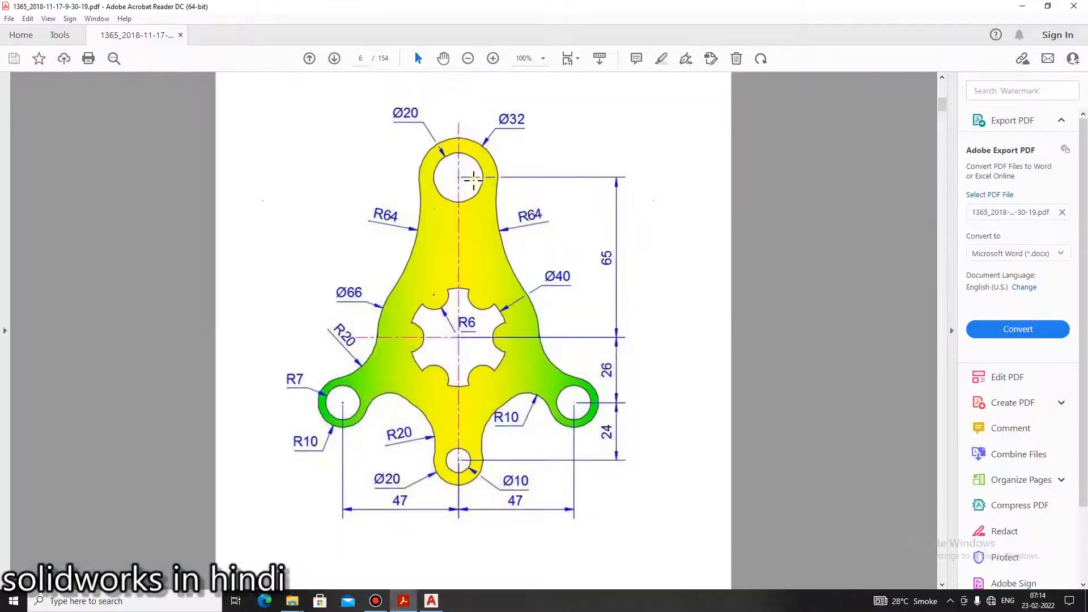
left_click(403, 601)
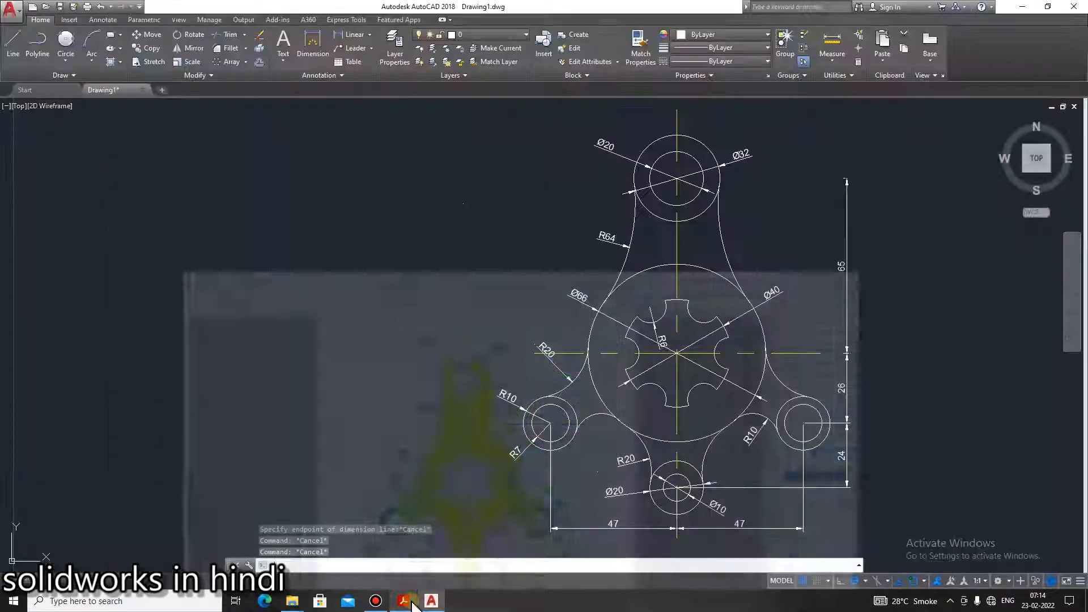
left_click(13, 42)
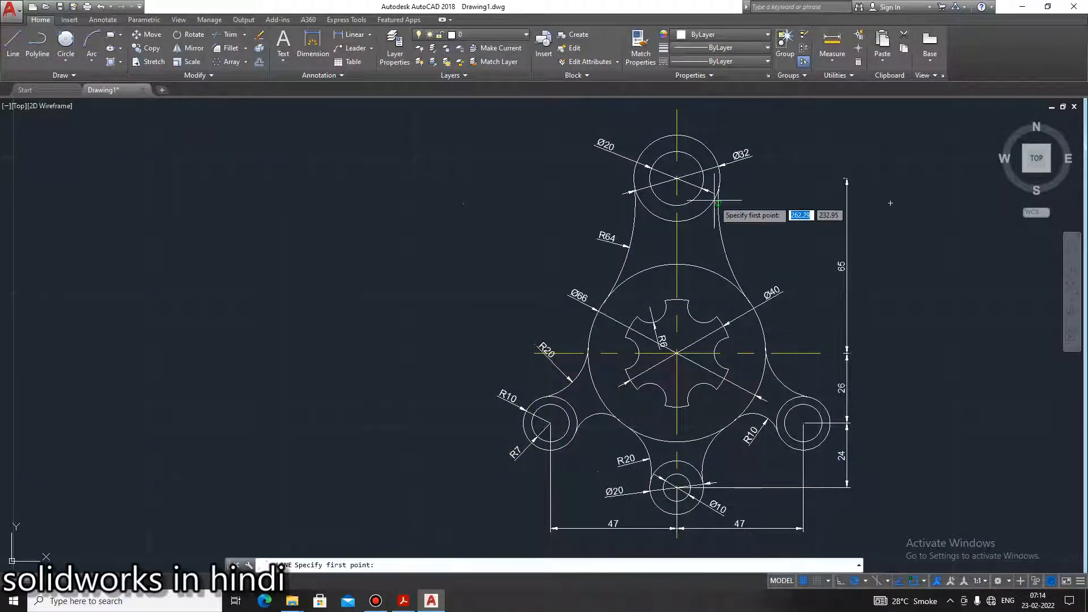
left_click(677, 178)
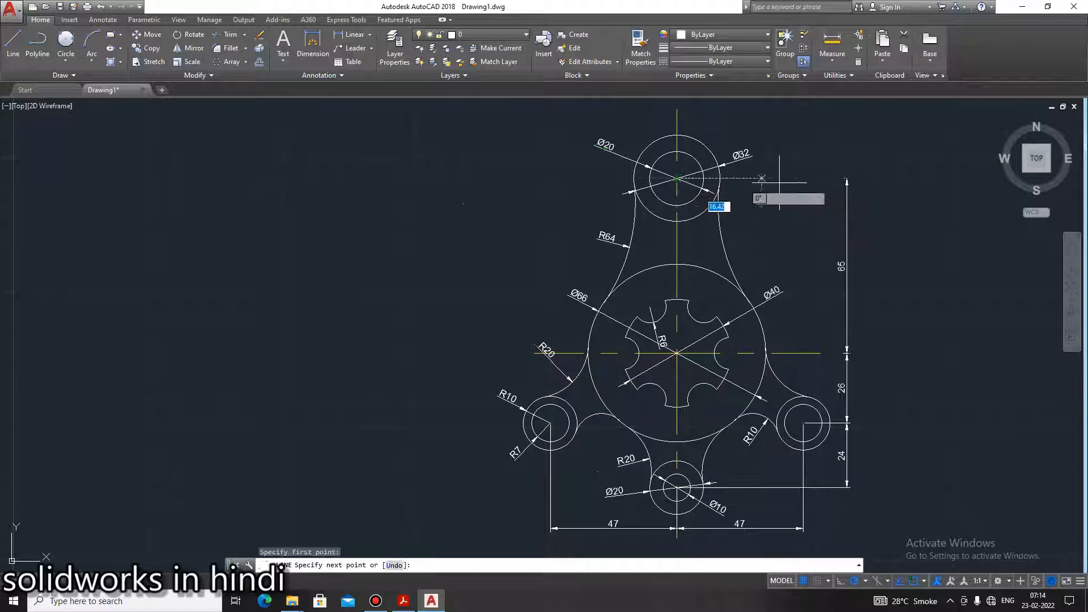
left_click(847, 179)
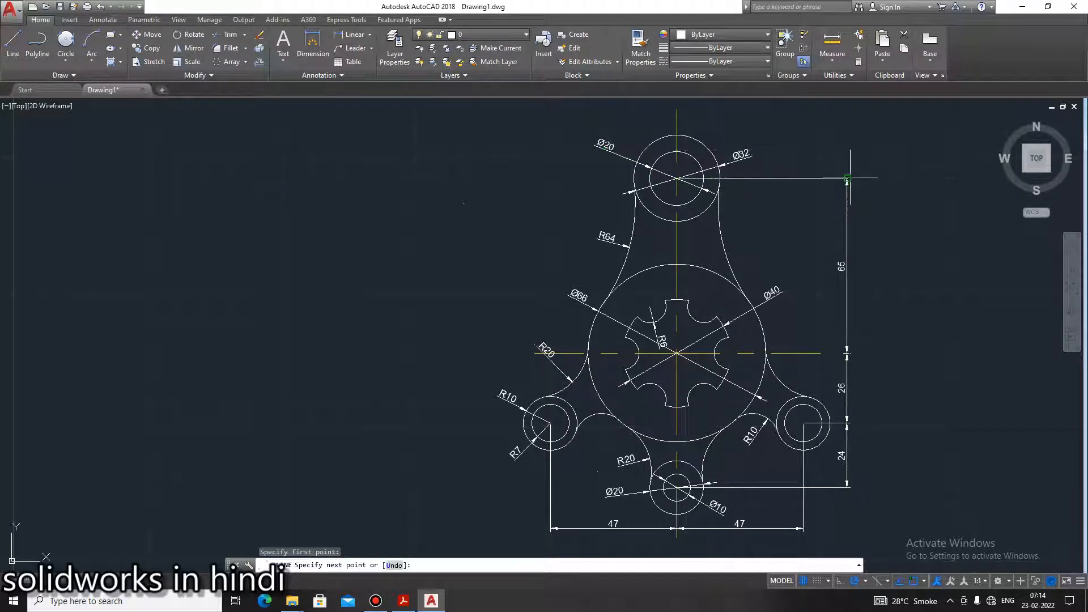
key("Escape")
key("Escape")
key("Escape")
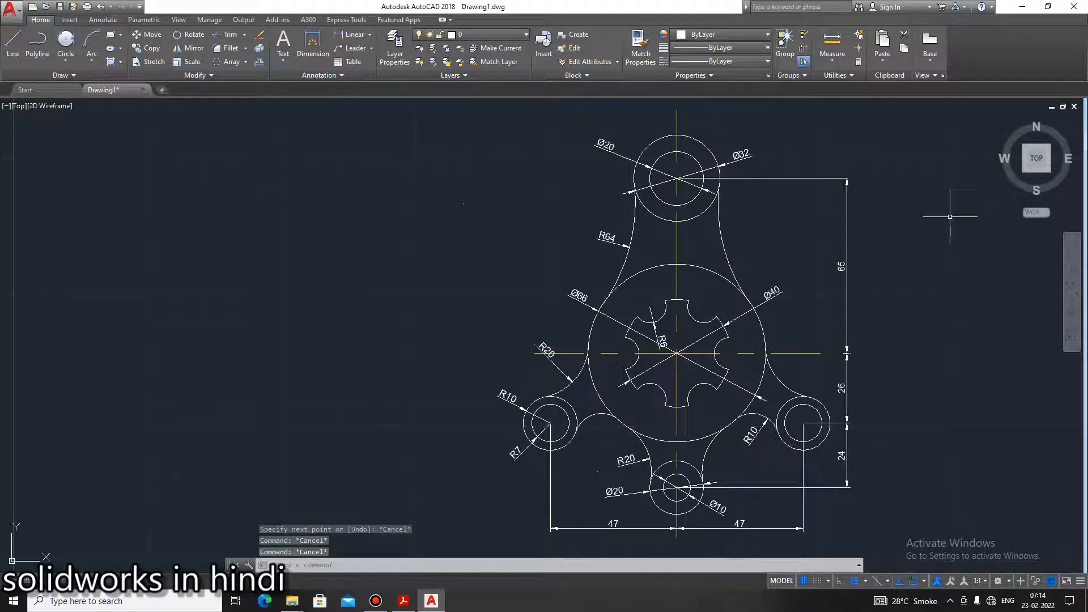
Match the properties of the vertical centreline onto the horizontal line at the top boss centre
type("ma")
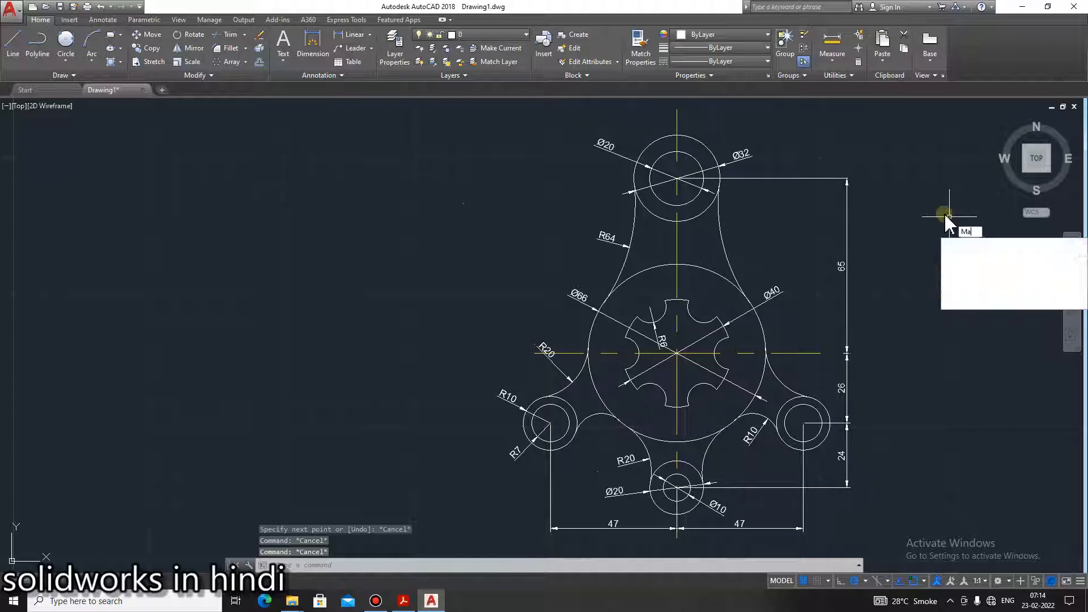
key("Return")
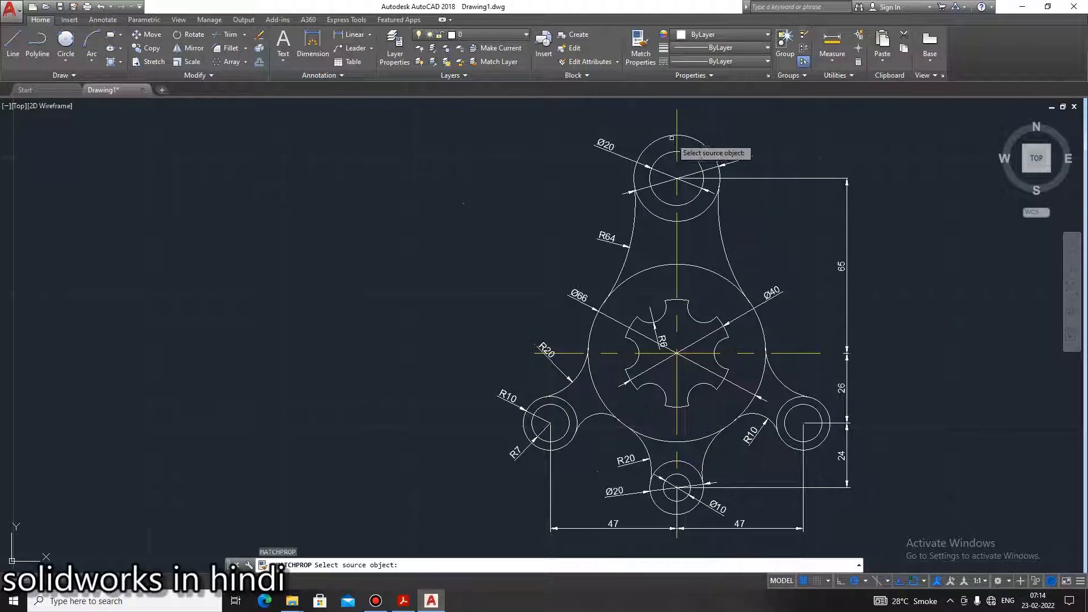
left_click(677, 118)
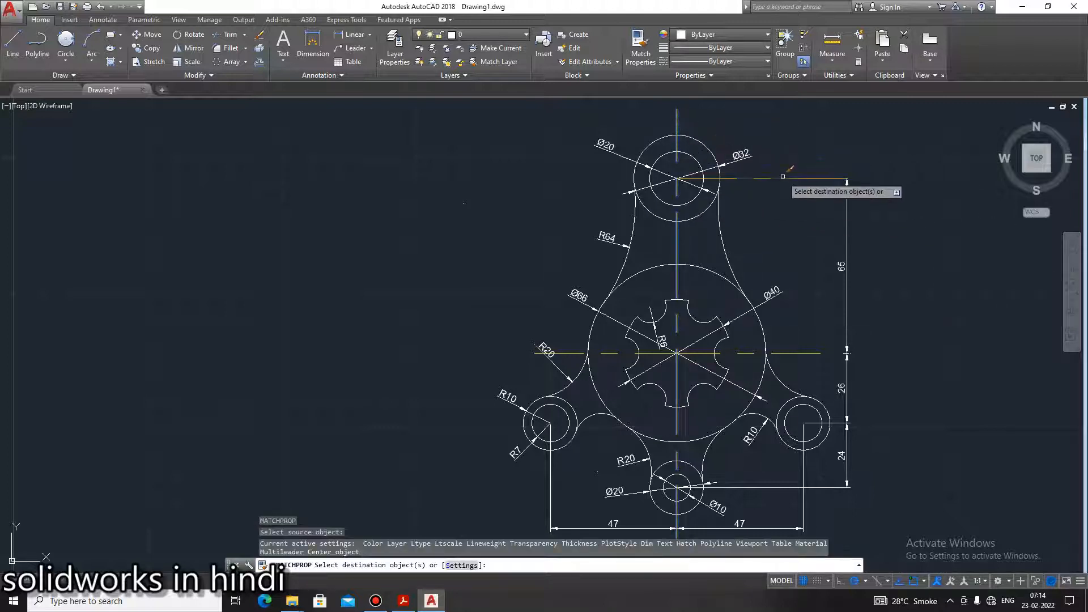
key("Escape")
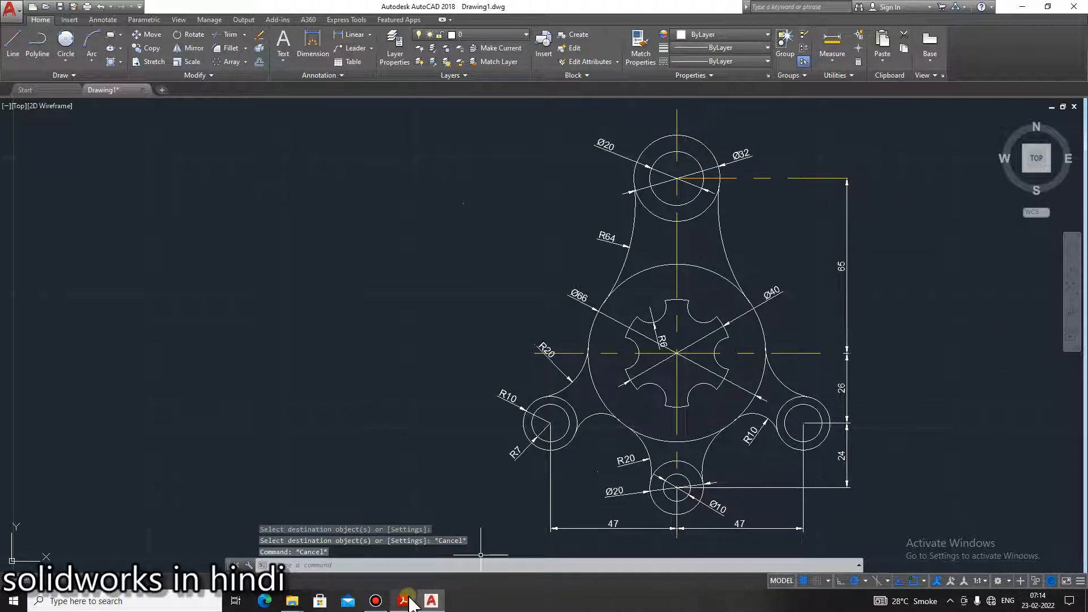
Compare the fully dimensioned profile with the reference PDF drawing, checking the dimensions and centrelines over the whole part
mouse_move(412, 604)
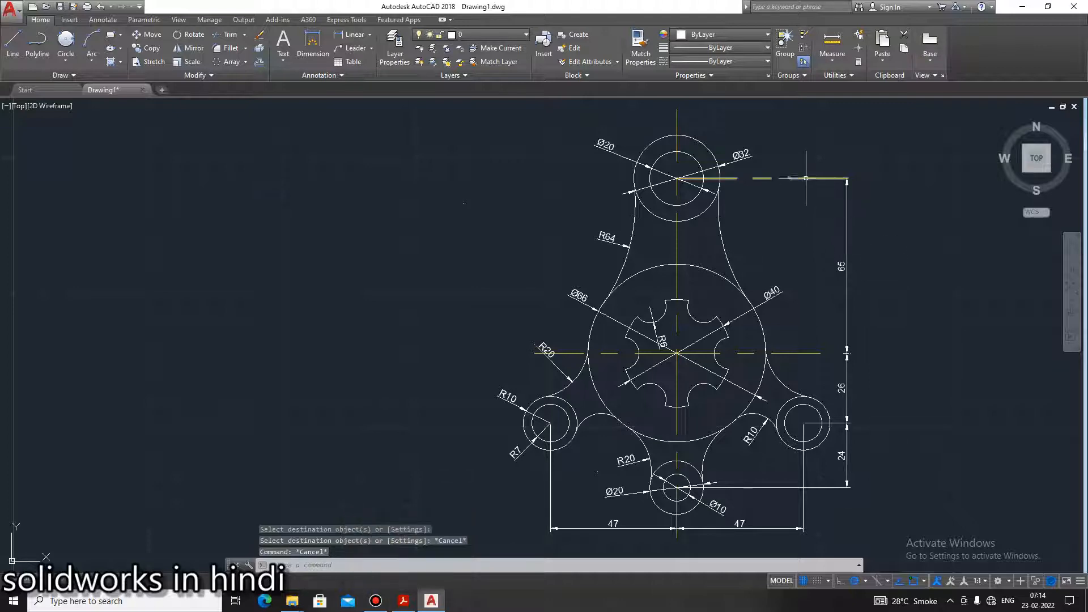
left_click(416, 603)
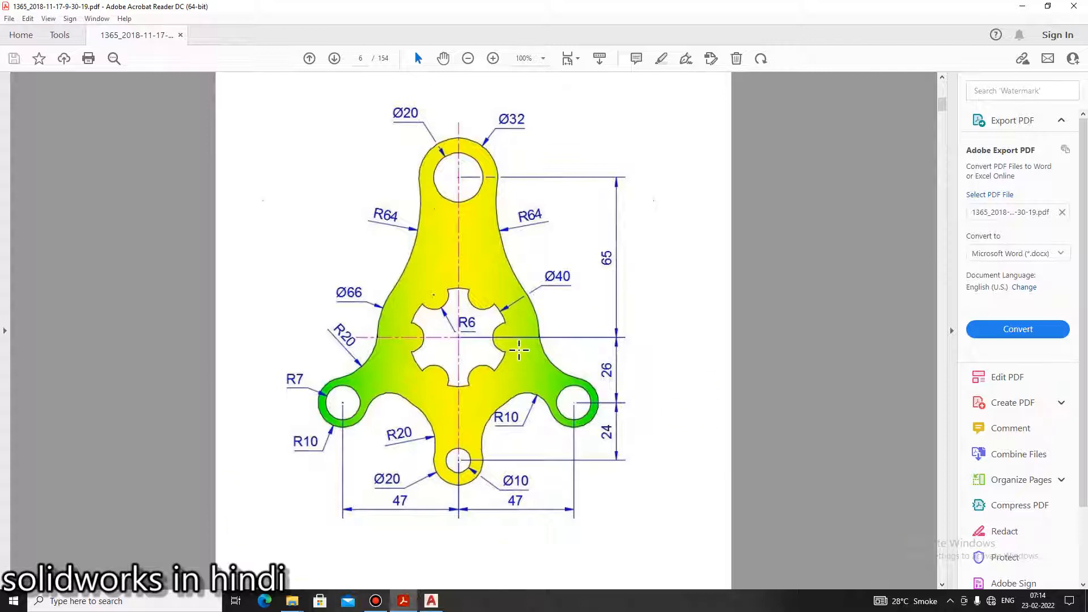
left_click(431, 601)
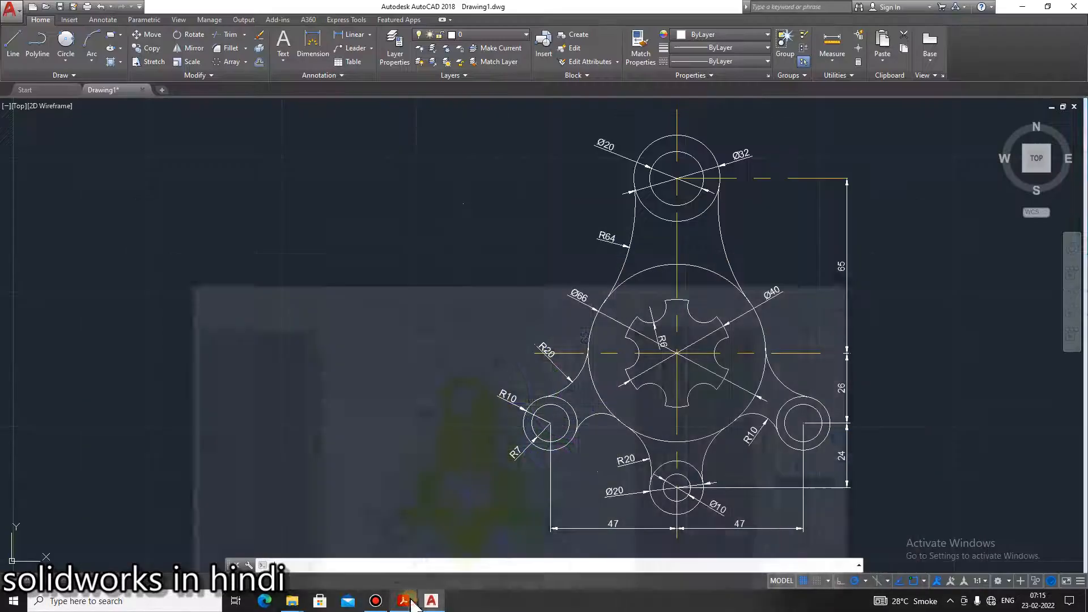
scroll(822, 464, "down", 2)
middle_click_drag(910, 389, 656, 262)
scroll(473, 234, "up", 3)
scroll(473, 234, "down", 3)
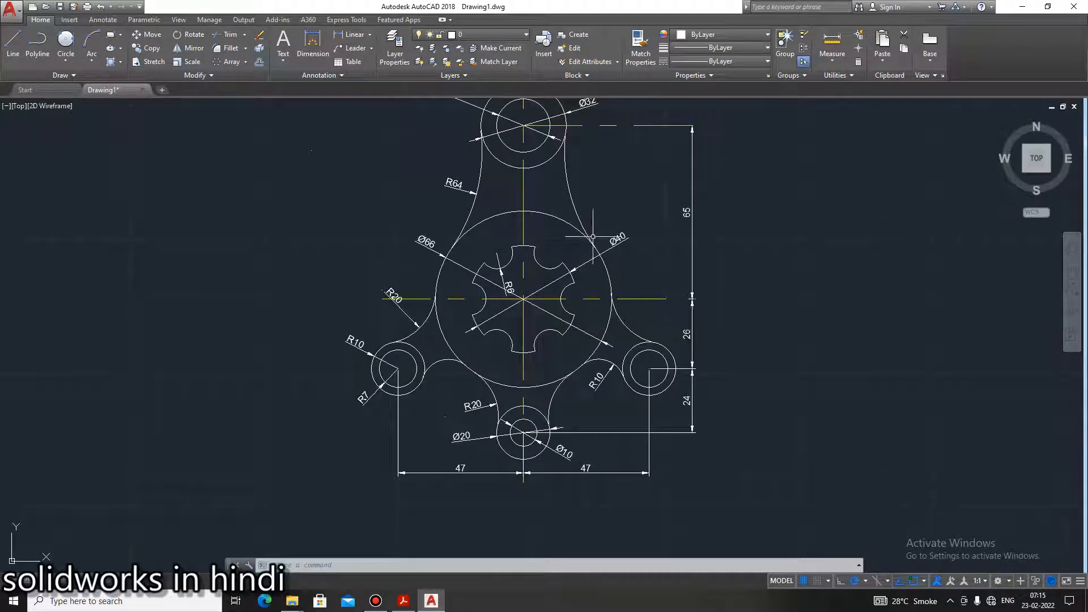
mouse_move(673, 189)
middle_mouse_down()
mouse_move(673, 226)
mouse_move(631, 258)
middle_mouse_up()
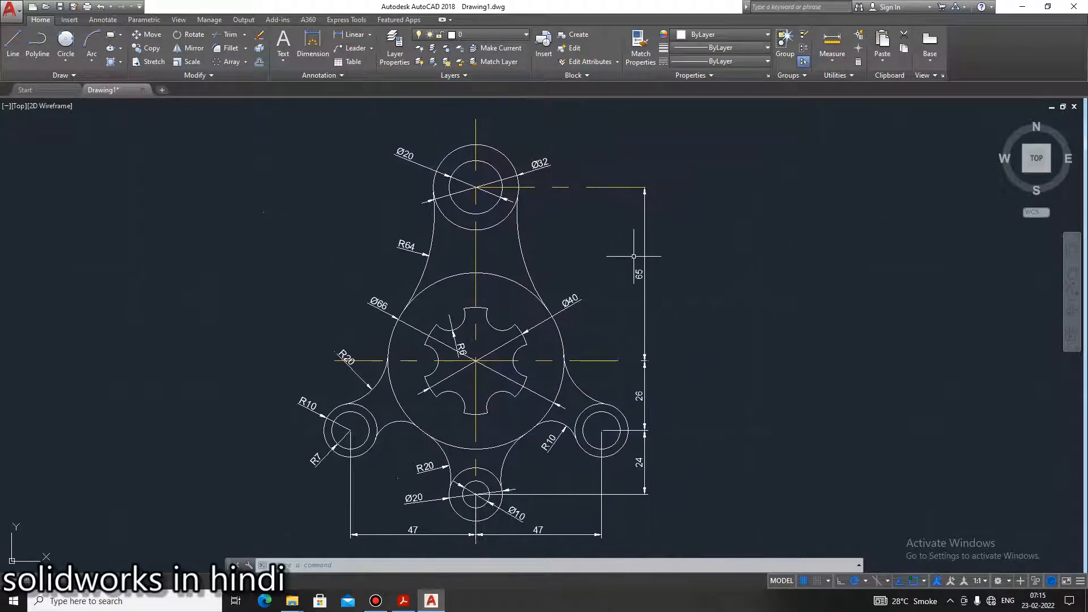
scroll(784, 341, "down", 3)
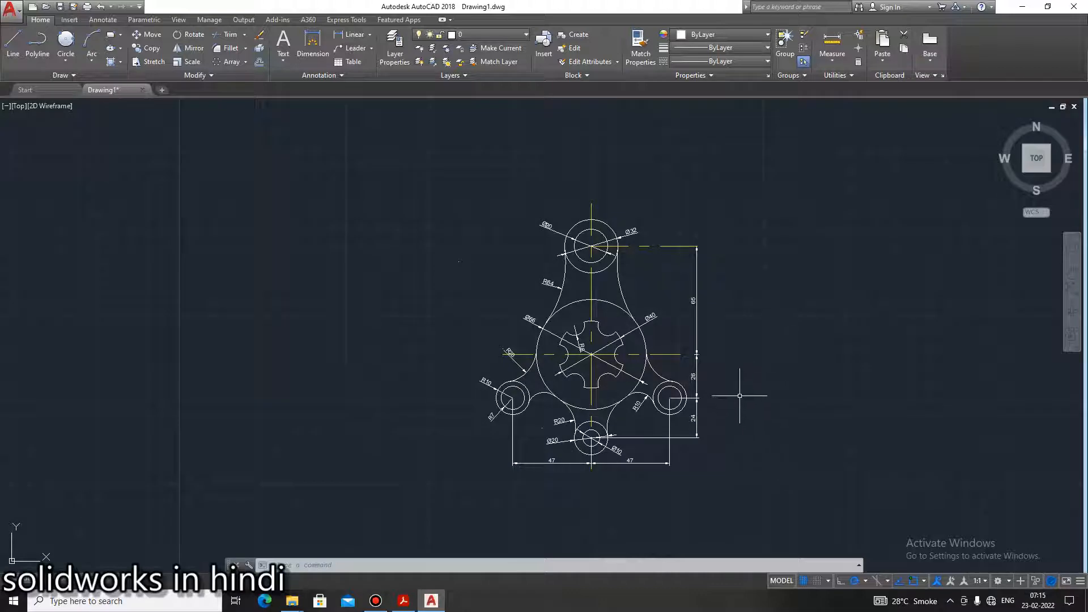
scroll(731, 391, "up", 3)
scroll(731, 391, "down", 2)
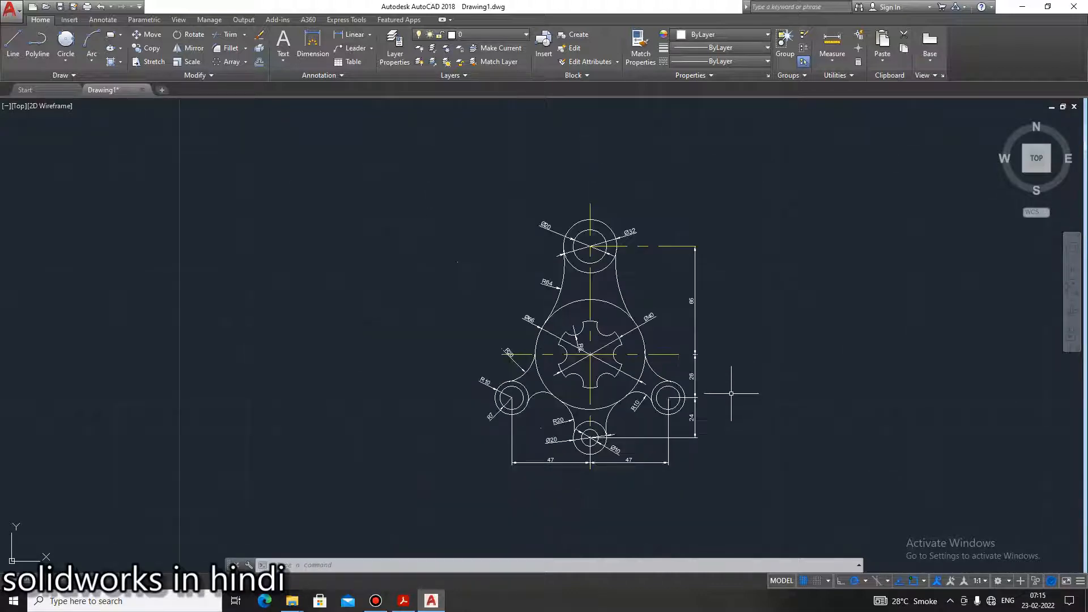
scroll(794, 385, "up", 2)
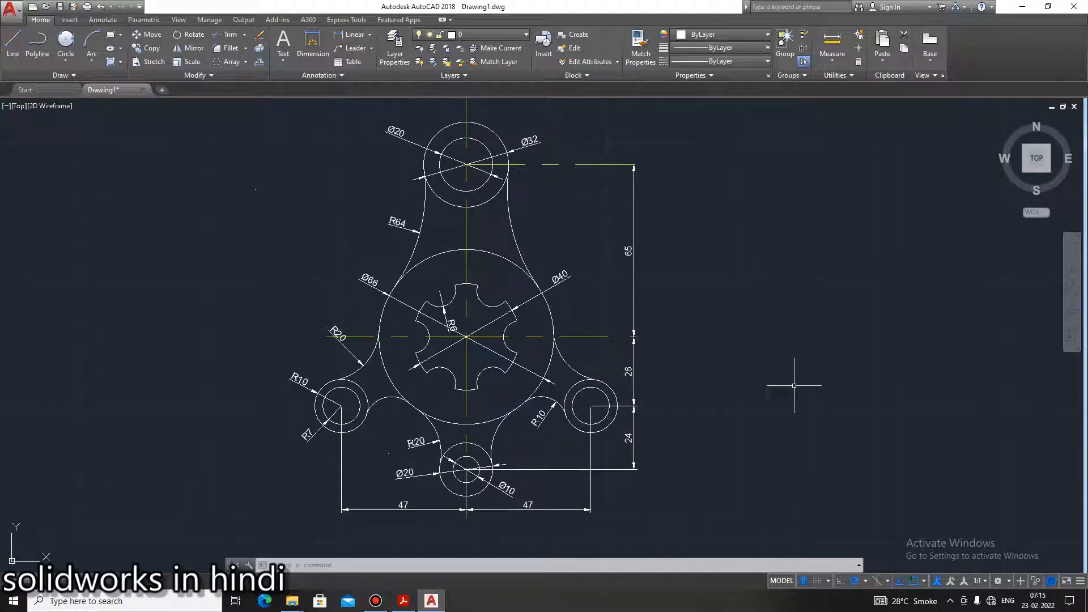
middle_click_drag(753, 359, 771, 376)
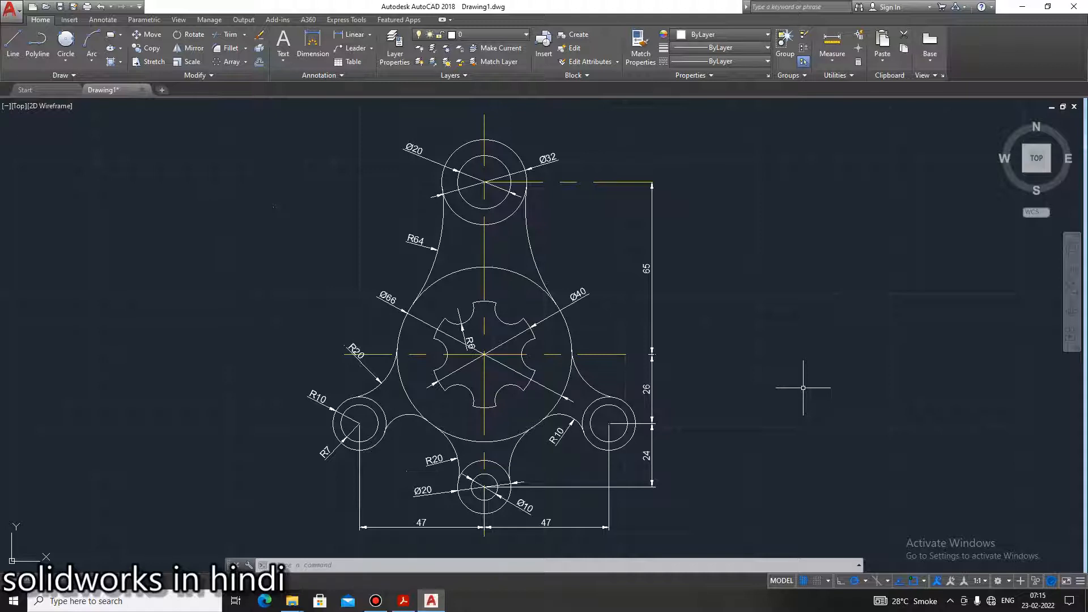
Show an empty drawing area beside the finished profile, and switch to Acrobat Reader to view the next part drawing on page 7
type("l")
mouse_move(809, 379)
middle_mouse_down()
mouse_move(689, 396)
mouse_move(178, 407)
middle_mouse_up()
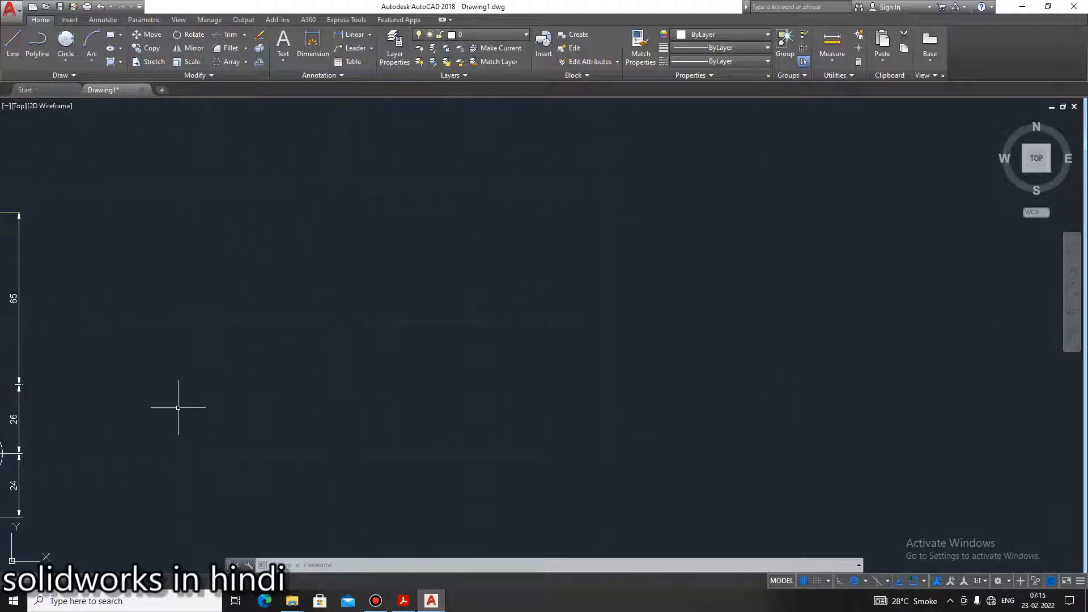
middle_click_drag(535, 367, 447, 372)
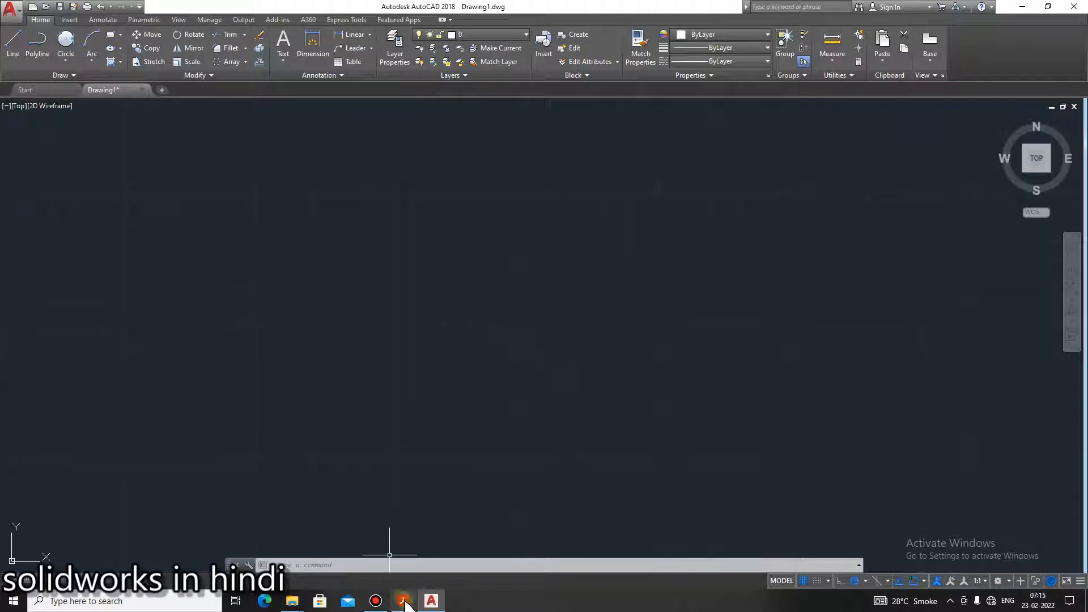
left_click(403, 601)
scroll(478, 445, "down", 10)
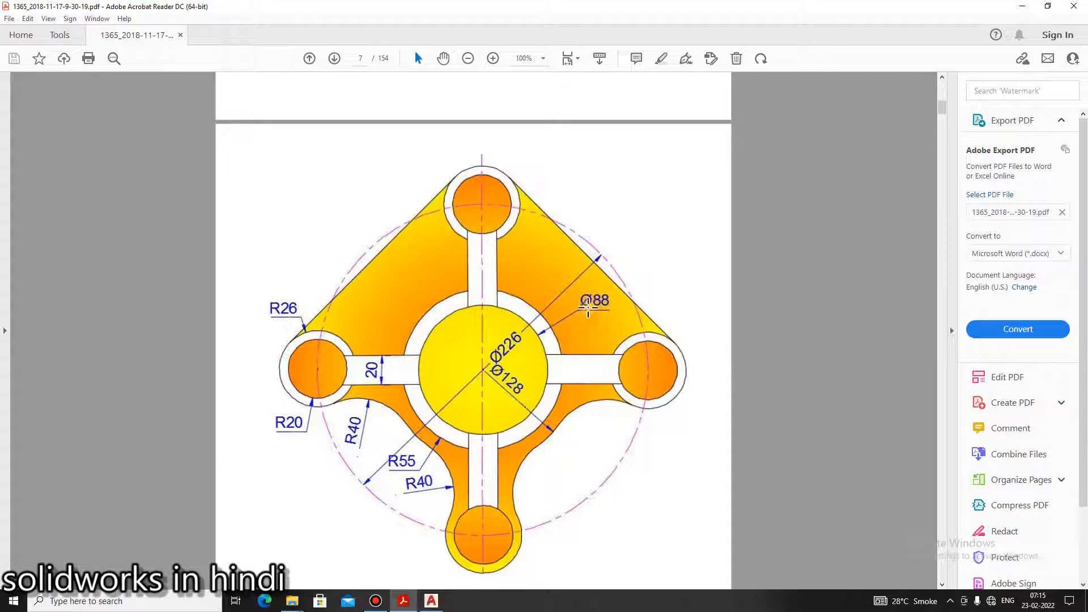
Switch from the reference PDF to AutoCAD and draw a circle of diameter 88 in the empty drawing area
left_click_drag(575, 289, 610, 319)
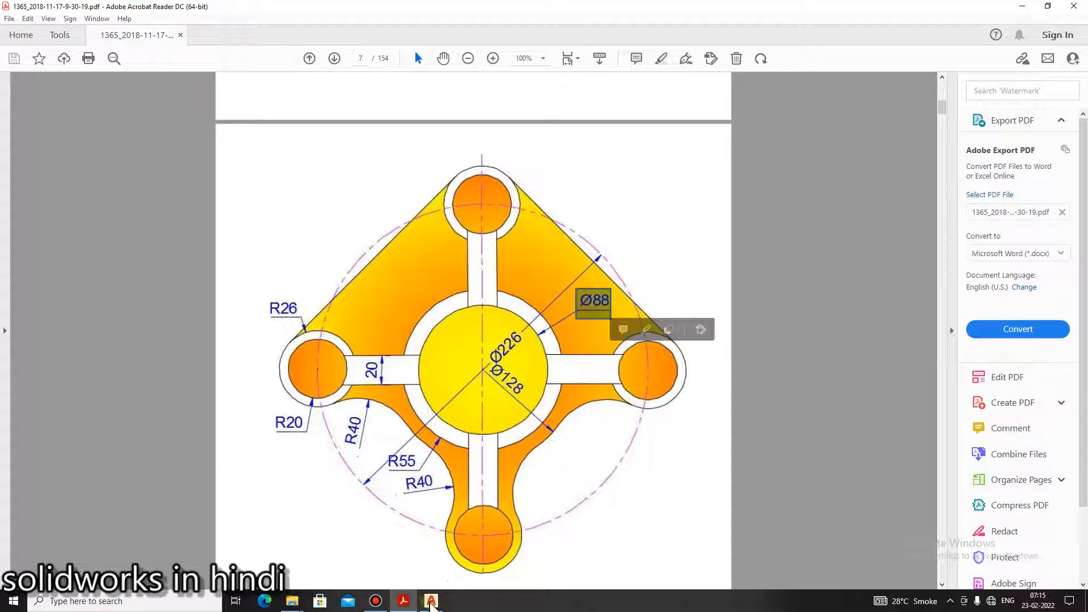
left_click(408, 604)
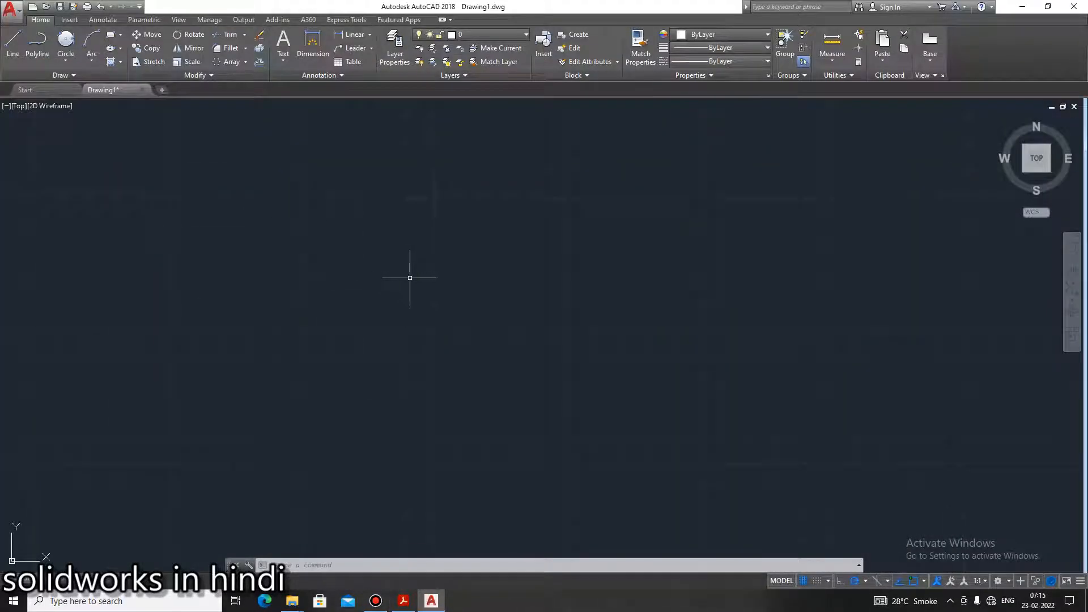
type("c")
key("Return")
left_click(442, 376)
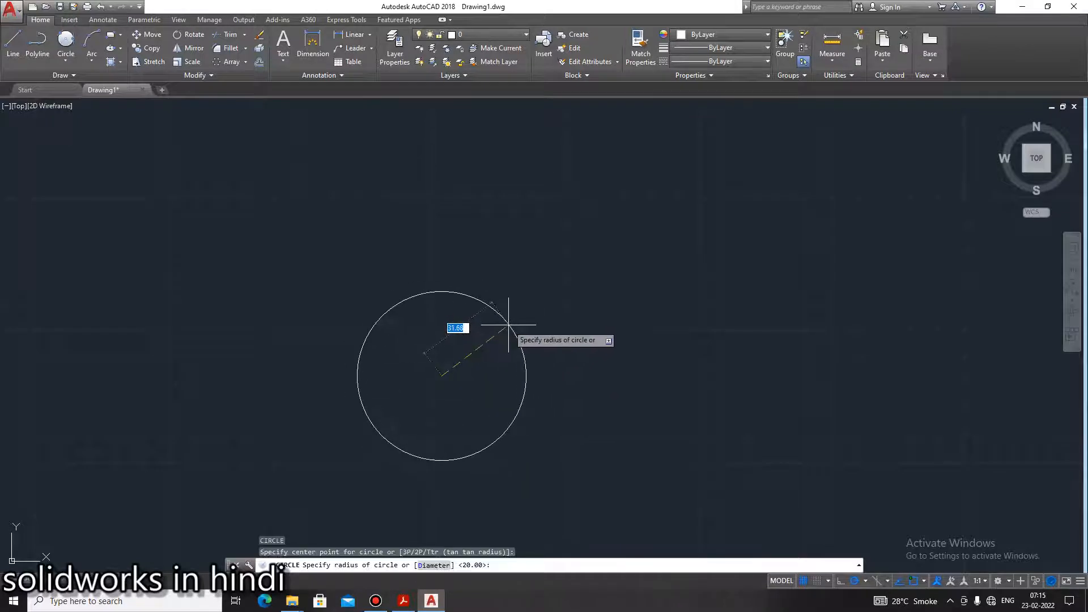
type("d")
key("Return")
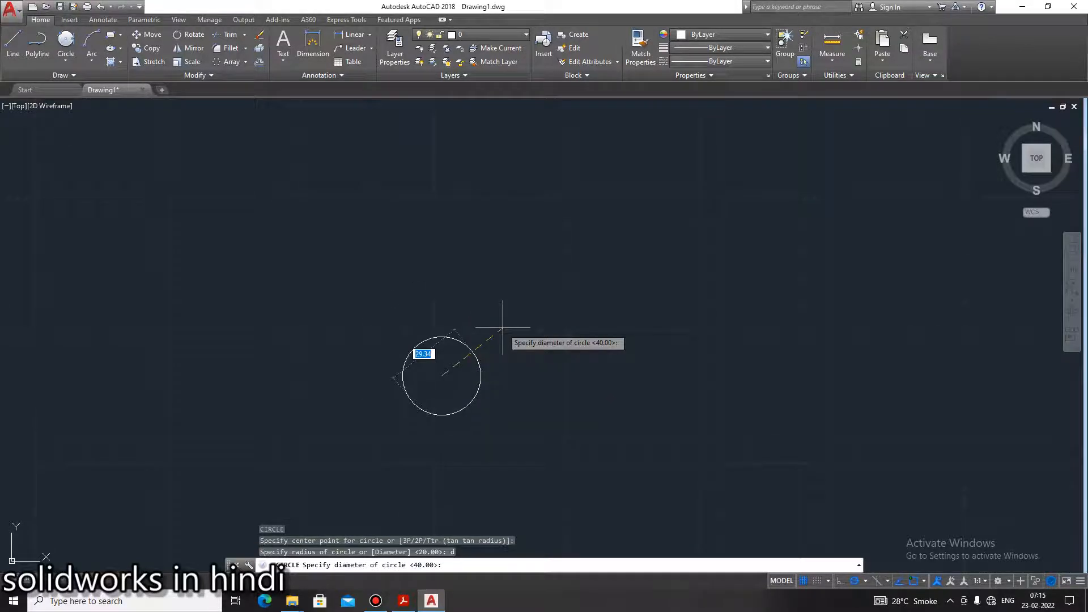
type("88")
key("Return")
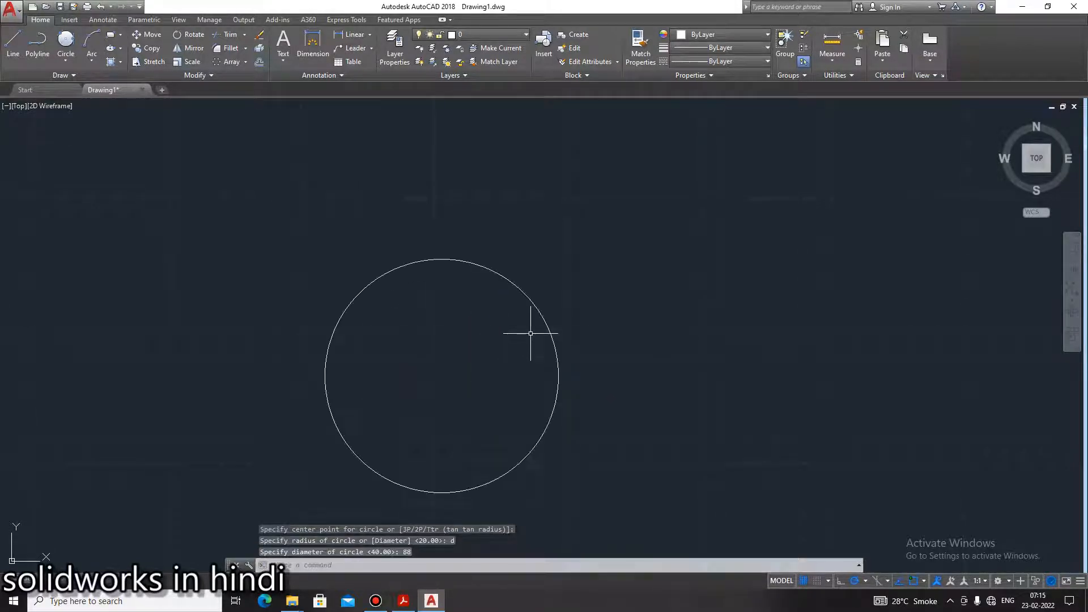
Check the hub ring's size in the reference PDF and draw a concentric circle of radius 55 around the Ø88 circle
left_click(403, 600)
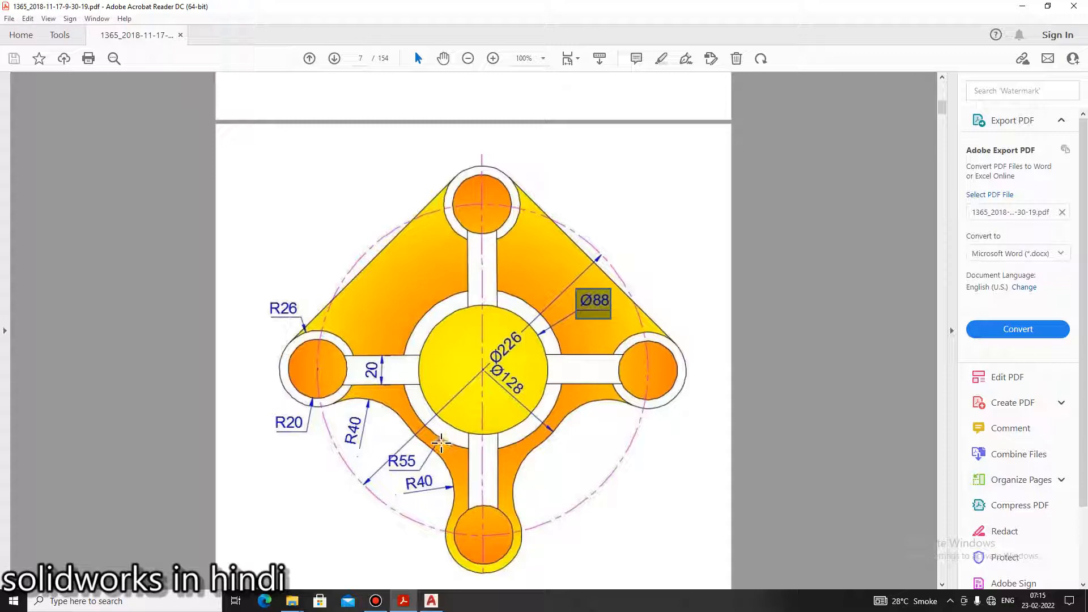
left_click(431, 601)
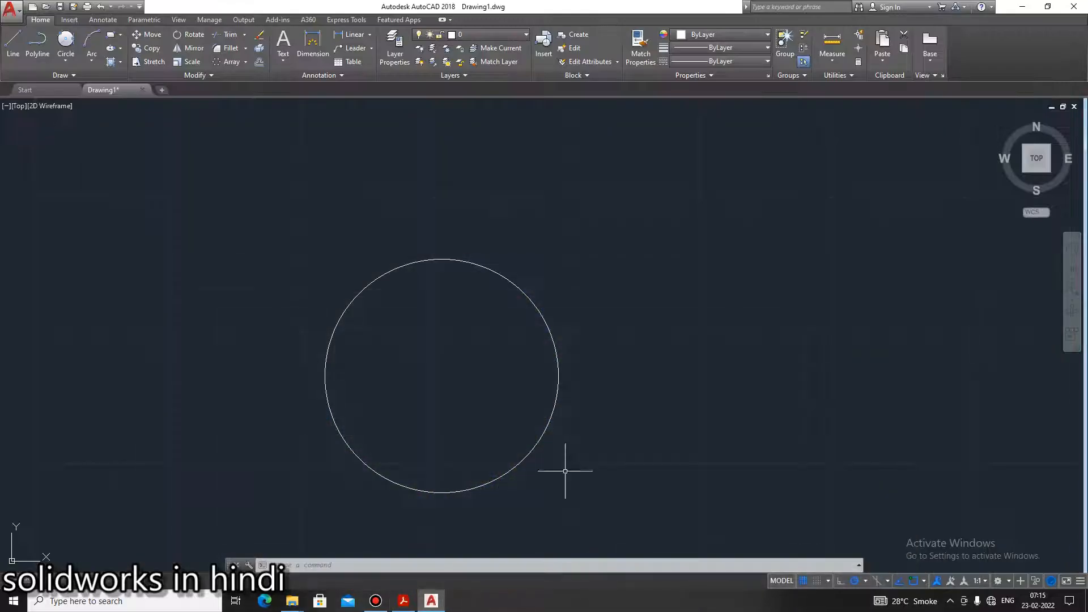
key("Return")
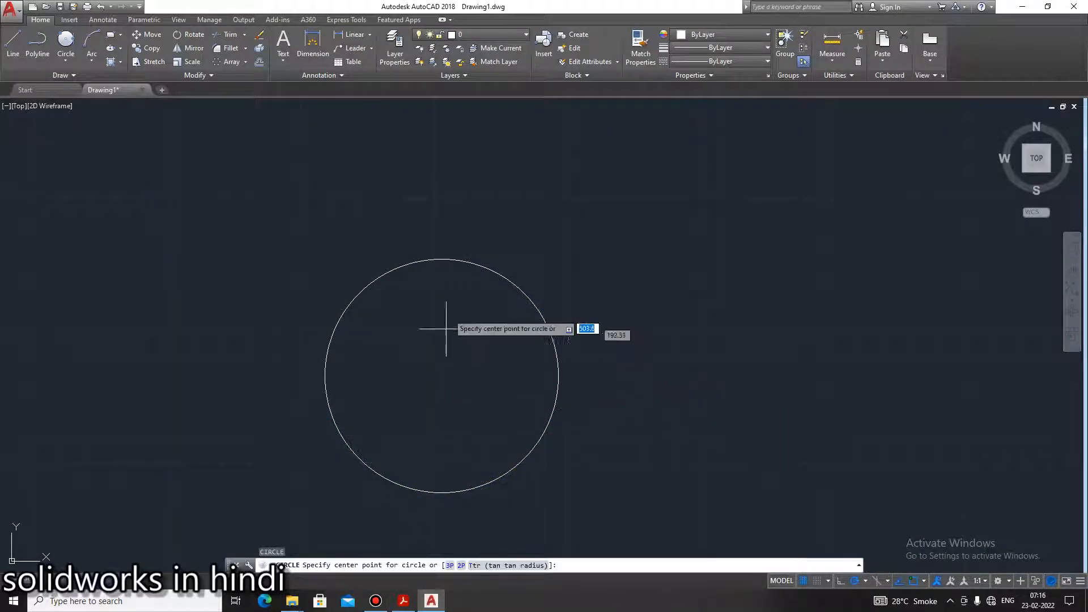
left_click(441, 375)
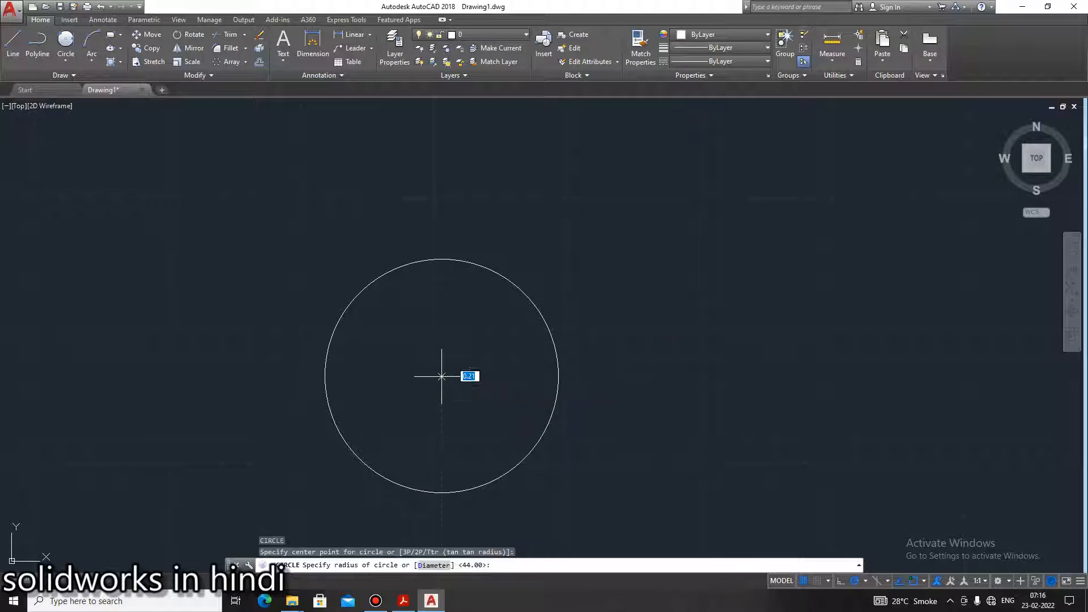
type("55")
key("Return")
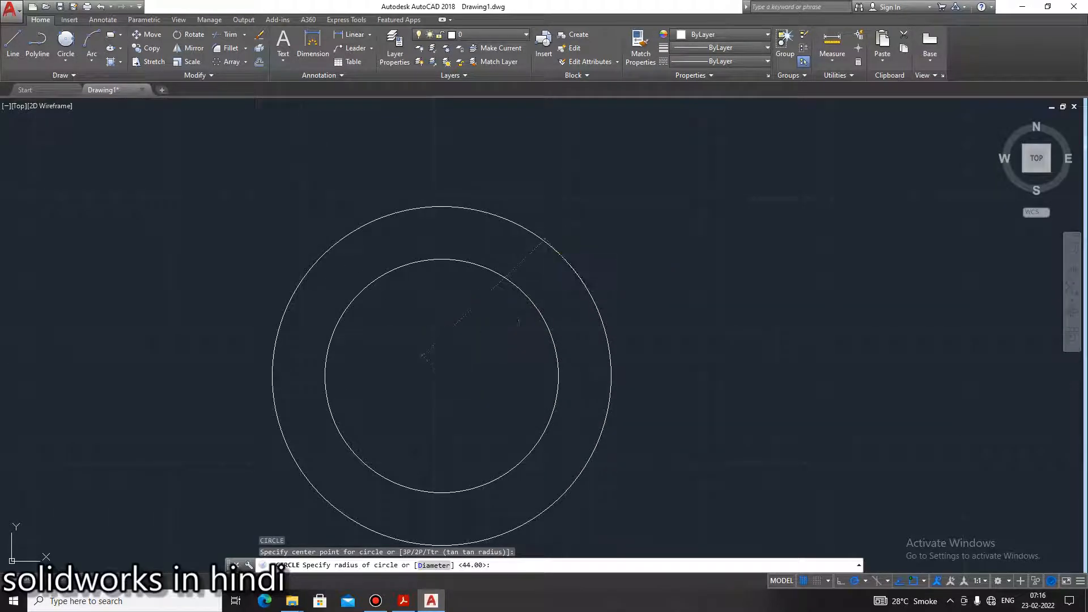
Draw the pitch circle of diameter 226 from the PDF, concentric with the two hub circles
left_click(403, 600)
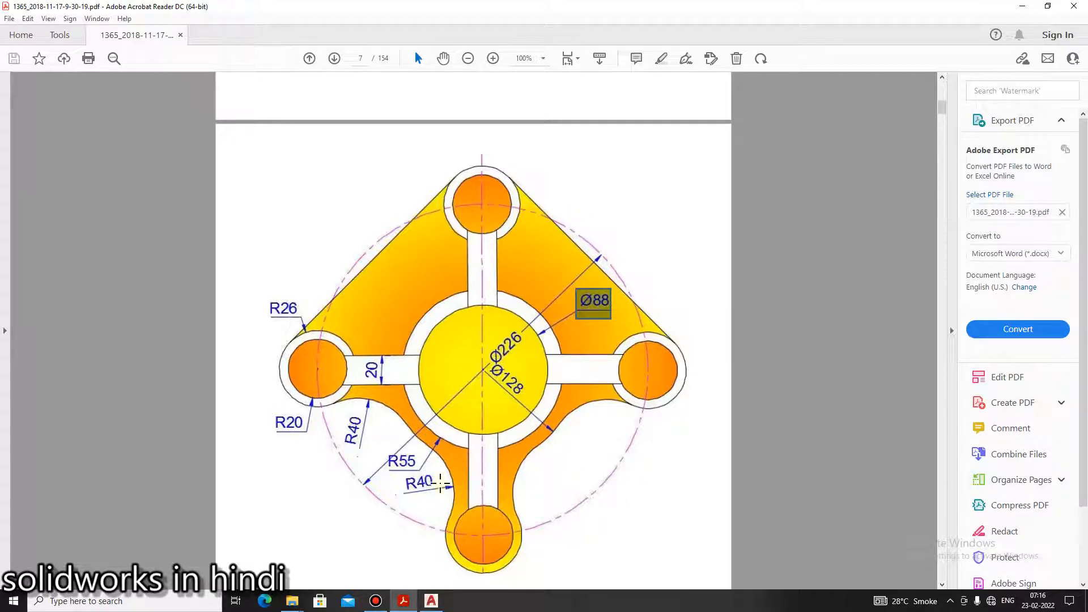
left_click(406, 600)
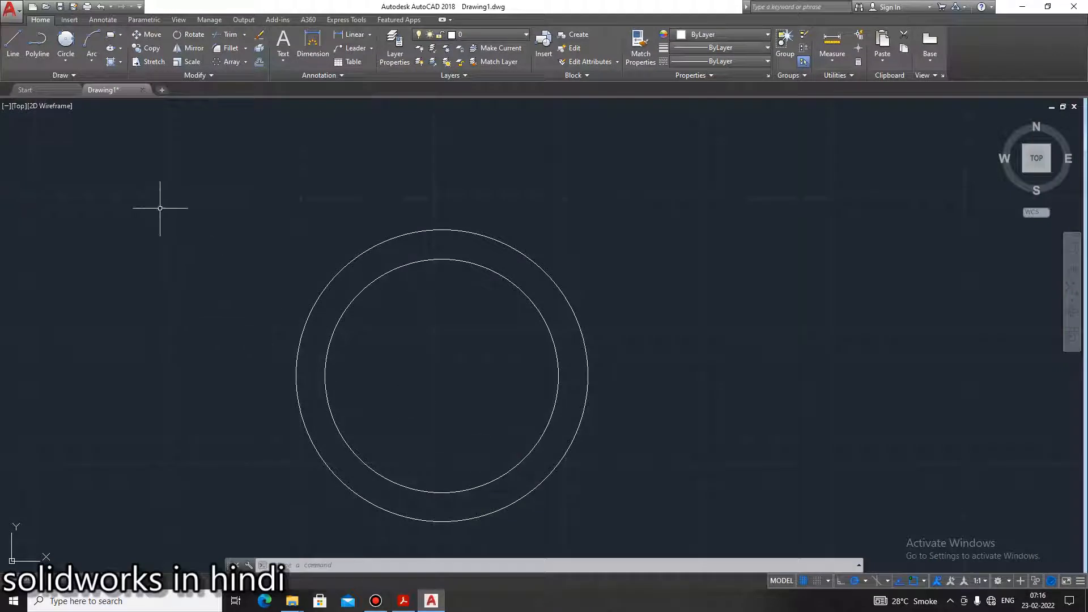
left_click(66, 60)
left_click(79, 80)
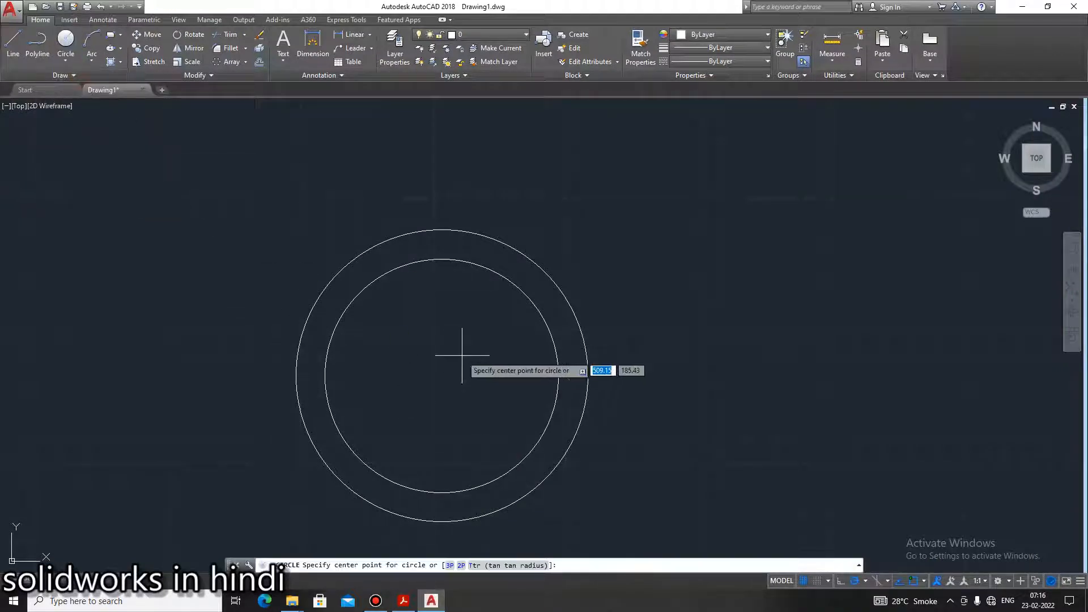
left_click(440, 375)
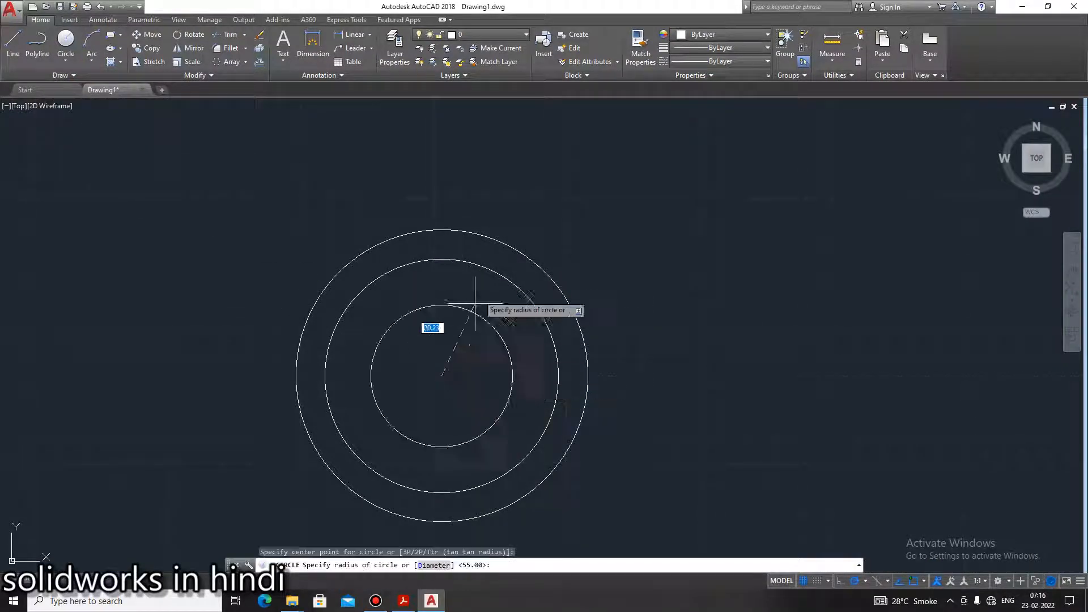
type("d")
key("Return")
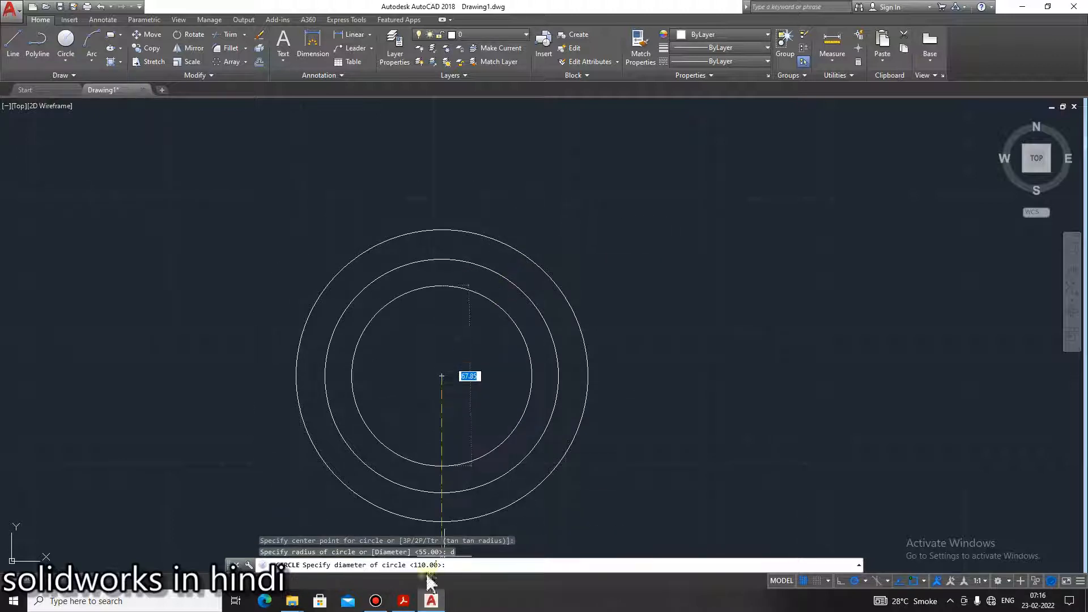
left_click(405, 601)
left_click(405, 602)
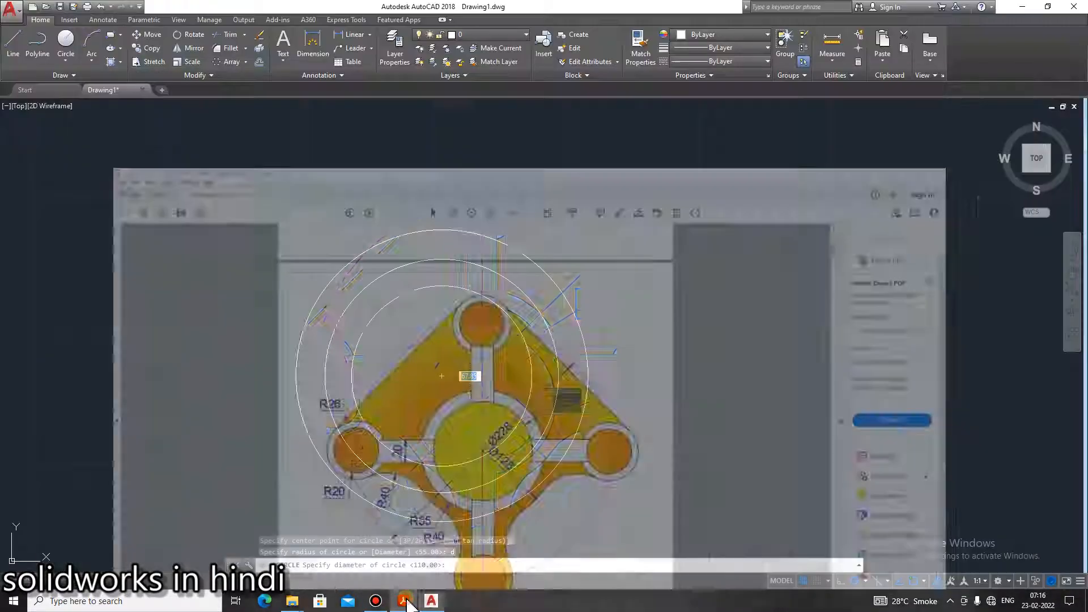
type("22")
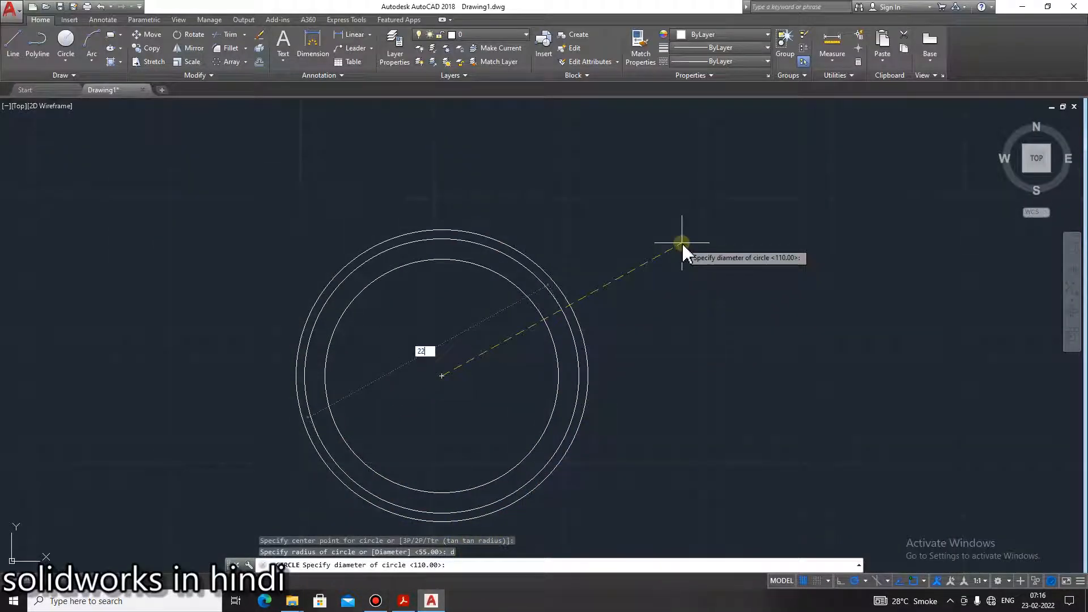
type("6")
key("Return")
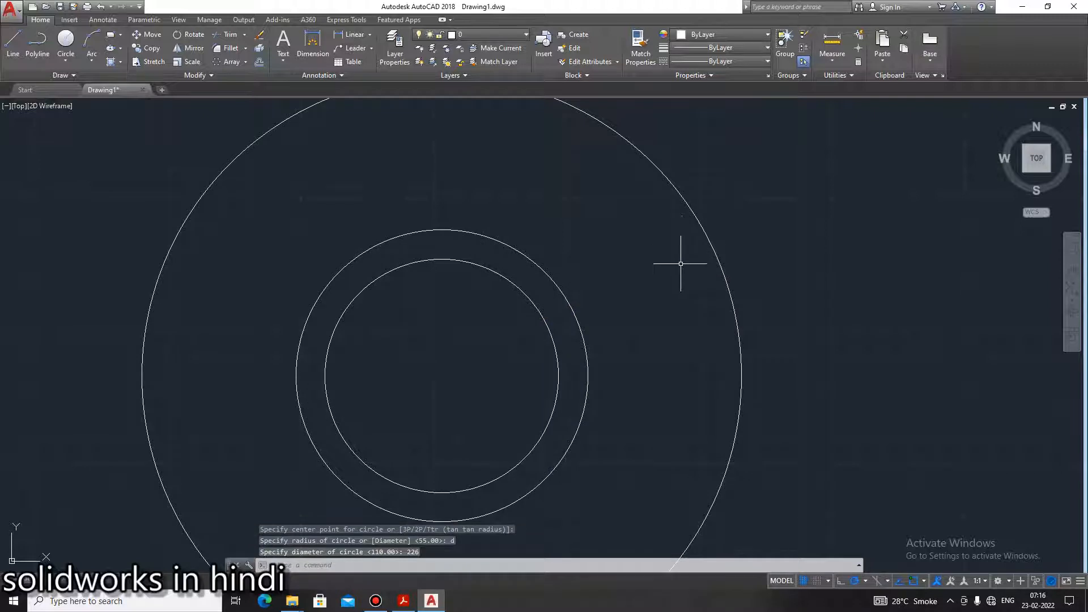
scroll(681, 264, "down", 4)
left_click(692, 256)
right_click(692, 260)
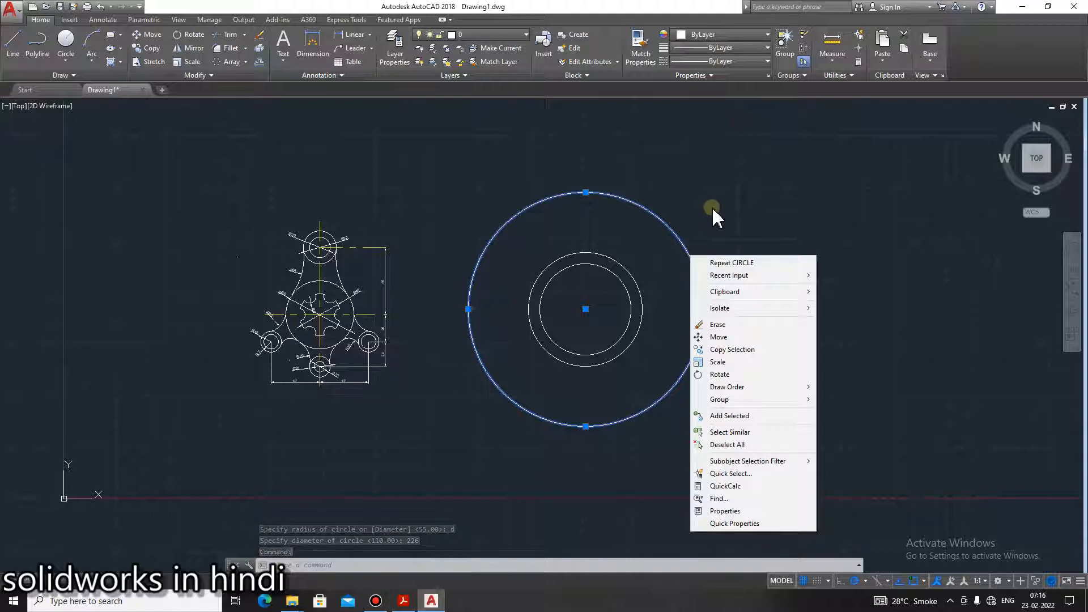
key("Escape")
key("Escape")
key("Escape")
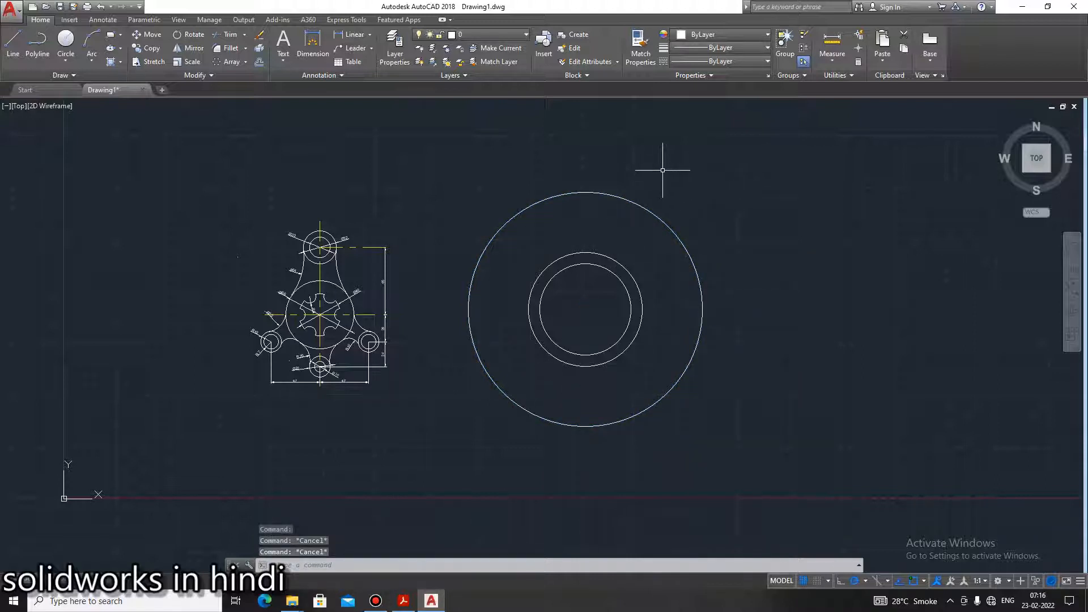
Assign the CENTER linetype to the outer 226 diameter circle
left_click(615, 193)
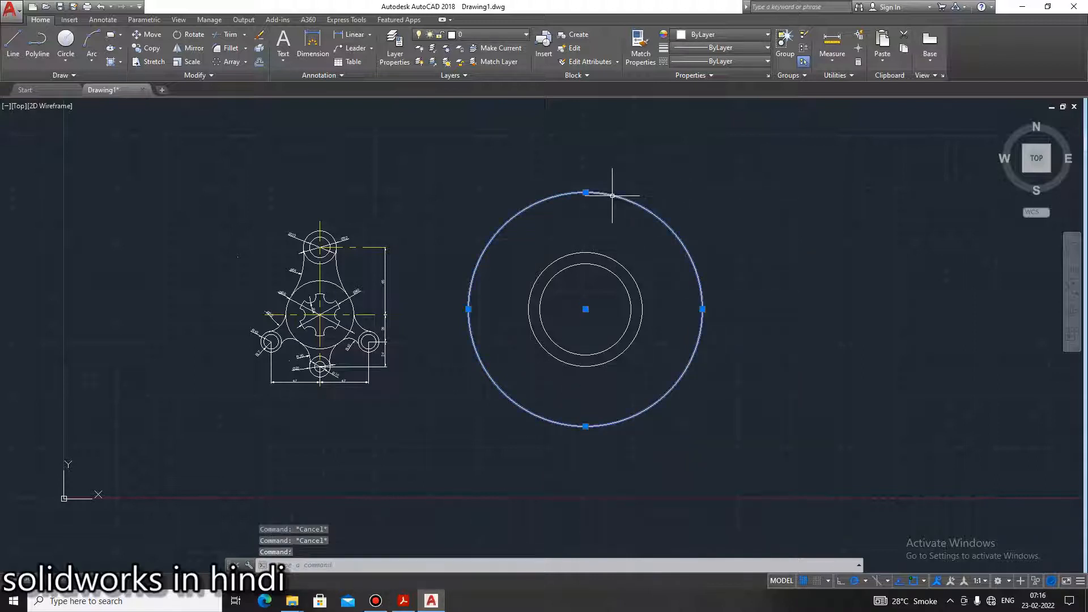
left_click(732, 62)
left_click(706, 109)
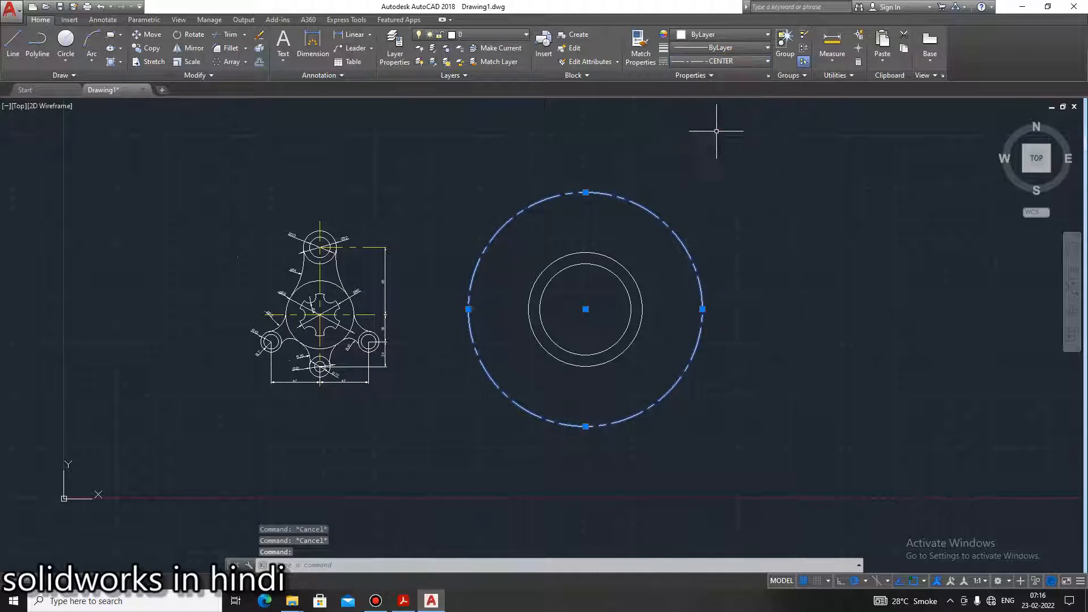
key("Escape")
key("Escape")
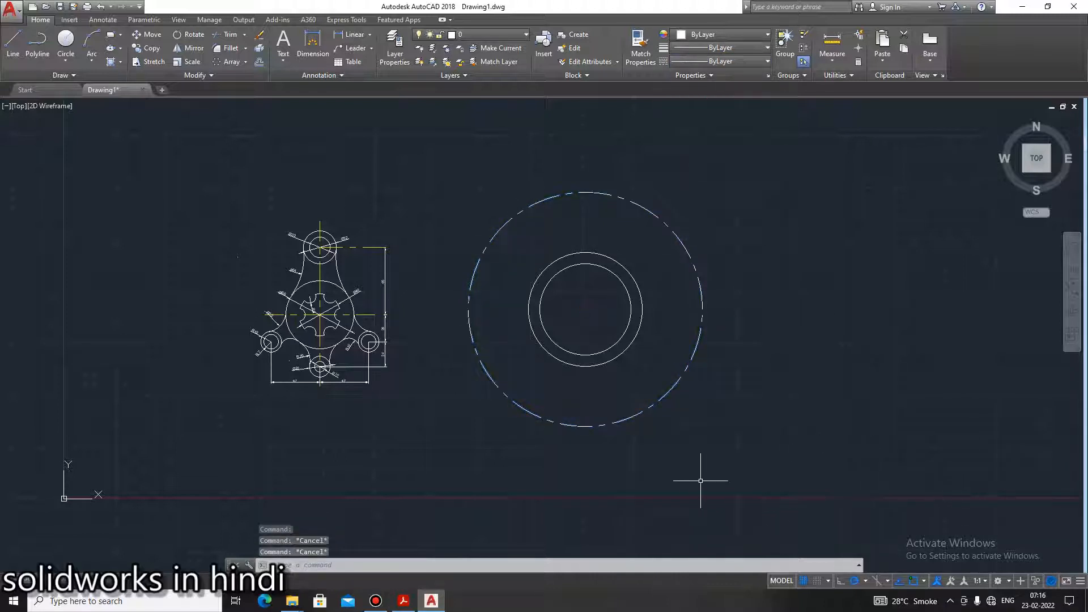
Check the boss size in the PDF and draw a circle of radius 20 centred on the pitch circle's left quadrant
scroll(700, 480, "up", 2)
scroll(651, 350, "up", 2)
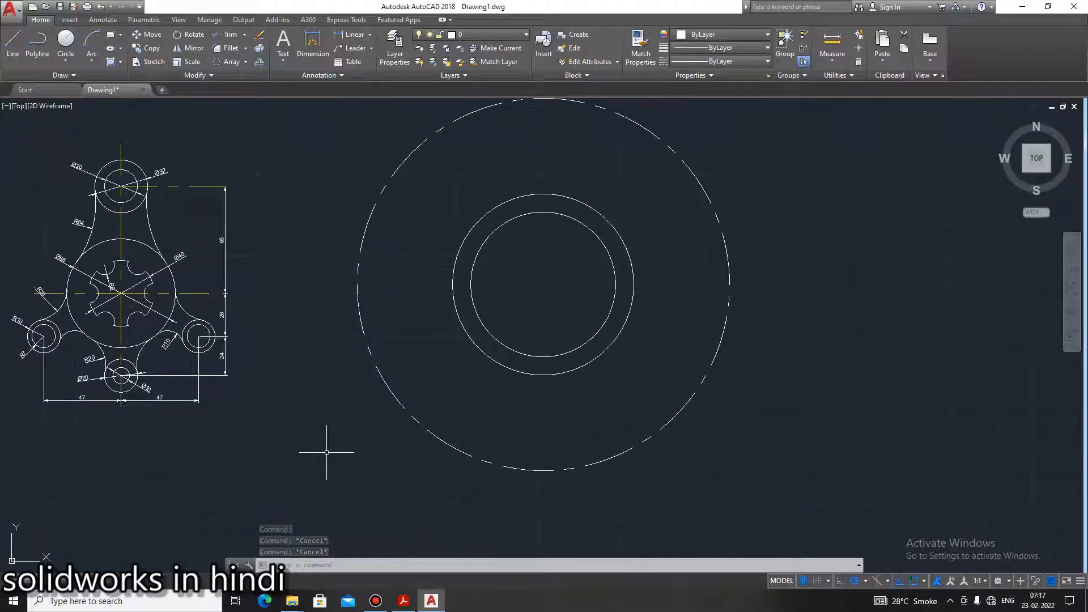
left_click(402, 602)
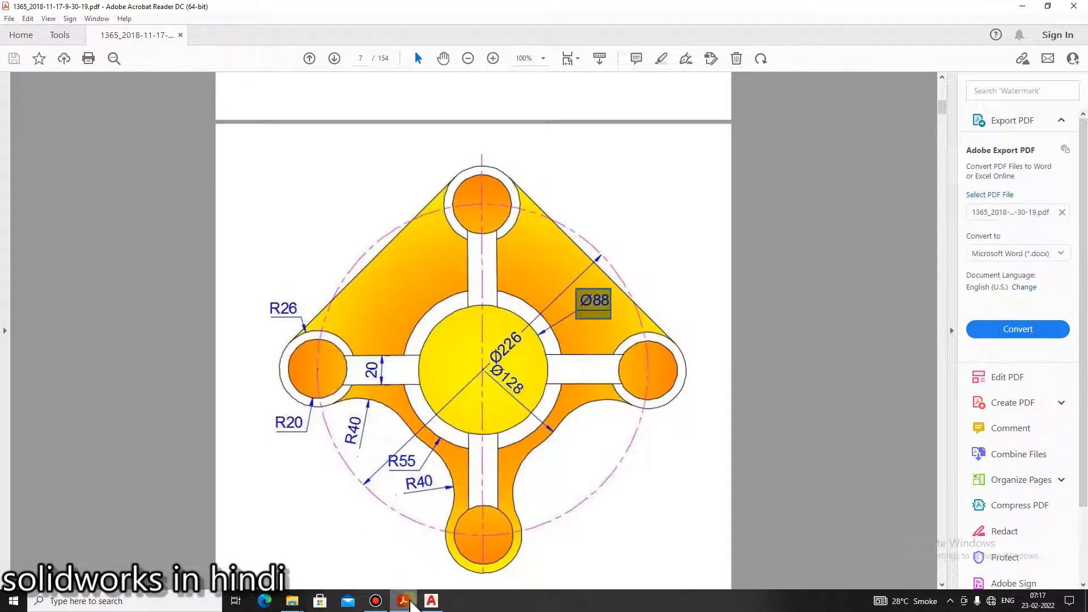
left_click(411, 603)
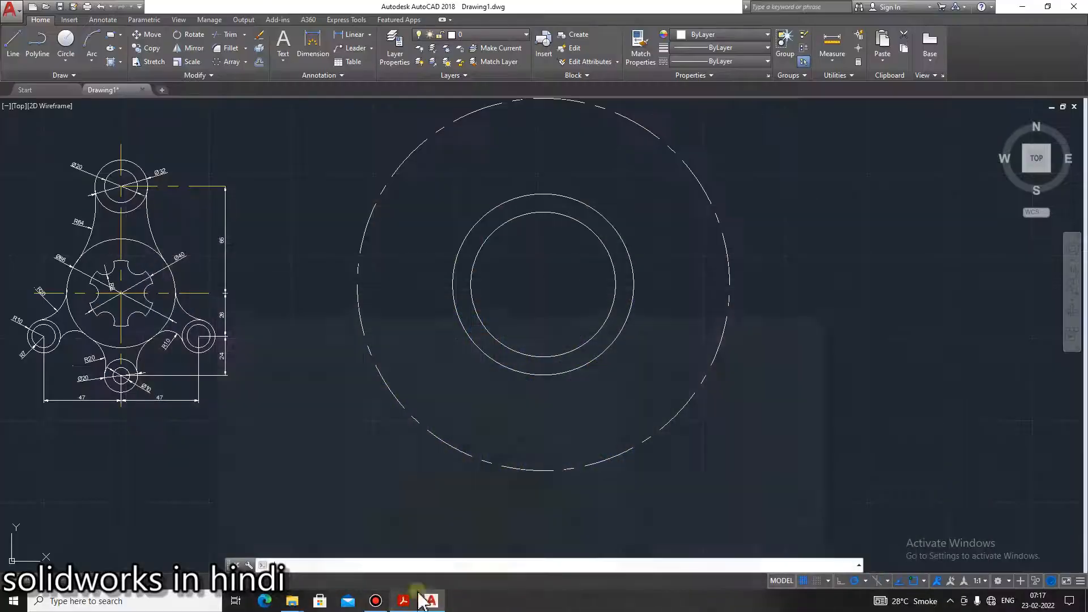
left_click(76, 51)
left_click(357, 283)
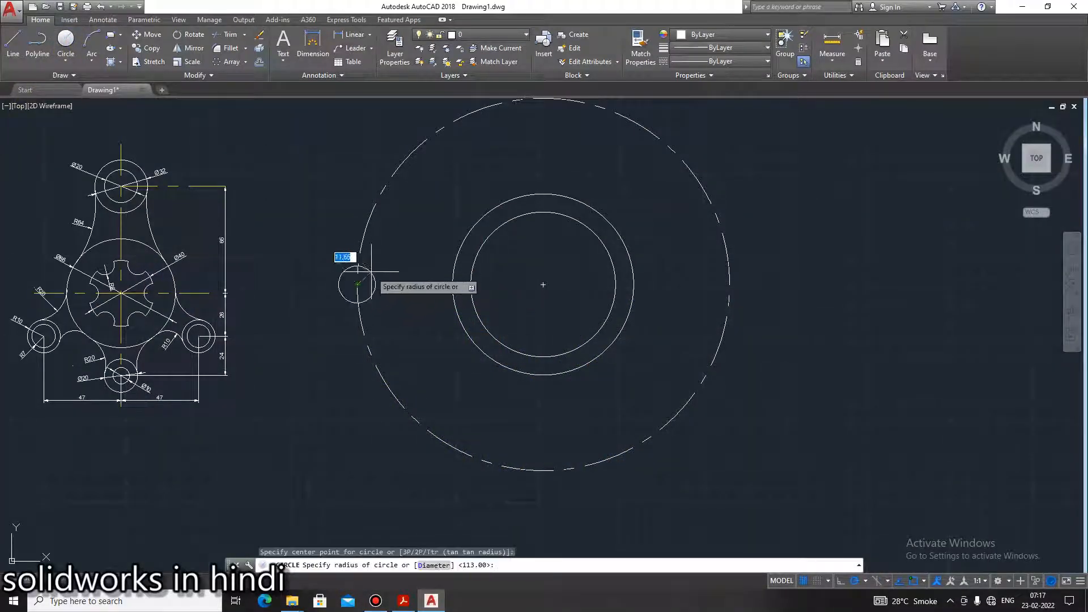
type("20")
key("Return")
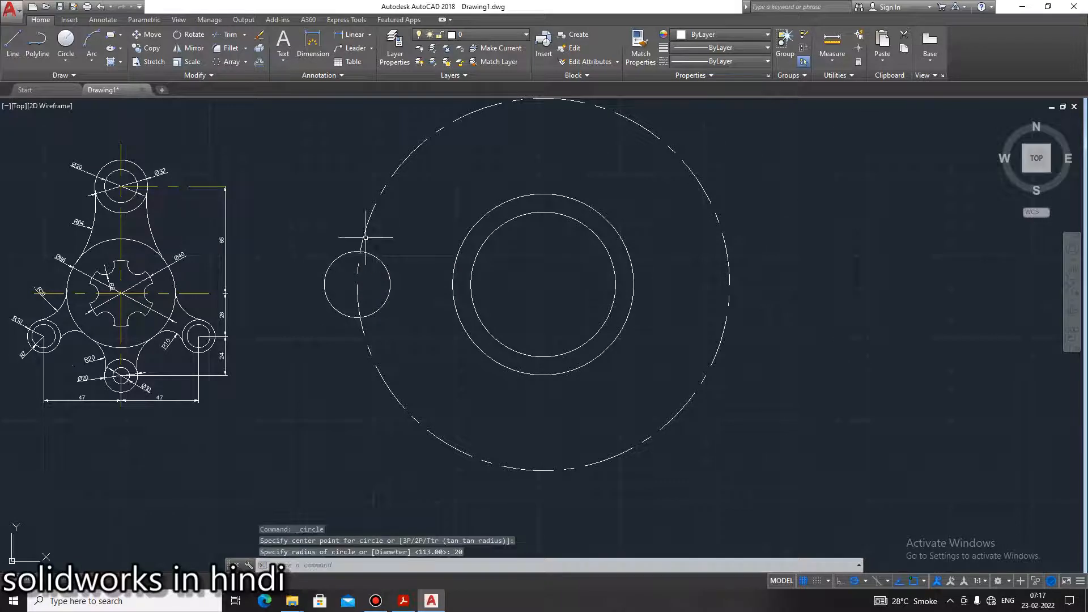
Draw a concentric circle of radius 26 around the left boss circle
key("Return")
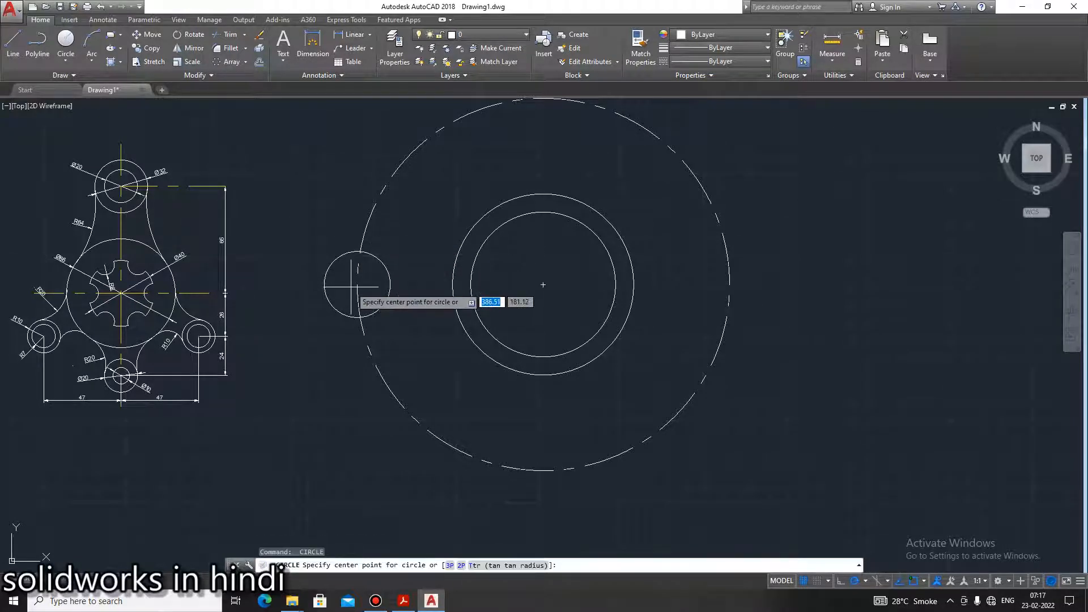
left_click(358, 283)
type("2")
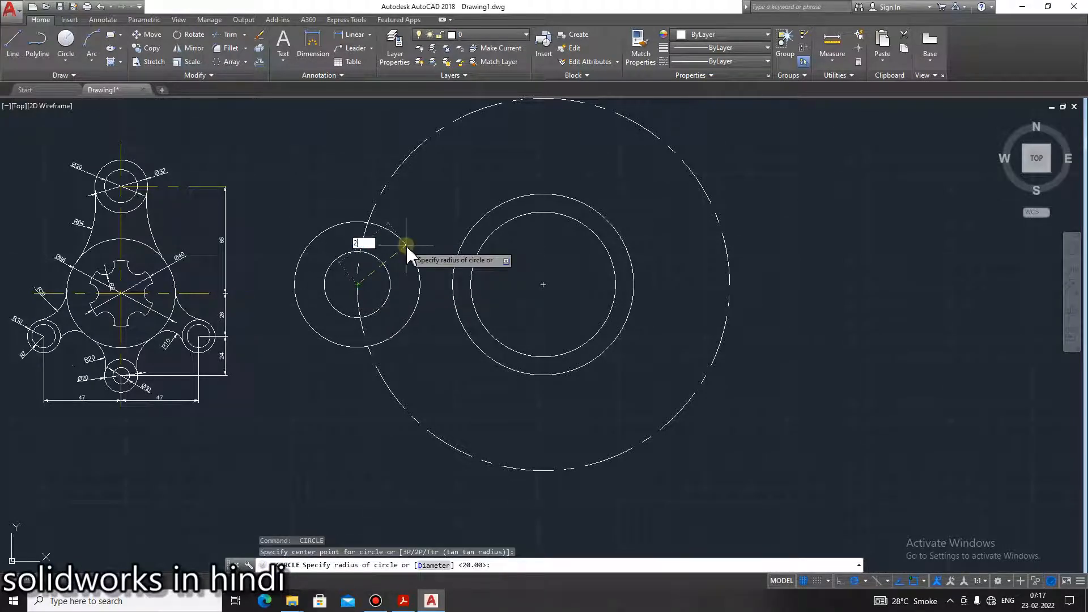
type("6")
key("Return")
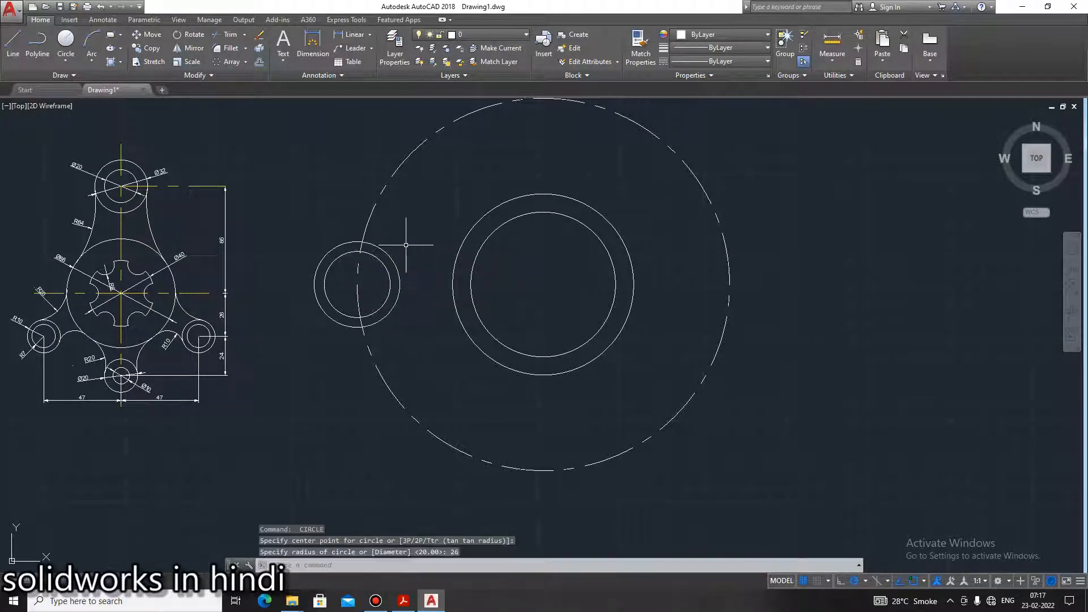
Examine the boss layout and the R40 blends beside the left boss in the reference PDF in Acrobat Reader
left_click(403, 600)
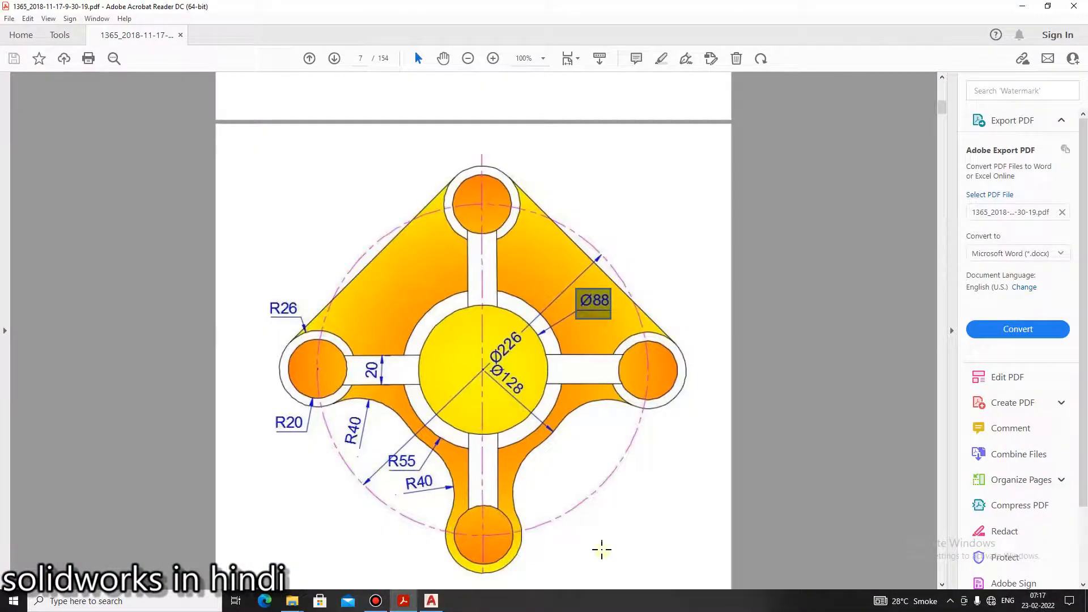
left_click(431, 601)
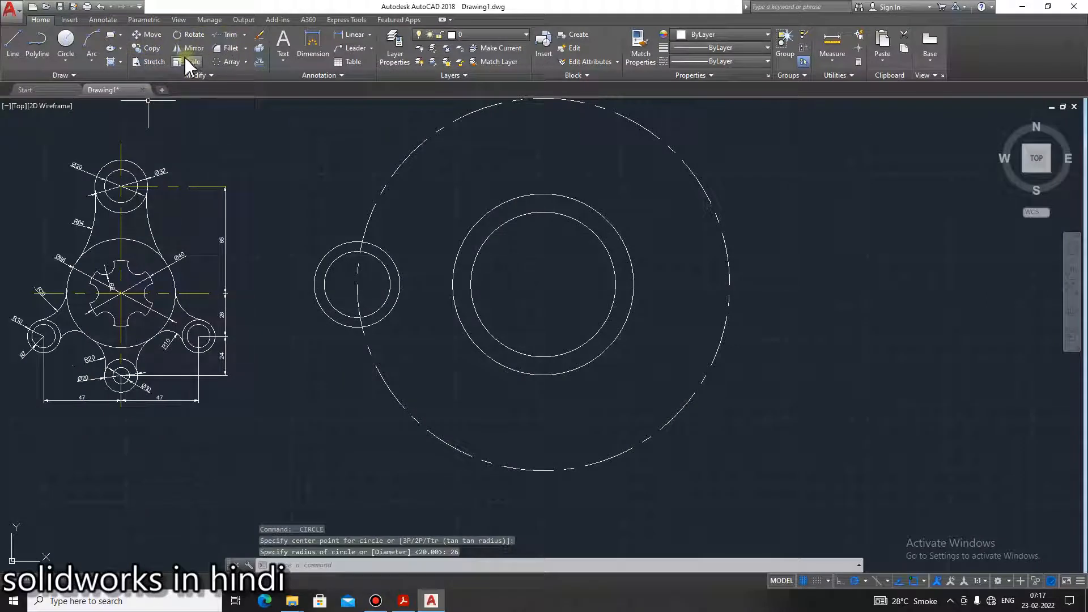
left_click(218, 61)
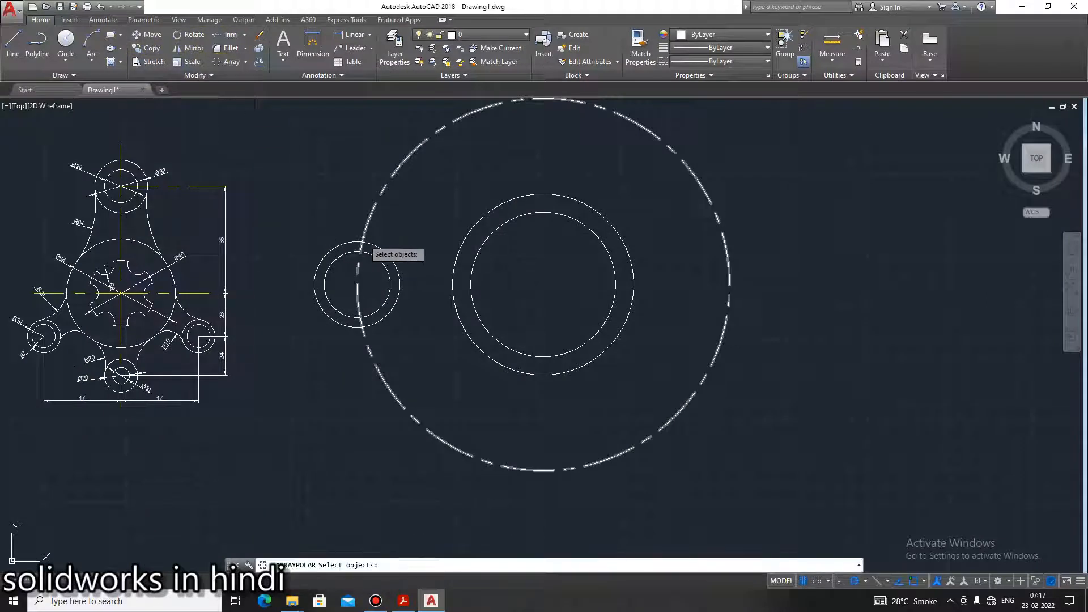
key("Escape")
left_click(400, 600)
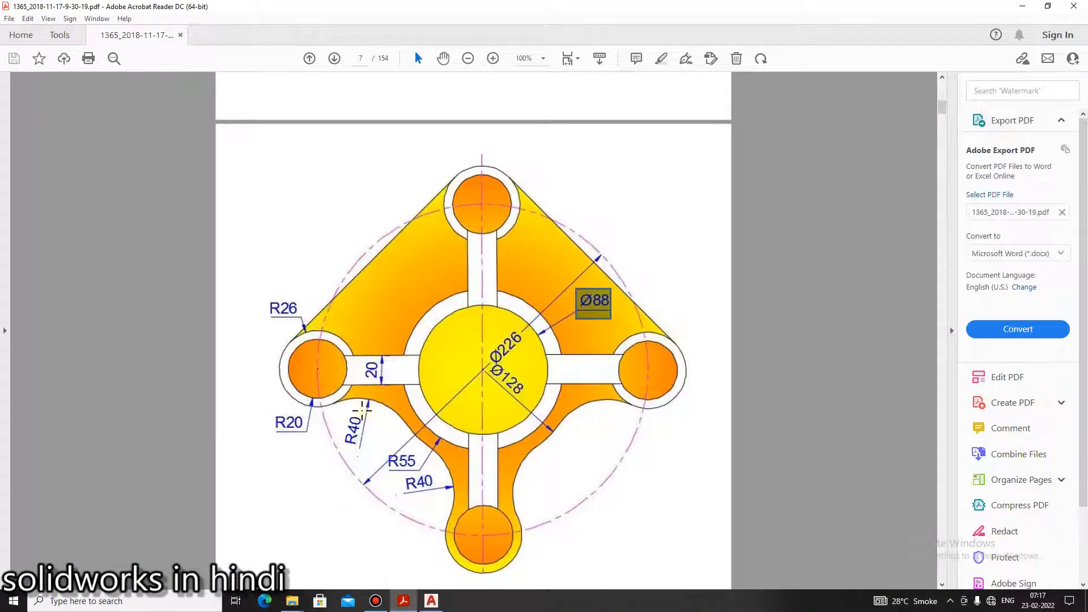
Switch to AutoCAD and draw a horizontal line from the inner hub circle's left quadrant to the left boss centre
left_click(403, 601)
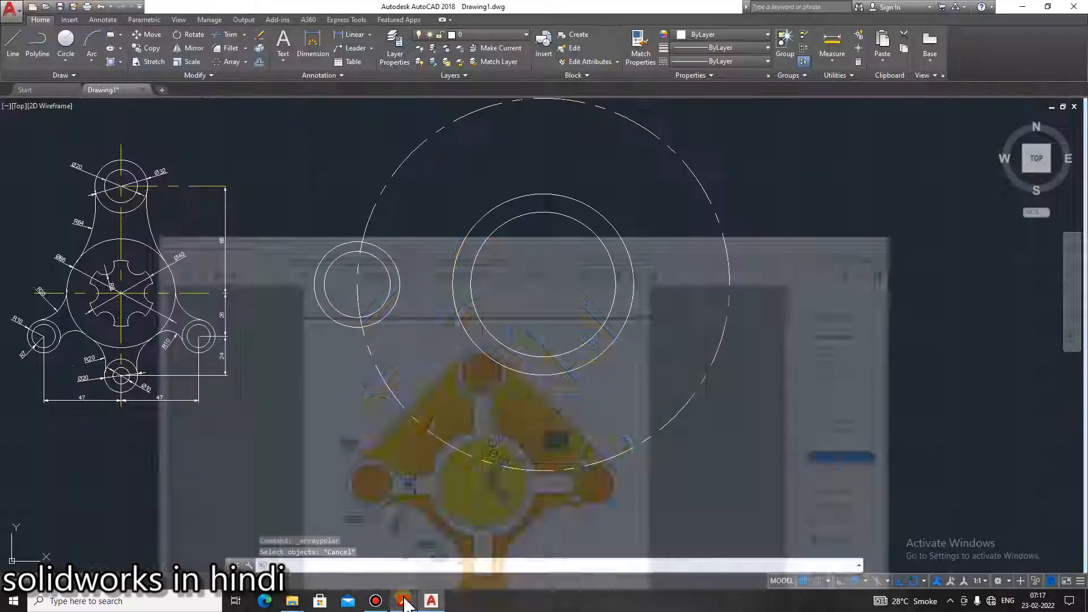
left_click(16, 51)
left_click(404, 601)
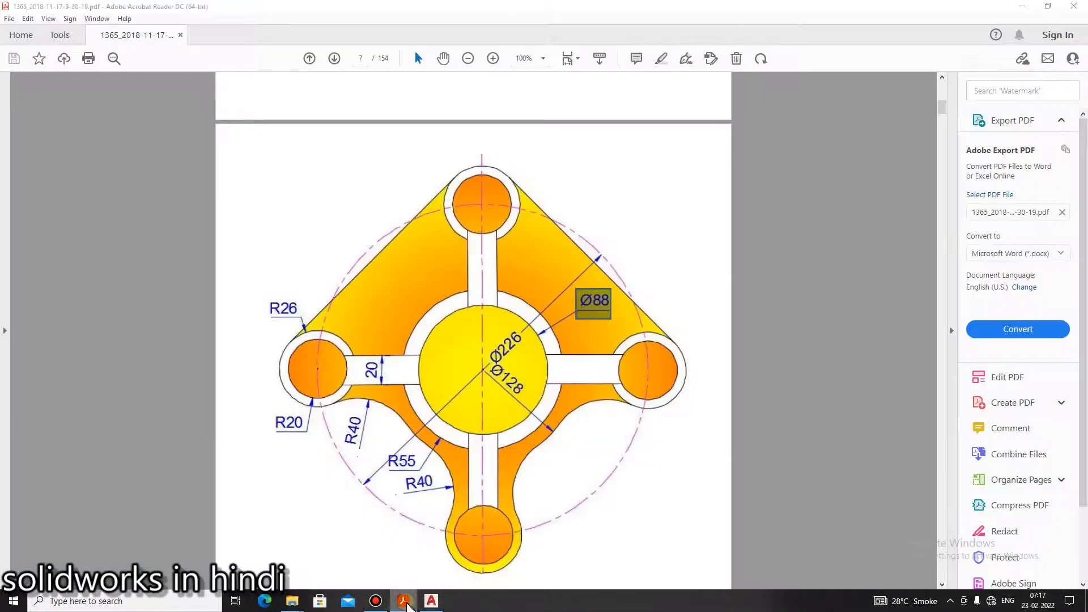
left_click(403, 601)
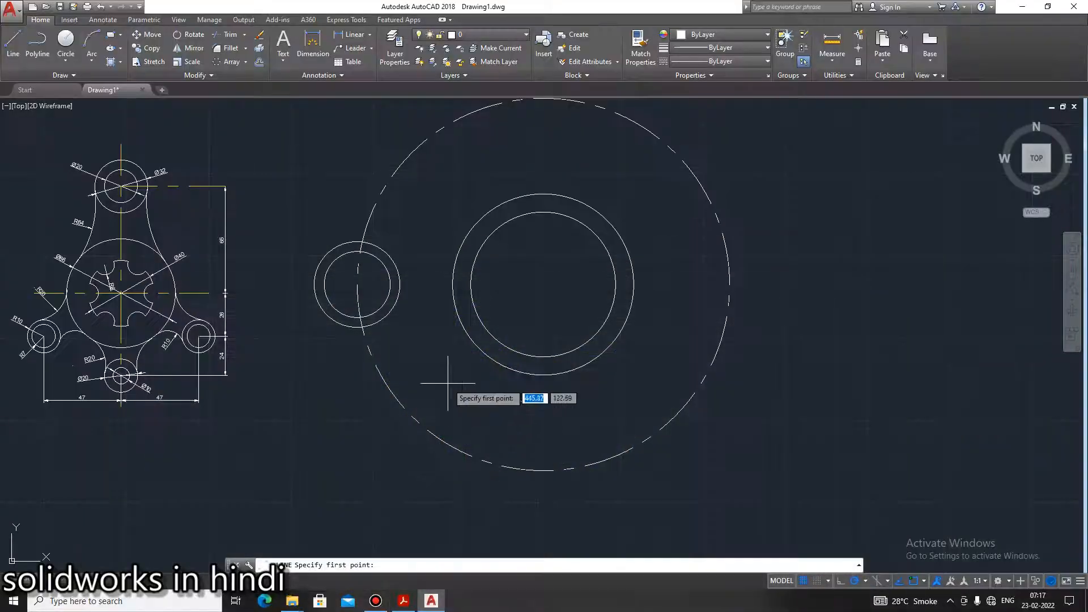
left_click(470, 284)
left_click(357, 284)
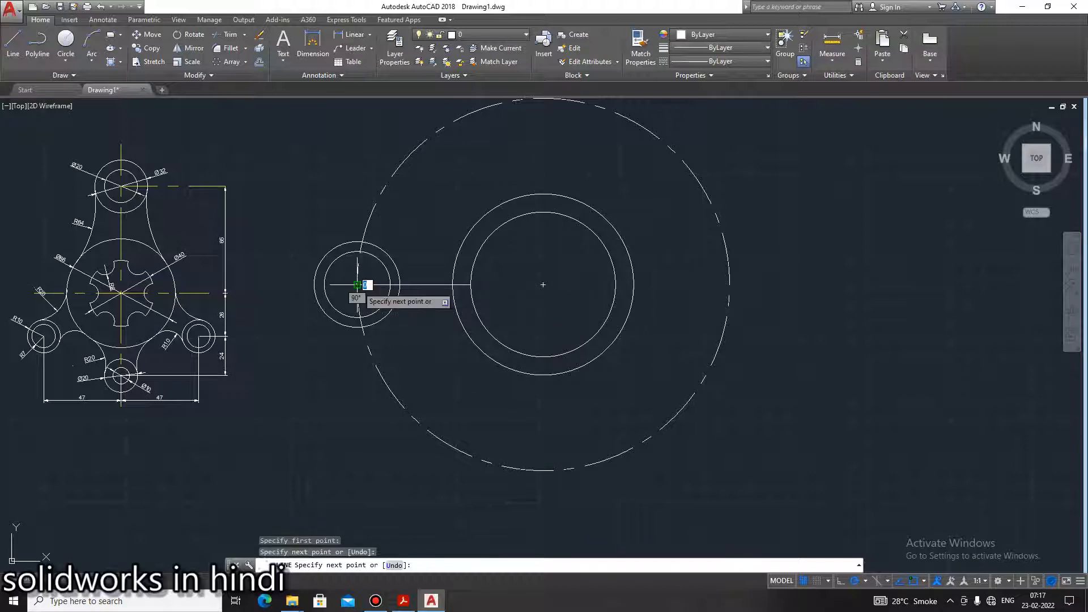
key("Escape")
key("Escape")
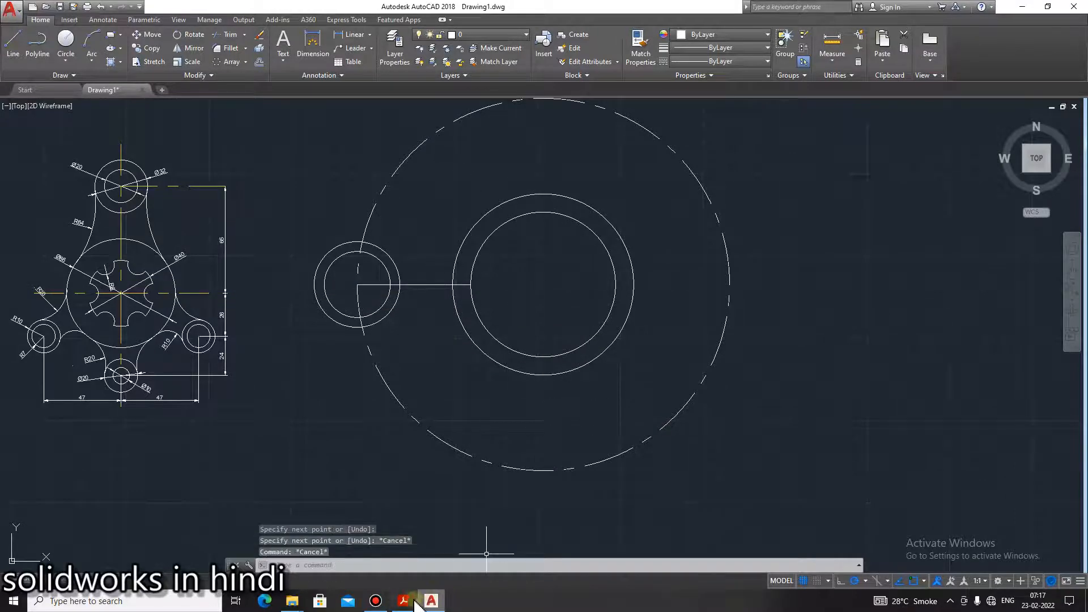
left_click(413, 601)
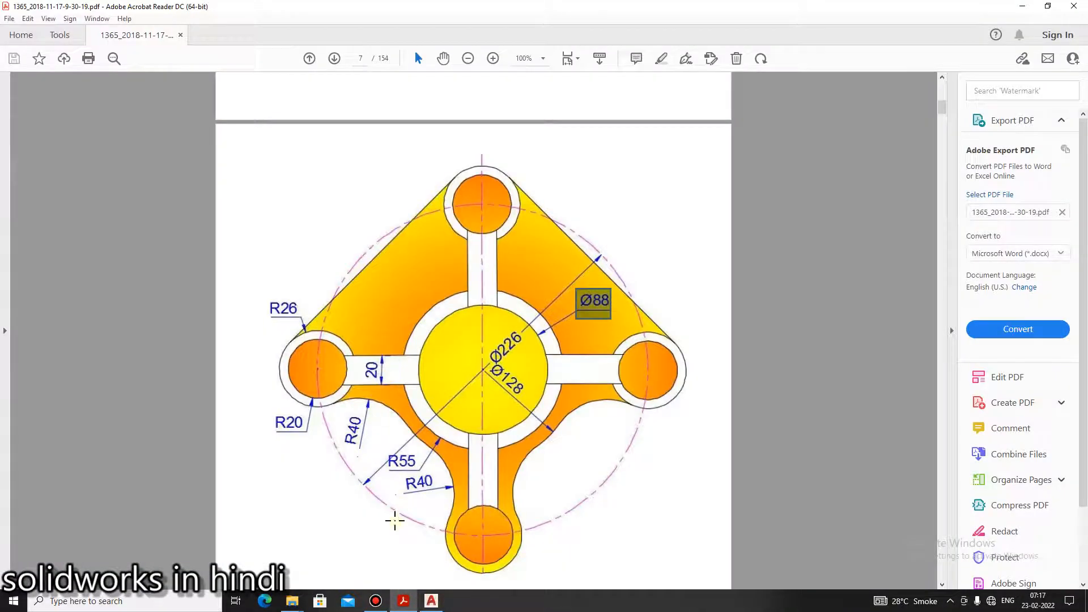
left_click(431, 600)
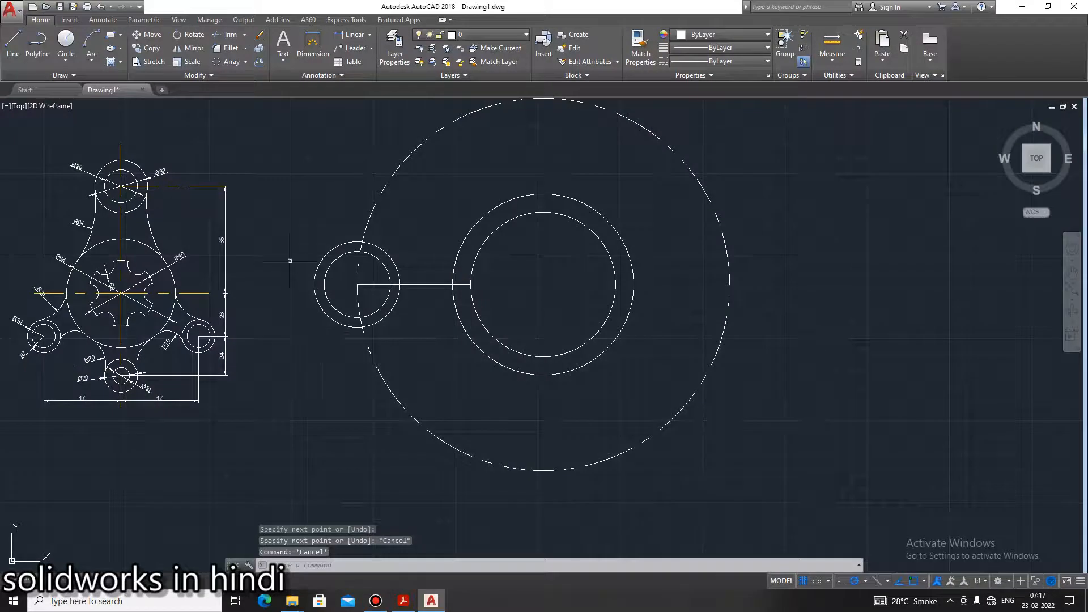
left_click(258, 62)
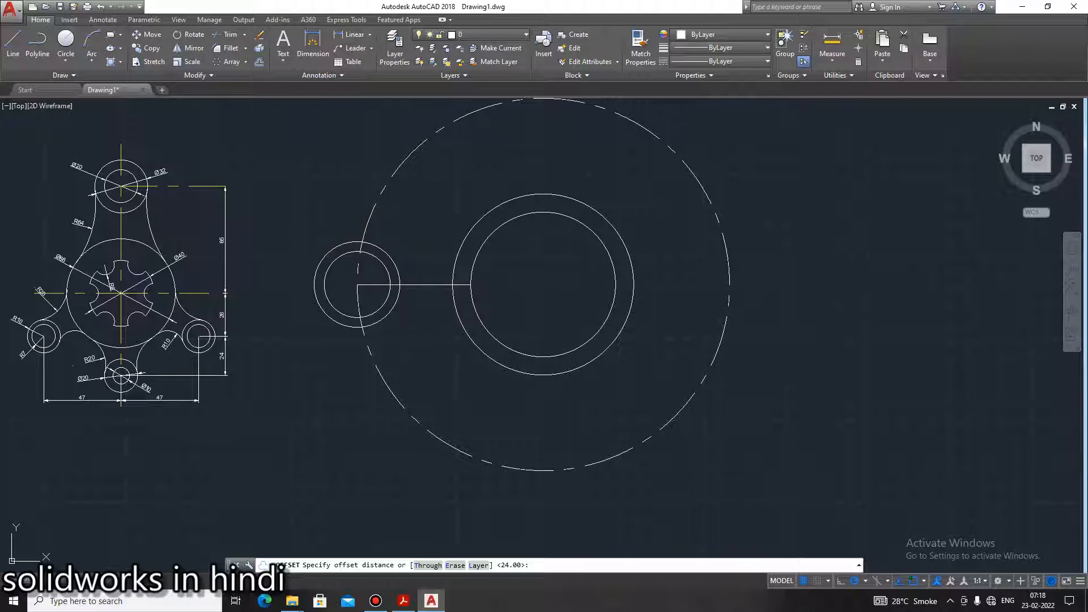
key("Escape")
left_click(12, 43)
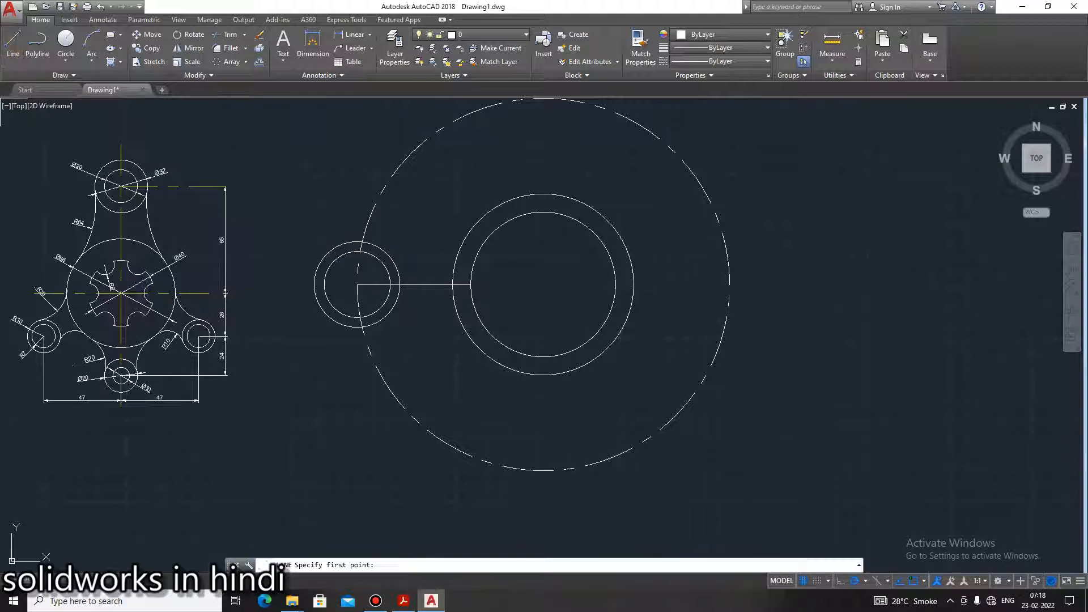
scroll(443, 284, "up", 4)
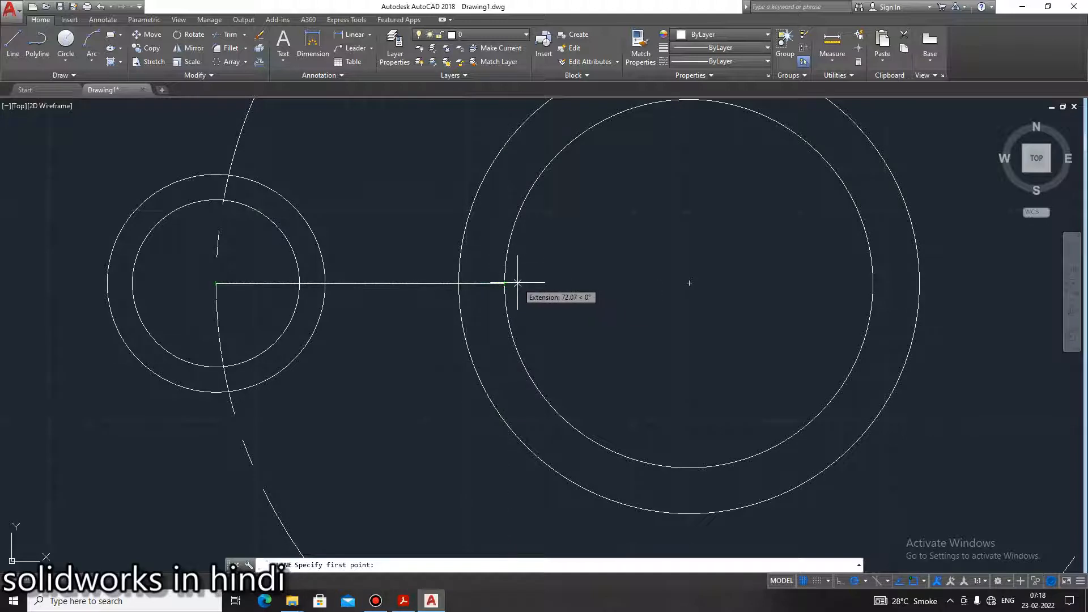
key("Escape")
key("Escape")
key("Escape")
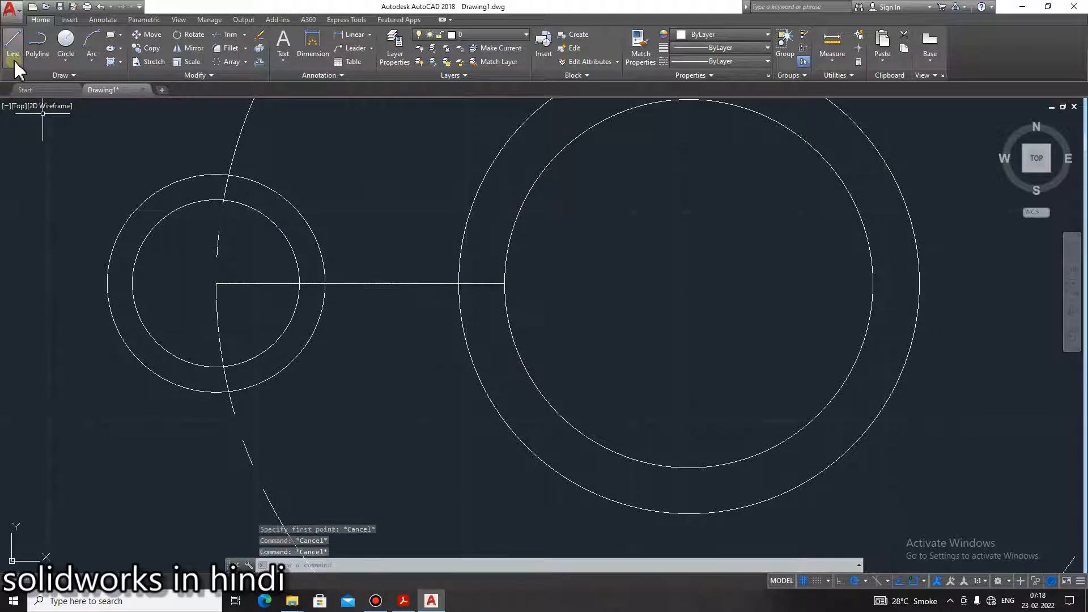
Offset the horizontal line between boss and hub by 10 to both sides for the rib edges
left_click(259, 61)
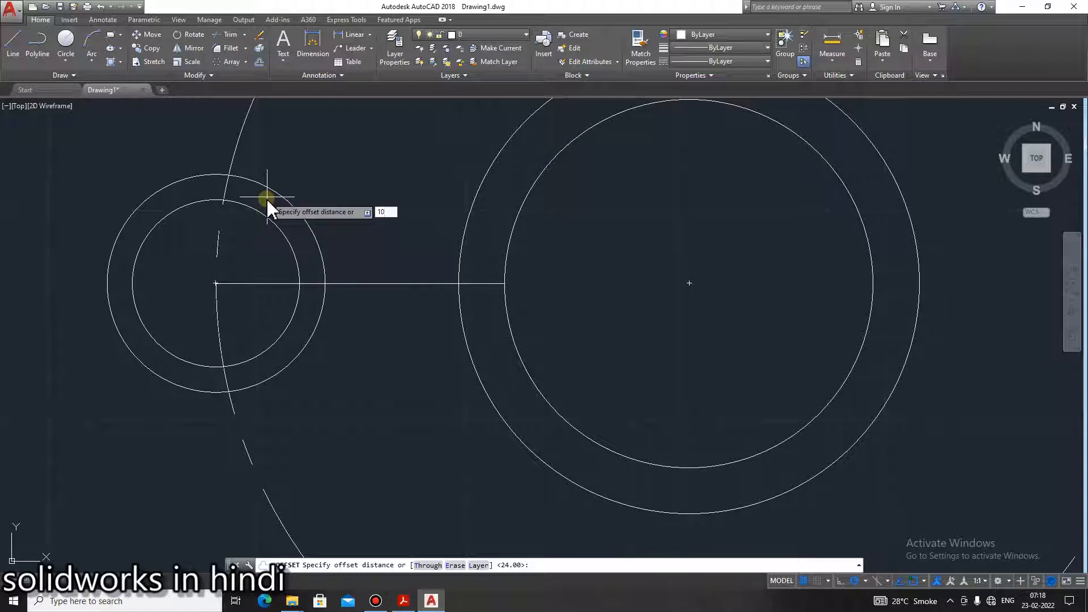
key("Return")
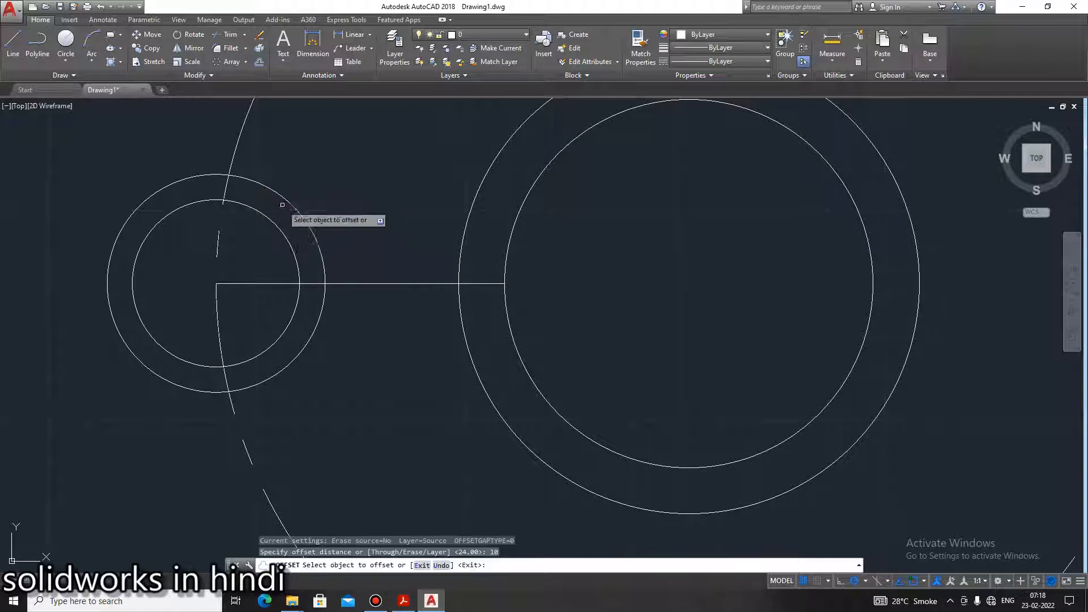
left_click(349, 282)
left_click(359, 245)
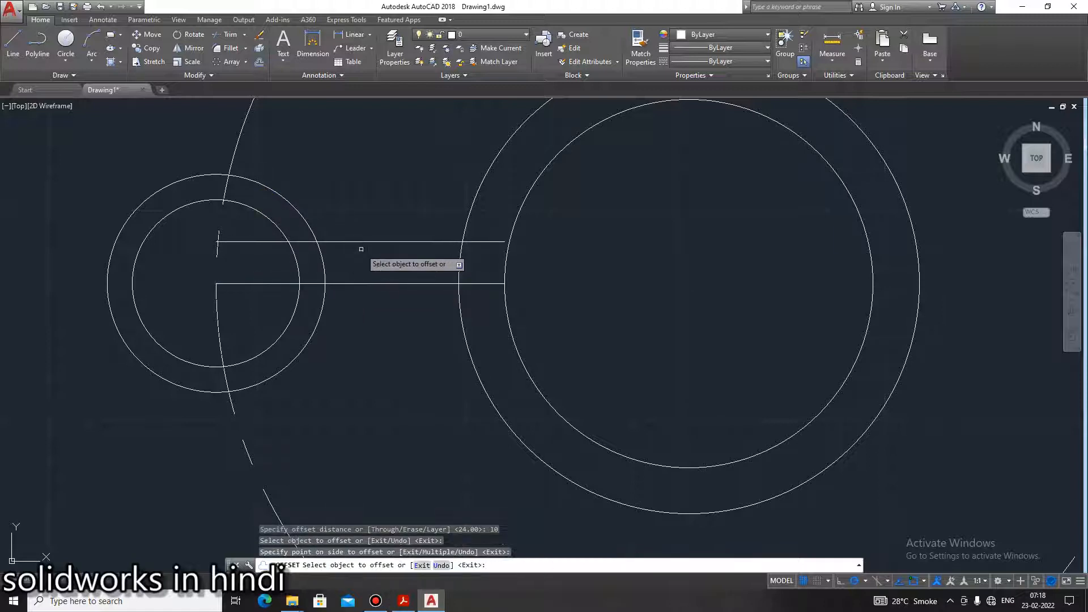
left_click(357, 282)
left_click(397, 508)
Check the rib in the reference PDF and stretch the upper rib line's hub end to the inner hub circle
left_click(403, 600)
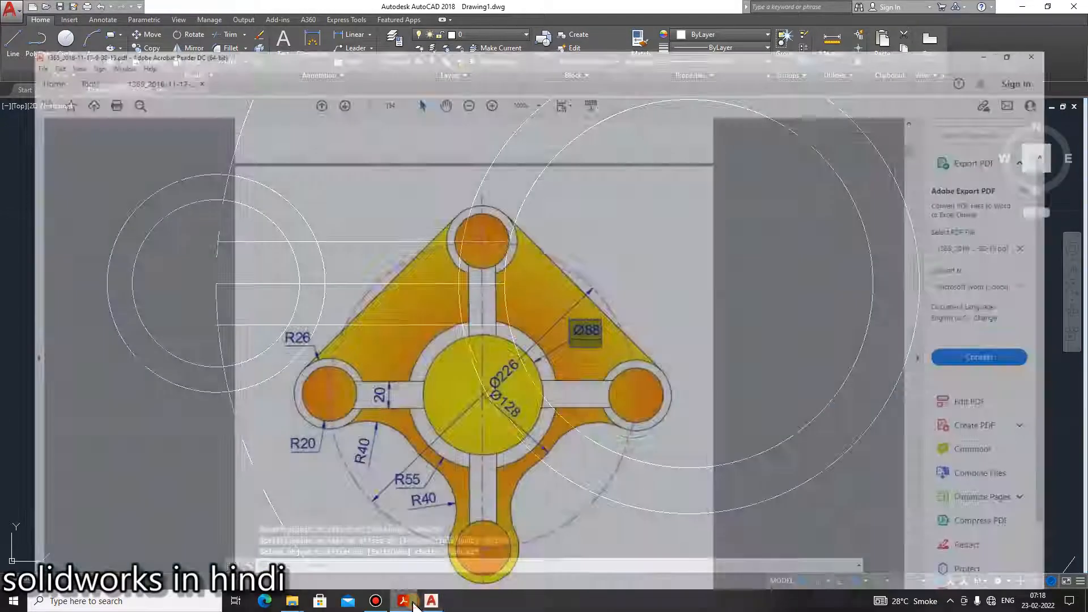
left_click(413, 602)
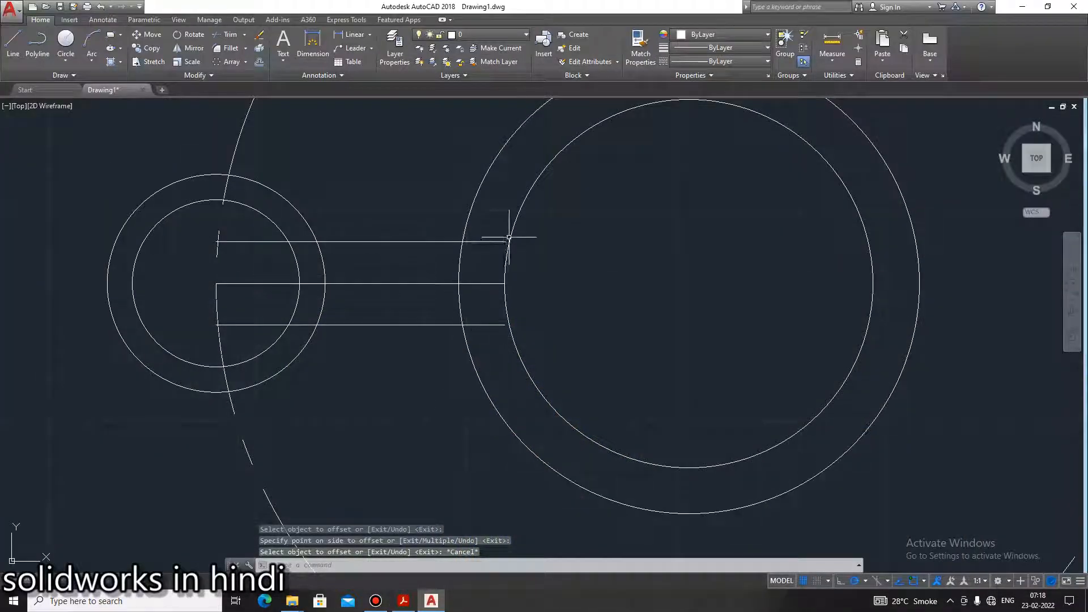
scroll(507, 236, "up", 4)
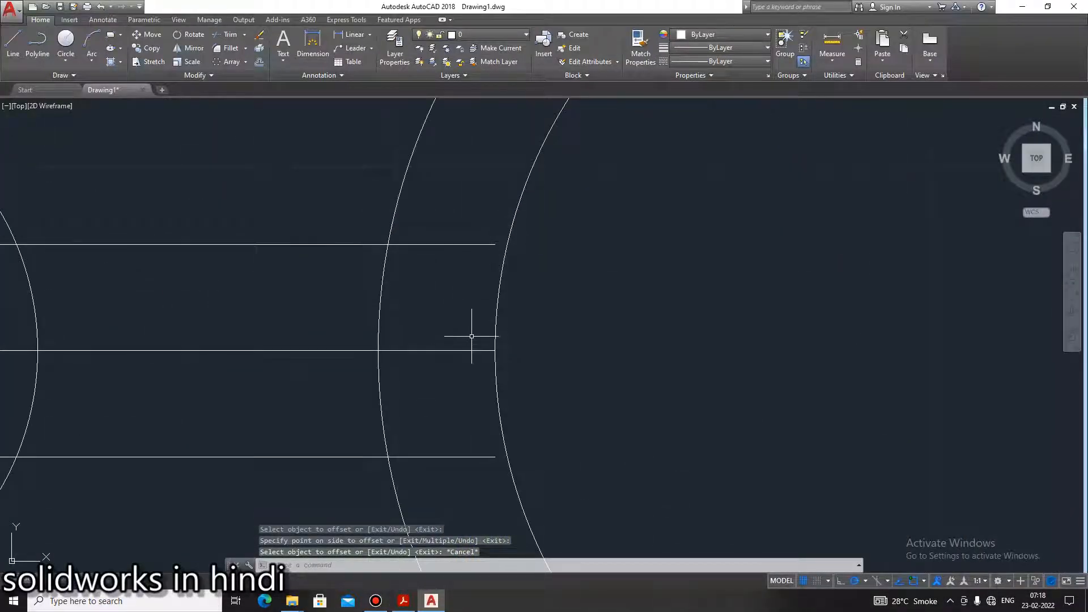
left_click(495, 244)
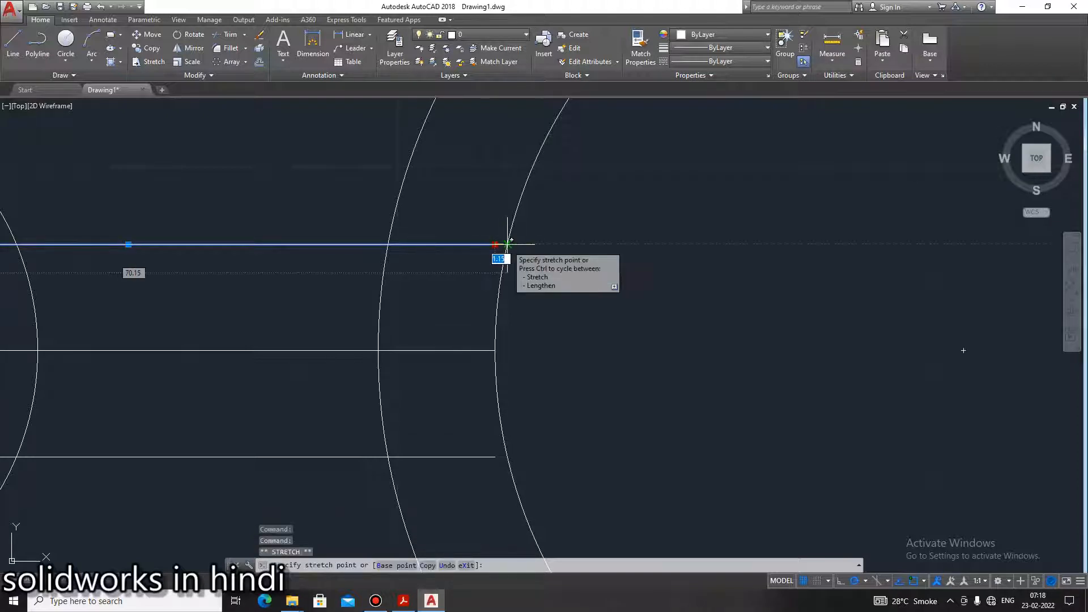
left_click(495, 244)
left_click(507, 244)
key("Escape")
scroll(237, 392, "down", 4)
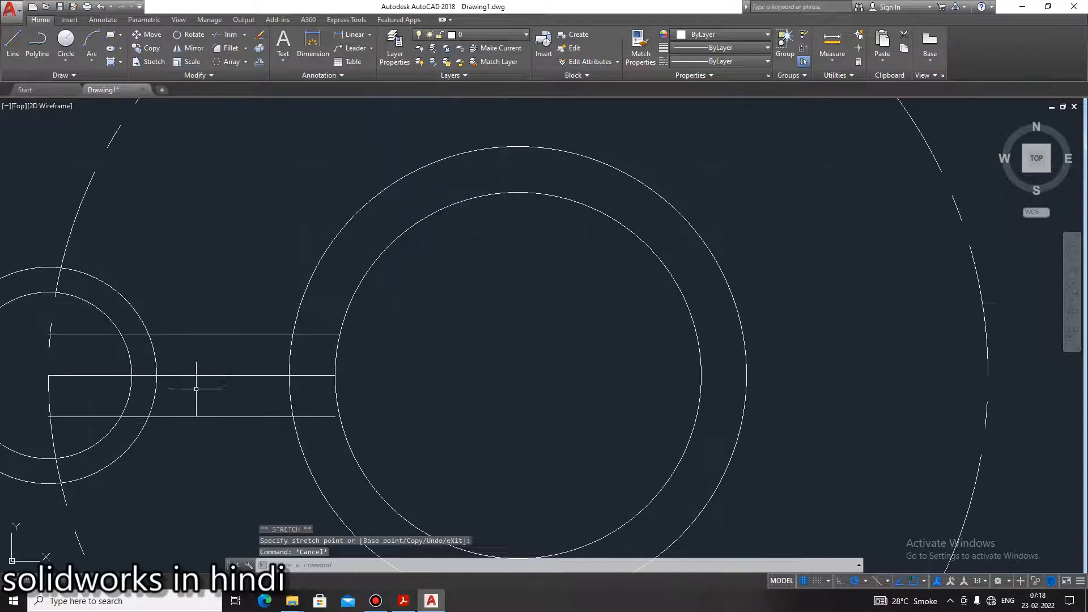
Trim the boss-side ends of the upper and lower rib lines that overhang the dashed pitch circle
scroll(64, 347, "up", 4)
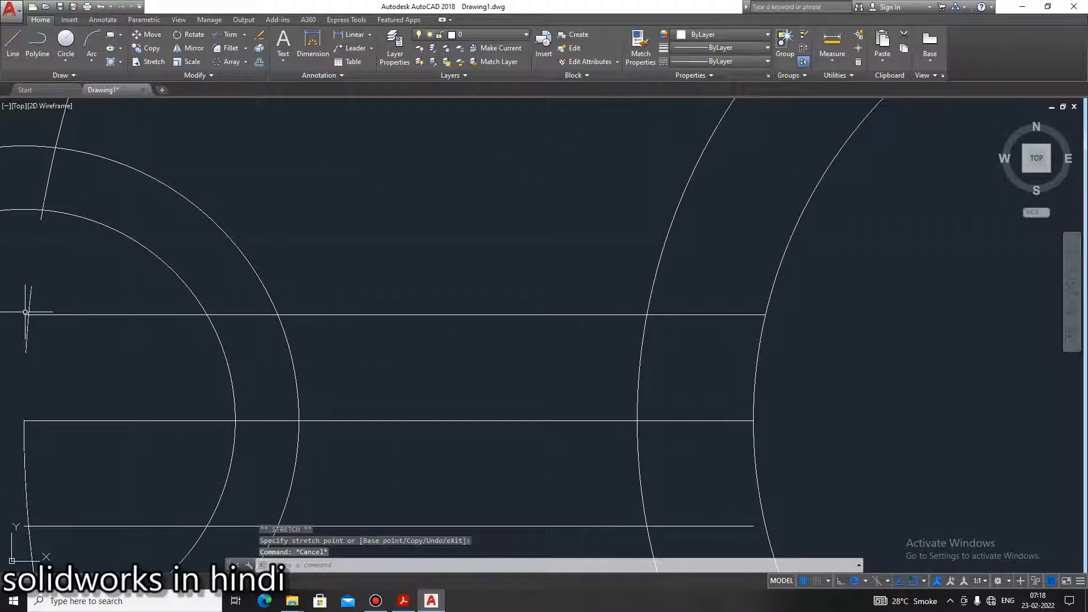
left_click(227, 35)
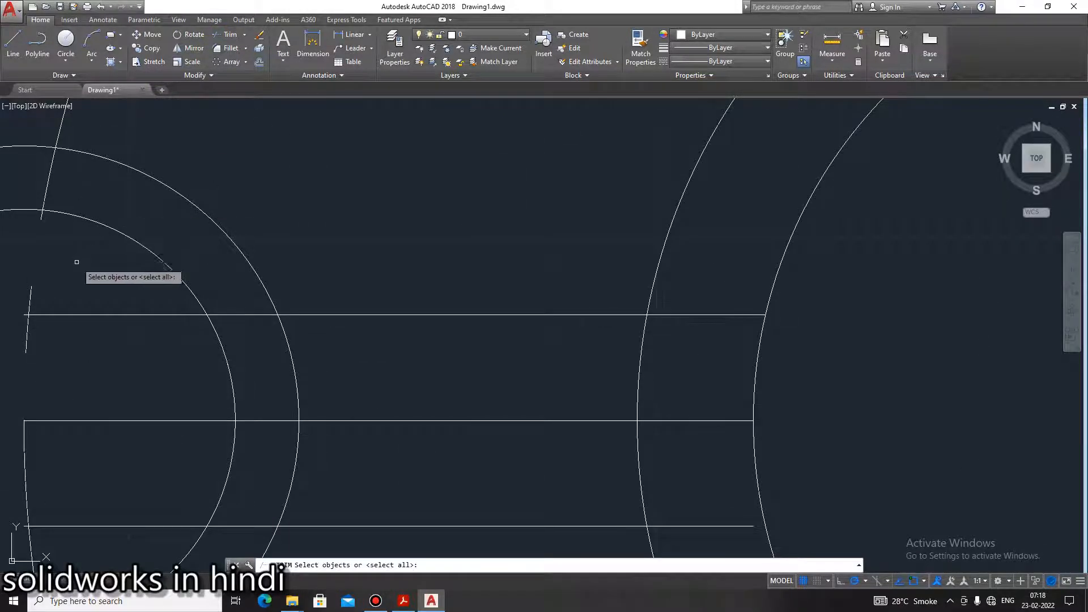
key("Return")
left_click(21, 315)
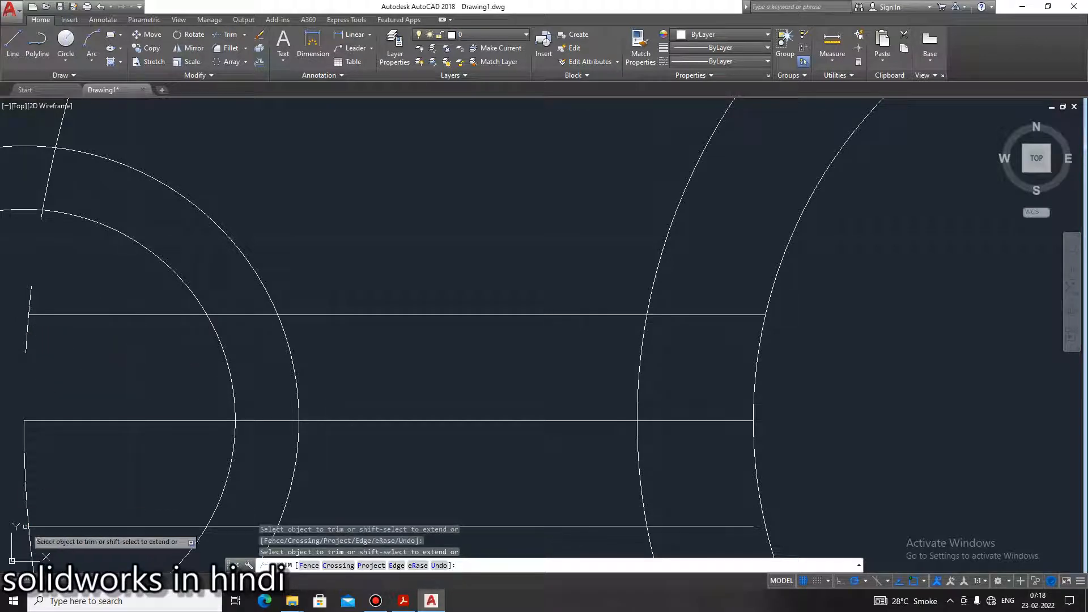
key("Escape")
key("Escape")
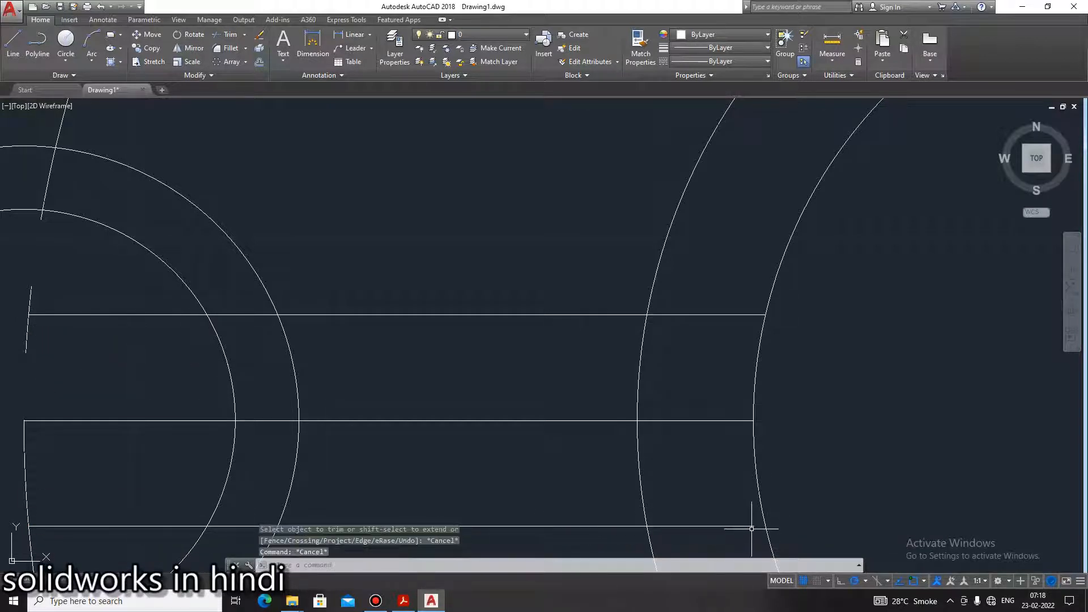
Stretch the lower rib line's hub end horizontally to the inner hub circle
left_click(753, 526)
left_click(753, 526)
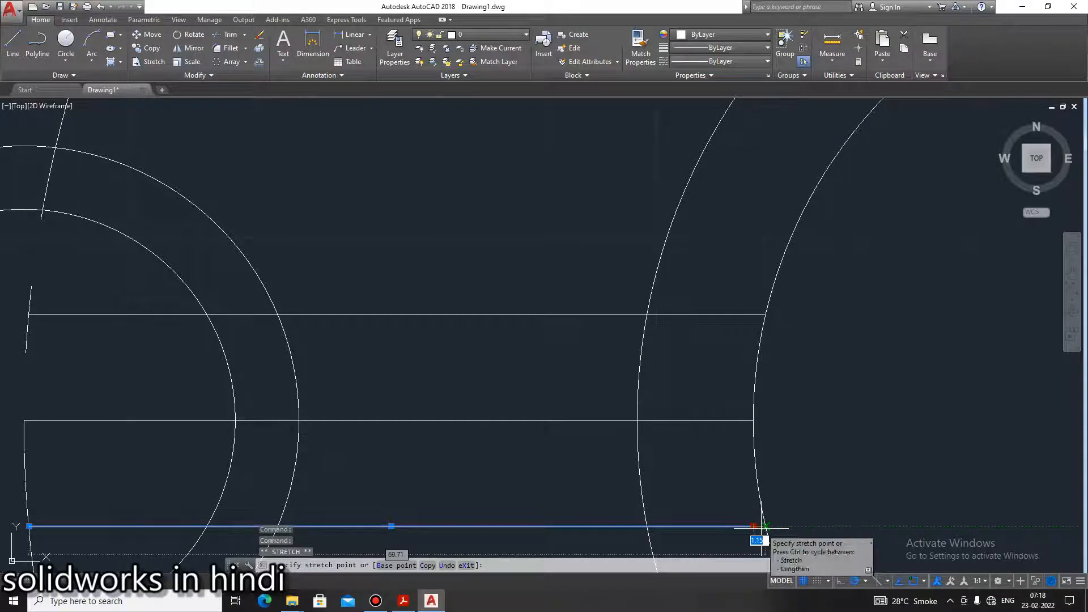
key("Escape")
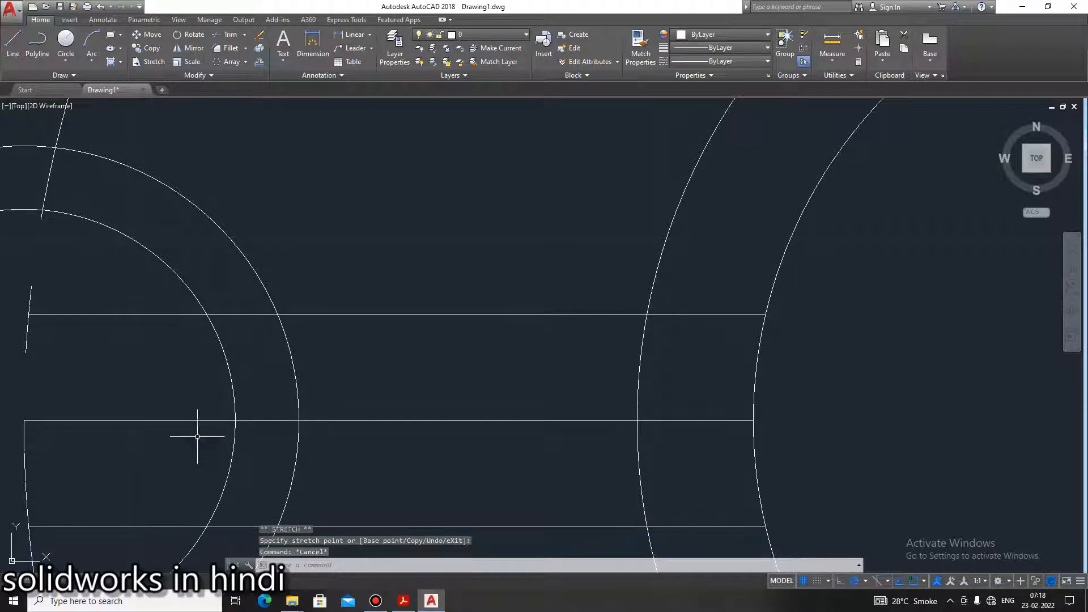
Delete the middle construction line between the two rib edges
left_click(90, 420)
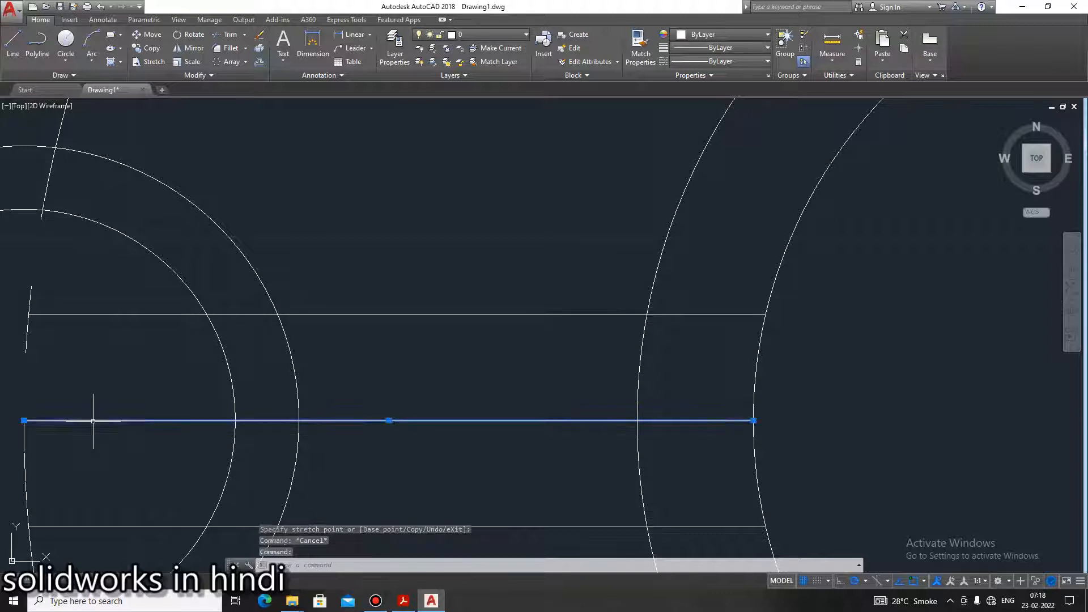
key("Delete")
scroll(809, 492, "down", 4)
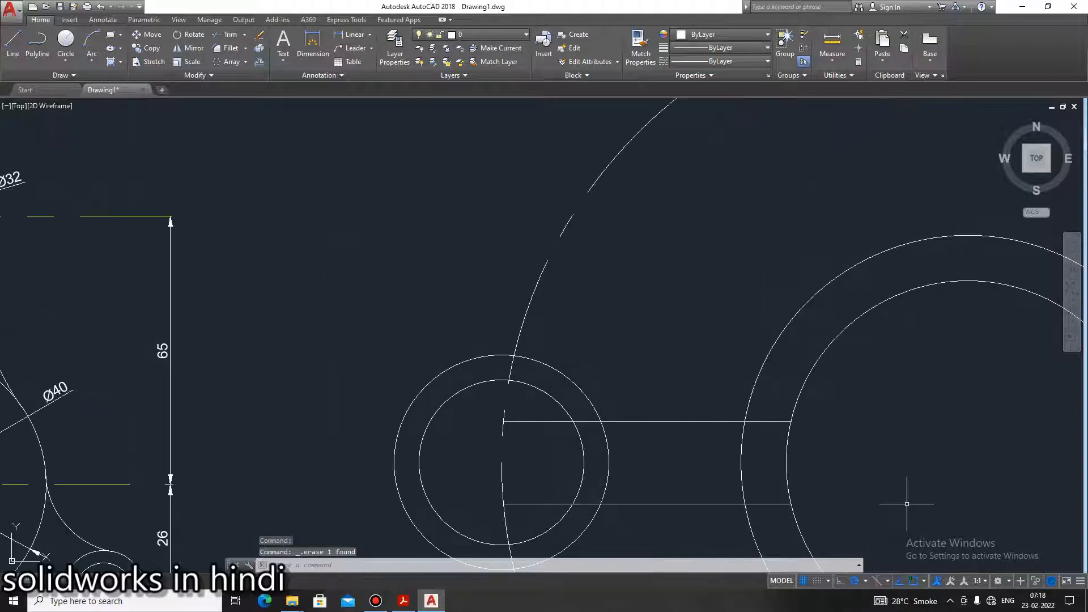
scroll(906, 503, "down", 3)
middle_click_drag(953, 458, 589, 327)
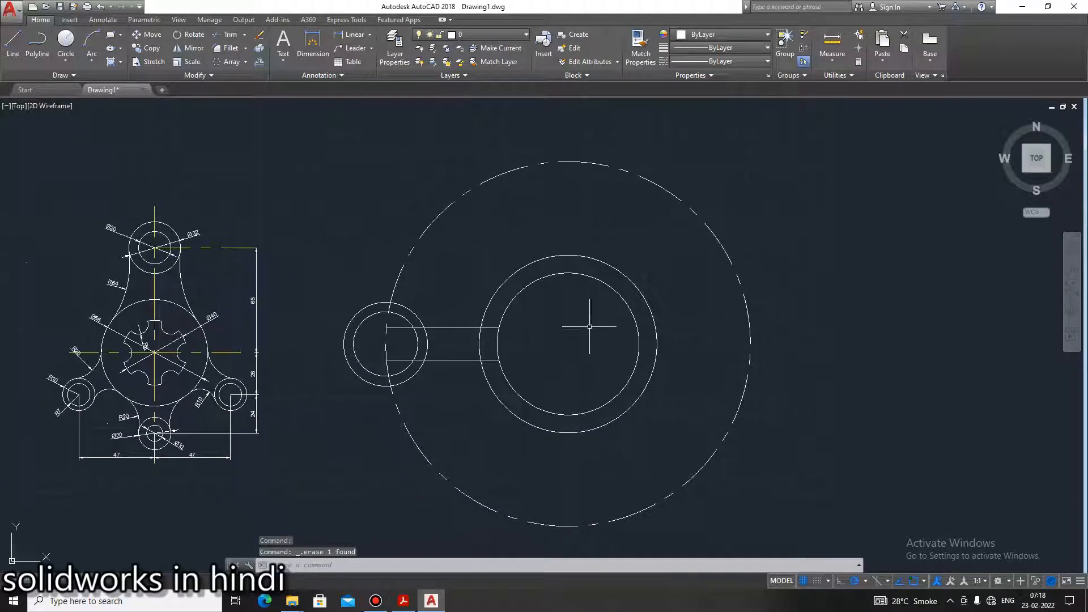
Check the rib ends in the reference PDF and trim both rib lines inside the left boss's inner circle
left_click(404, 602)
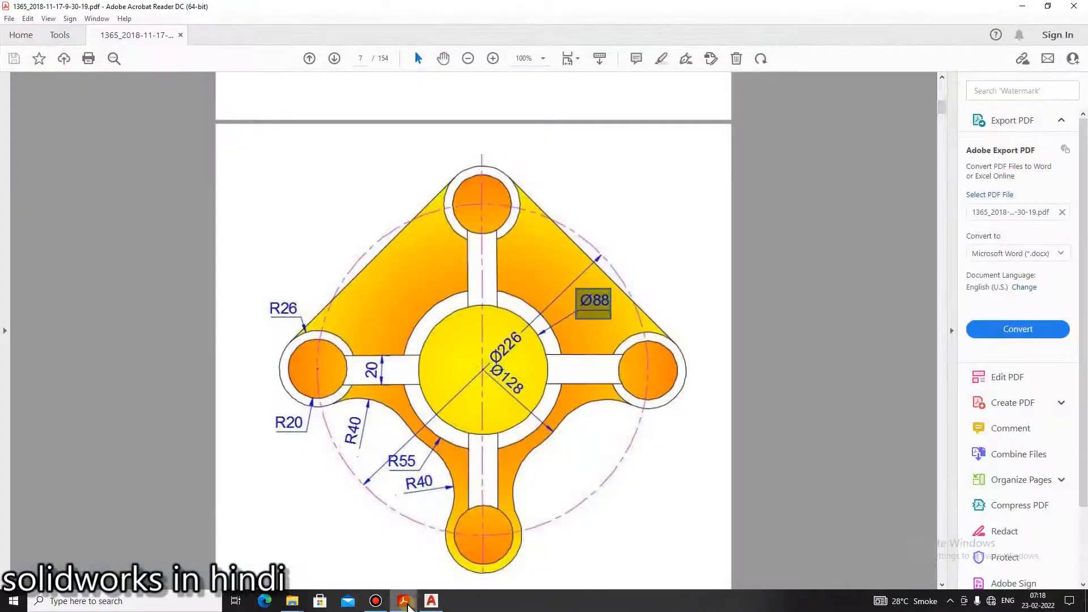
left_click(405, 602)
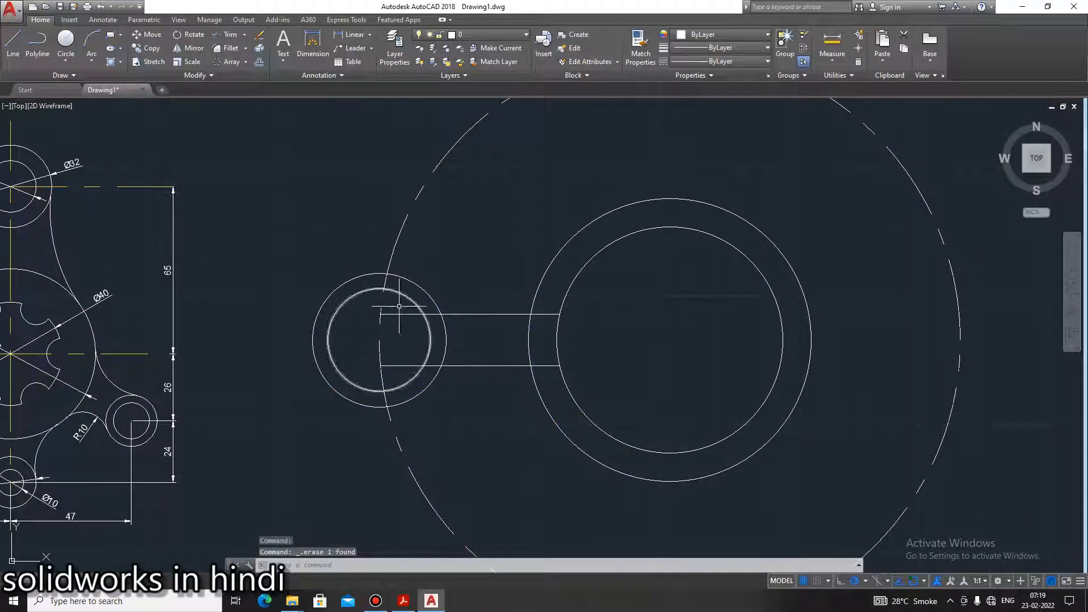
left_click(226, 35)
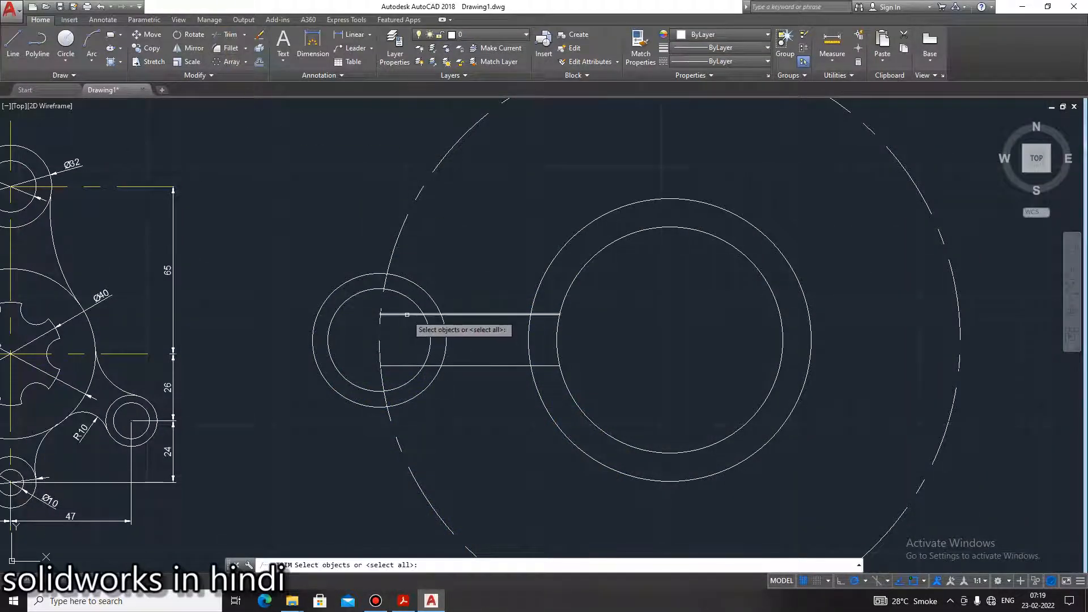
key("Return")
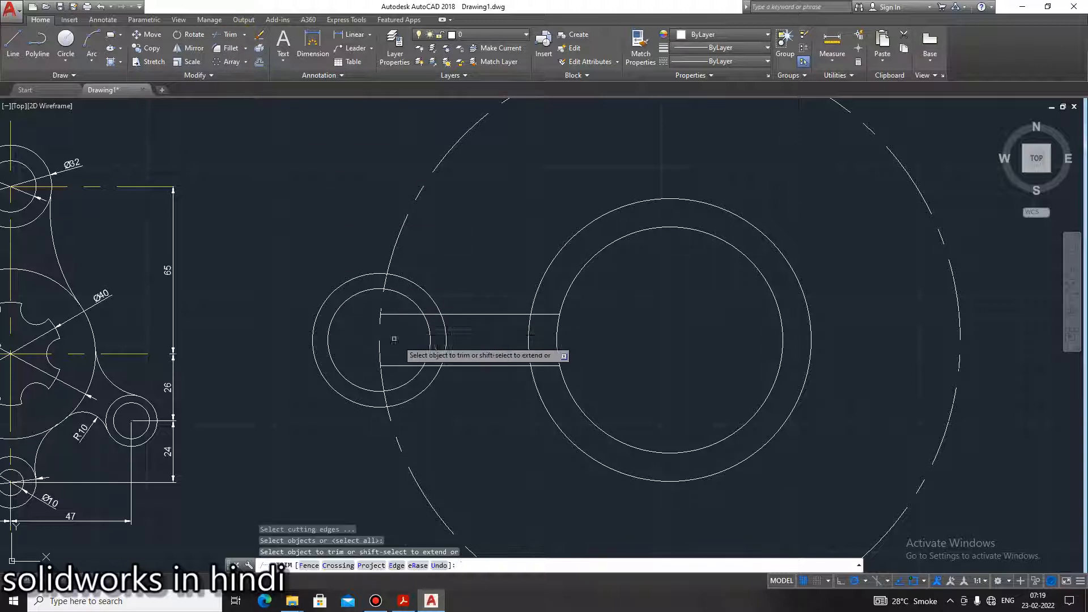
left_click(406, 317)
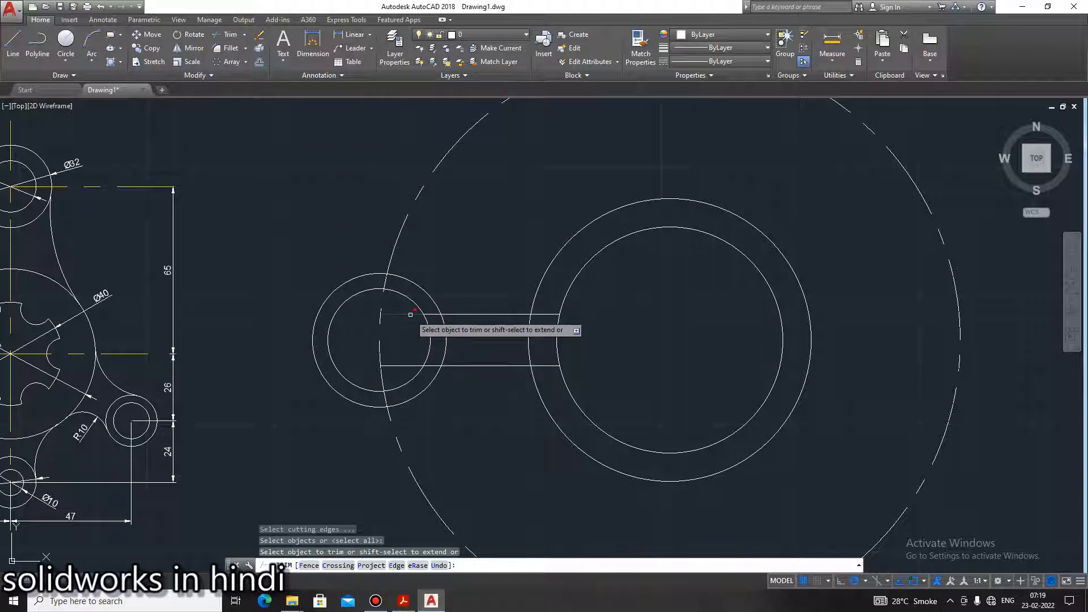
left_click(402, 366)
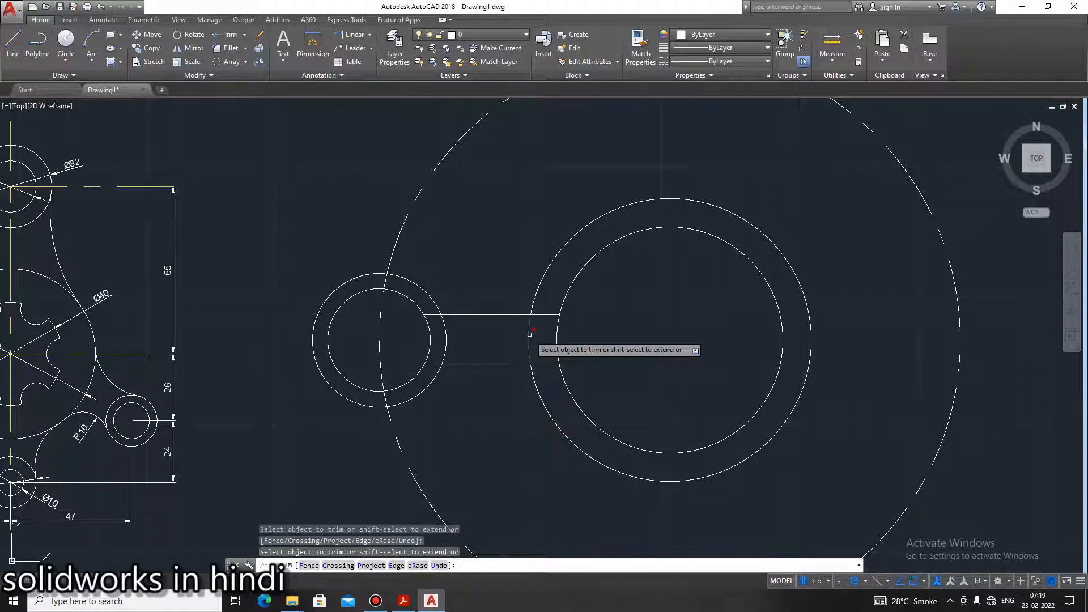
left_click(404, 601)
left_click(431, 601)
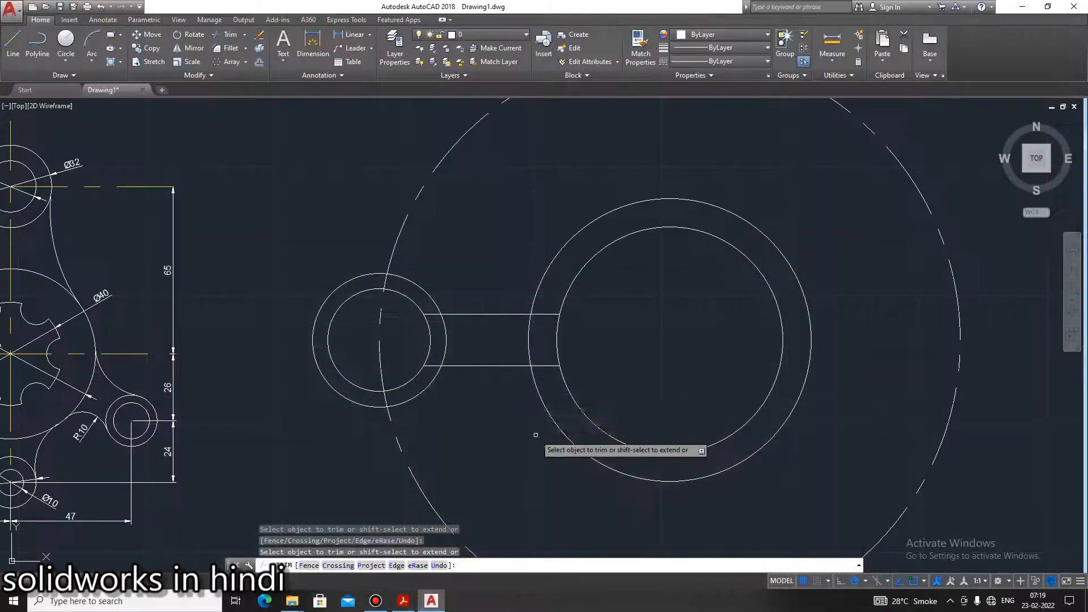
Trim the arc of the hub's outer circle that lies between the left rib's two edge lines
left_click(532, 321)
key("Escape")
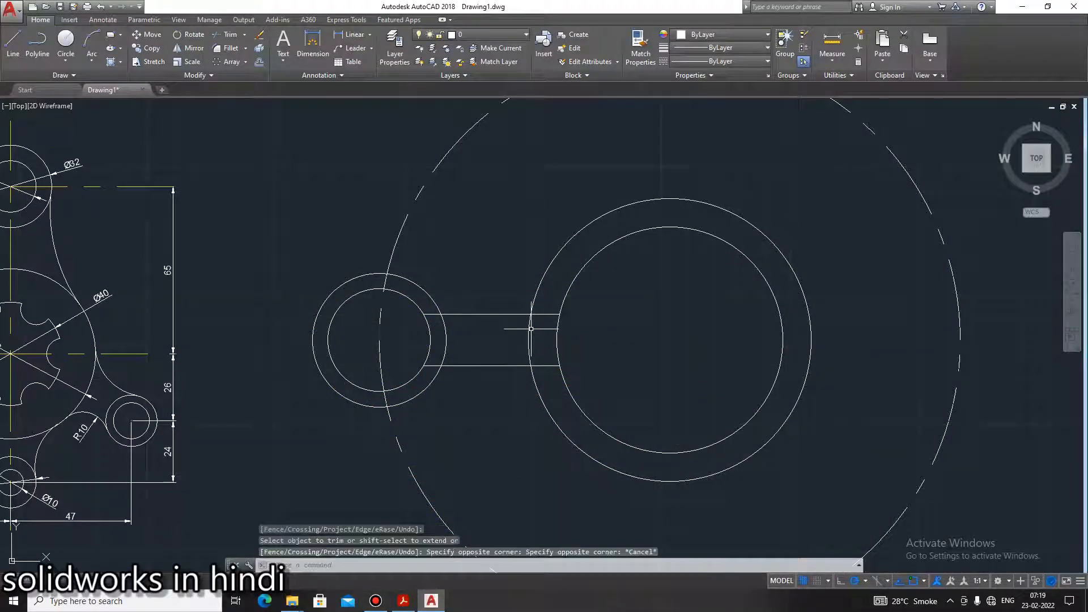
left_click(229, 35)
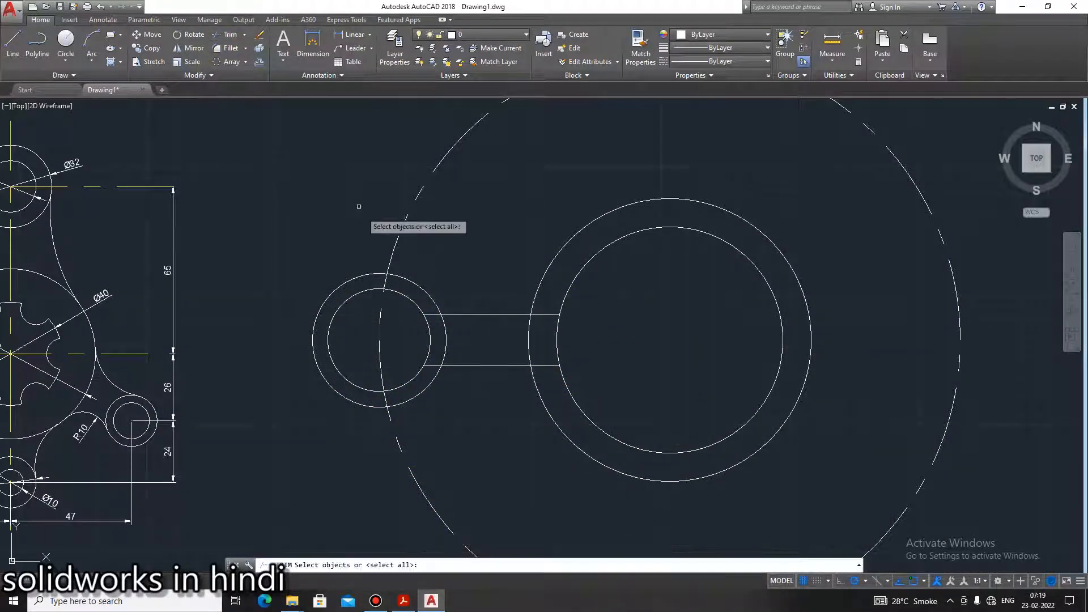
key("Return")
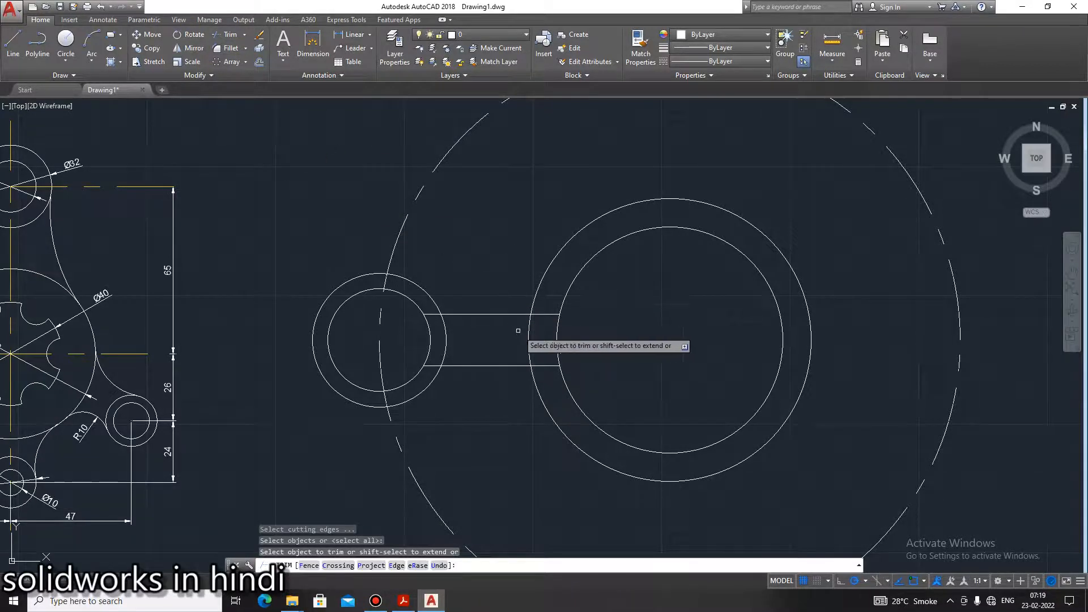
left_click(528, 332)
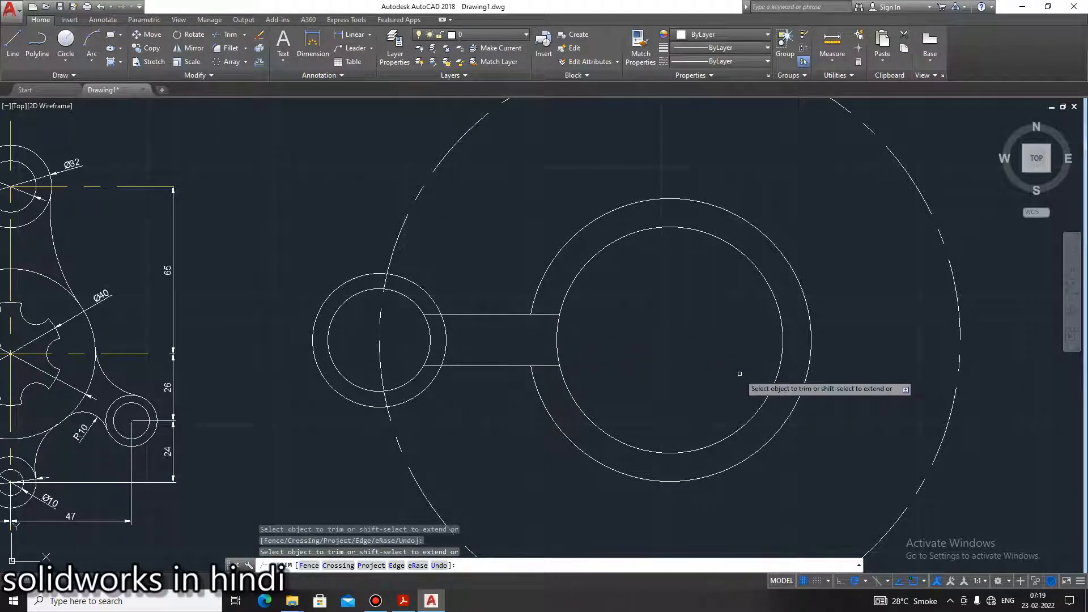
key("Escape")
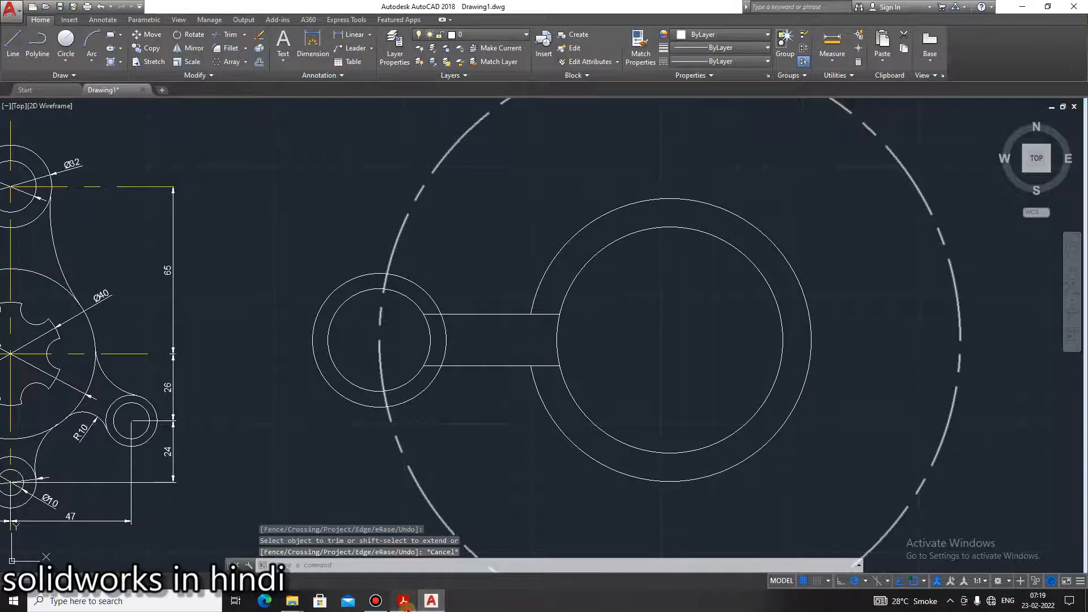
Trim the left boss's outer circle between the two rib lines, checking the rib junction against the reference PDF
left_click(403, 601)
left_click(431, 601)
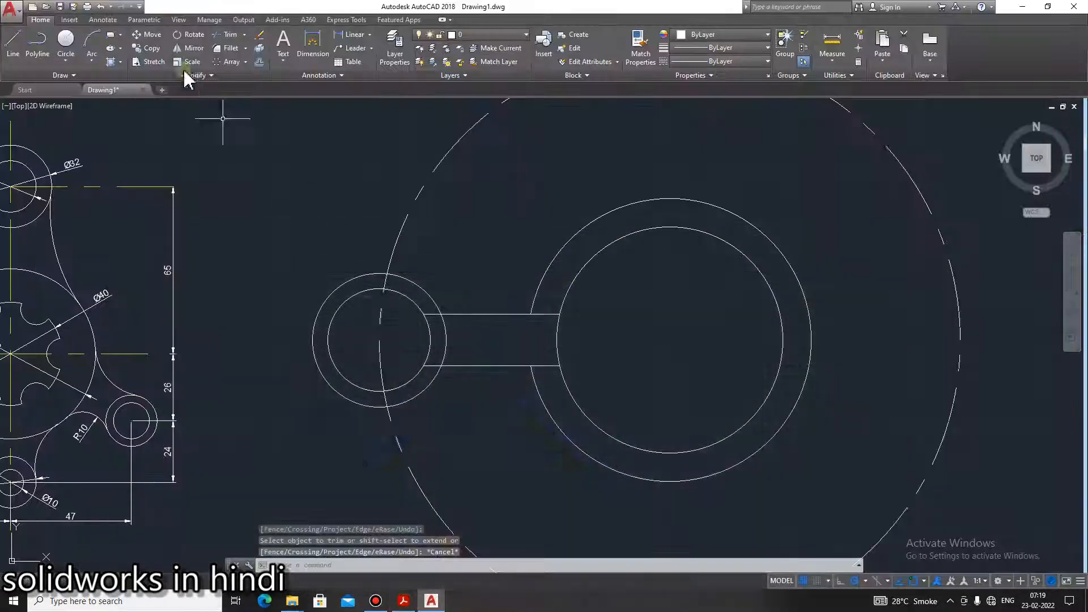
left_click(227, 35)
left_click(447, 337)
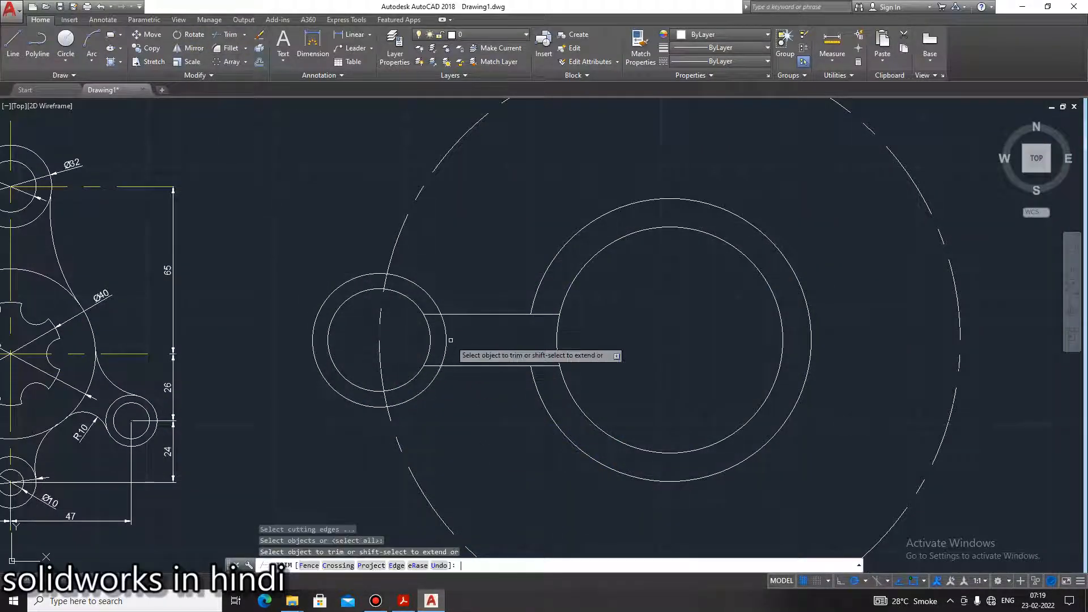
key("Return")
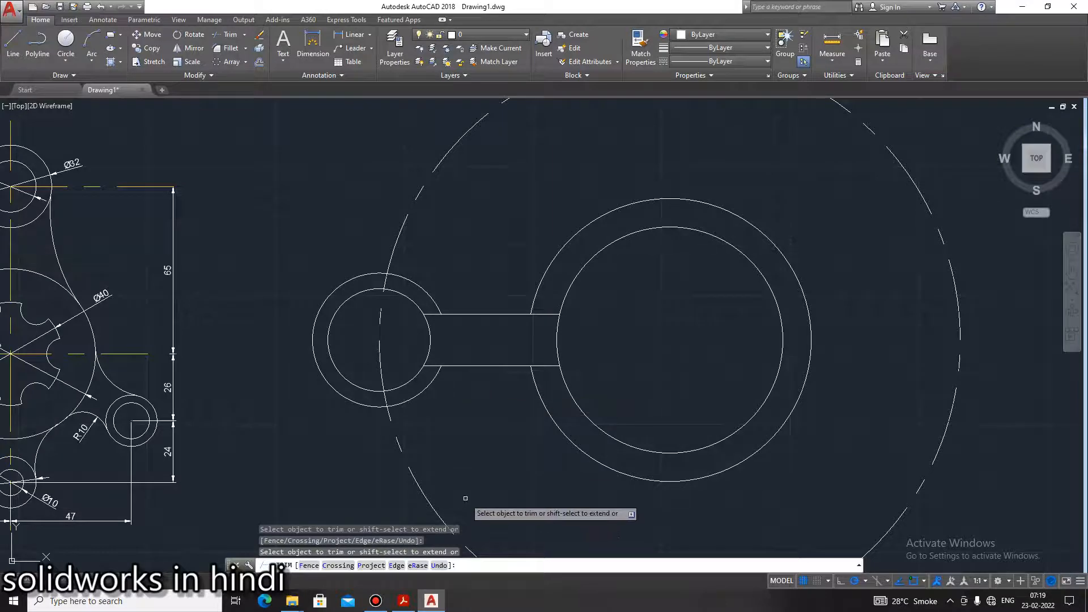
key("Escape")
left_click(402, 600)
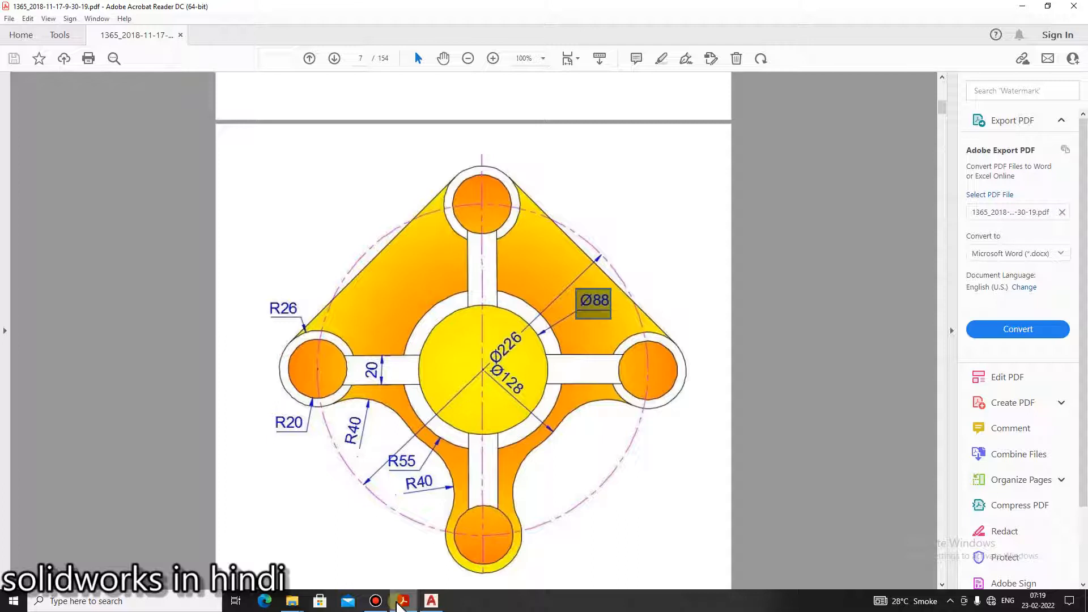
left_click(431, 601)
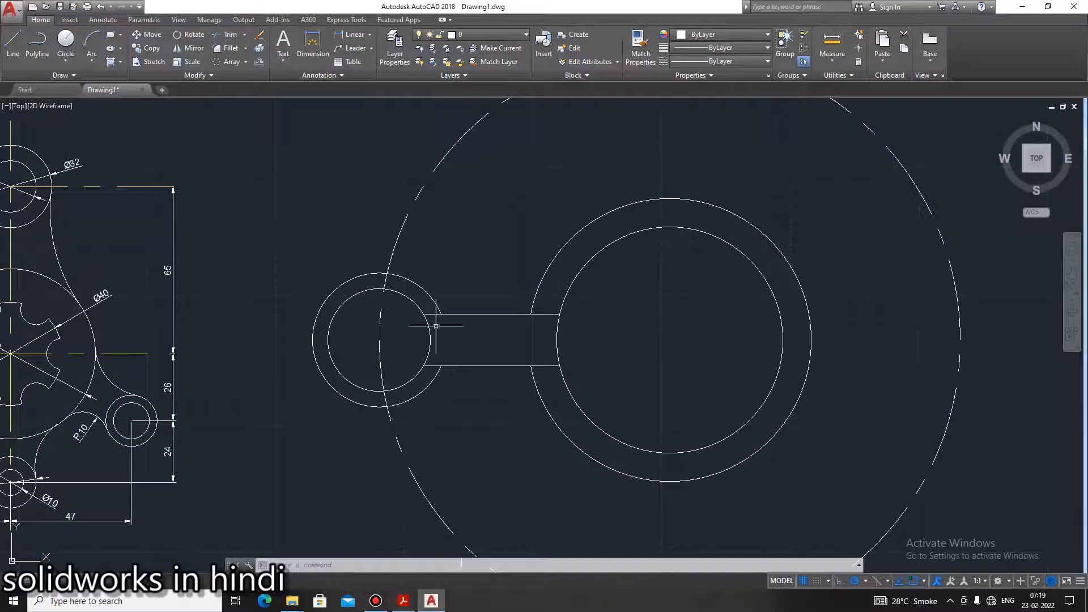
Create a polar array of the left boss's two circles and both rib lines about the hub centre with 4 items over 360°
left_click(231, 61)
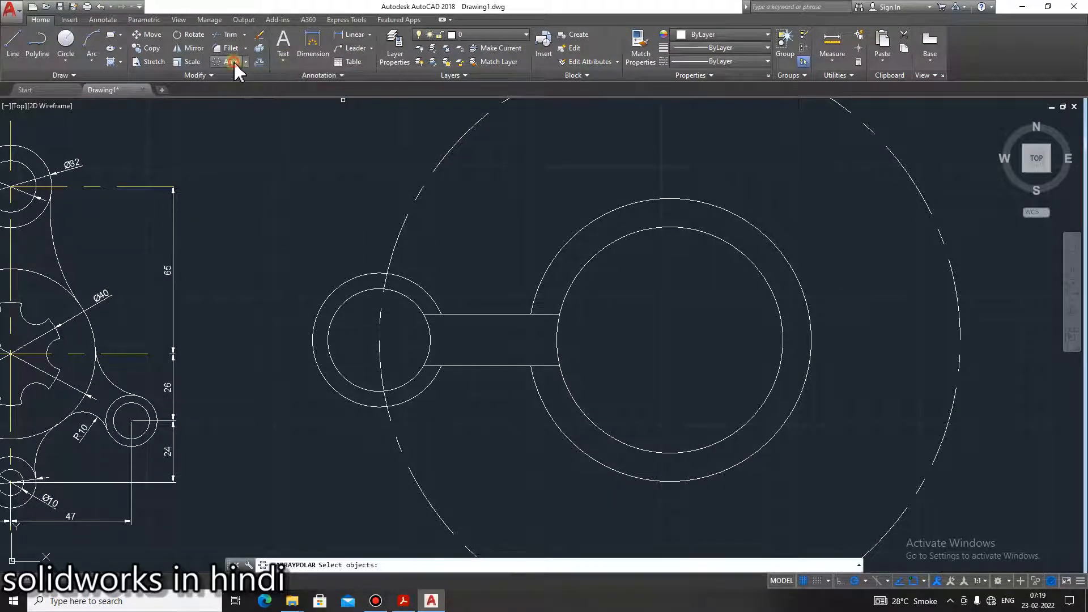
left_click(361, 276)
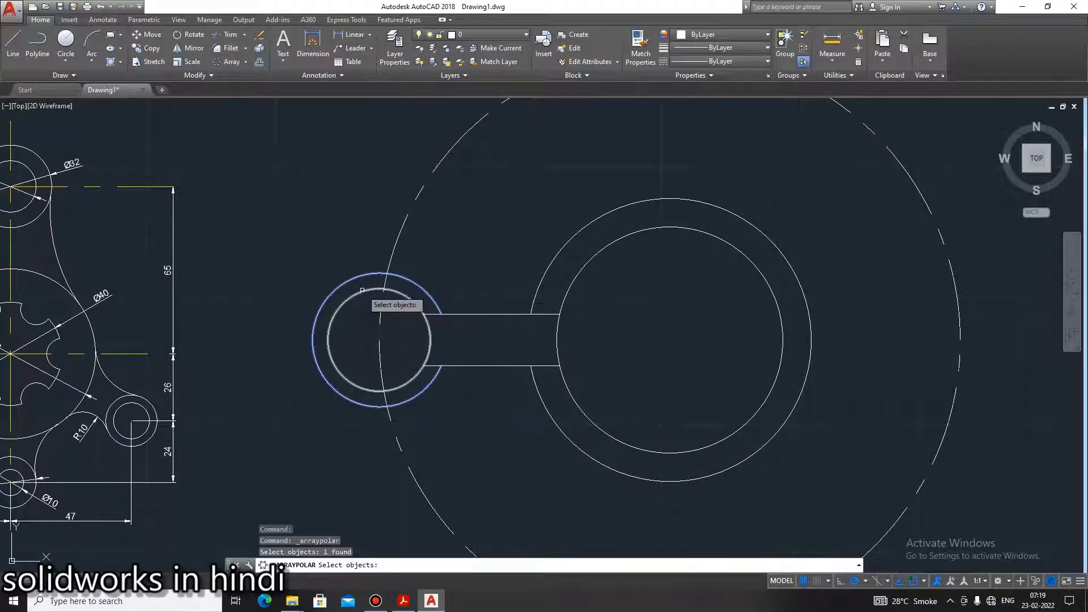
left_click(363, 292)
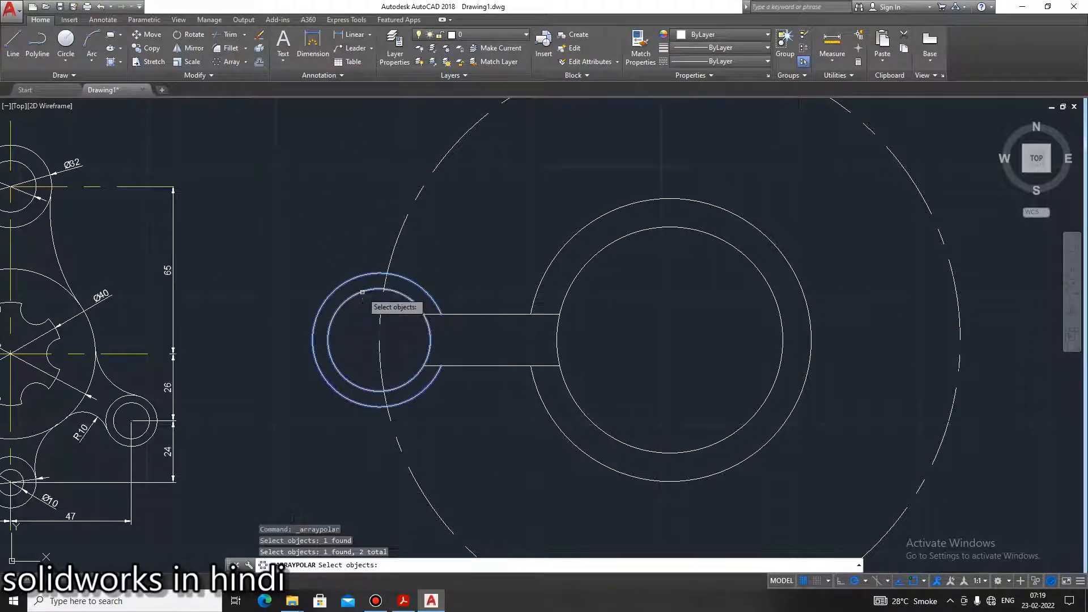
left_click(474, 314)
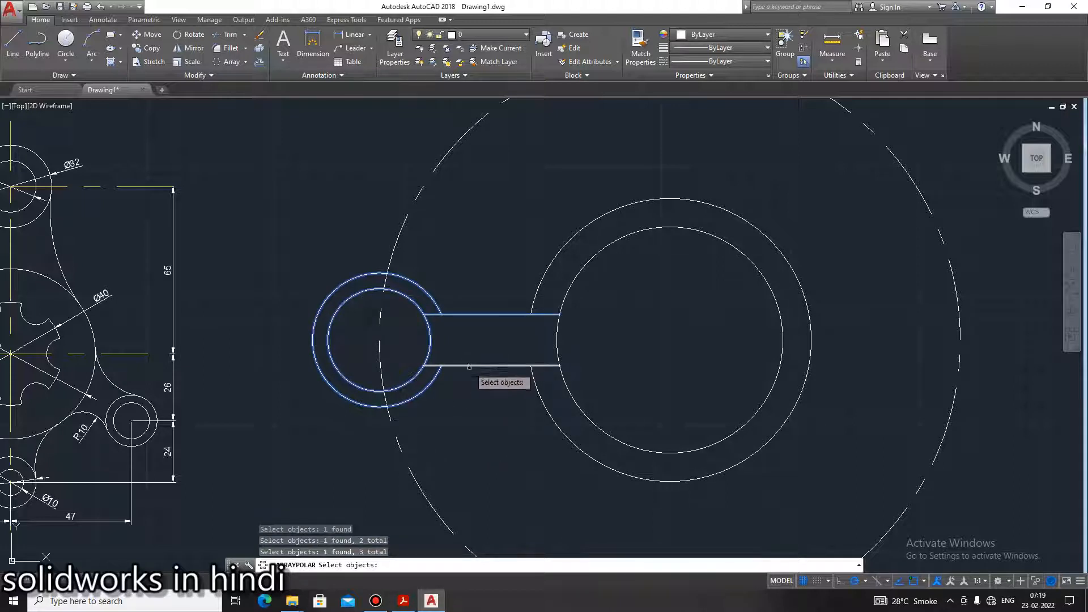
left_click(462, 357)
left_click(475, 364)
left_click(474, 364)
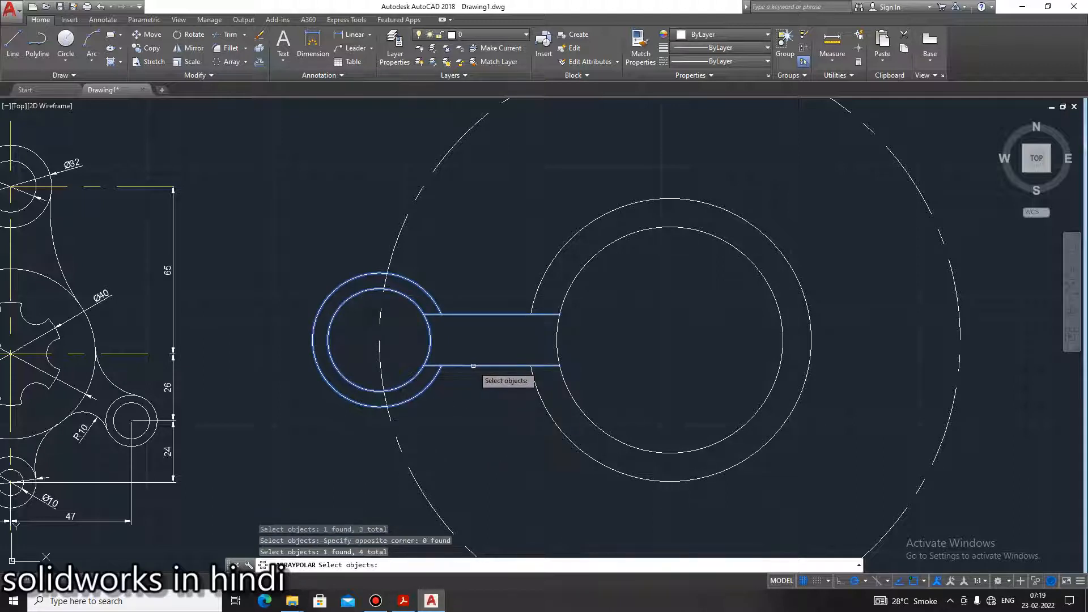
key("Return")
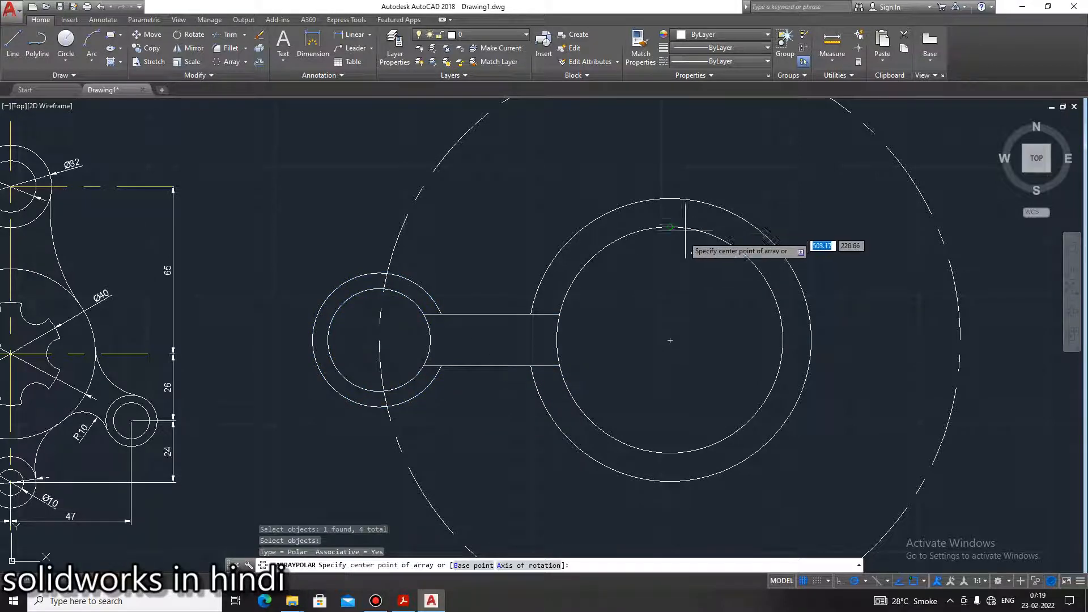
left_click(672, 339)
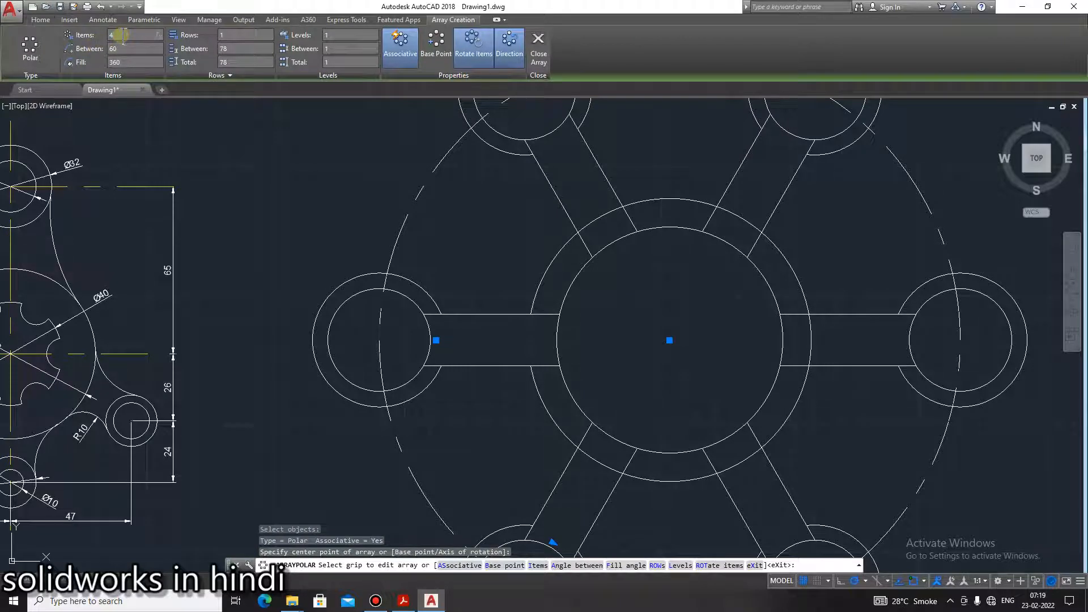
key("Return")
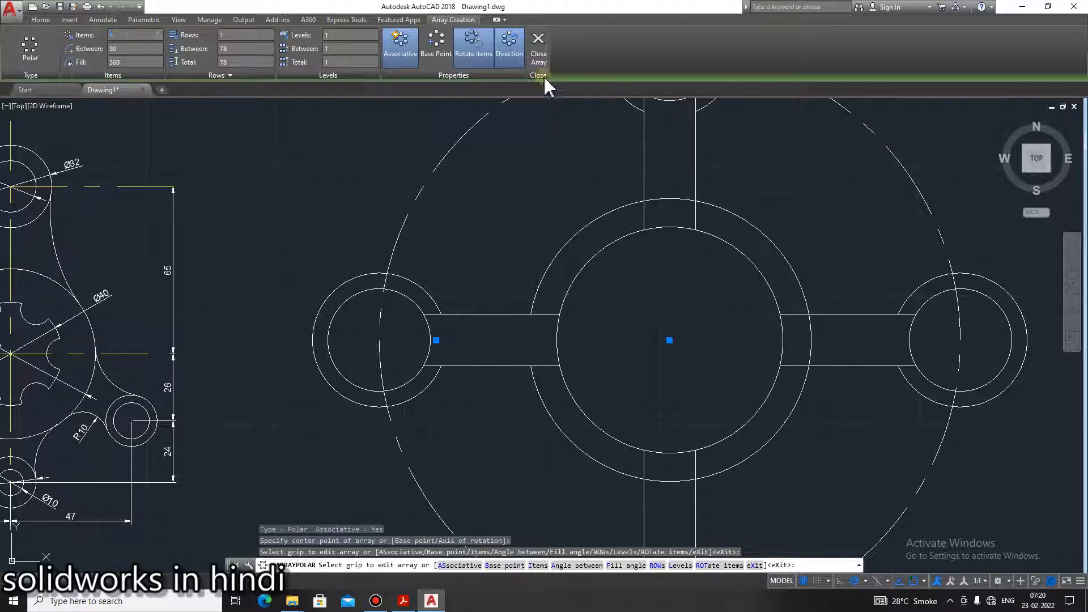
left_click(538, 57)
Check the outer edge in the reference PDF and draw a line tangent to the outer circles of the left and top bosses
scroll(860, 380, "down", 2)
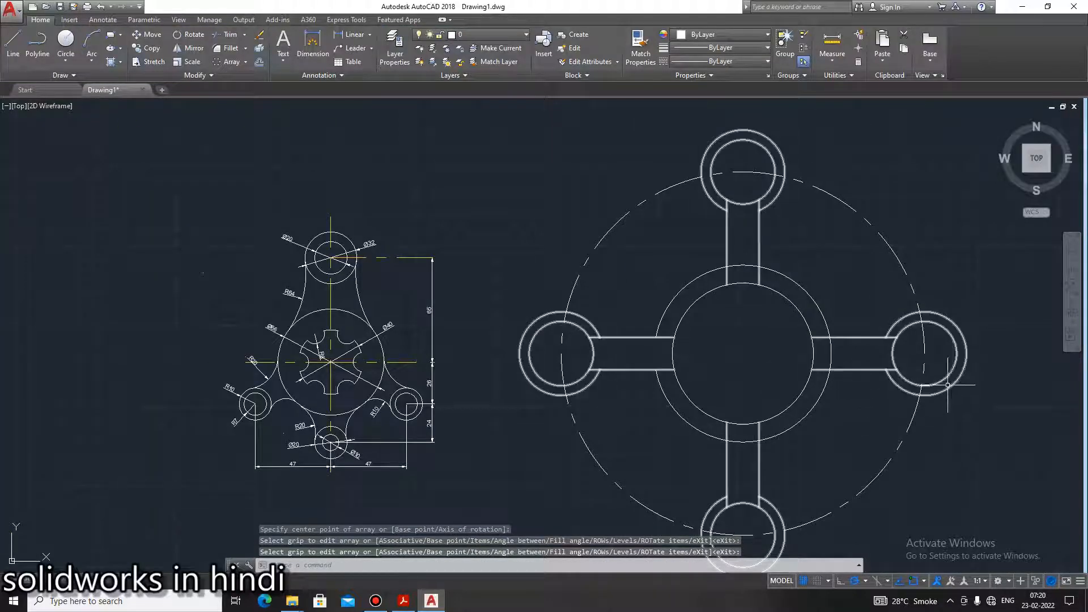
mouse_move(953, 364)
middle_mouse_down()
mouse_move(719, 254)
mouse_move(719, 298)
middle_mouse_up()
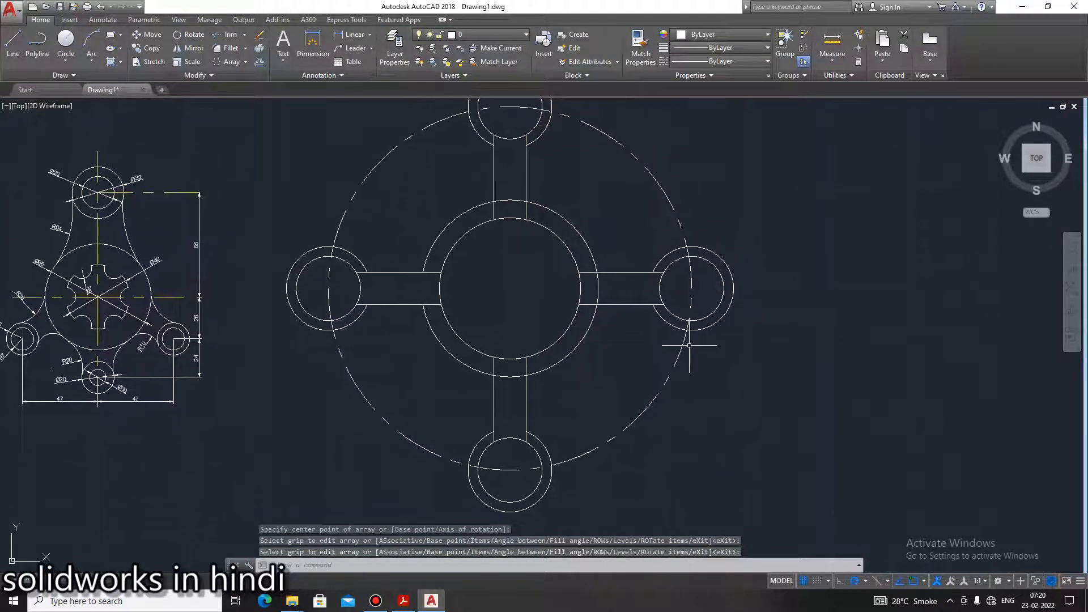
scroll(689, 344, "down", 1)
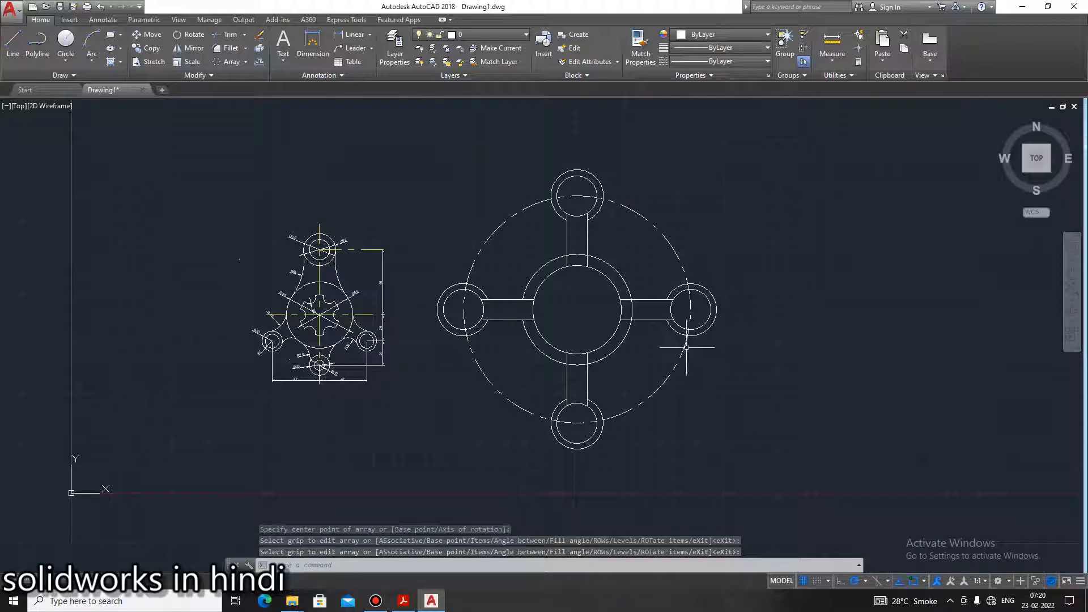
left_click(406, 603)
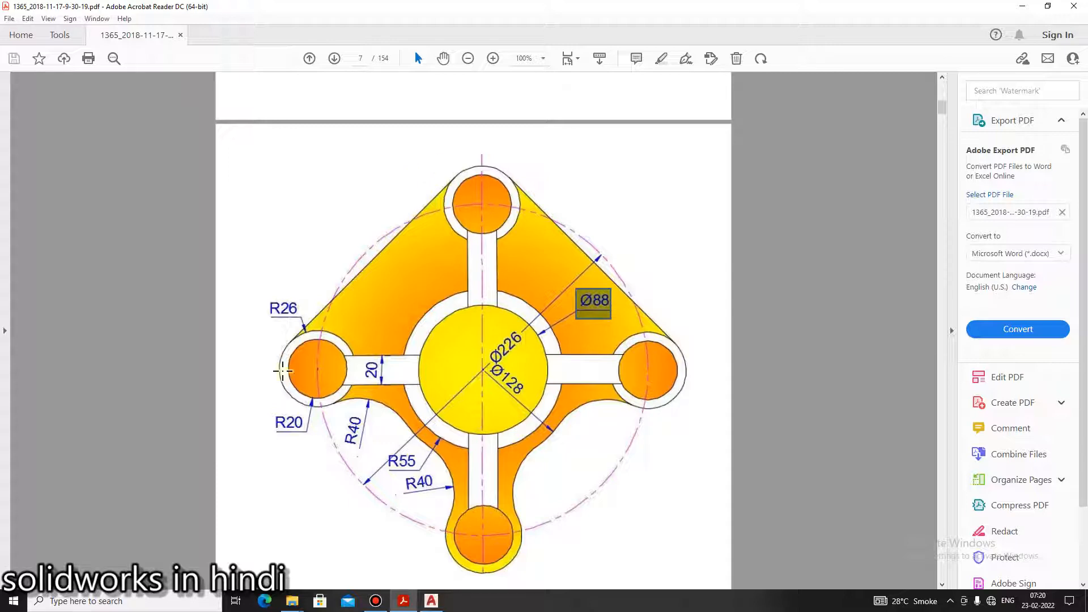
left_click(431, 601)
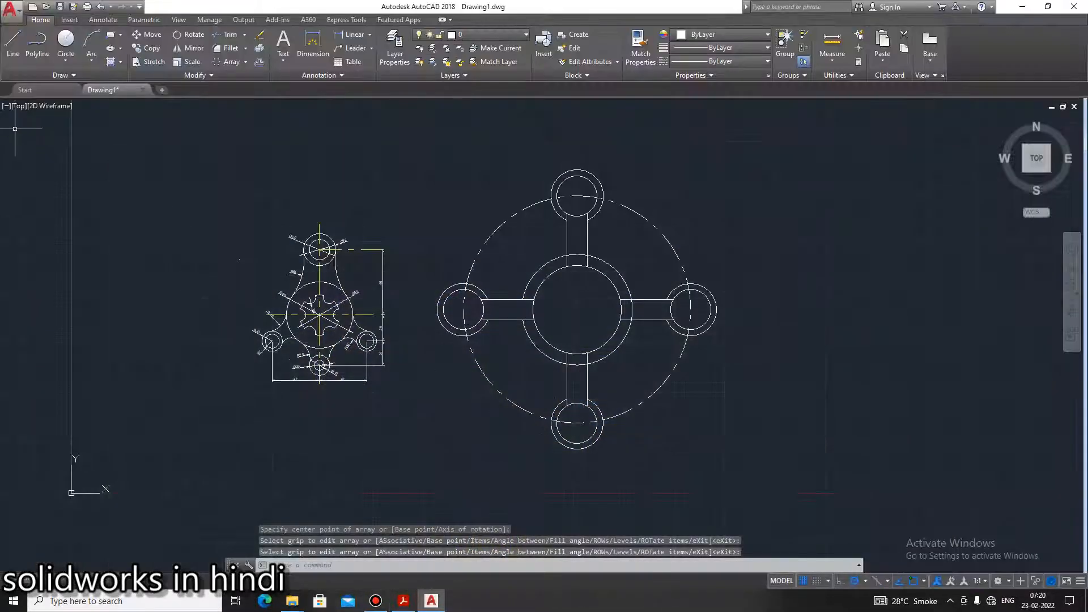
left_click(15, 47)
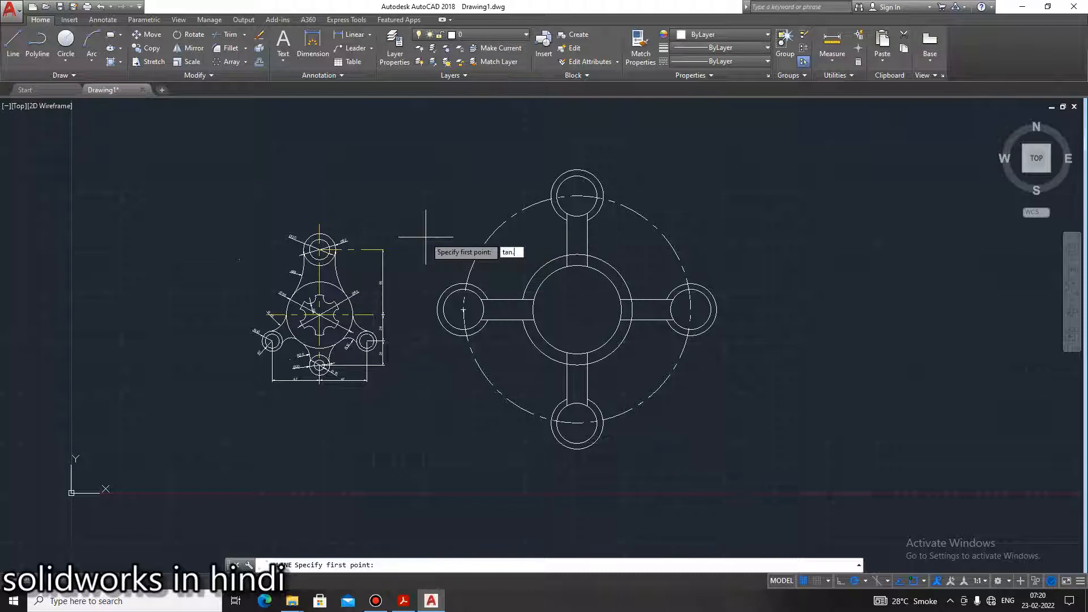
key("Return")
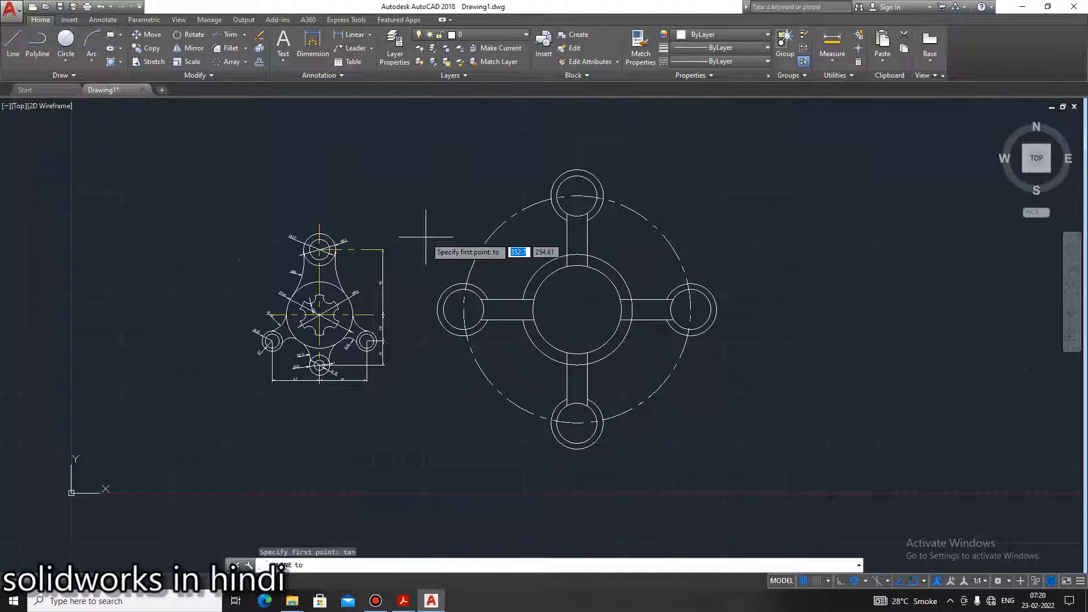
left_click(456, 280)
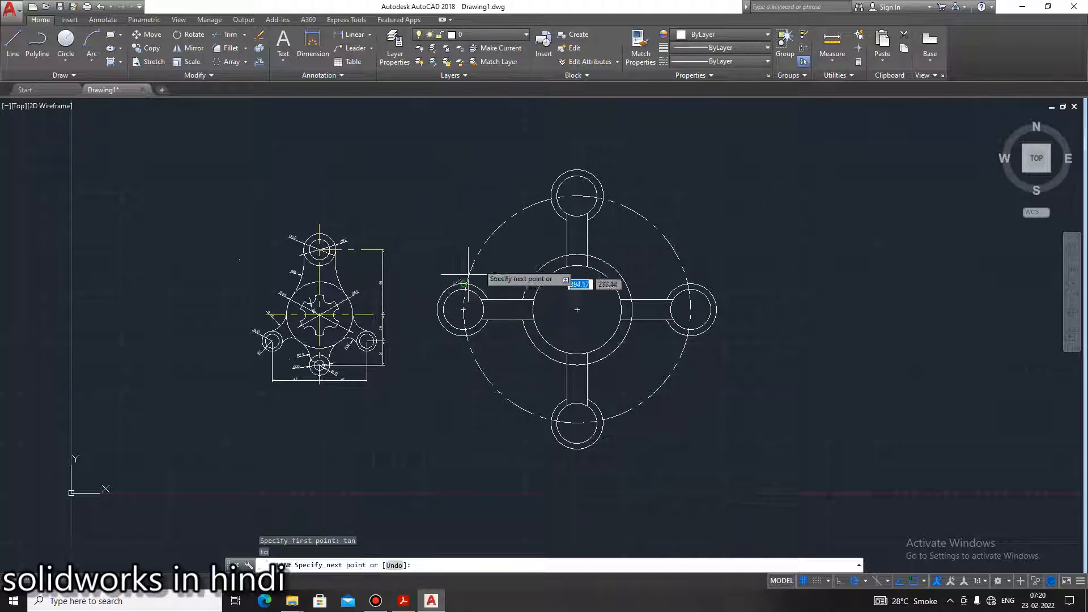
type("tan")
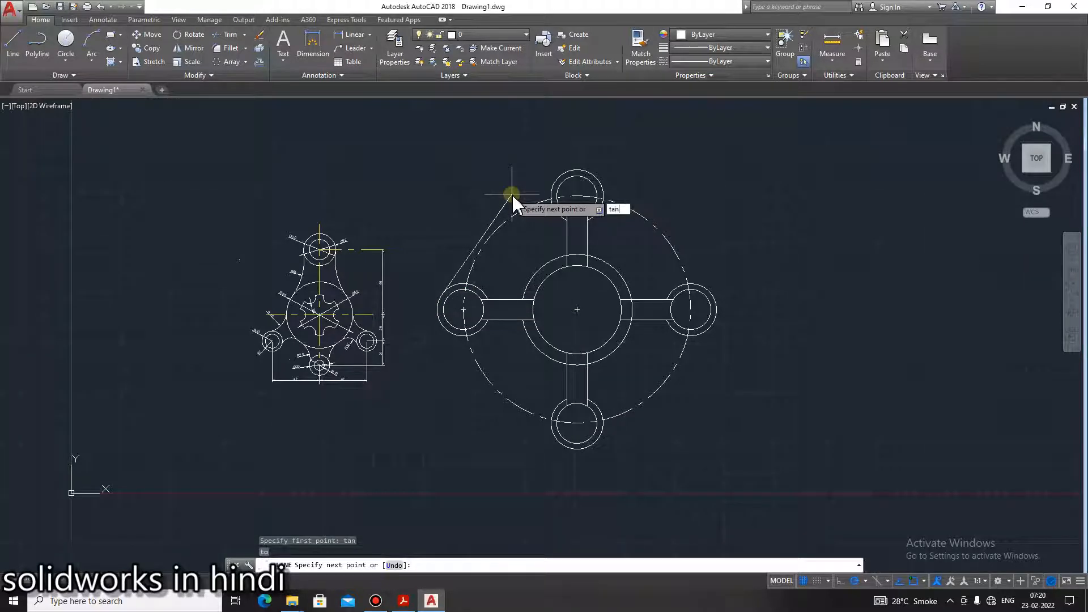
key("Return")
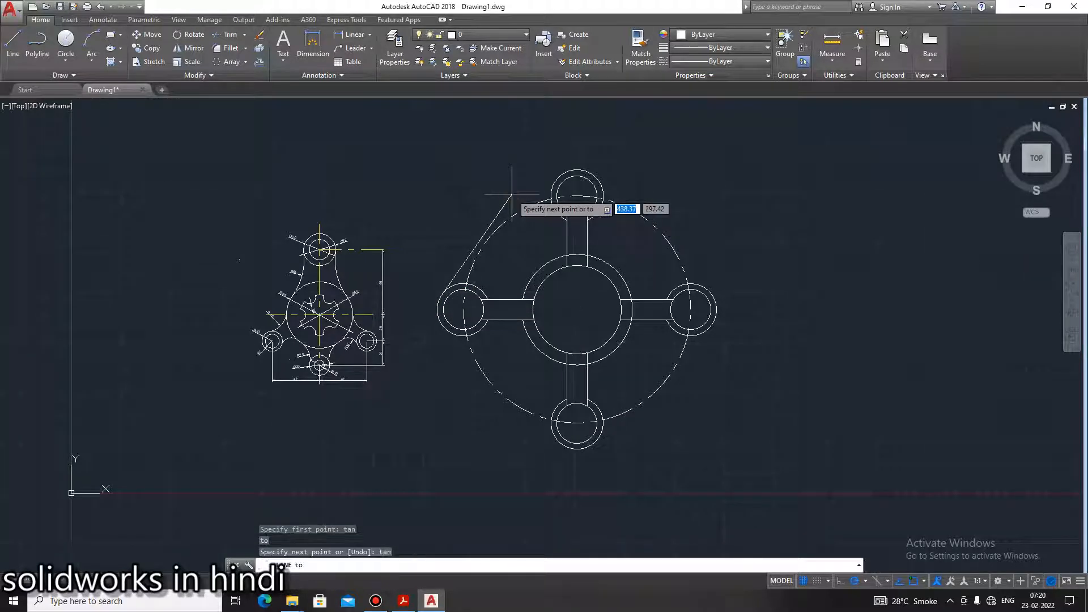
left_click(561, 177)
key("Escape")
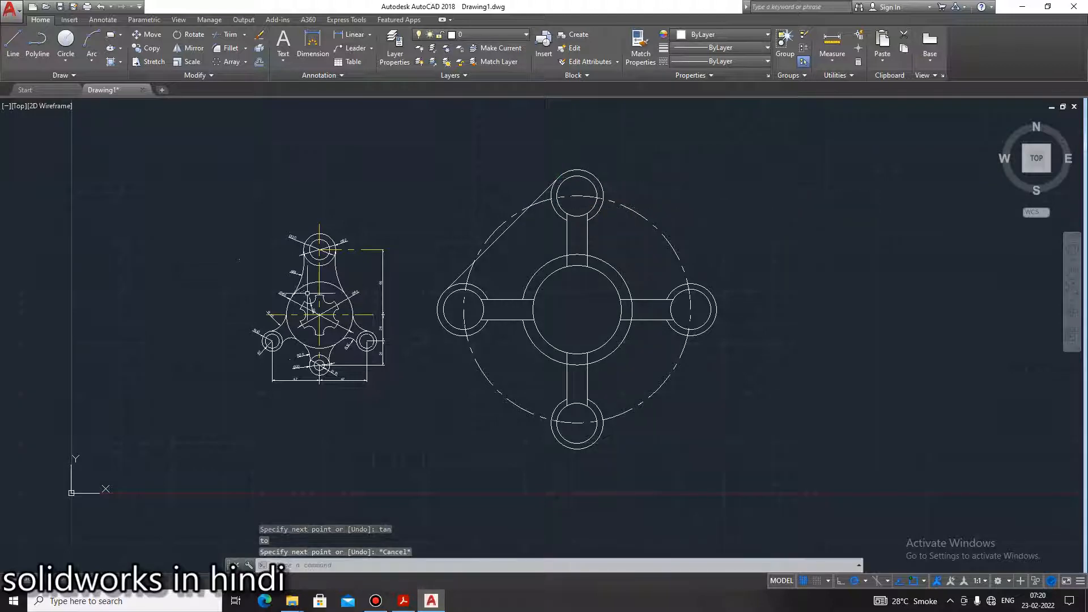
Check the hub dimensions in the reference PDF and draw a 128 mm diameter circle at the hub centre
left_click(403, 602)
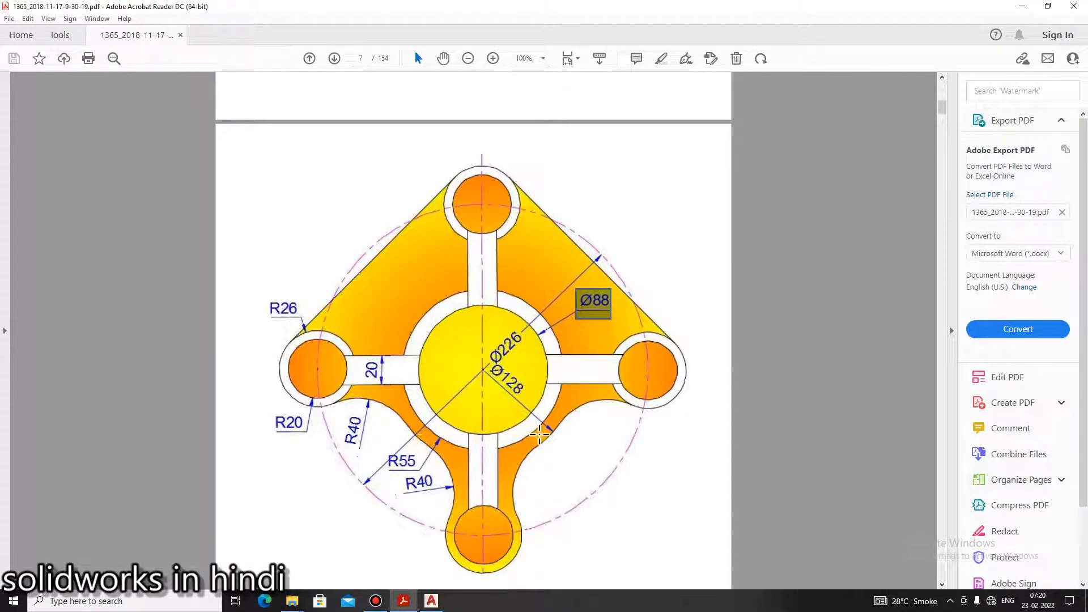
left_click(431, 601)
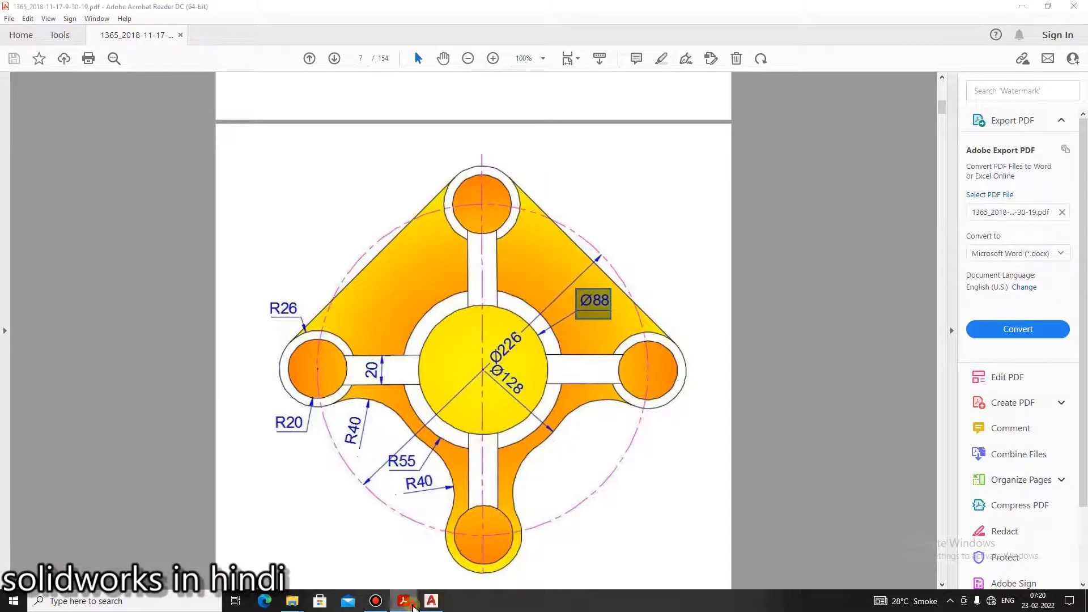
left_click(65, 40)
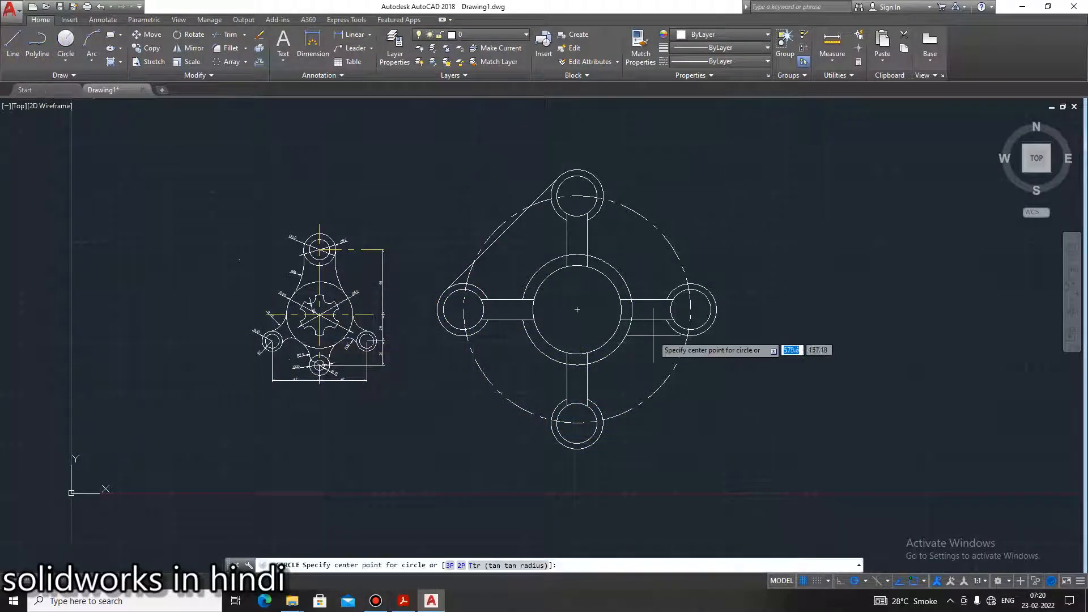
left_click(576, 309)
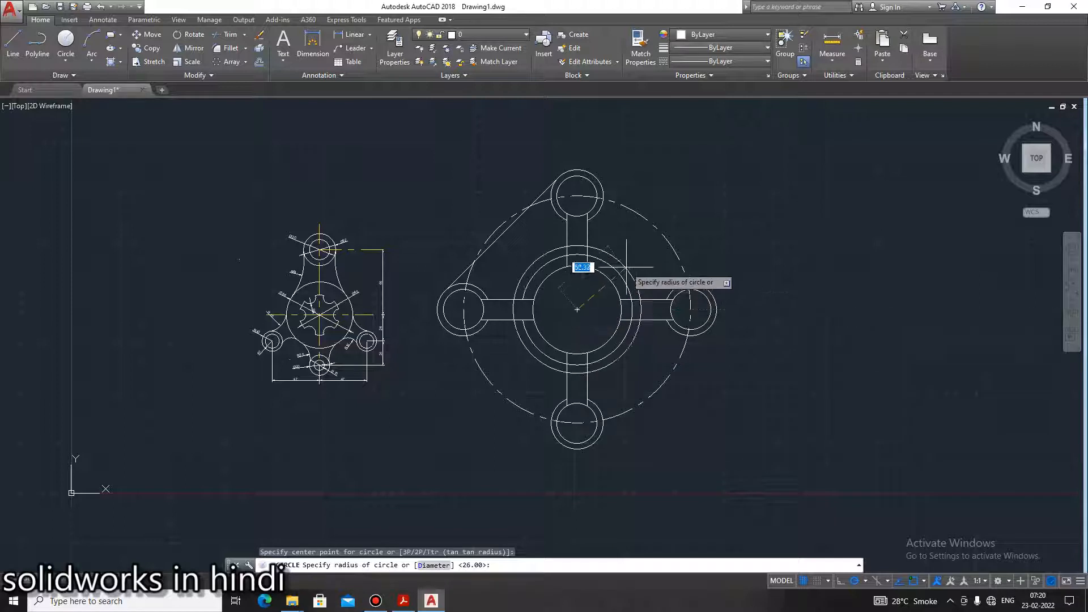
type("d")
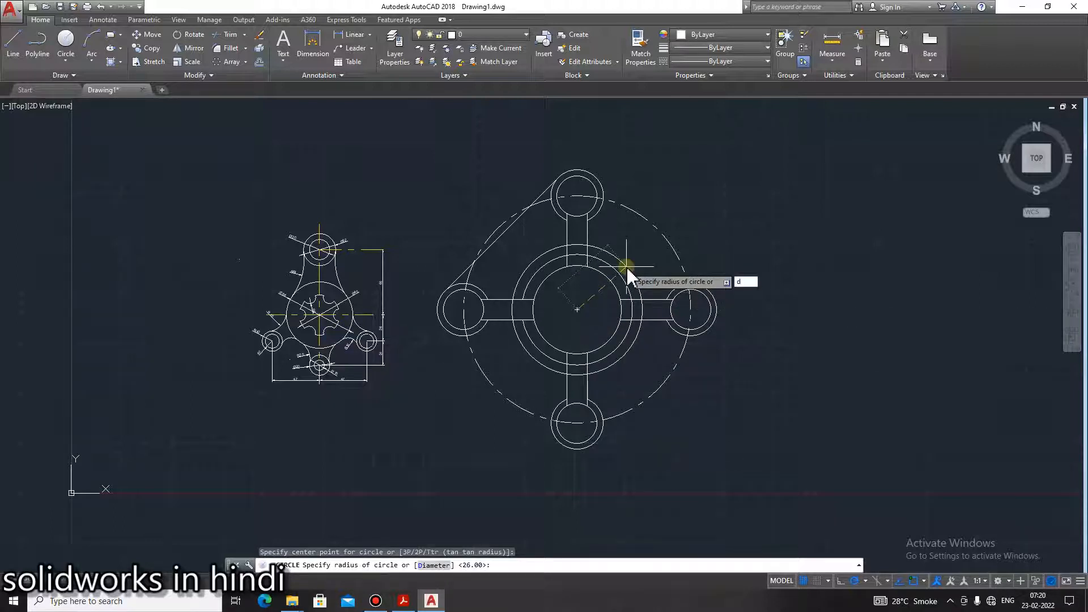
key("Return")
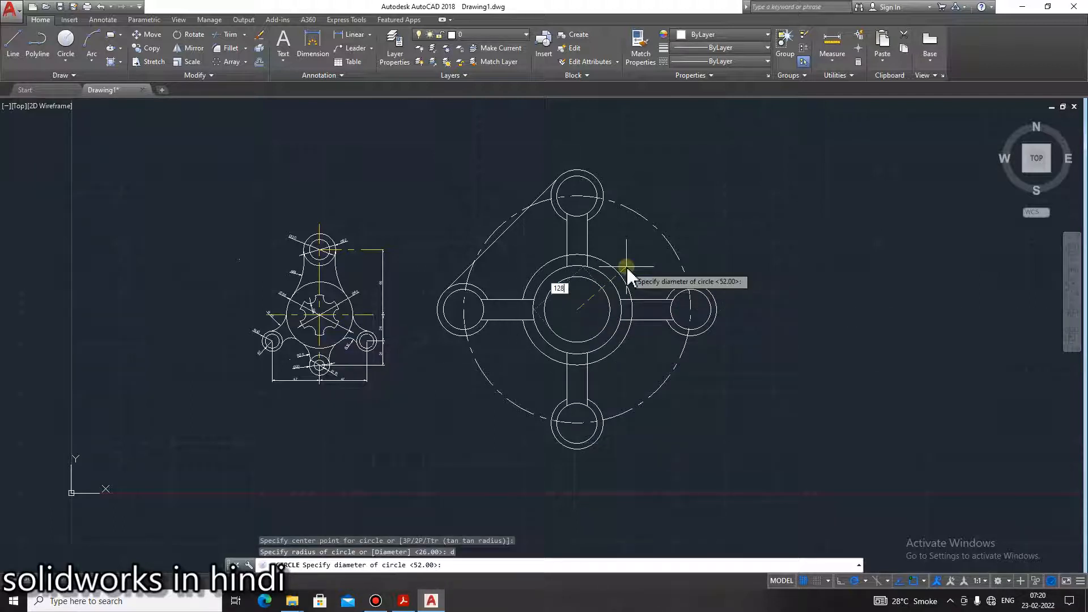
key("Return")
key("Escape")
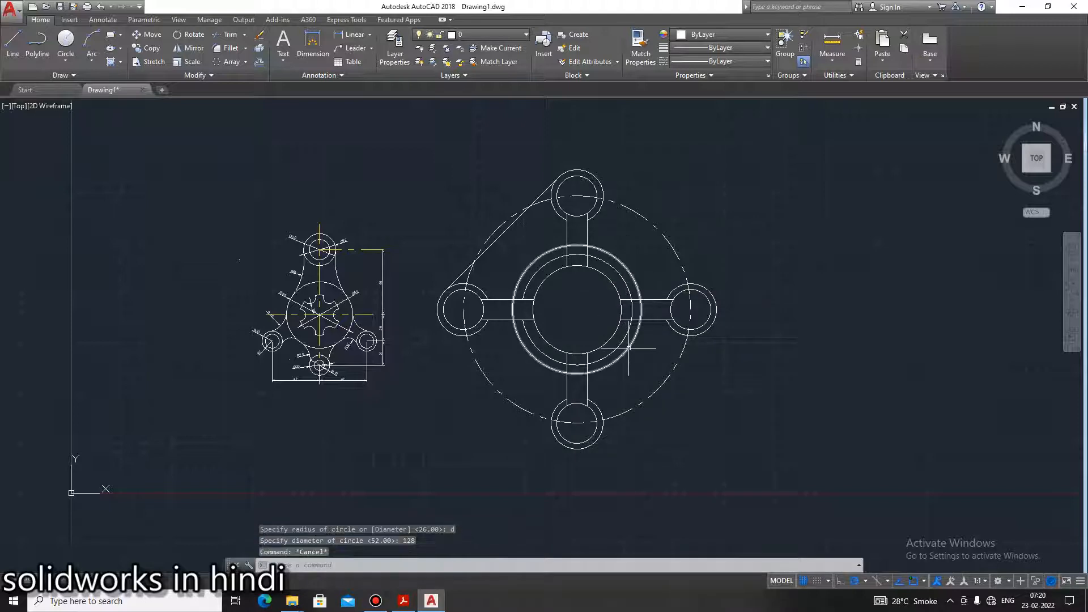
Check the lower arcs in the reference PDF and draw a radius 40 circle tangent to the bottom boss's outer circle and the 128 mm hub circle
left_click(404, 601)
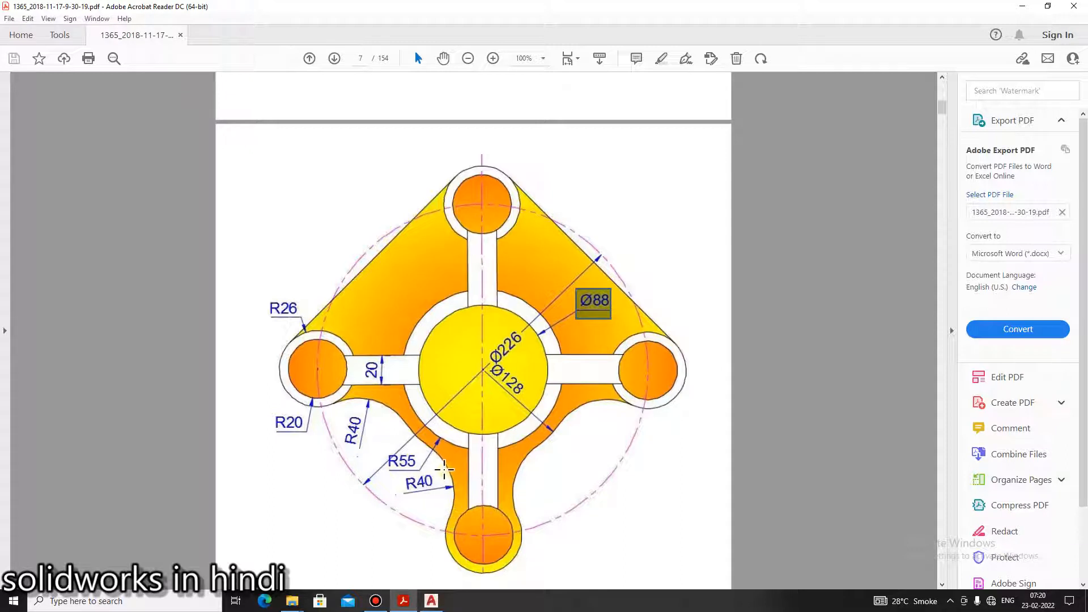
left_click(404, 601)
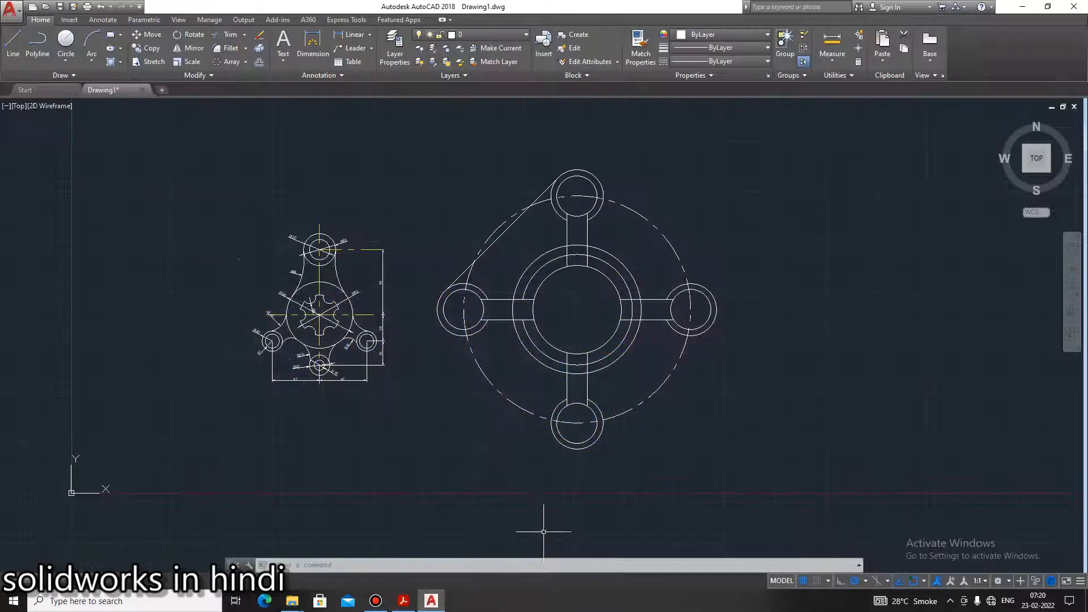
left_click(66, 59)
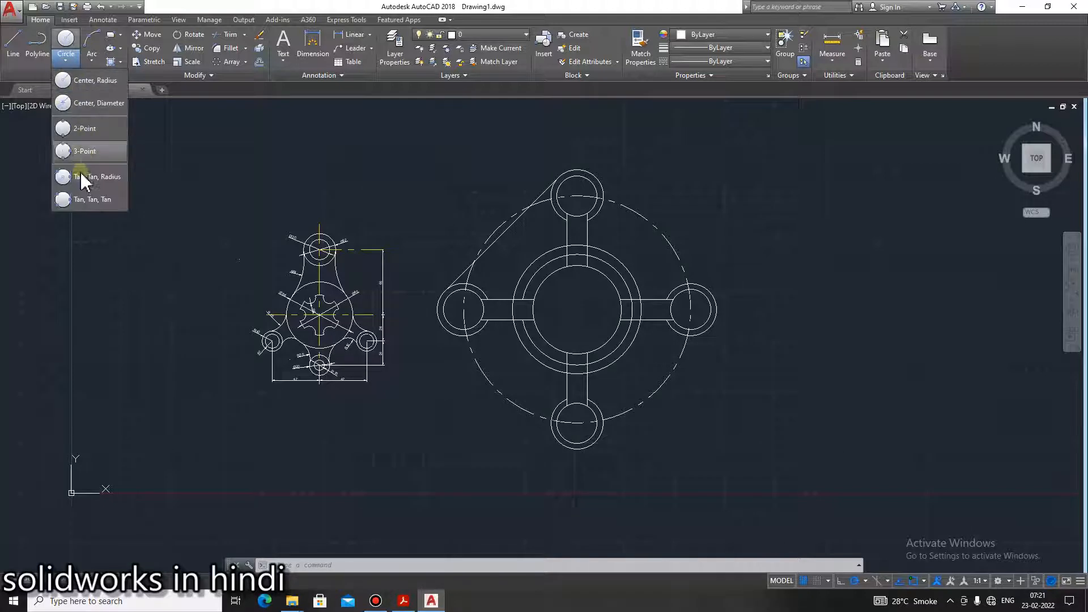
left_click(91, 177)
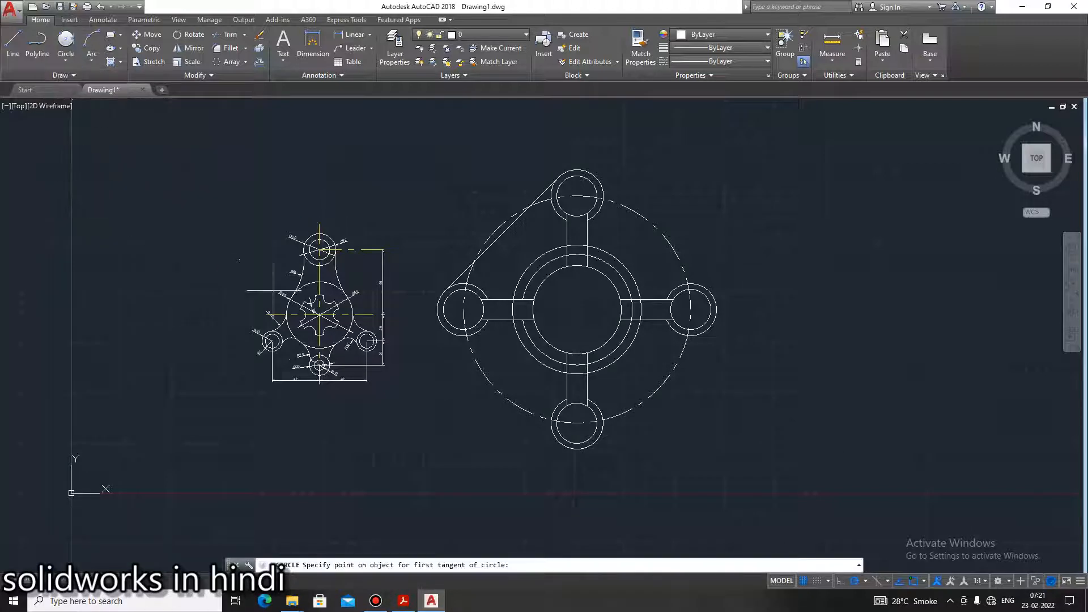
left_click(553, 415)
left_click(553, 369)
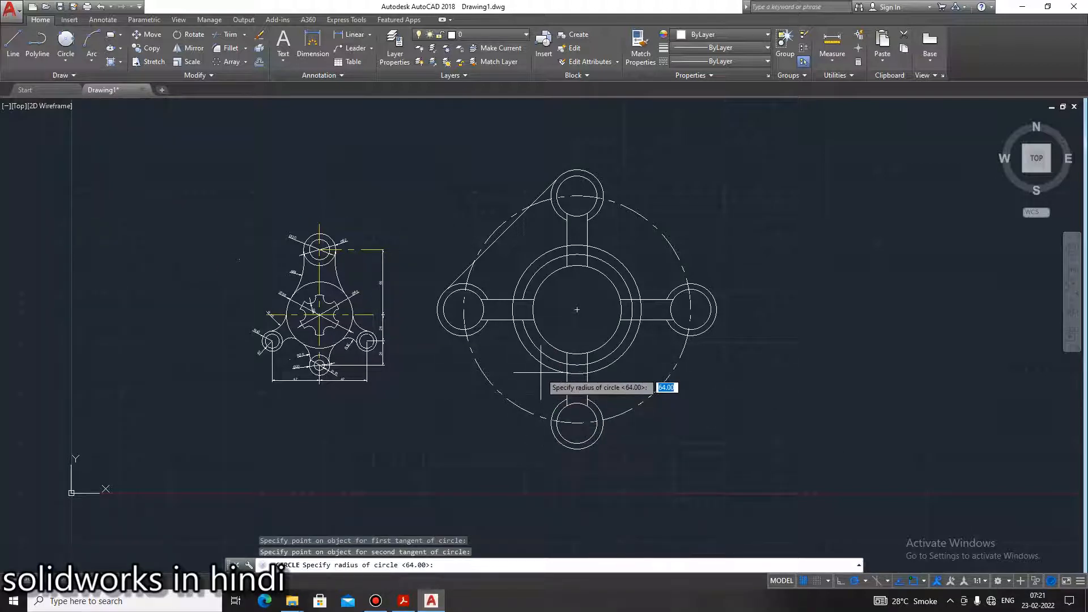
type("40")
key("Return")
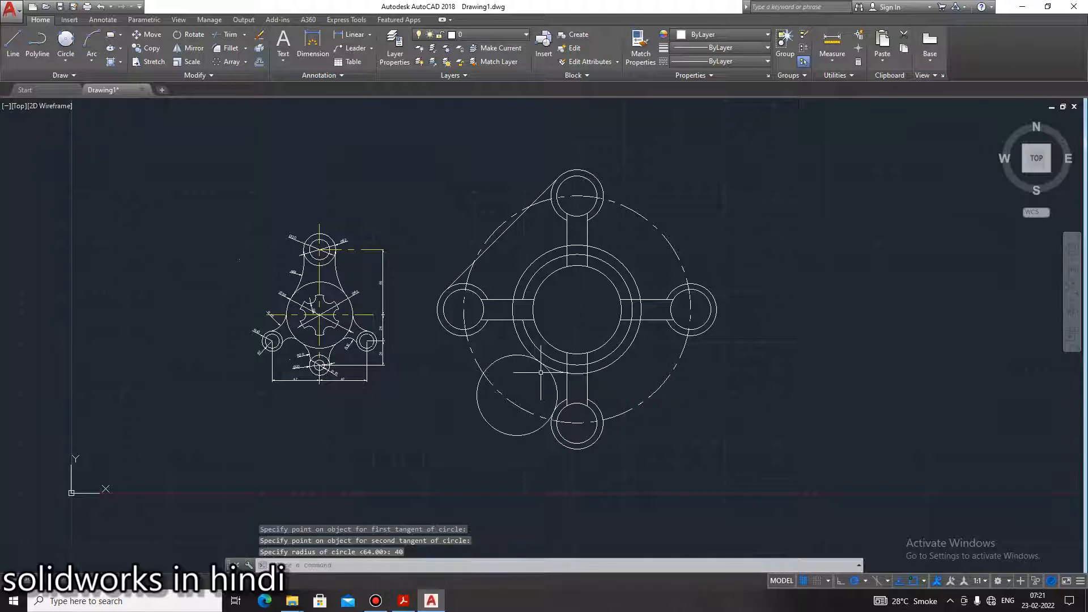
left_click(223, 48)
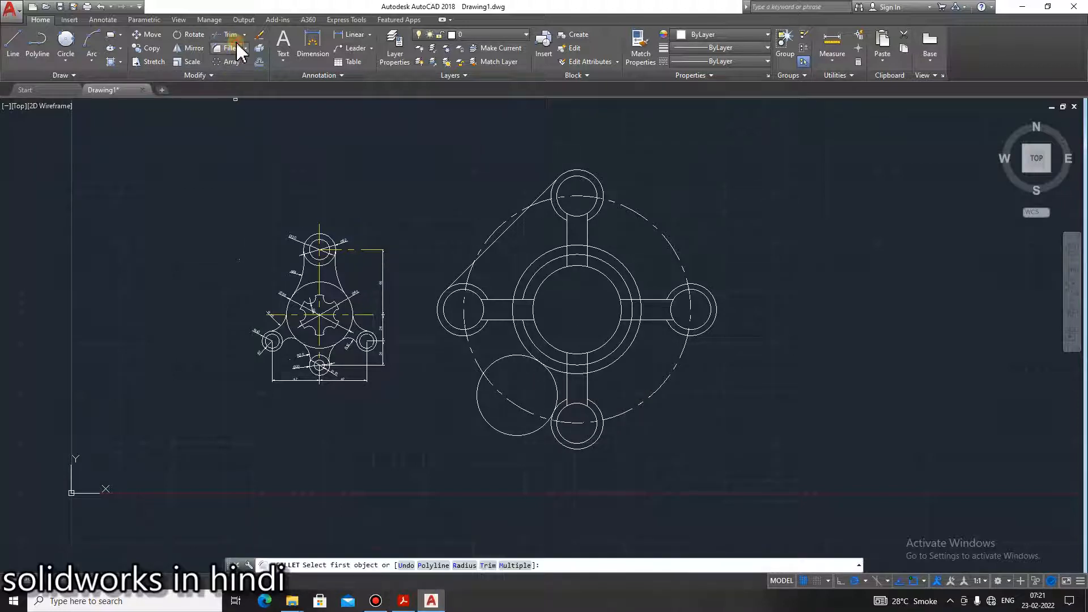
left_click(228, 35)
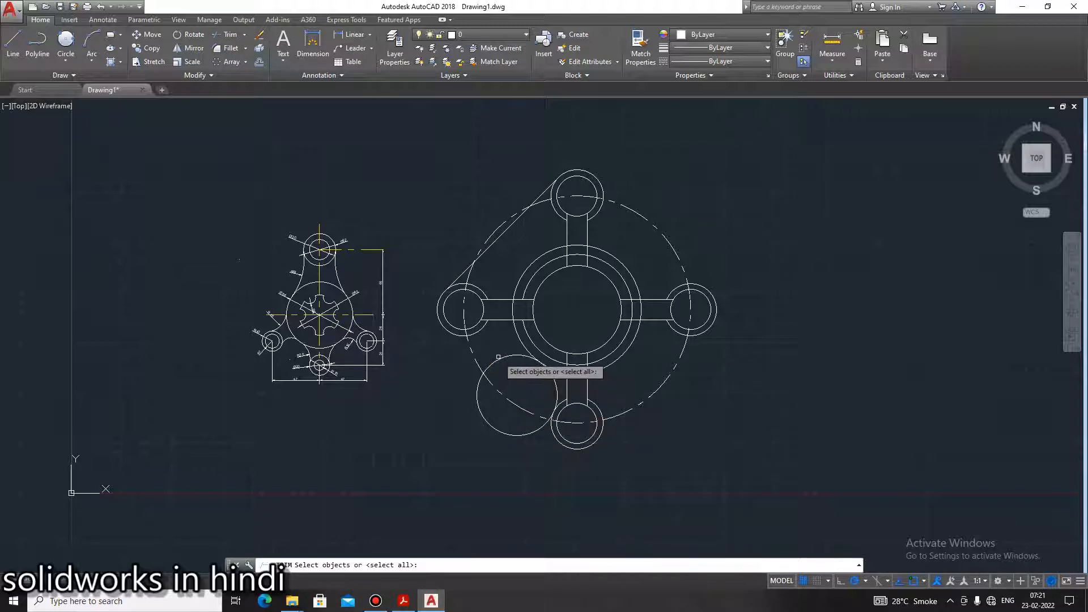
key("Escape")
key("Escape")
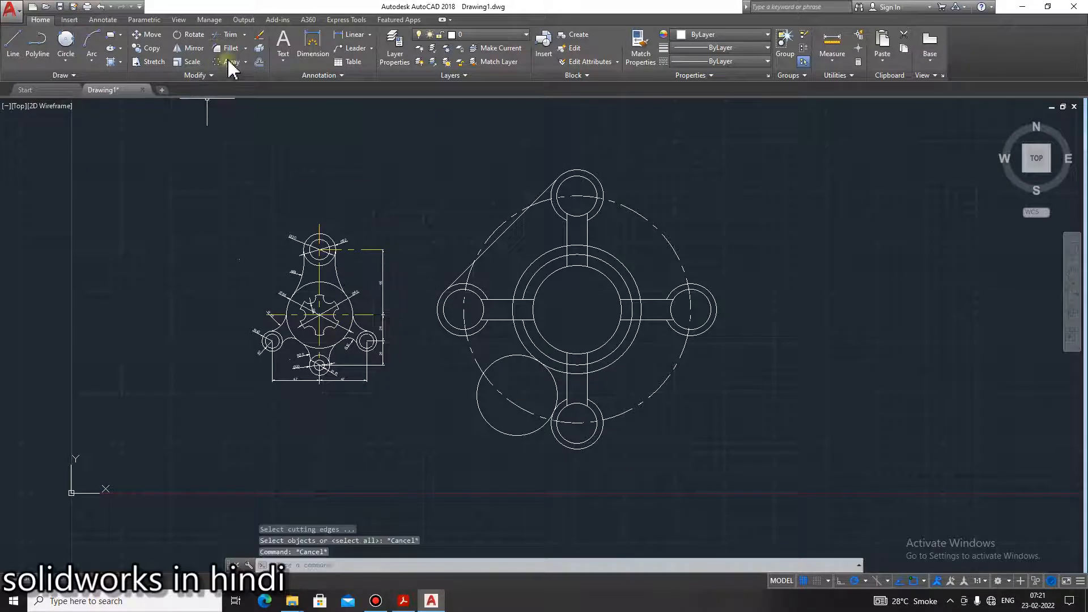
Trim the radius 40 circle to its arc joining hub and bottom boss, and check the lower-left contour in the reference PDF
left_click(225, 37)
key("Return")
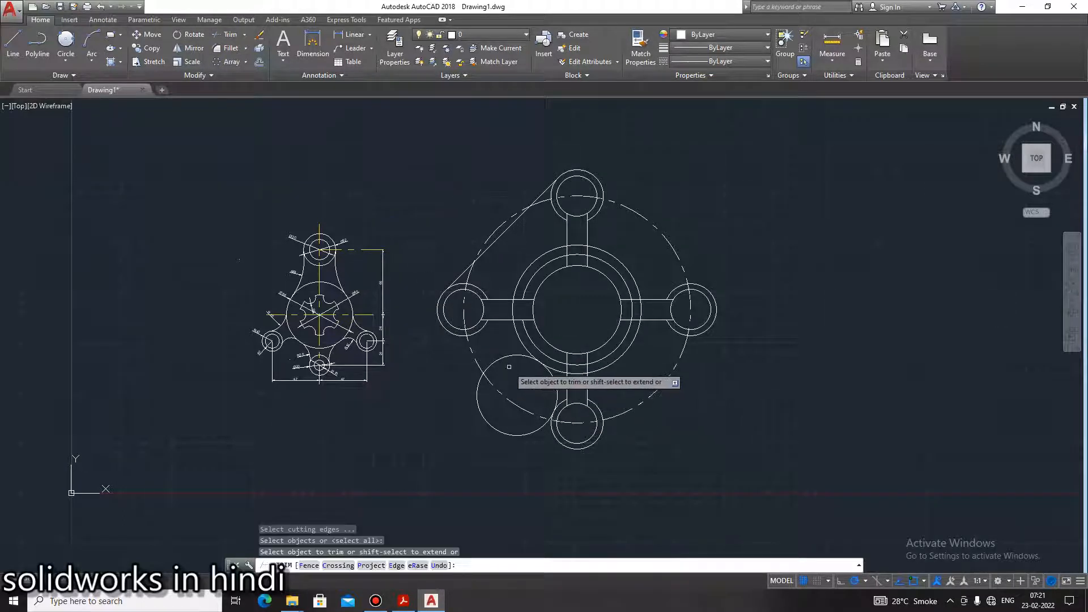
left_click(480, 391)
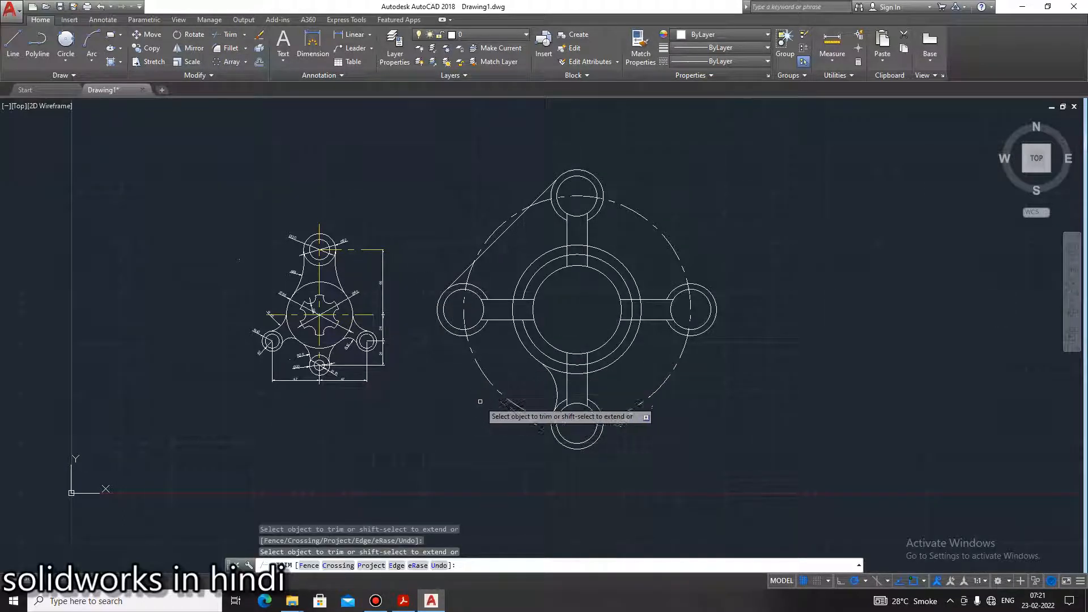
scroll(552, 440, "up", 6)
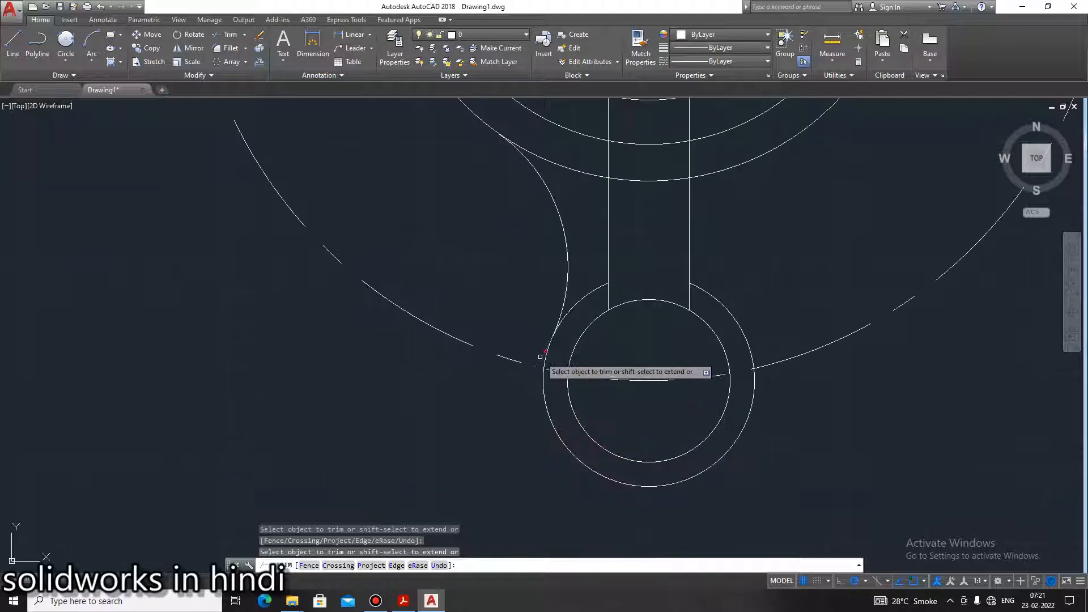
key("Escape")
scroll(517, 478, "down", 6)
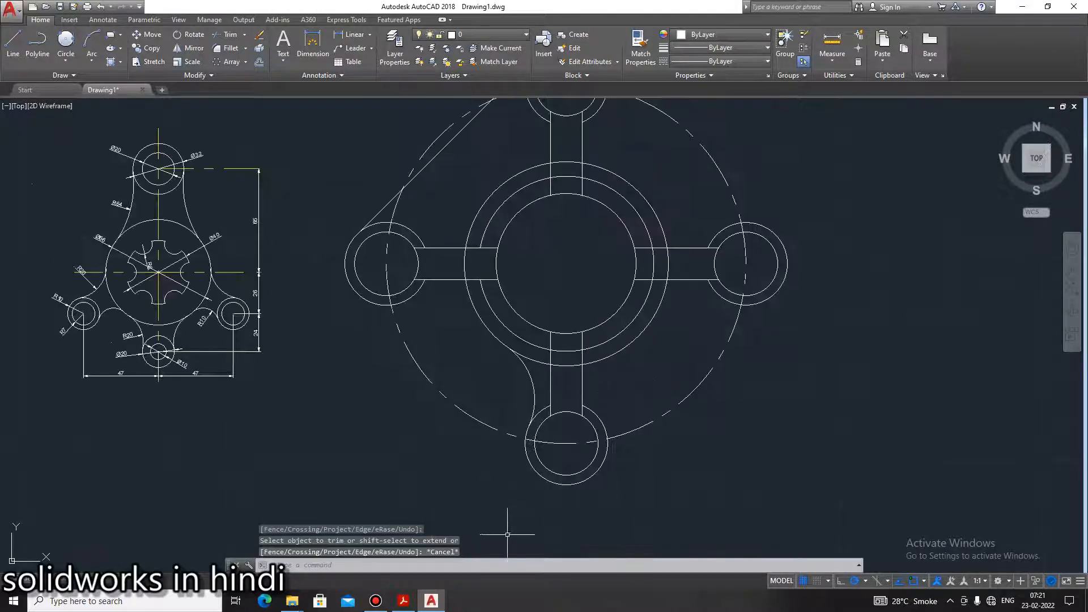
left_click(401, 600)
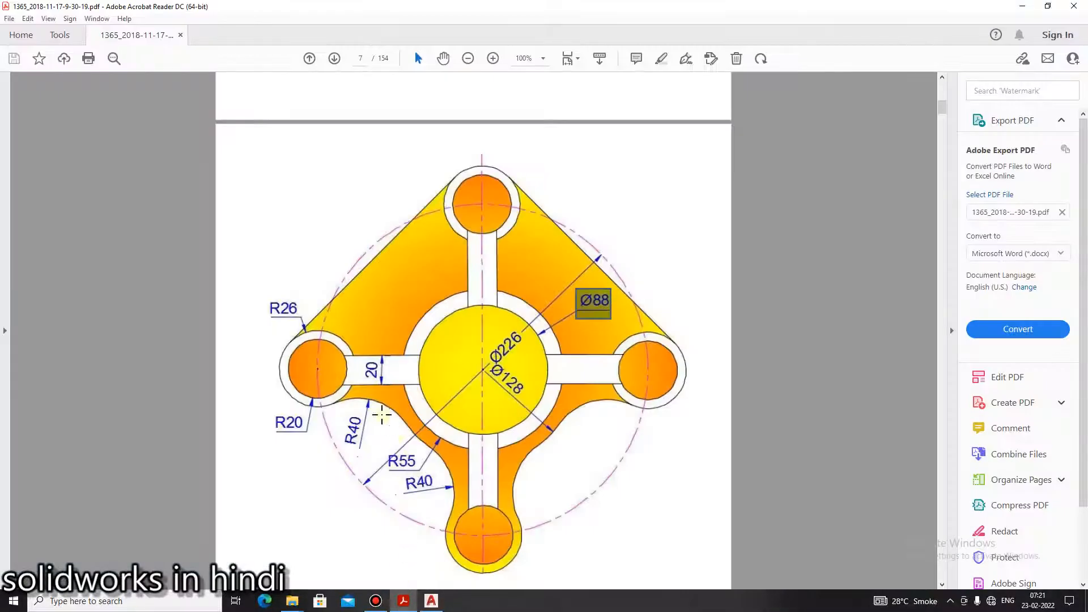
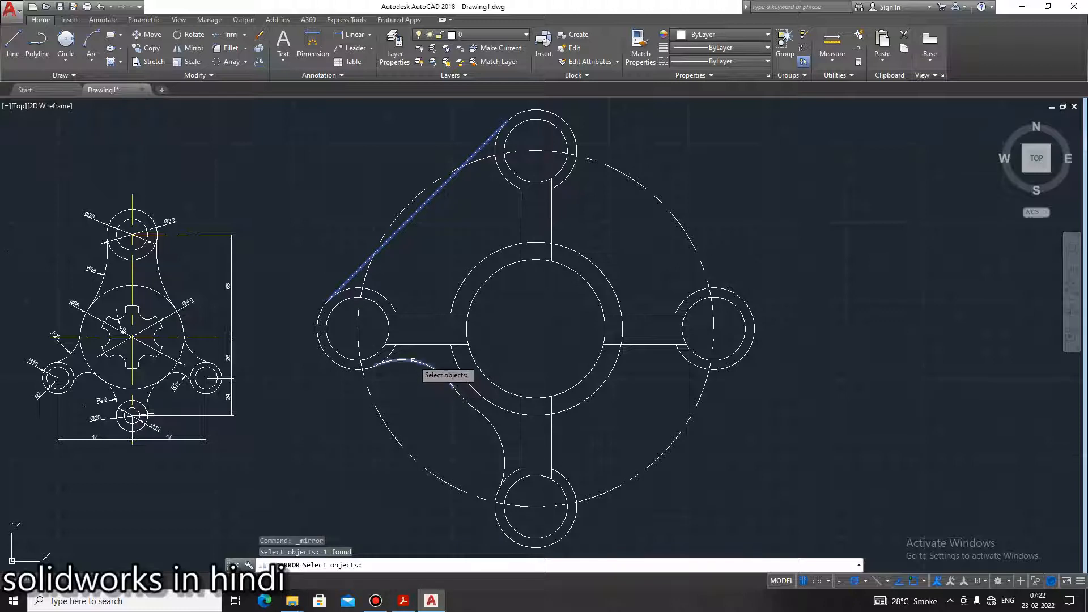
Mirror the upper-left tangent line and the lower-left contour arcs about the line through the bottom and top boss centres, keeping the source objects
left_click(456, 391)
left_click(490, 423)
key("Return")
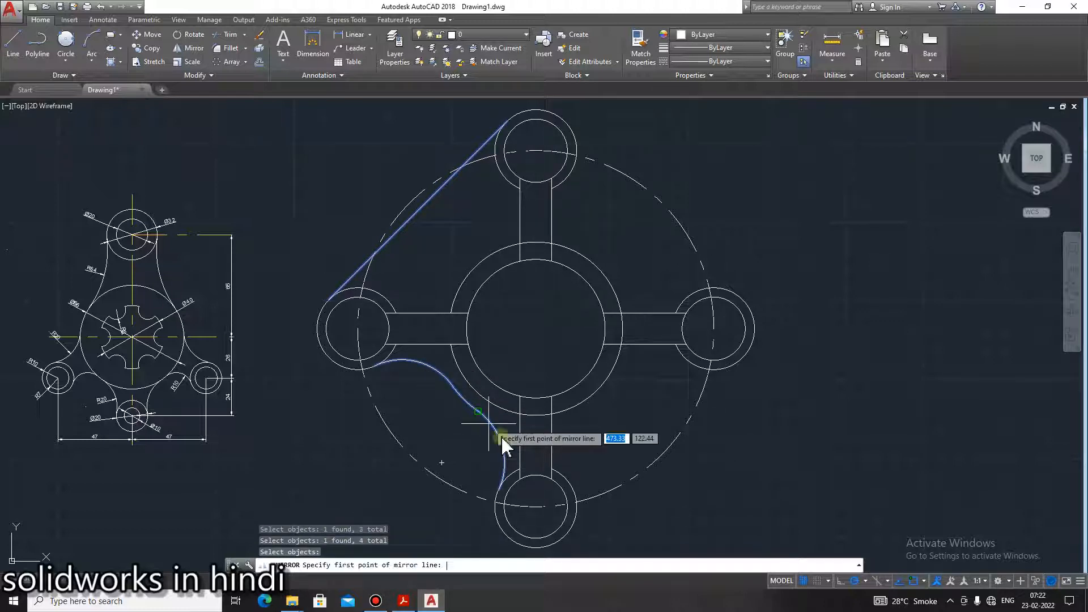
left_click(535, 506)
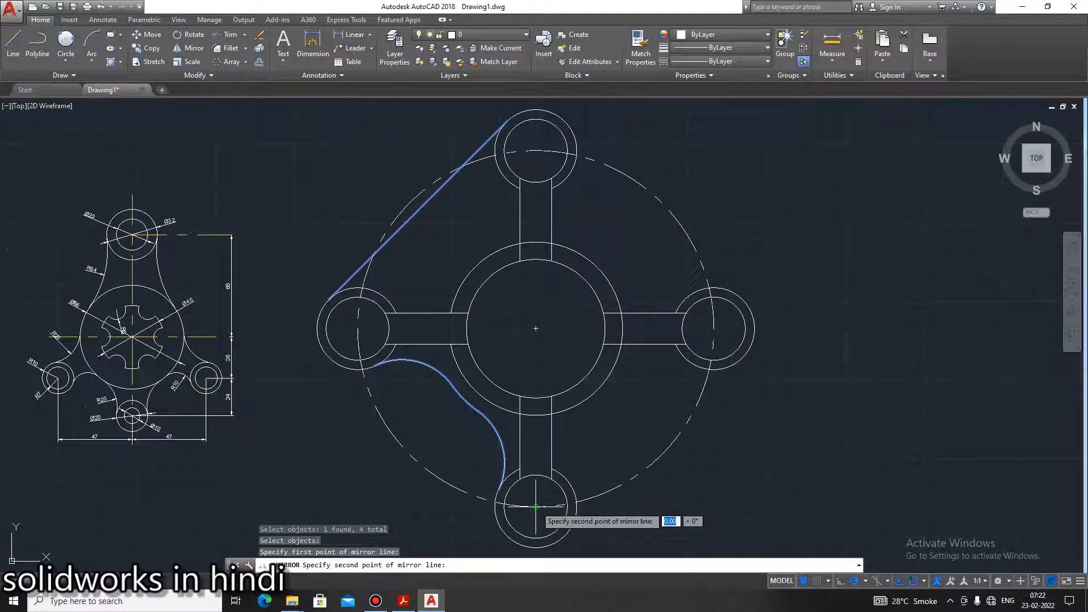
left_click(536, 151)
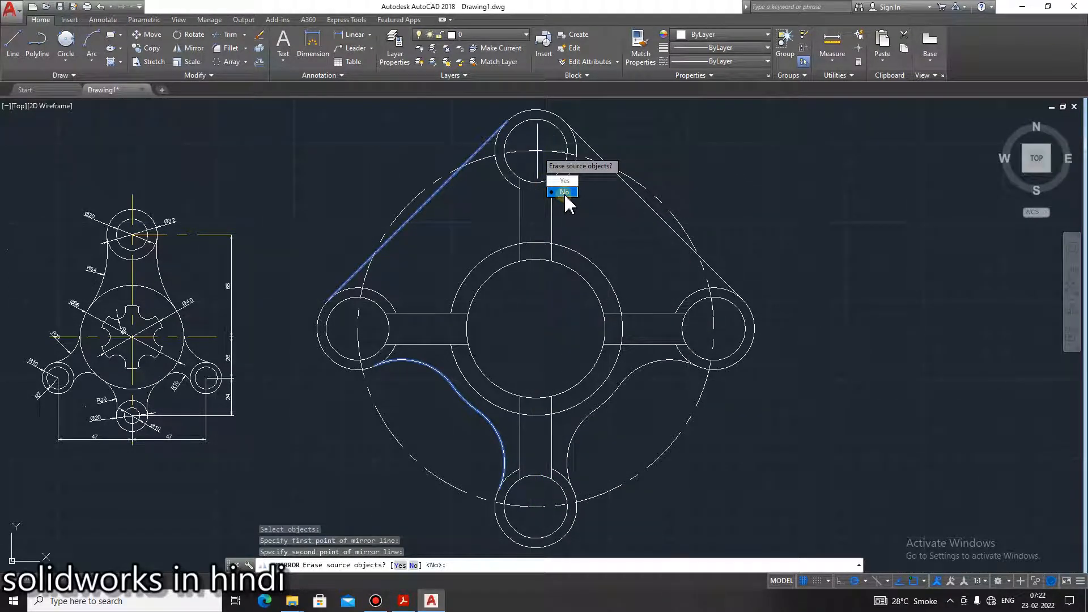
left_click(563, 193)
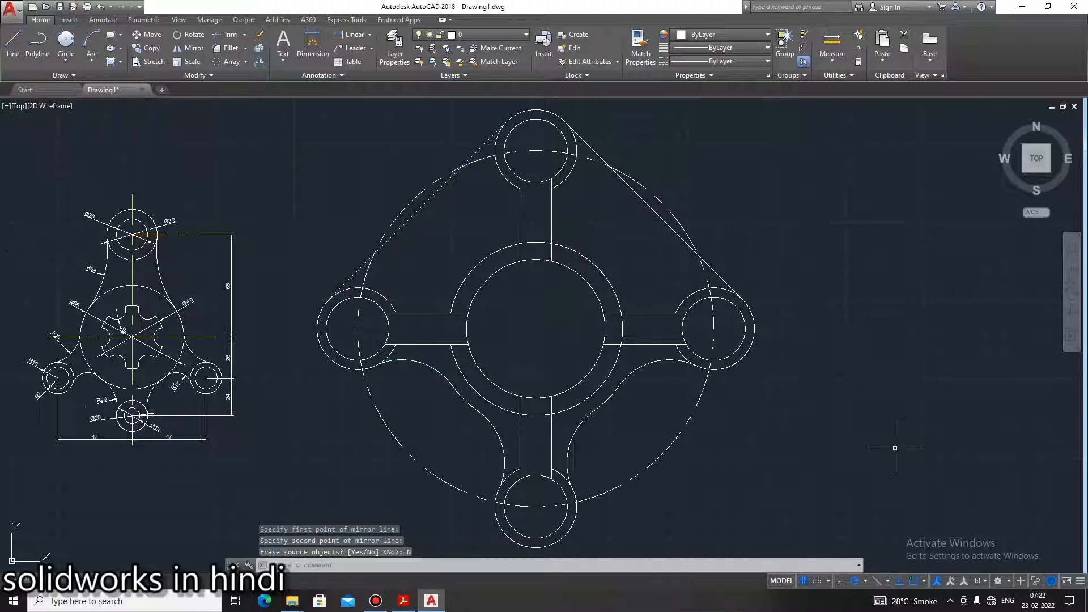
Check the centre lines in the reference PDF, set the linetype to CENTER, and draw a line from the top boss centre to the bottom boss centre
left_click(403, 600)
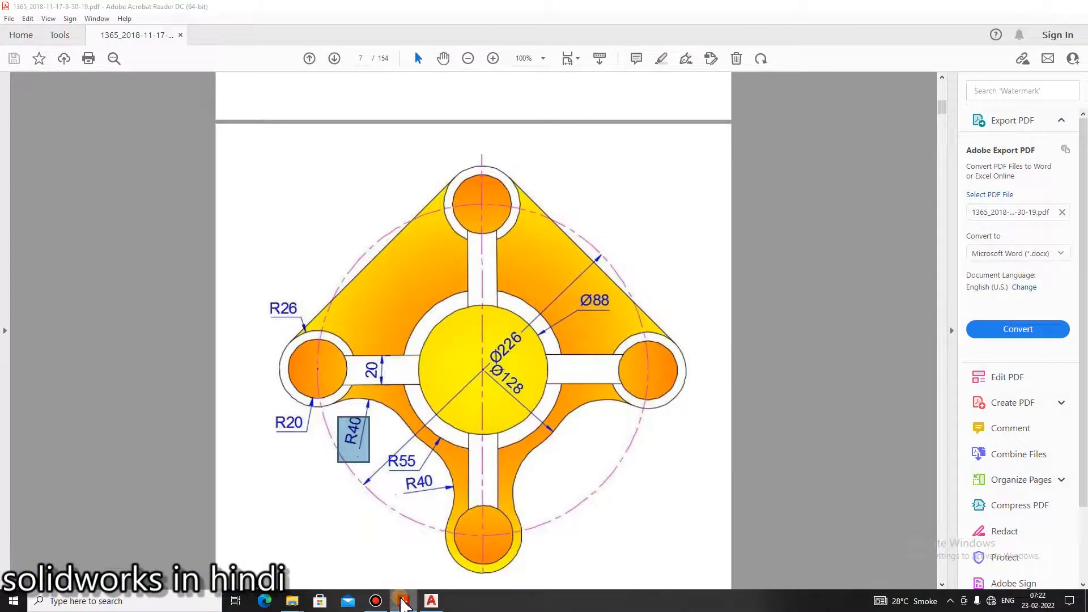
left_click(403, 602)
left_click(403, 602)
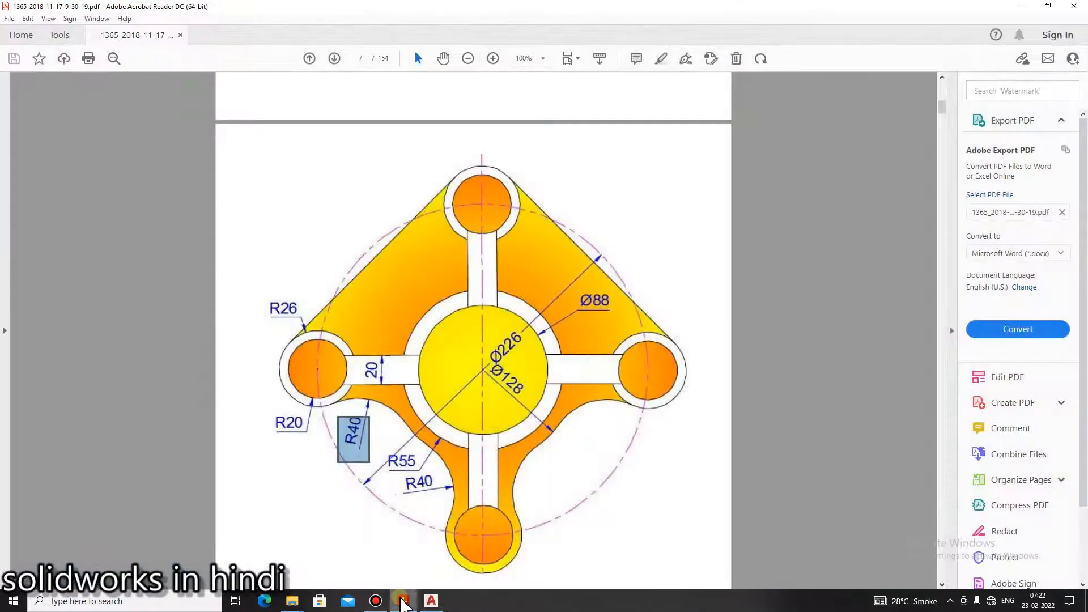
left_click(403, 602)
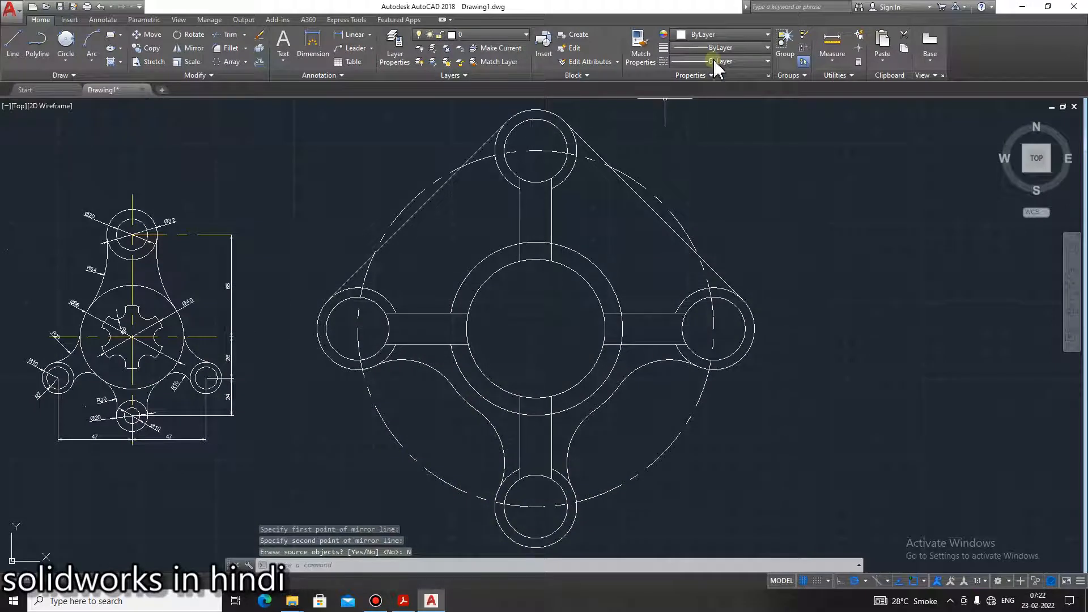
left_click(715, 61)
left_click(709, 101)
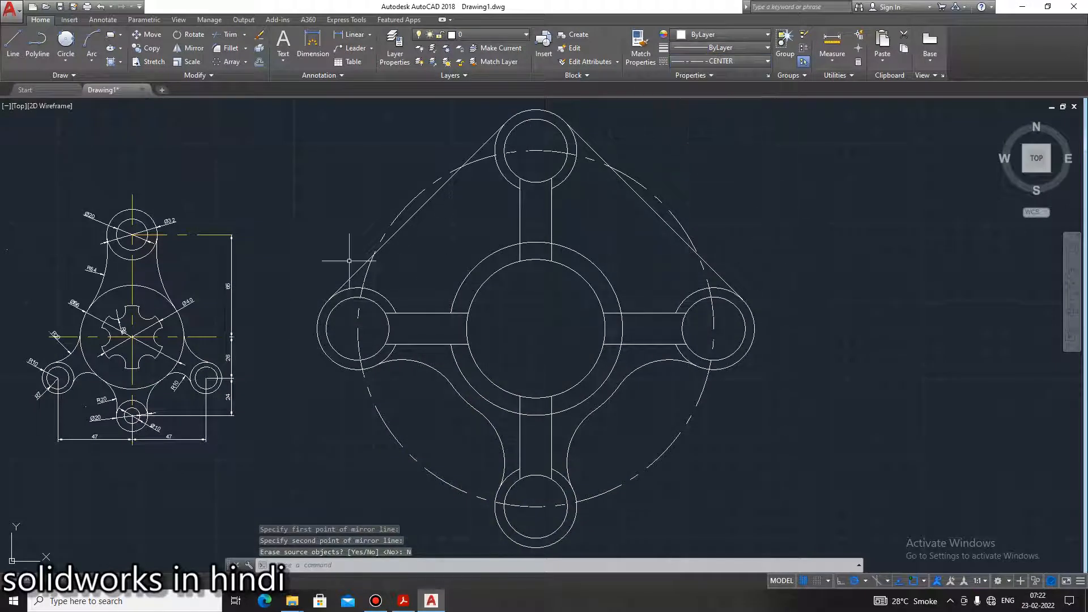
left_click(13, 42)
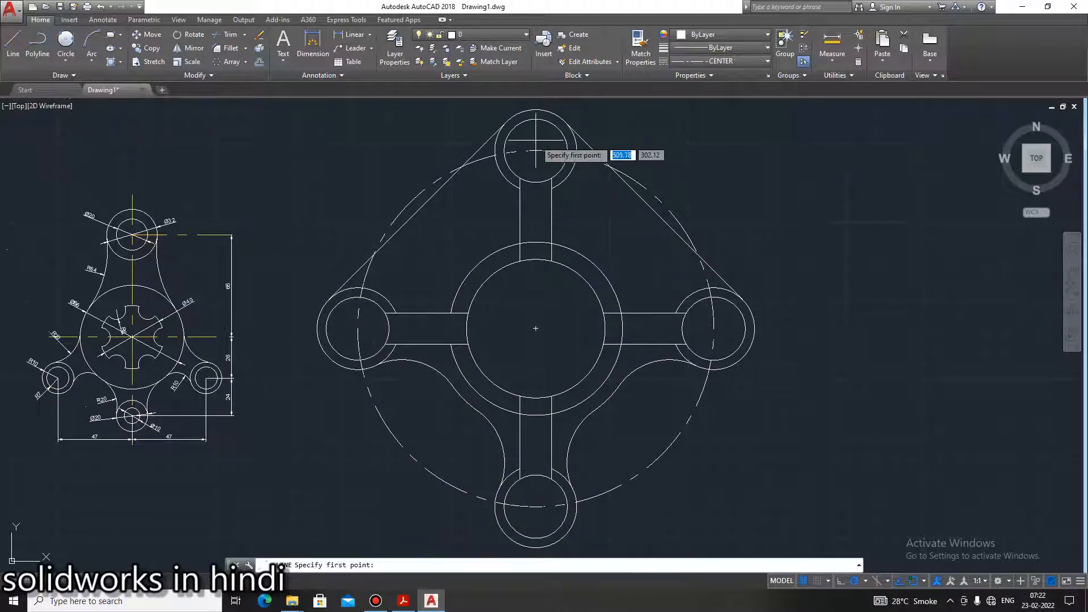
left_click(535, 151)
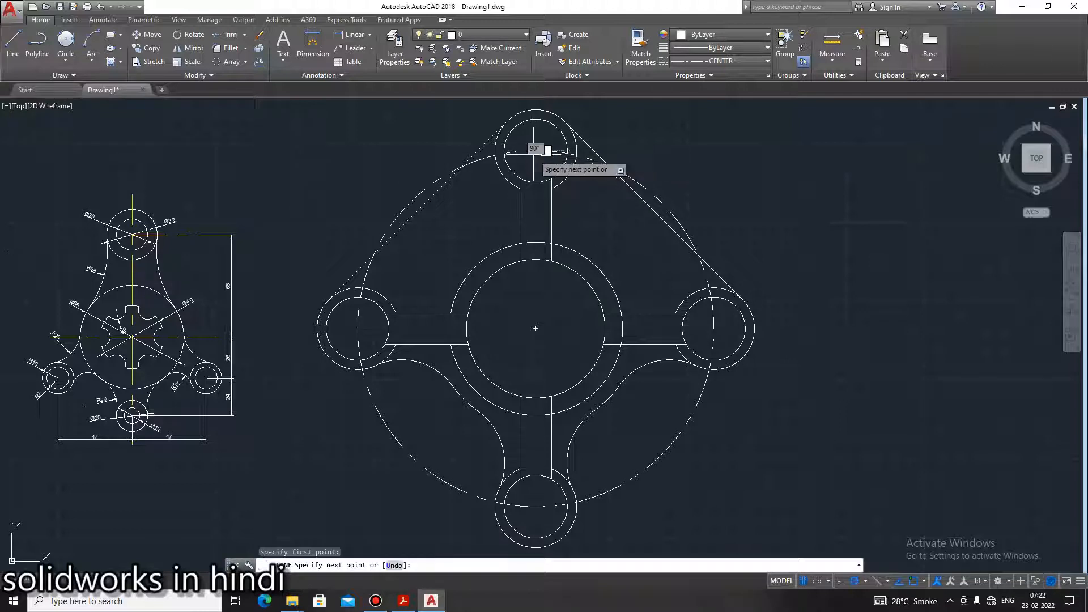
left_click(535, 506)
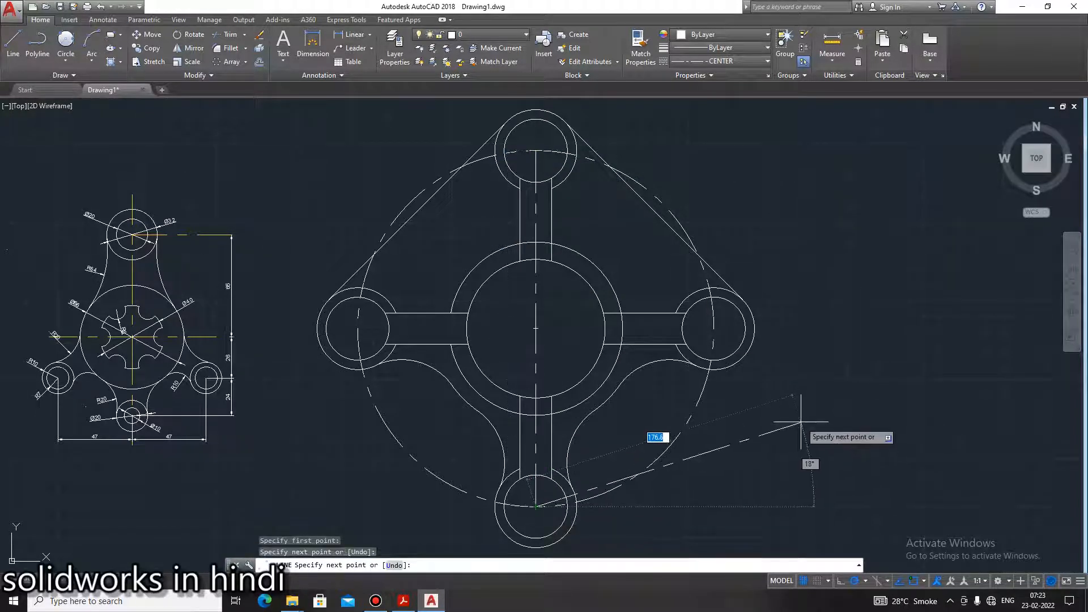
key("Escape")
Match the properties of the finished bracket's top centre line onto the circle through the four boss centres and the vertical centre line
type("ma")
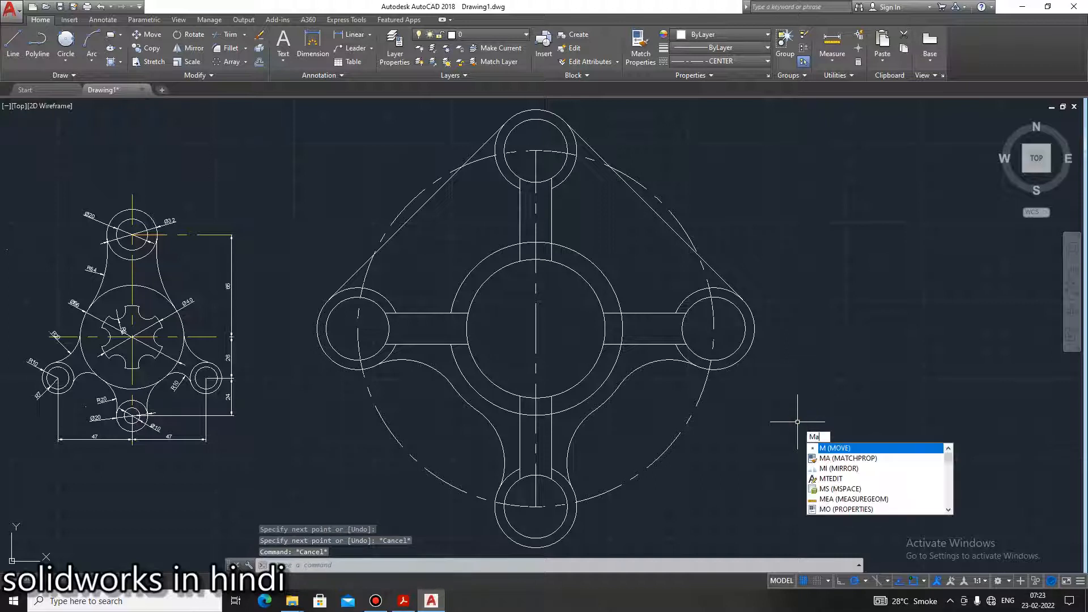
key("Return")
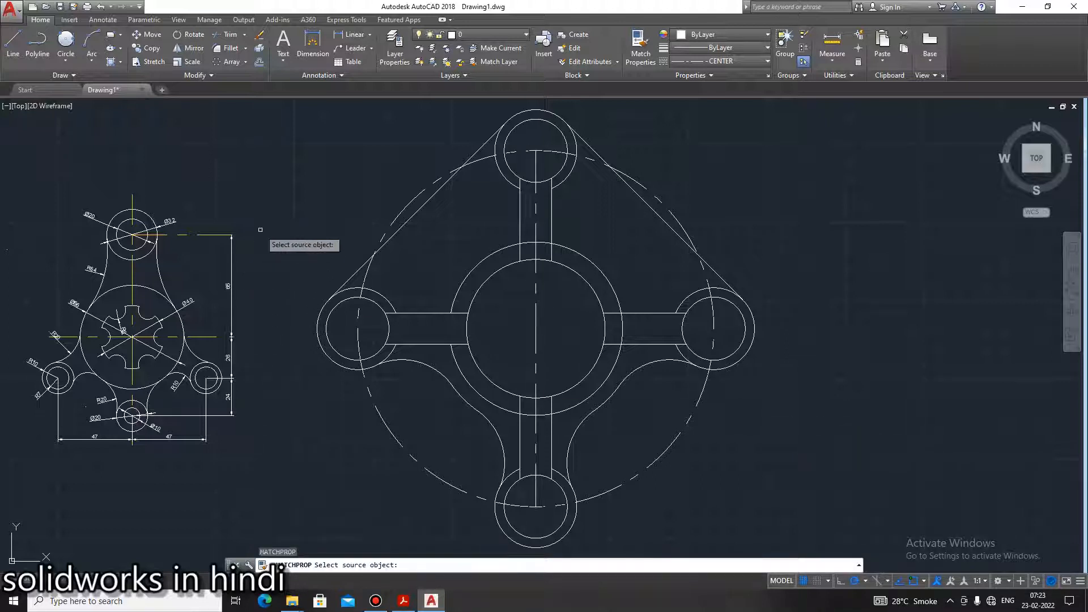
left_click(209, 234)
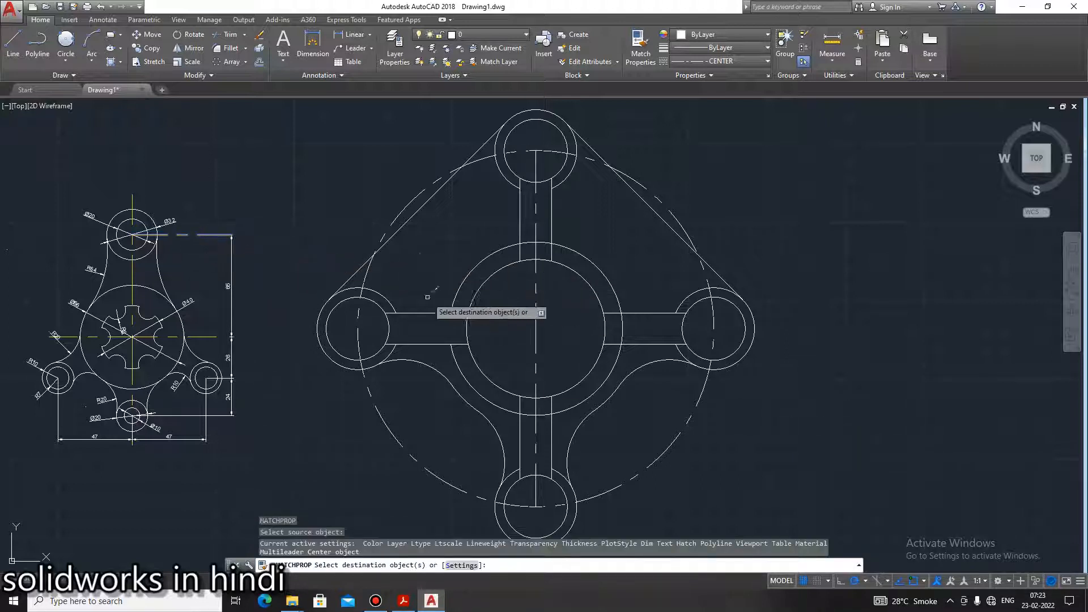
left_click(410, 204)
left_click(537, 165)
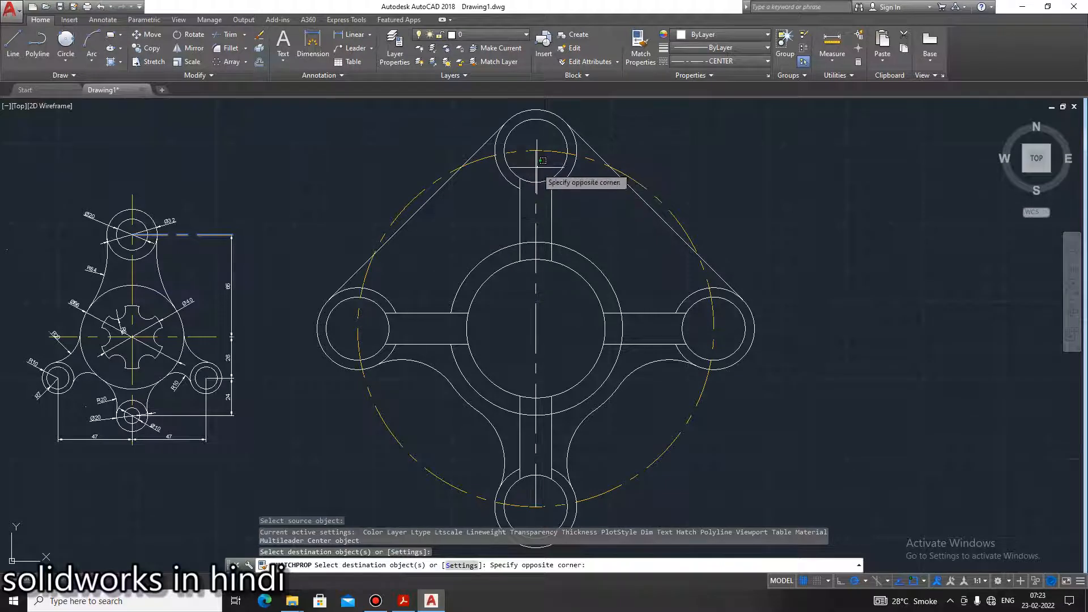
left_click(535, 167)
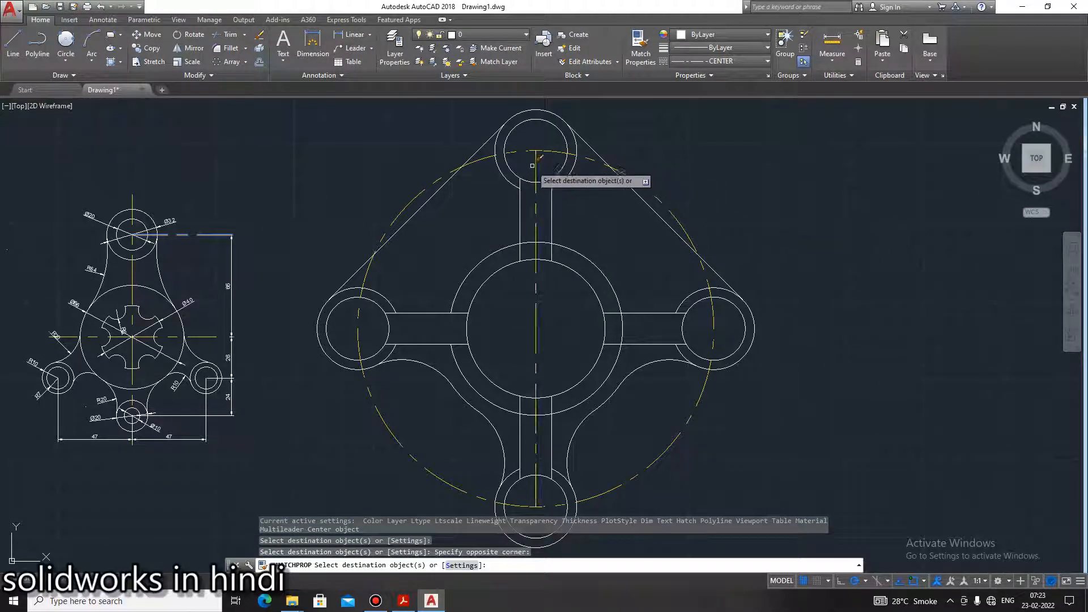
left_click(535, 166)
key("Return")
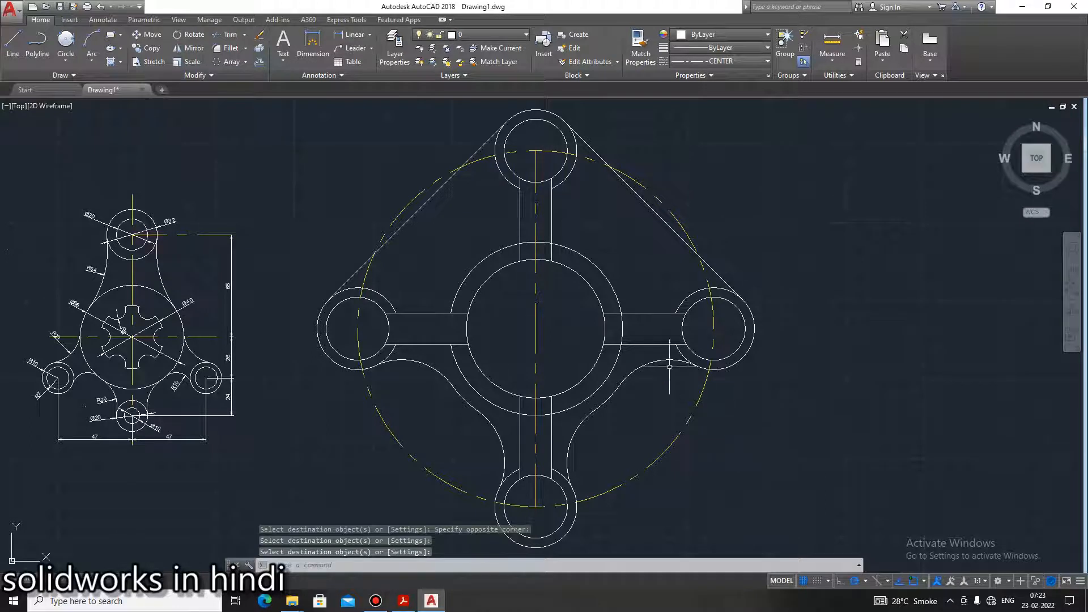
Draw a horizontal centre line from the left boss centre through the hub to the outer edge of the right boss
left_click(13, 39)
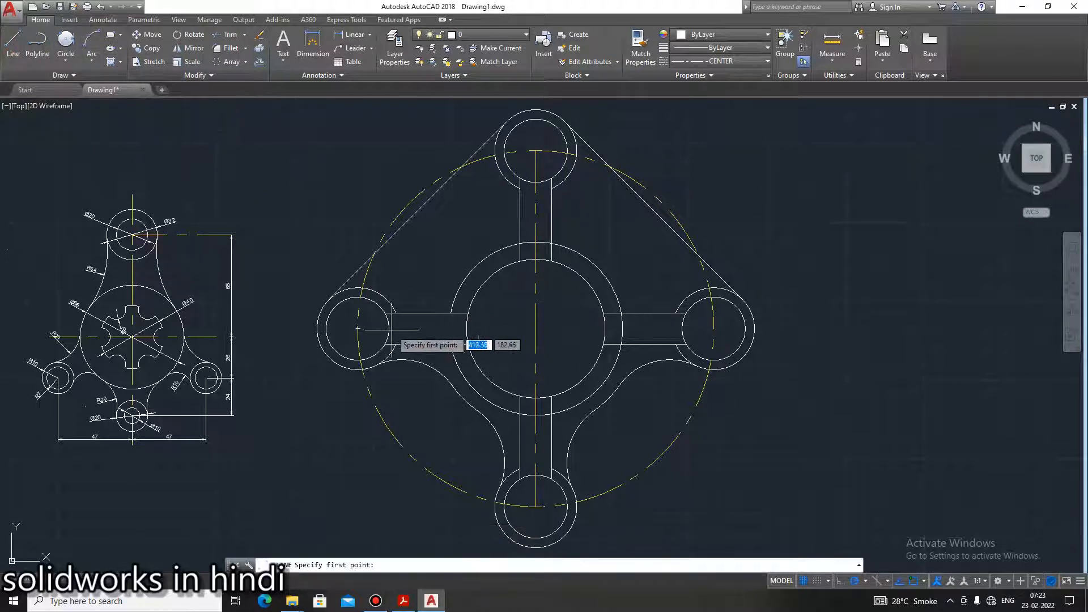
left_click(358, 328)
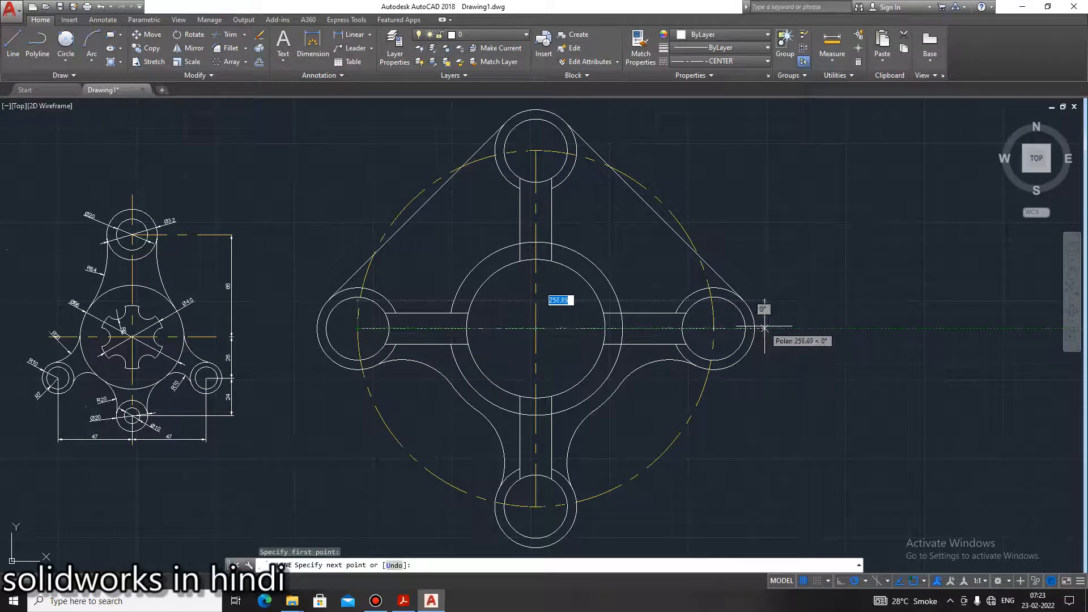
left_click(760, 323)
key("Escape")
key("Escape")
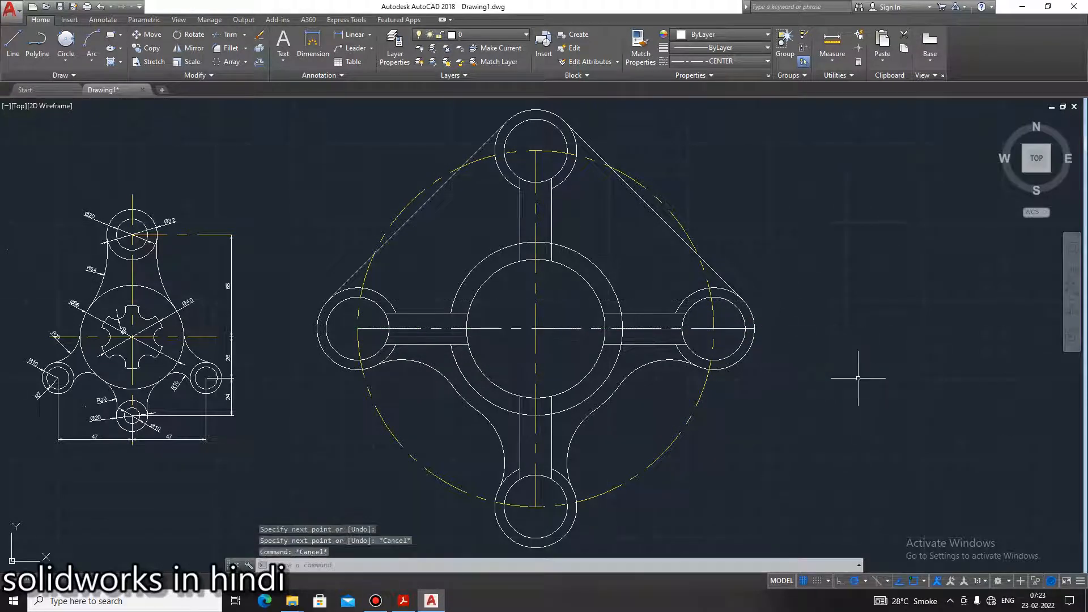
Match the properties of the circle through the boss centres onto the horizontal centre line
type("ma")
key("Return")
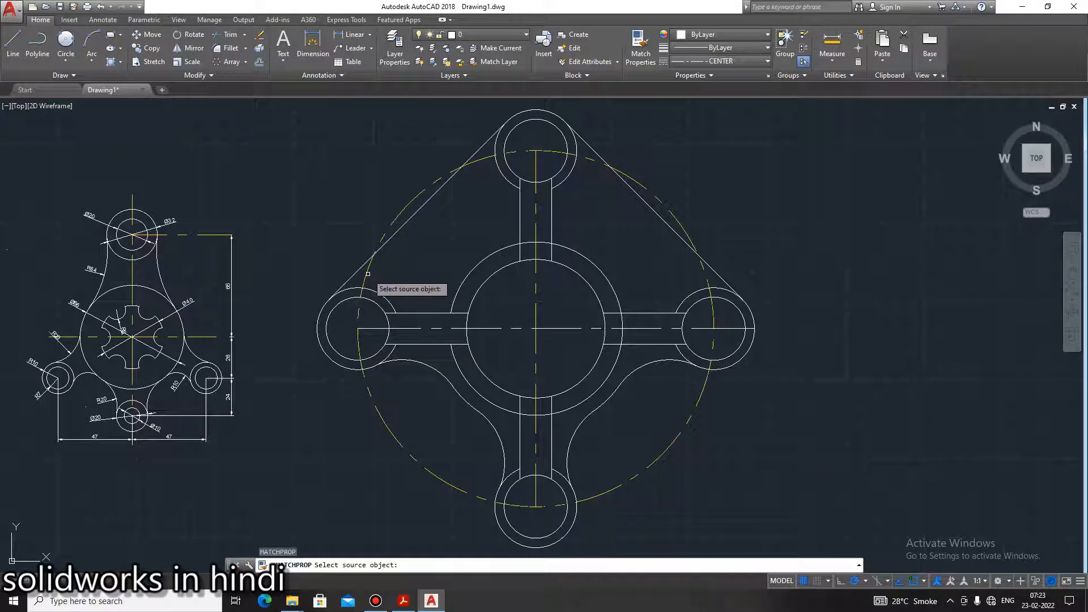
left_click(368, 273)
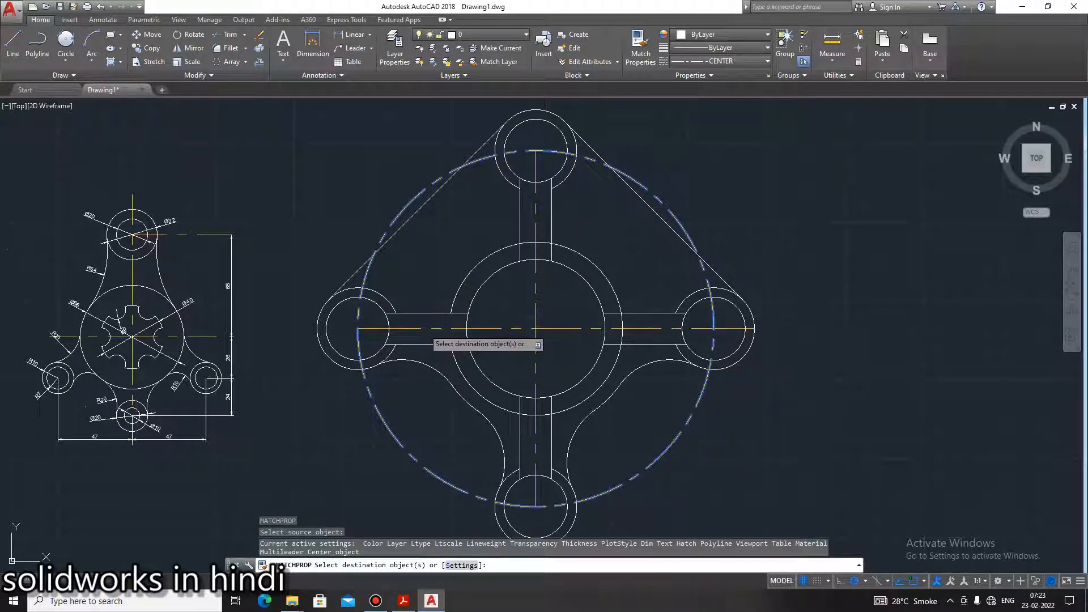
left_click(424, 329)
key("Return")
key("Escape")
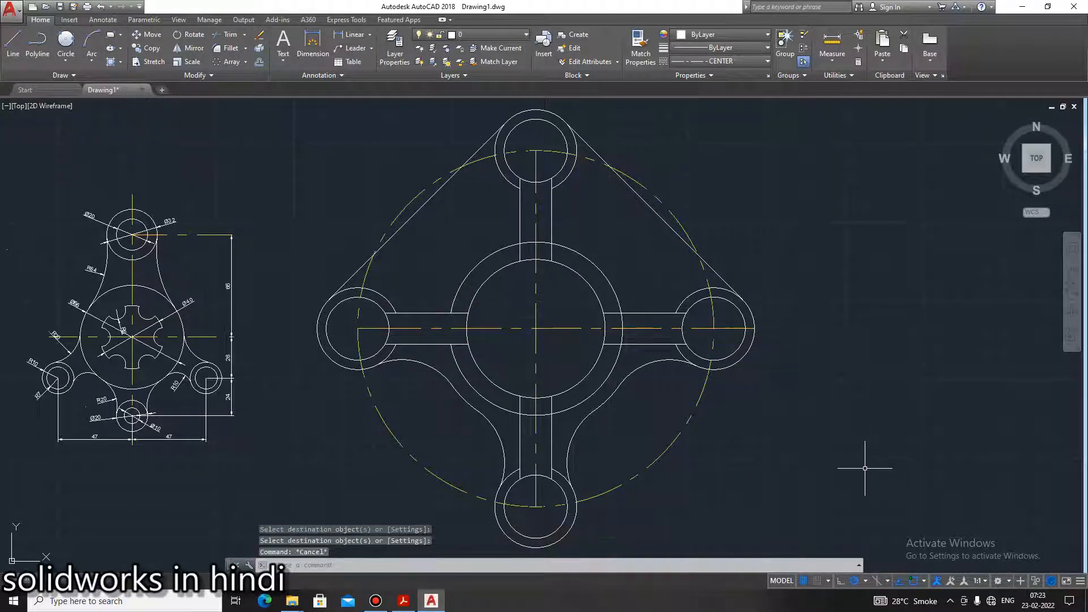
Check the reference PDF, then modify the ISO-25 dimension style to use red as its text colour
mouse_move(776, 431)
middle_mouse_down()
mouse_move(767, 388)
mouse_move(767, 418)
middle_mouse_up()
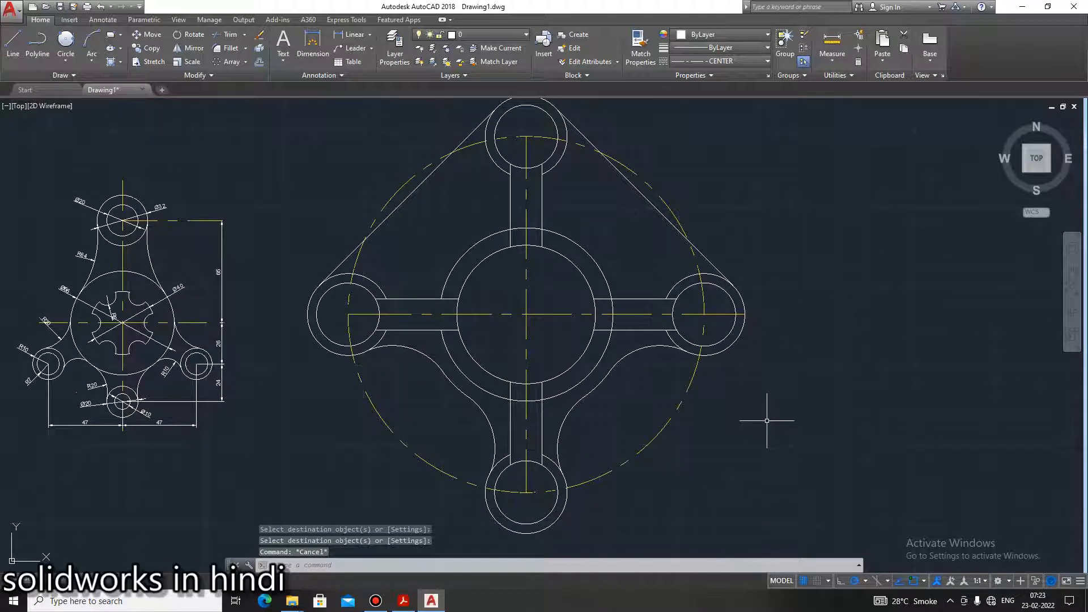
left_click(413, 600)
left_click(431, 601)
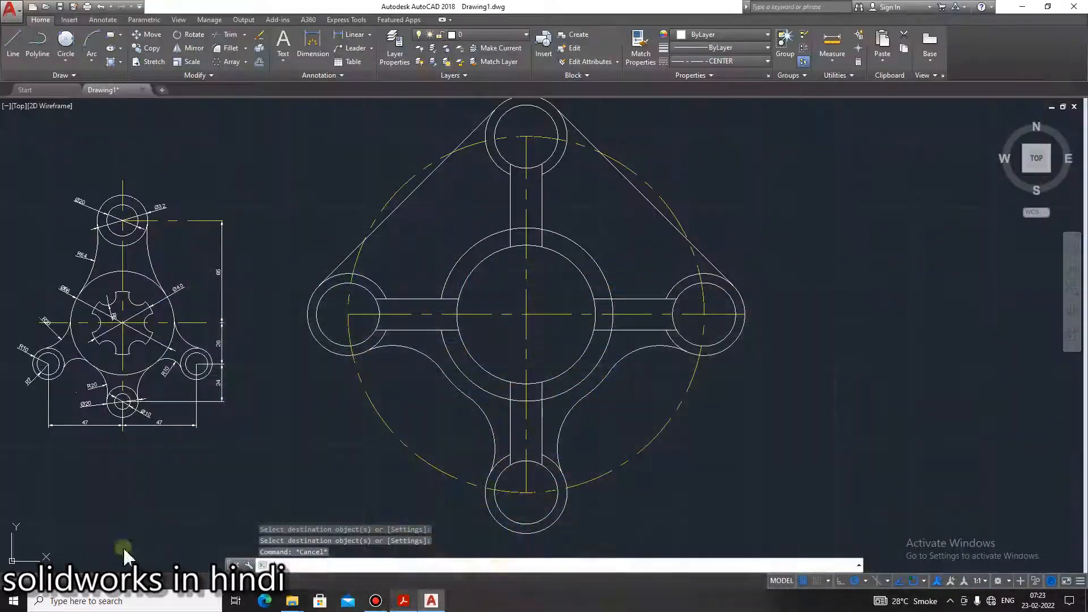
key("Escape")
key("Escape")
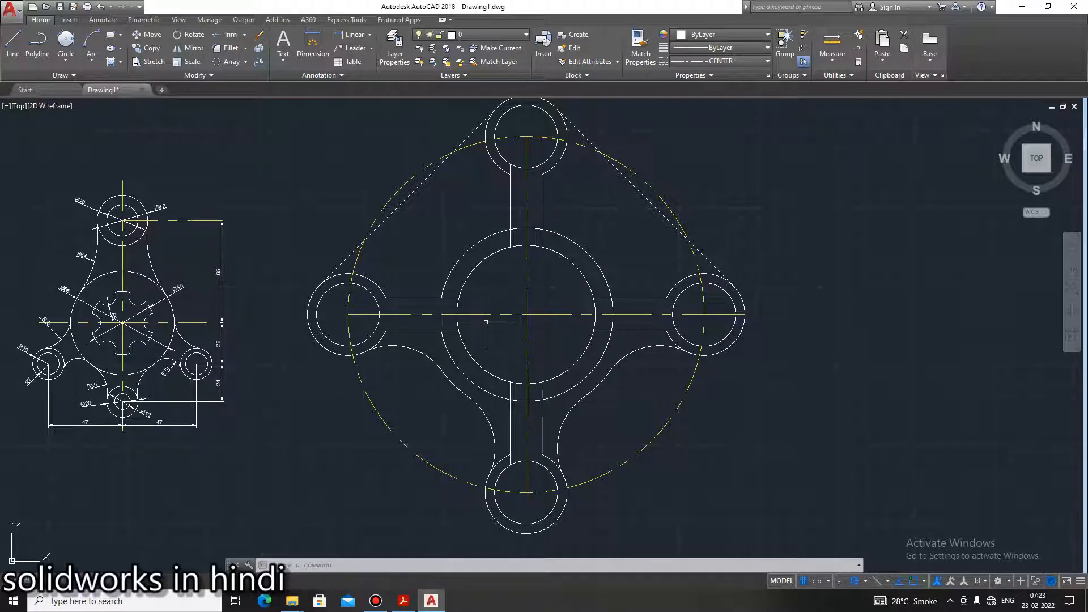
key("Return")
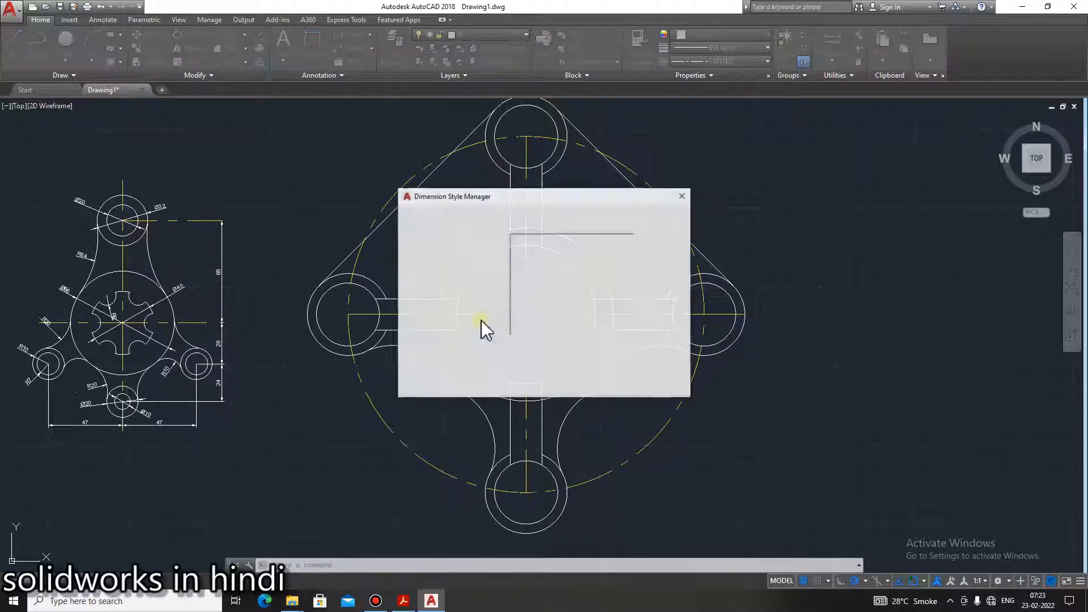
left_click(646, 275)
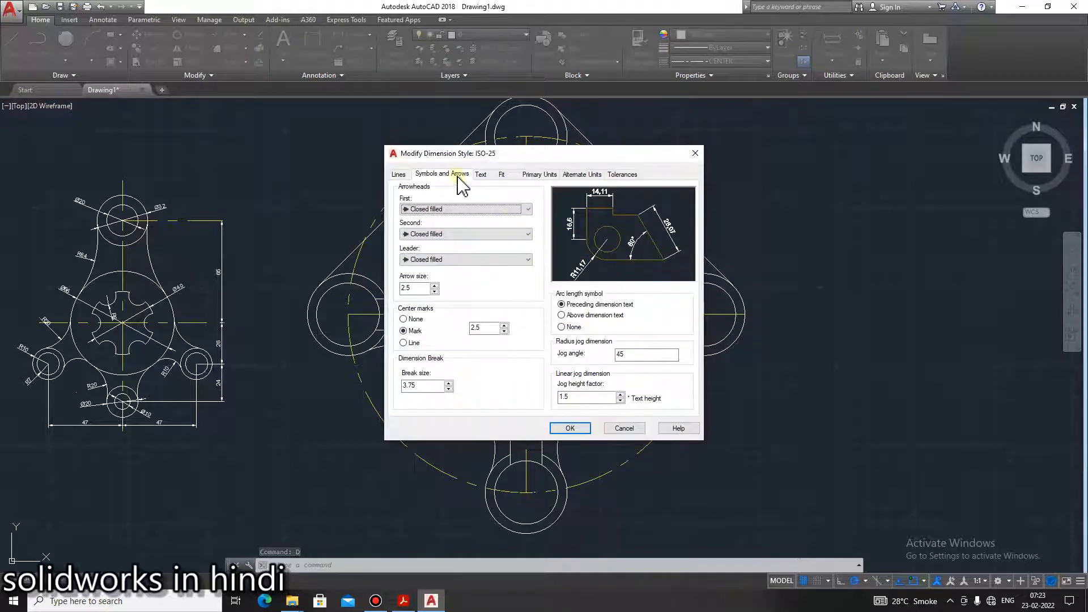
left_click(476, 175)
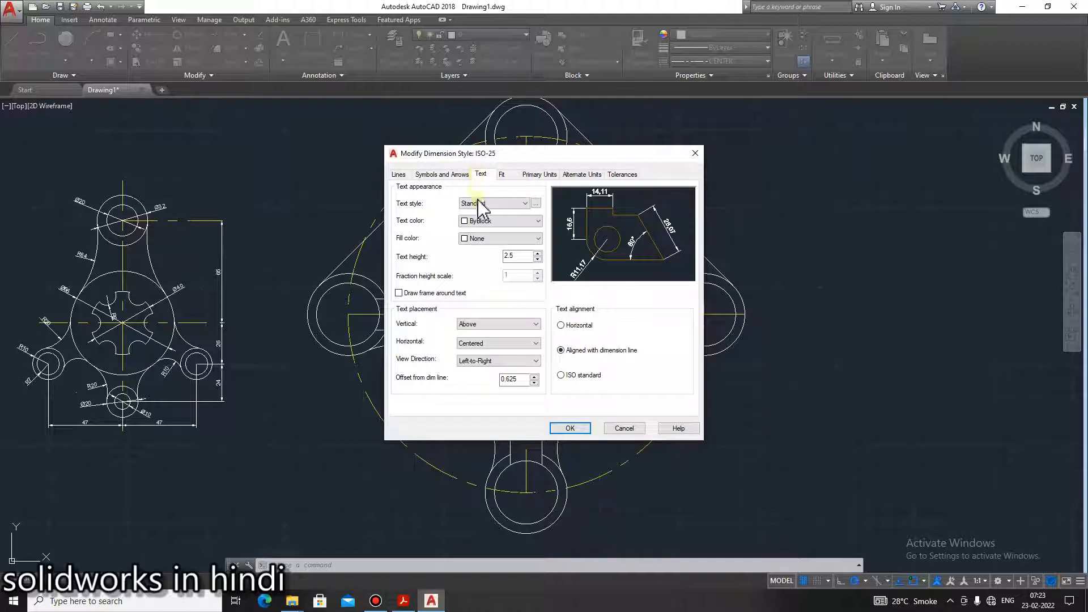
left_click(482, 221)
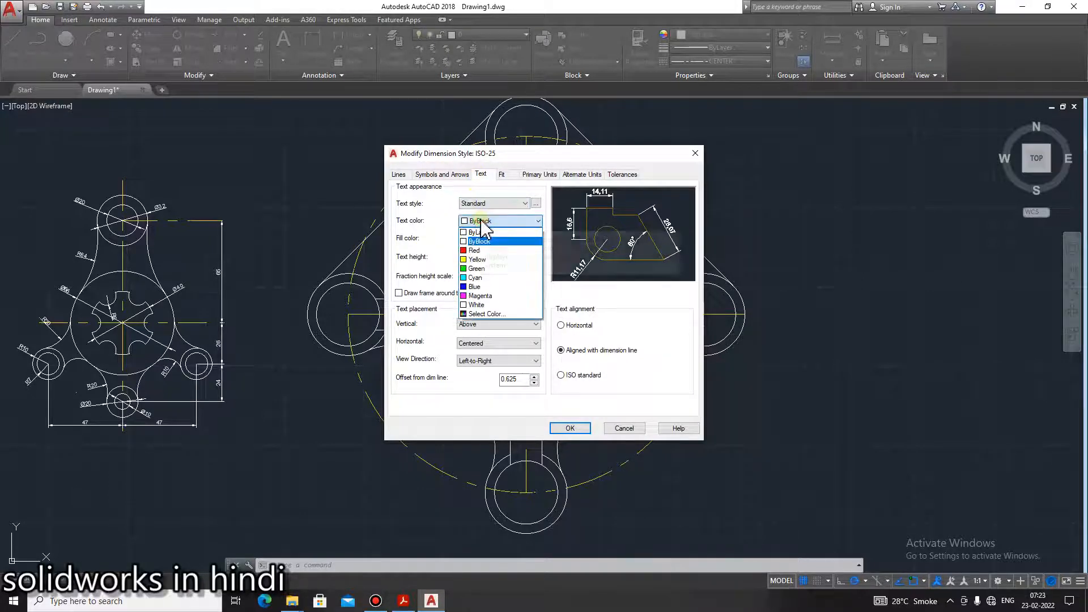
left_click(478, 250)
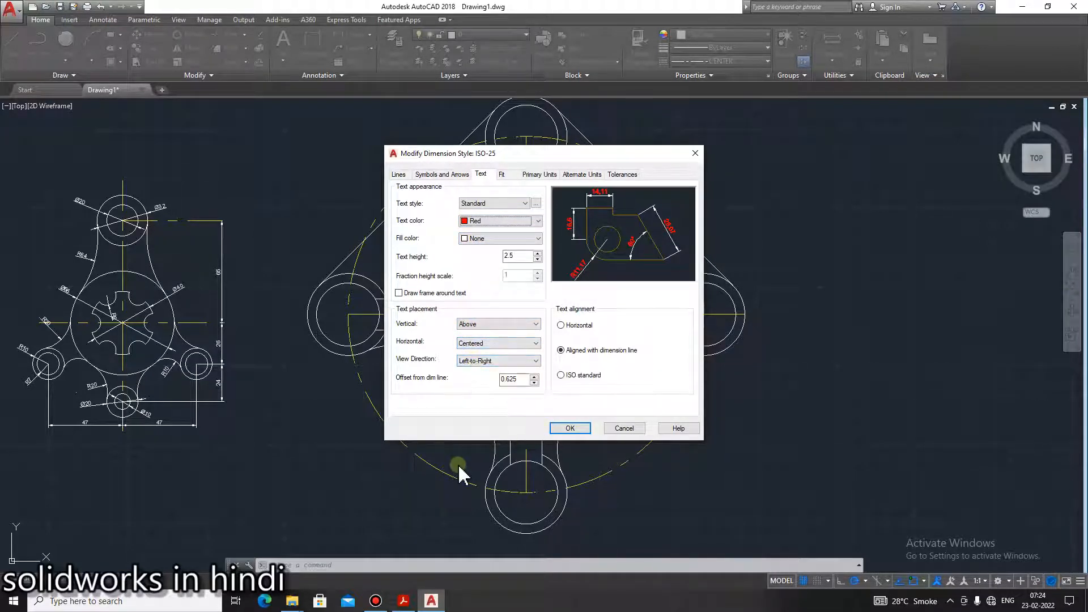
Try a yellow fill colour behind the dimension text and set the fill back to None
left_click(477, 238)
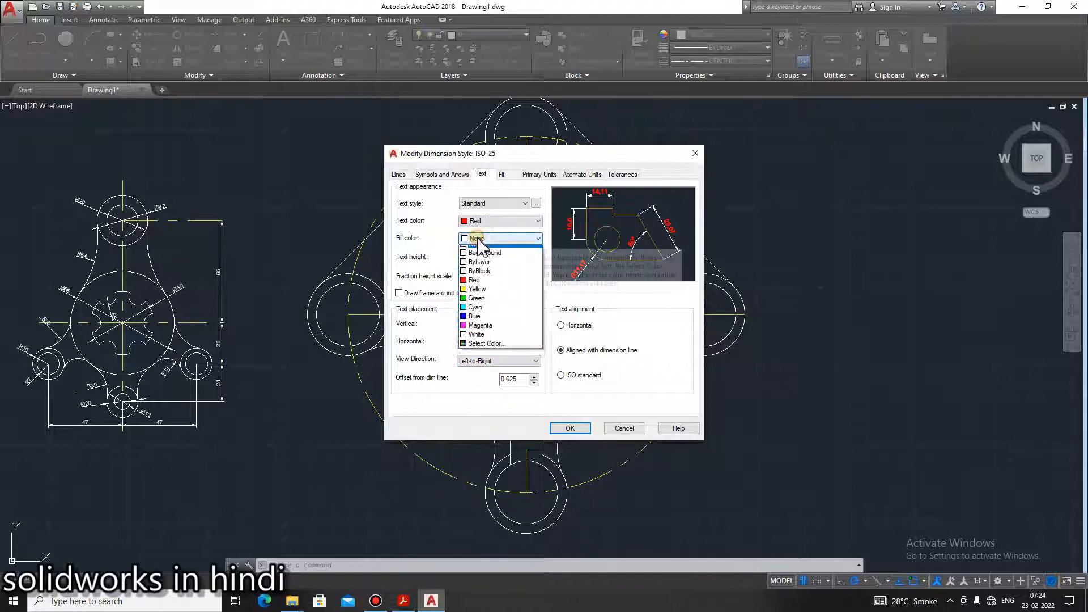
left_click(479, 295)
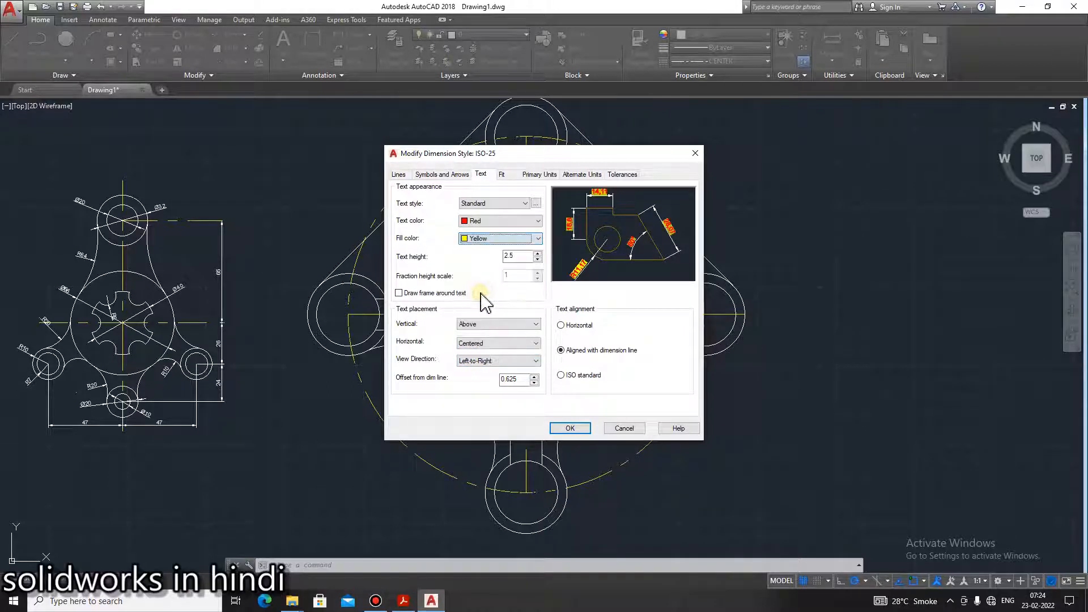
left_click(482, 239)
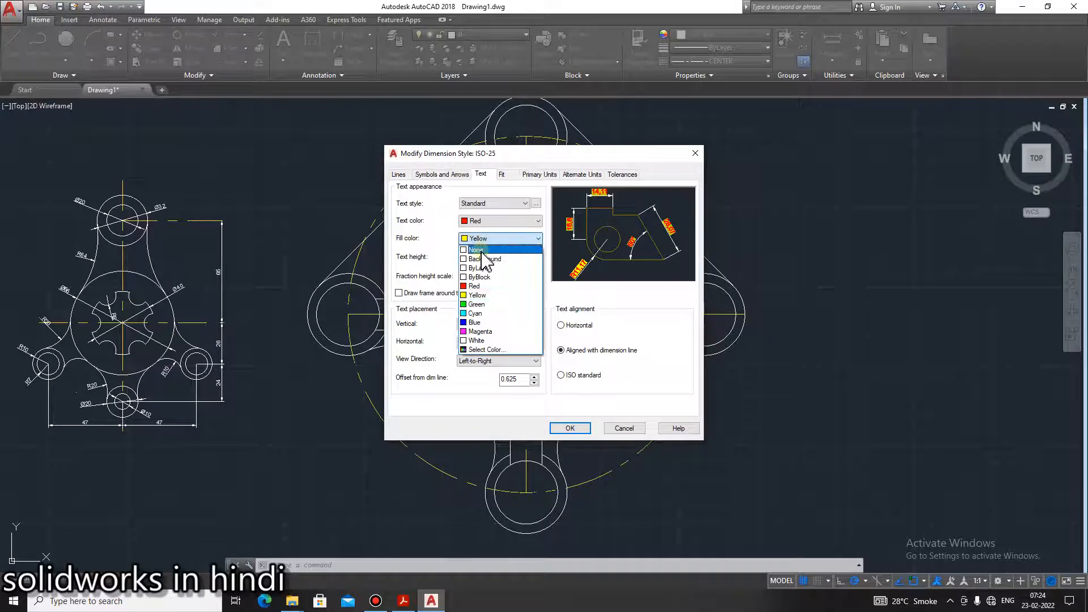
left_click(479, 250)
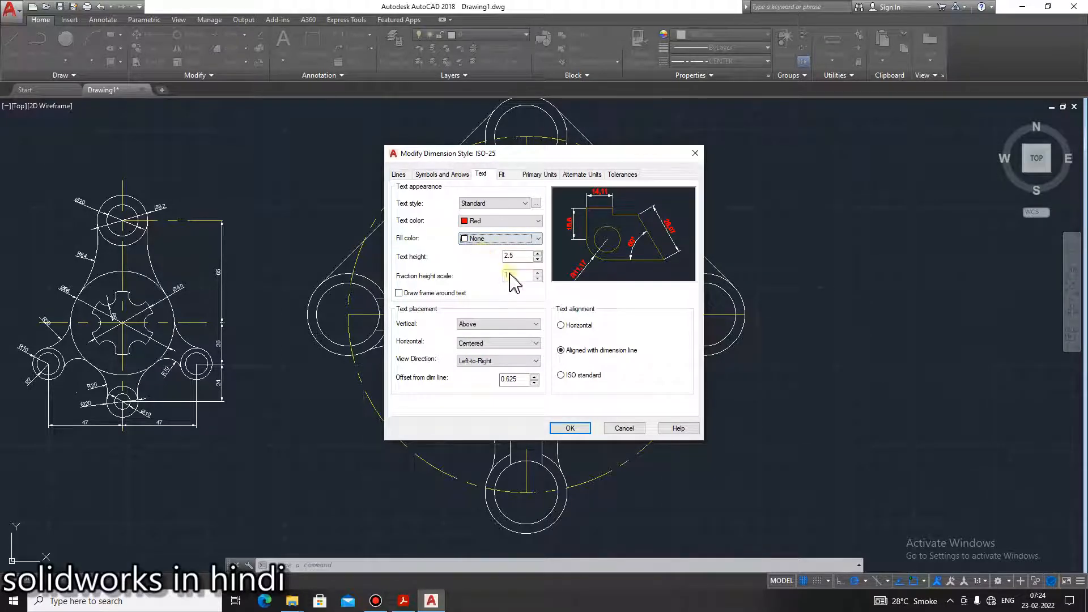
Try yellow and blue as the extension line colour in the ISO-25 dimension style
left_click(400, 174)
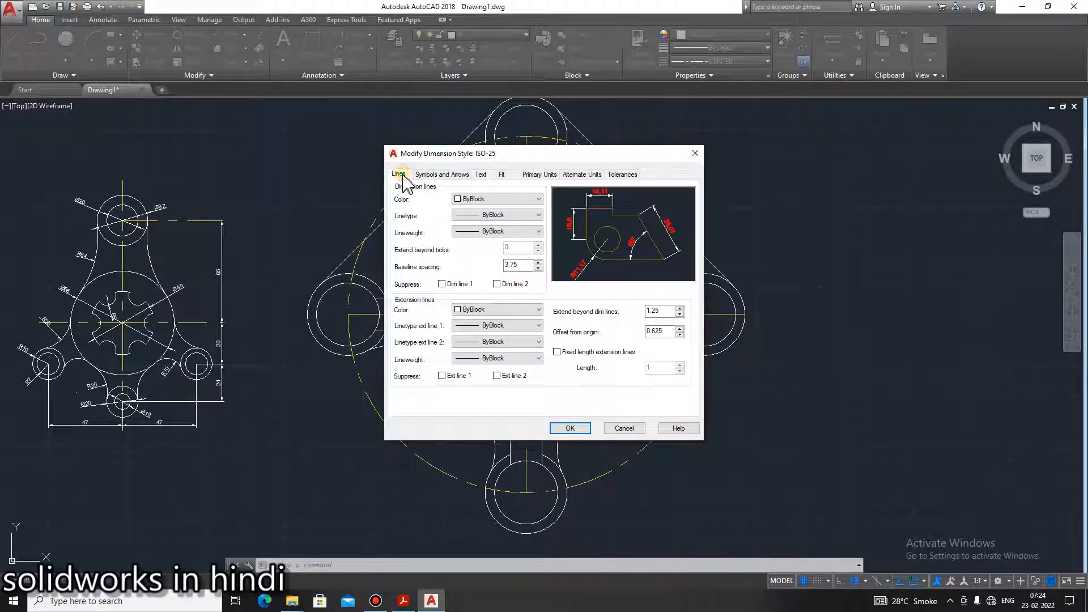
left_click(465, 310)
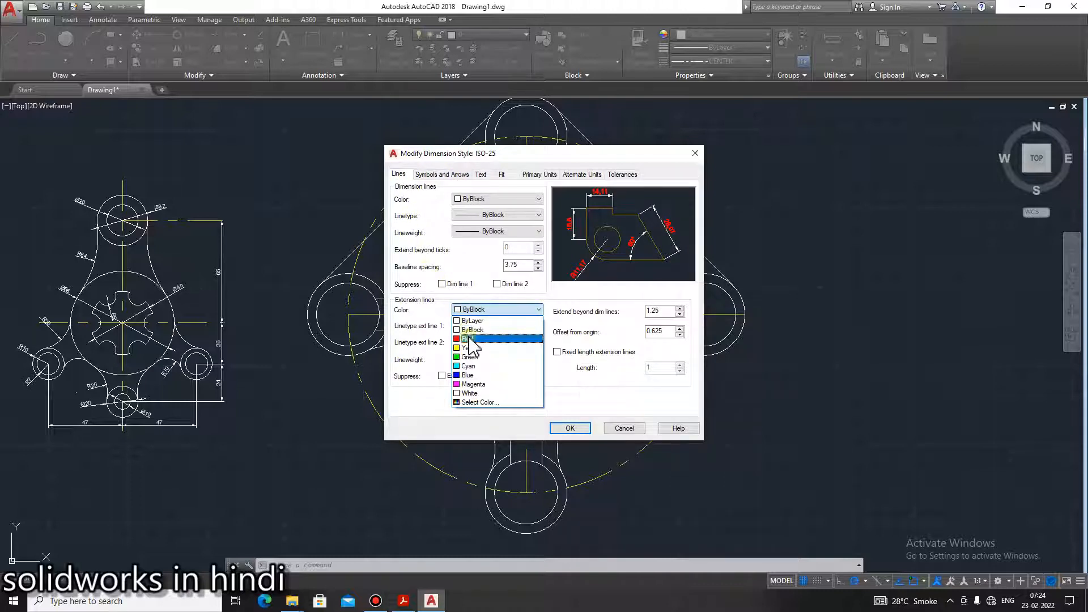
left_click(471, 348)
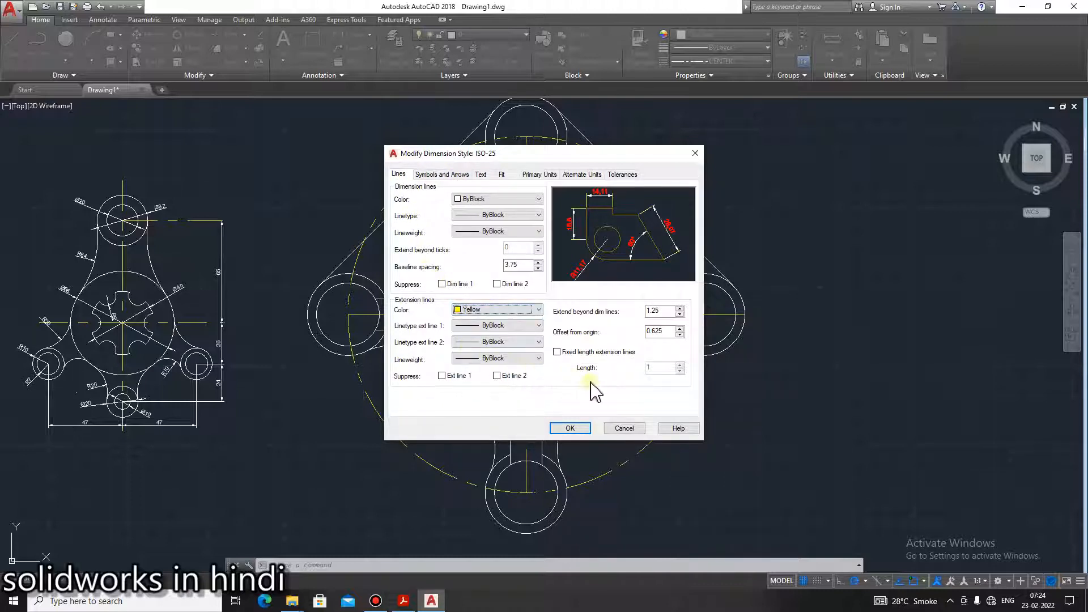
left_click(503, 310)
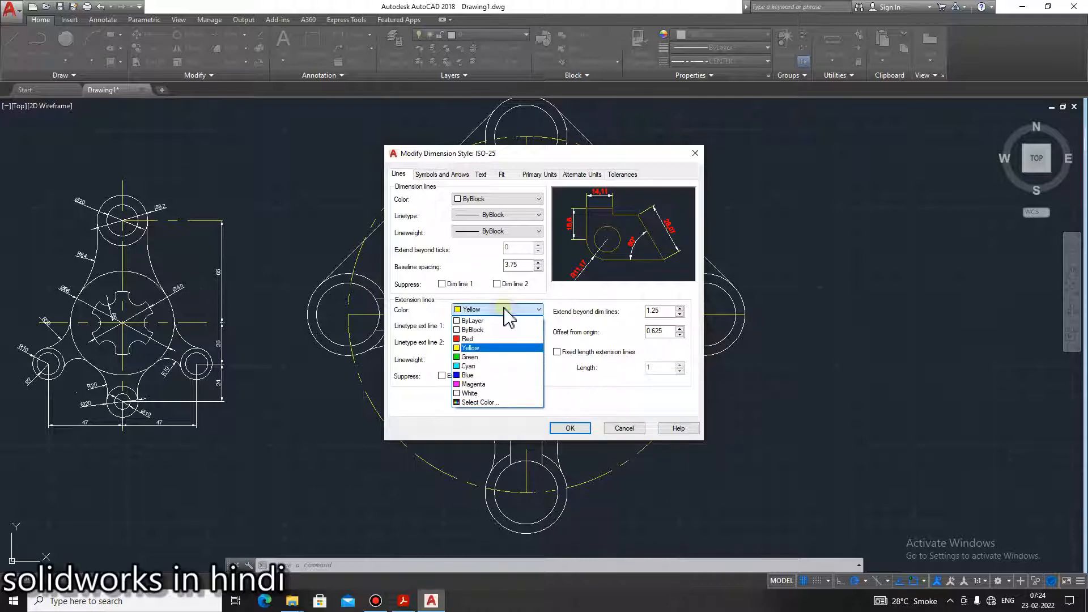
left_click(475, 377)
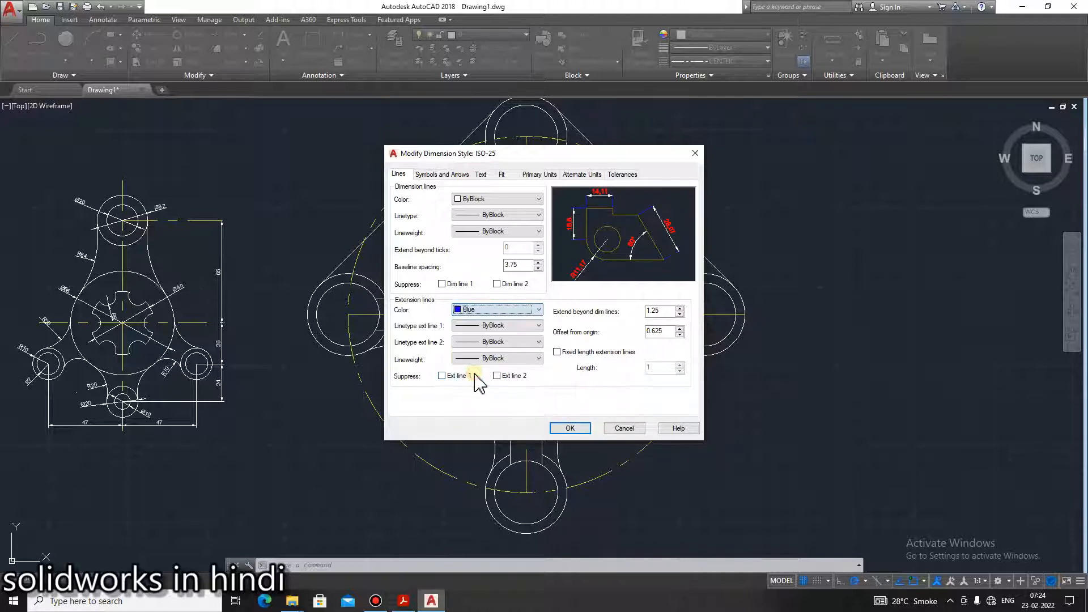
left_click(490, 309)
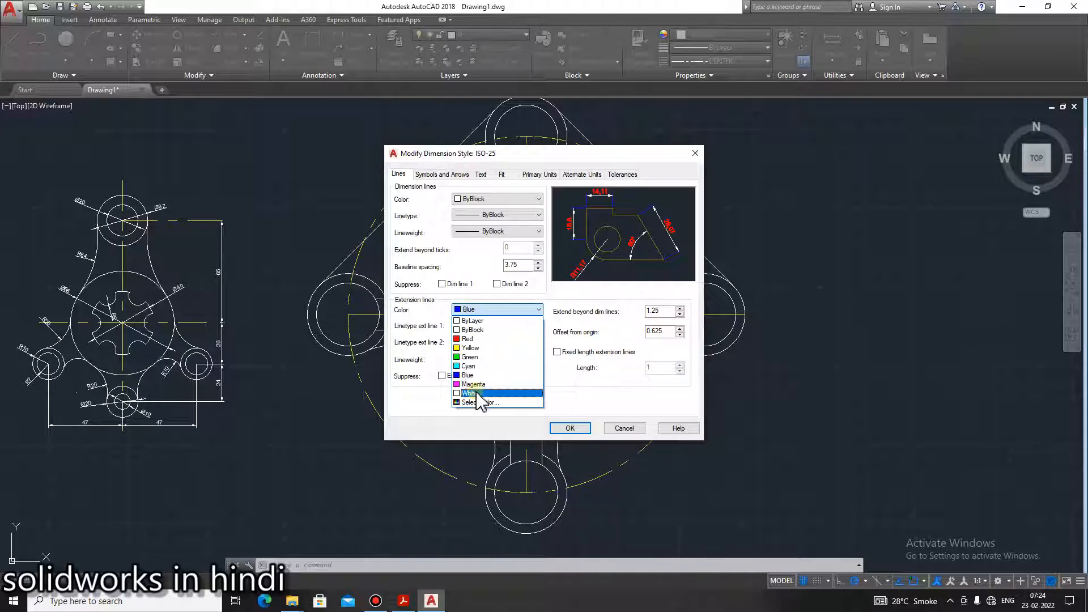
Set the ISO-25 style's extension line color to Green, apply it and make the style current
left_click(477, 357)
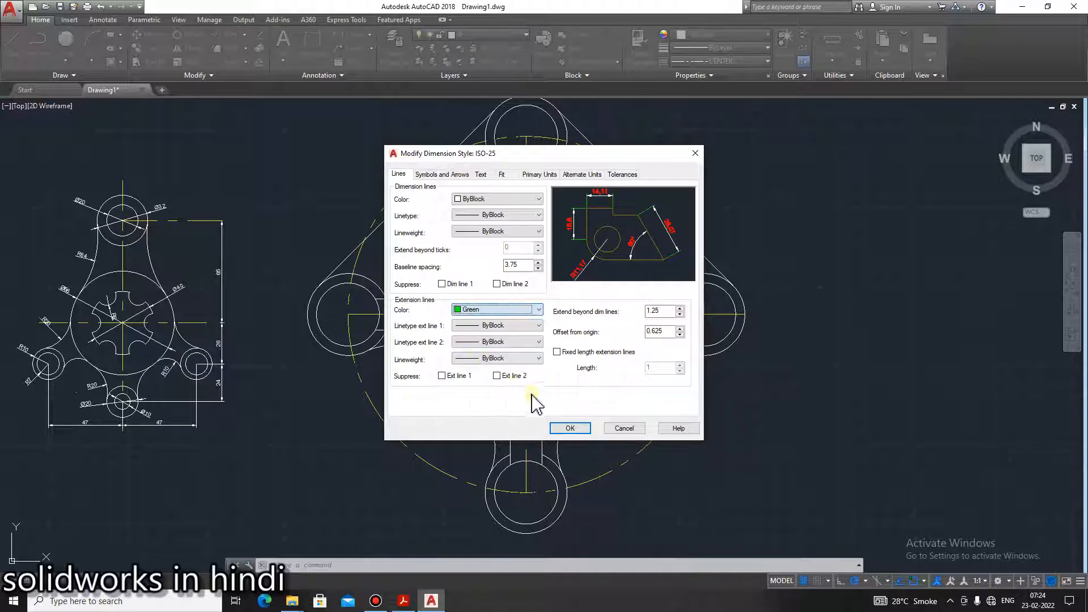
left_click(573, 429)
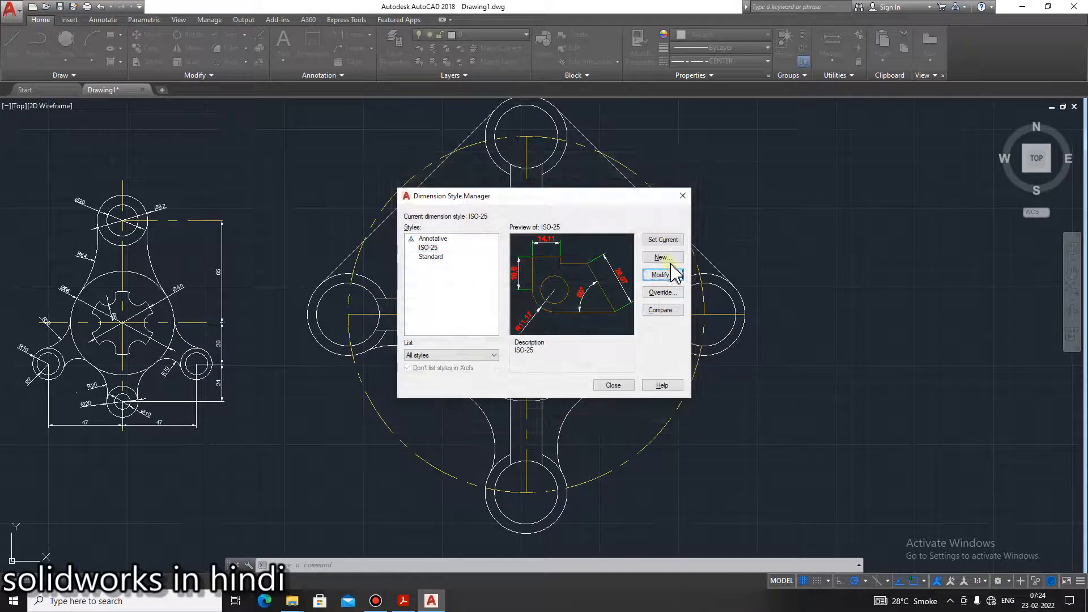
left_click(678, 242)
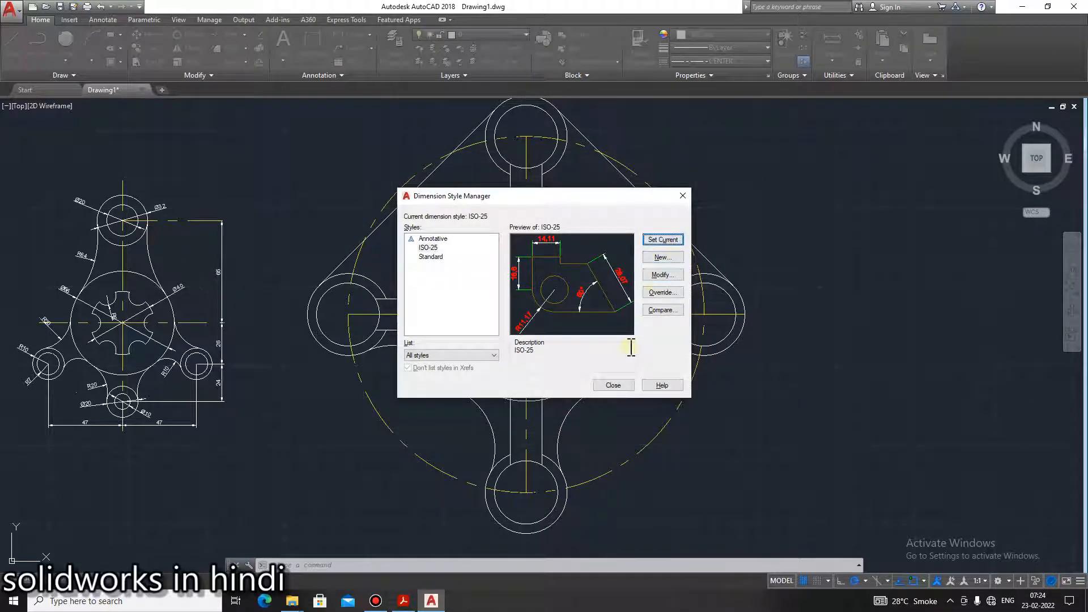
left_click(623, 383)
Modify the ISO-25 dimension style so its dimension lines are Magenta
scroll(87, 394, "up", 2)
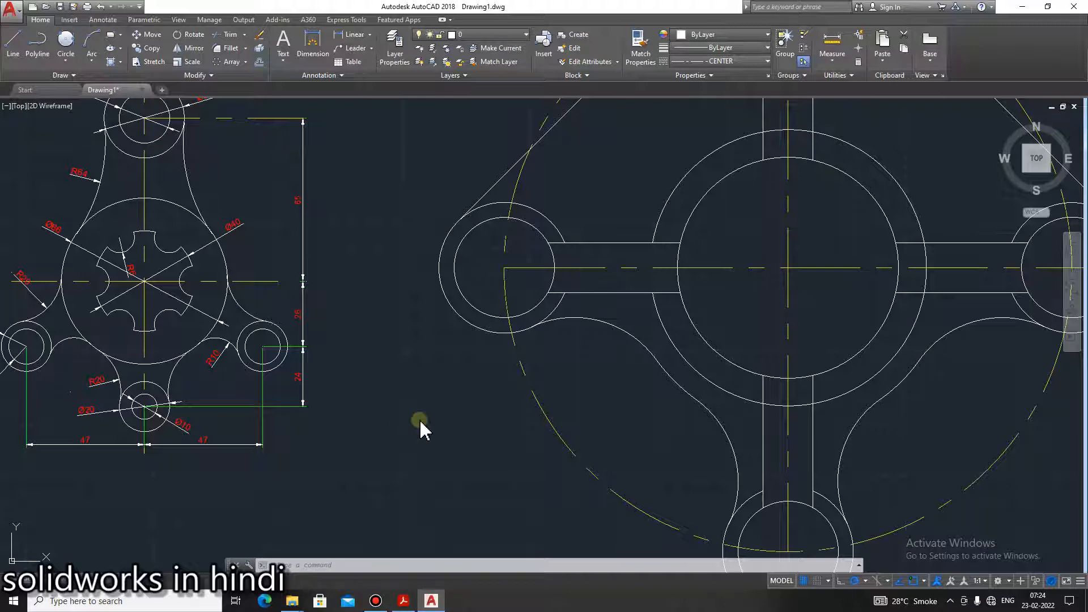
type("d")
key("Return")
left_click(646, 275)
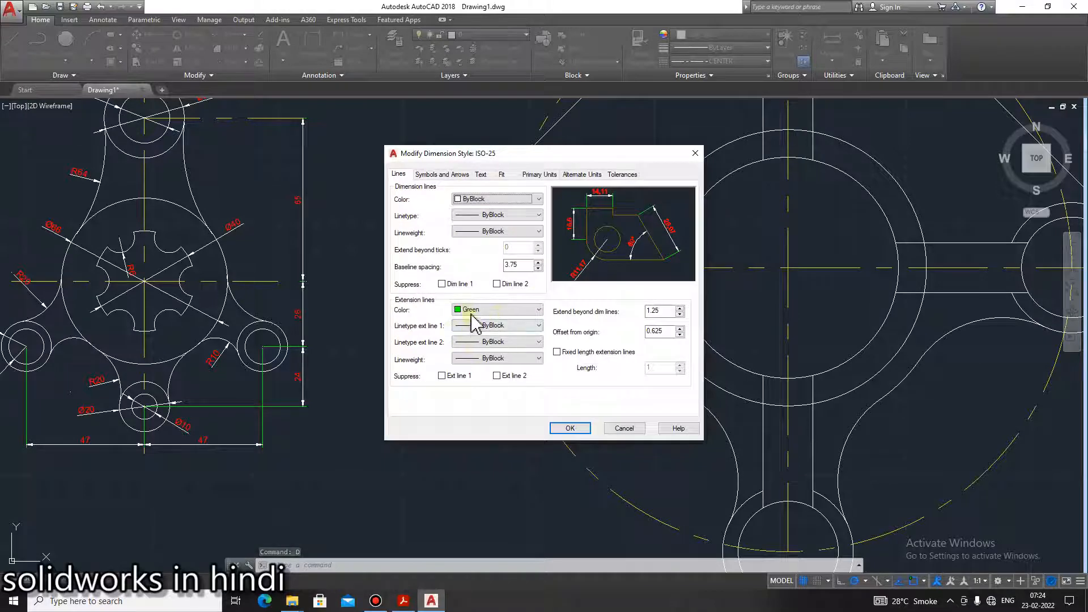
left_click(480, 202)
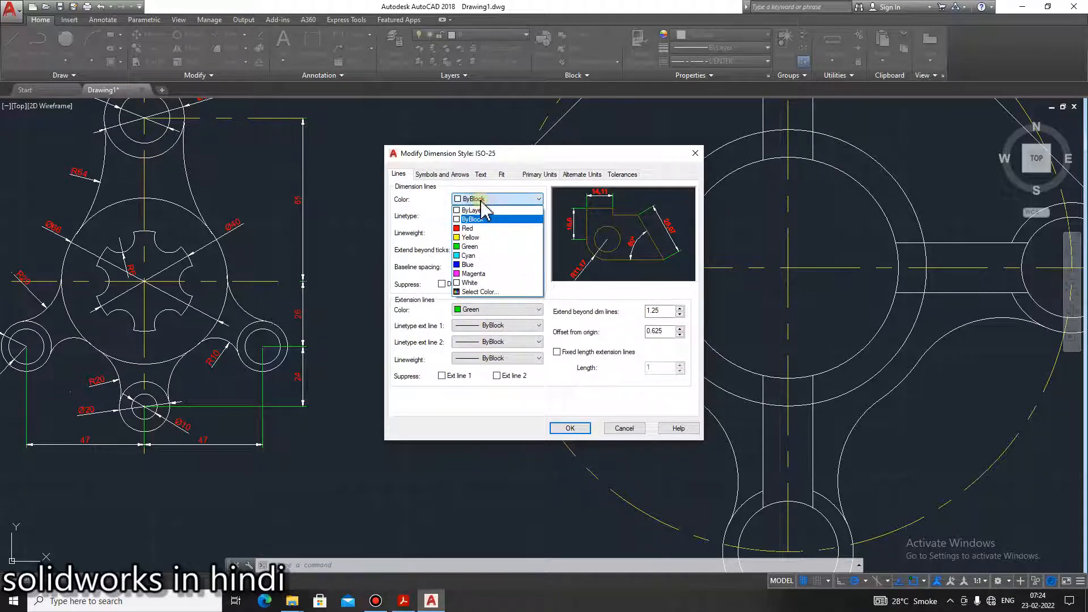
left_click(474, 273)
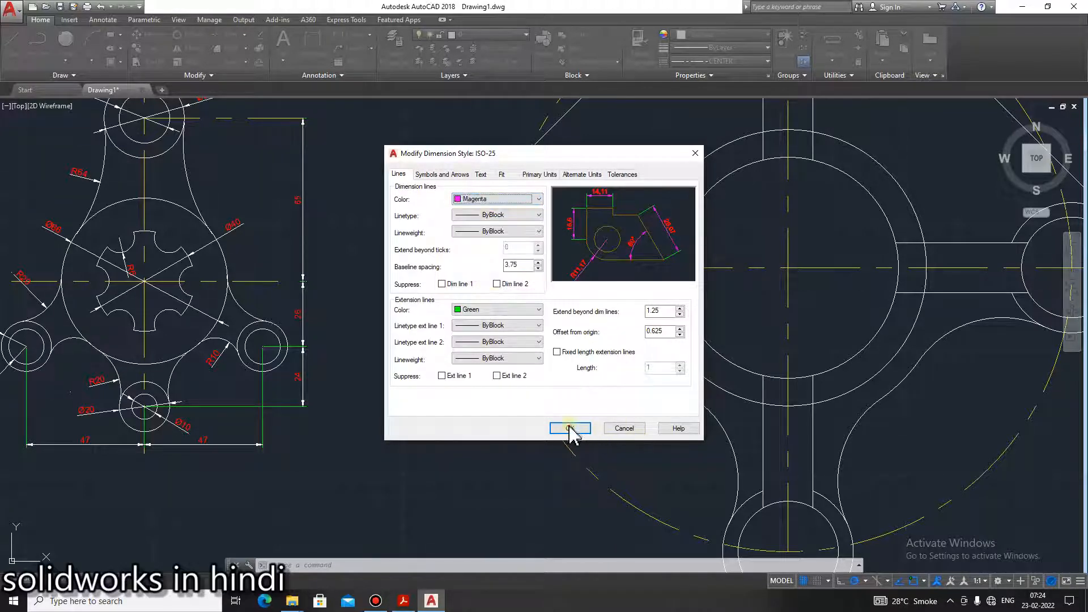
left_click(570, 428)
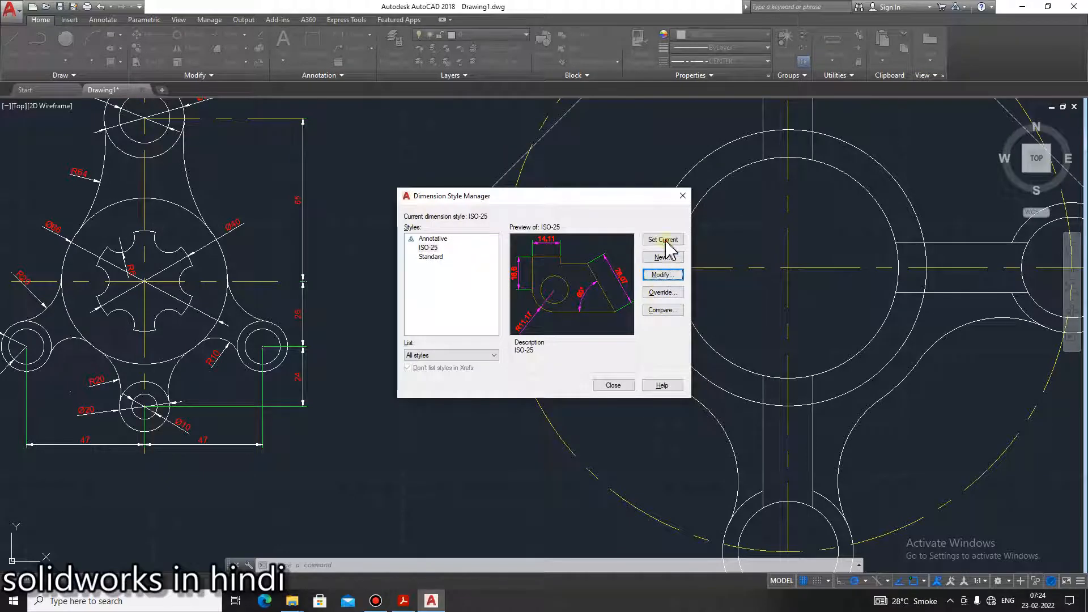
left_click(627, 387)
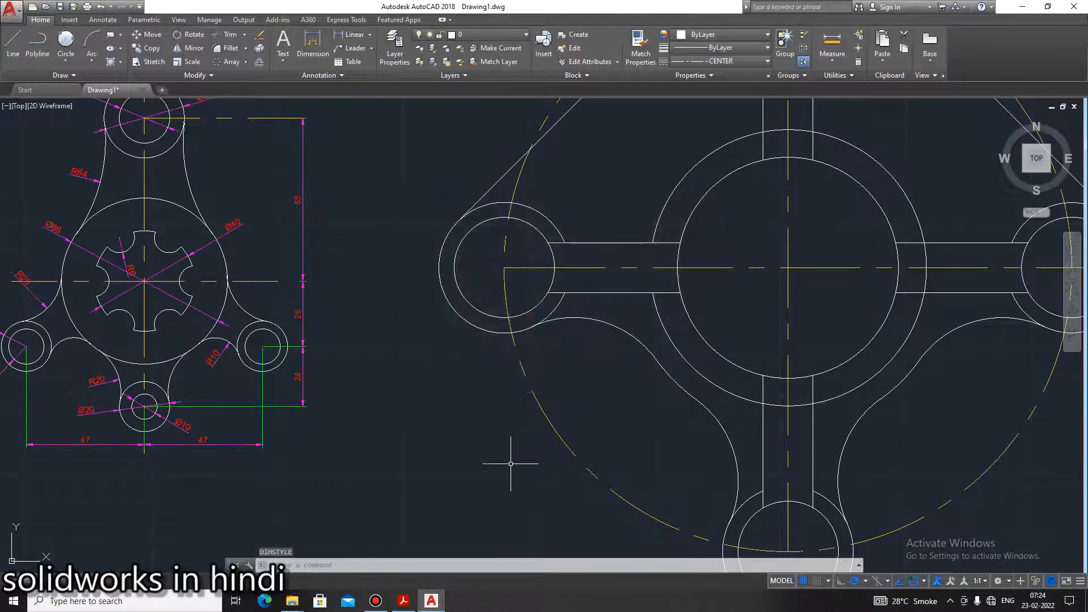
Examine the dimension colors on the small dimensioned part and the geometry of the large four-arm part
scroll(503, 465, "up", 2)
scroll(172, 356, "down", 2)
middle_click_drag(253, 328, 518, 441)
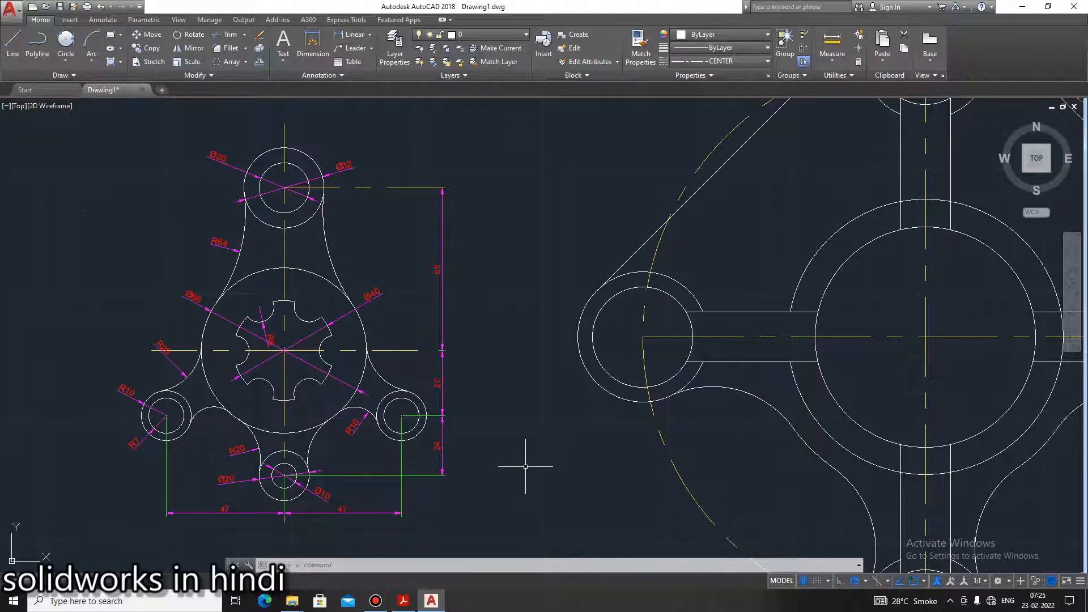
scroll(264, 367, "up", 3)
scroll(266, 358, "down", 2)
scroll(307, 323, "down", 2)
mouse_move(663, 365)
middle_mouse_down()
mouse_move(566, 369)
mouse_move(553, 359)
middle_mouse_up()
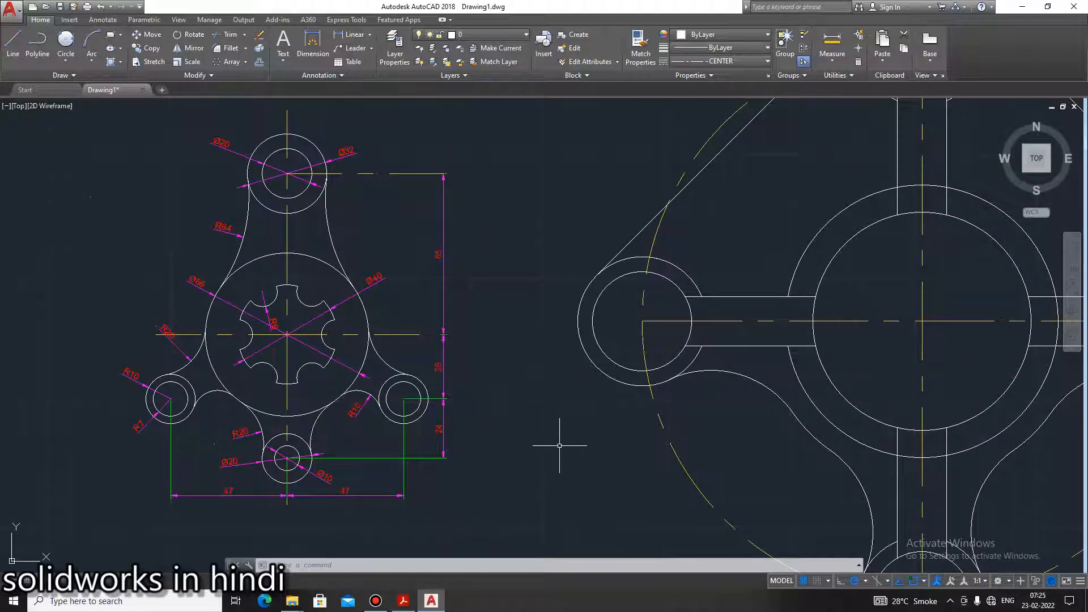
scroll(610, 449, "down", 2)
mouse_move(856, 420)
middle_mouse_down()
mouse_move(711, 373)
mouse_move(612, 373)
middle_mouse_up()
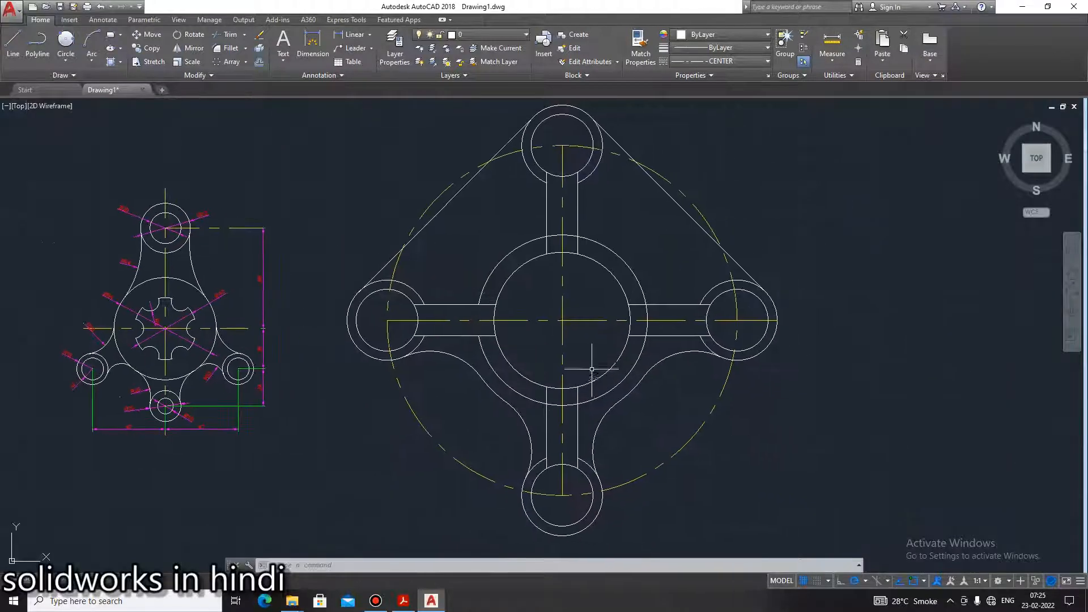
Check the reference PDF in Acrobat Reader and dimension the diameter of the four-arm part's dashed centre-line circle
left_click(413, 603)
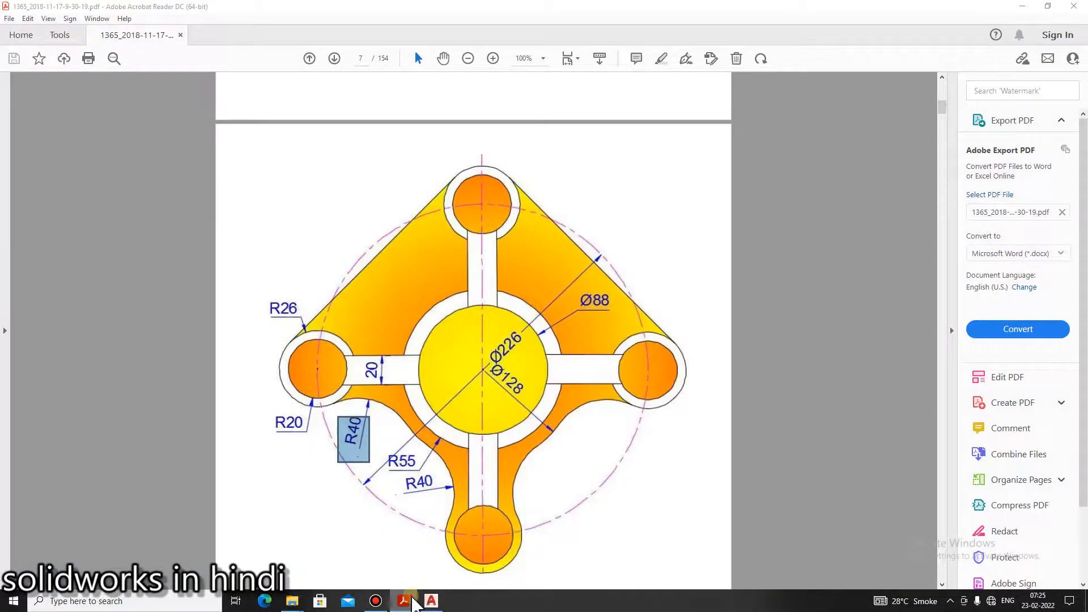
left_click(414, 603)
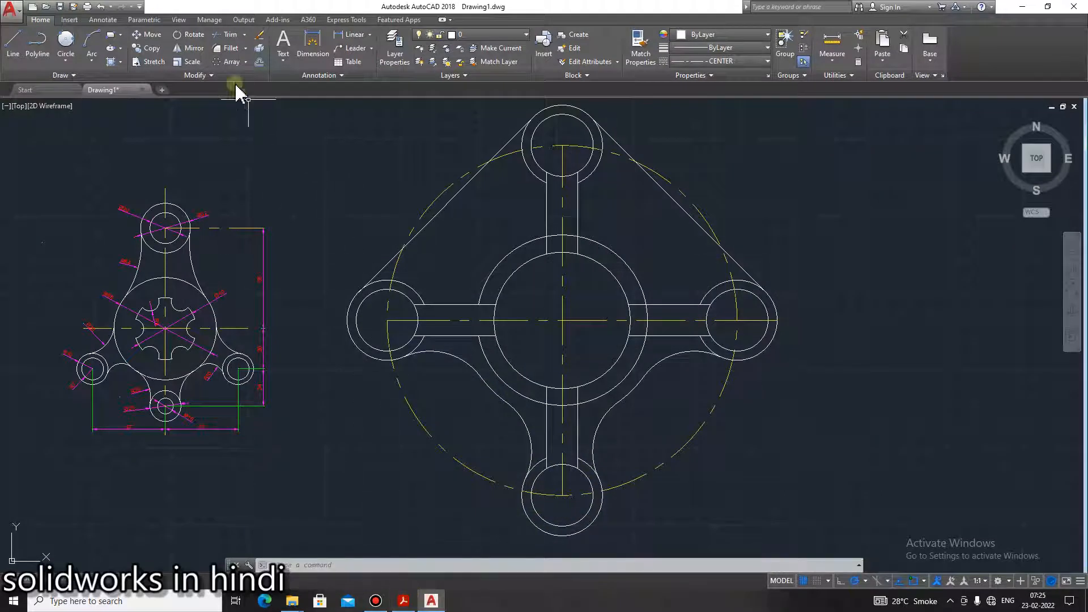
left_click(369, 35)
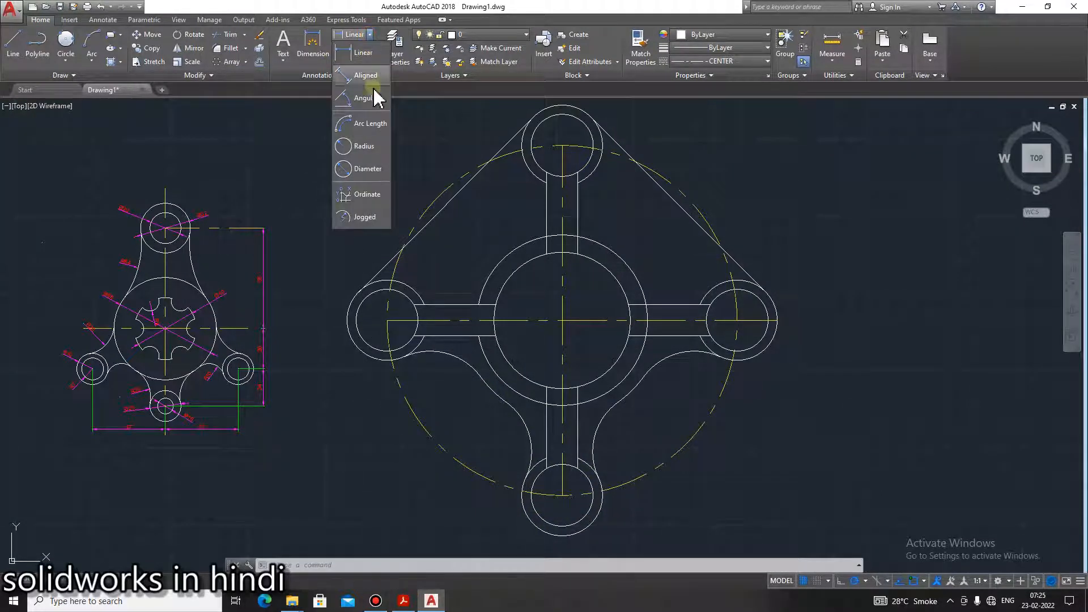
left_click(366, 169)
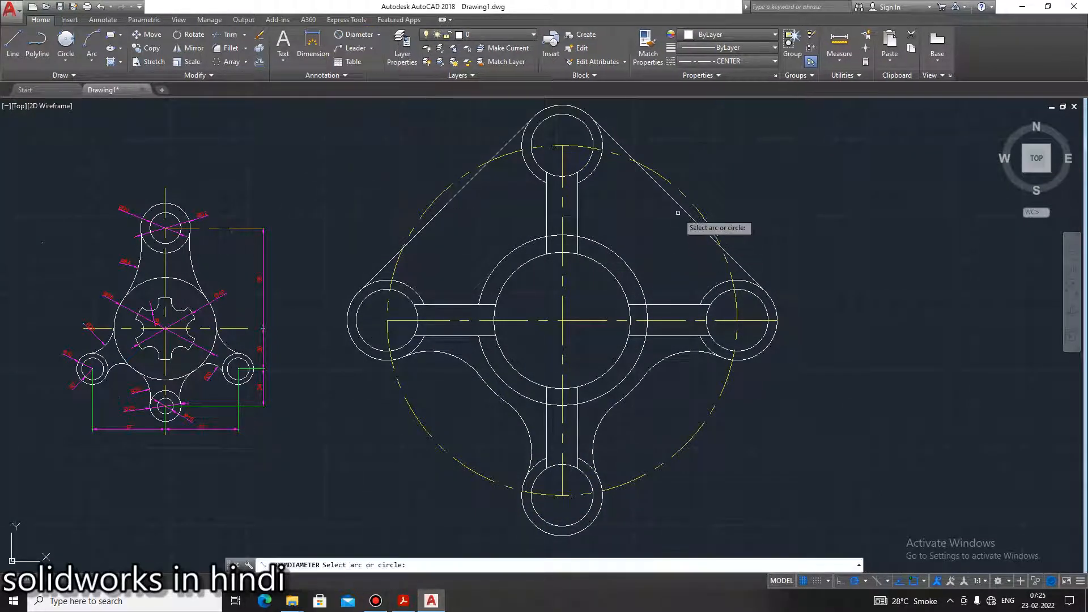
left_click(689, 184)
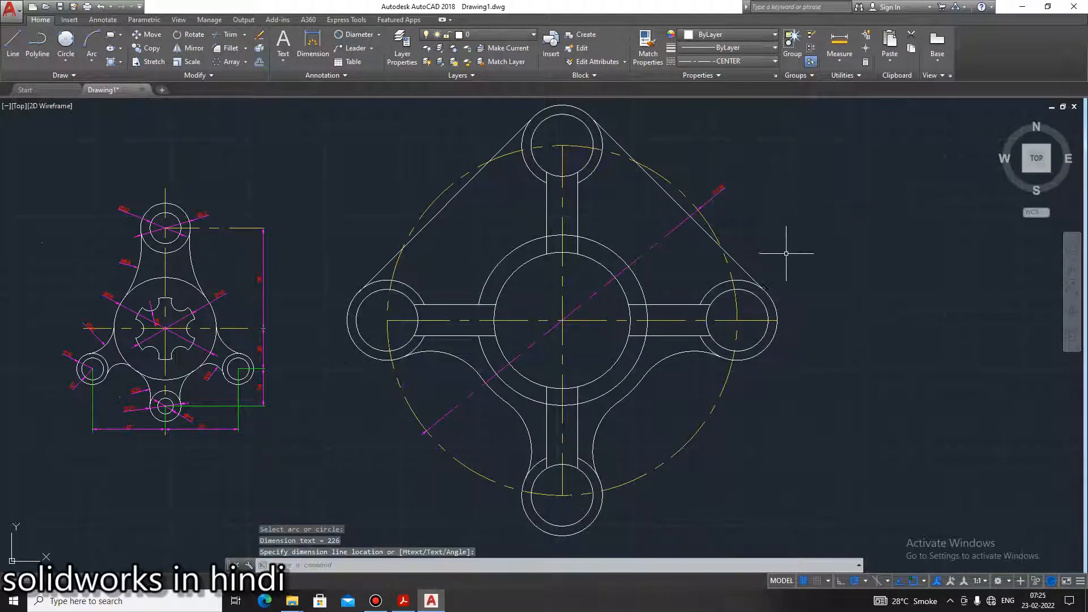
key("Escape")
key("Escape")
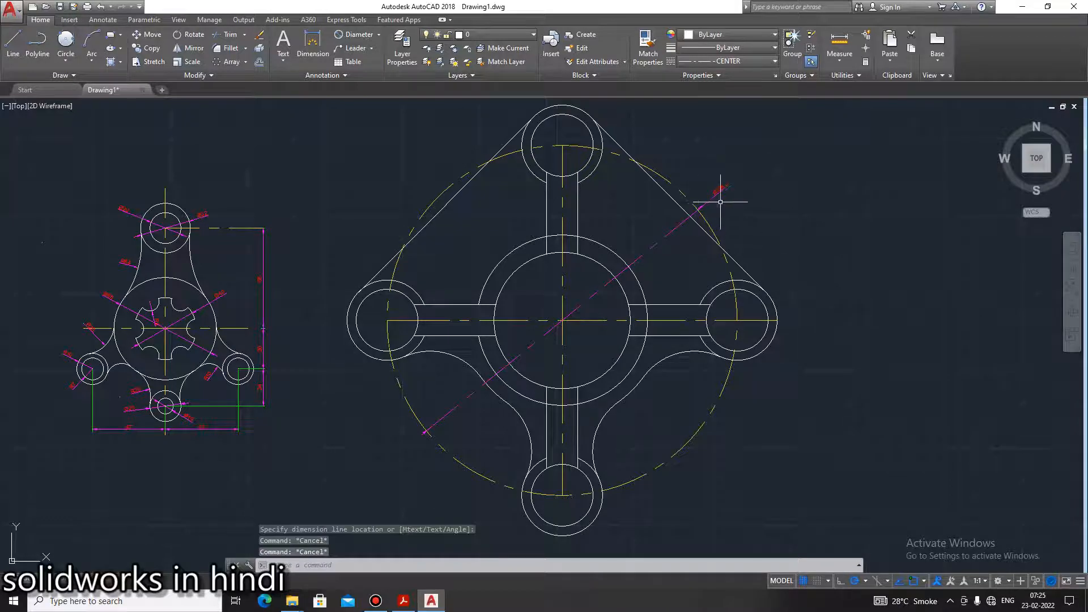
Set the ISO-25 dimension style's text height to 5
type("d")
key("Return")
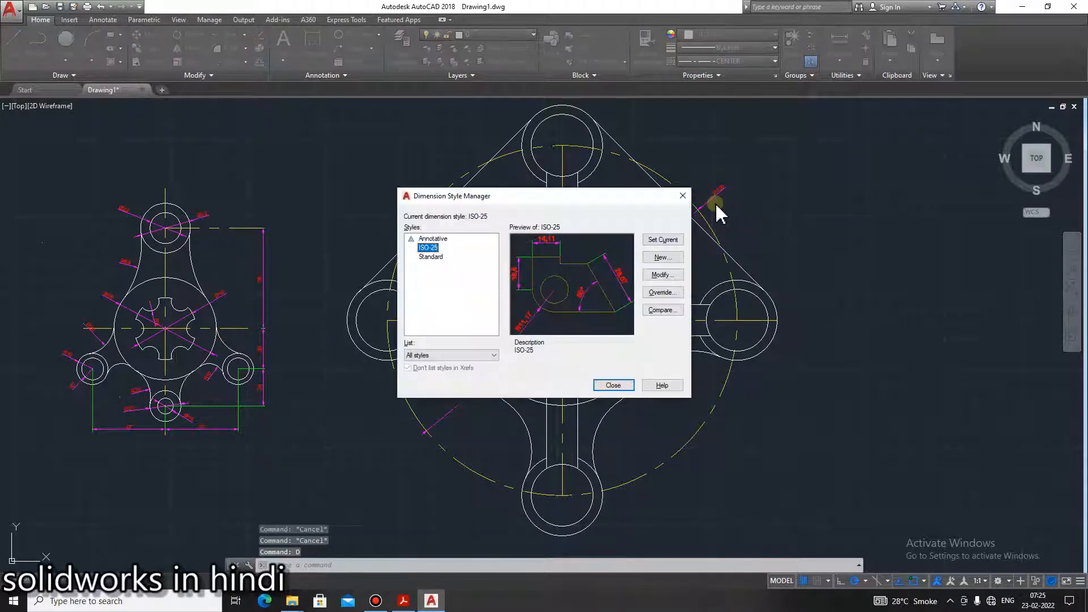
left_click(657, 276)
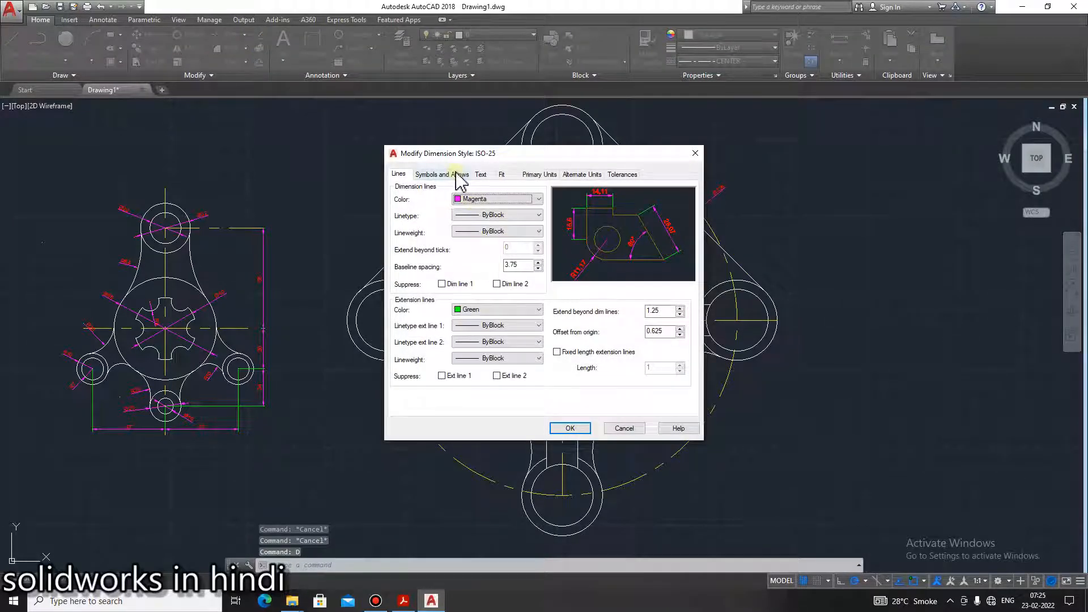
left_click(481, 175)
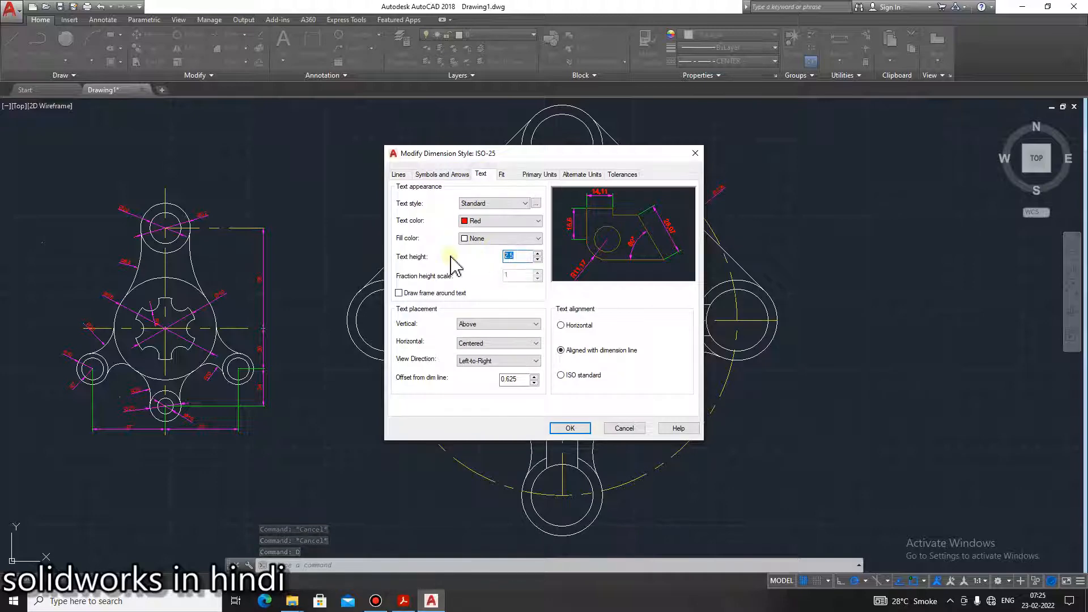
type("5")
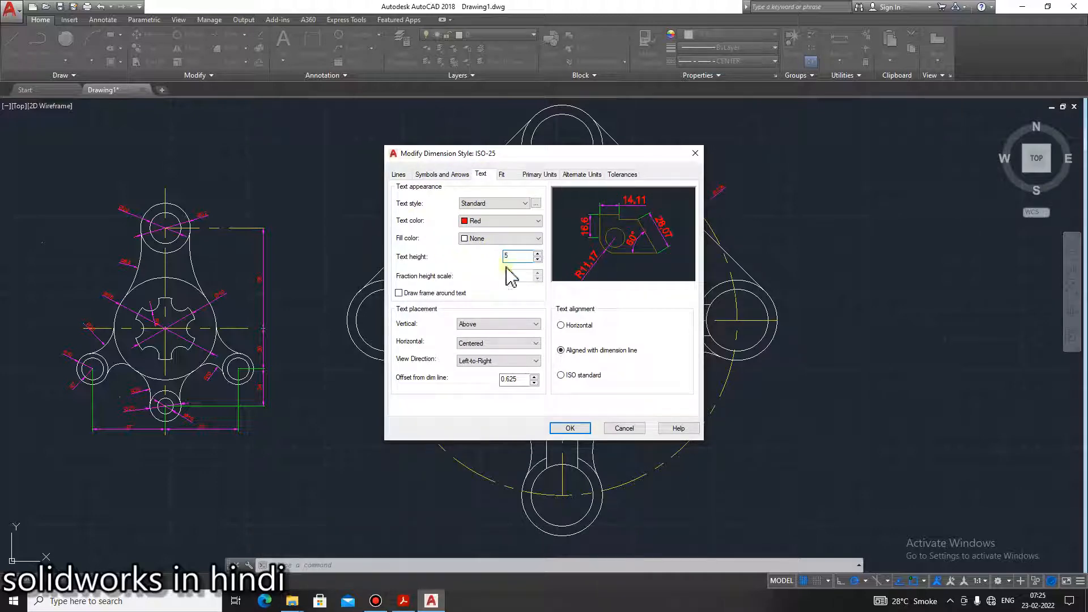
left_click(569, 428)
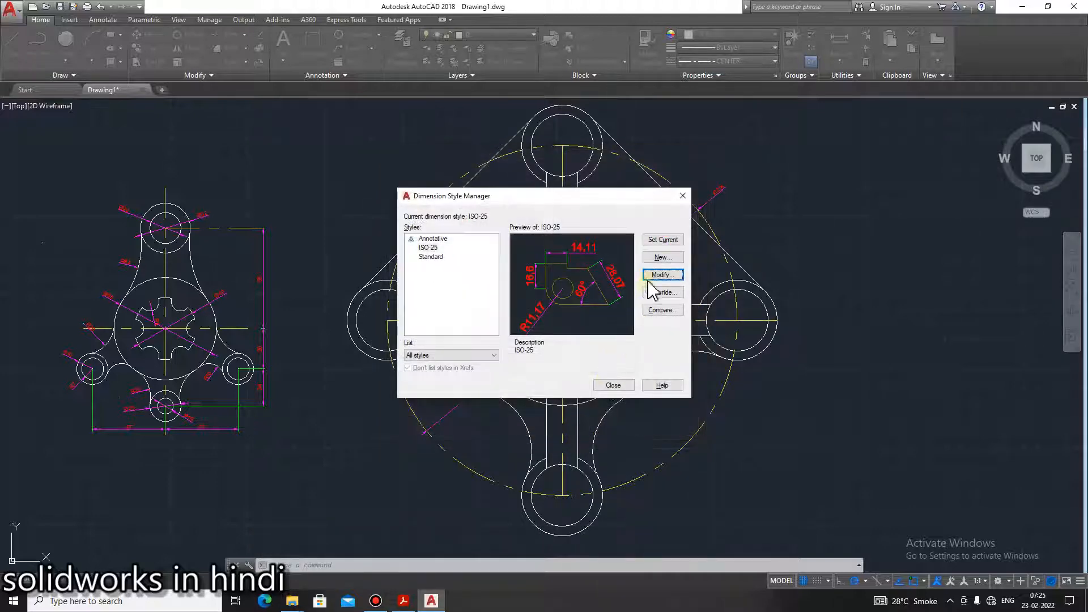
left_click(612, 388)
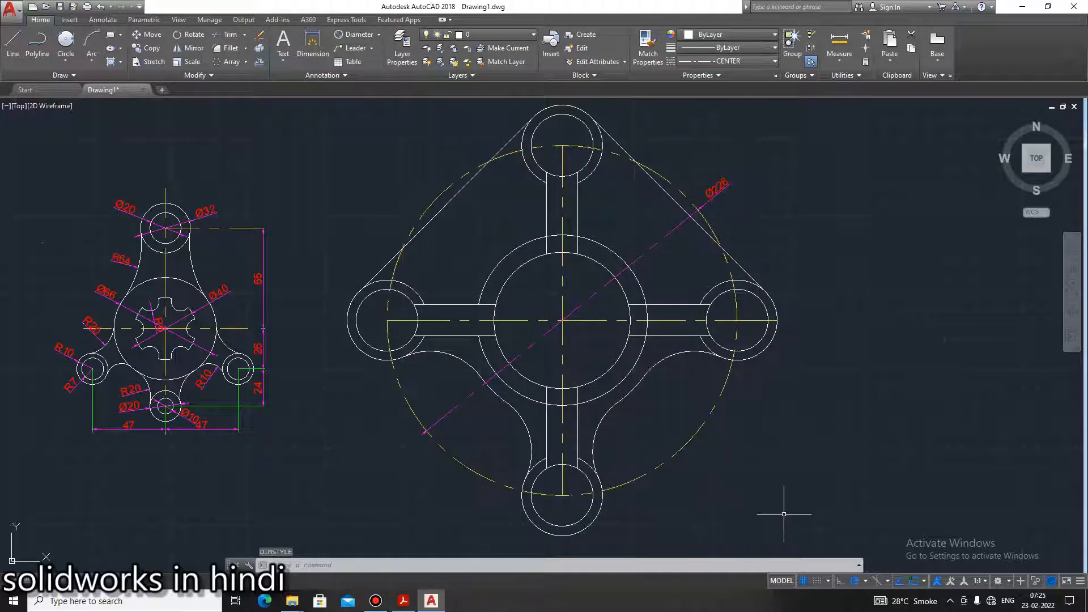
Switch to the reference PDF in Acrobat Reader, review the four-arm part's dimensions and return to AutoCAD
mouse_move(404, 602)
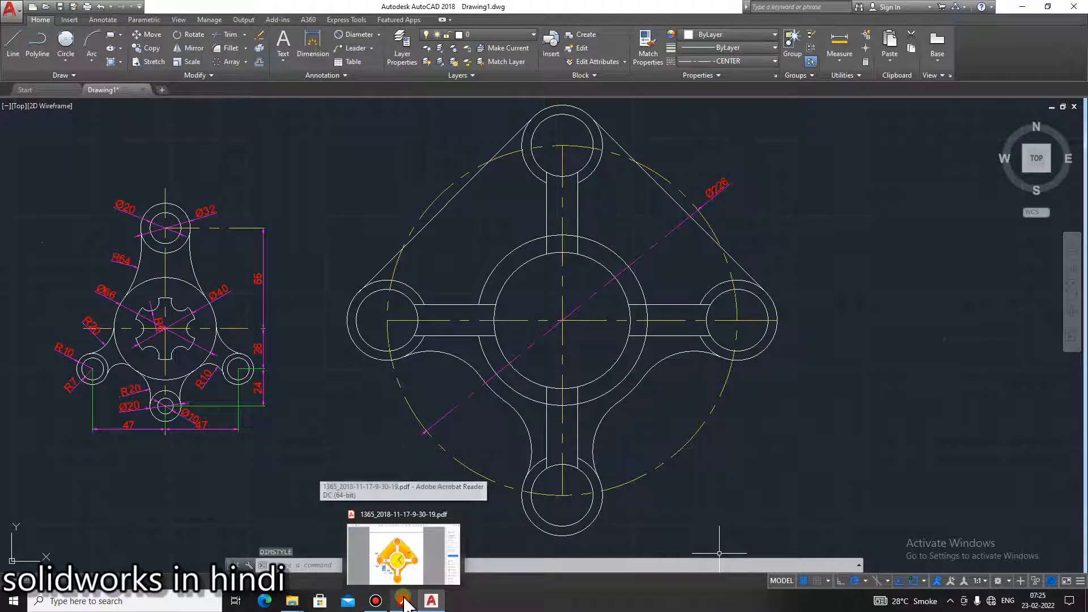
left_click(404, 602)
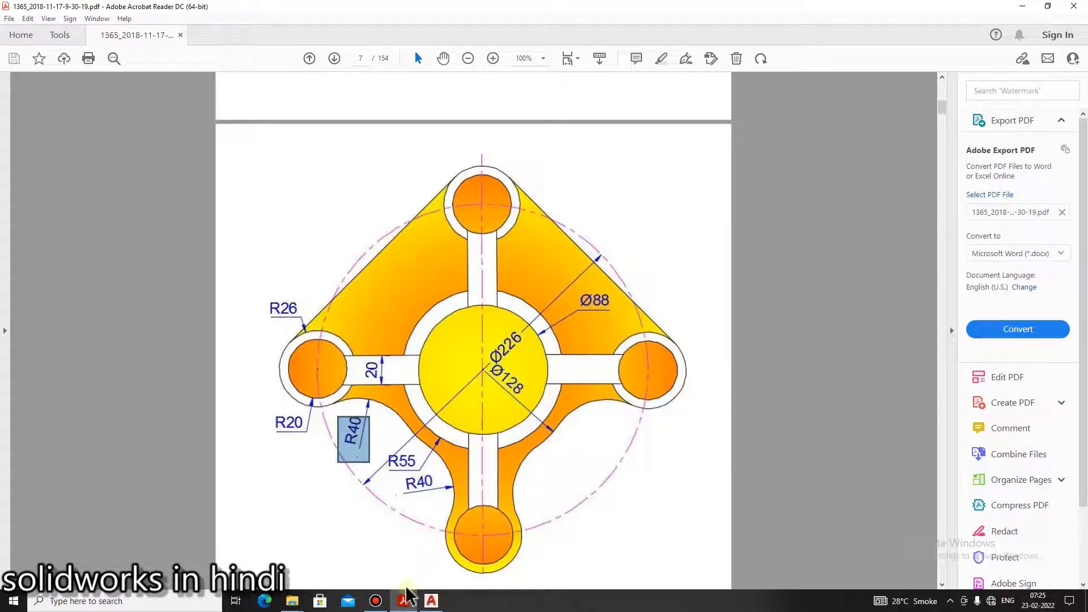
left_click(406, 600)
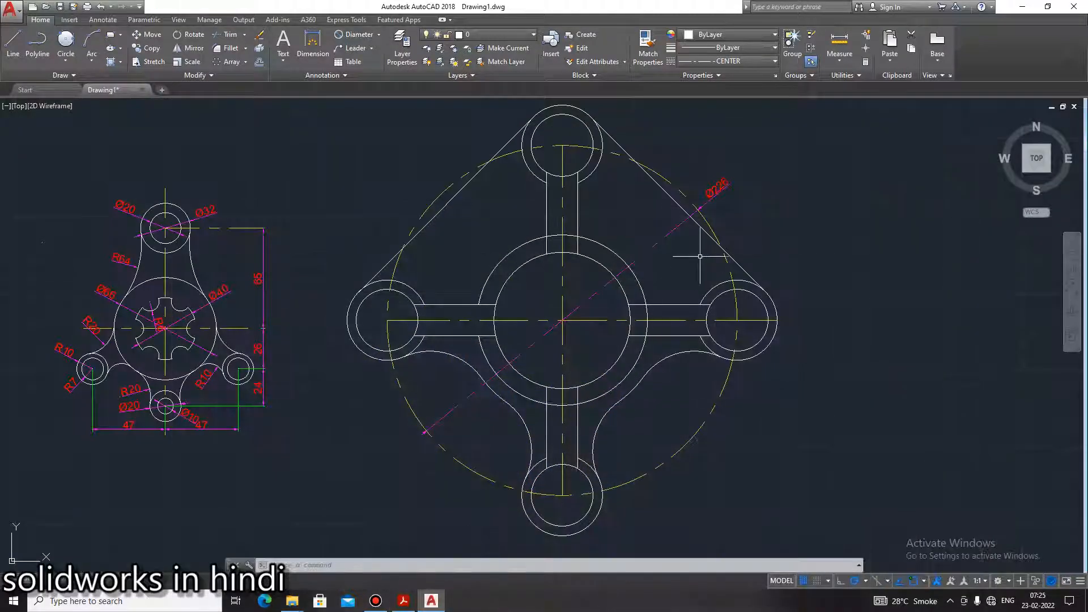
type("d")
key("Return")
left_click(682, 196)
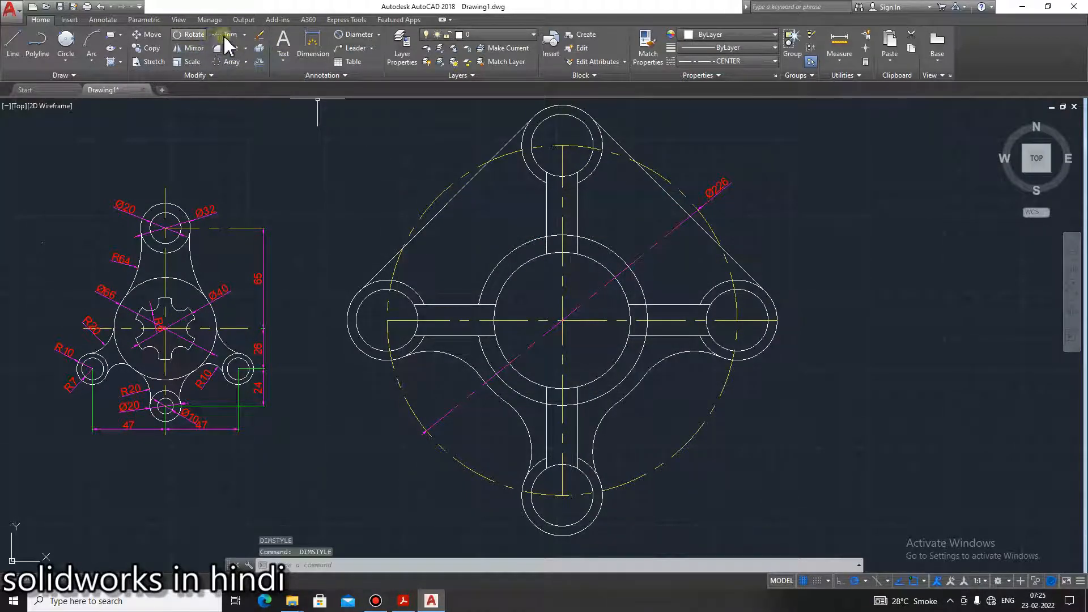
Add a diameter dimension to the central hub's outer circle on the four-arm part
left_click(355, 35)
left_click(719, 306)
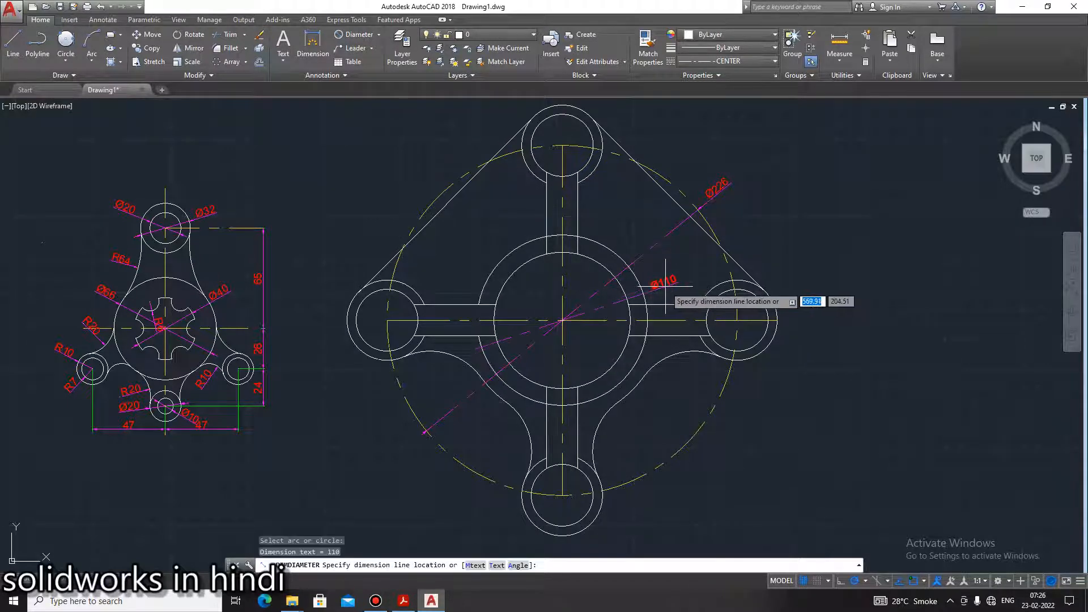
left_click(657, 287)
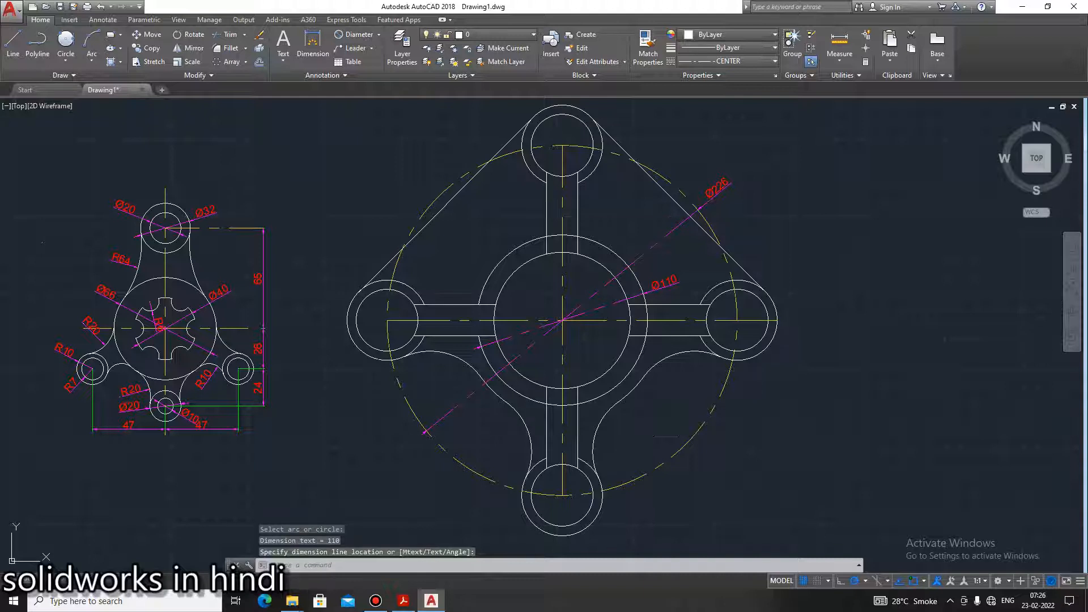
Trim the hub's outer circle where the four arms cross it, undoing the unwanted cuts in the inner circle
left_click(230, 36)
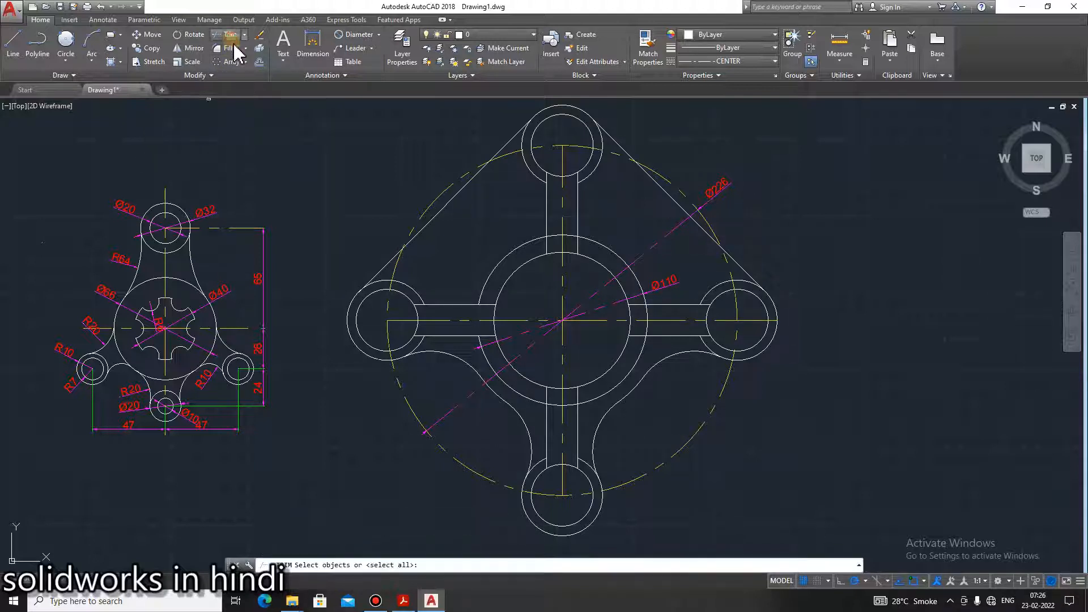
key("Return")
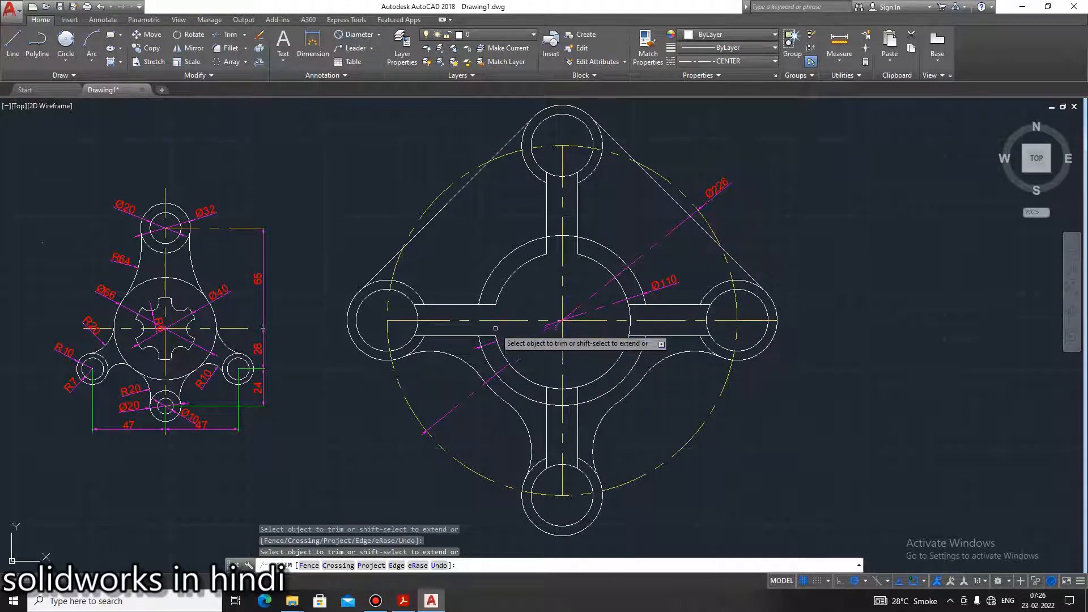
key("ctrl+z")
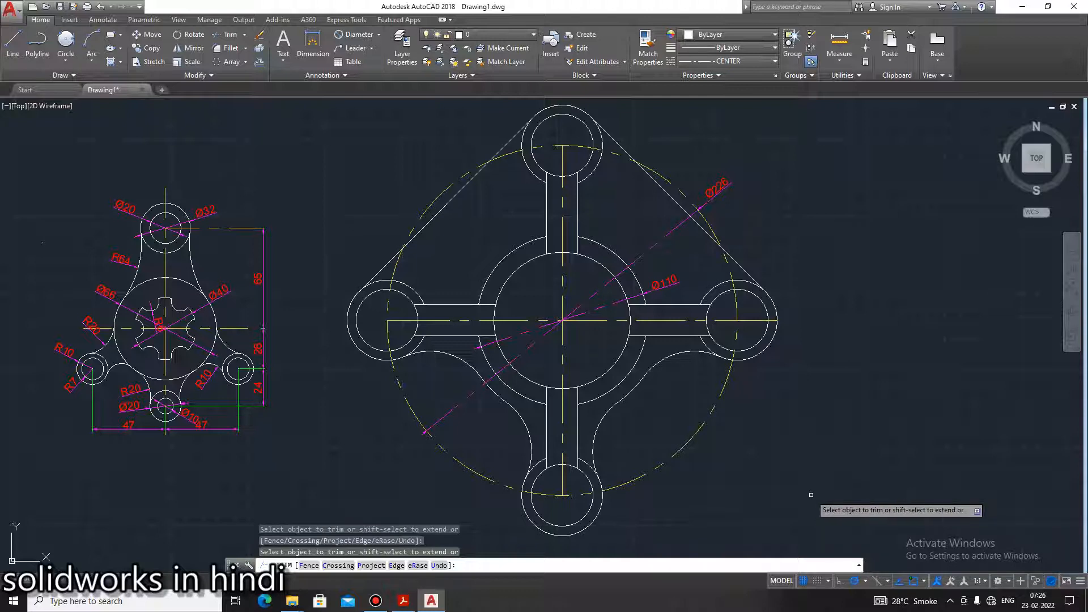
key("Escape")
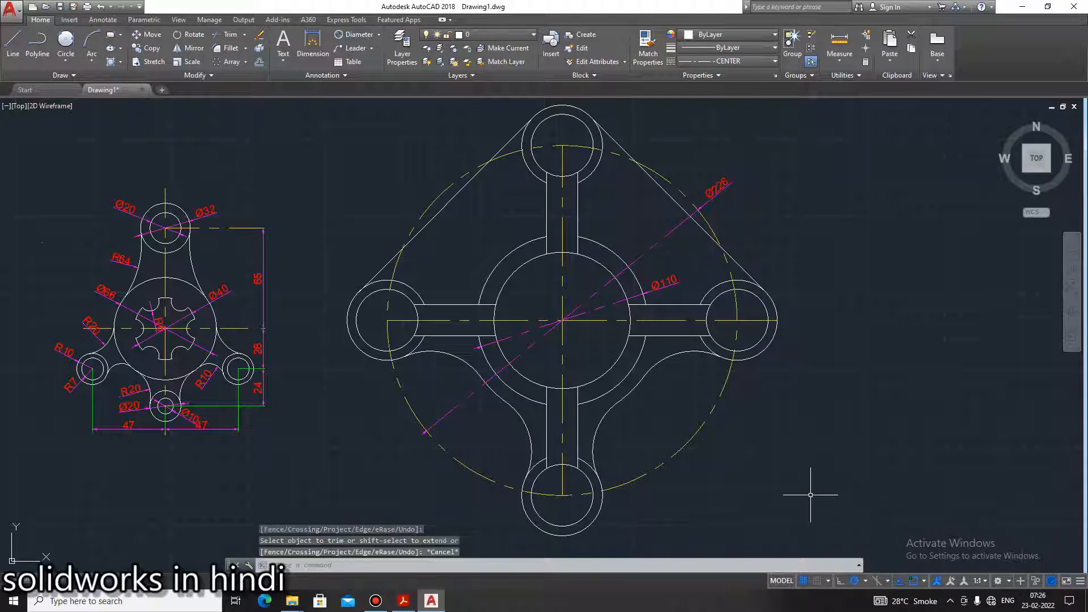
Delete the Ø110 diameter dimension from the hub's outer circle
left_click(672, 282)
key("Delete")
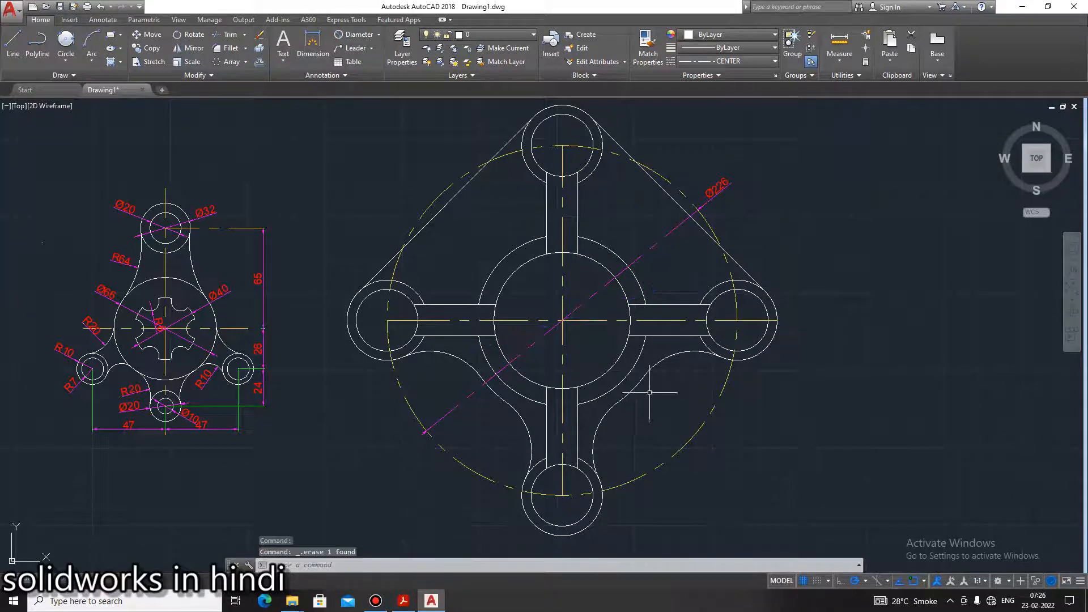
Add a diameter dimension to the inner circle of the four-arm part's central hub
left_click(356, 35)
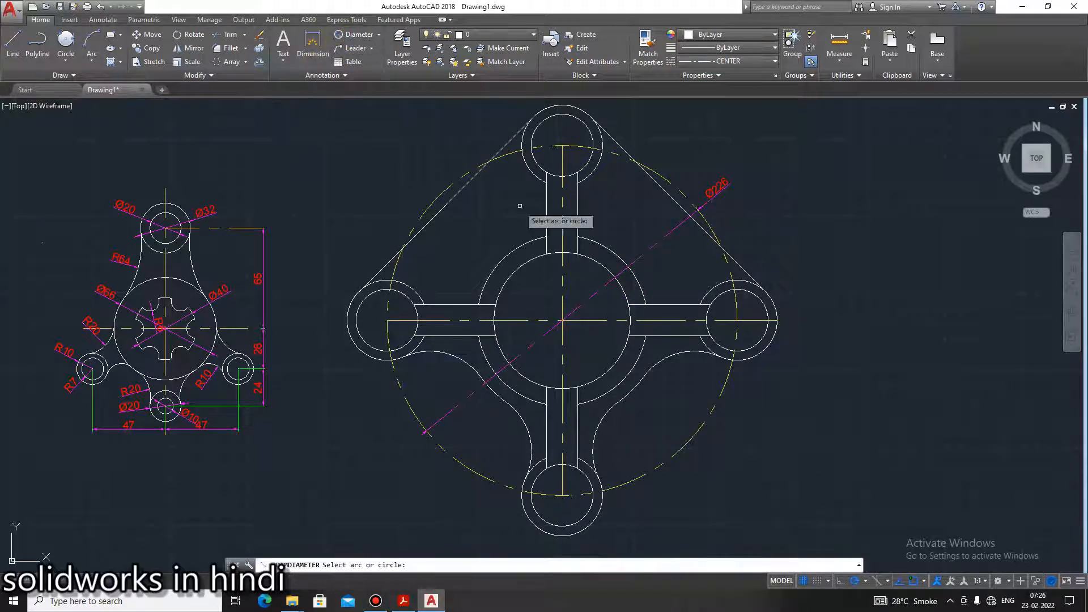
left_click(628, 309)
left_click(649, 290)
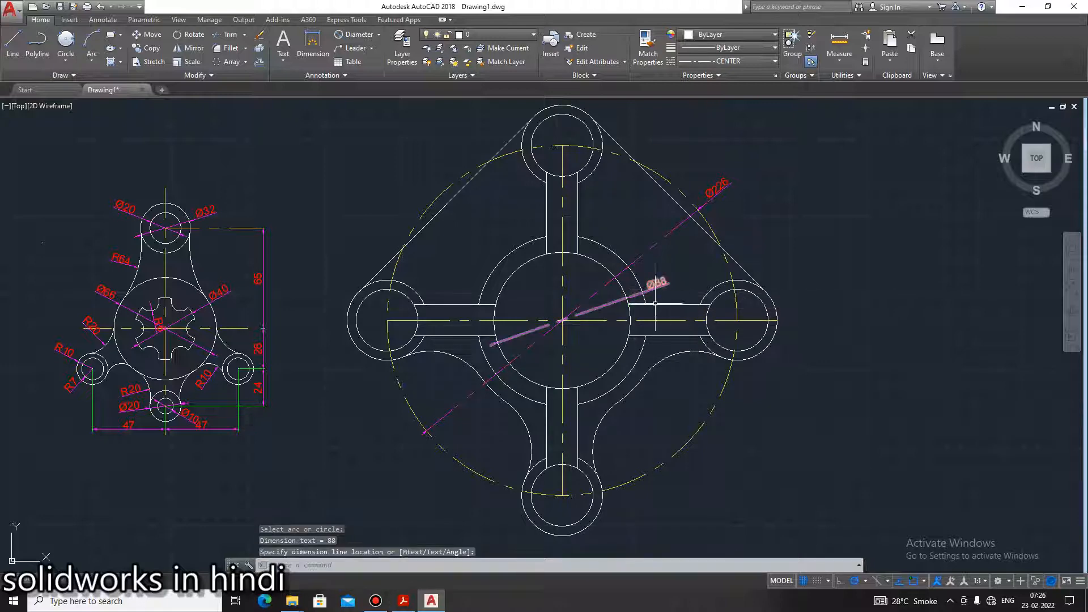
Check the reference PDF in Acrobat Reader, then add a diameter dimension in AutoCAD to the outline arc between the lower and right arm fillets
left_click(403, 602)
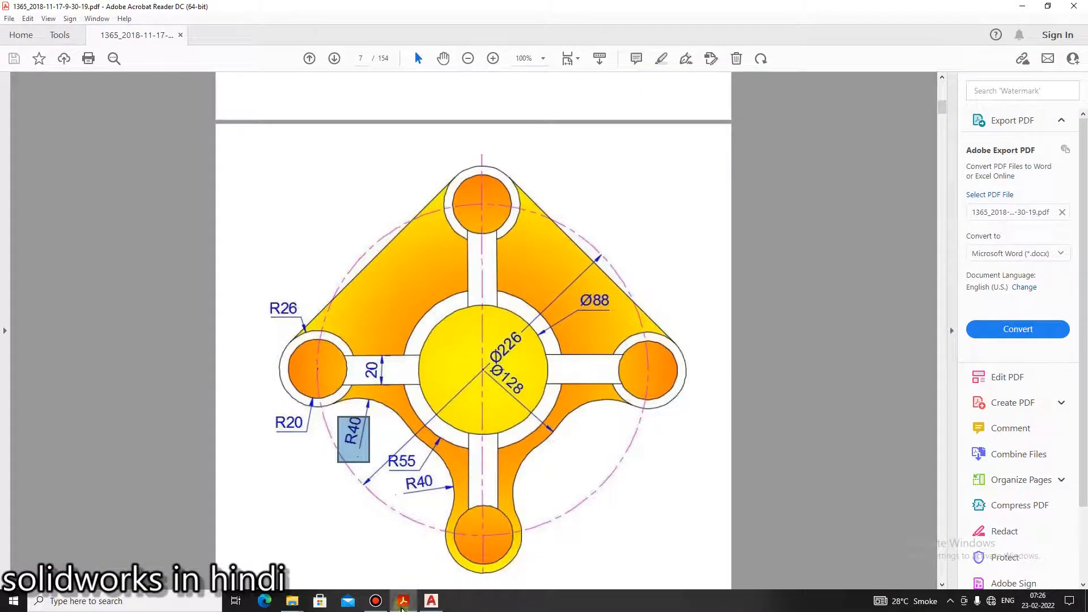
left_click(404, 603)
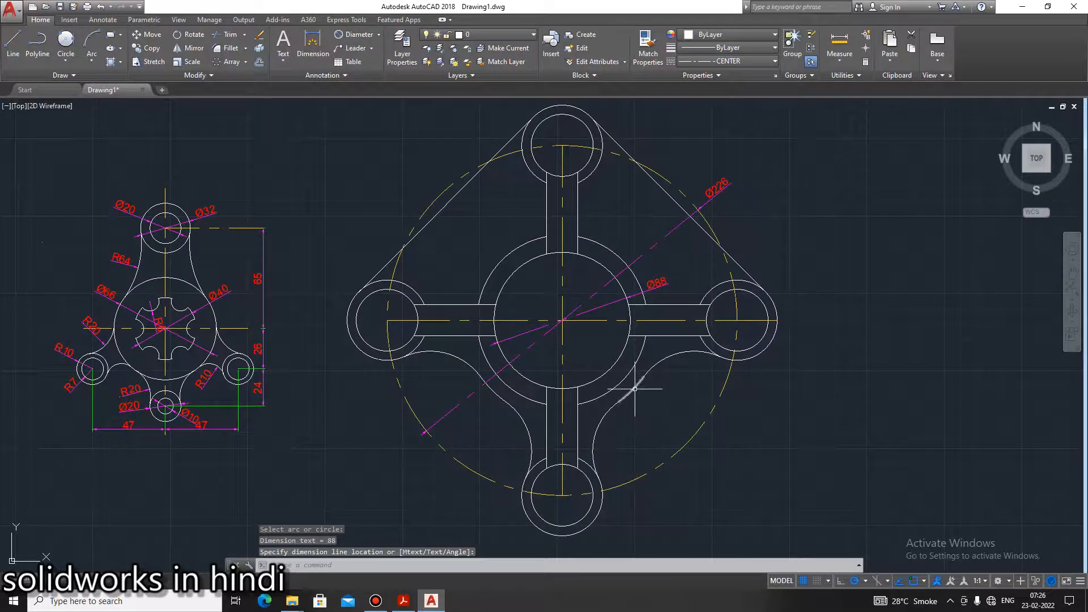
key("Return")
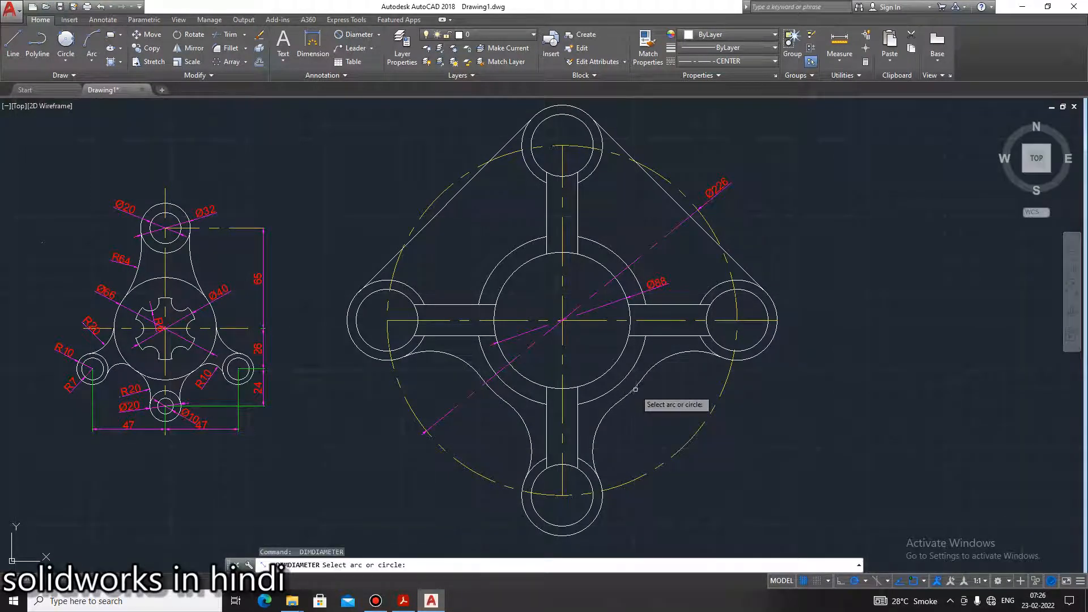
left_click(640, 401)
Check the reference PDF, then add a radius dimension in AutoCAD to the outer circle at the left arm's end
left_click(413, 603)
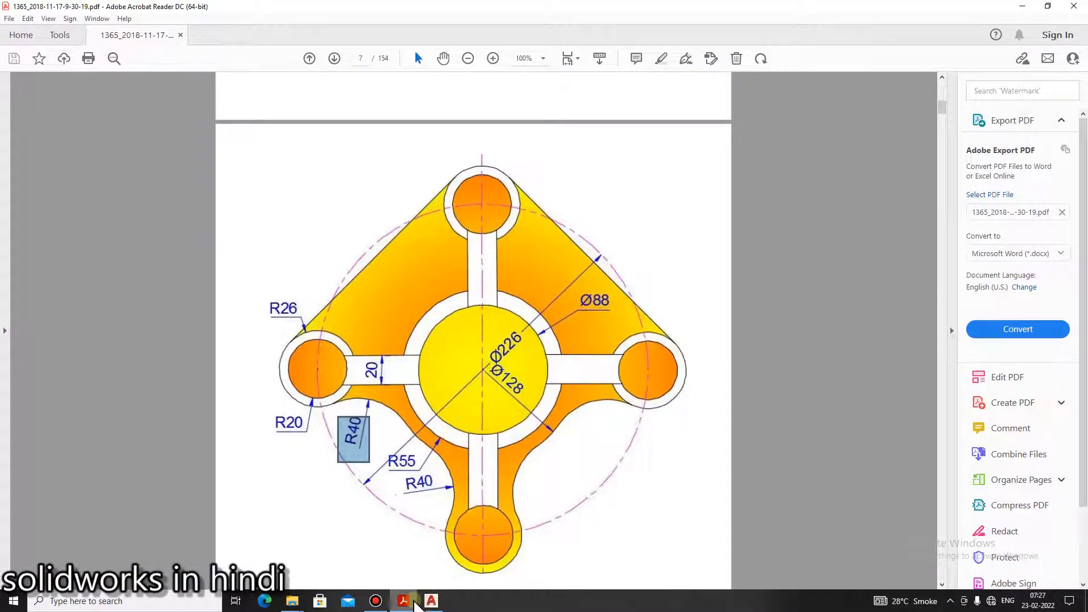
left_click(431, 601)
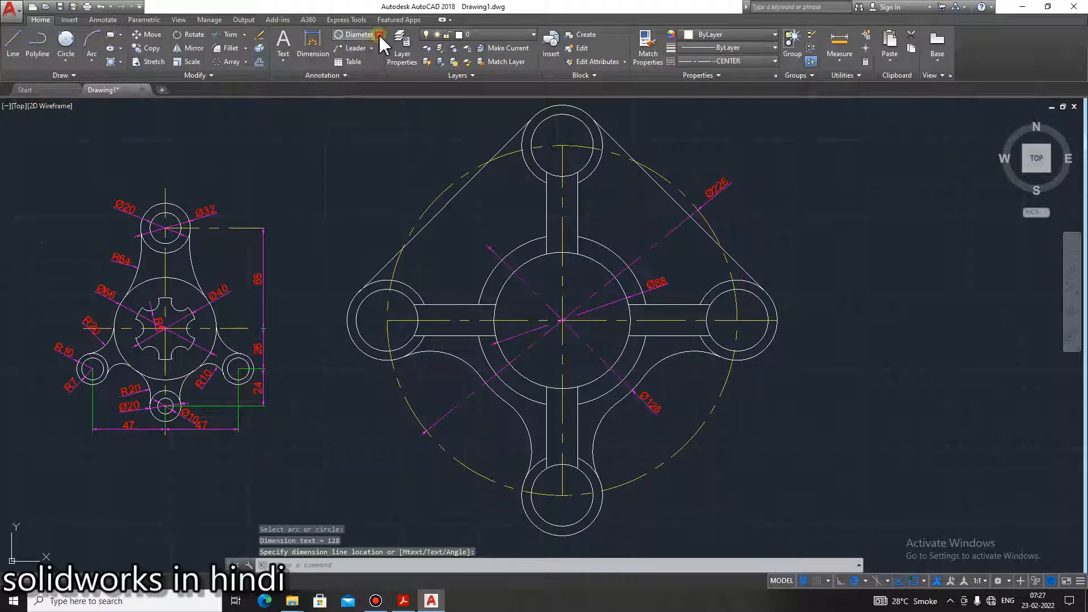
left_click(379, 35)
left_click(364, 148)
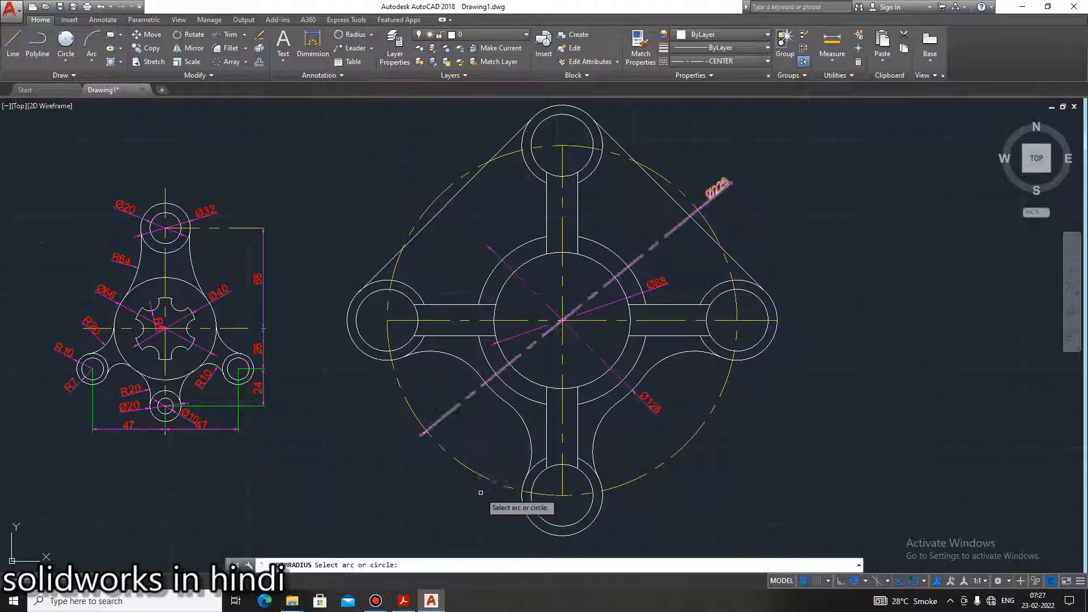
left_click(416, 601)
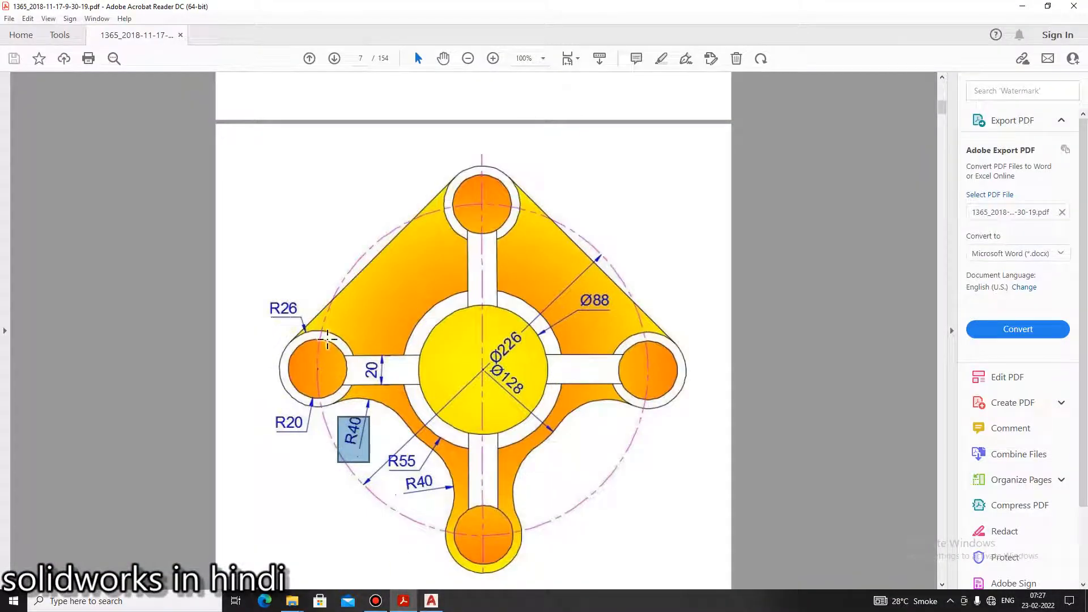
left_click(403, 593)
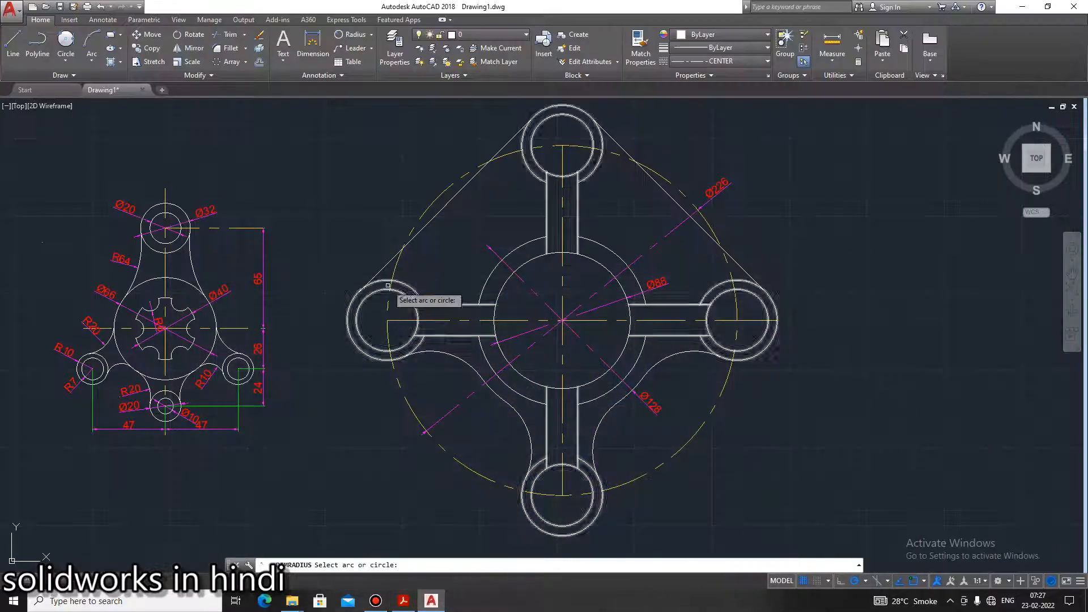
left_click(378, 281)
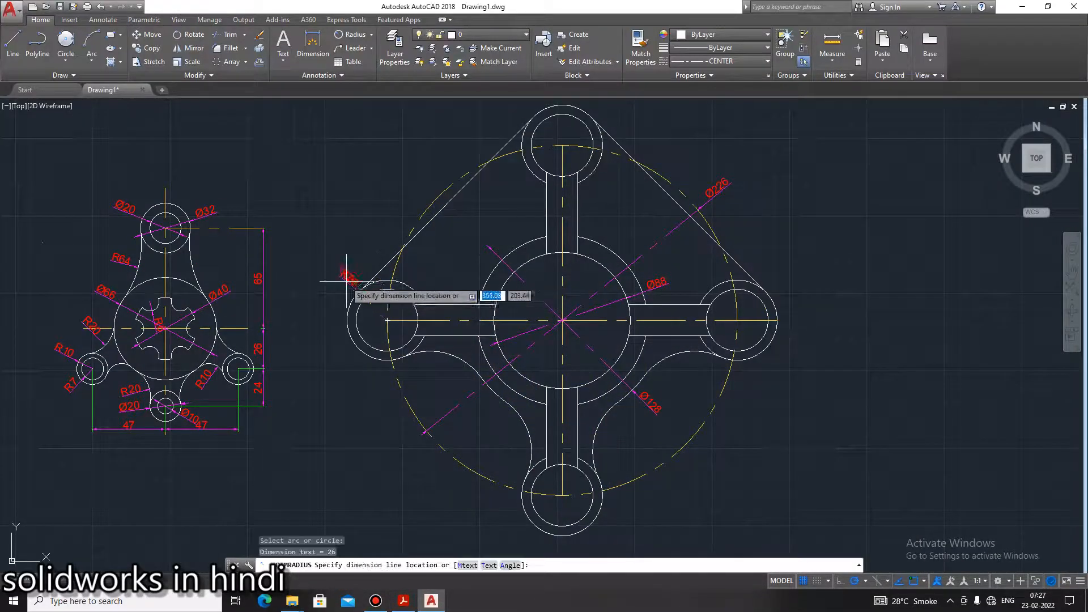
left_click(352, 337)
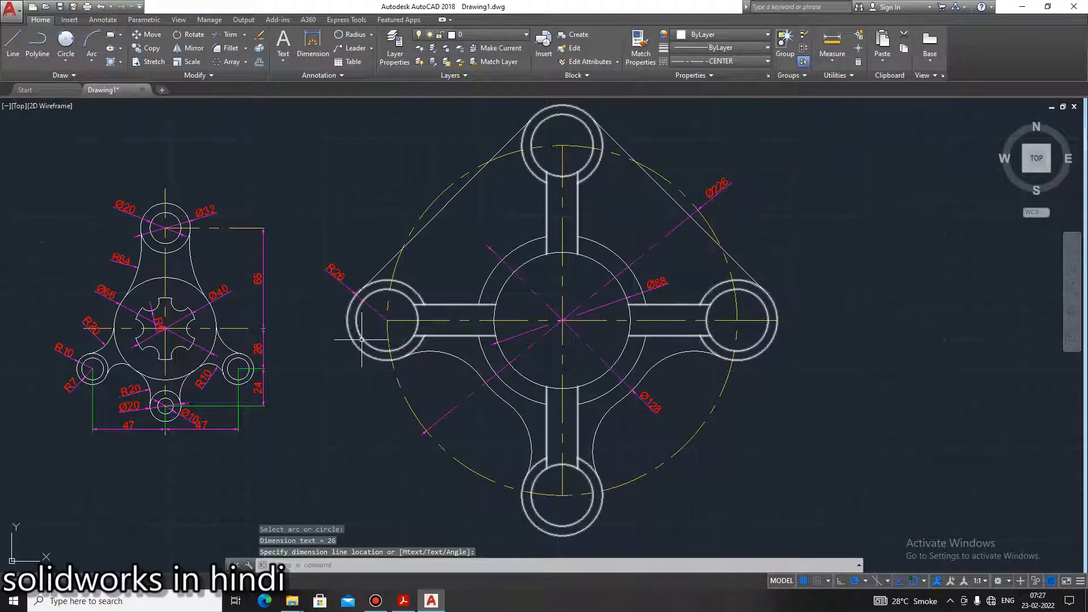
Add a radius dimension to the inner circle at the left arm's end
left_click(348, 340)
key("Escape")
key("Return")
left_click(364, 340)
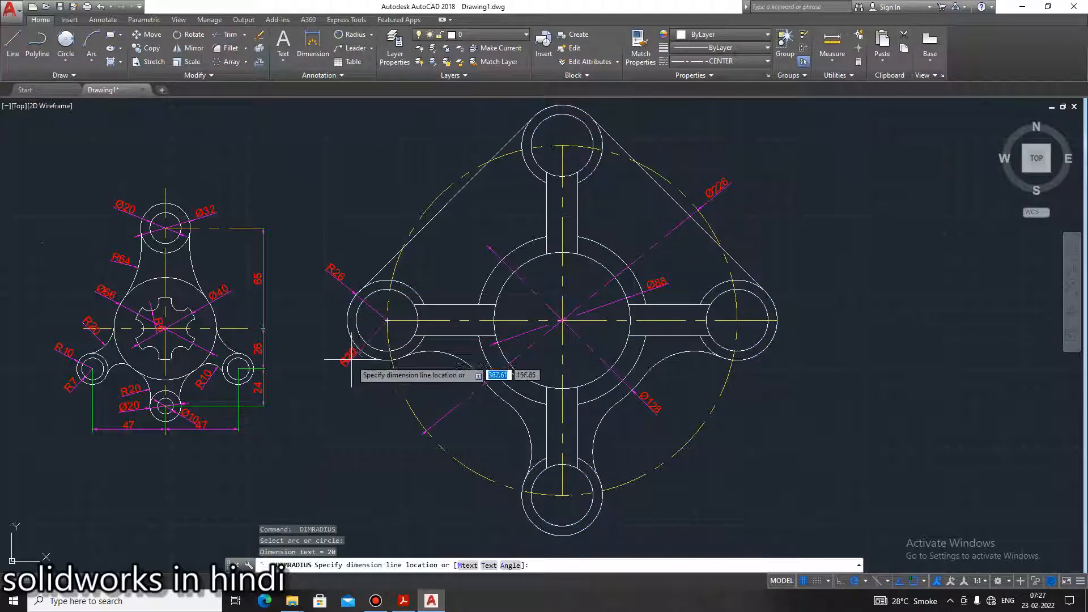
Check the reference PDF, then add a radius dimension in AutoCAD to the outline fillet just below the left arm
left_click(403, 600)
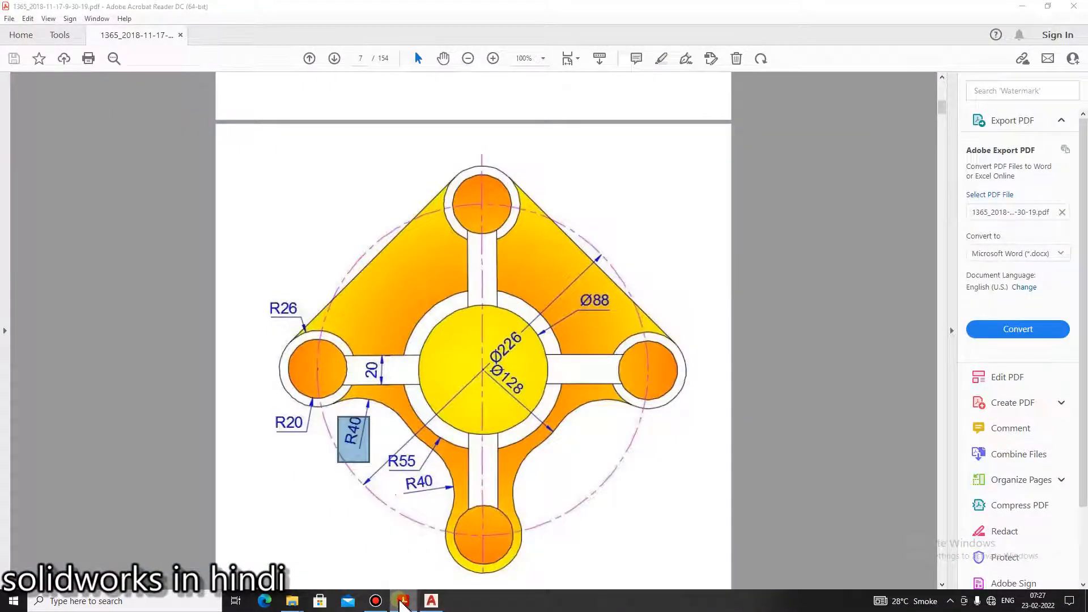
left_click(431, 601)
key("Return")
left_click(441, 352)
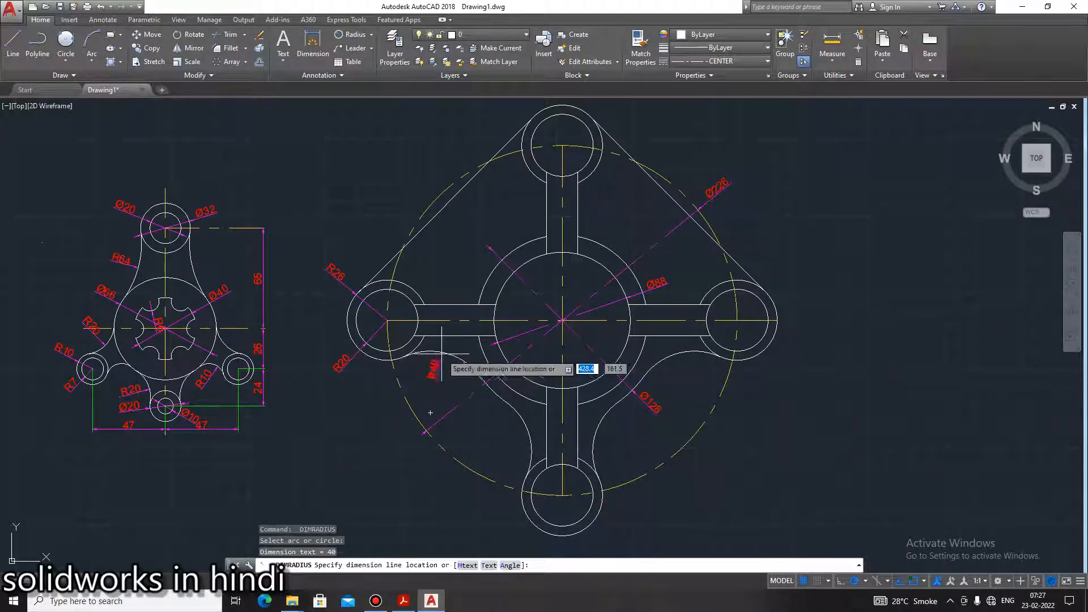
left_click(436, 371)
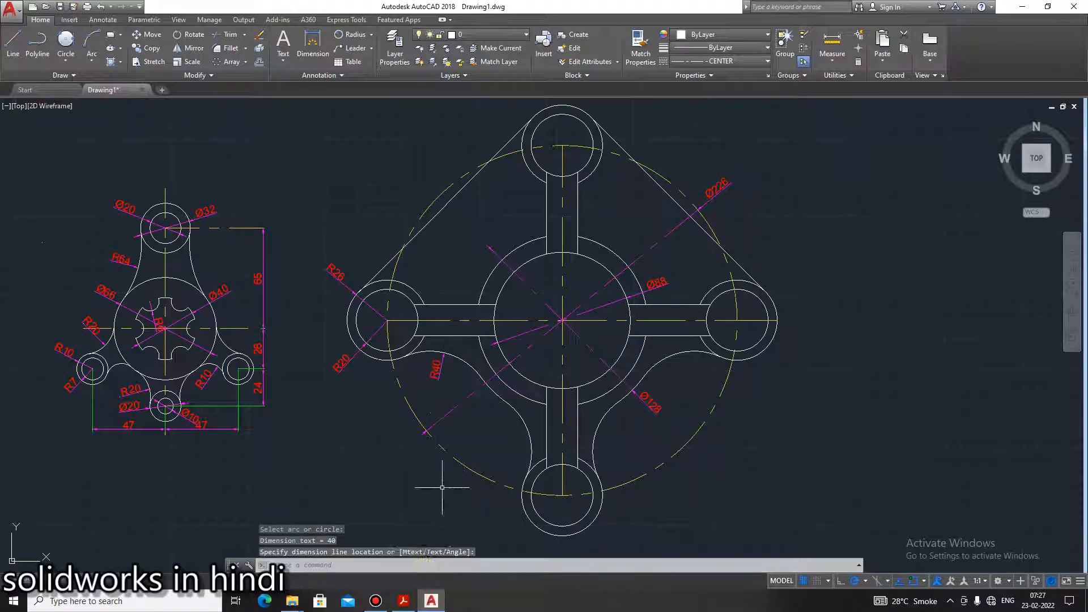
Check the reference PDF, then add a radius dimension in AutoCAD to the hub's outer arc between the left and lower arms
left_click(404, 601)
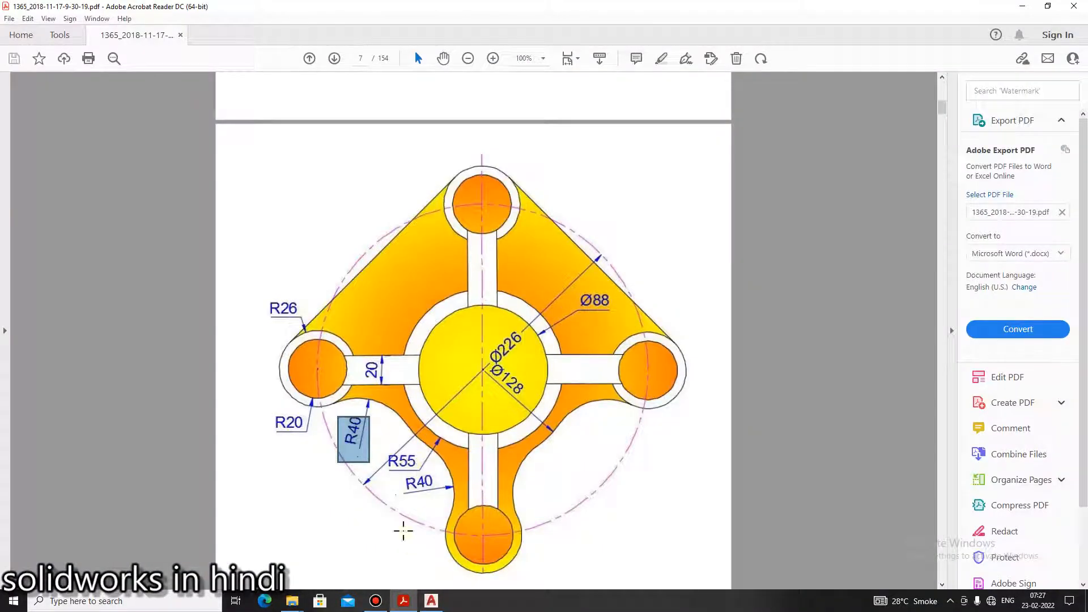
left_click(402, 602)
key("Return")
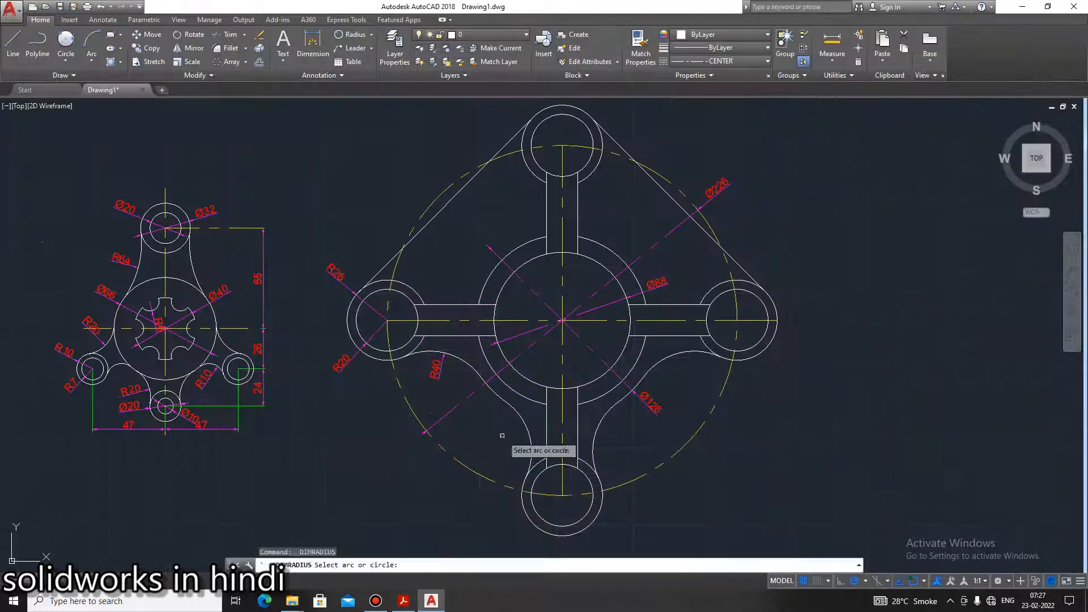
left_click(517, 392)
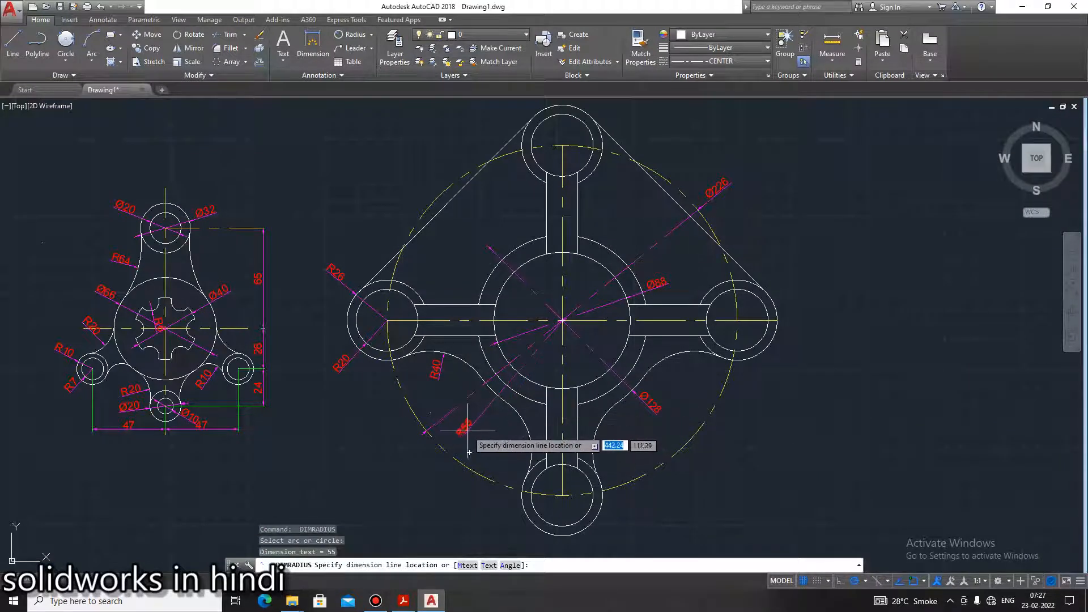
left_click(413, 471)
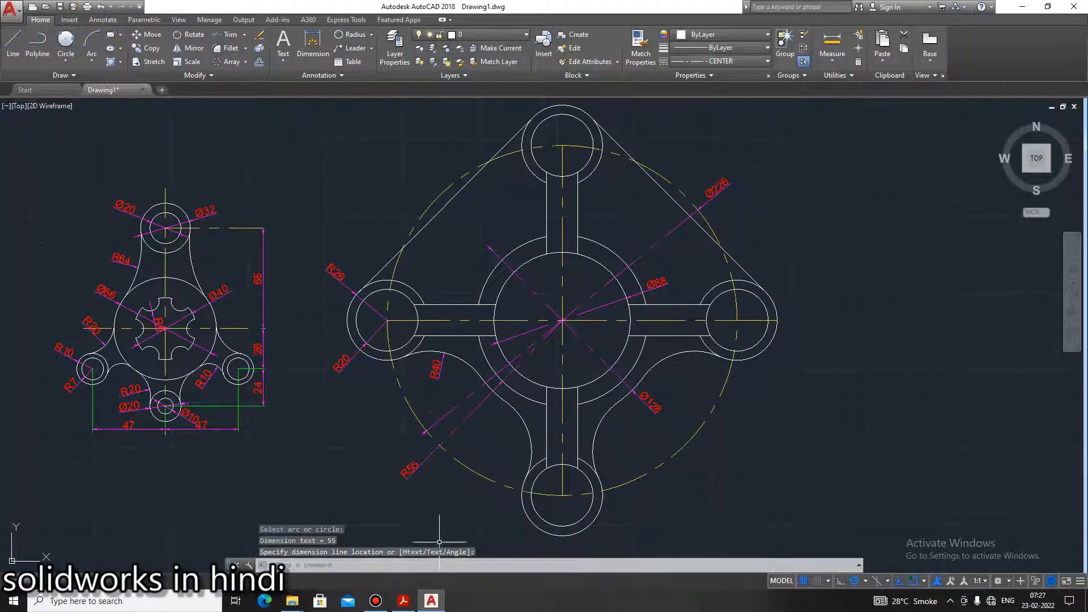
Check the reference PDF, then add a radius dimension in AutoCAD to the outline fillet on the lower arm's left side
left_click(401, 603)
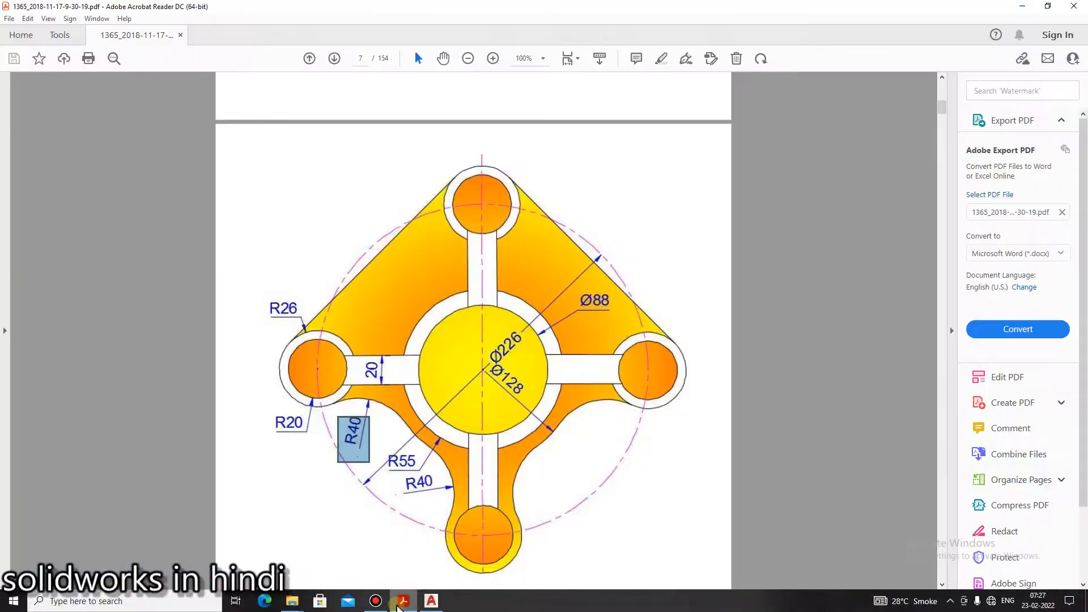
left_click(399, 606)
key("Return")
left_click(530, 436)
left_click(503, 441)
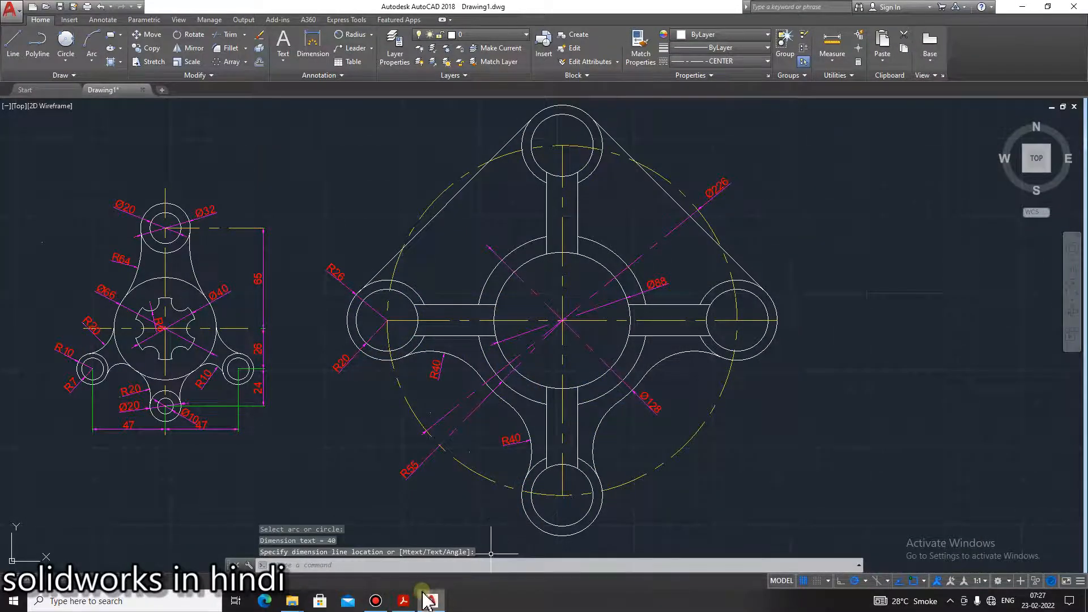
Compare the dimensioned four-arm part with the reference drawing in Acrobat Reader and return to AutoCAD
left_click(404, 602)
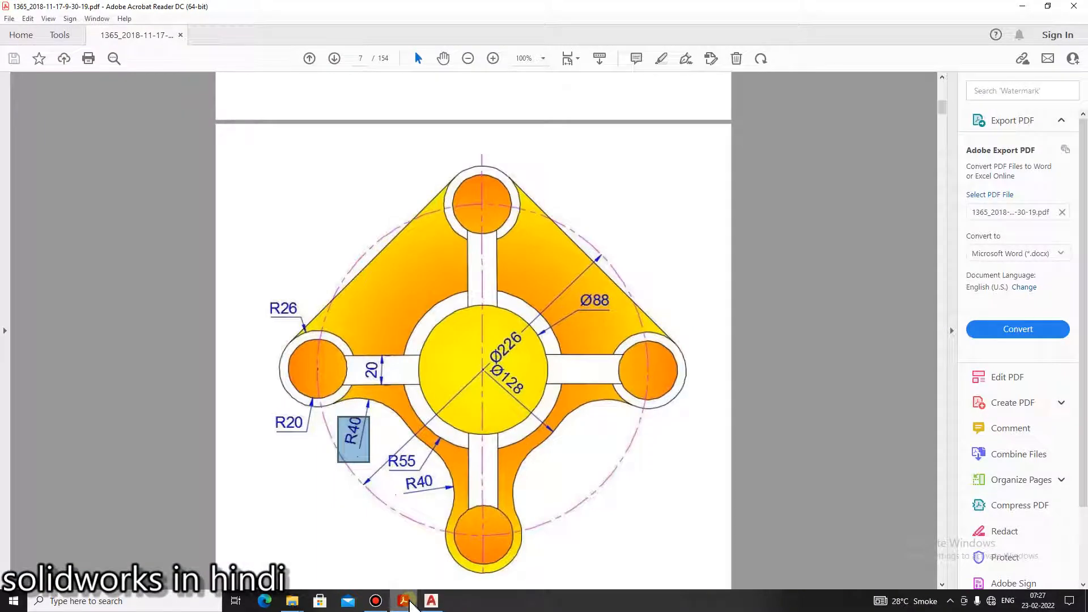
left_click(410, 605)
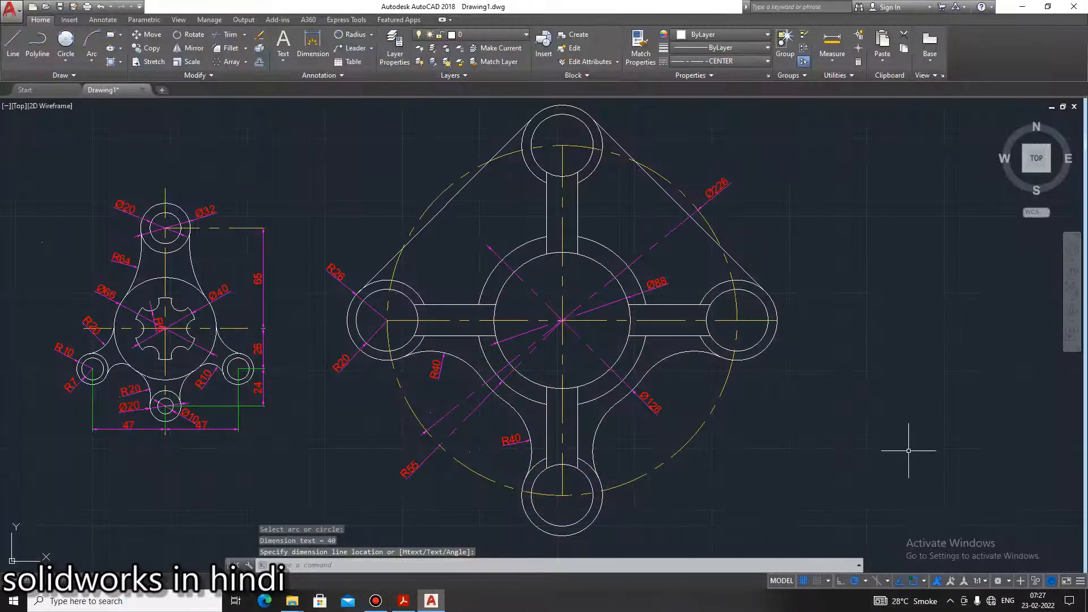
key("Escape")
key("Escape")
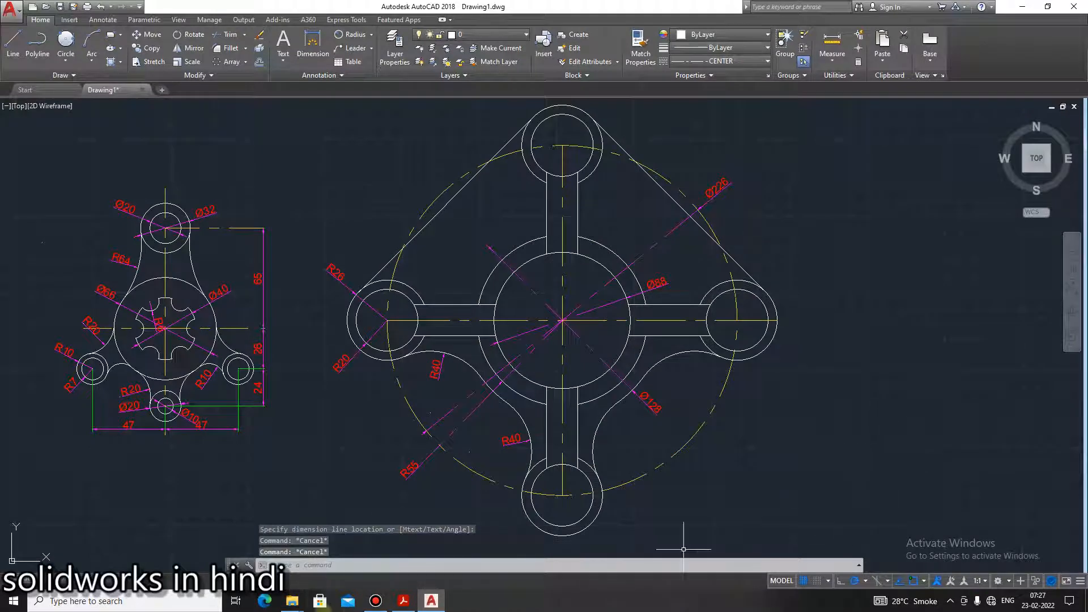
left_click(403, 602)
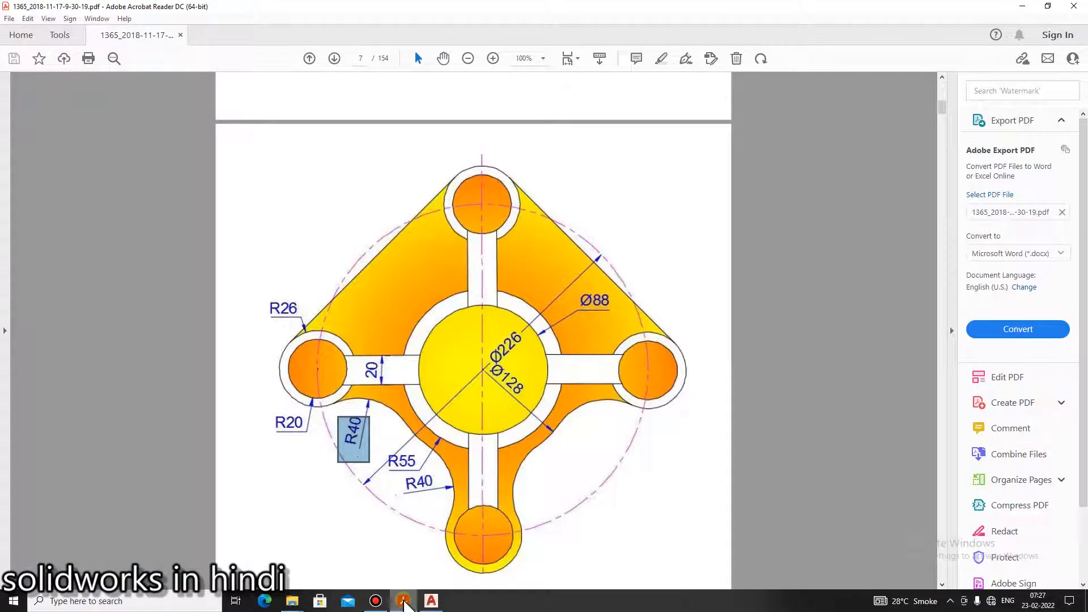
left_click(404, 601)
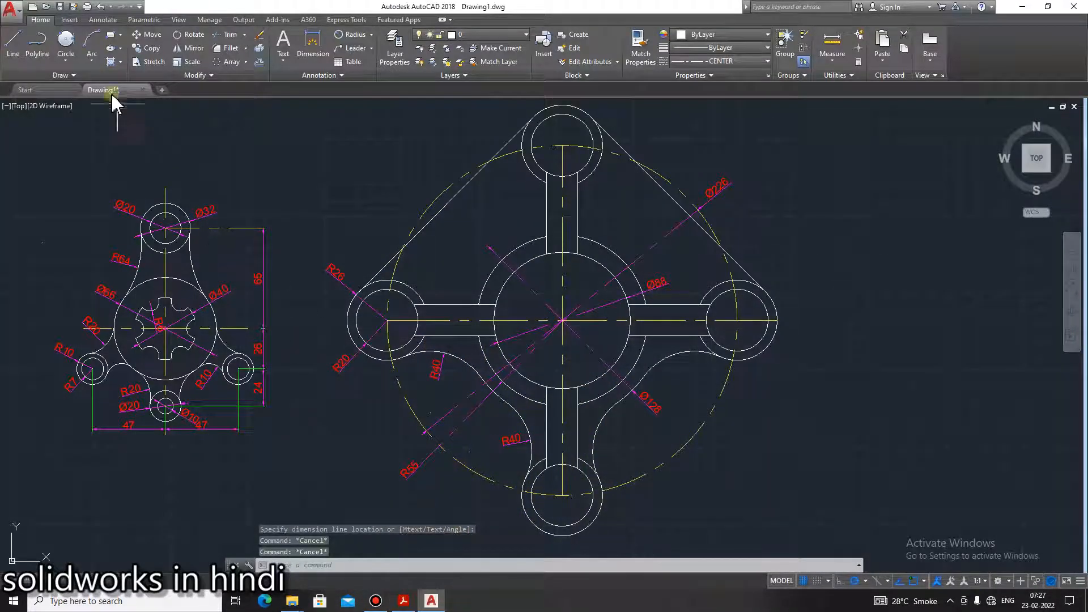
Hatch the two upper regions between the arms, including the small slivers beside the end circles, with the ANSI31 pattern
left_click(110, 62)
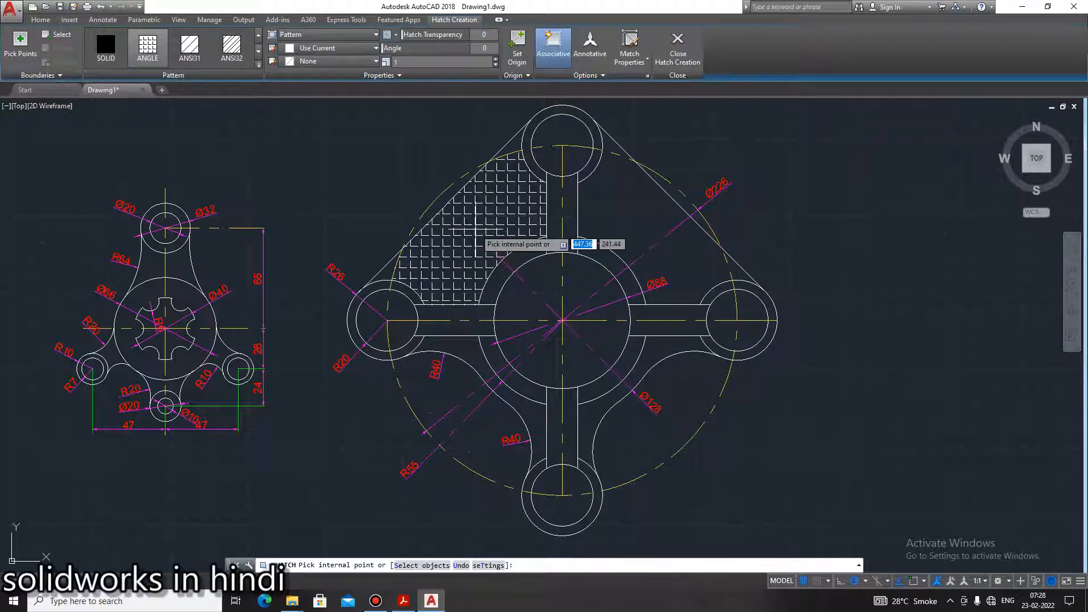
left_click(189, 51)
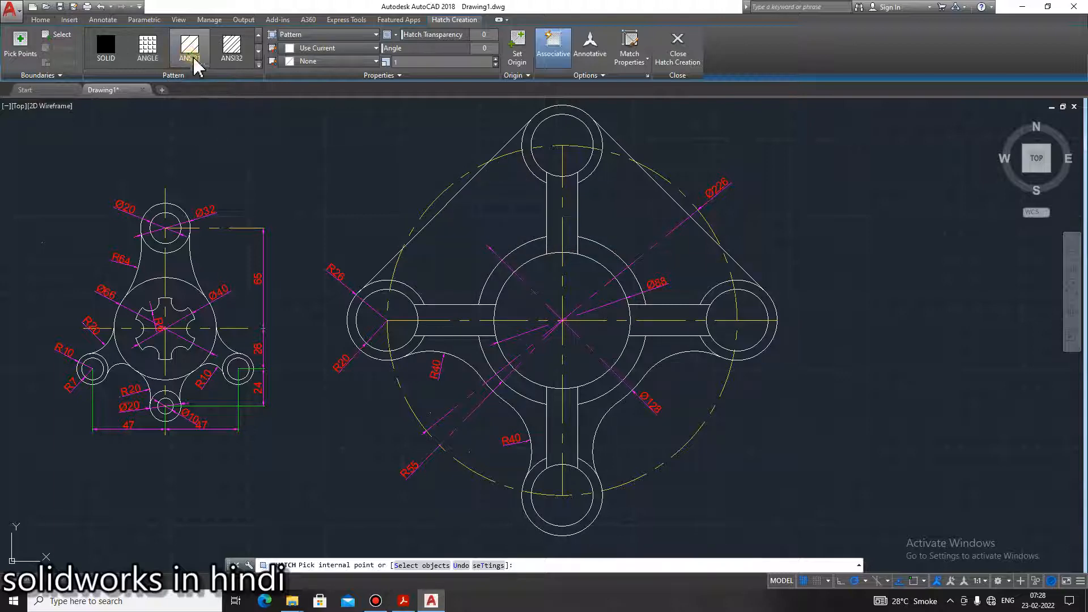
left_click(453, 248)
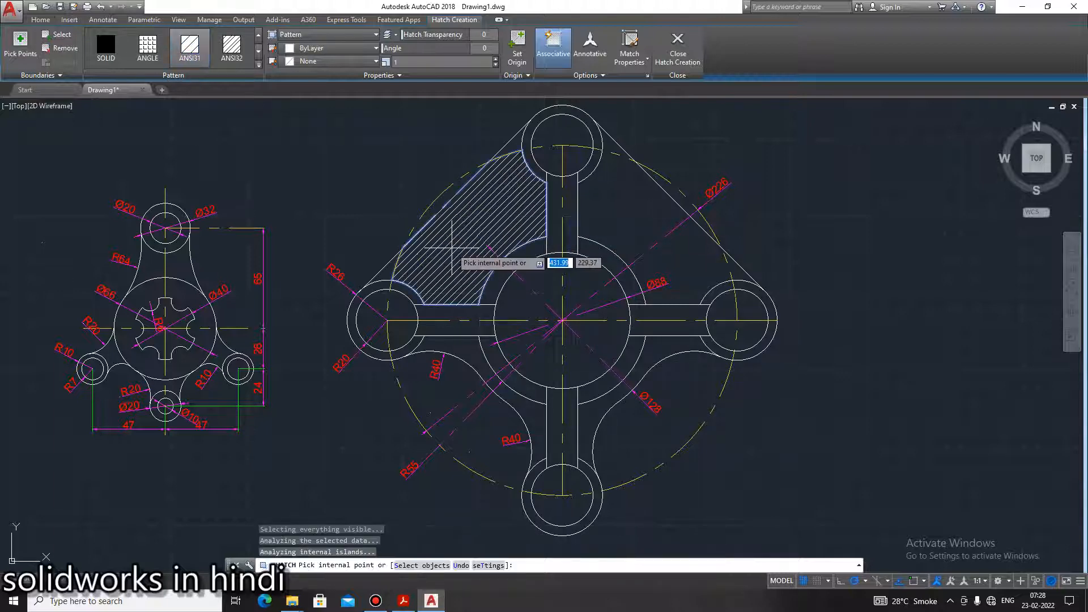
scroll(453, 247, "up", 5)
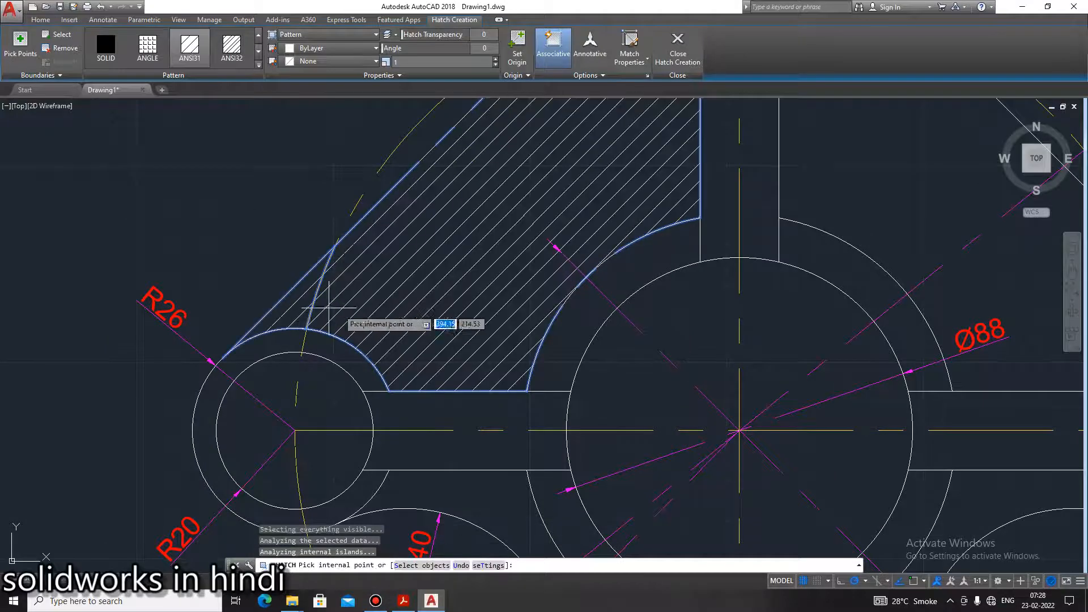
scroll(544, 272, "down", 2)
scroll(573, 209, "down", 2)
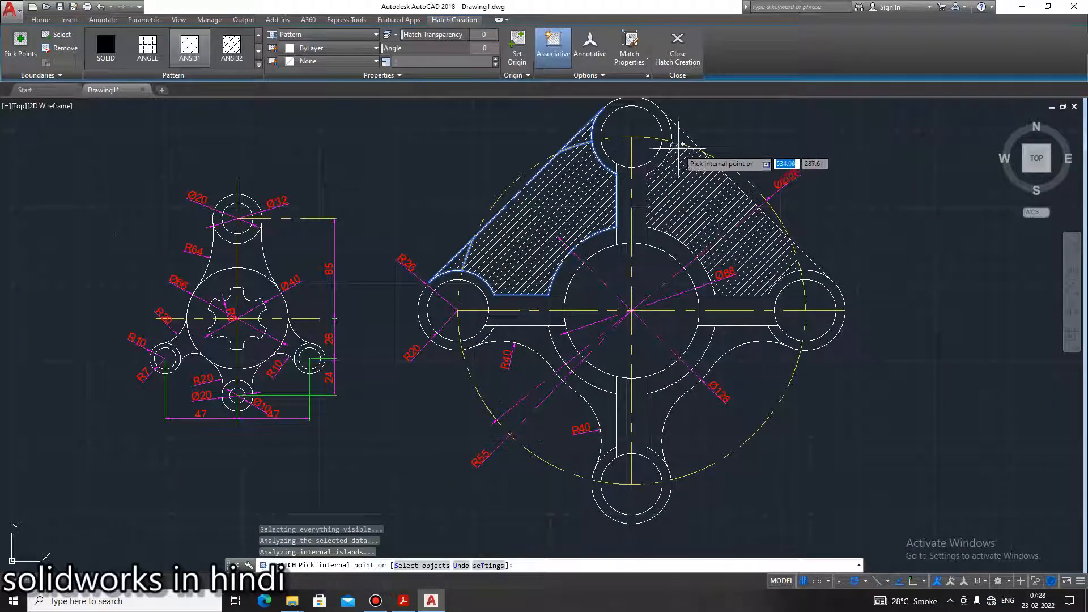
left_click(708, 219)
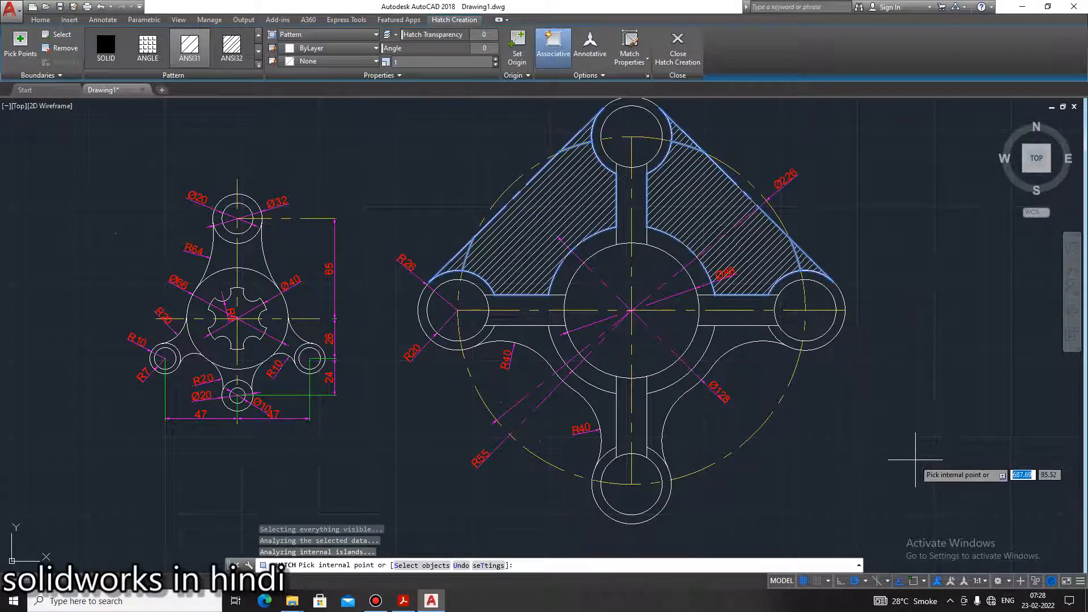
left_click(678, 56)
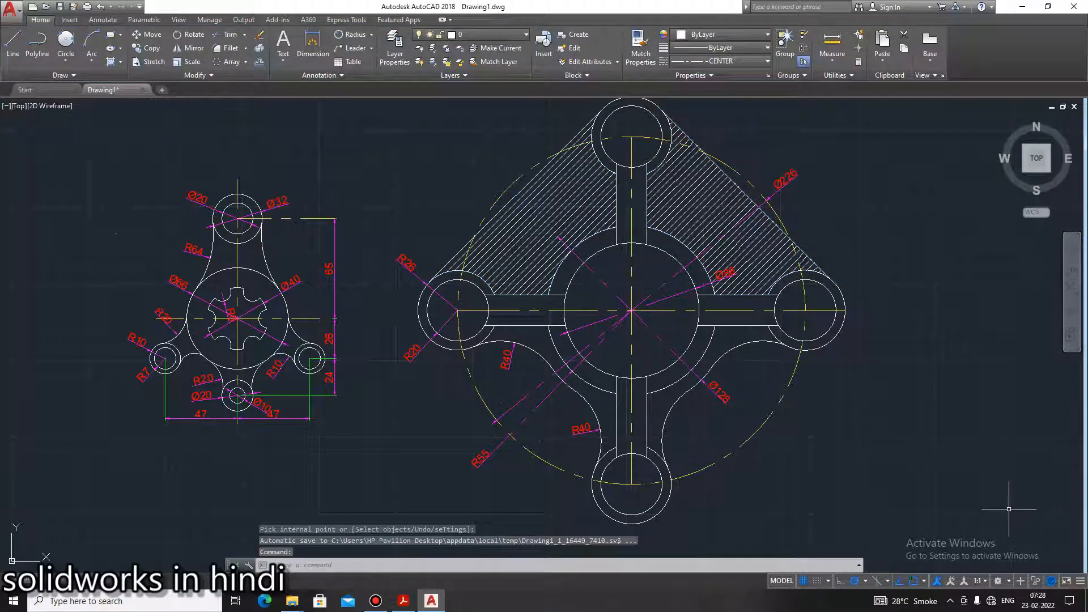
key("Escape")
scroll(909, 475, "down", 2)
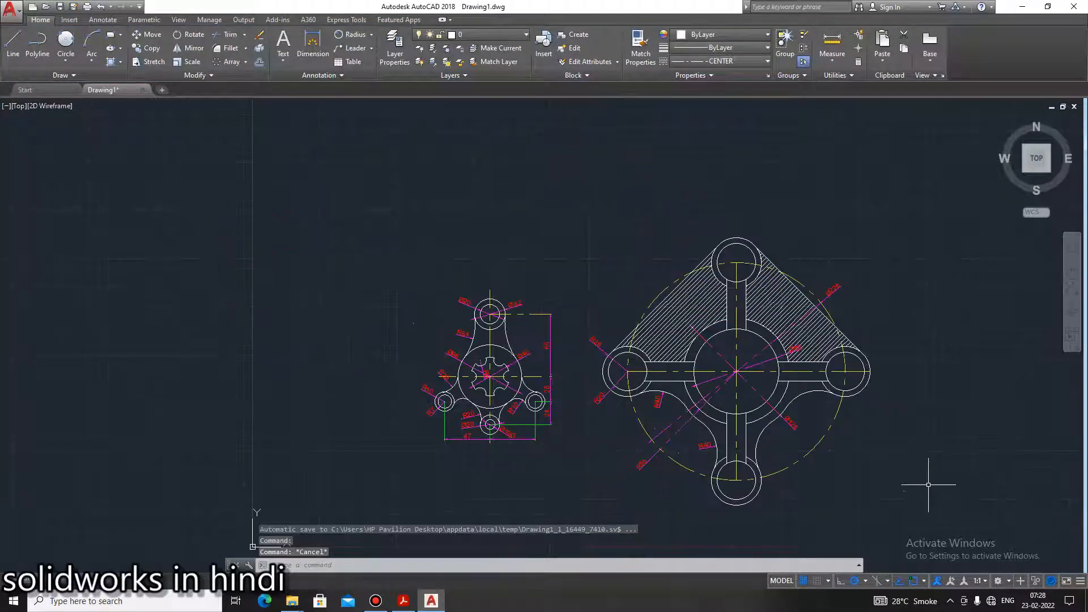
Undo the hatching of the regions between the upper arms of the four-arm part
scroll(910, 463, "up", 2)
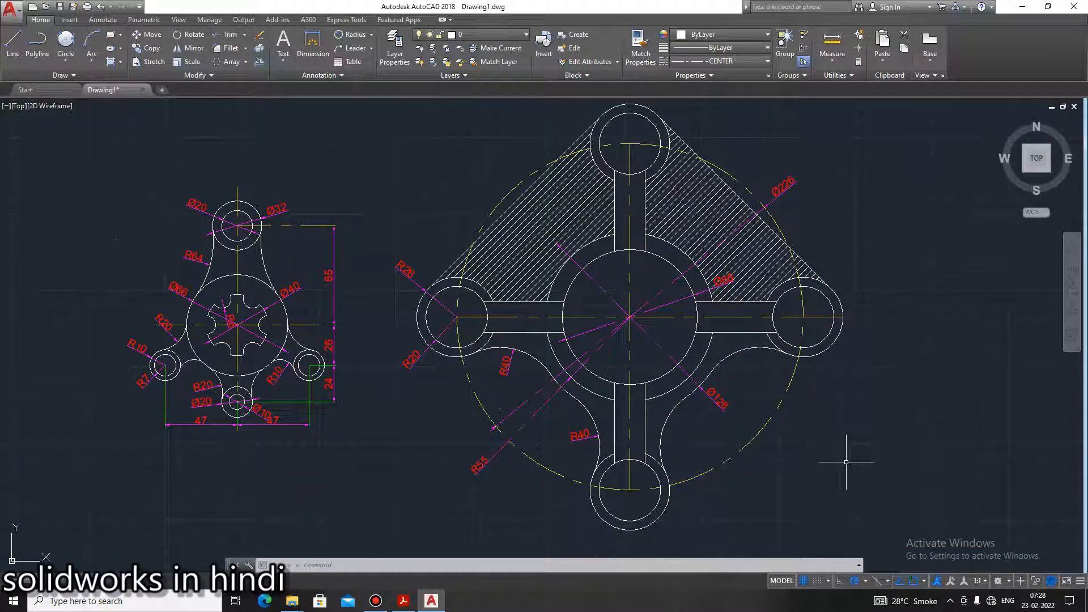
key("ctrl+z")
key("ctrl+z")
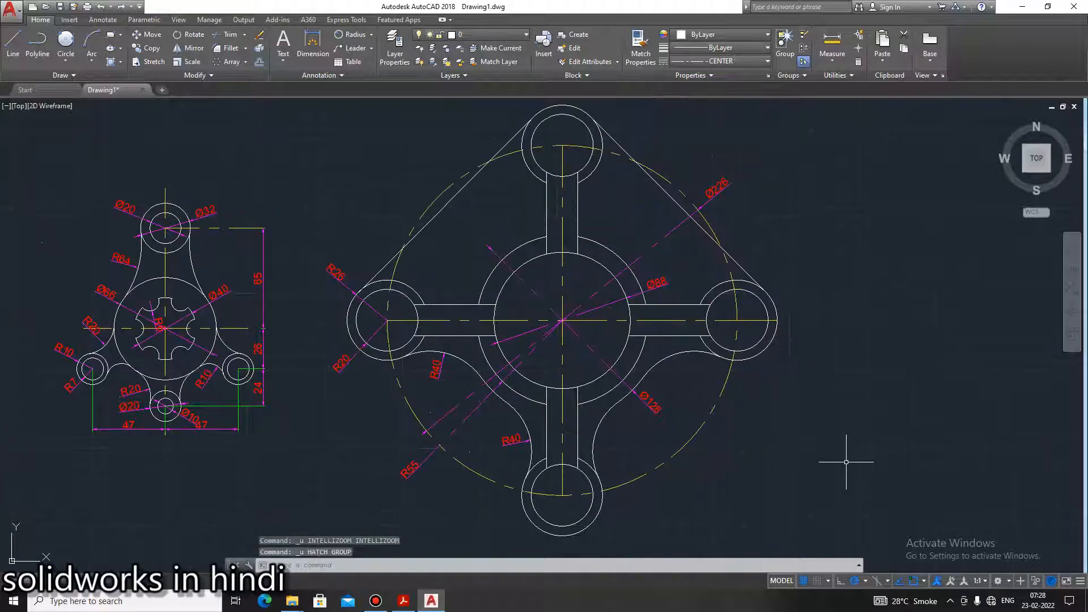
key("Escape")
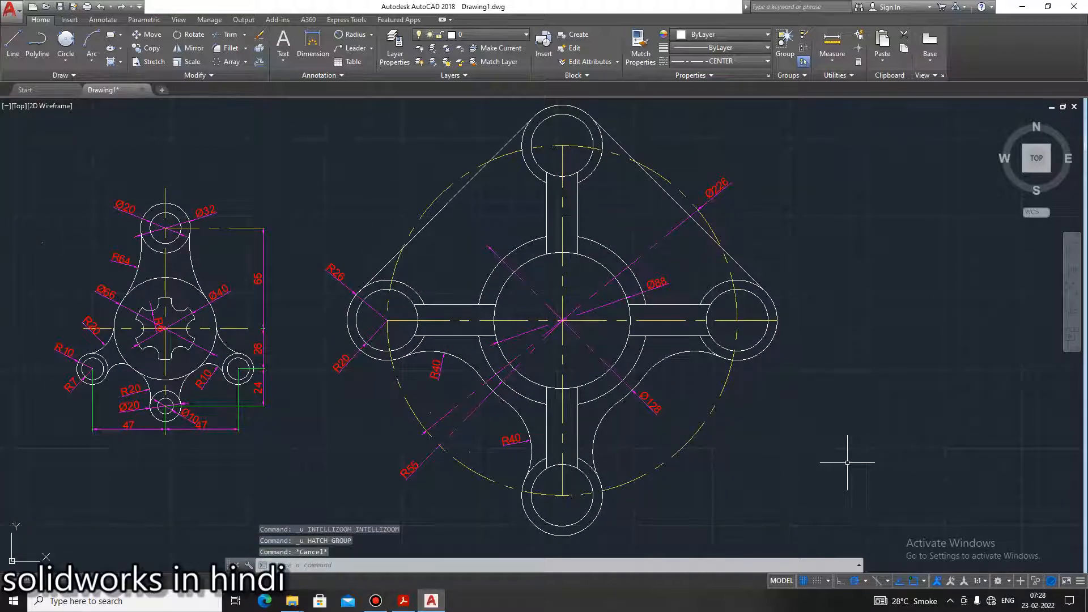
Review both dimensioned parts in AutoCAD against the four-arm reference drawing on page 7 in Acrobat Reader, ending in AutoCAD
left_click(405, 602)
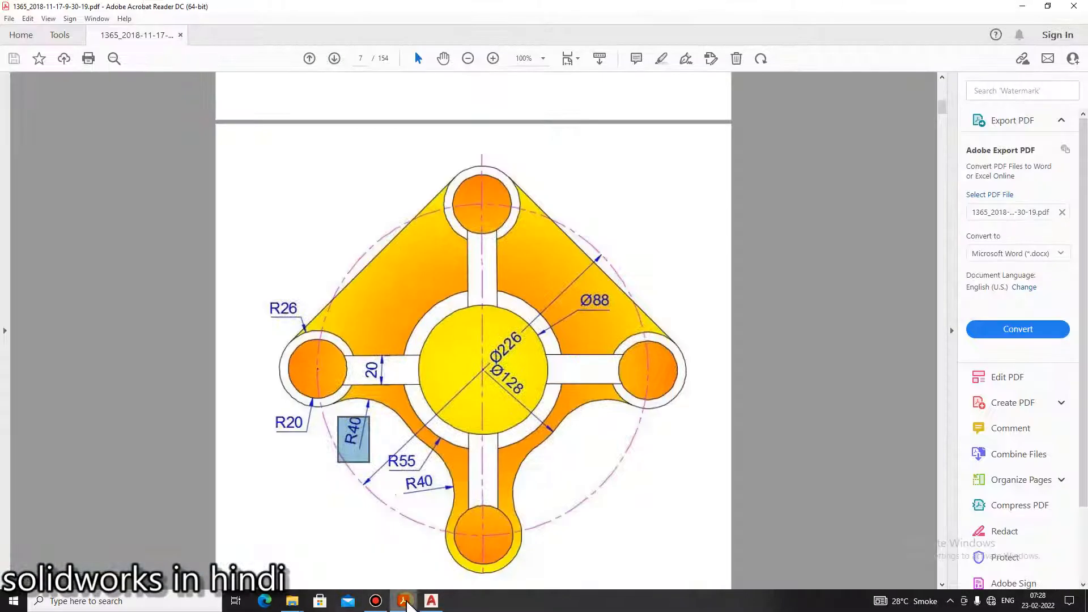
left_click(404, 602)
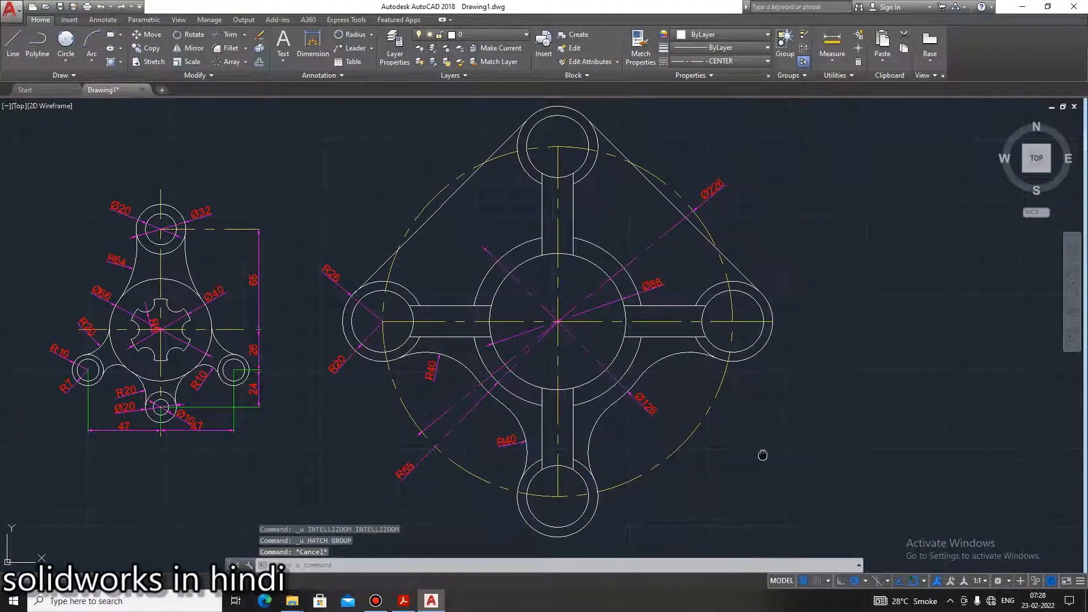
middle_click_drag(763, 454, 762, 476)
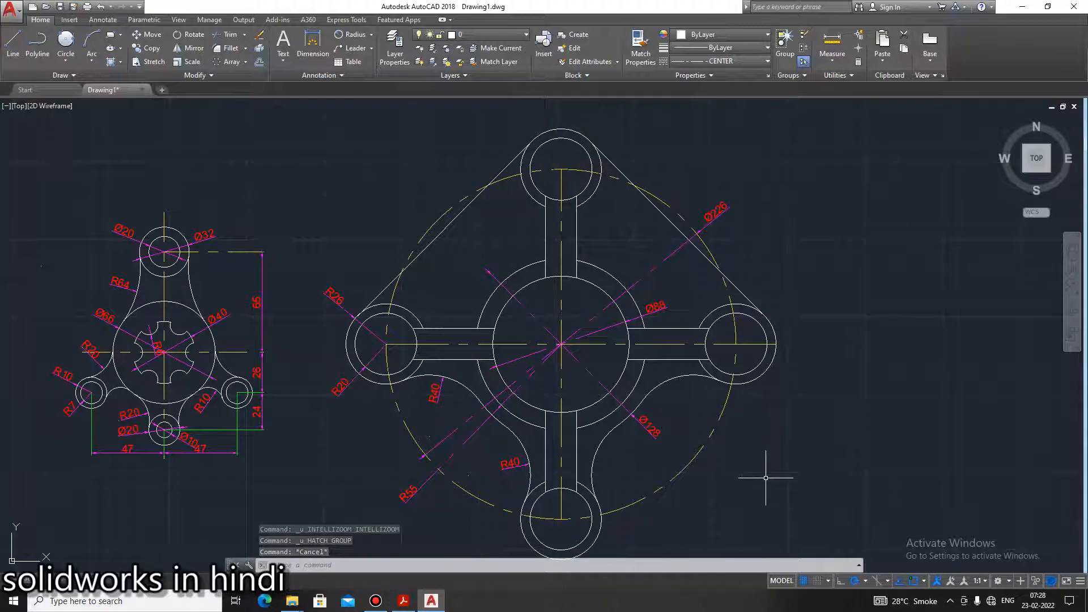
scroll(766, 475, "down", 2)
middle_click_drag(794, 467, 617, 436)
scroll(590, 456, "up", 3)
scroll(508, 449, "down", 3)
scroll(286, 359, "up", 2)
scroll(455, 351, "down", 2)
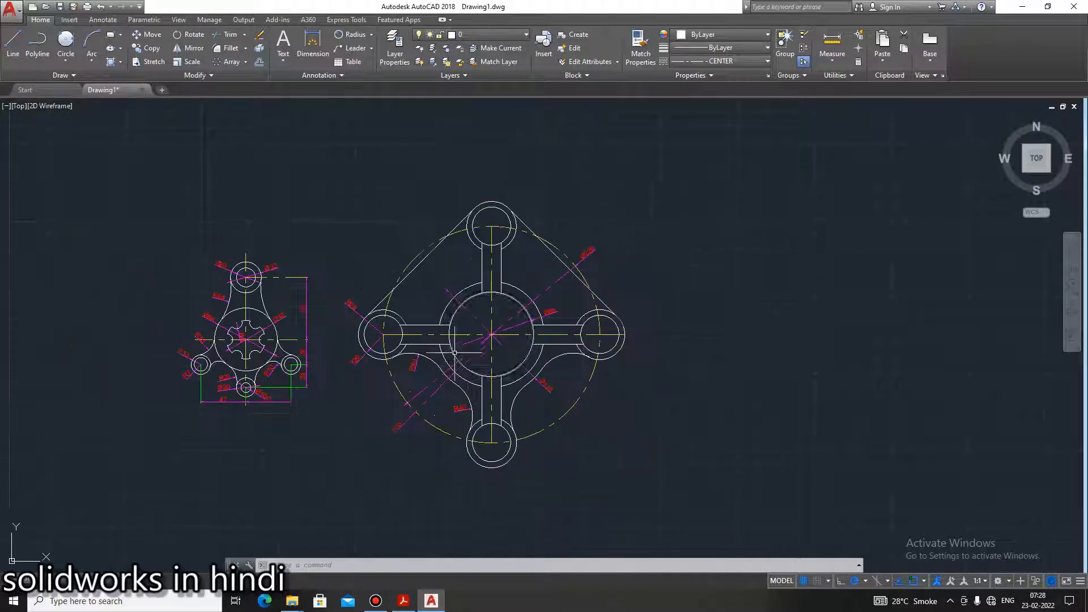
scroll(260, 316, "up", 2)
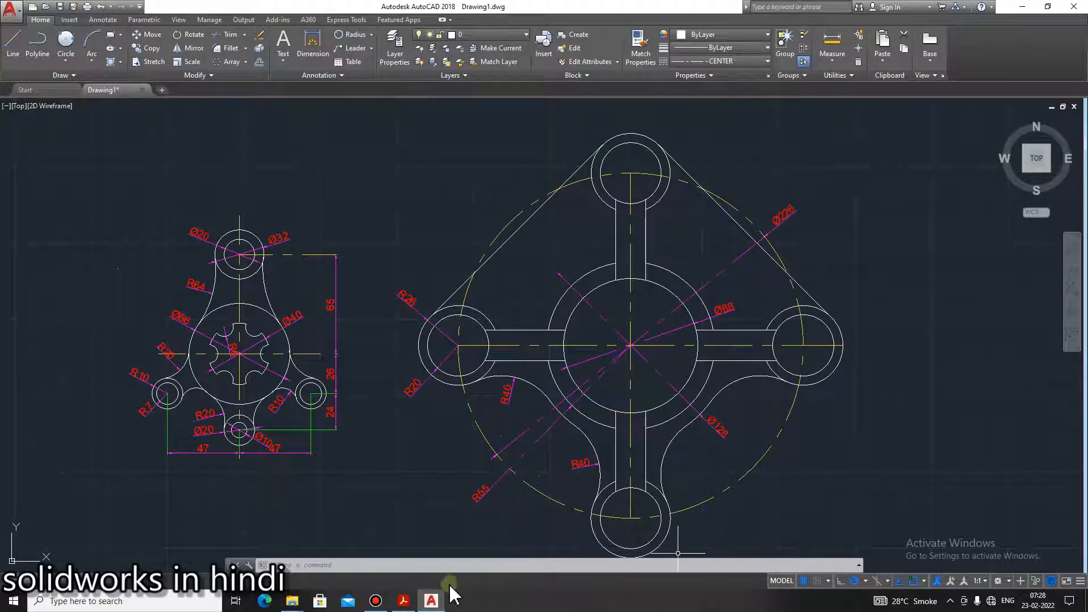
left_click(404, 602)
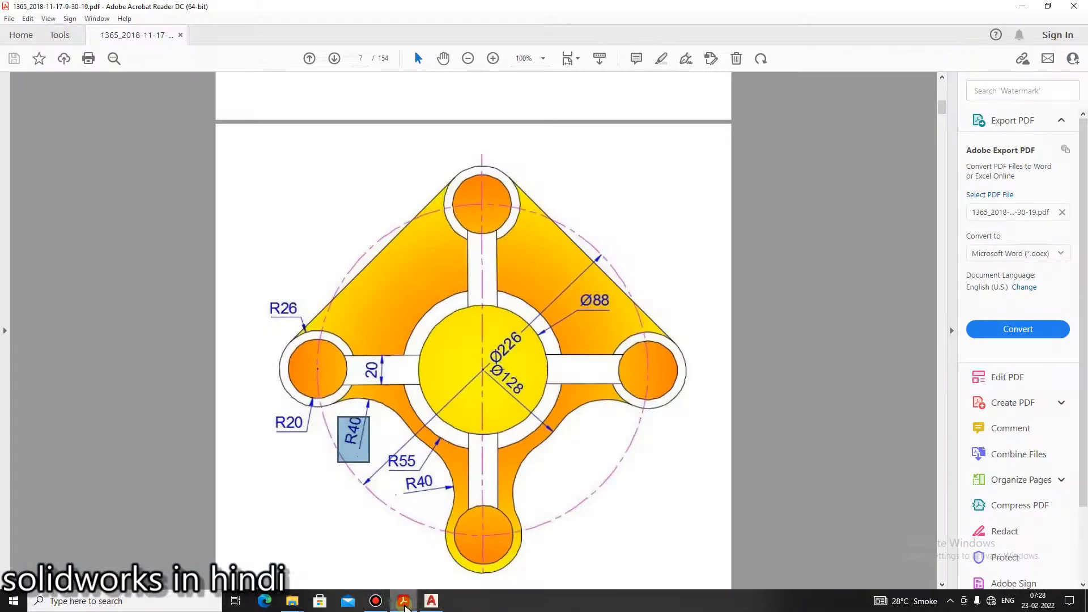
left_click(403, 602)
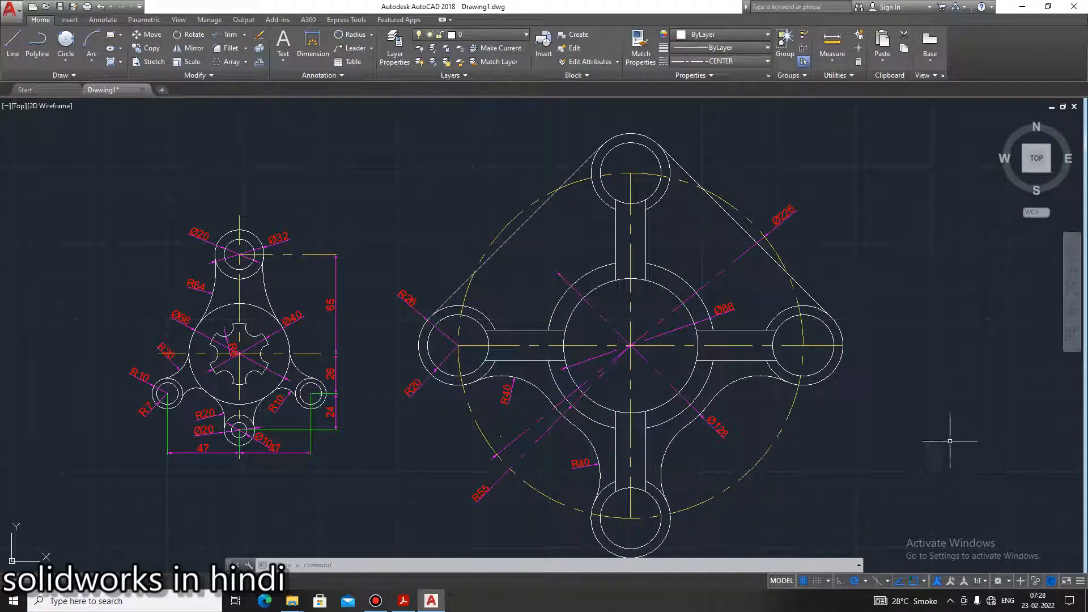
middle_click_drag(926, 399, 762, 388)
scroll(793, 340, "down", 5)
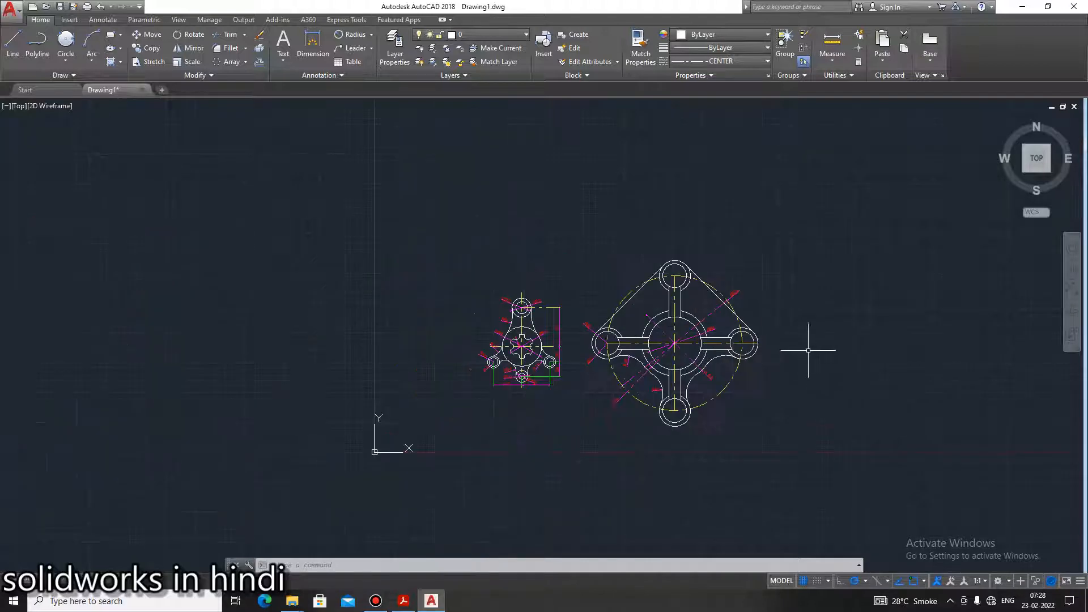
scroll(762, 407, "up", 3)
scroll(533, 273, "up", 2)
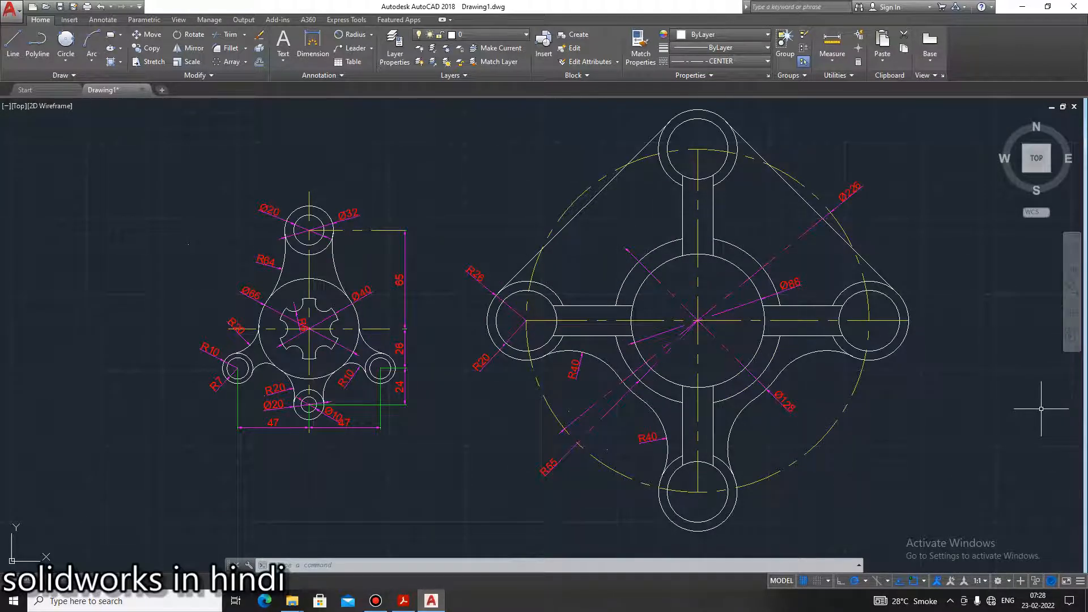
middle_click_drag(1041, 408, 938, 420)
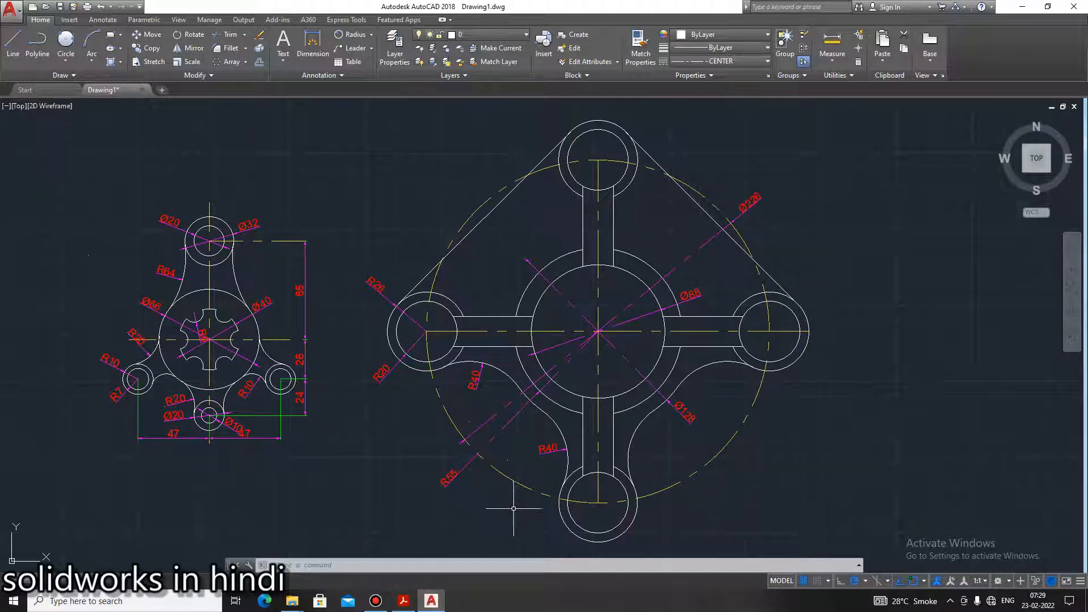
left_click(416, 603)
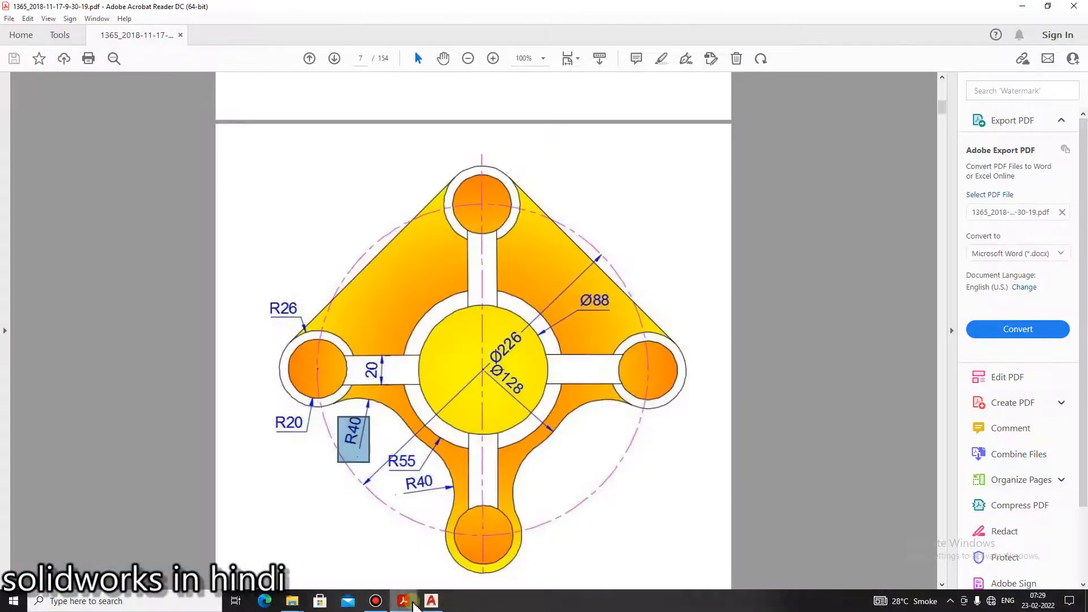
left_click(415, 603)
left_click(375, 603)
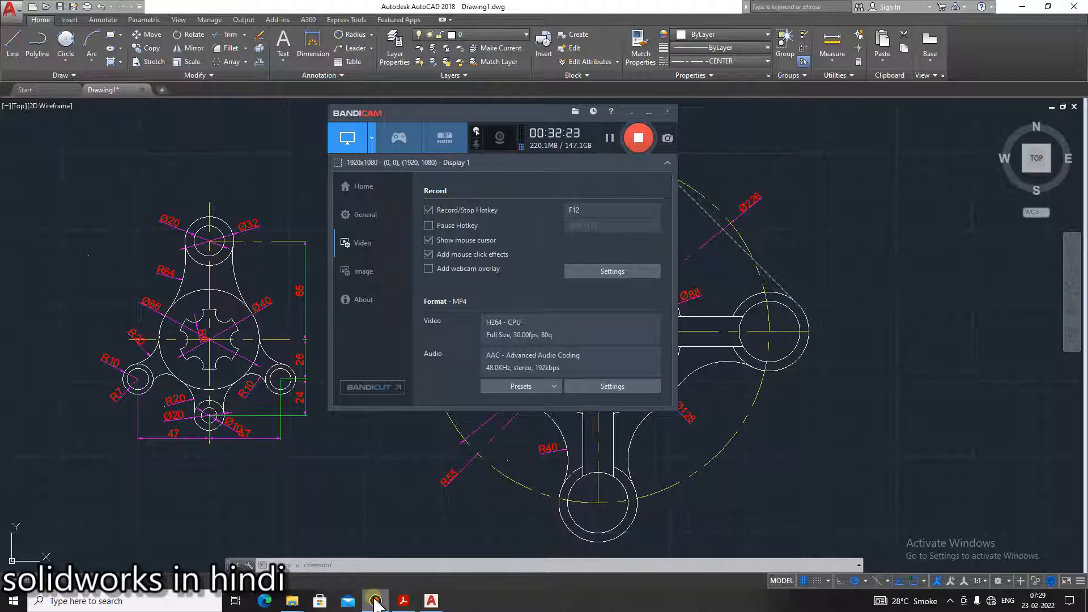
left_click(375, 601)
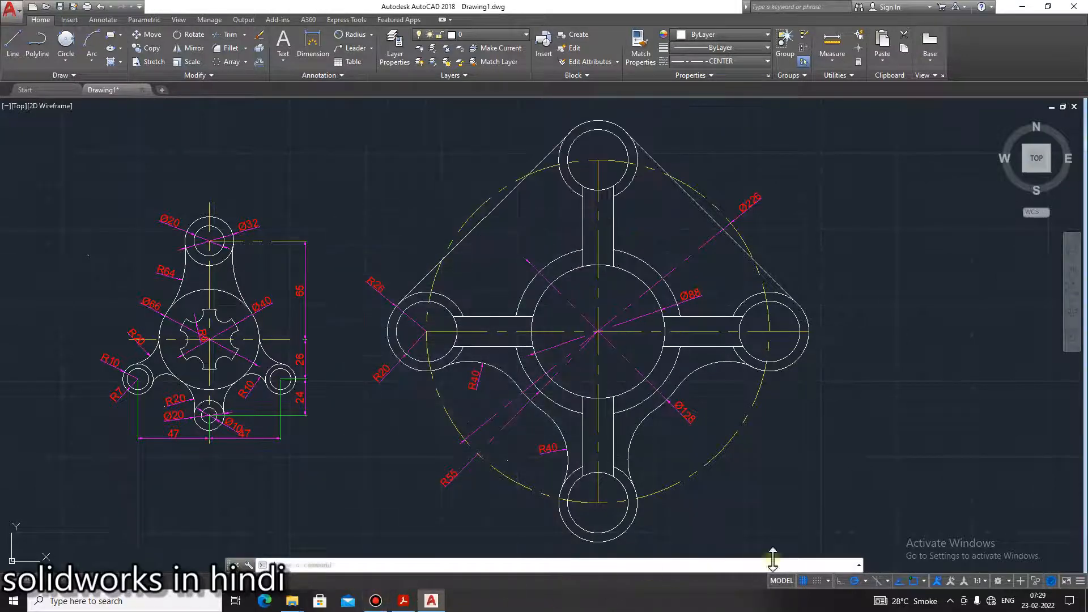
Examine the next reference drawing on page 8 in Acrobat Reader, then return to AutoCAD and bring up empty space right of the four-arm part
middle_click_drag(801, 518, 471, 491)
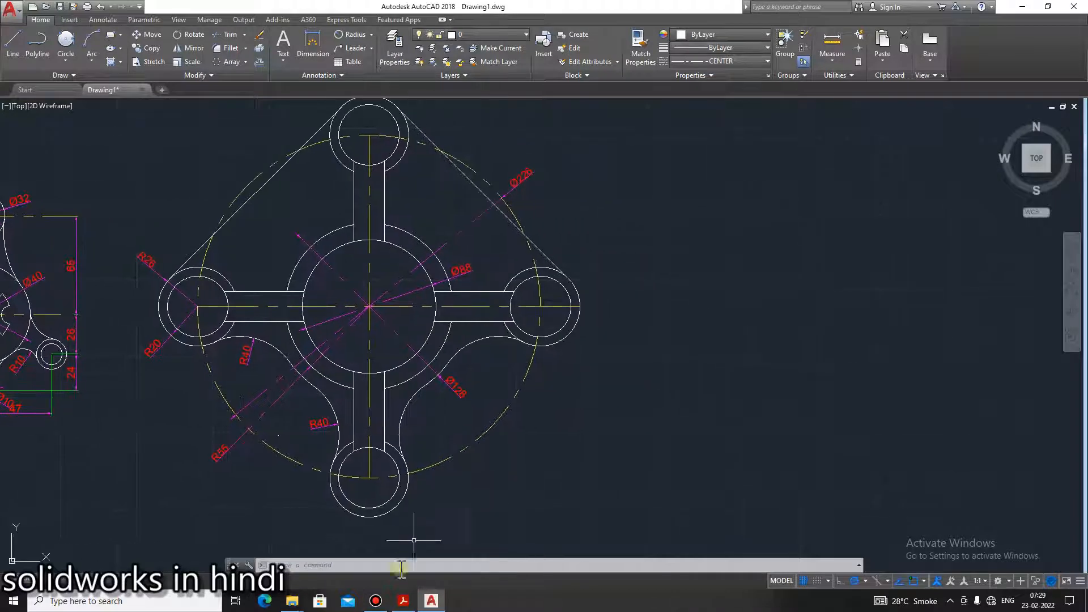
left_click(404, 601)
scroll(527, 492, "down", 4)
scroll(527, 492, "down", 8)
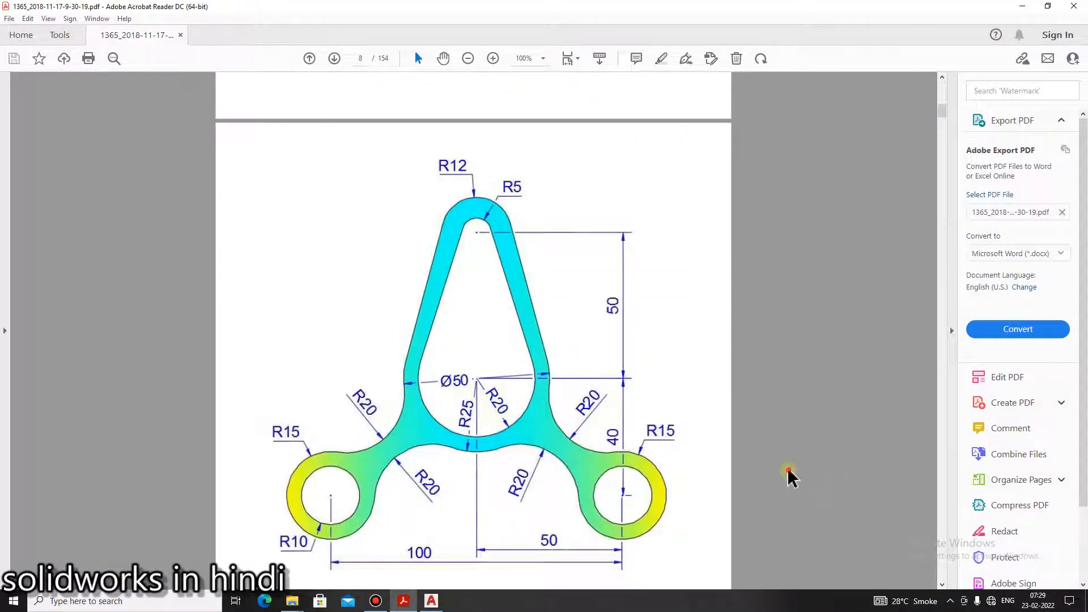
scroll(491, 566, "down", 1)
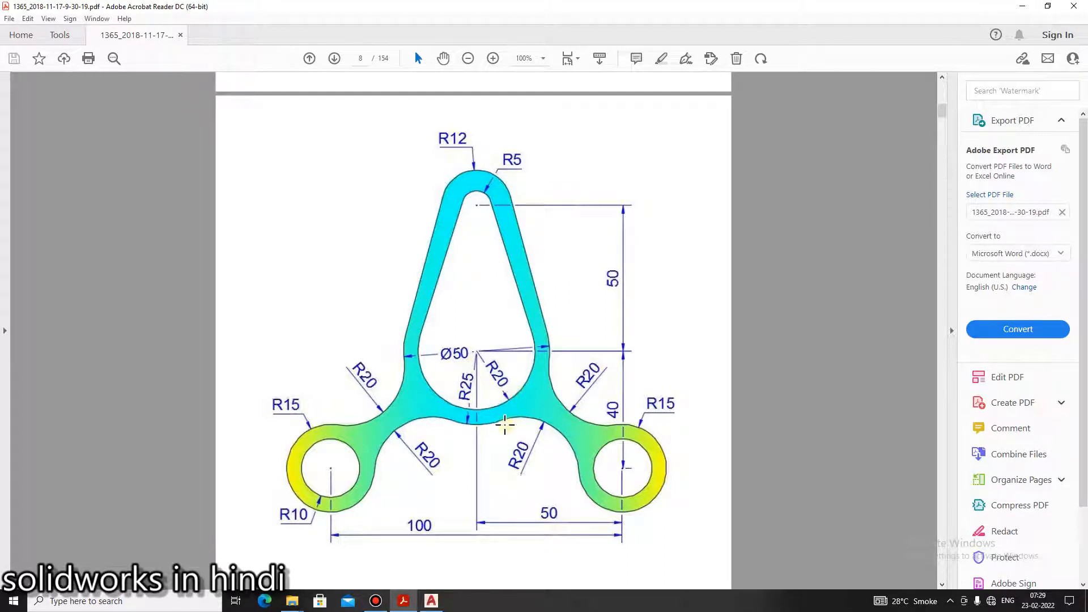
left_click(430, 599)
mouse_move(717, 335)
middle_mouse_down()
mouse_move(497, 369)
mouse_move(322, 337)
middle_mouse_up()
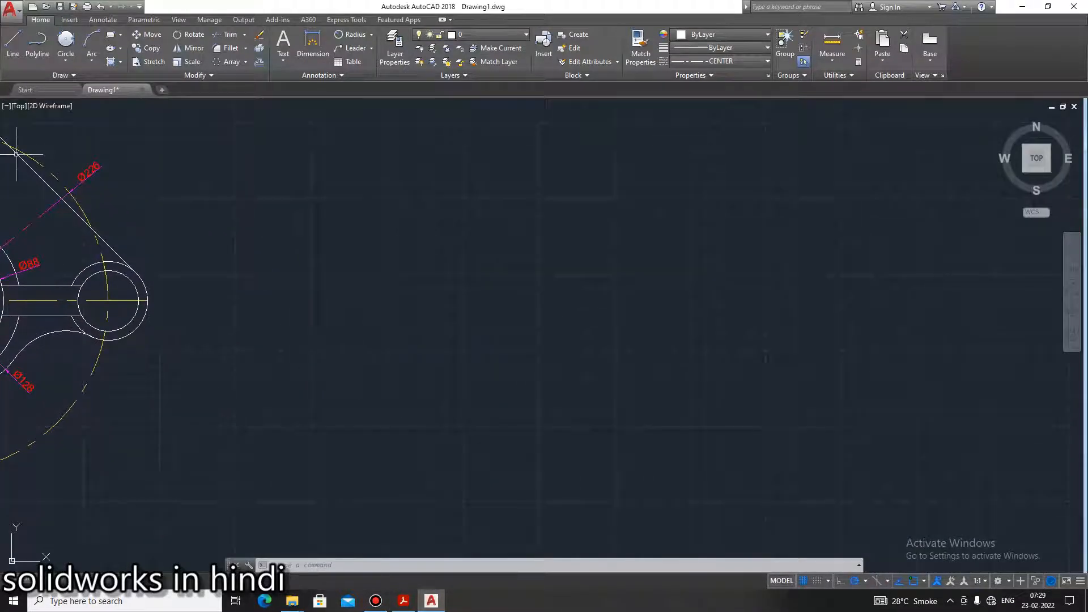
left_click(66, 59)
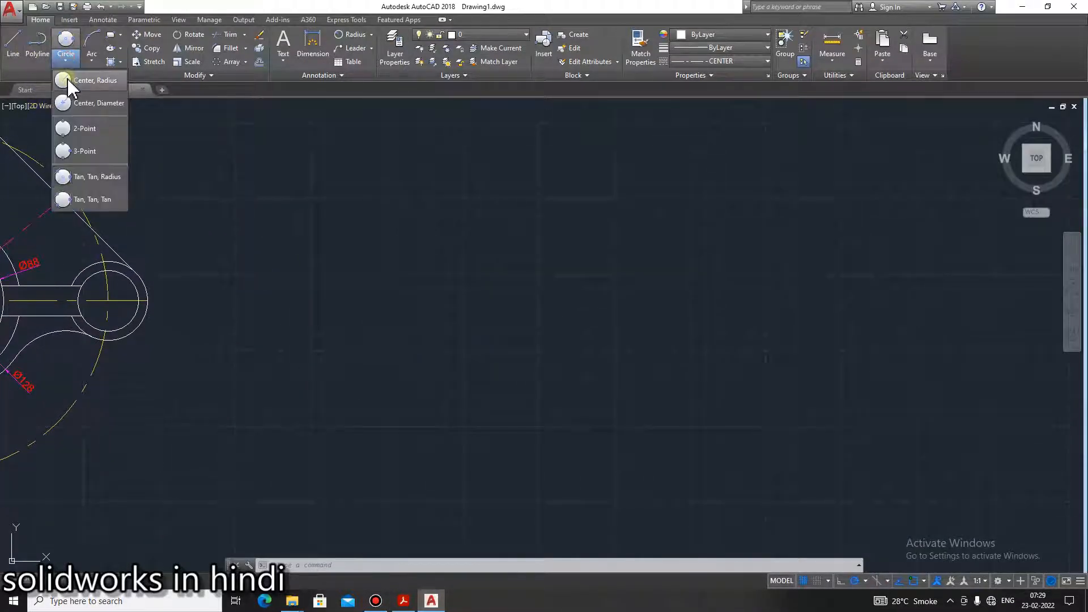
left_click(69, 83)
left_click(513, 346)
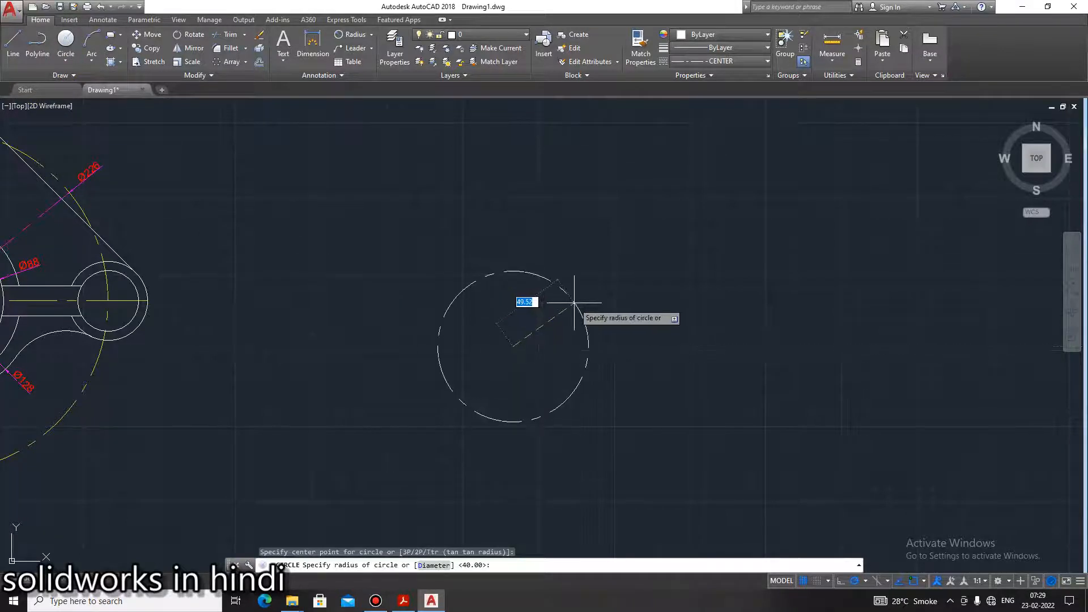
key("Escape")
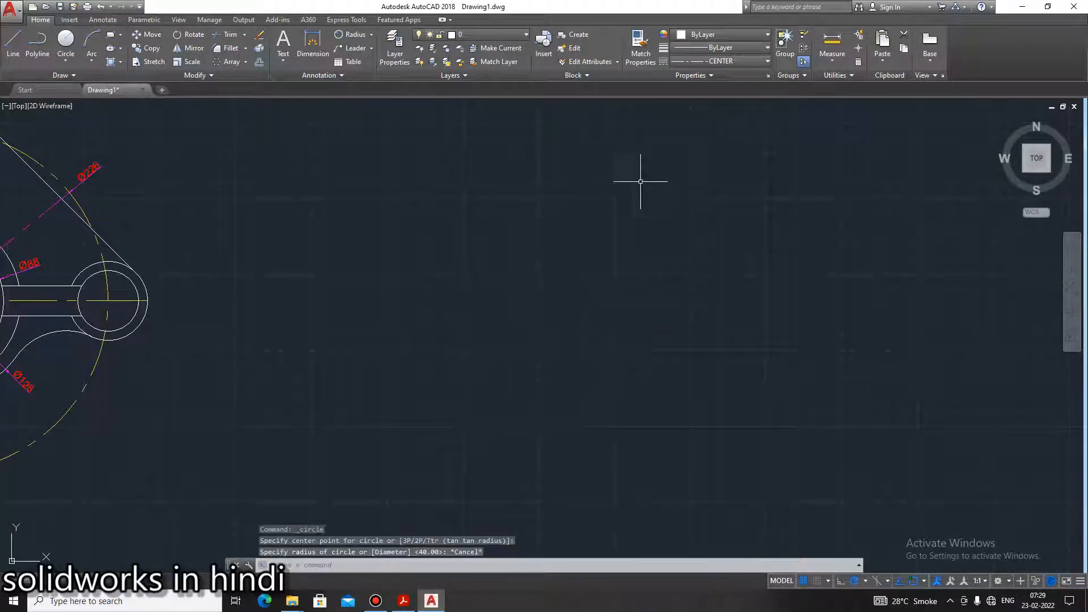
Set the current linetype to ByLayer and draw a circle of radius 20 in the empty space right of the four-arm part
left_click(682, 61)
left_click(686, 75)
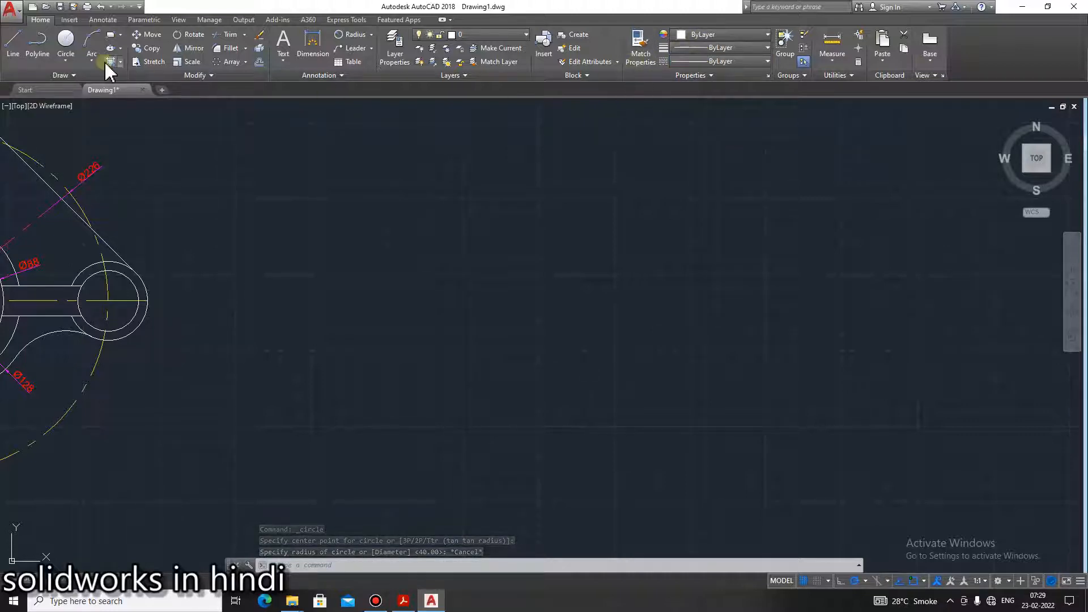
left_click(405, 601)
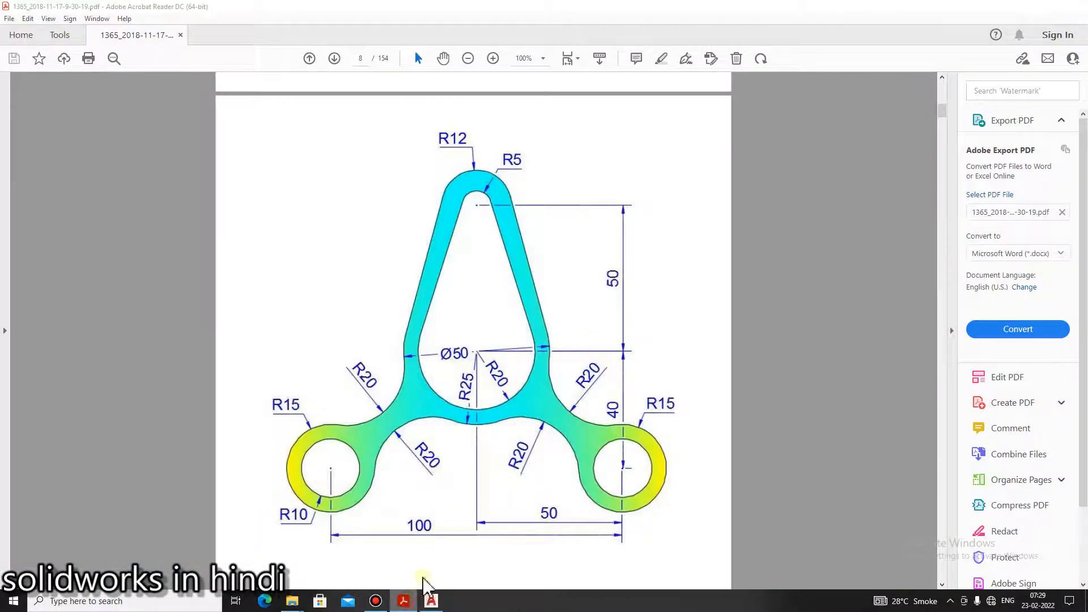
left_click(431, 601)
left_click(65, 42)
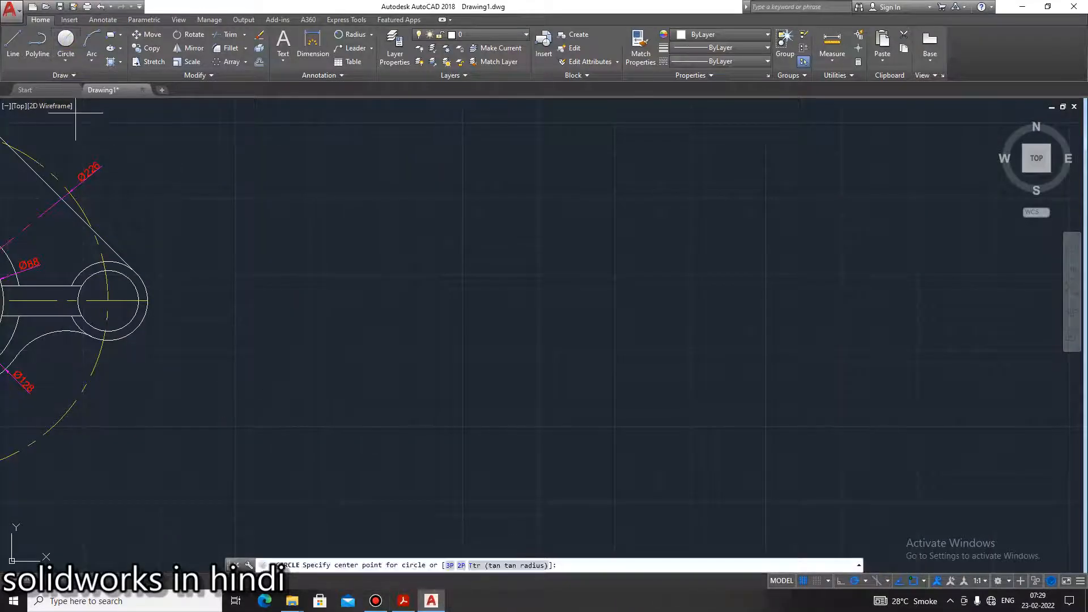
left_click(510, 364)
key("Return")
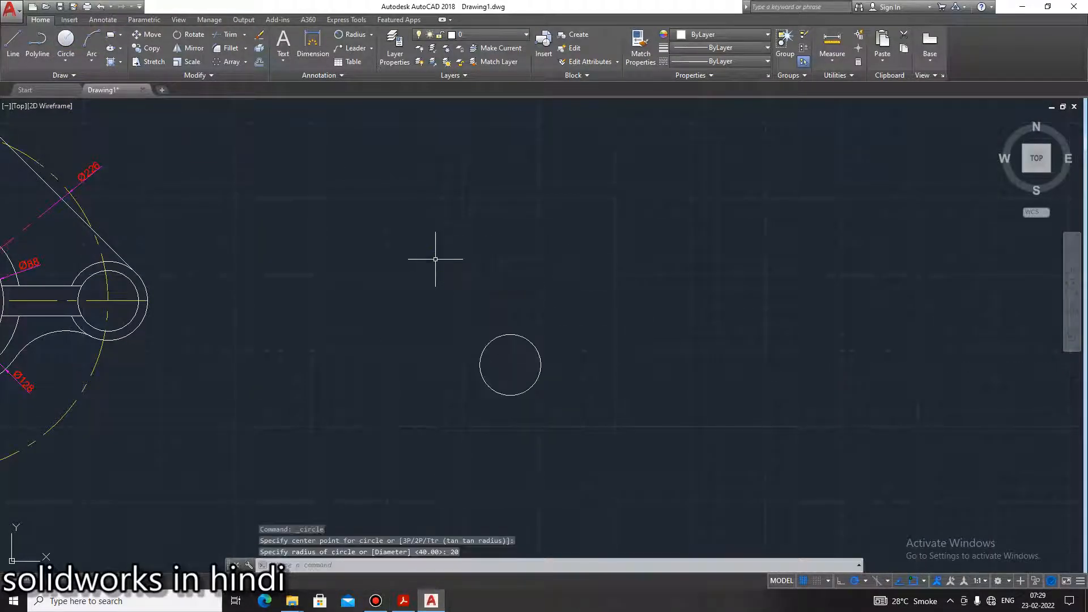
Draw a concentric circle of radius 25 around the radius 20 circle
key("Return")
left_click(509, 364)
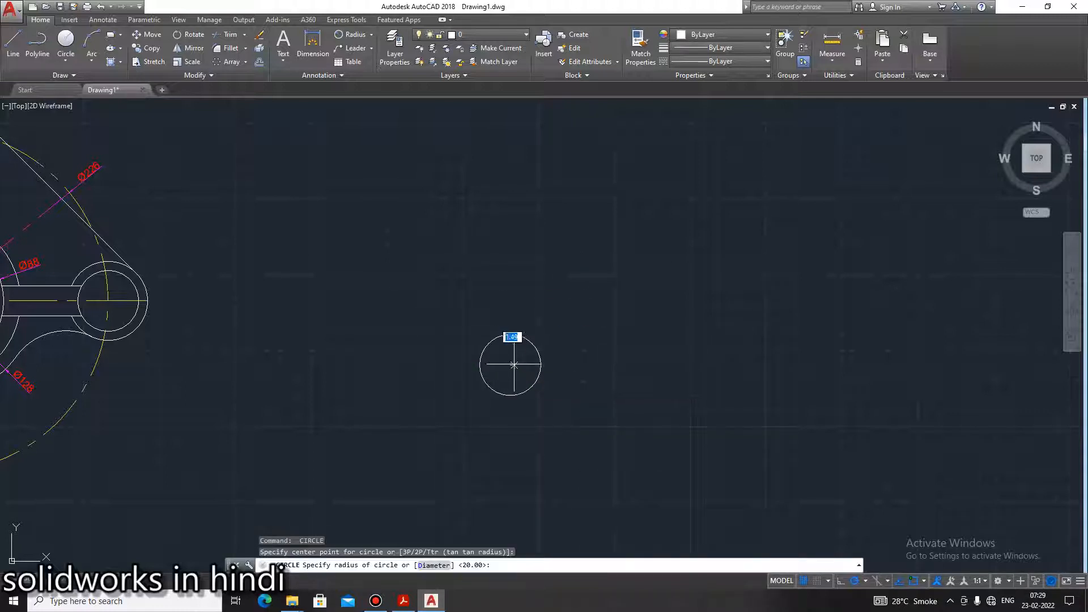
left_click(567, 294)
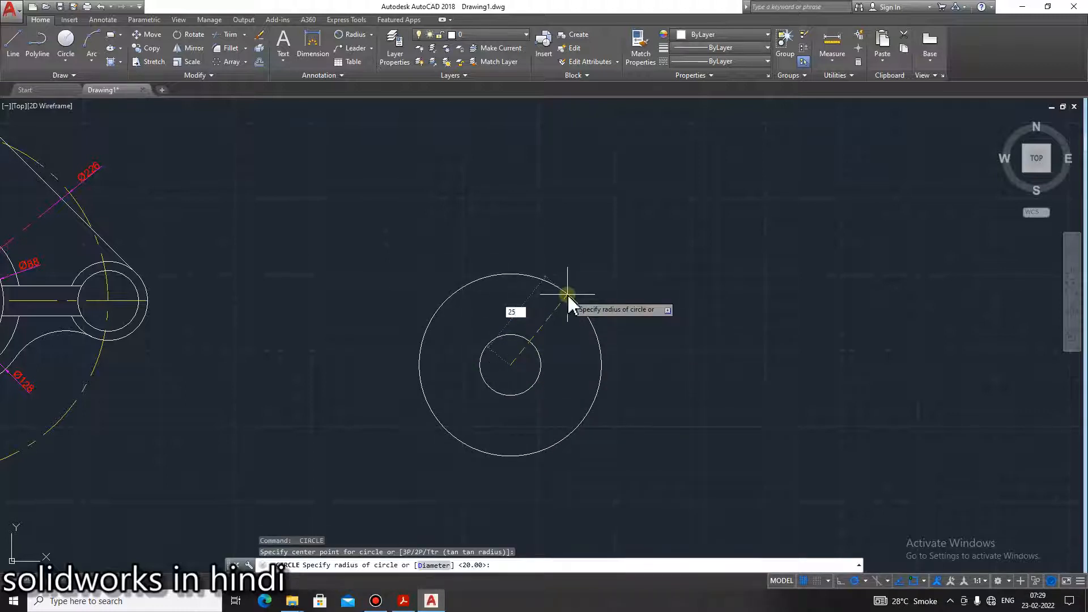
key("Return")
Draw a circle of radius 5 centred 50 directly above the concentric circles' centre, checking the reference PDF in Acrobat Reader
left_click(403, 600)
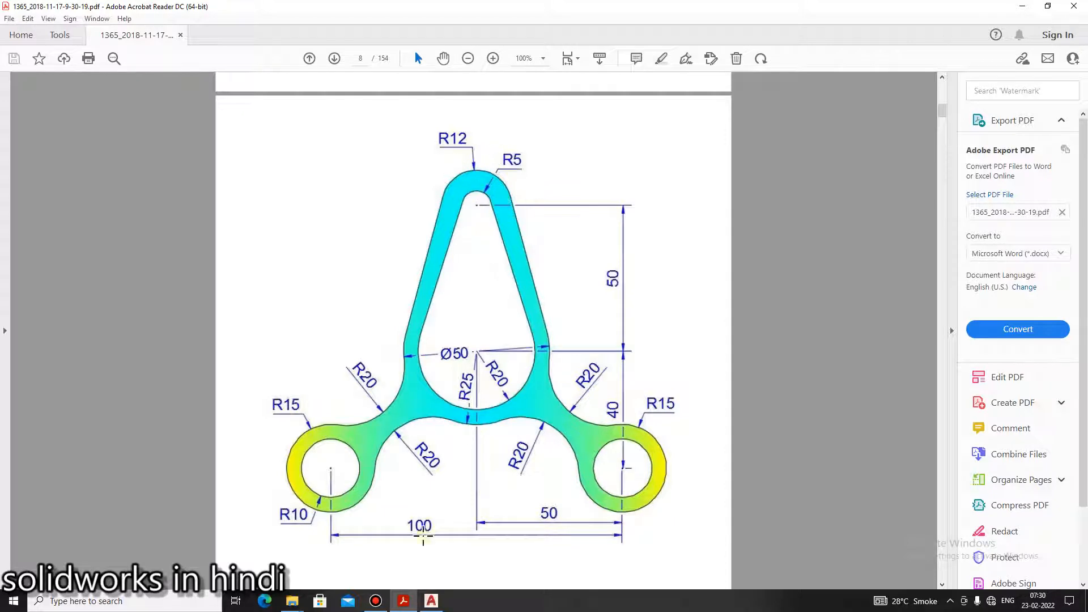
left_click(431, 601)
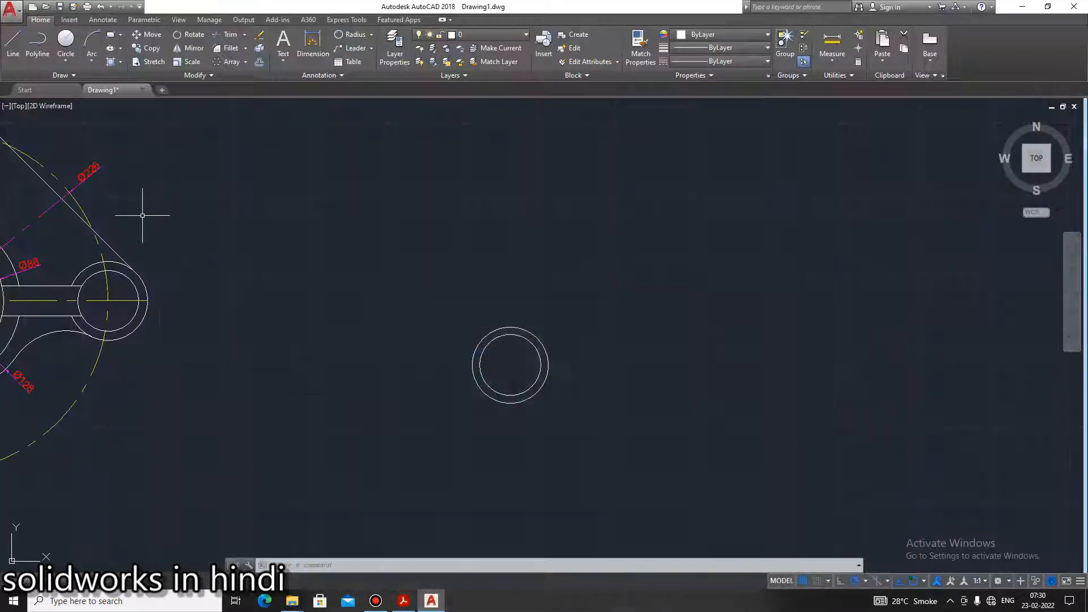
left_click(68, 39)
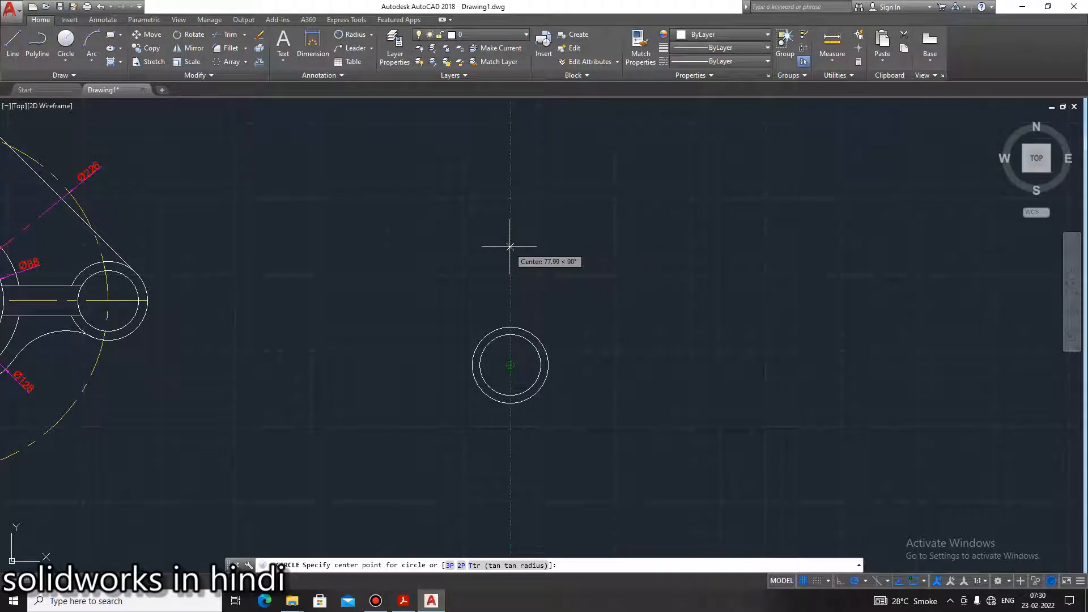
type("50")
key("Return")
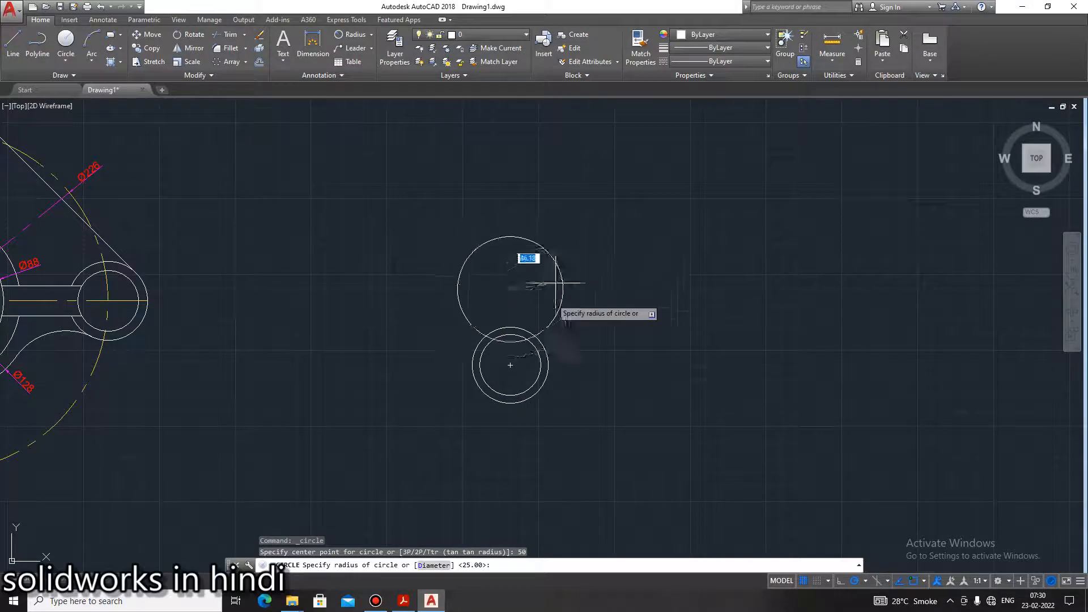
type("5")
key("Return")
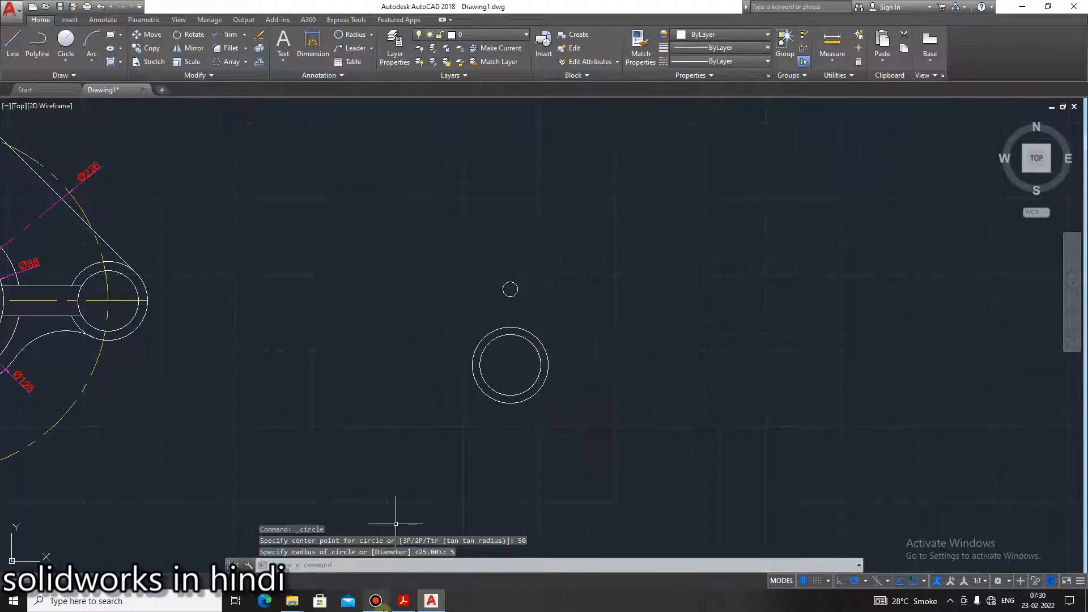
left_click(405, 600)
left_click(404, 600)
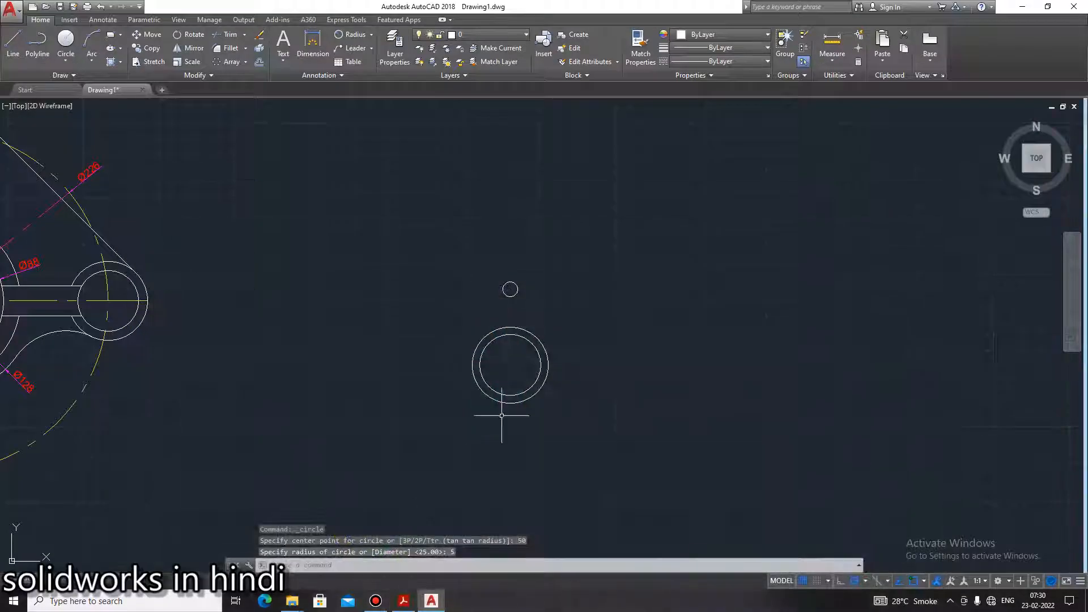
Draw a circle of radius 12 concentric with the radius 5 circle at the upper centre
key("Return")
left_click(510, 289)
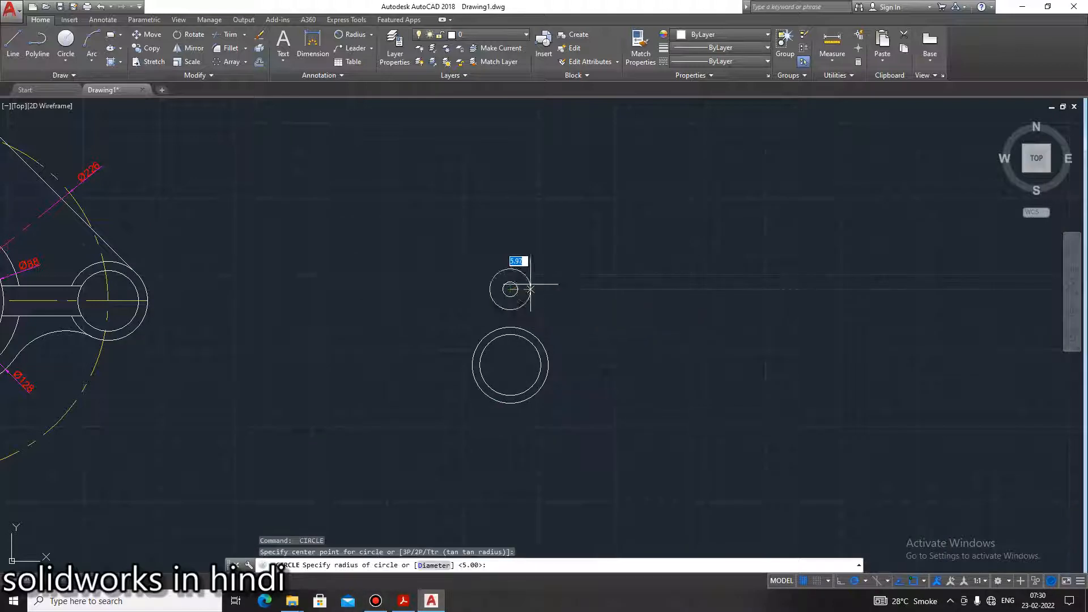
type("12")
key("Return")
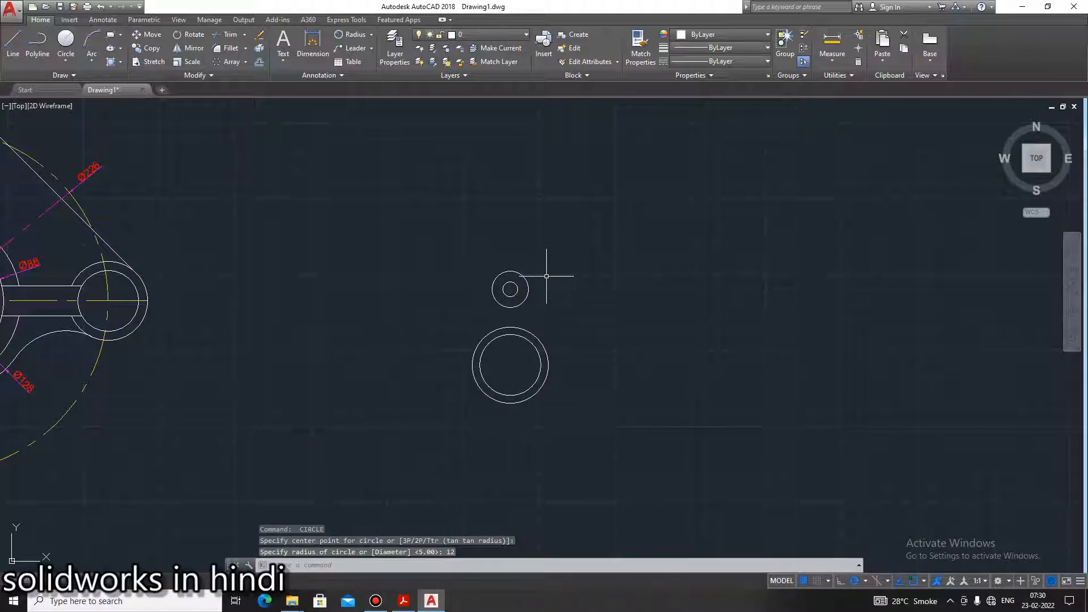
Check the reference PDF in Acrobat Reader, then in AutoCAD draw a left-side line tangent to the radius 25 and radius 12 circles
left_click(404, 601)
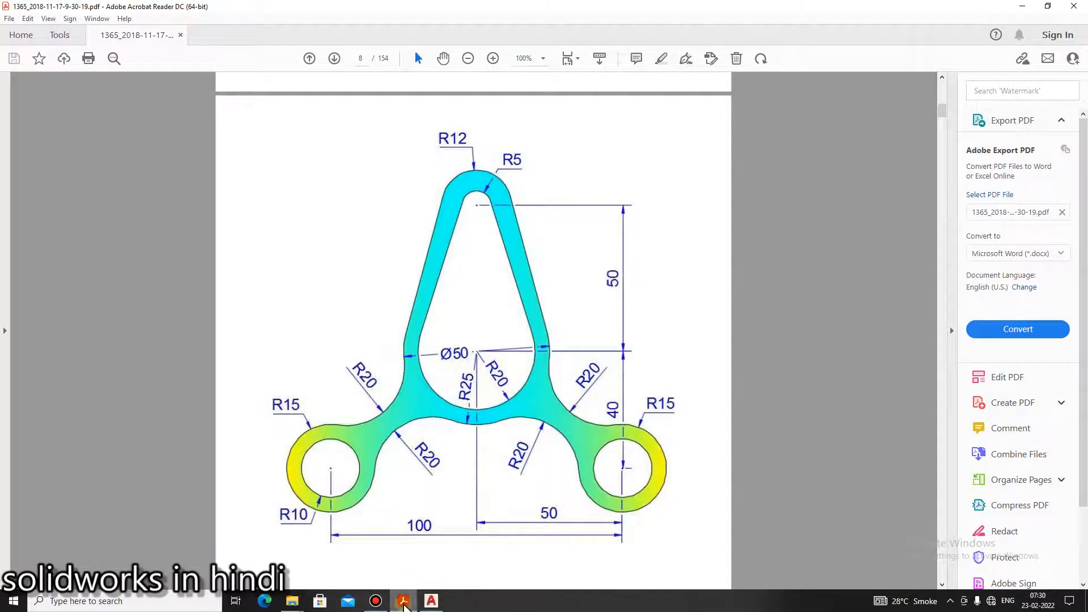
left_click(431, 601)
type("l")
key("Return")
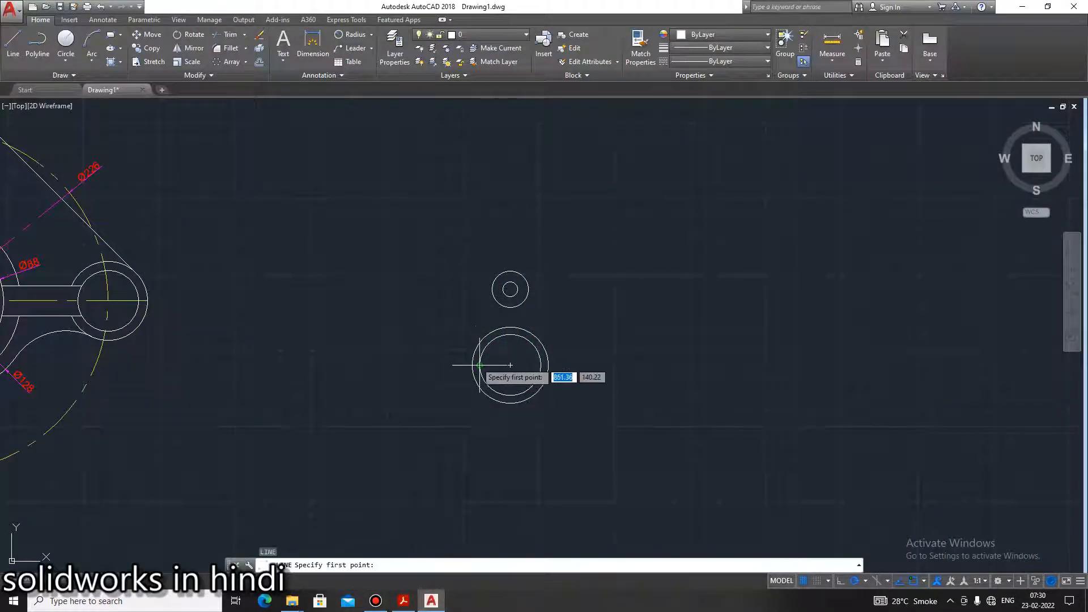
type("t")
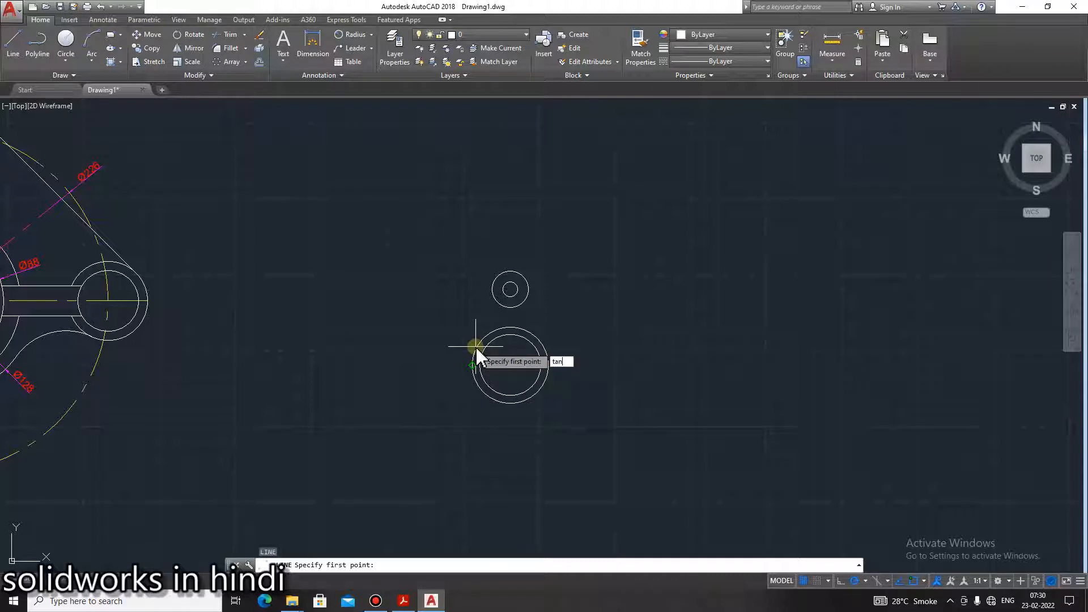
type("an")
key("Return")
left_click(476, 348)
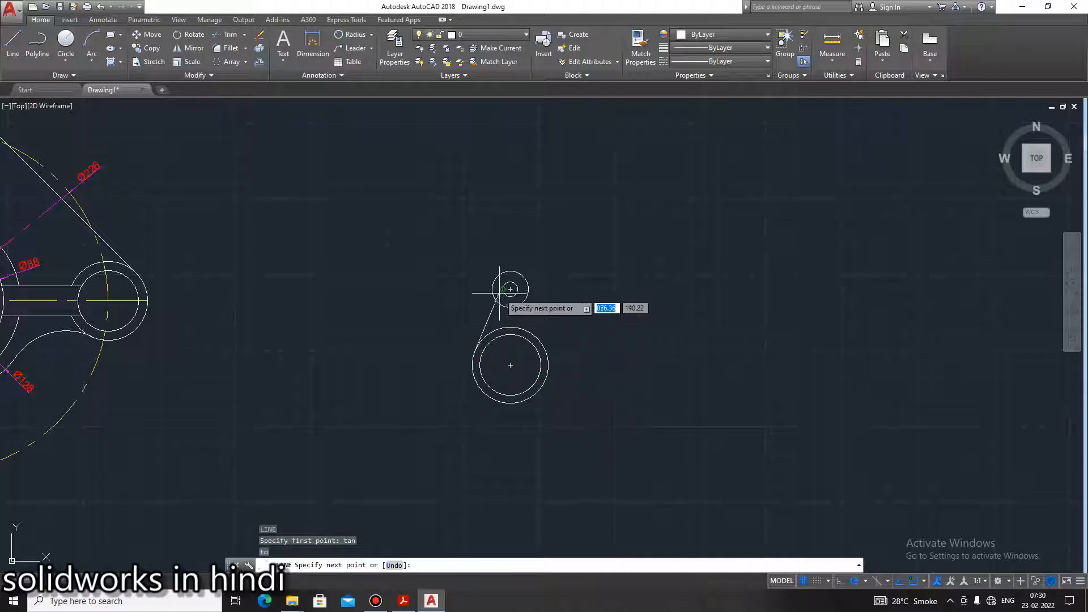
type("tan")
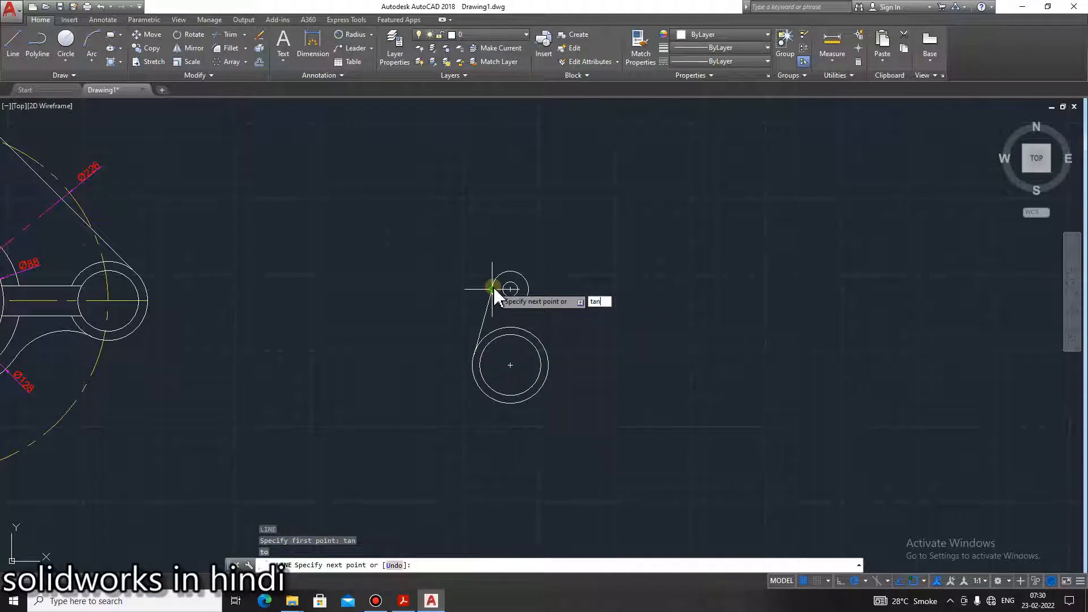
key("Return")
left_click(493, 285)
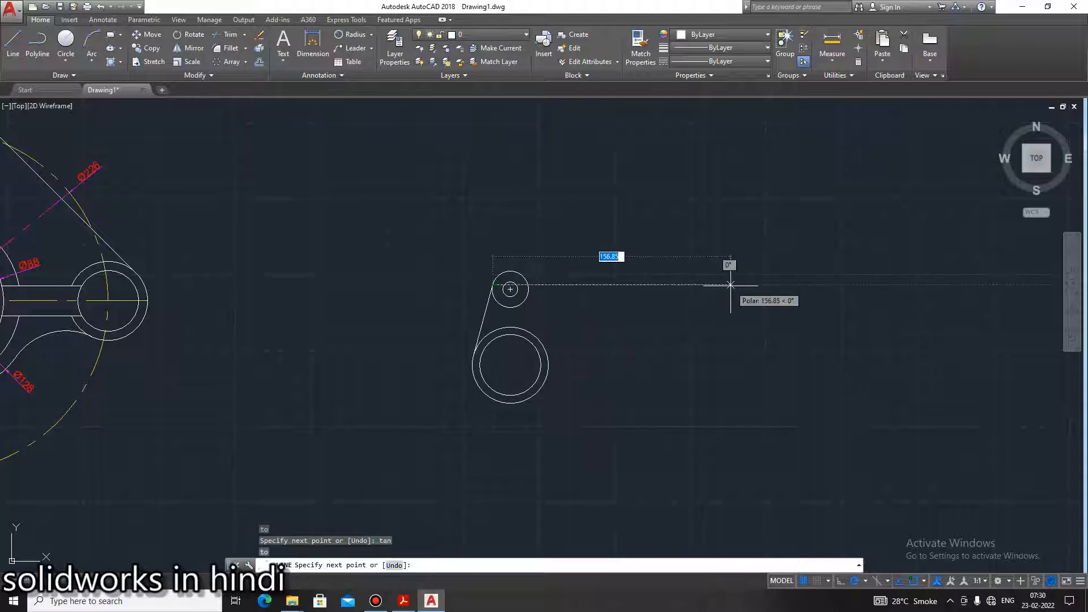
key("Escape")
Draw a matching line on the right side, tangent to the radius 25 circle and the radius 12 circle
type("l")
key("Return")
type("tan")
key("Return")
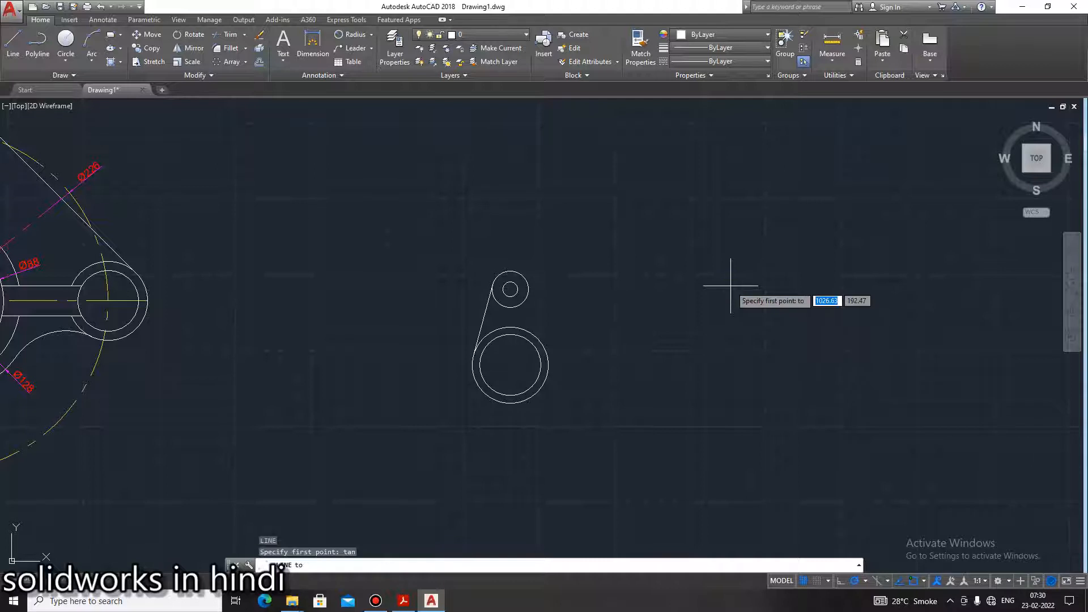
left_click(553, 363)
type("tan")
key("Return")
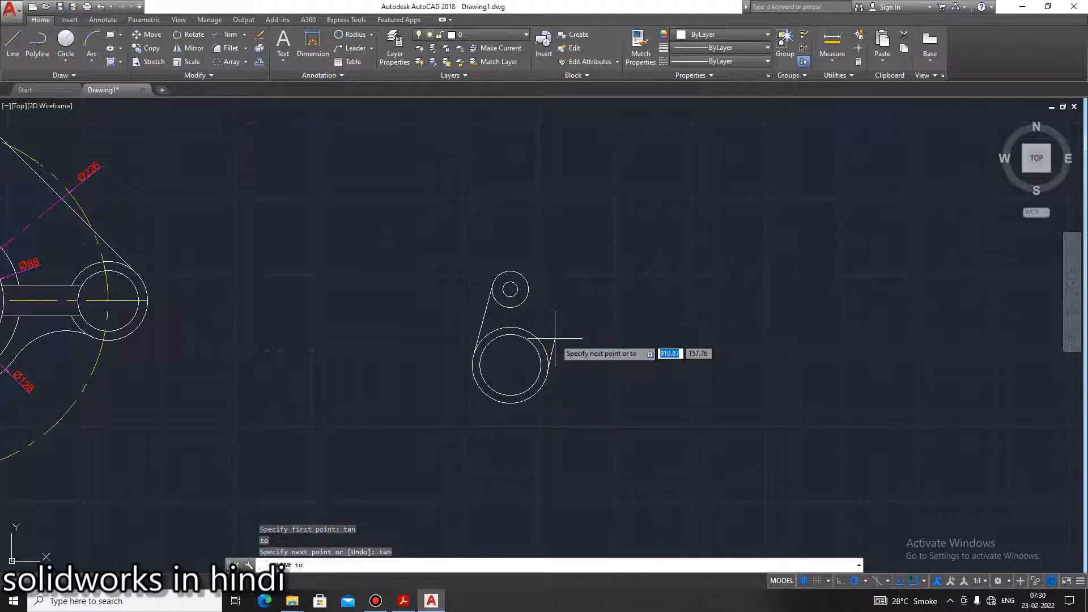
left_click(526, 288)
key("Escape")
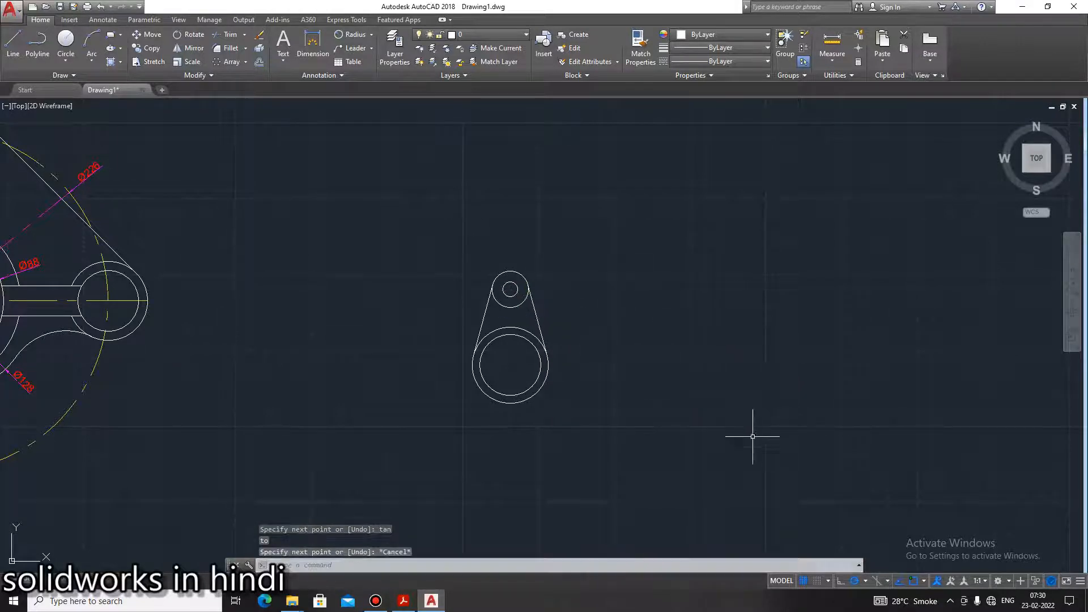
After checking the PDF, draw a 50 long horizontal line leftward from the point 40 directly below the radius 25 circle's centre
left_click(401, 602)
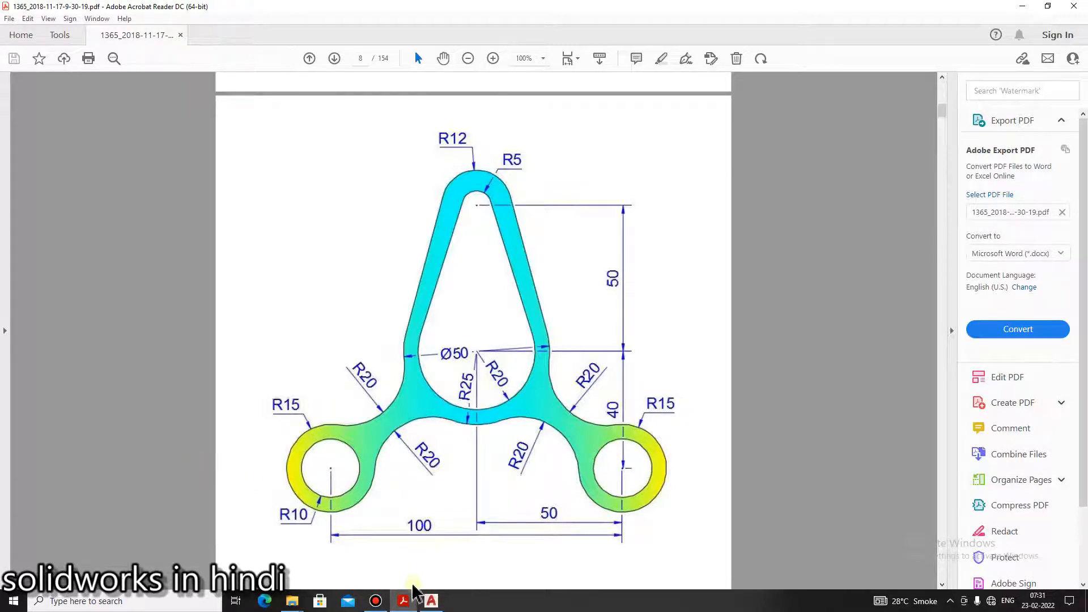
left_click(431, 600)
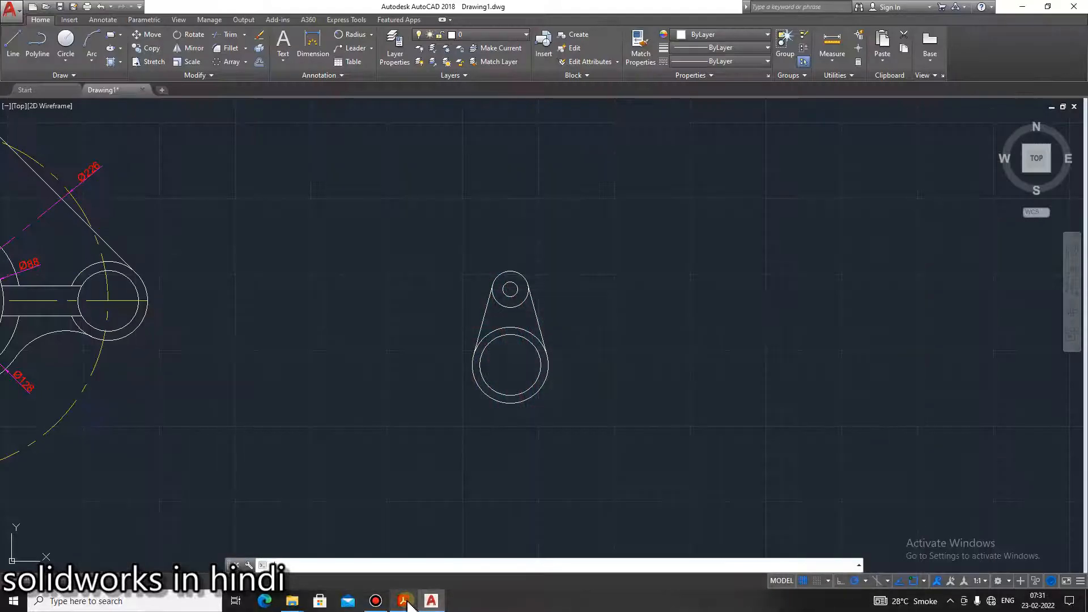
left_click(17, 50)
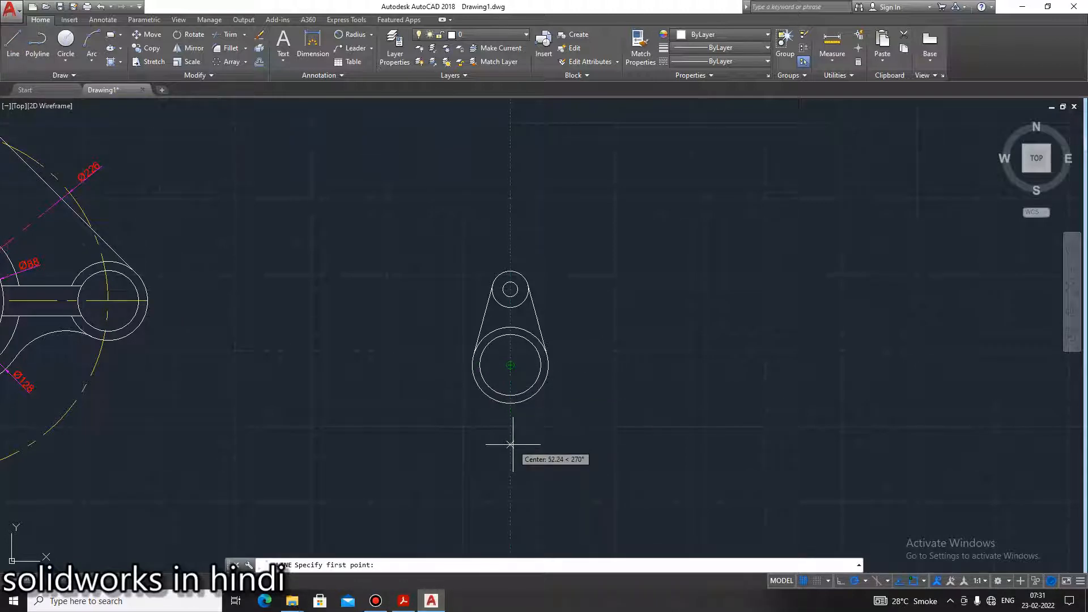
type("40")
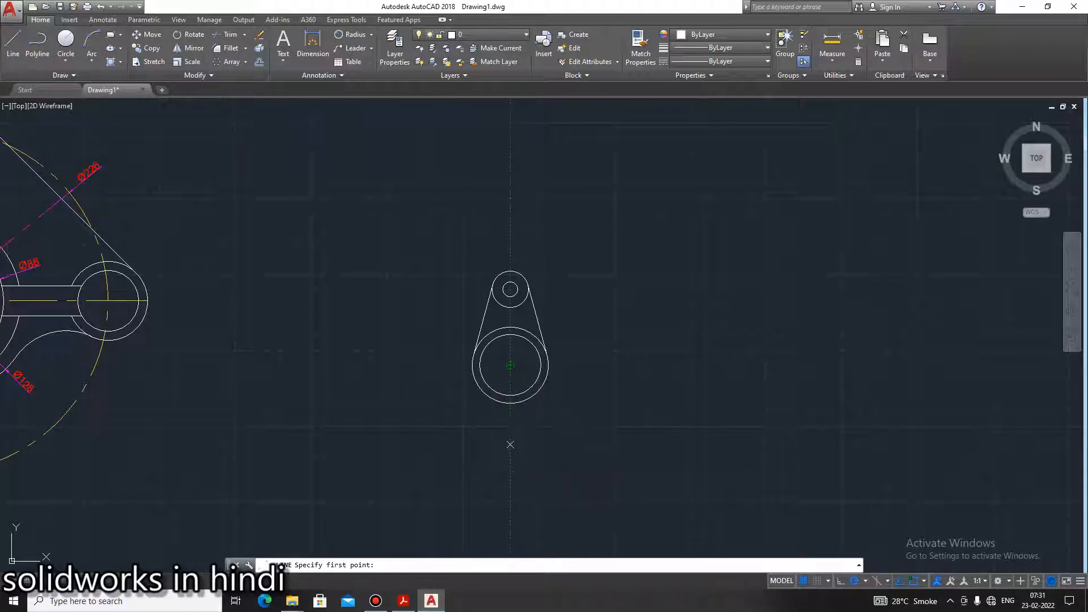
key("Return")
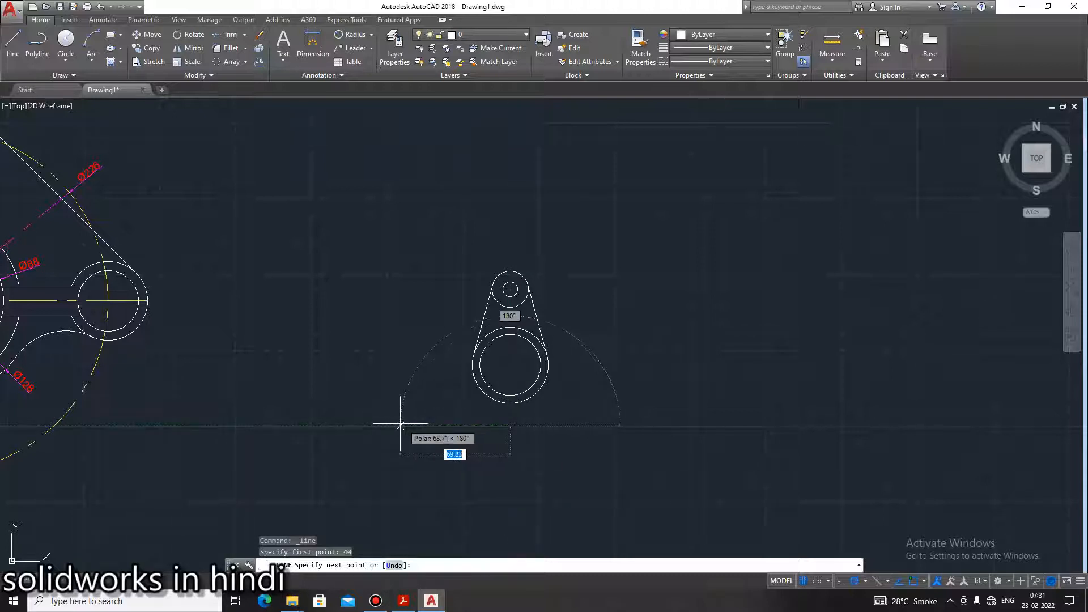
type("5")
key("Return")
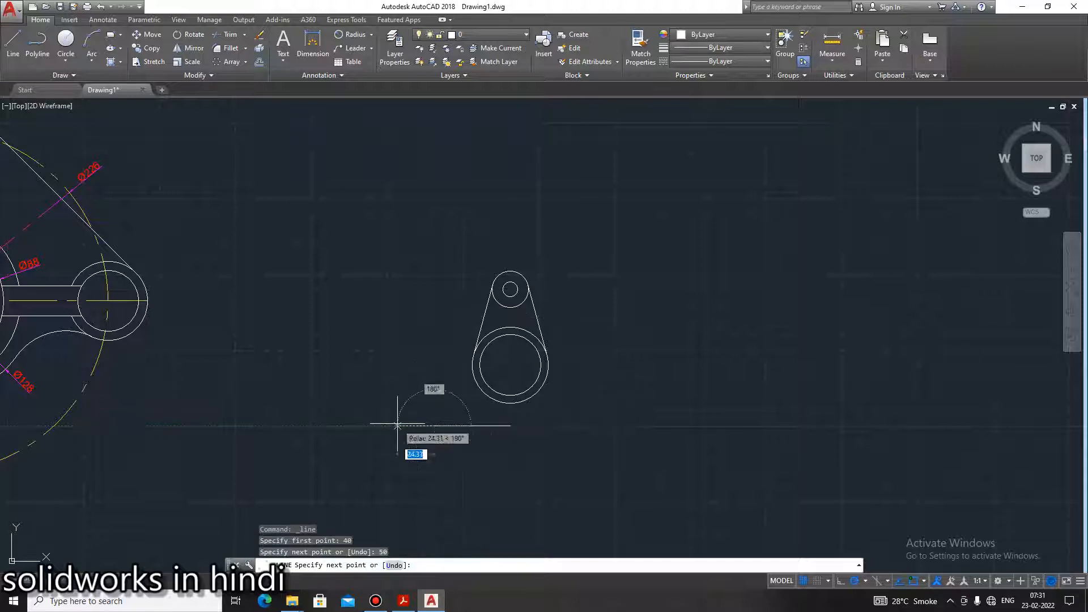
End the line, check the small ring's size in the reference PDF, and draw a circle of radius 10 at the line's left end
left_click(403, 601)
left_click(404, 602)
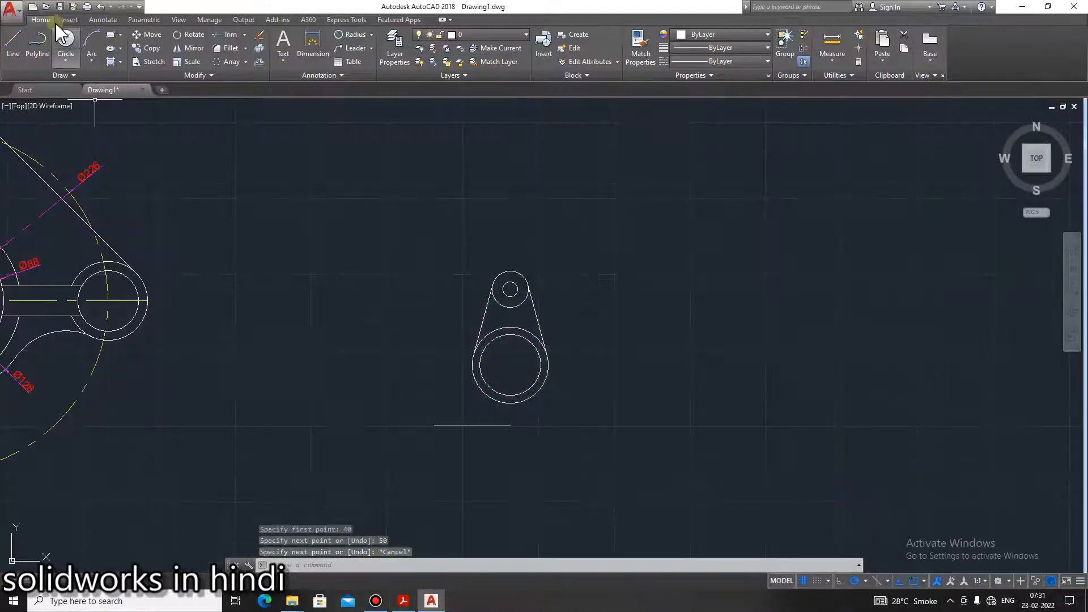
left_click(406, 602)
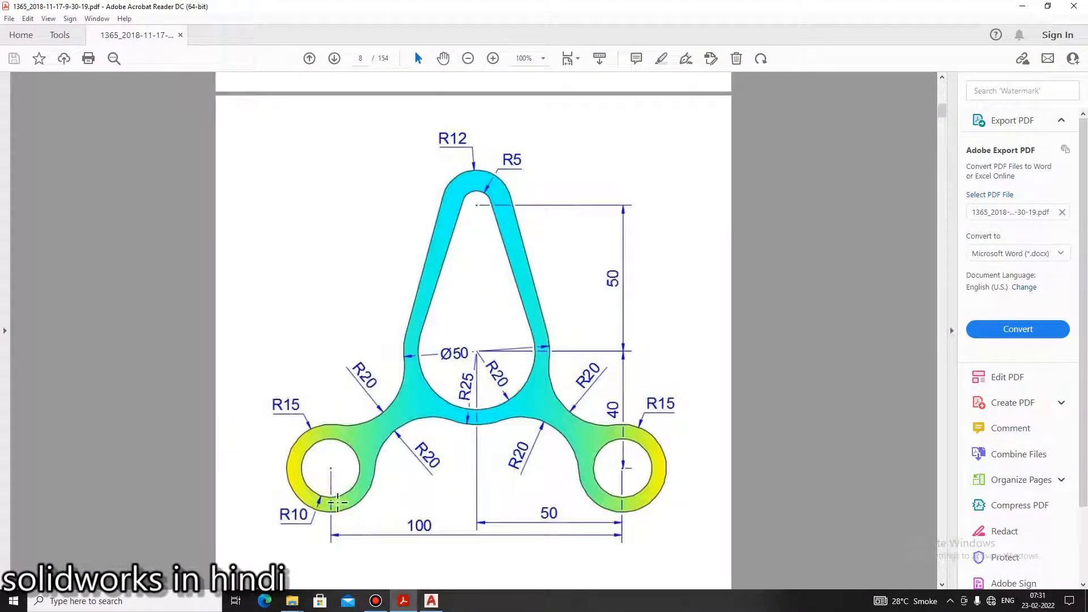
left_click(404, 601)
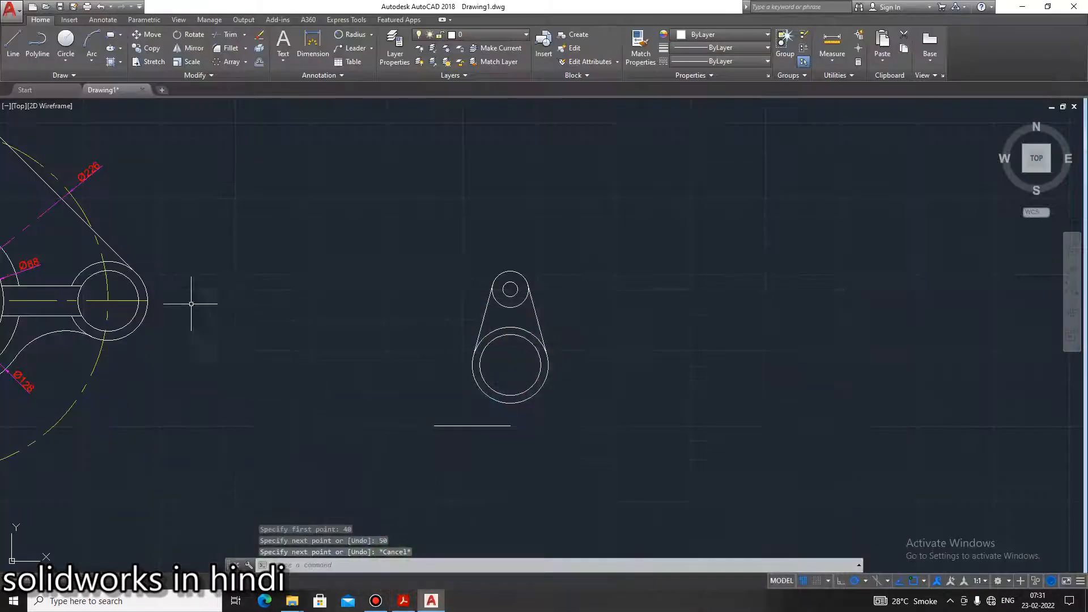
type("c")
key("Return")
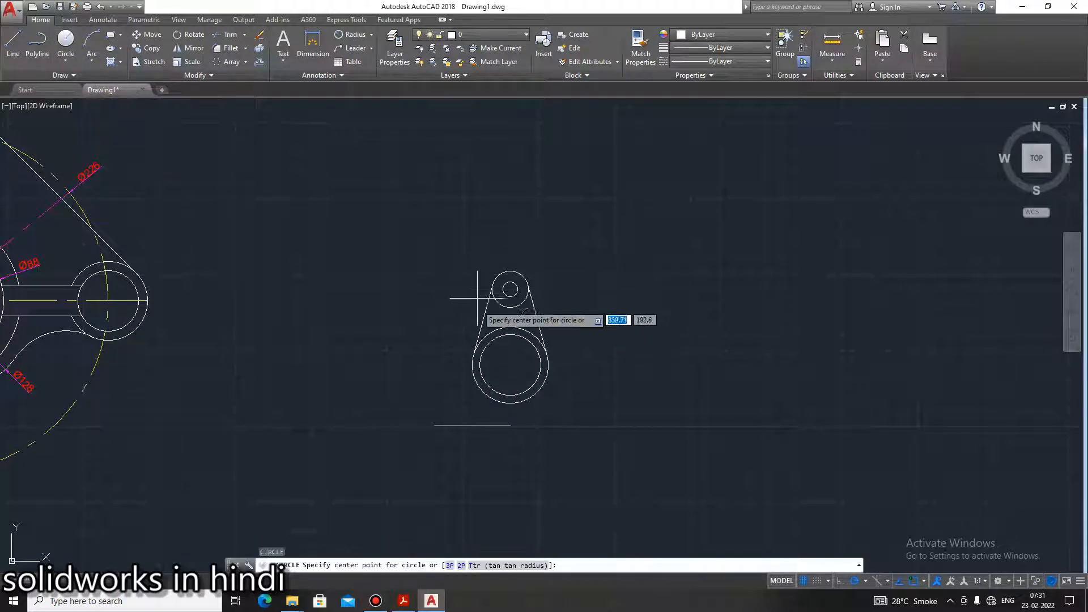
left_click(434, 425)
type("10")
key("Return")
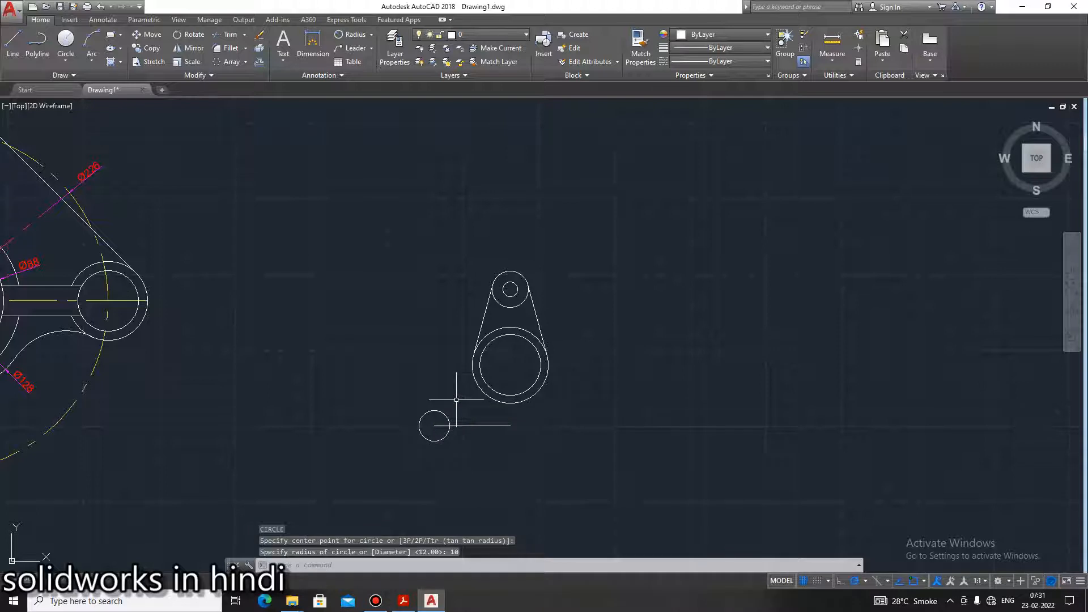
Draw a circle of radius 20 concentric with the radius 10 circle at the line's left end
key("Return")
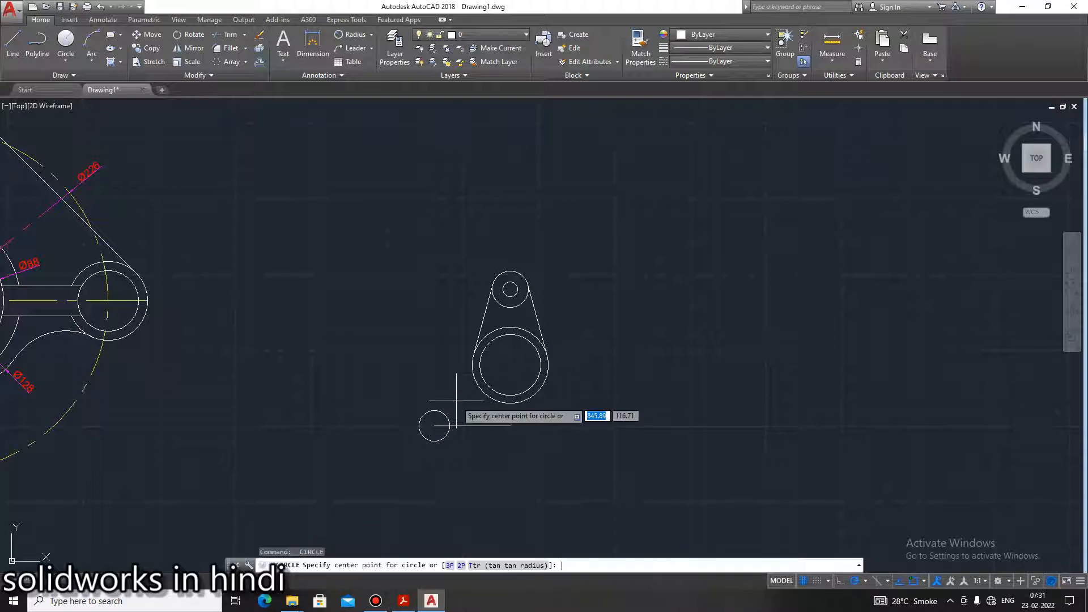
left_click(434, 425)
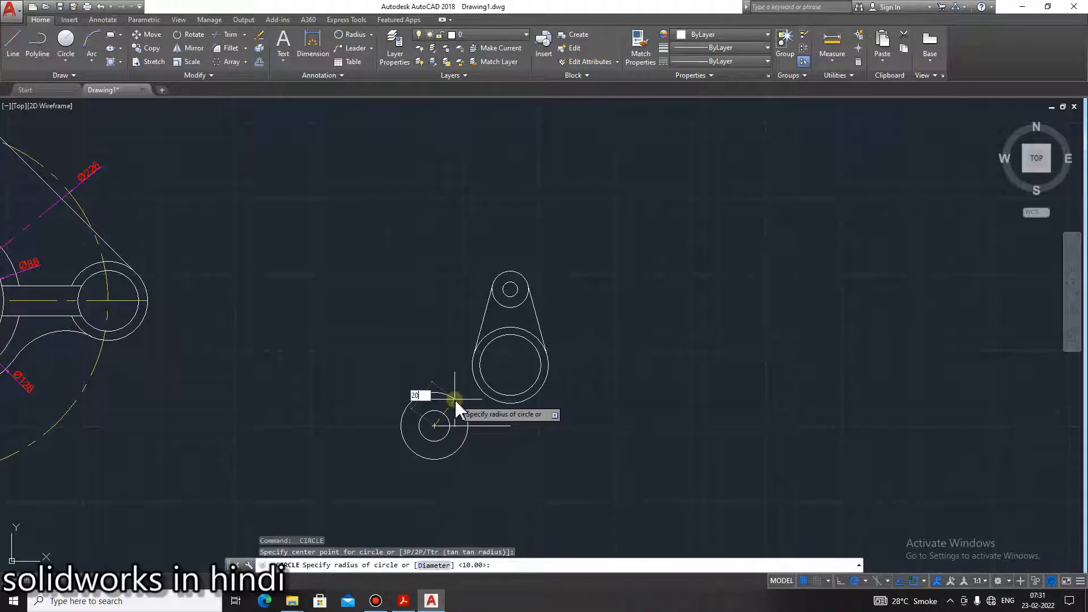
type("20")
key("Return")
Check the reference PDF, then resize the outer circle at the line's left end to radius 15
left_click(403, 600)
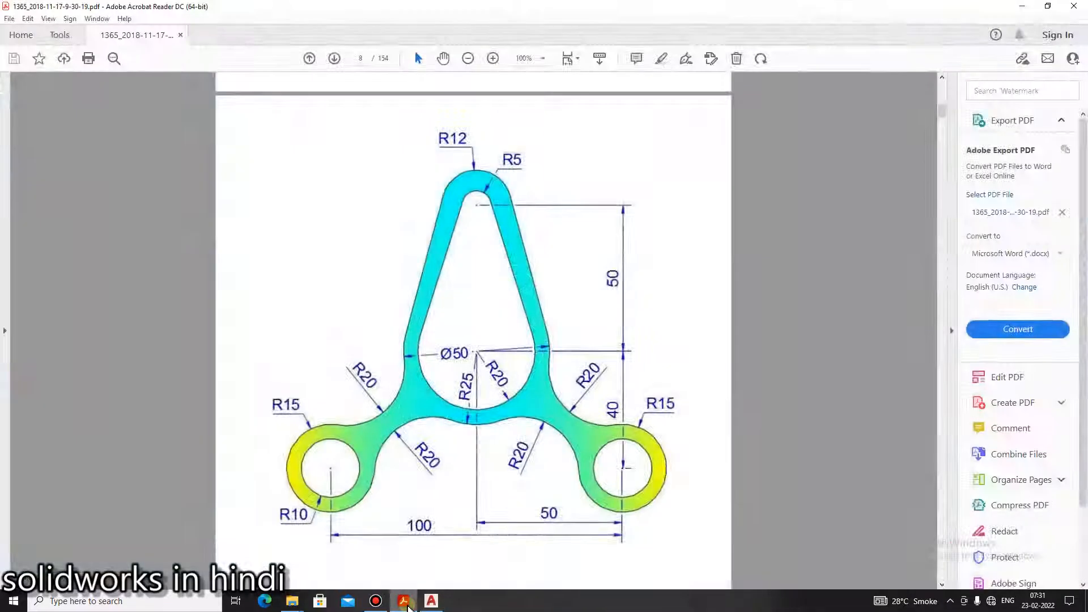
left_click(406, 602)
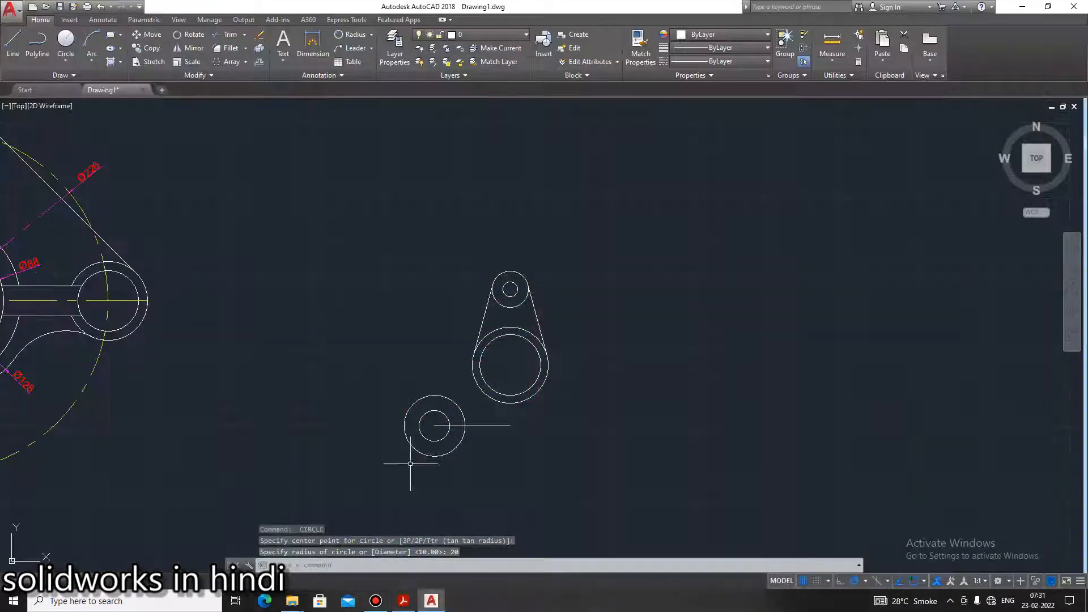
left_click(424, 396)
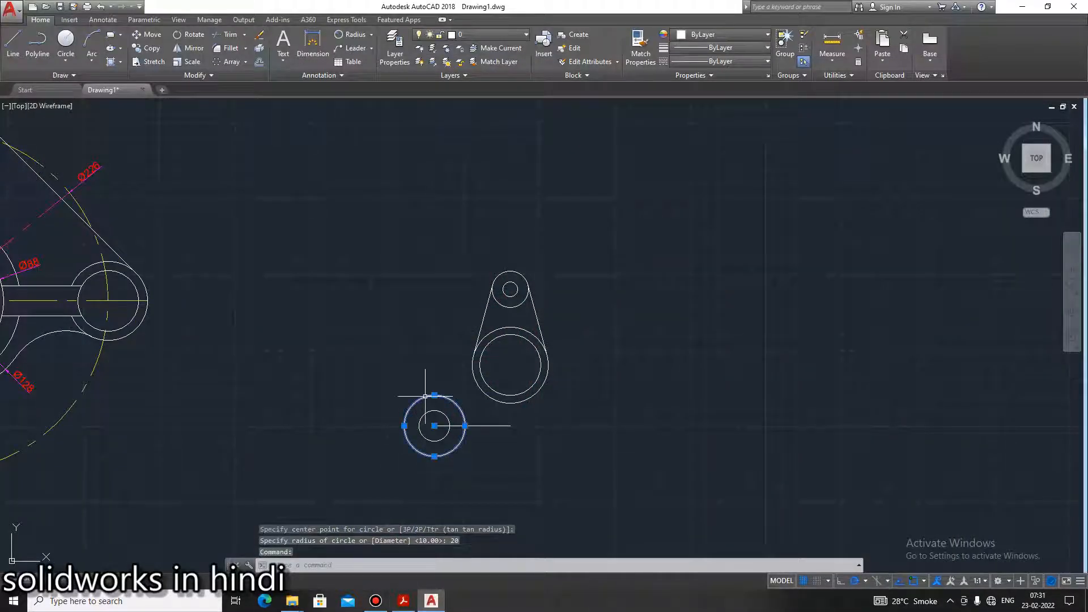
left_click(465, 425)
type("1")
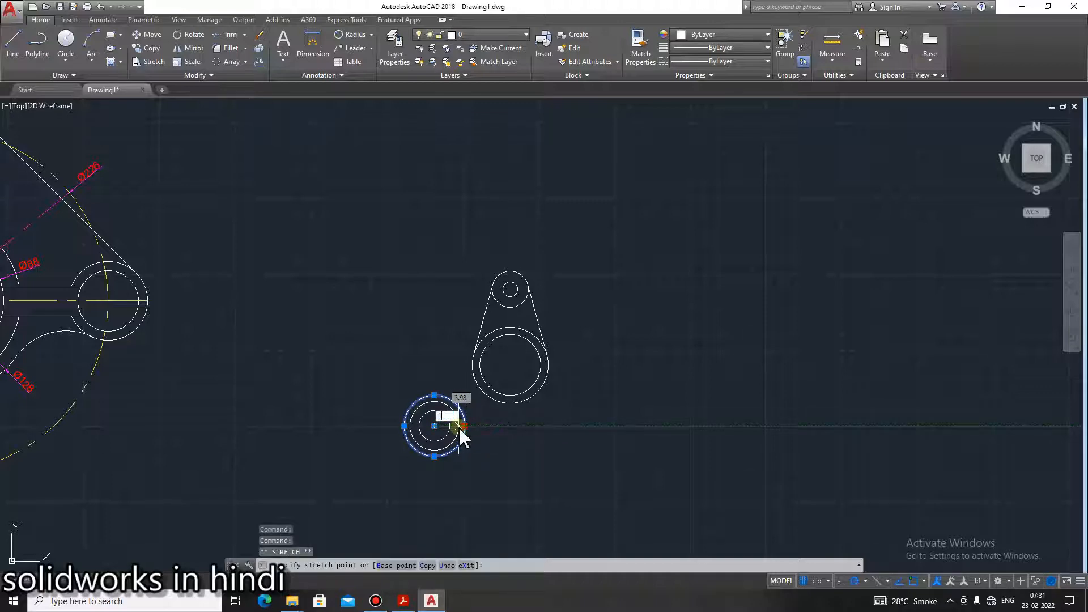
type("5")
key("Return")
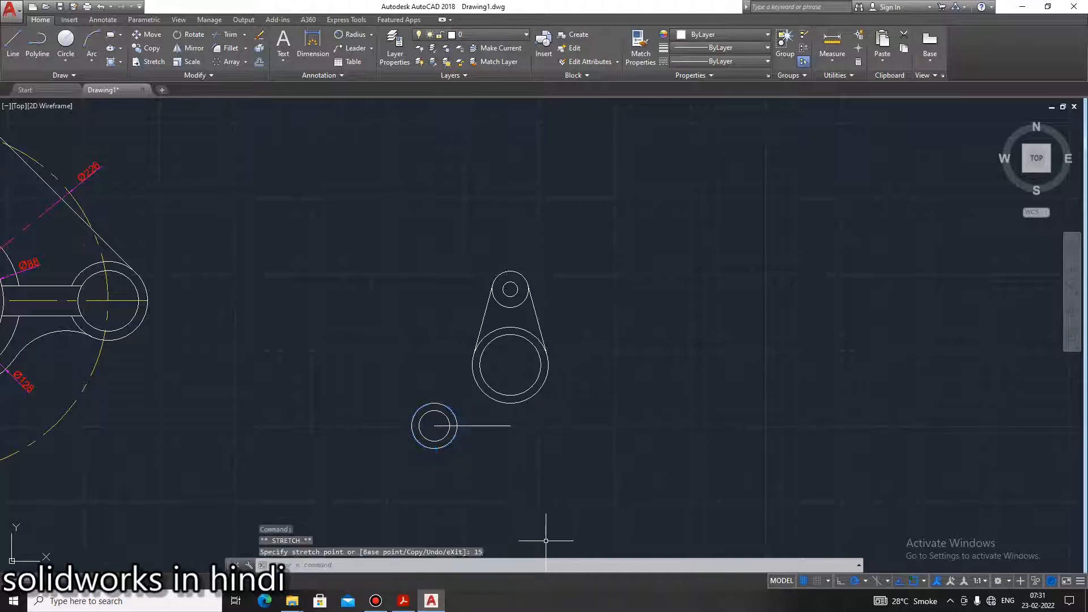
After checking the reference PDF, draw a radius 20 circle tangent to the radius 15 and radius 25 circles, on their upper side
left_click(403, 601)
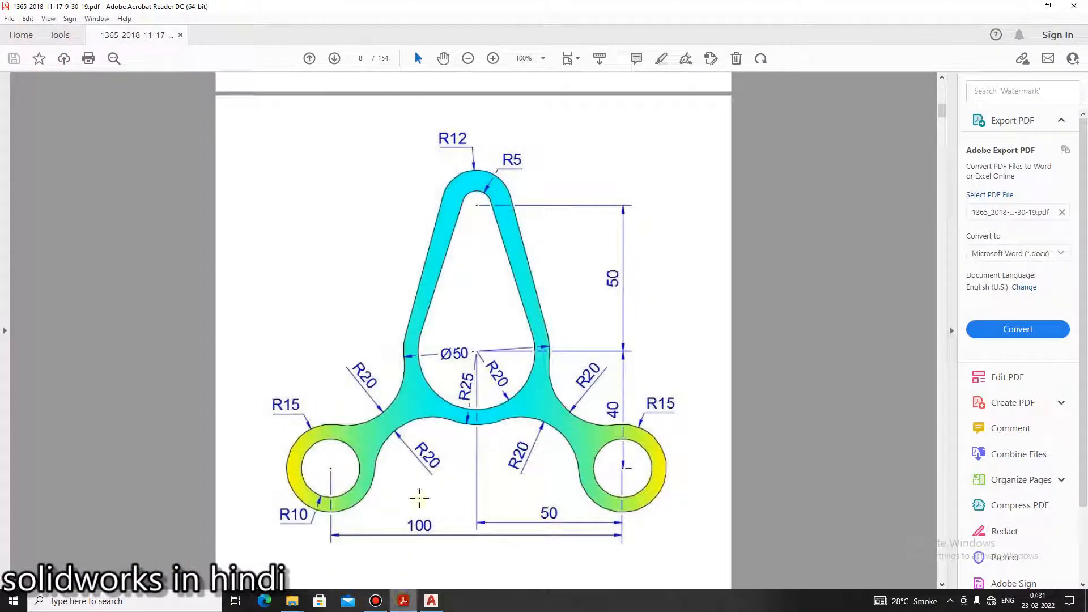
left_click(431, 601)
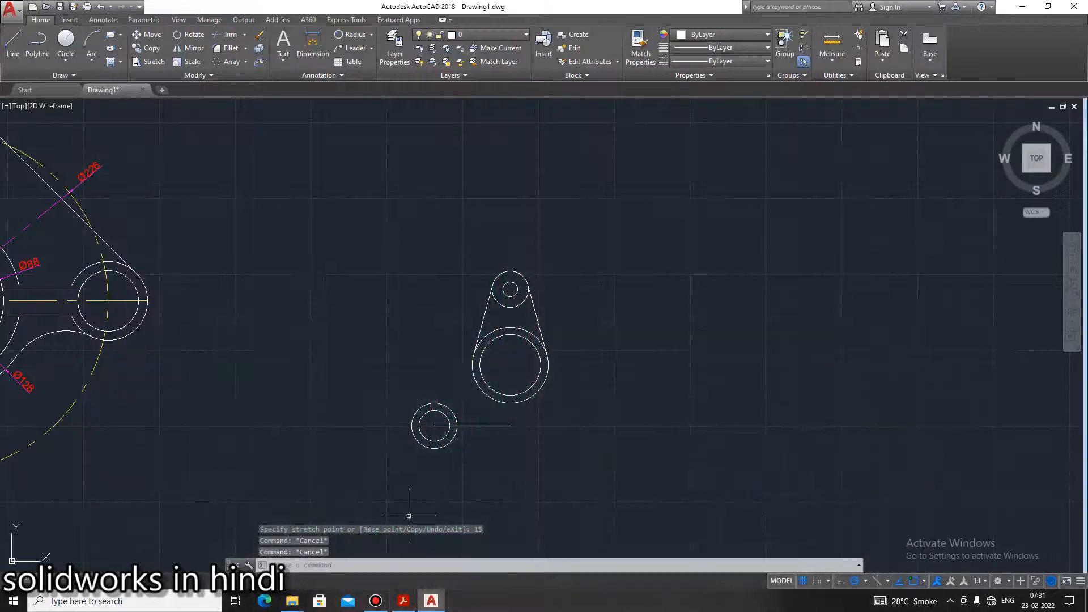
left_click(410, 605)
left_click(412, 606)
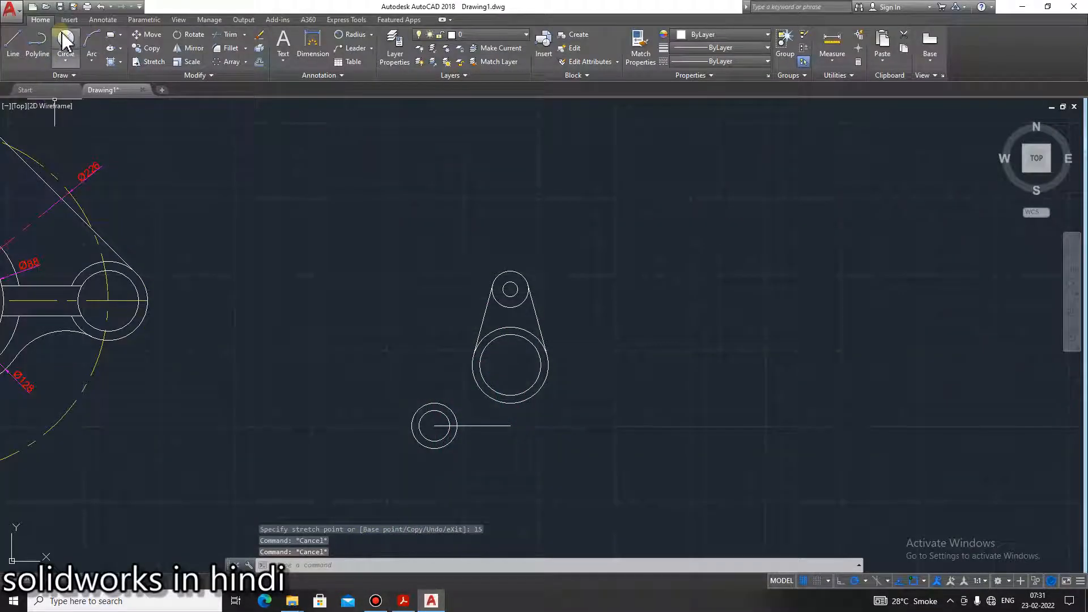
left_click(64, 60)
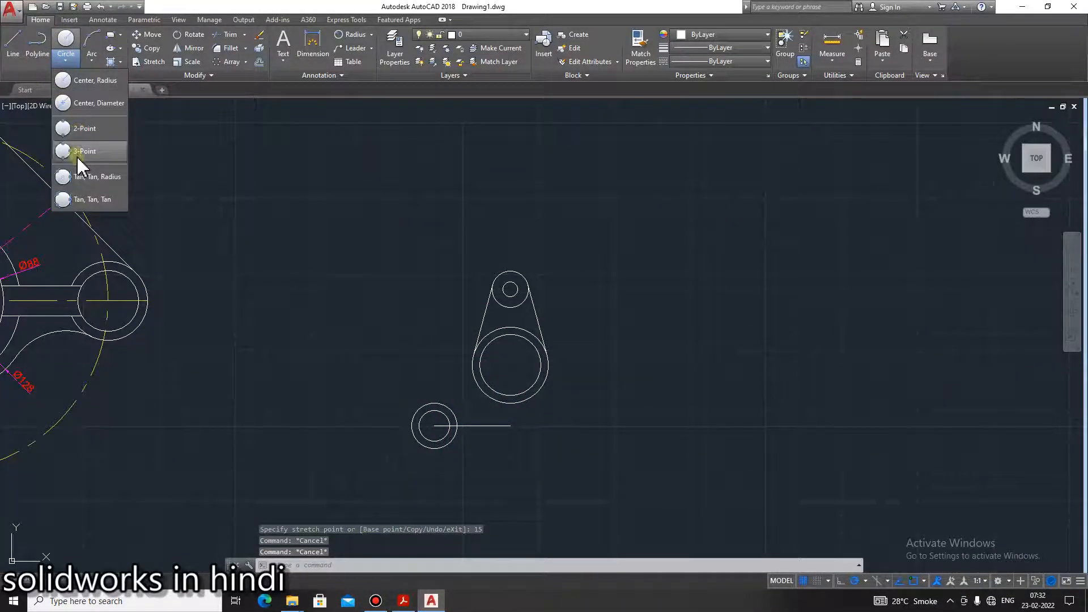
left_click(85, 199)
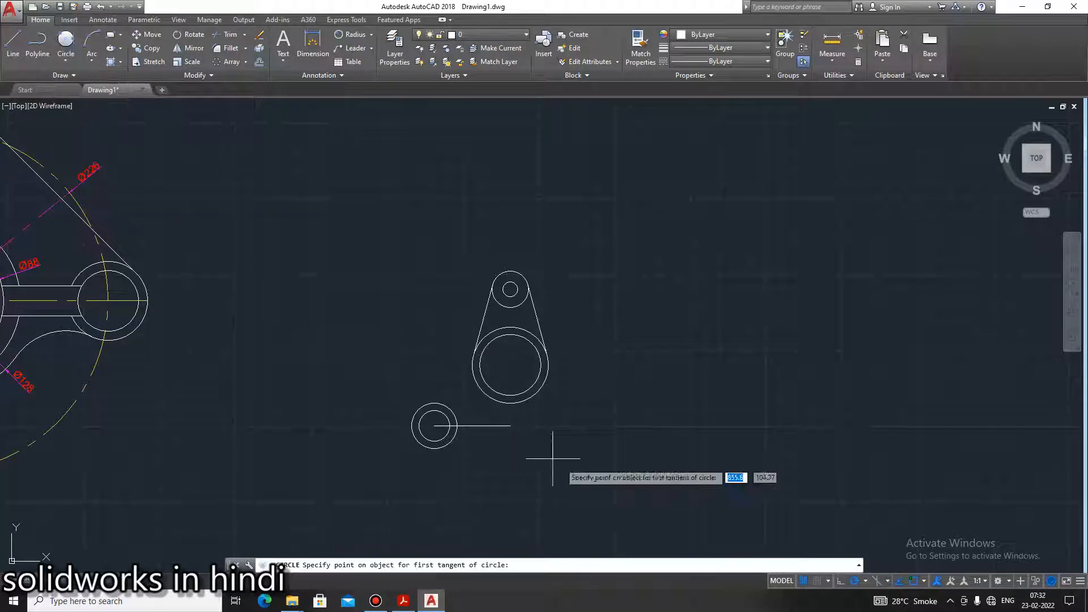
left_click(440, 403)
left_click(474, 371)
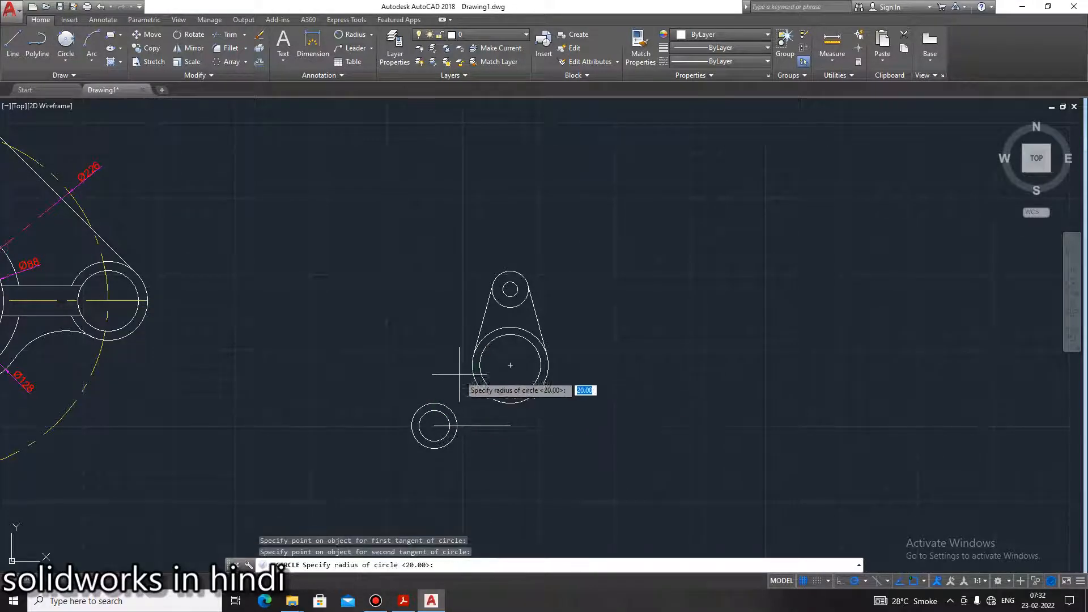
left_click(403, 602)
left_click(404, 601)
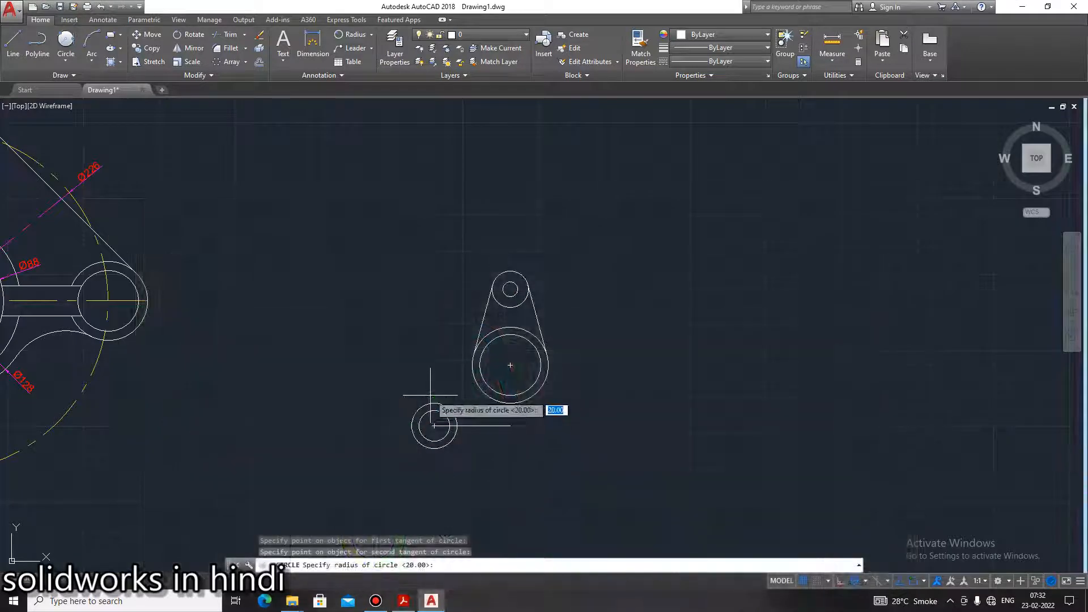
type("20")
key("Return")
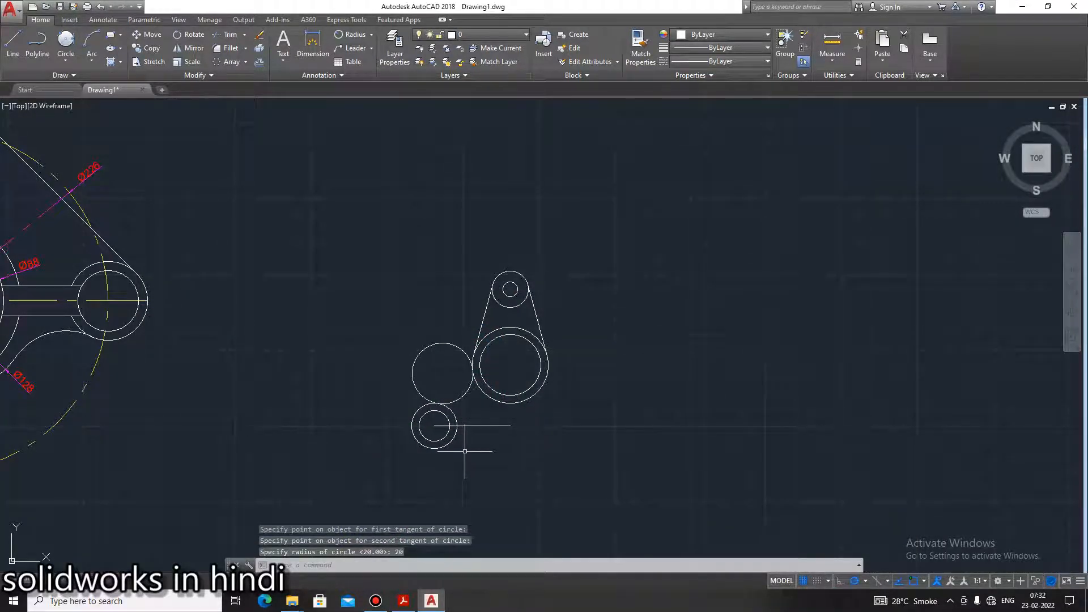
Delete the horizontal construction line that runs from the lower ring's centre
key("Return")
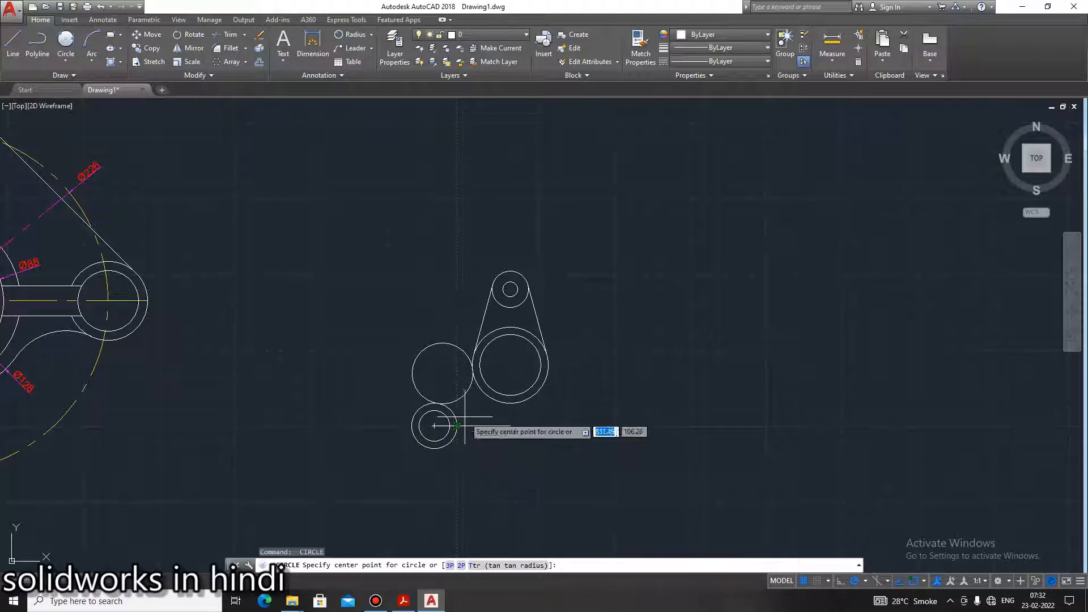
scroll(456, 425, "up", 4)
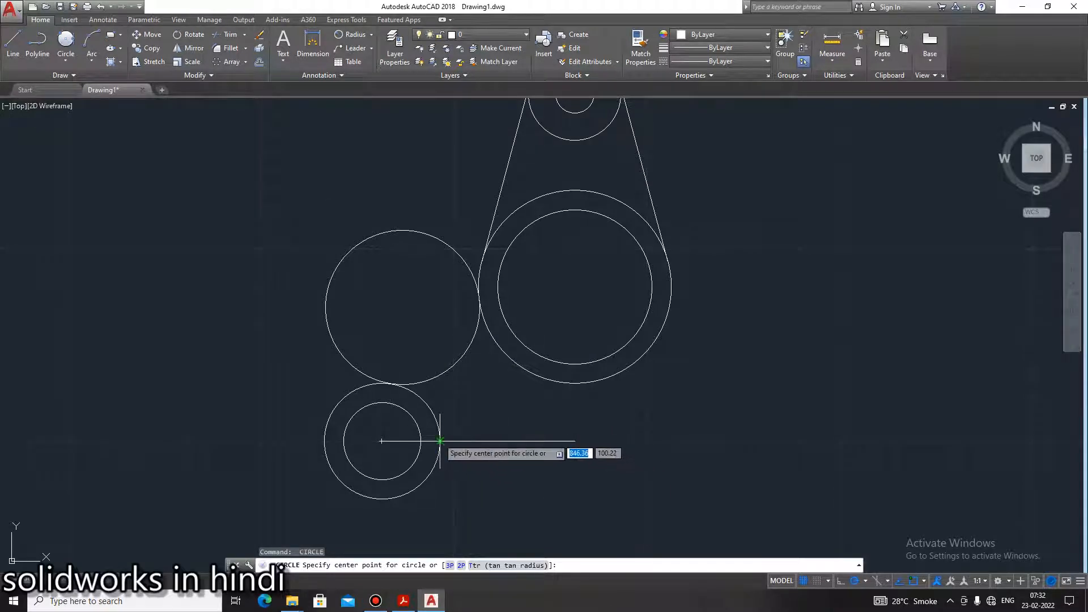
key("Escape")
left_click(478, 441)
key("Delete")
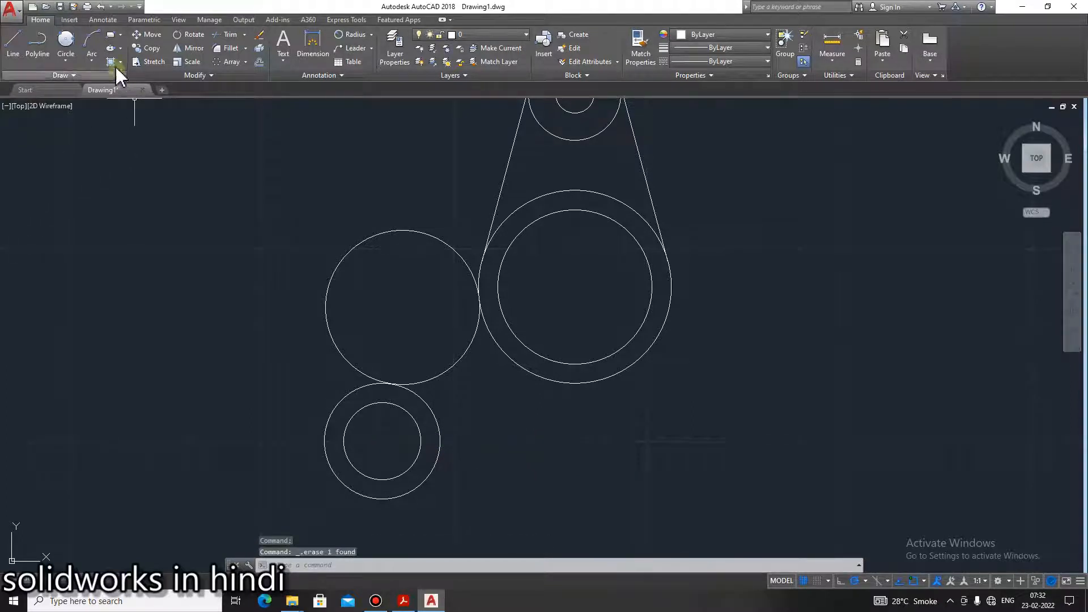
Draw a second radius 20 circle tangent to the radius 15 and radius 25 circles, on their lower side
left_click(66, 44)
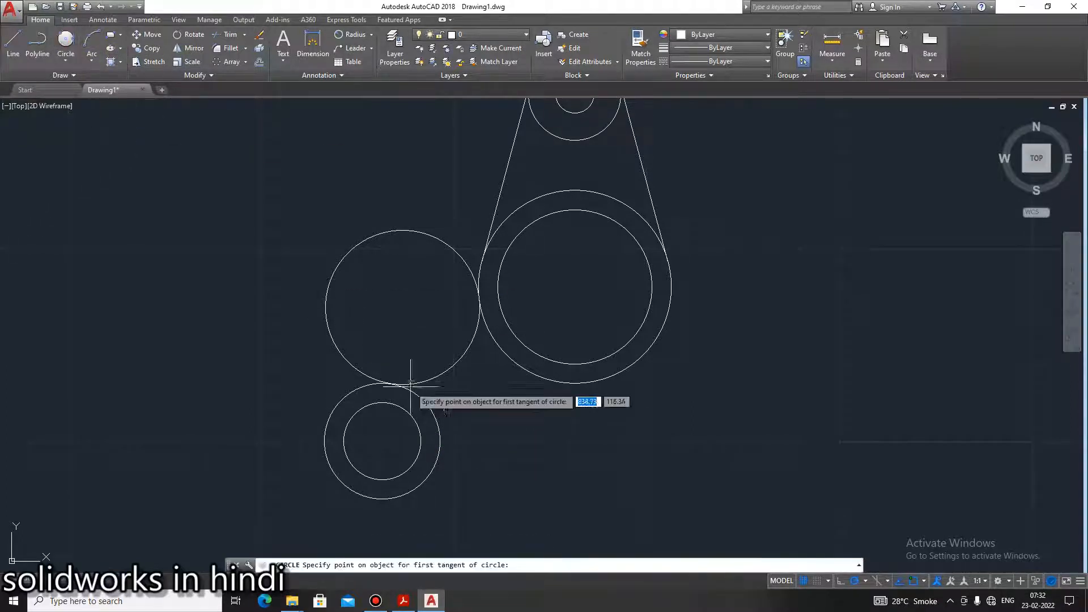
left_click(436, 427)
left_click(512, 370)
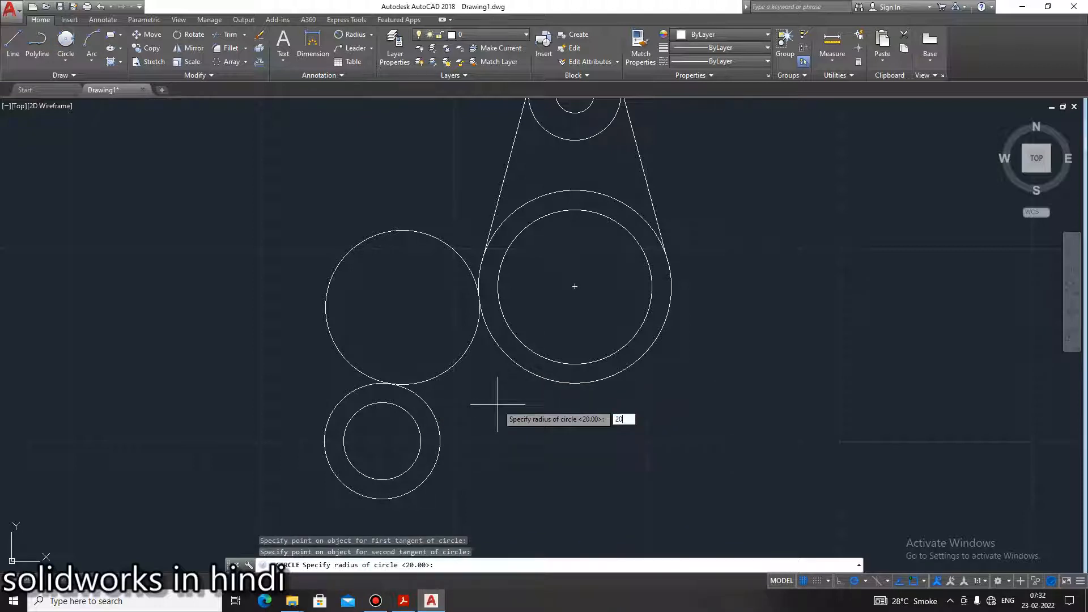
key("Return")
key("Escape")
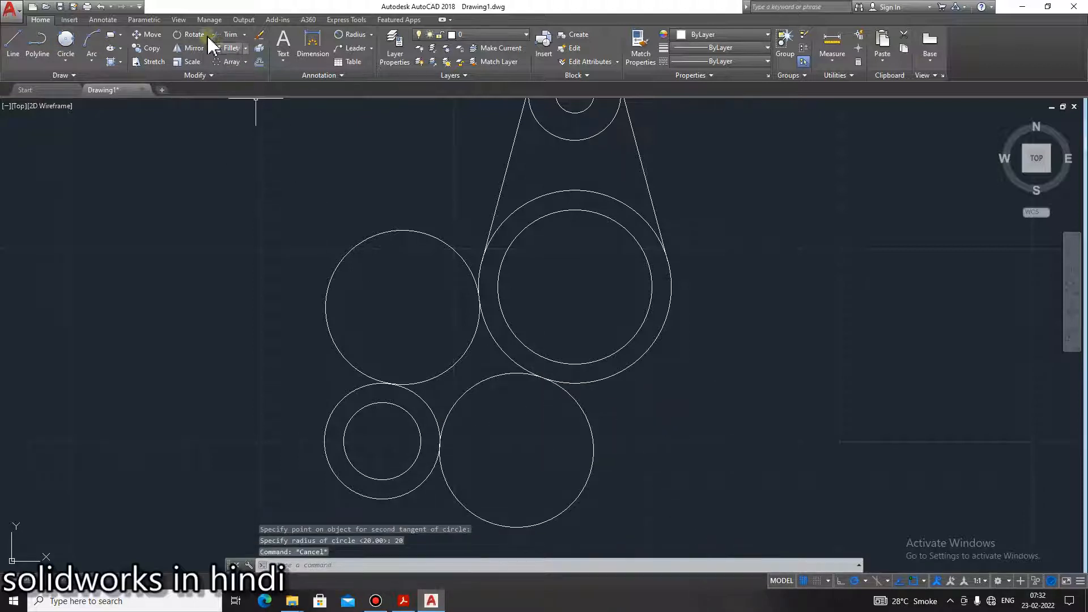
Trim both radius 20 circles down to the blending arcs between the lower ring and the central circle, and check the reference PDF
left_click(227, 34)
key("Return")
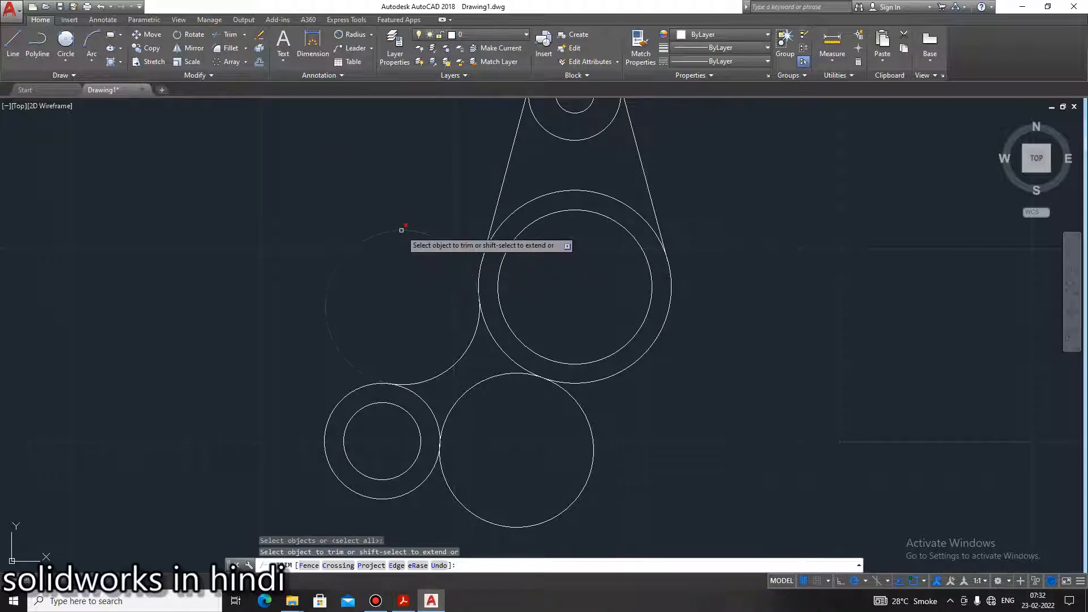
left_click(401, 230)
left_click(588, 477)
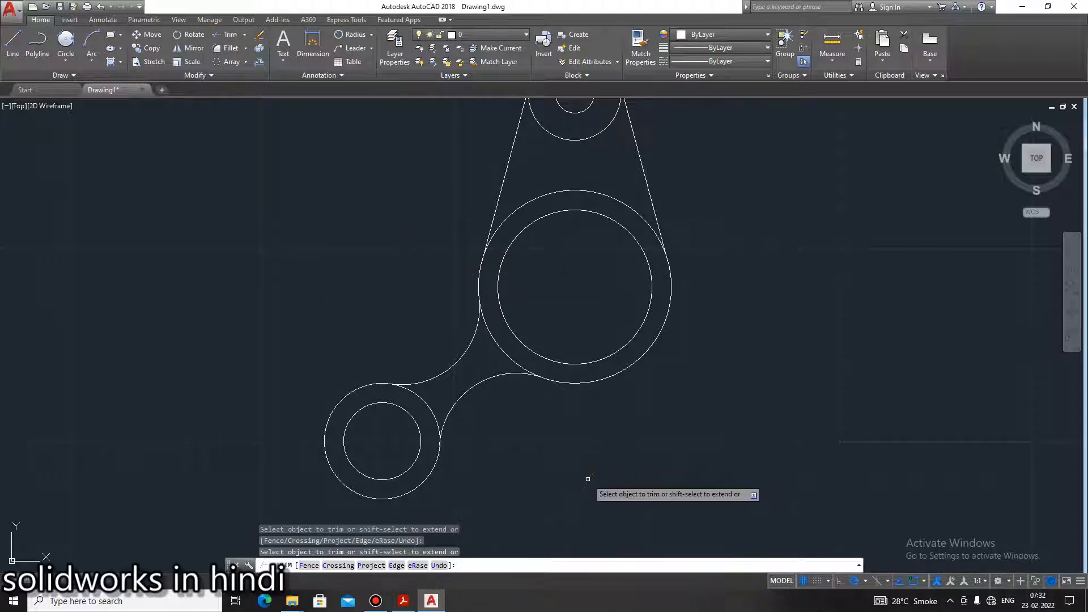
key("Escape")
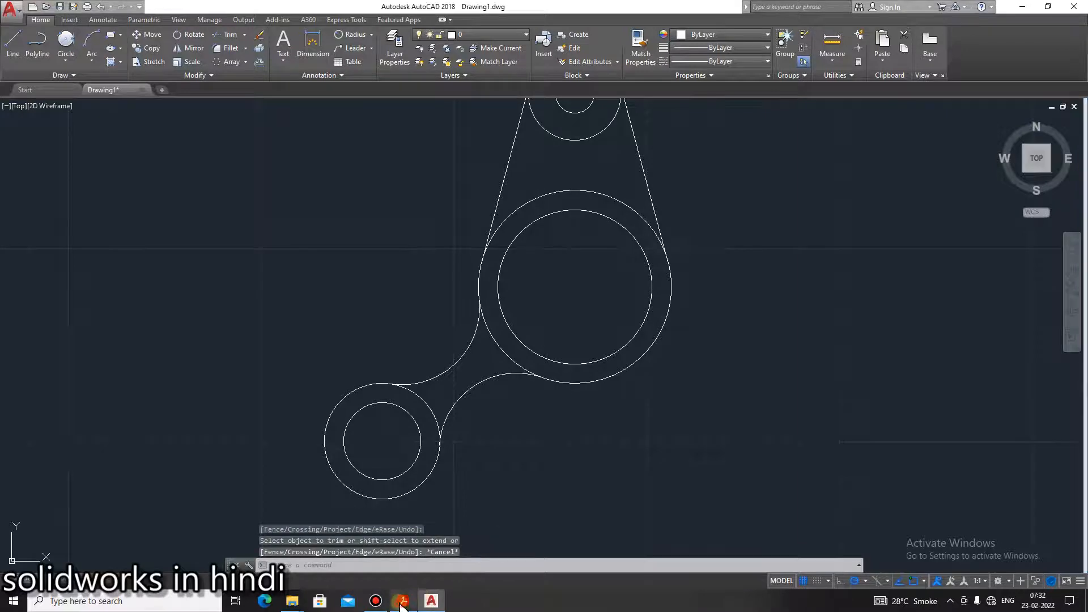
left_click(403, 601)
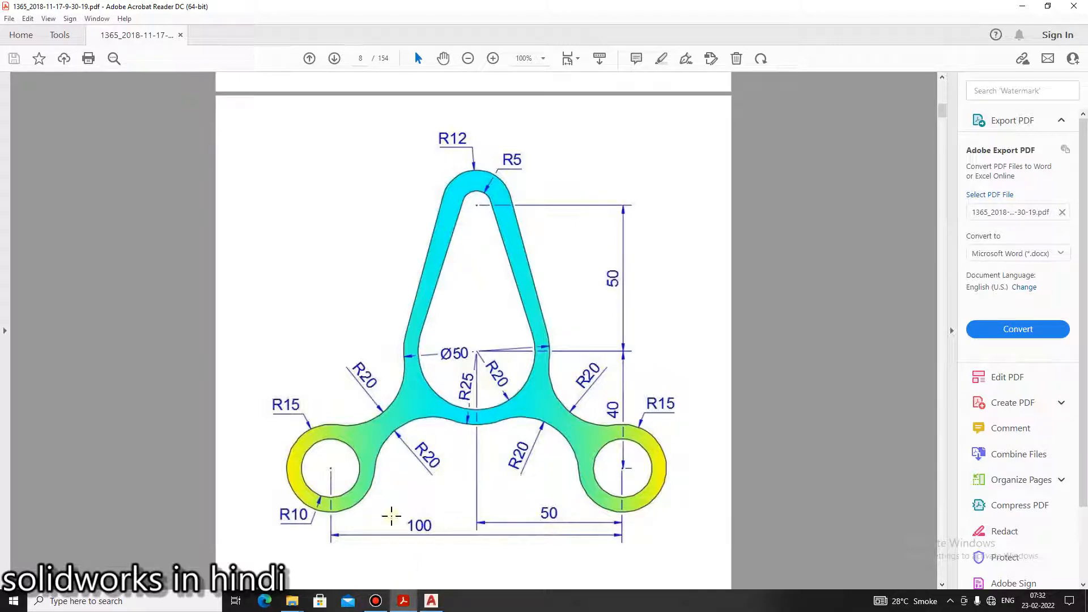
left_click(403, 602)
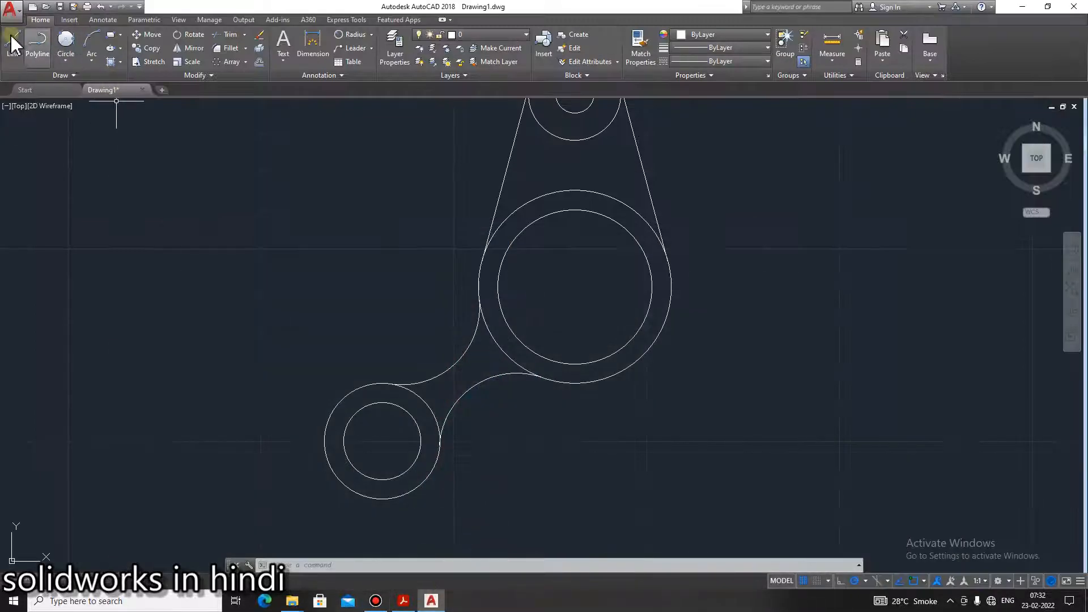
left_click(12, 41)
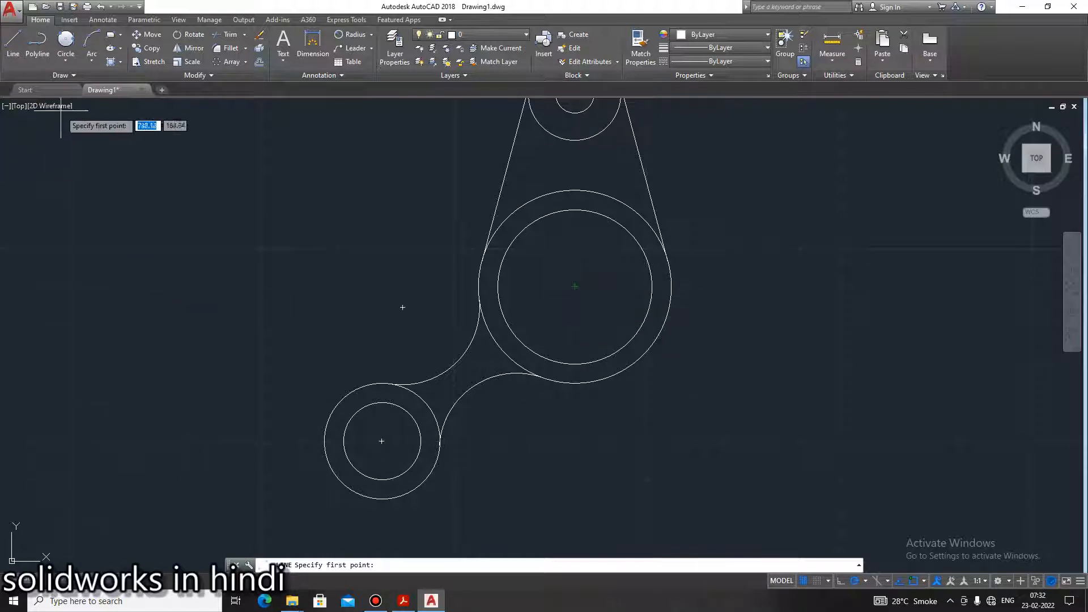
key("Escape")
key("Escape")
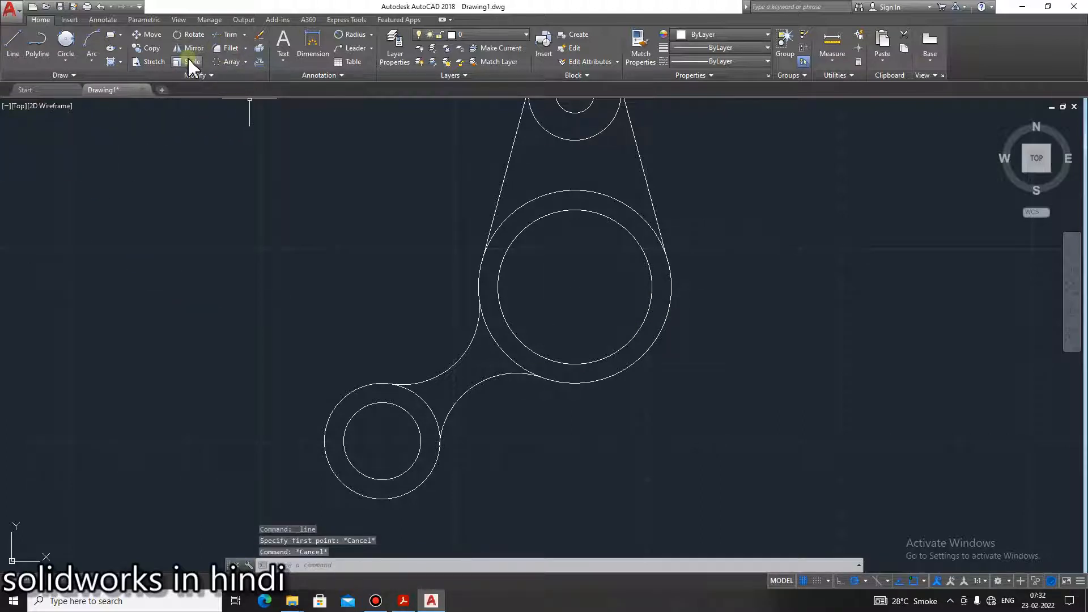
Mirror the lower ring's two circles and both blending arcs about the line through the central and upper circle centres, keeping the source objects
left_click(190, 50)
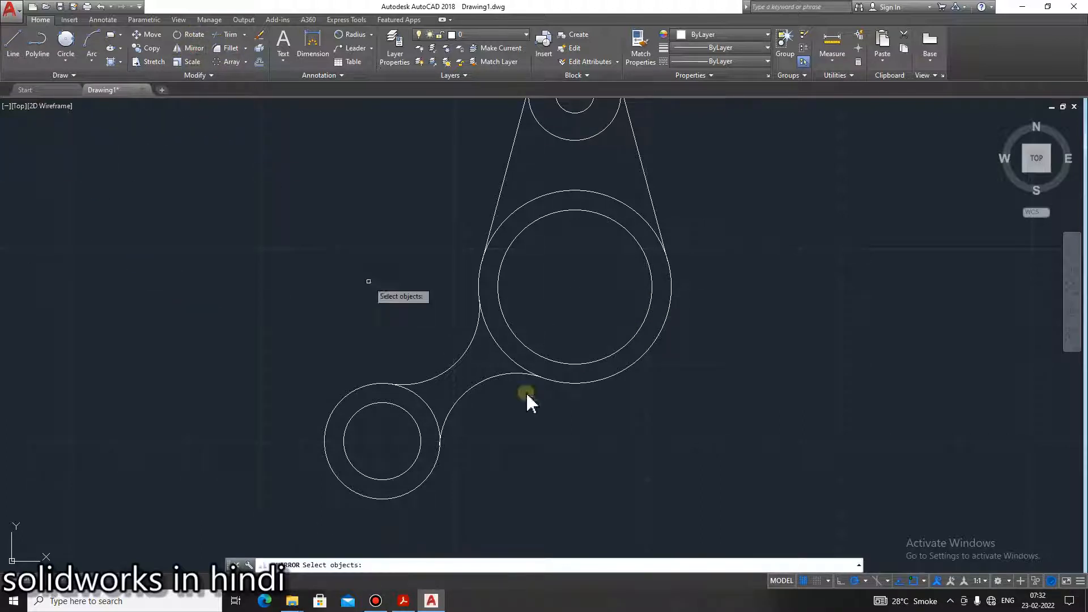
left_click(421, 400)
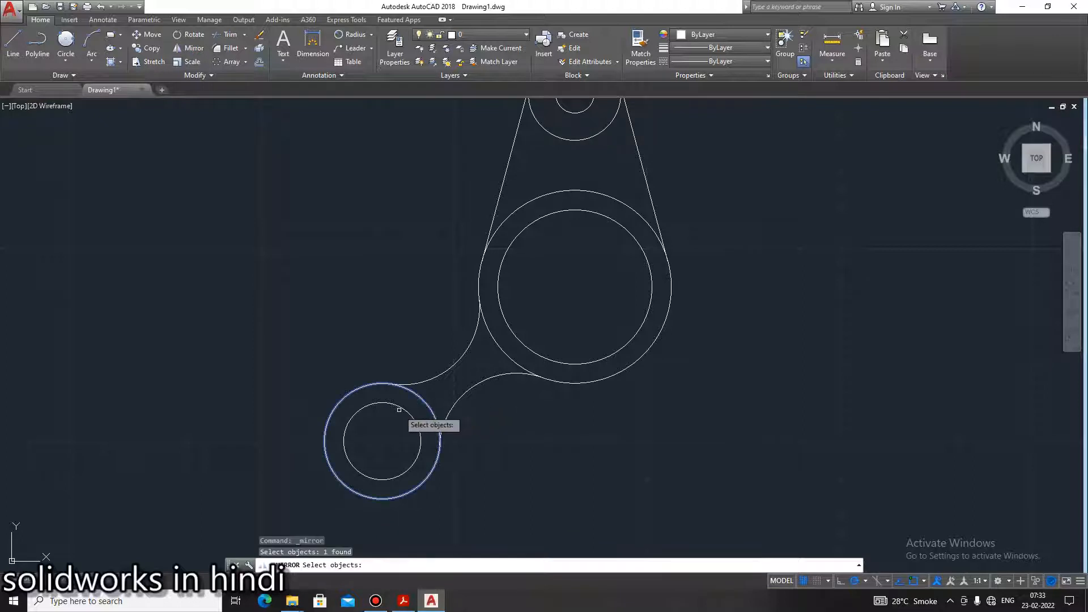
left_click(399, 408)
left_click(448, 367)
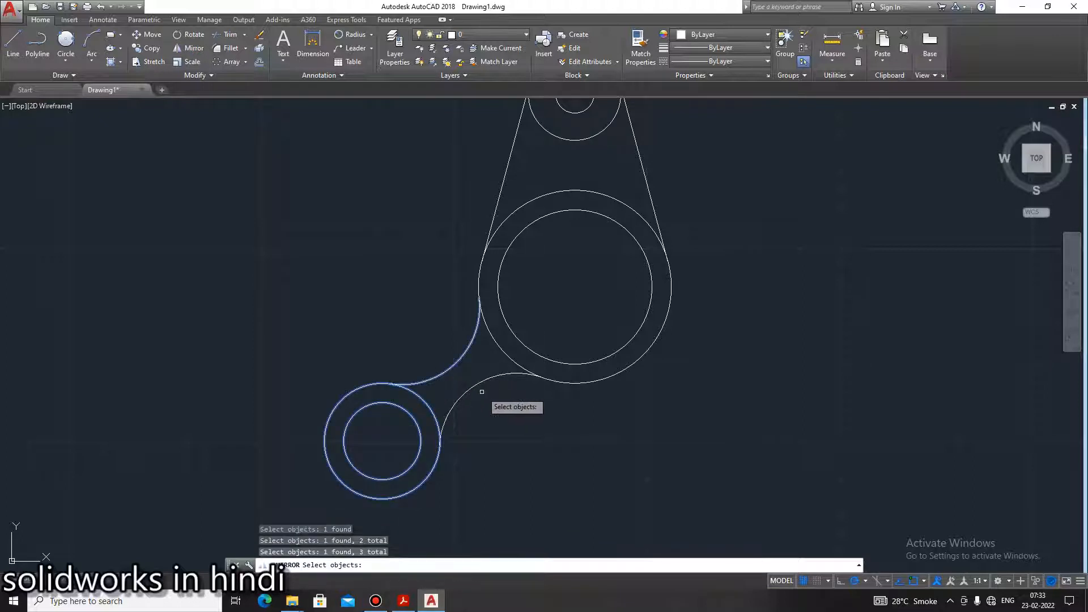
left_click(487, 382)
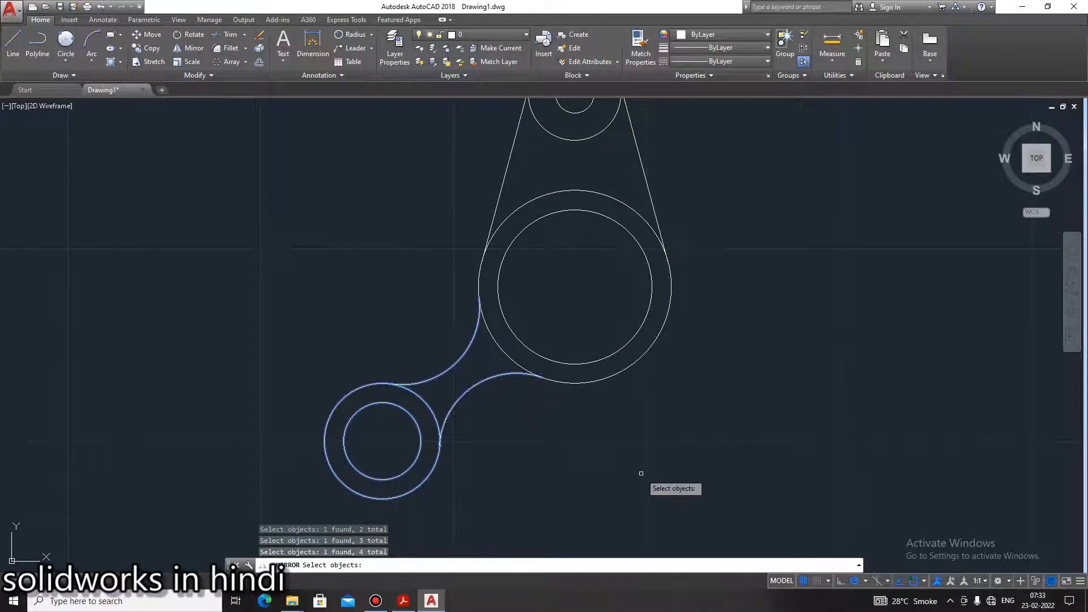
key("Return")
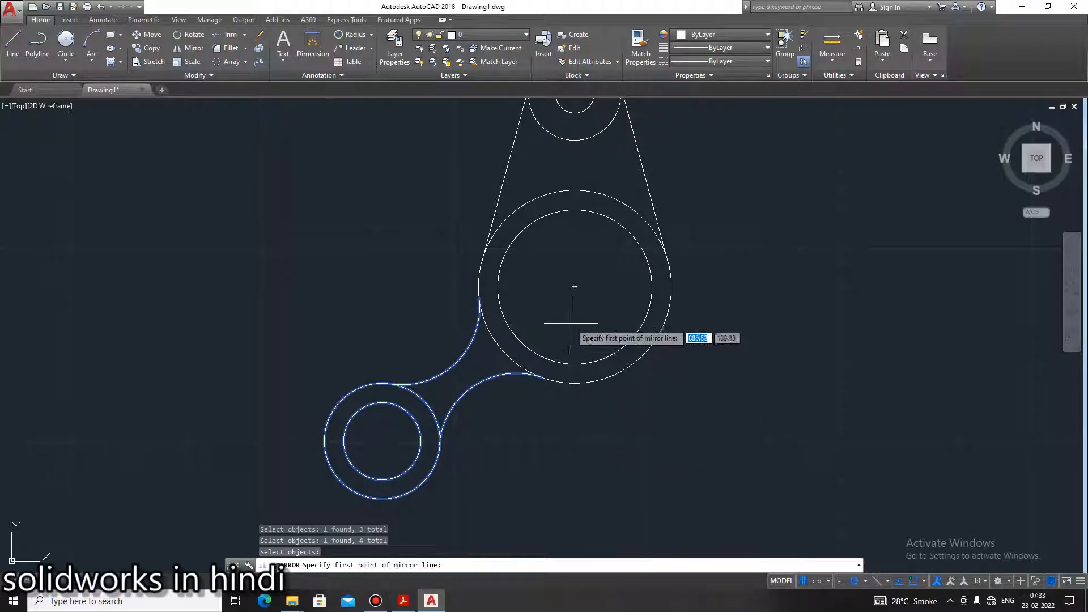
left_click(574, 288)
scroll(621, 407, "up", 3)
scroll(600, 357, "down", 8)
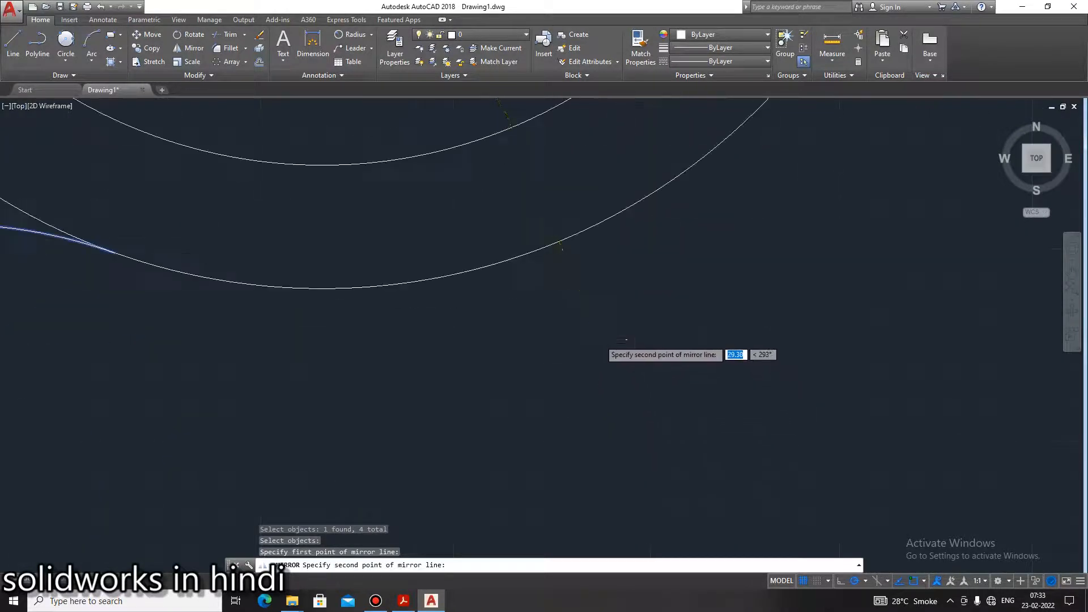
scroll(606, 280, "up", 5)
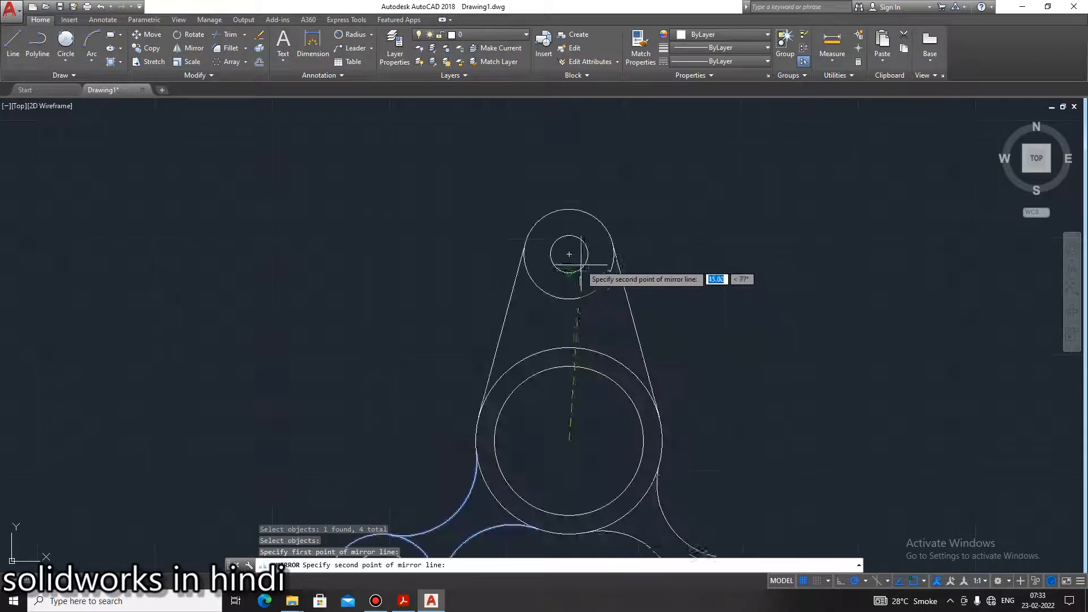
left_click(569, 254)
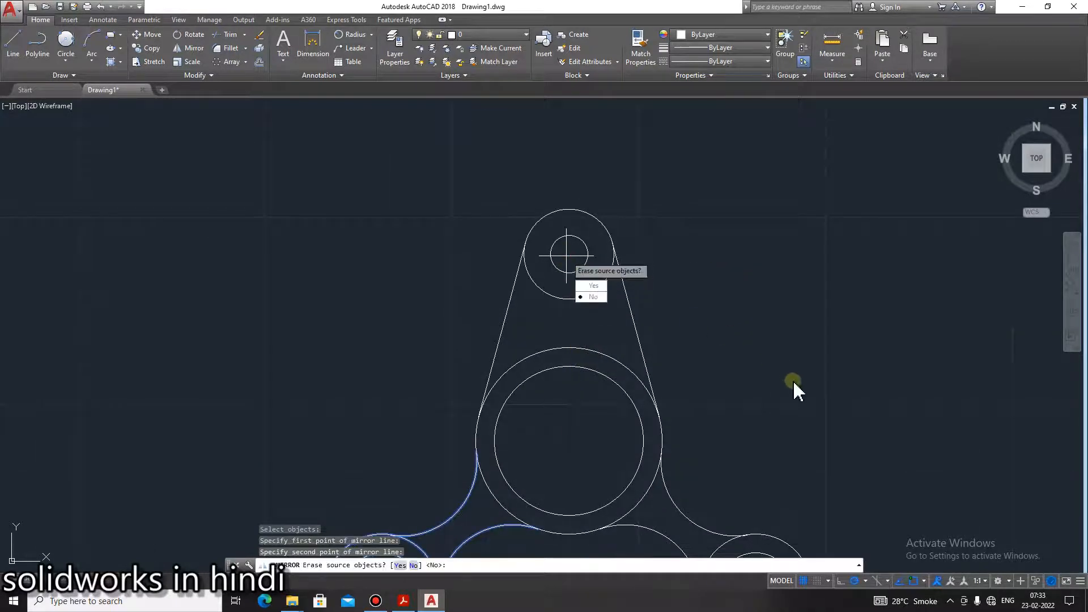
left_click(589, 298)
scroll(796, 428, "down", 2)
middle_click_drag(767, 457, 697, 376)
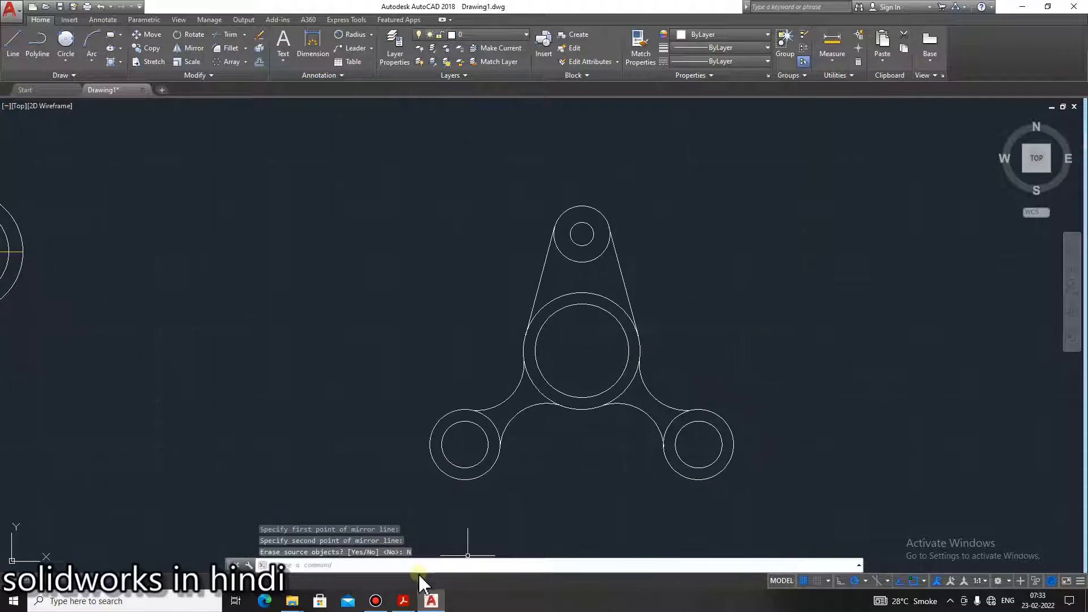
Trim away both lower side segments of the radius 25 circle between the blending arcs, matching the outline in the reference PDF
left_click(405, 601)
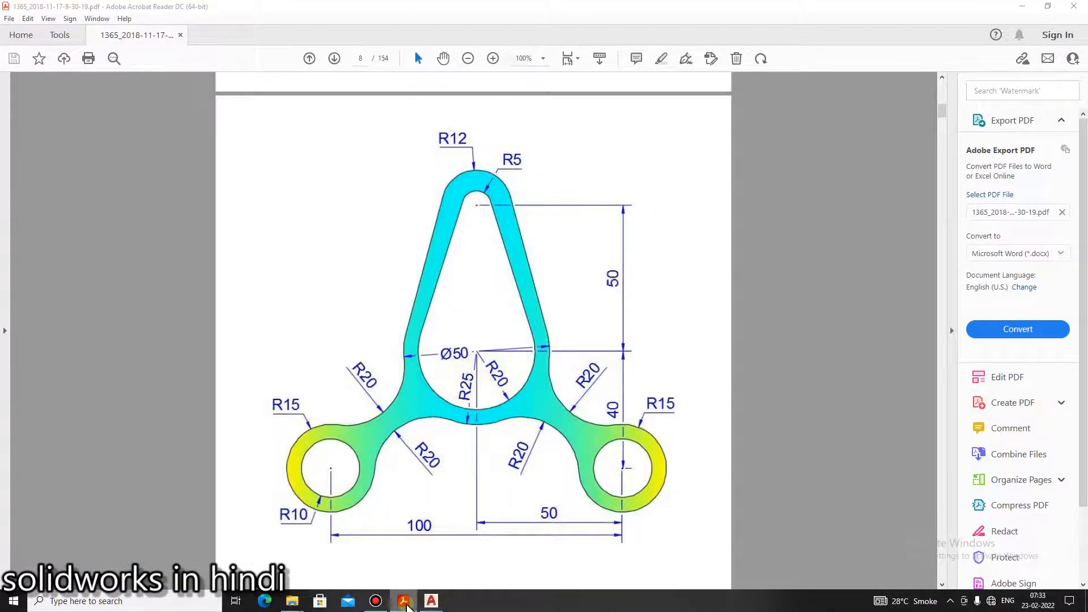
left_click(406, 604)
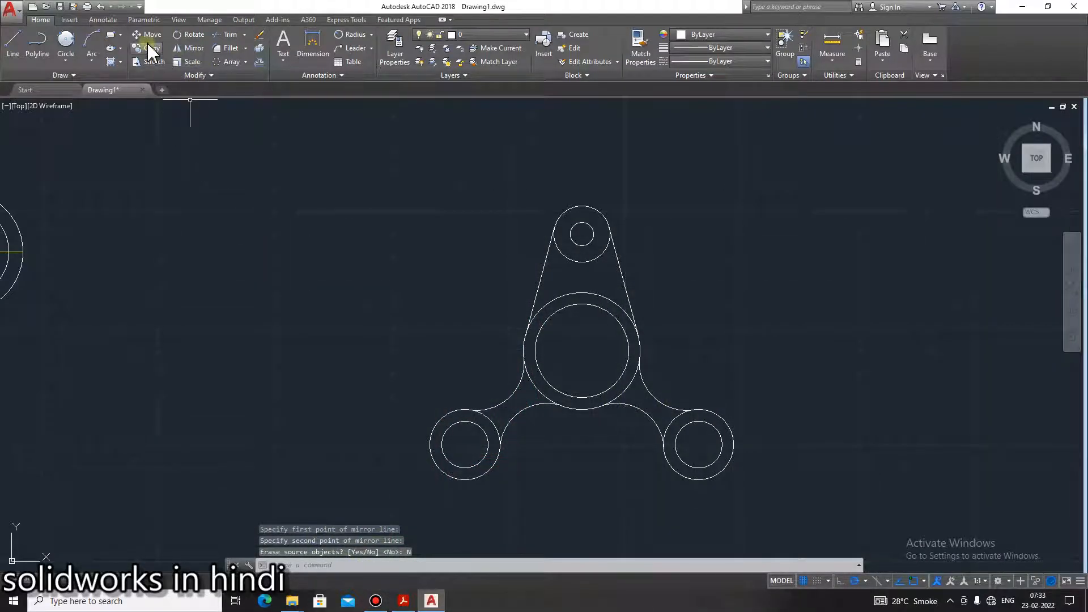
left_click(226, 35)
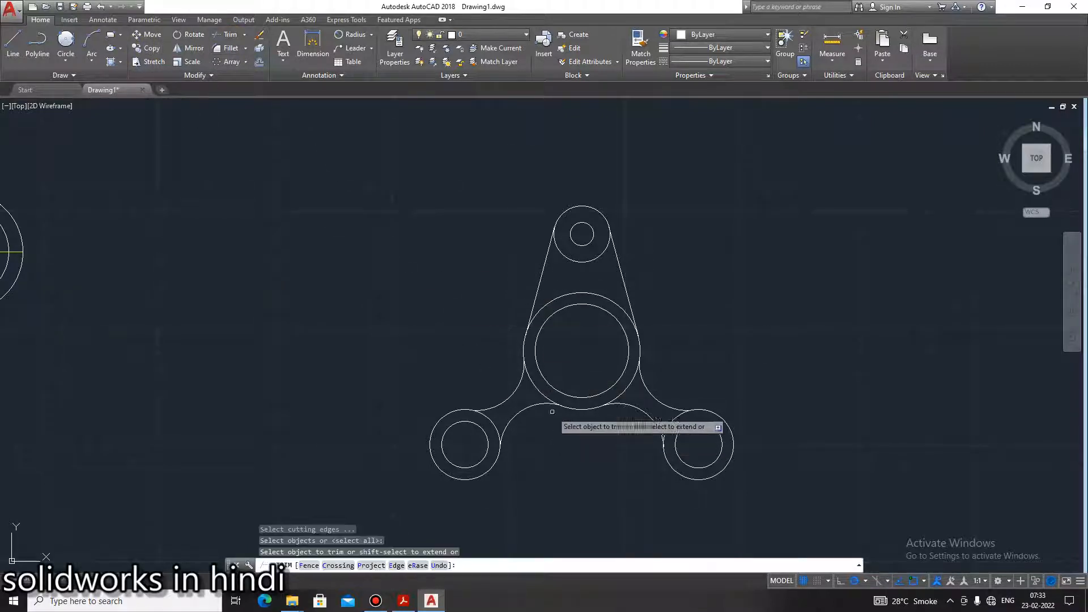
left_click(538, 388)
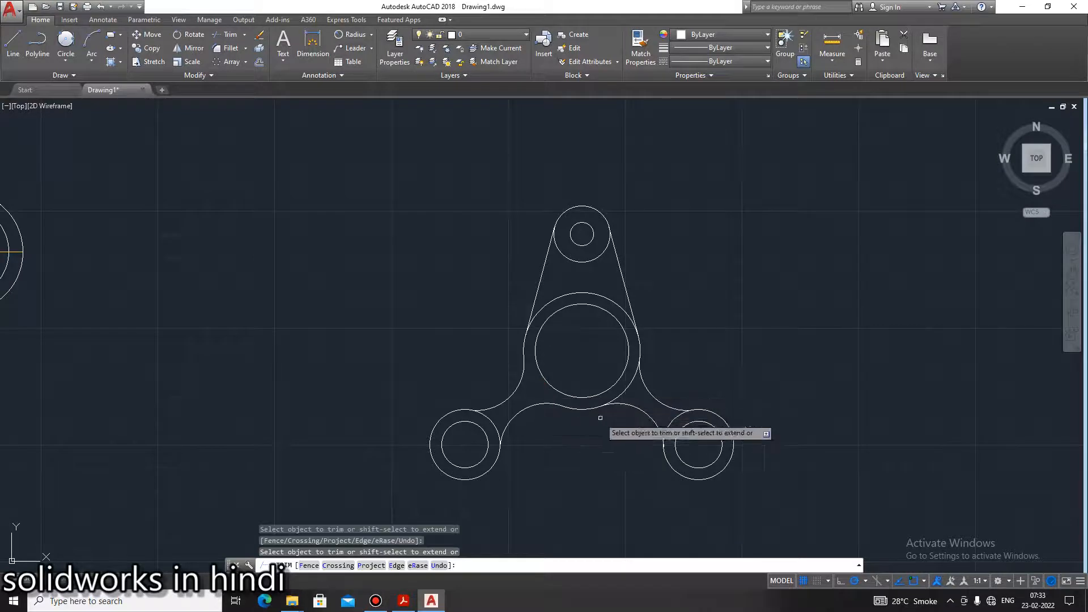
left_click(626, 389)
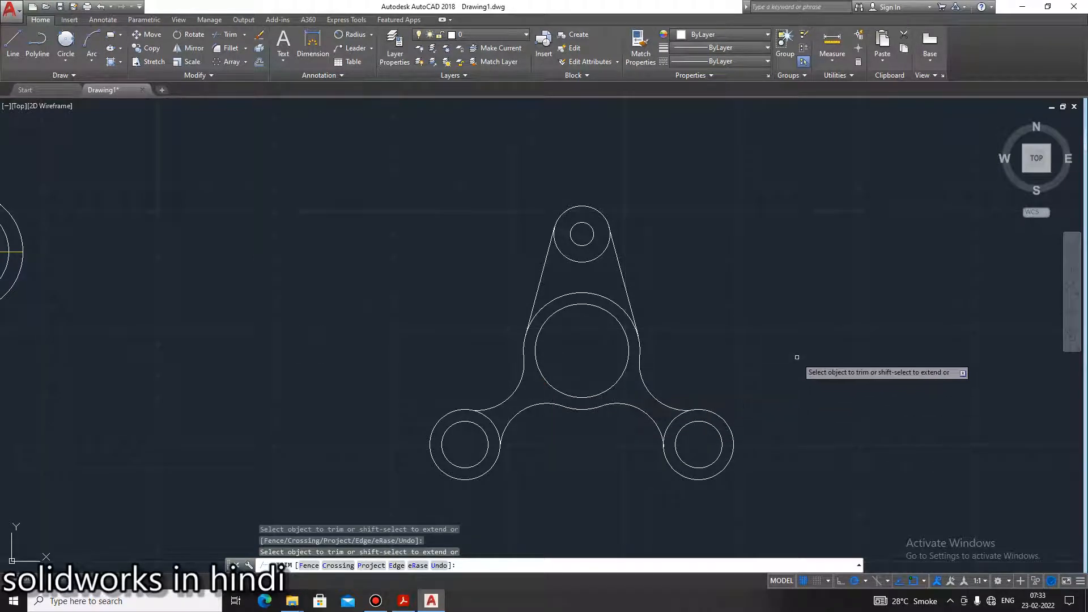
Trim away the upper arc of the radius 25 circle and the lower arc of the radius 12 circle between the outer tangent lines
left_click(403, 601)
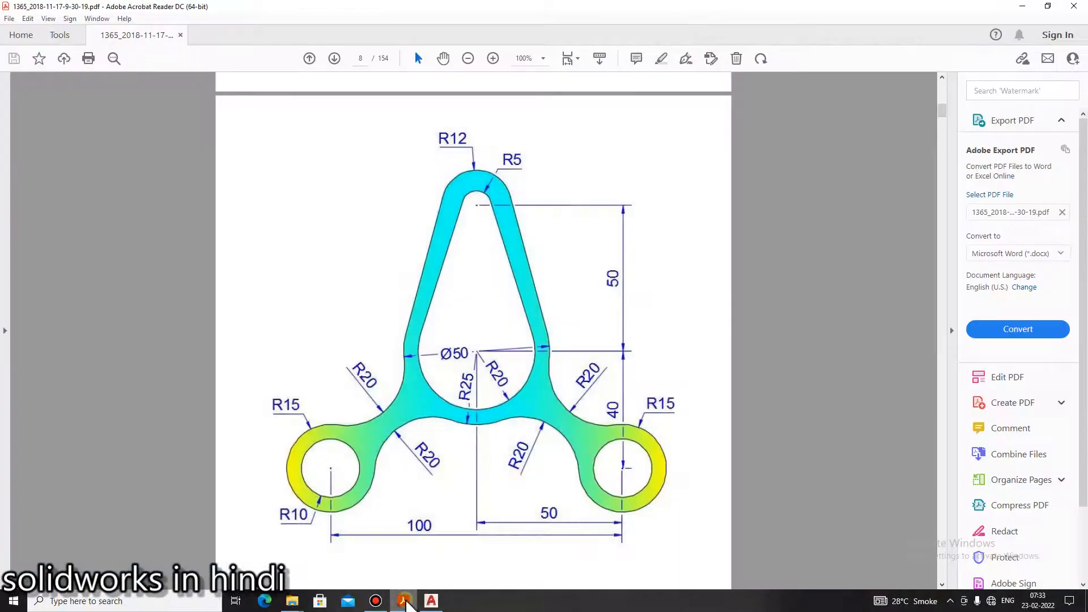
left_click(406, 602)
left_click(404, 602)
left_click(406, 602)
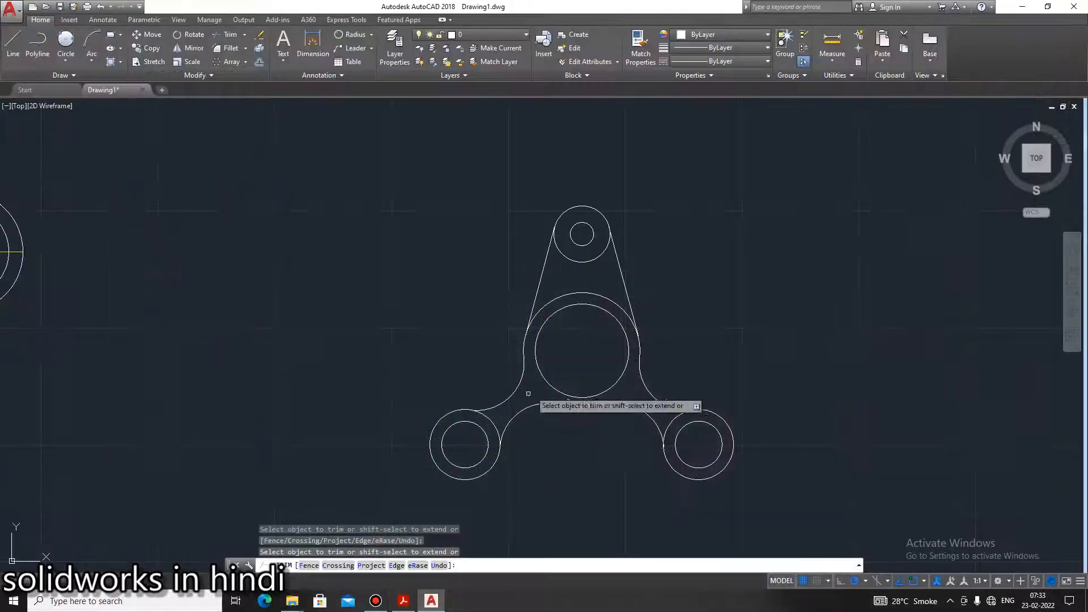
left_click(576, 293)
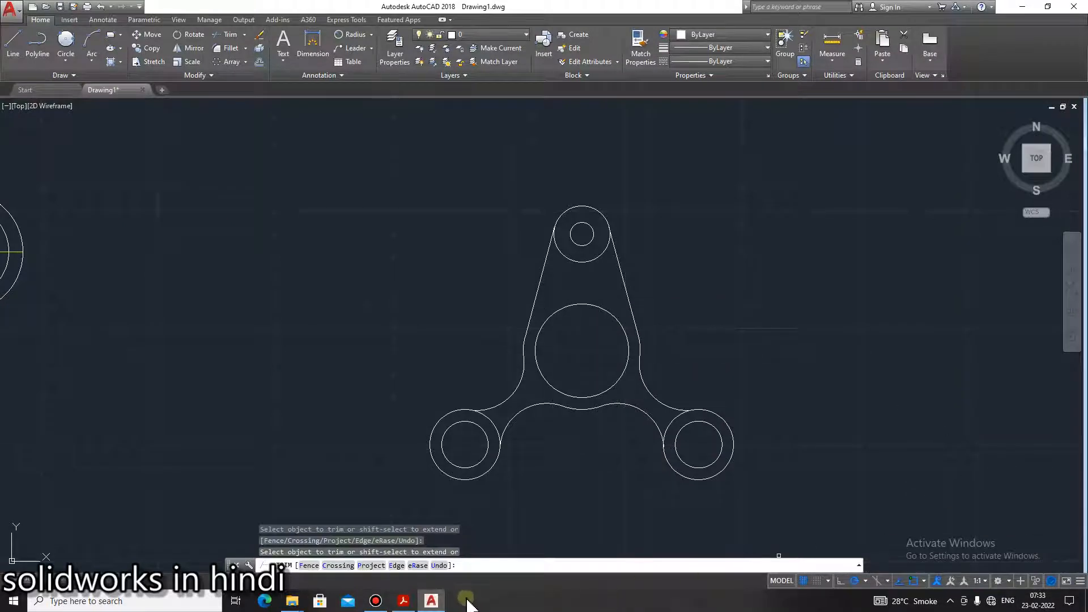
left_click(406, 604)
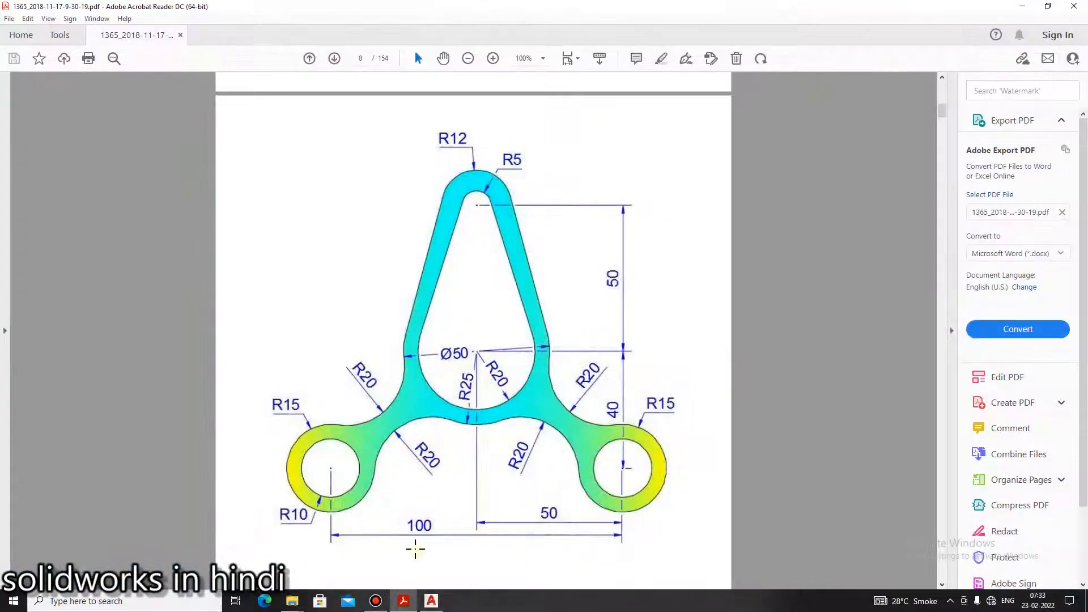
left_click(431, 600)
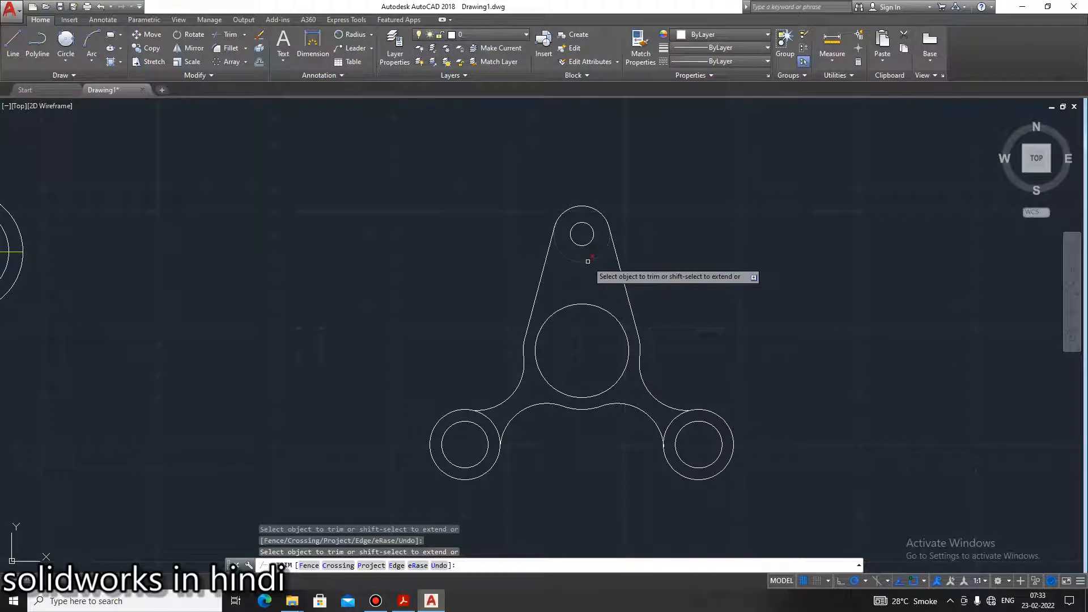
left_click(403, 600)
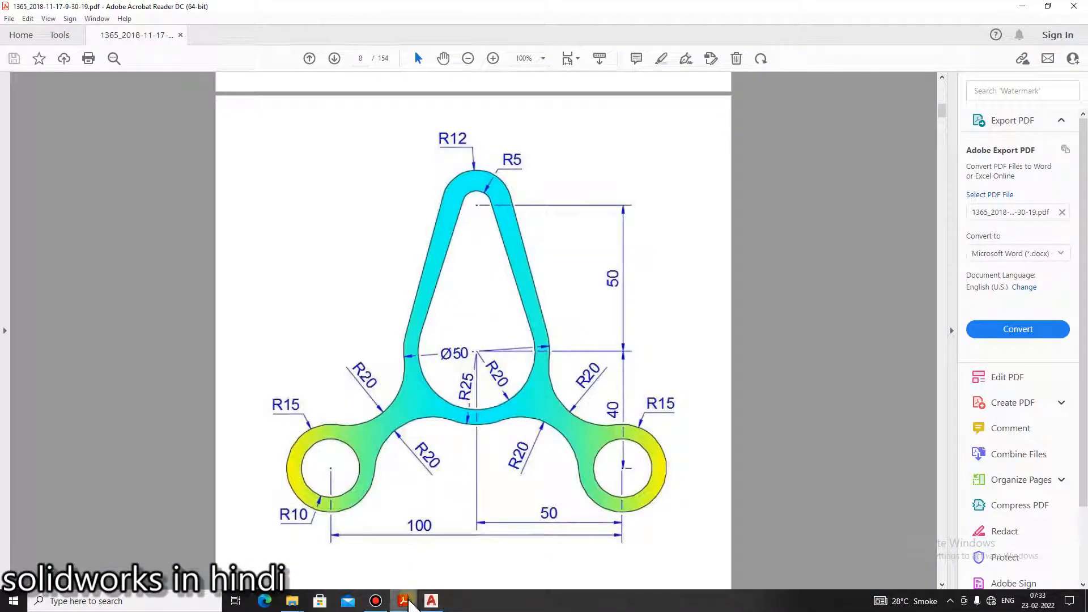
left_click(403, 600)
key("Escape")
Draw a line tangent to the left sides of the central radius 20 circle and the small radius 5 circle
type("l")
key("Return")
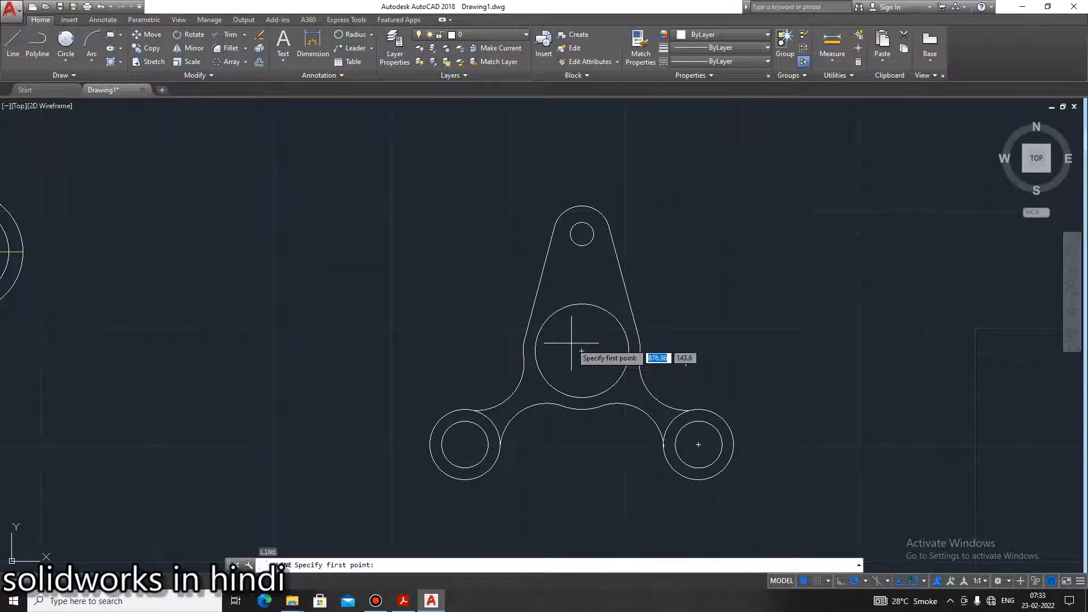
type("tan")
key("Return")
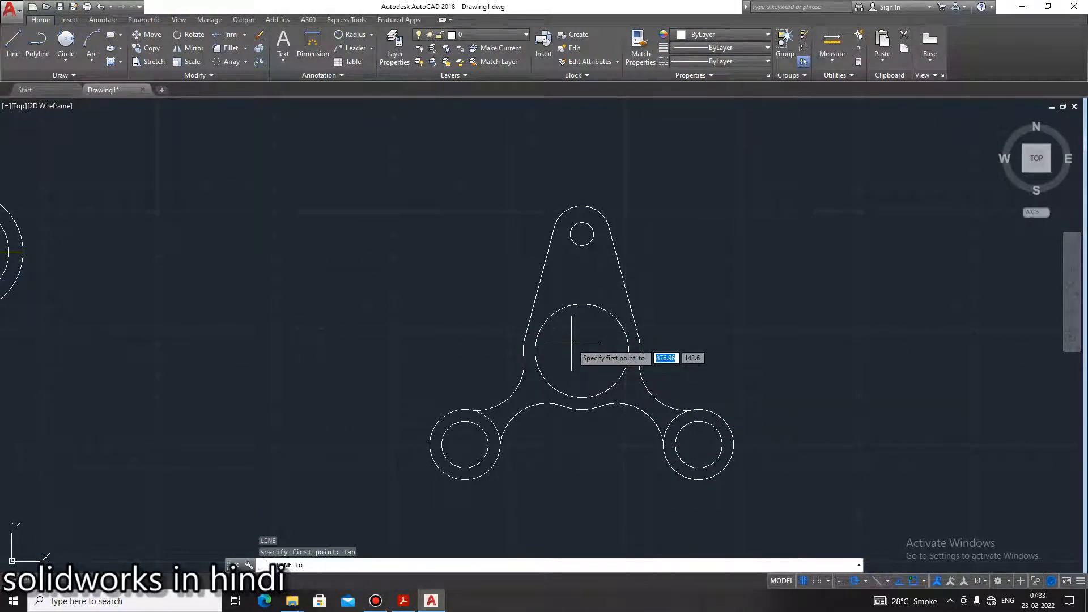
left_click(536, 335)
type("tan")
key("Return")
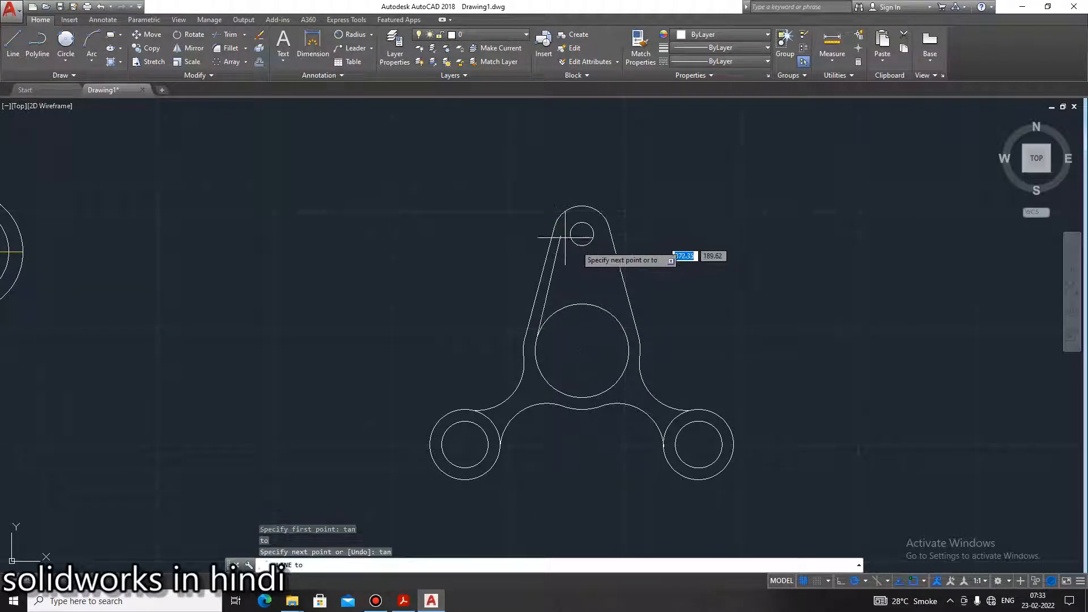
left_click(579, 239)
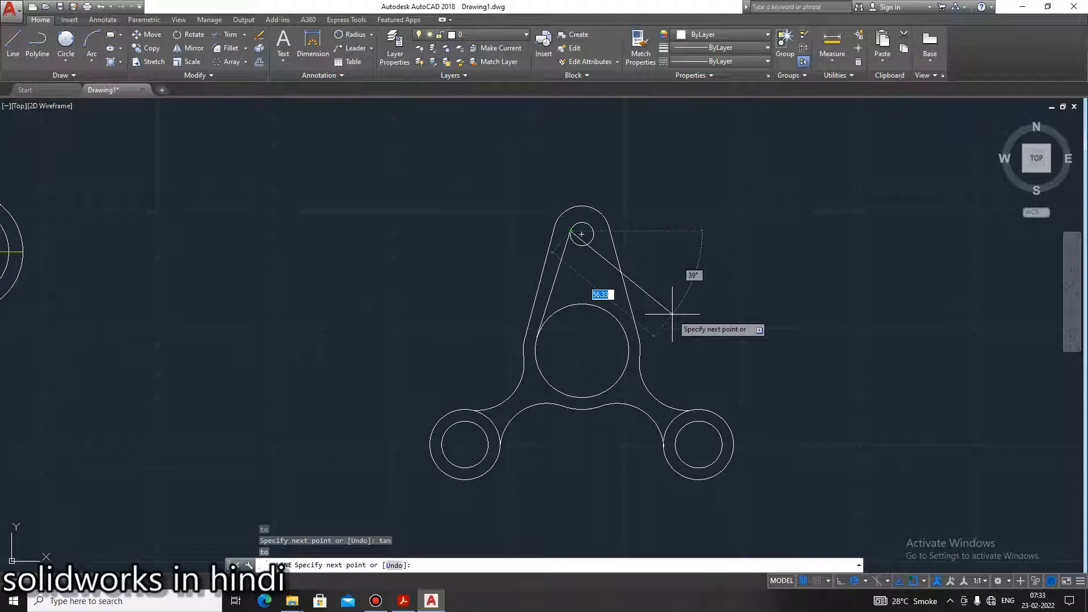
key("Escape")
Mirror the inner tangent line about the line through the central and upper circle centres, keeping the source line
left_click(190, 47)
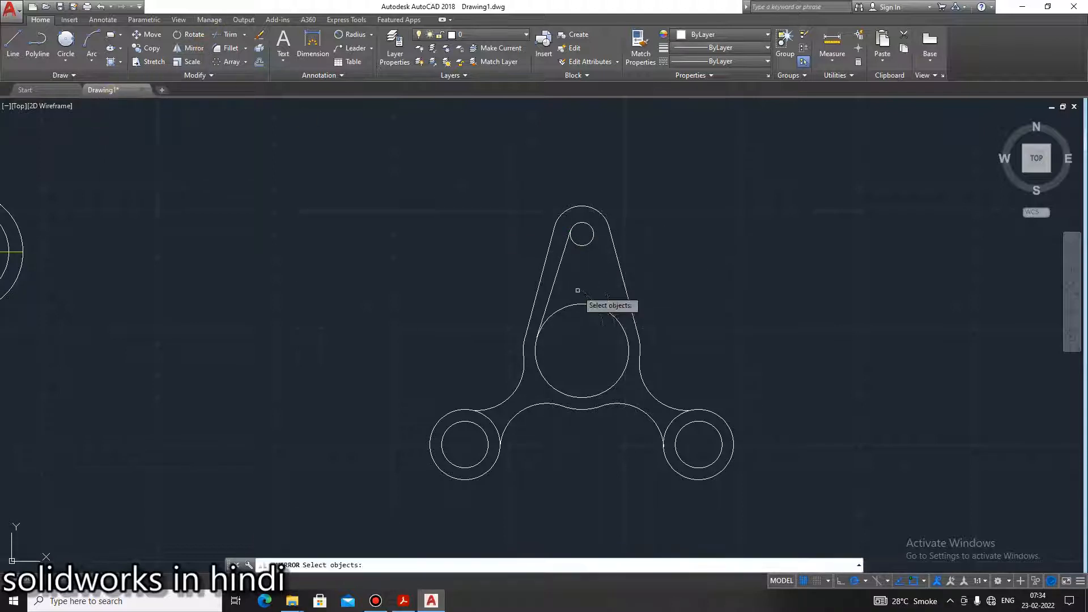
left_click(556, 275)
key("Return")
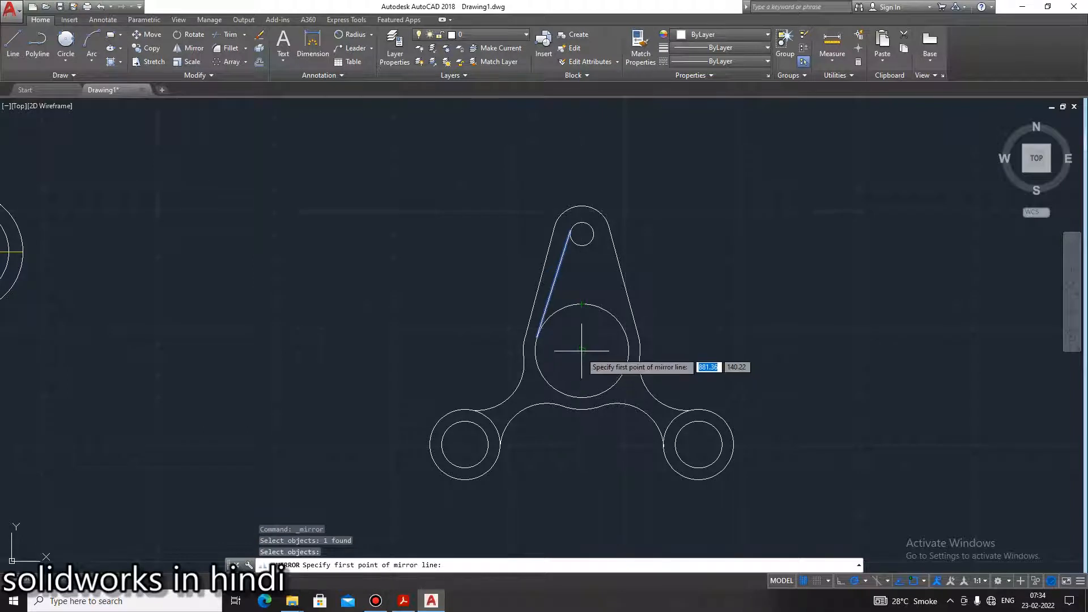
left_click(581, 351)
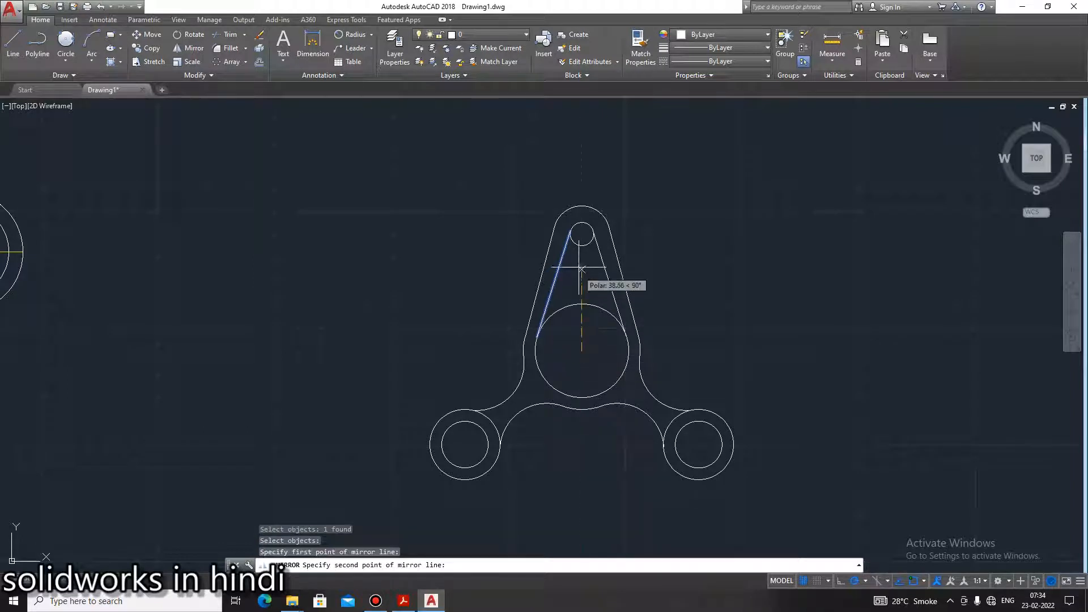
left_click(582, 233)
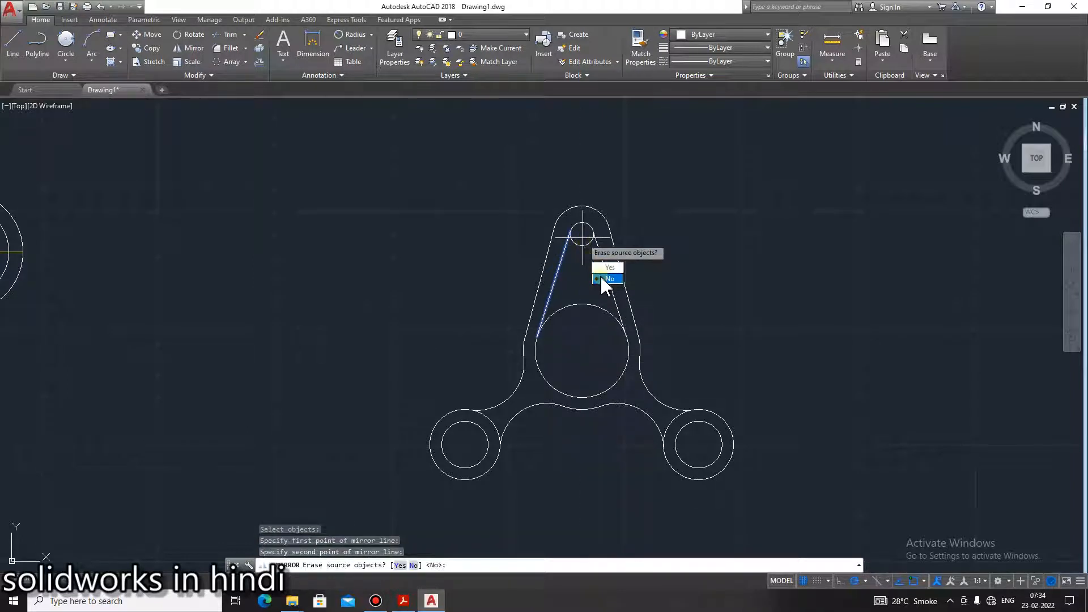
left_click(601, 278)
key("Escape")
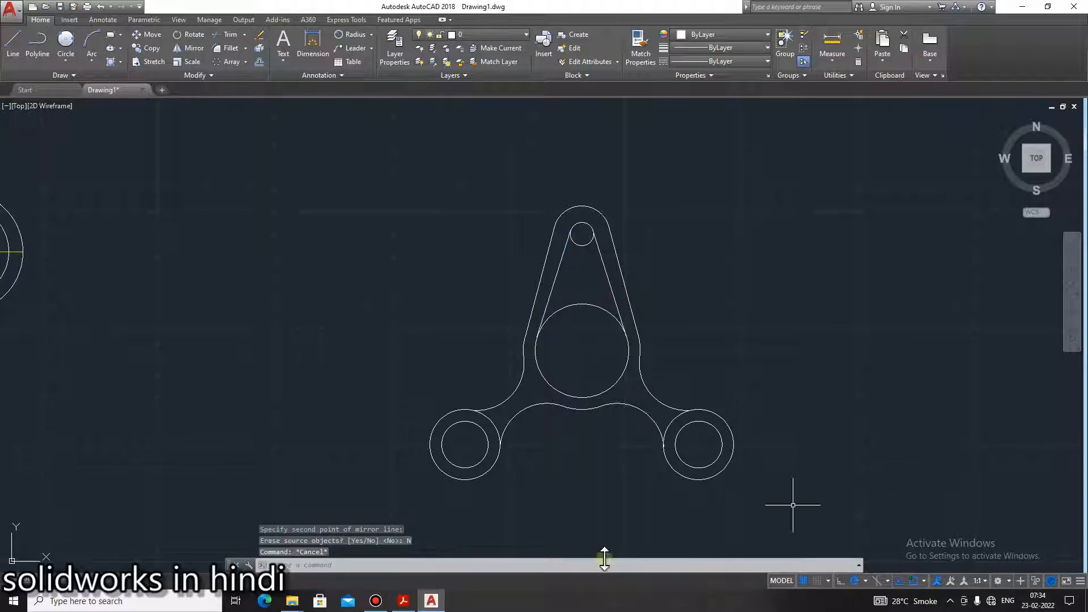
Check the reference PDF and trim away the upper arc of the central radius 20 circle between the inner tangent lines
left_click(406, 601)
left_click(406, 601)
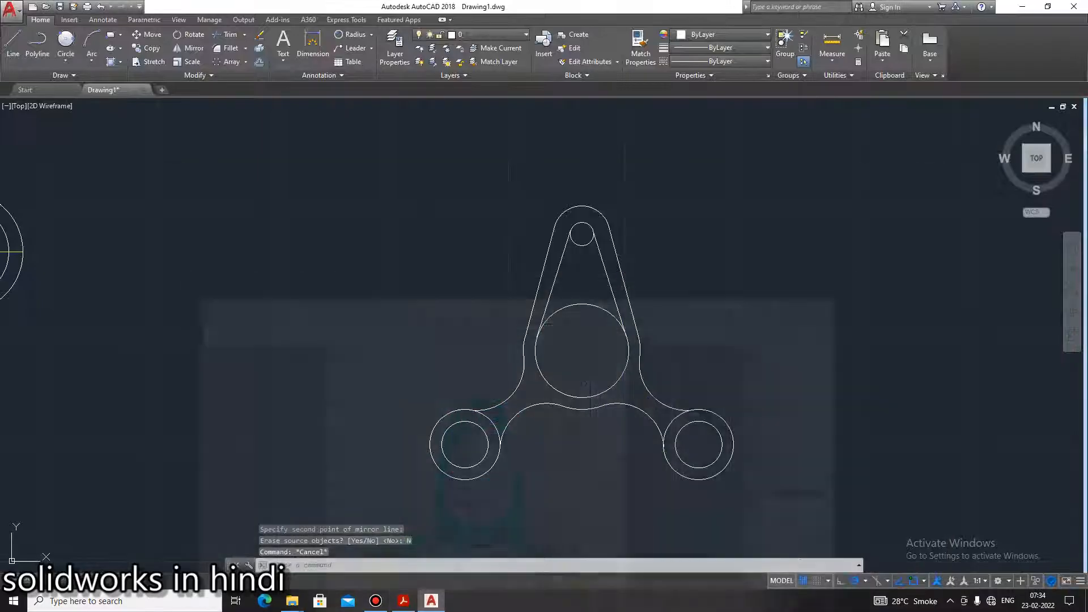
left_click(228, 35)
key("Return")
left_click(581, 305)
key("Escape")
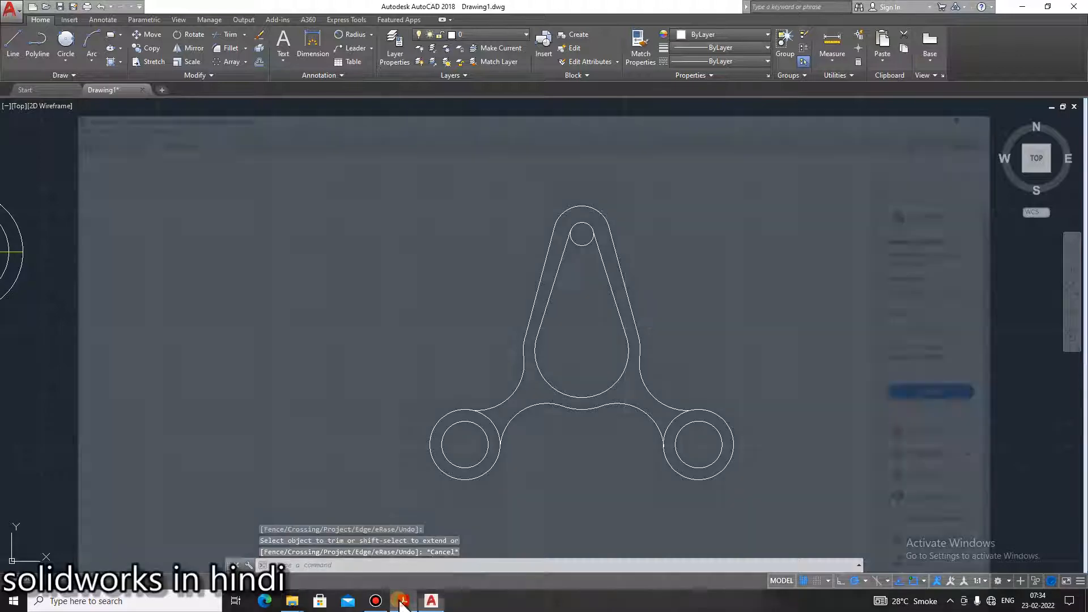
left_click(403, 602)
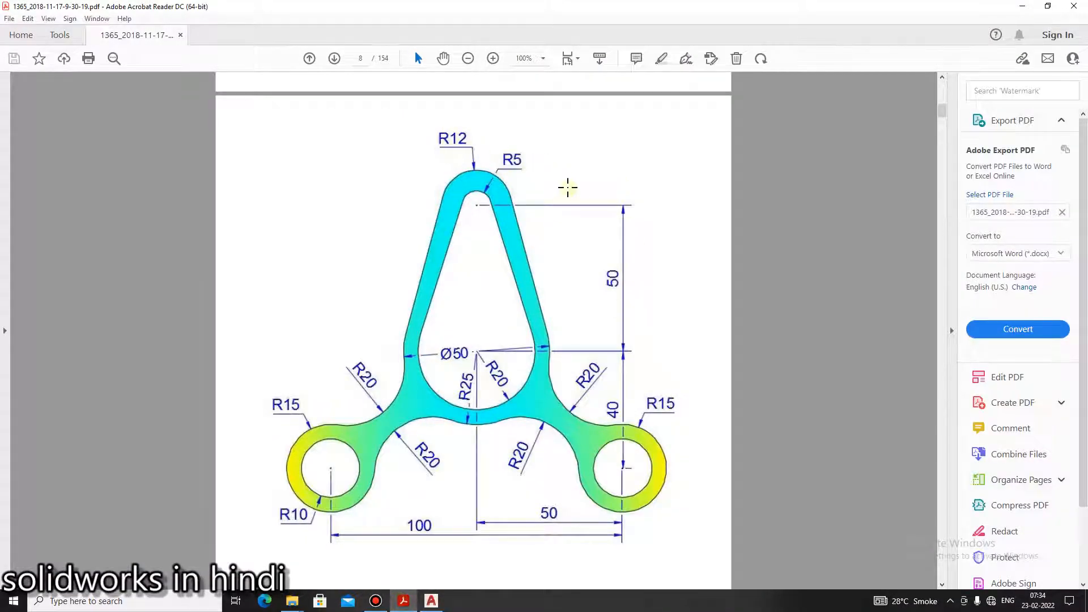
left_click(432, 600)
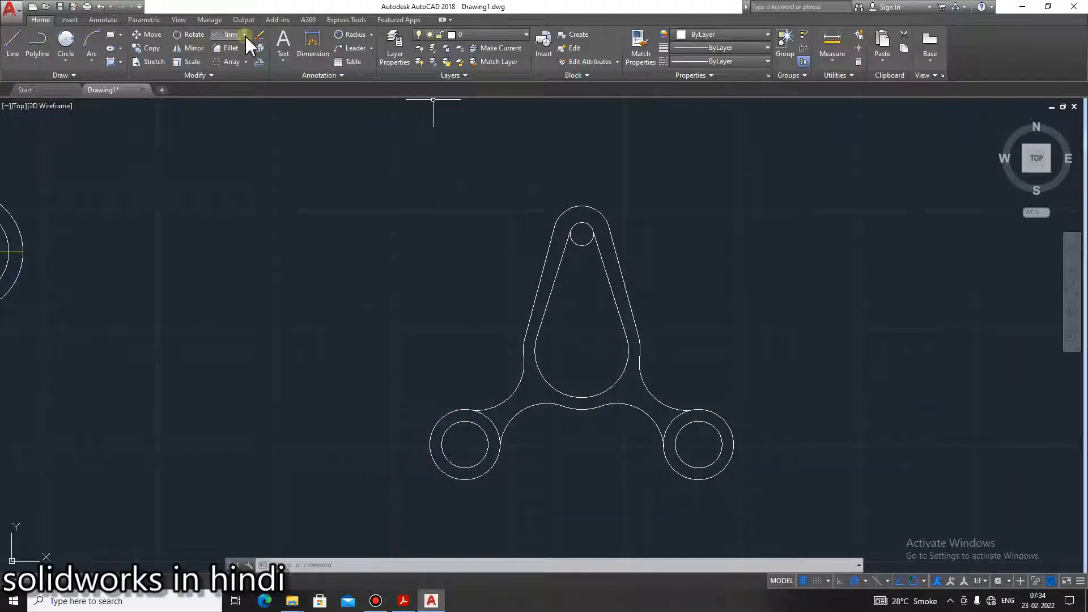
left_click(361, 36)
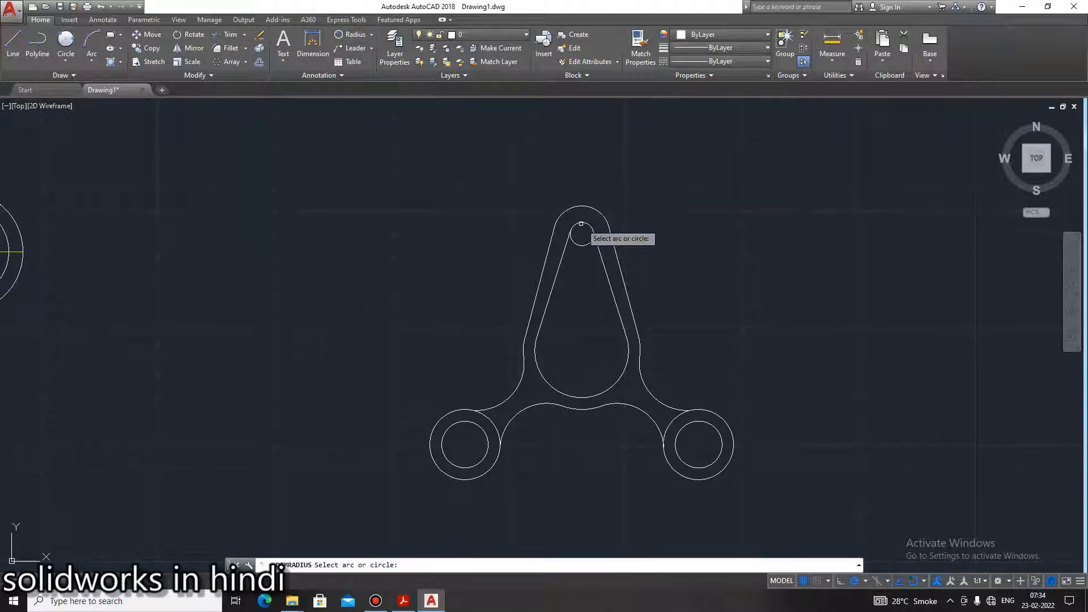
left_click(403, 602)
left_click(407, 605)
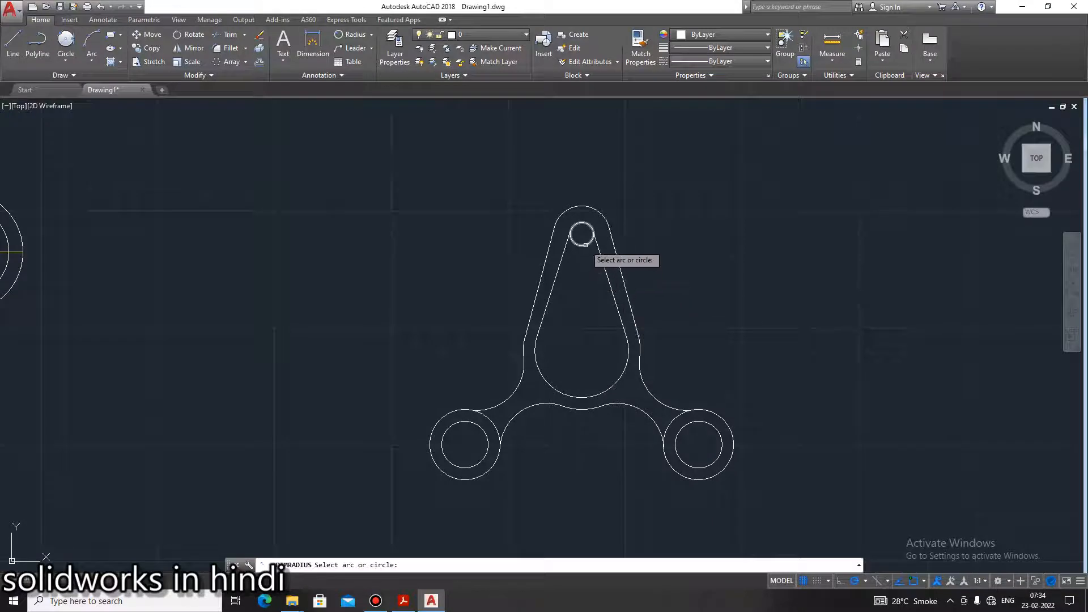
Trim away the lower arc of the radius 5 circle between the inner tangent lines
left_click(226, 34)
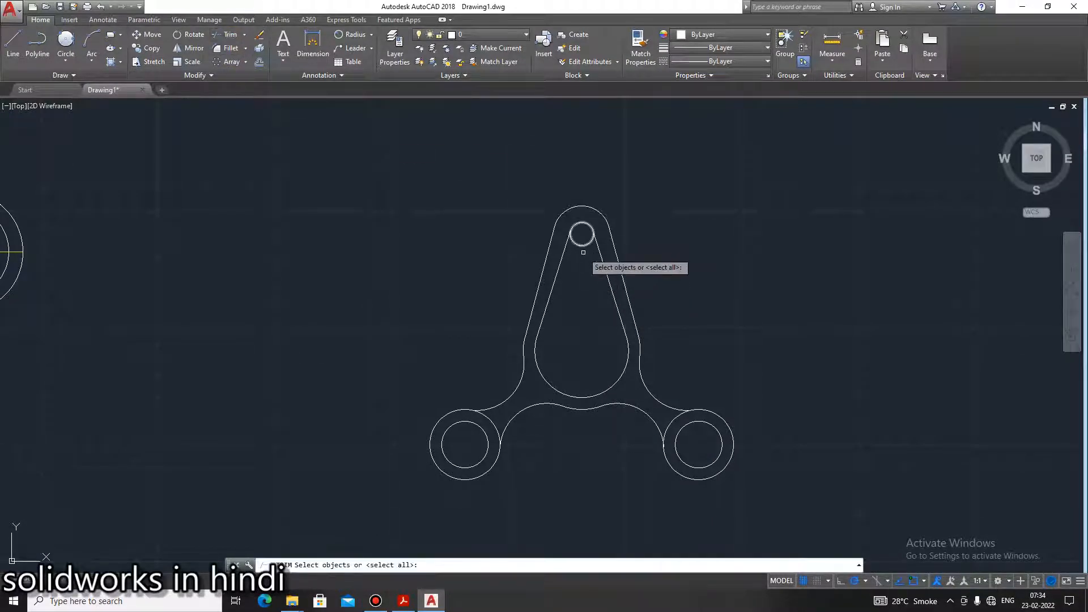
key("Return")
left_click(582, 233)
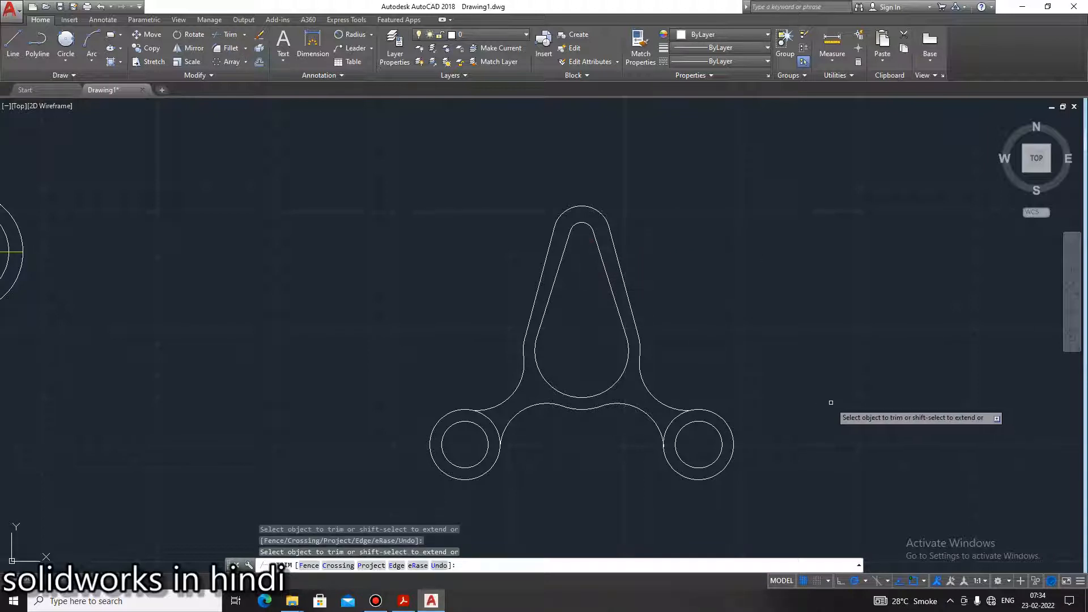
key("Escape")
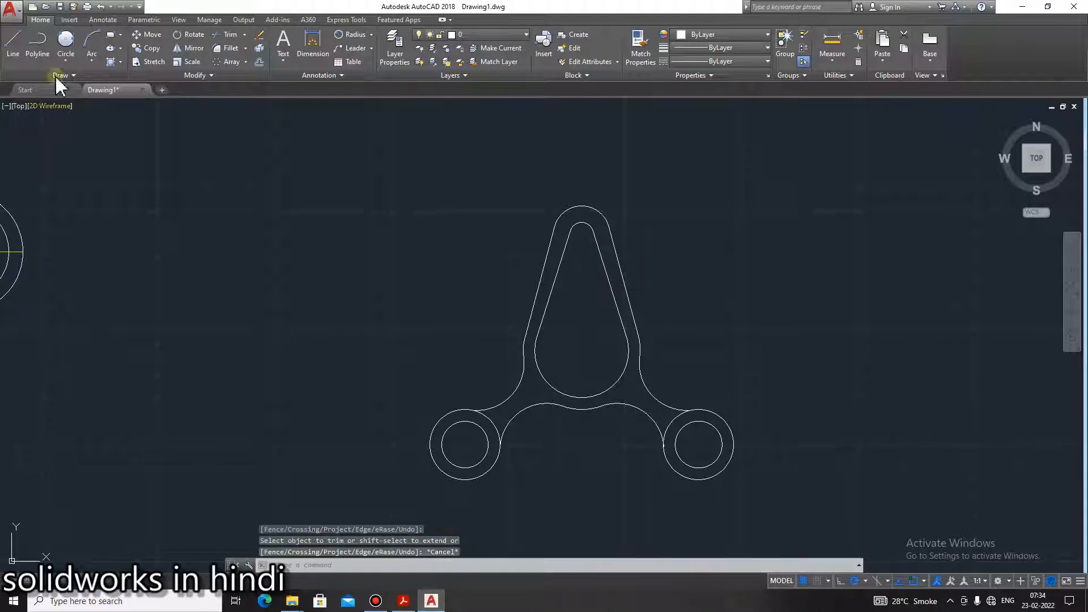
Add radius dimensions to the inner and outer arcs at the upper tip of the part
left_click(345, 35)
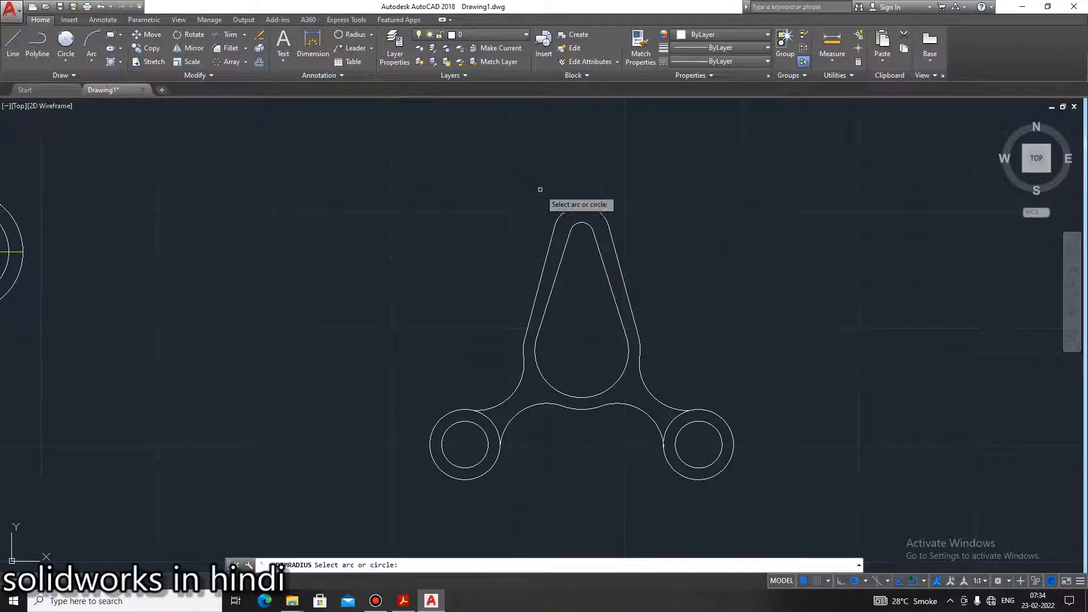
left_click(577, 222)
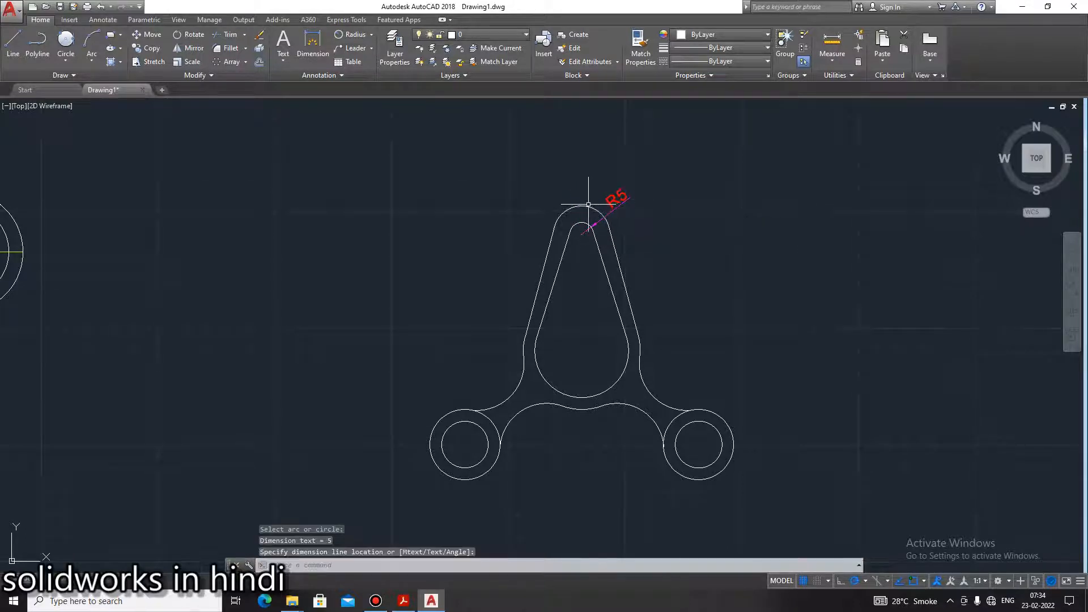
left_click(573, 201)
key("Return")
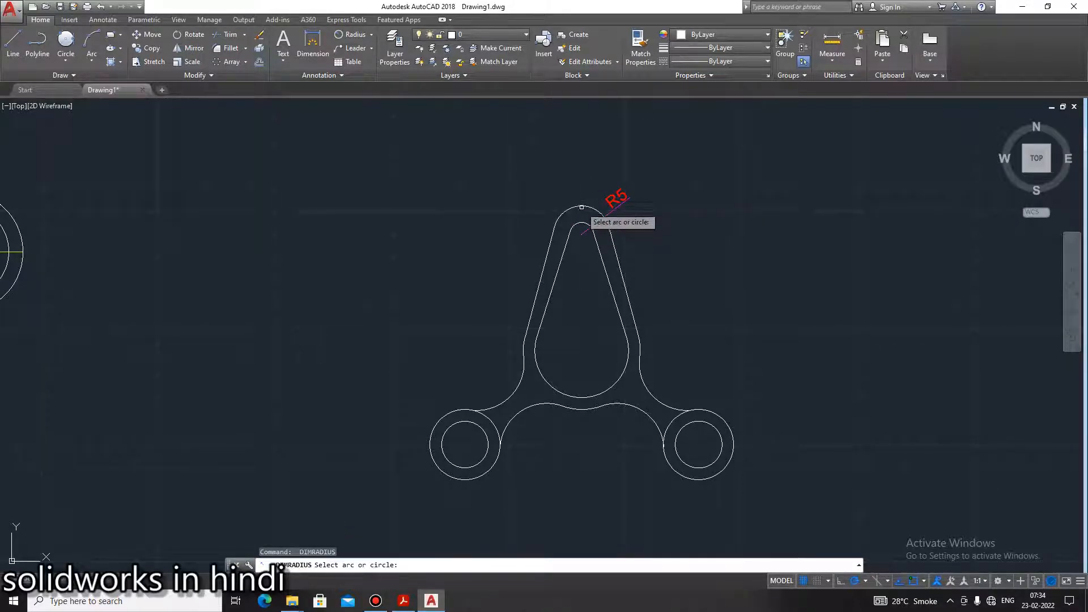
left_click(578, 210)
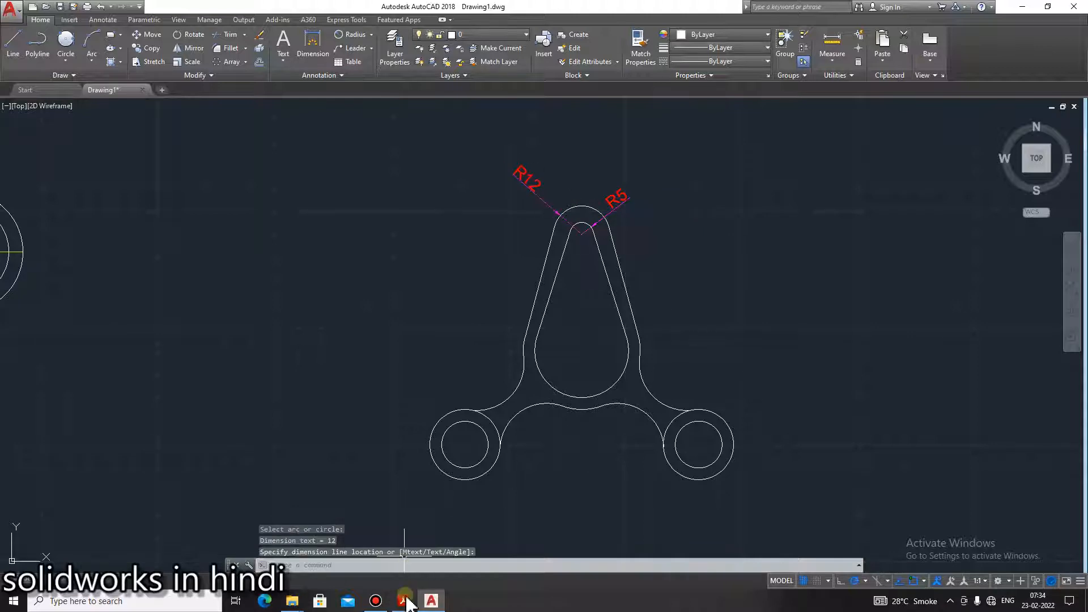
Check the reference PDF and add a radius dimension to the upper fillet arc beside the lower-left circles
left_click(405, 599)
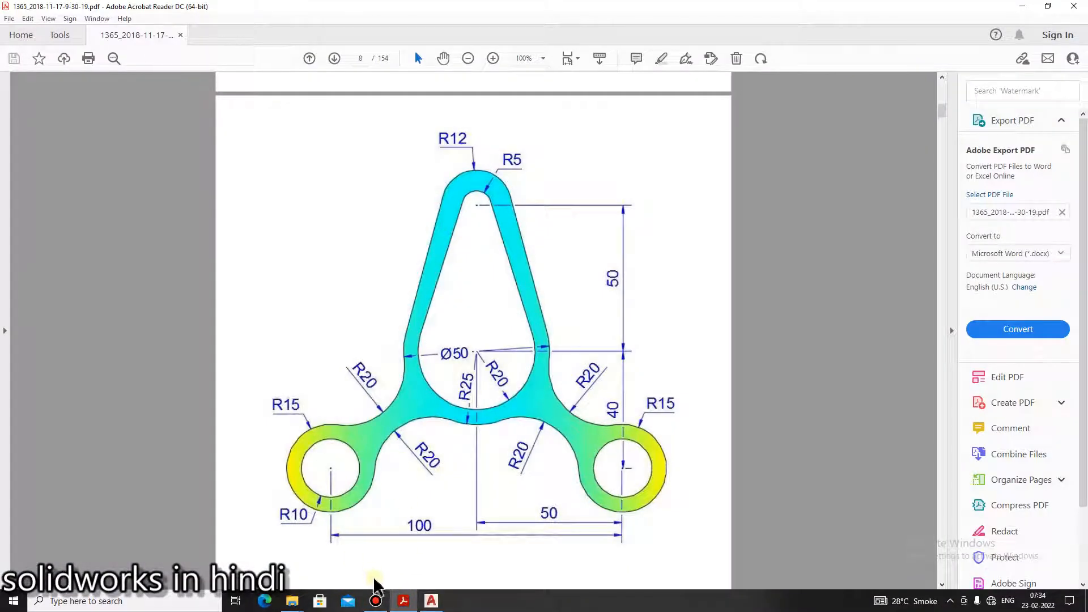
left_click(431, 600)
key("Return")
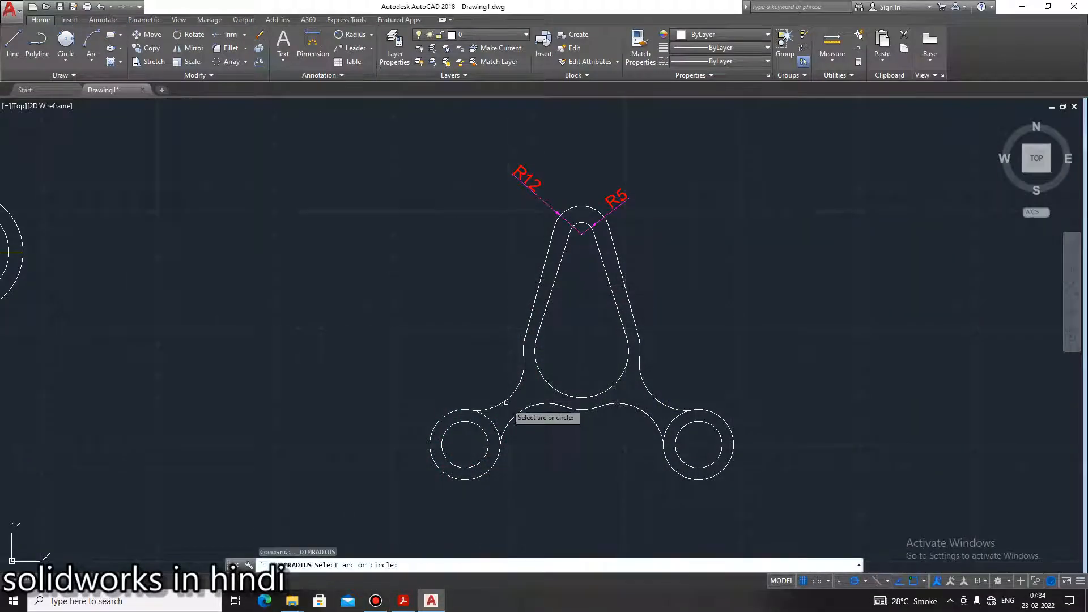
left_click(501, 397)
left_click(470, 419)
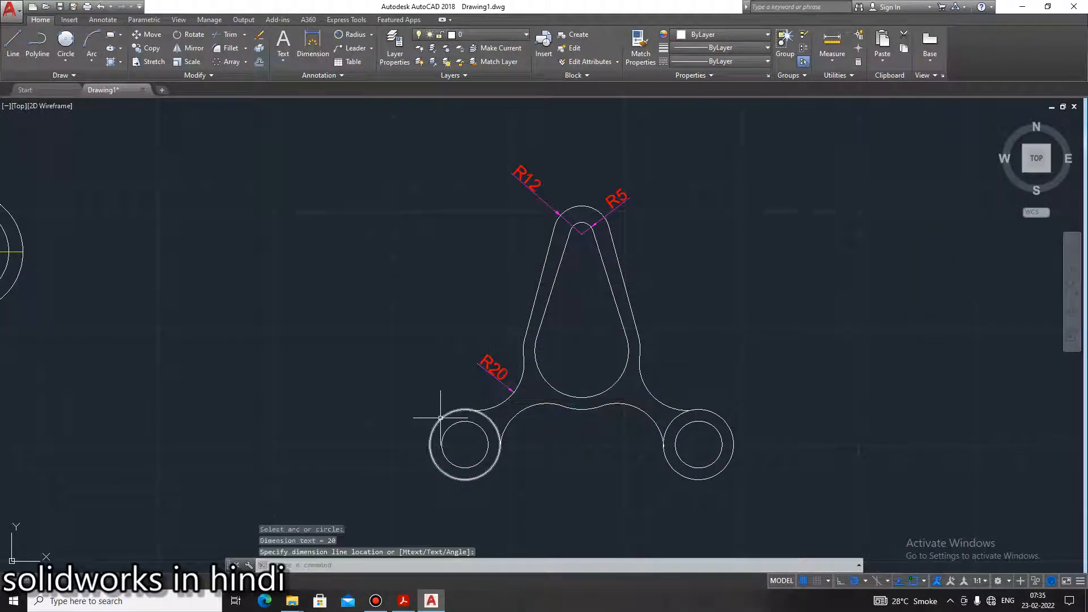
Add radius dimensions to the outer and inner circles at the lower-left end of the part
key("Return")
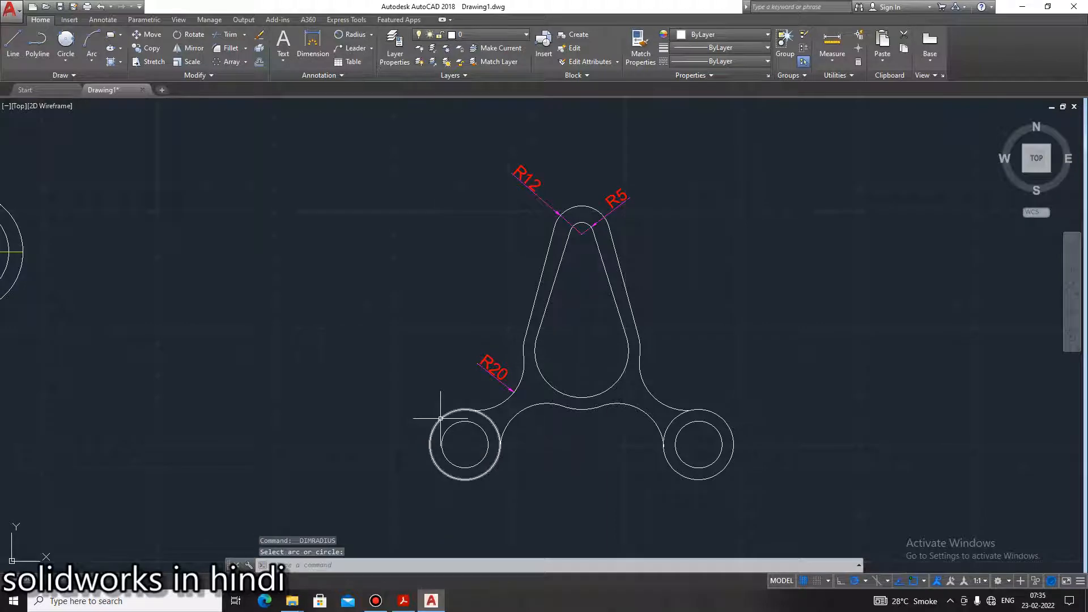
left_click(446, 413)
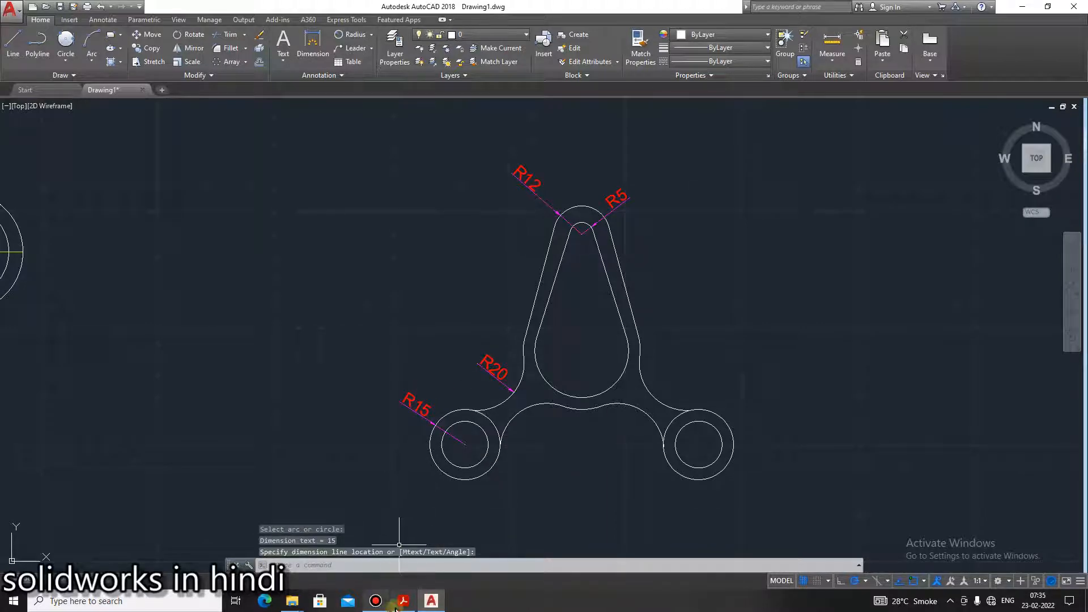
left_click(403, 600)
left_click(431, 600)
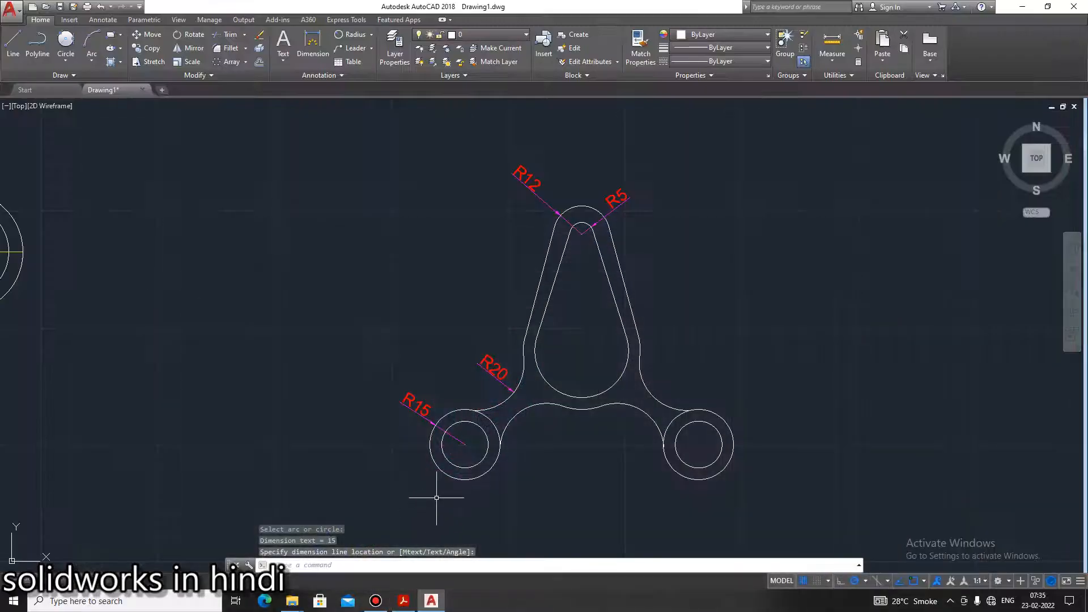
key("Return")
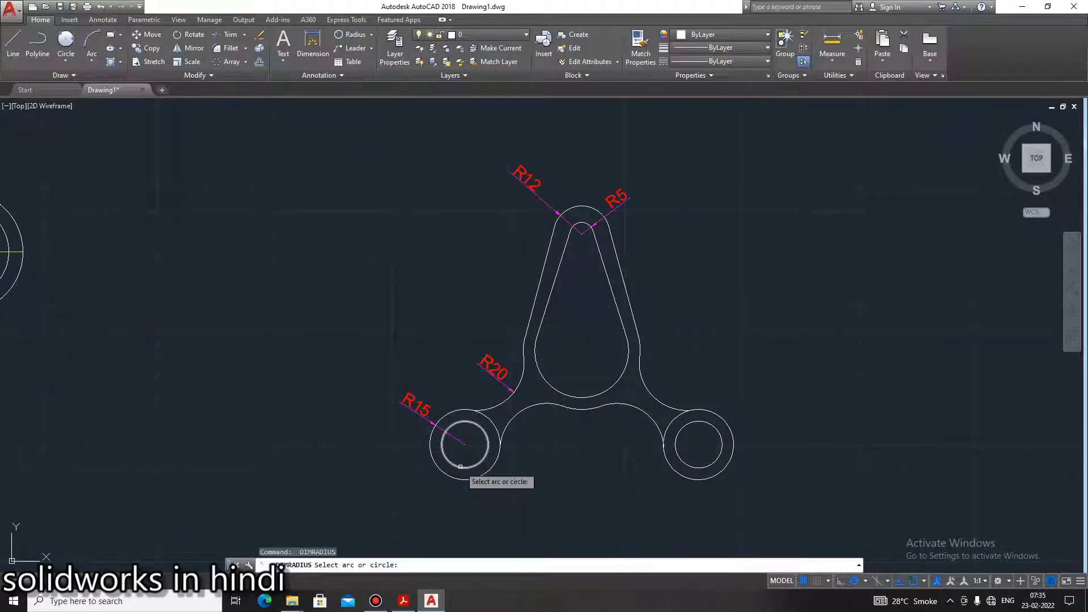
left_click(457, 468)
left_click(418, 505)
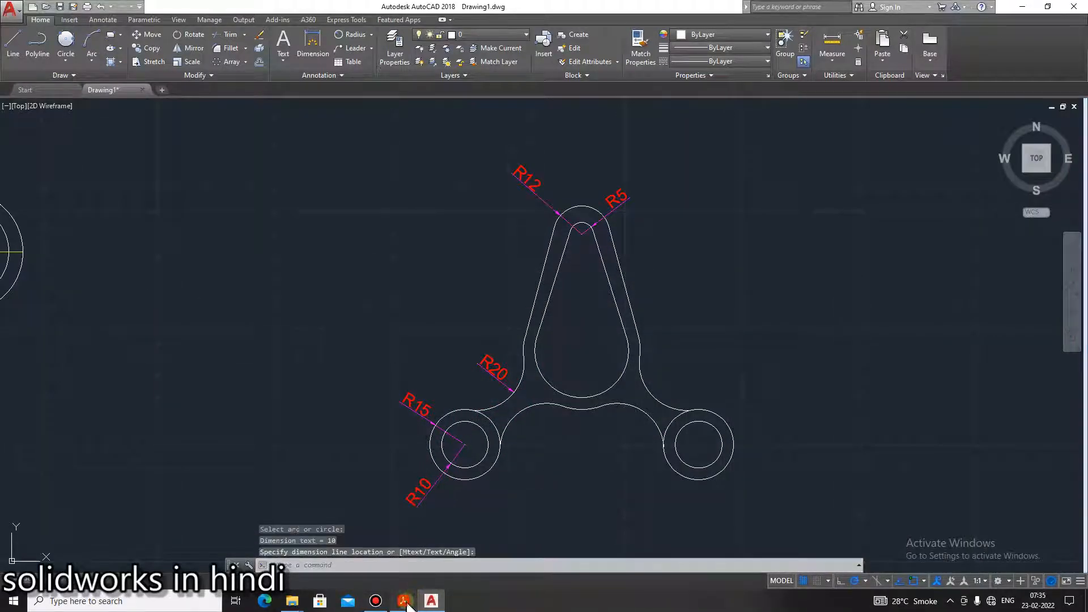
Check the reference PDF and add a radius dimension to the underside fillet arc next to the lower-left circles
left_click(406, 602)
left_click(404, 602)
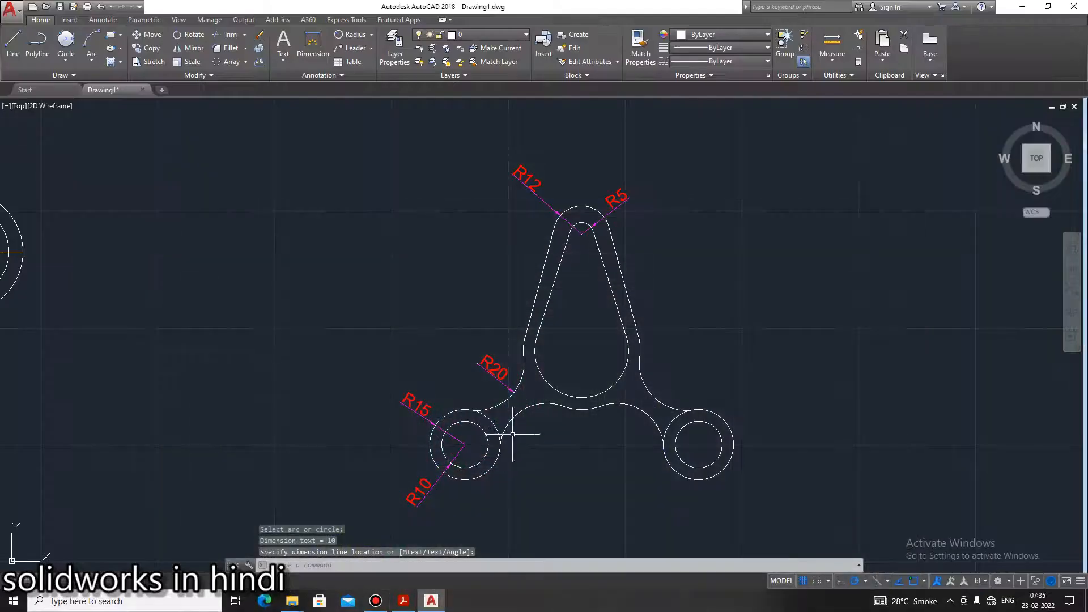
key("Return")
left_click(520, 412)
left_click(543, 445)
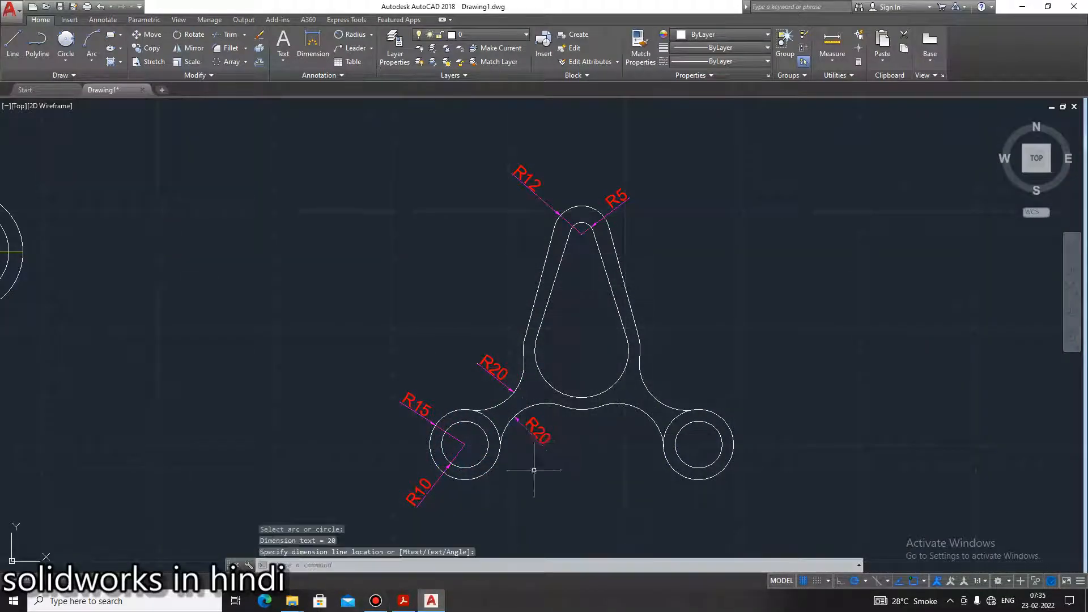
Check the reference PDF and add a radius dimension to the large lower arc of the inner outline, with its text inside the opening
left_click(411, 604)
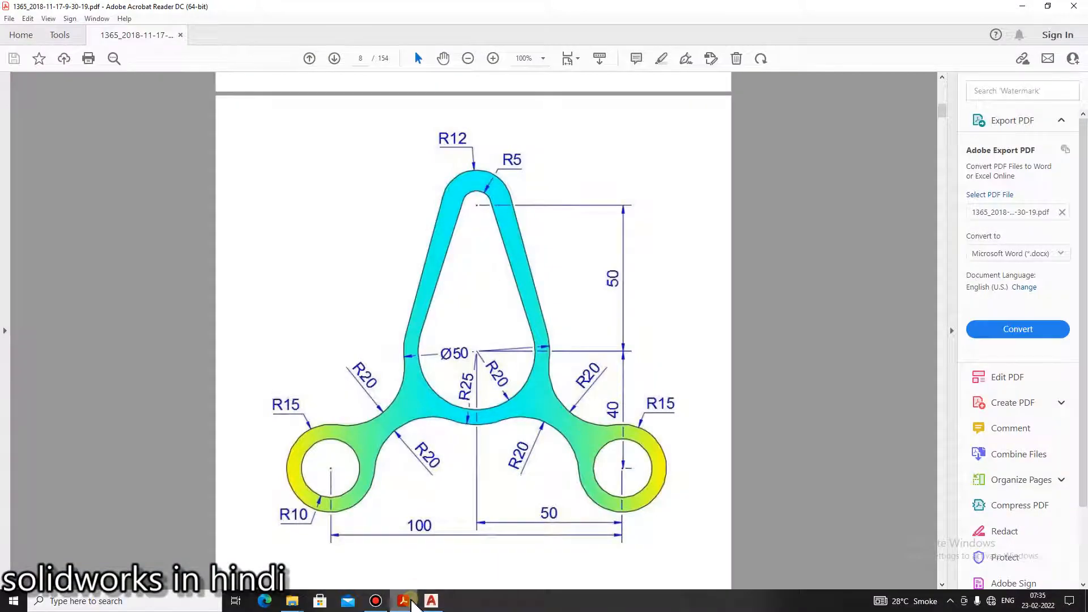
left_click(412, 605)
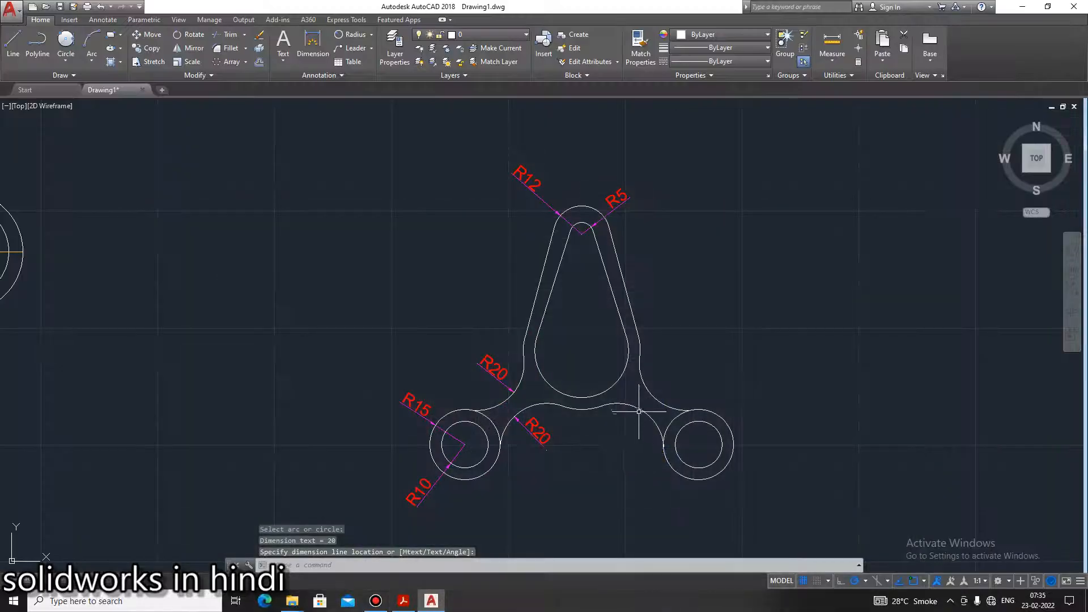
left_click(403, 604)
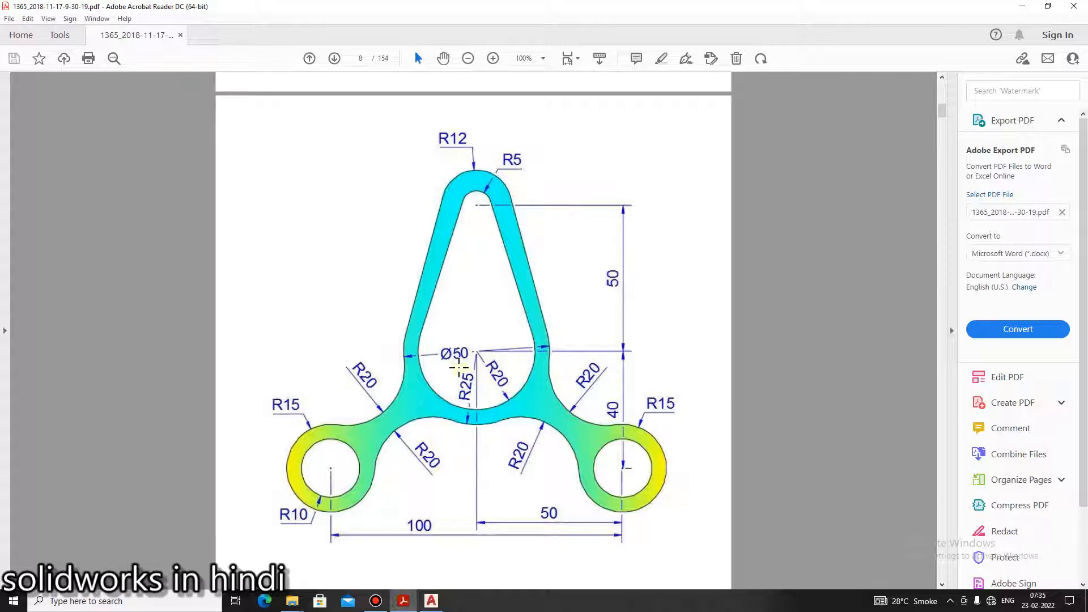
mouse_move(417, 605)
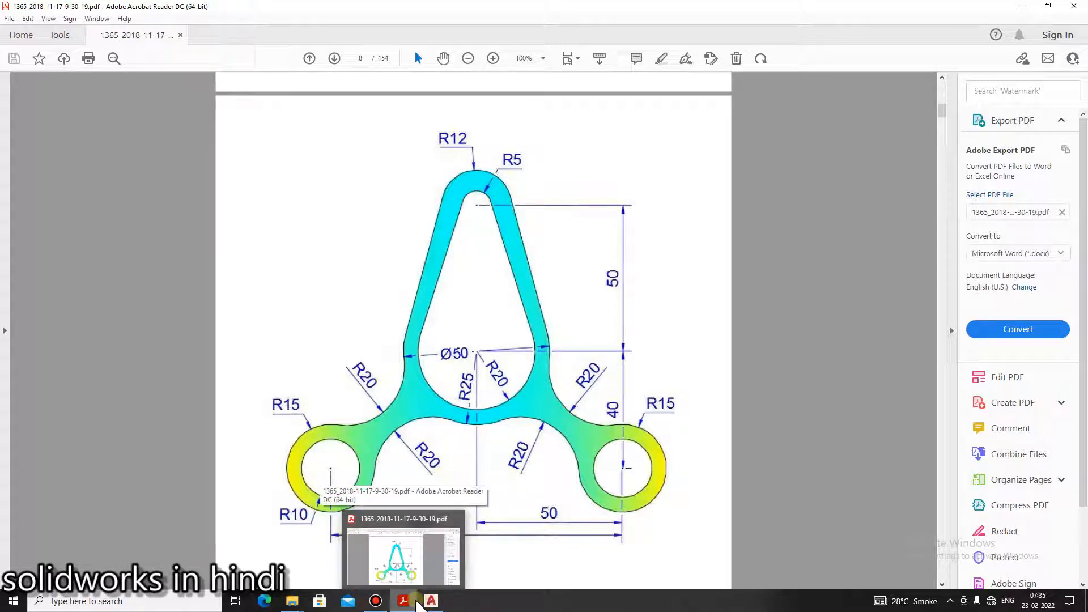
left_click(431, 601)
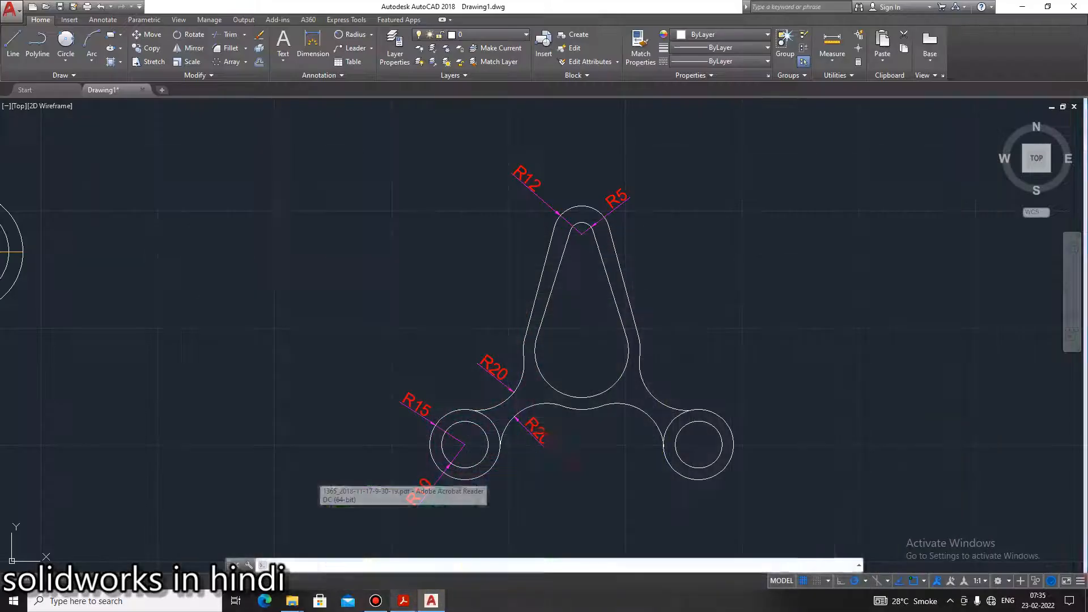
key("Return")
left_click(609, 387)
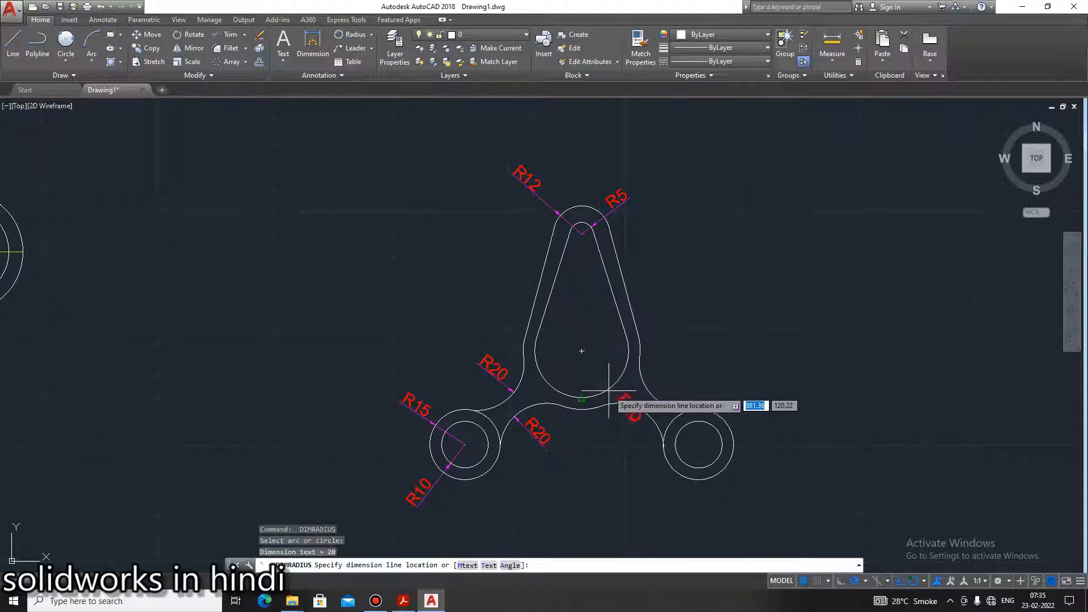
left_click(599, 362)
Add a radius dimension to the outer arc at the bottom centre of the part and adjust its text position
key("Return")
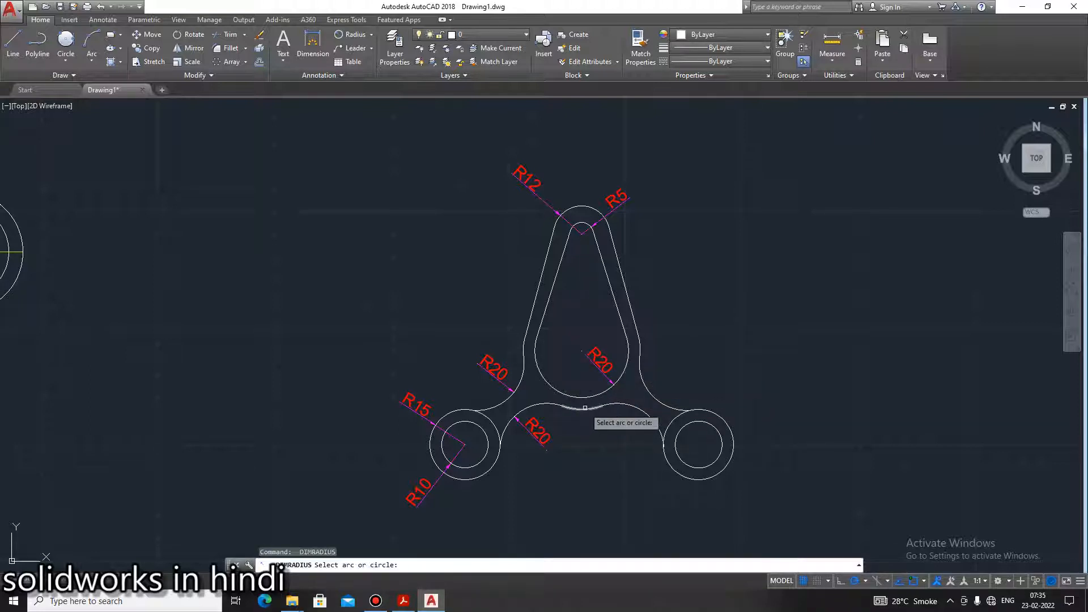
left_click(582, 410)
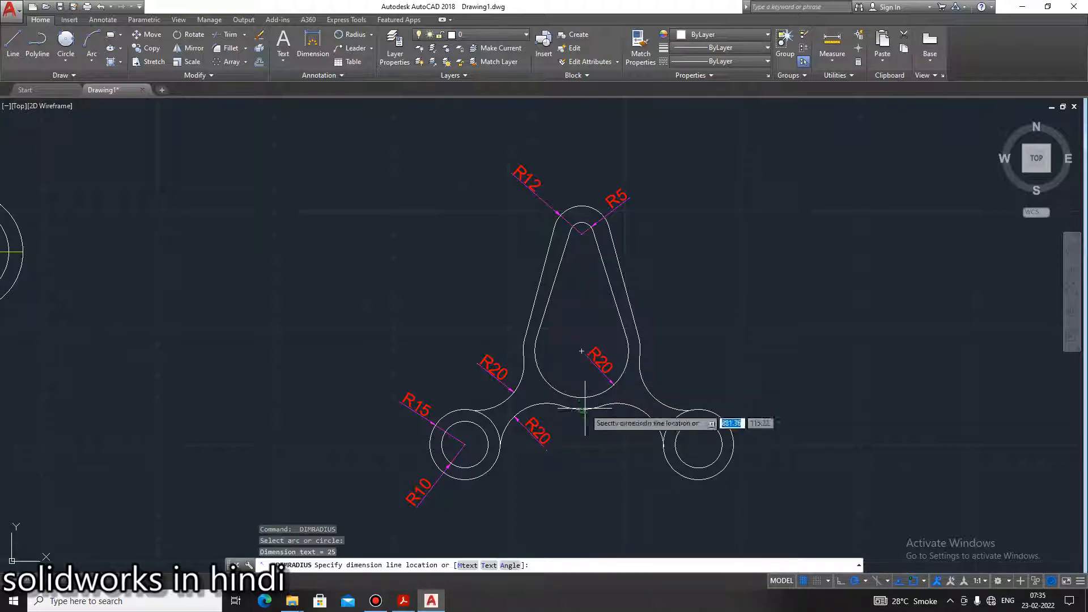
left_click(571, 383)
key("Escape")
left_click(565, 376)
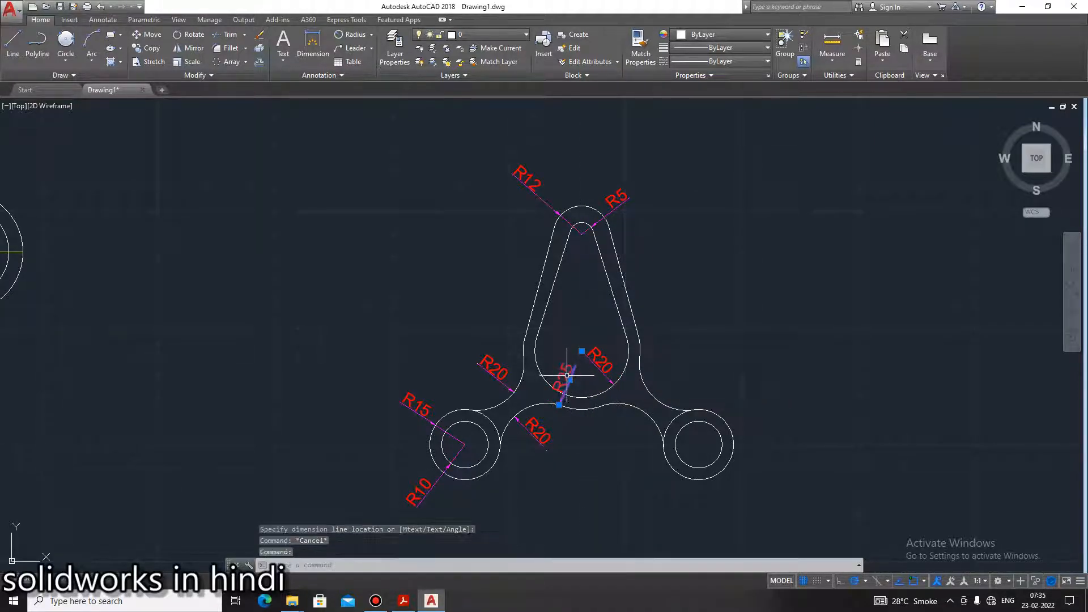
left_click(569, 380)
left_click(569, 373)
key("Escape")
key("Escape")
key("Escape")
Add a horizontal linear dimension between the centres of the two lower circle pairs, placed below the part
left_click(404, 601)
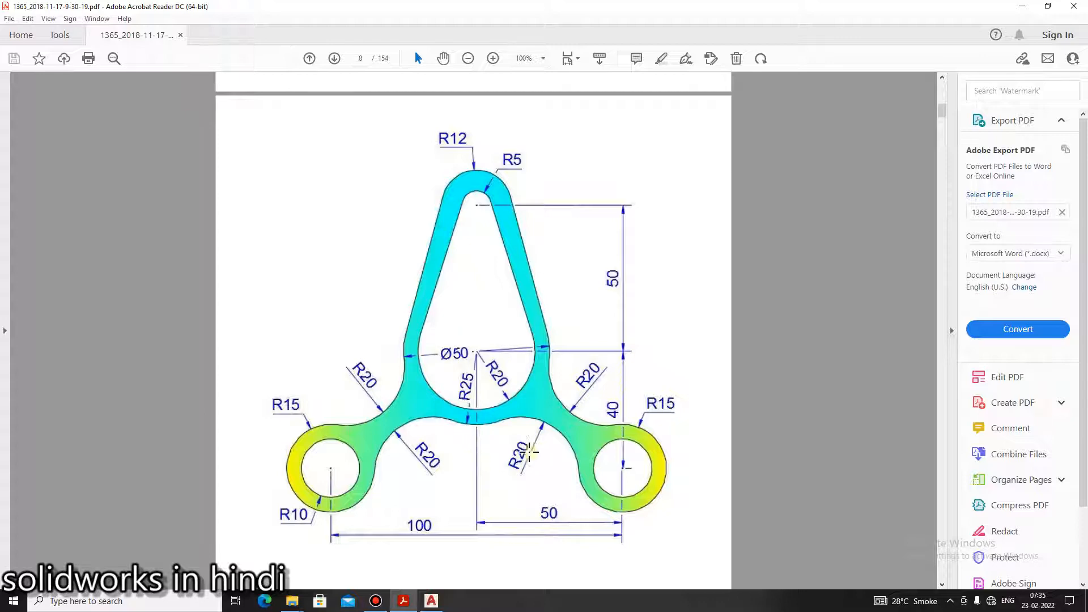
left_click(404, 599)
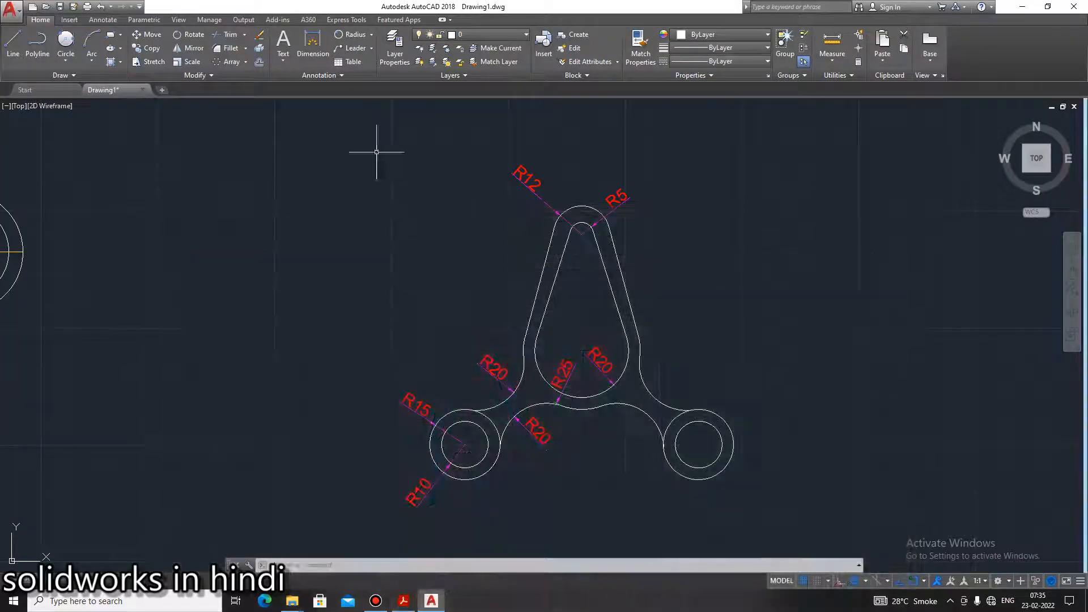
left_click(371, 36)
left_click(363, 51)
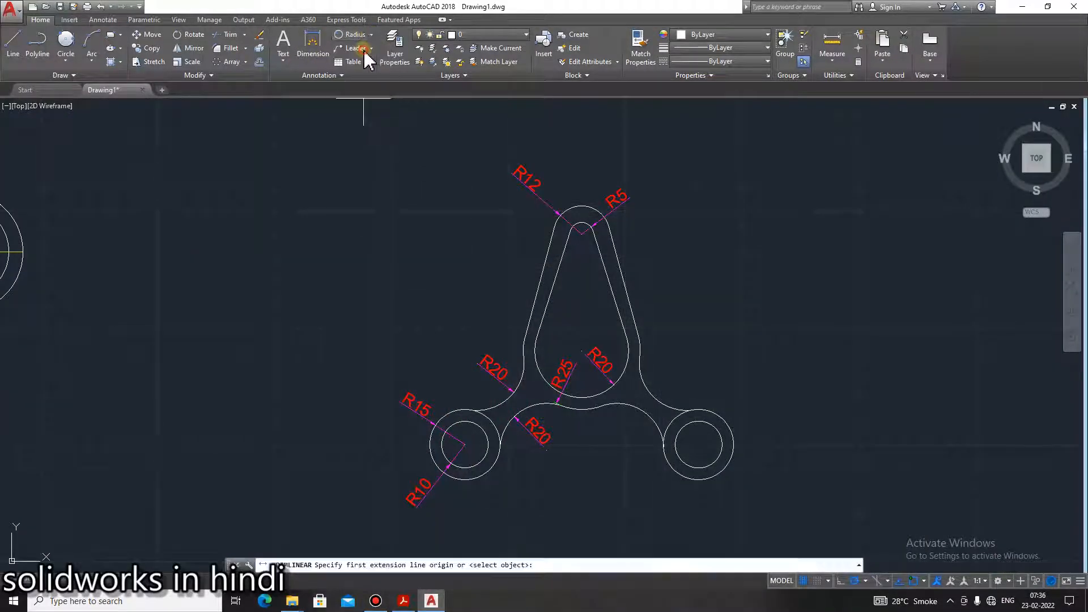
left_click(404, 600)
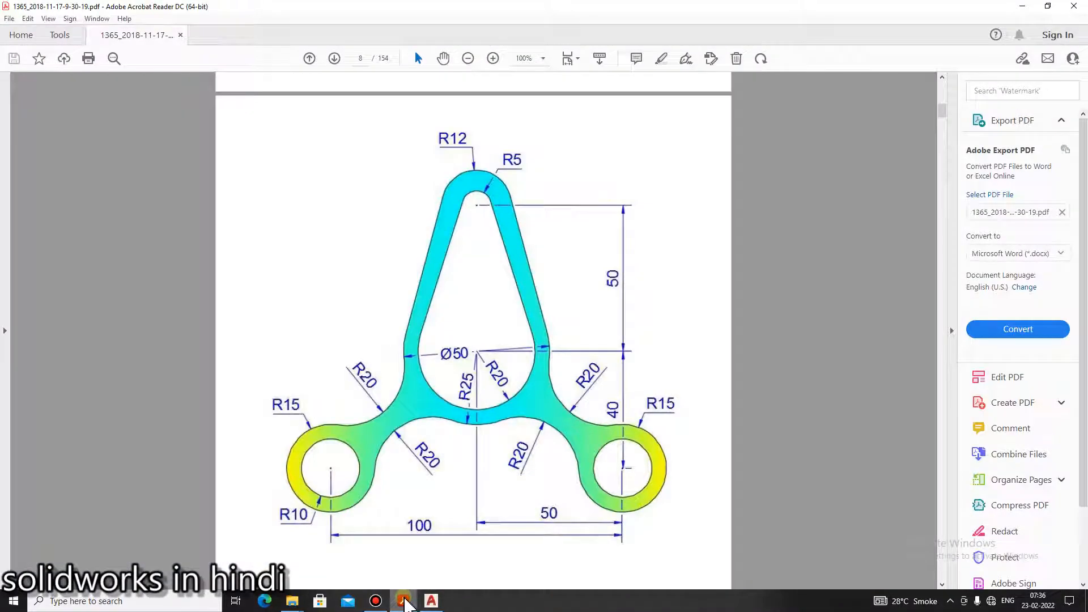
left_click(403, 604)
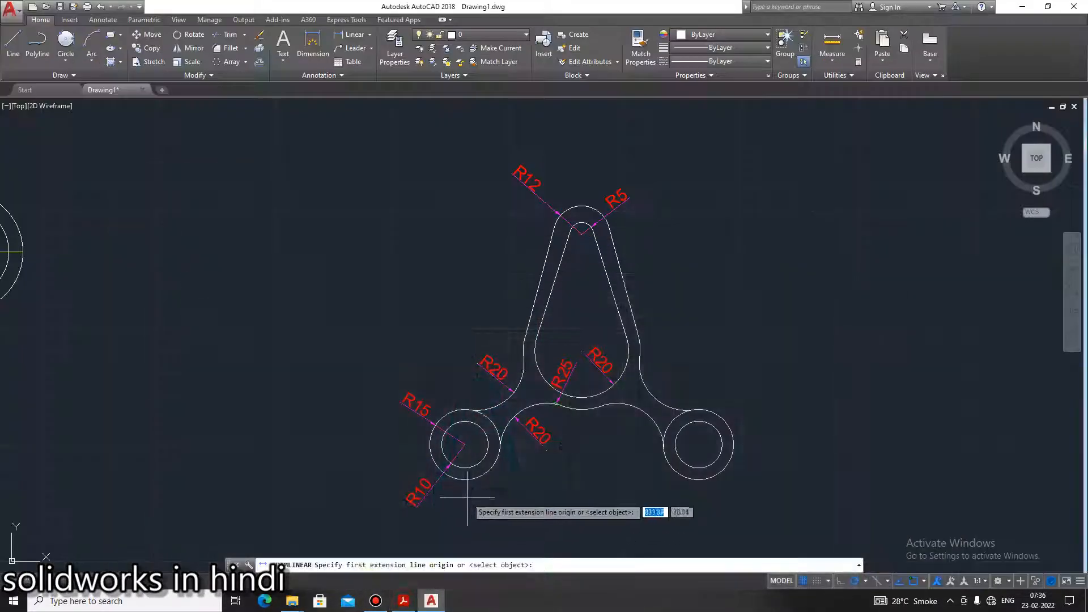
left_click(465, 444)
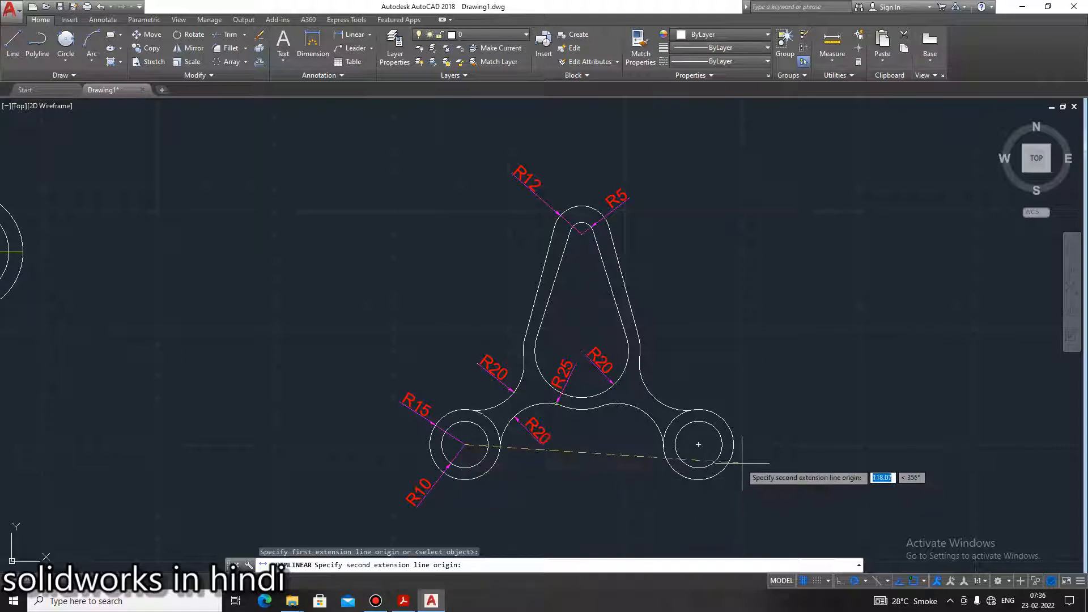
left_click(699, 445)
left_click(580, 514)
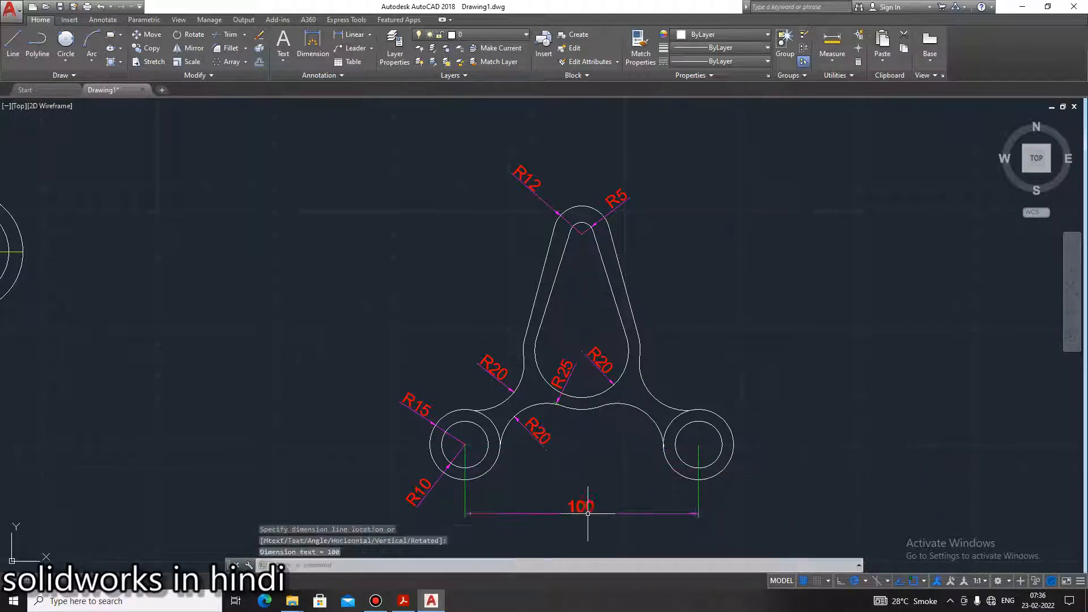
Add a horizontal linear dimension from the lower-right circle centre to the central arc centre, above the overall centre-distance dimension
left_click(404, 605)
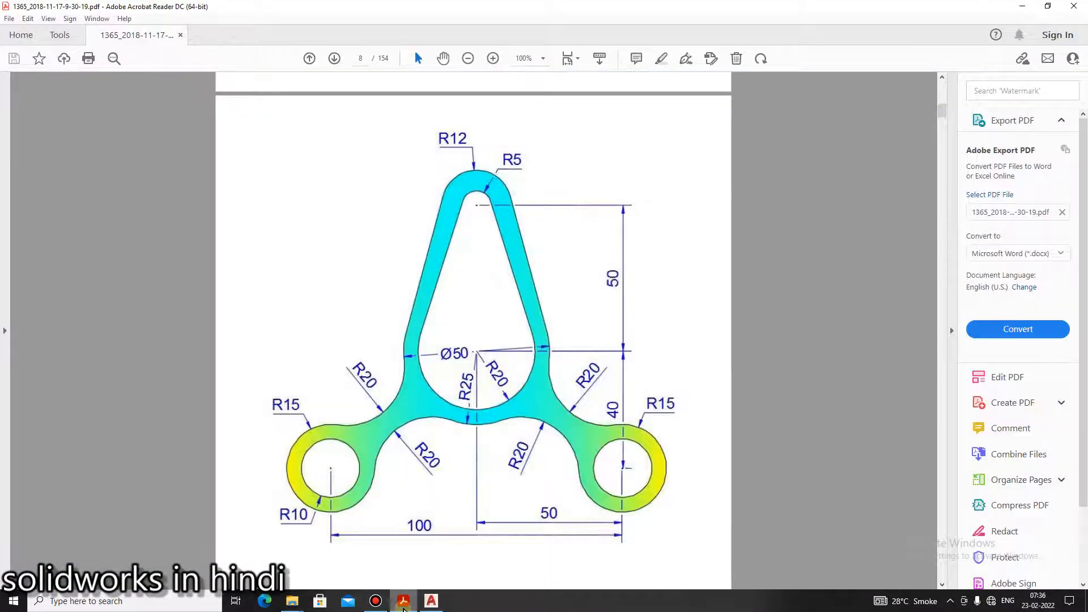
left_click(403, 605)
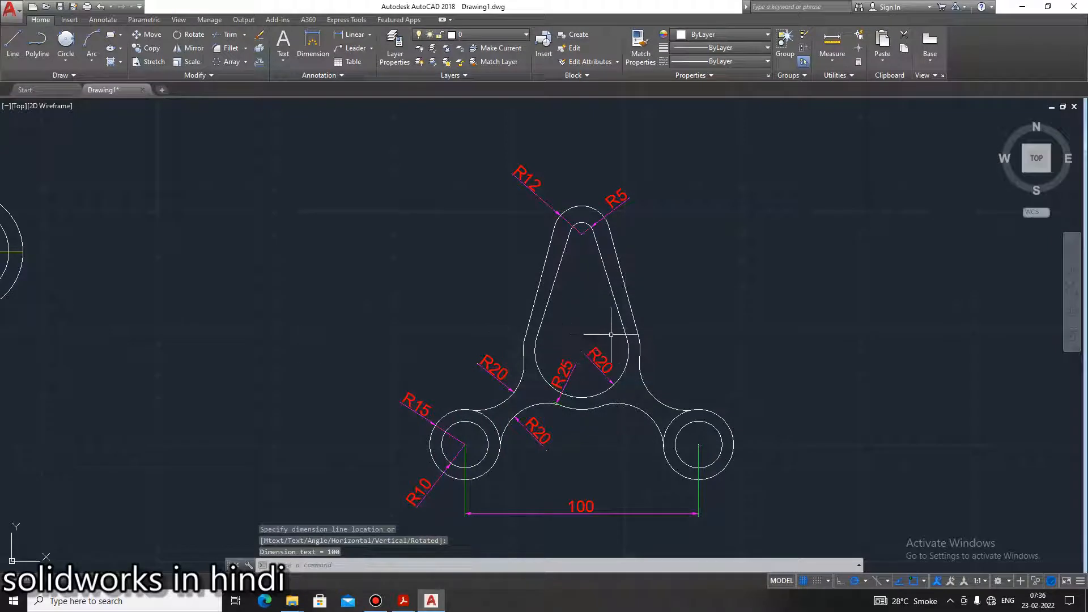
key("Return")
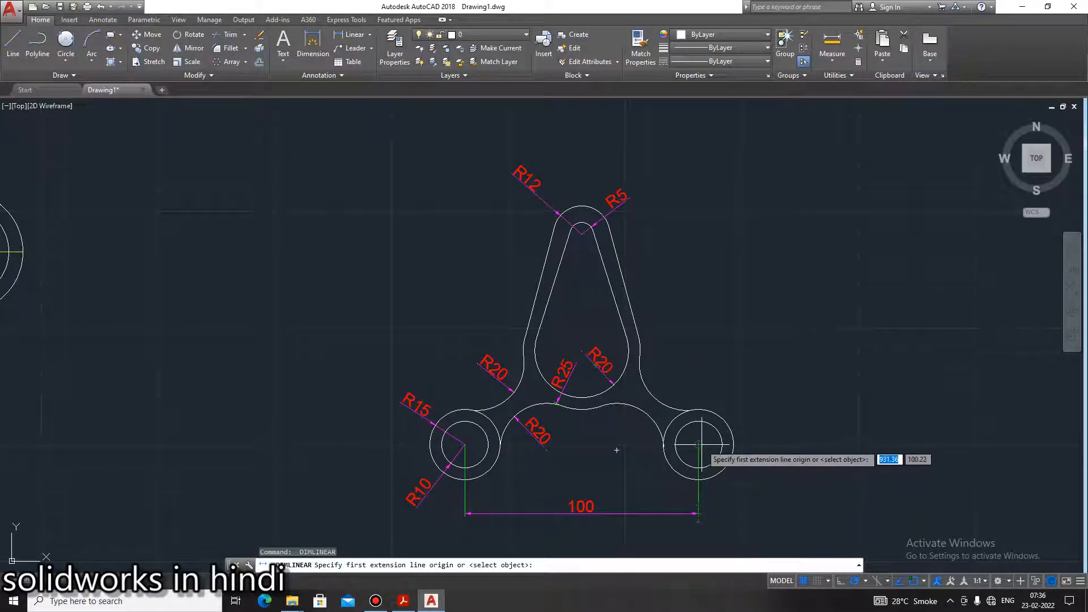
left_click(699, 445)
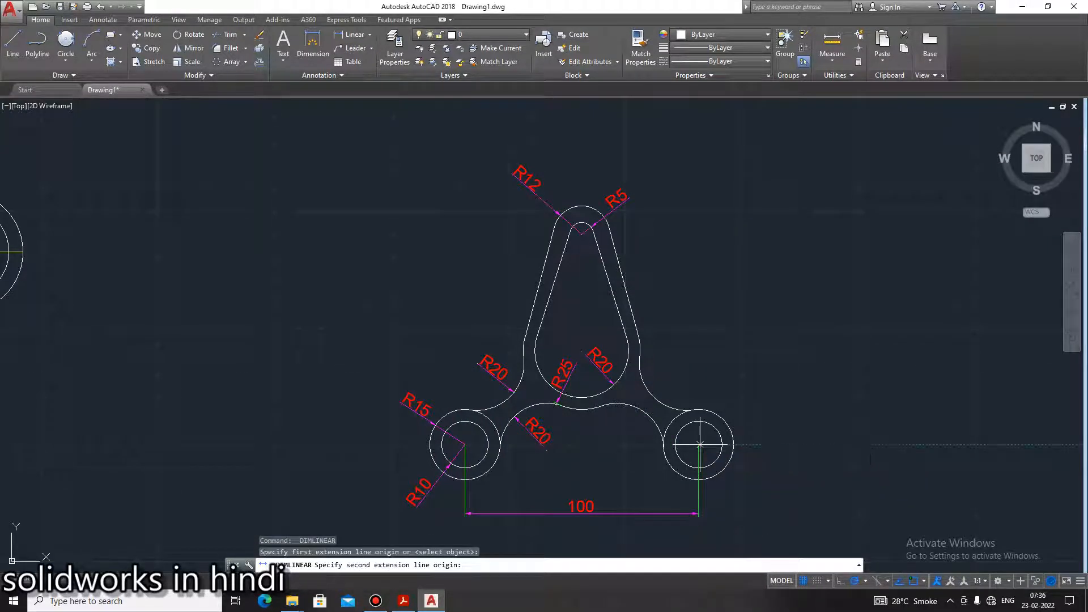
left_click(582, 352)
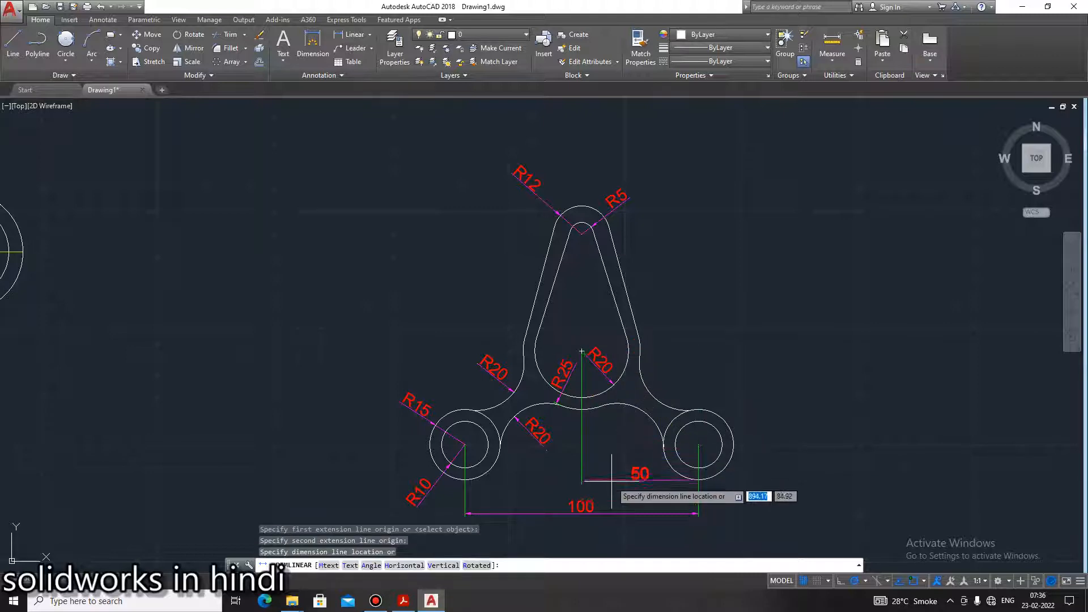
left_click(655, 484)
key("Escape")
key("Escape")
key("Escape")
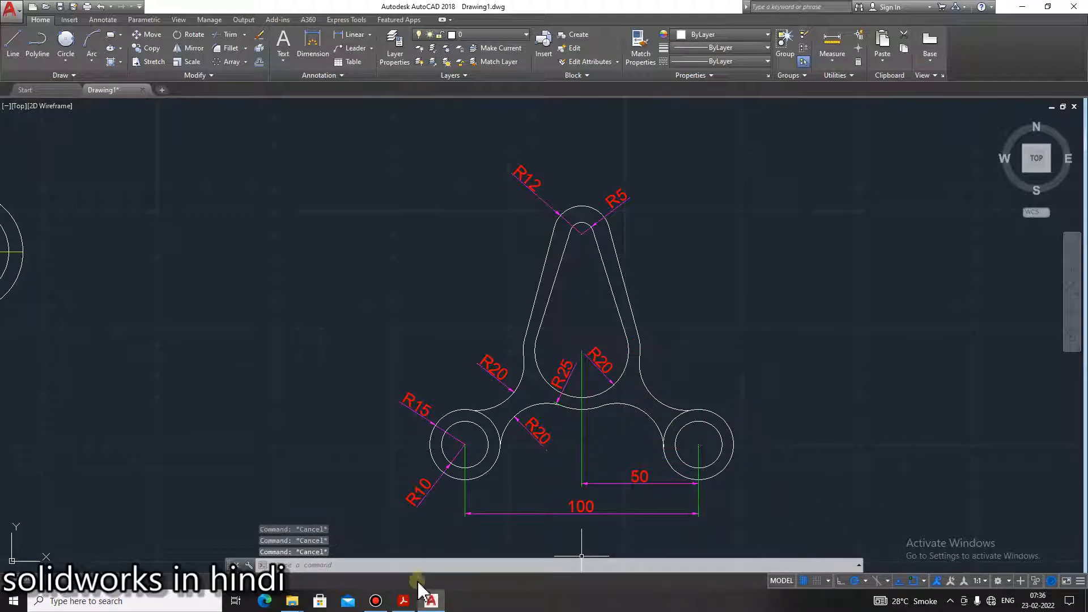
left_click(410, 602)
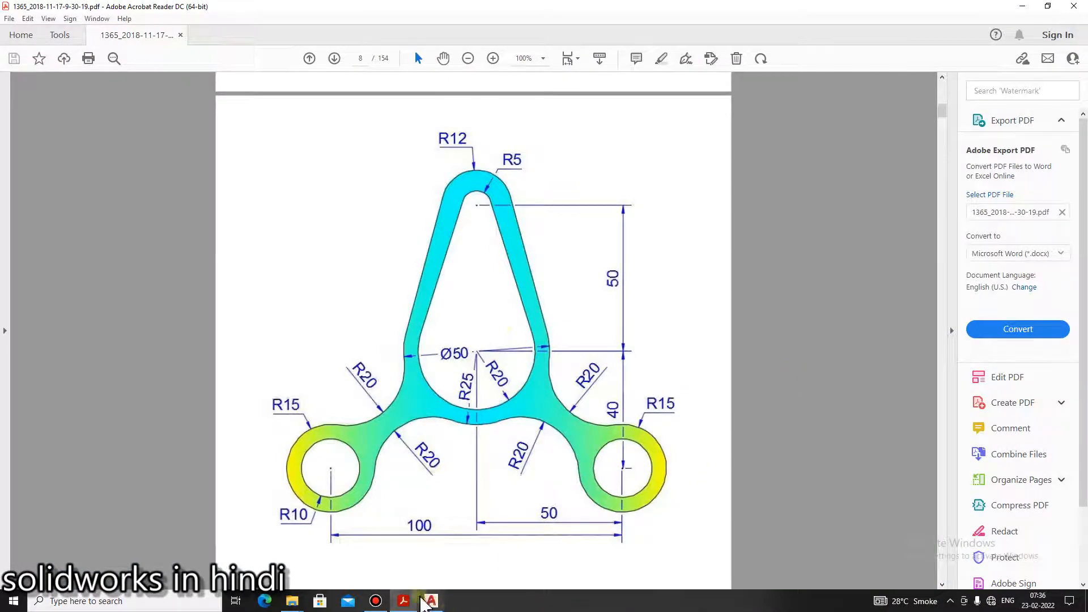
left_click(431, 601)
key("space")
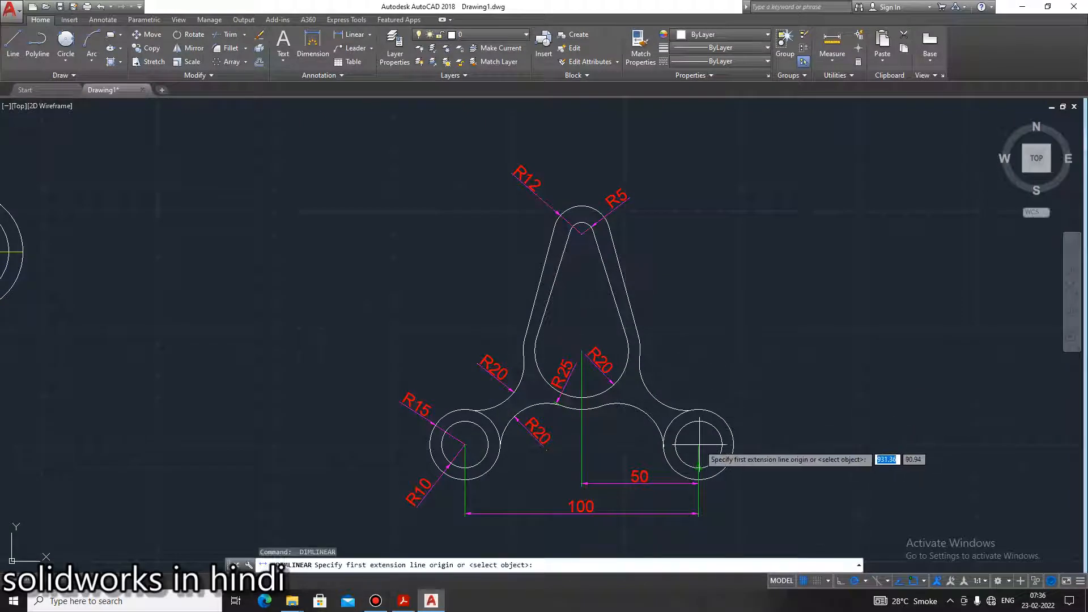
key("Escape")
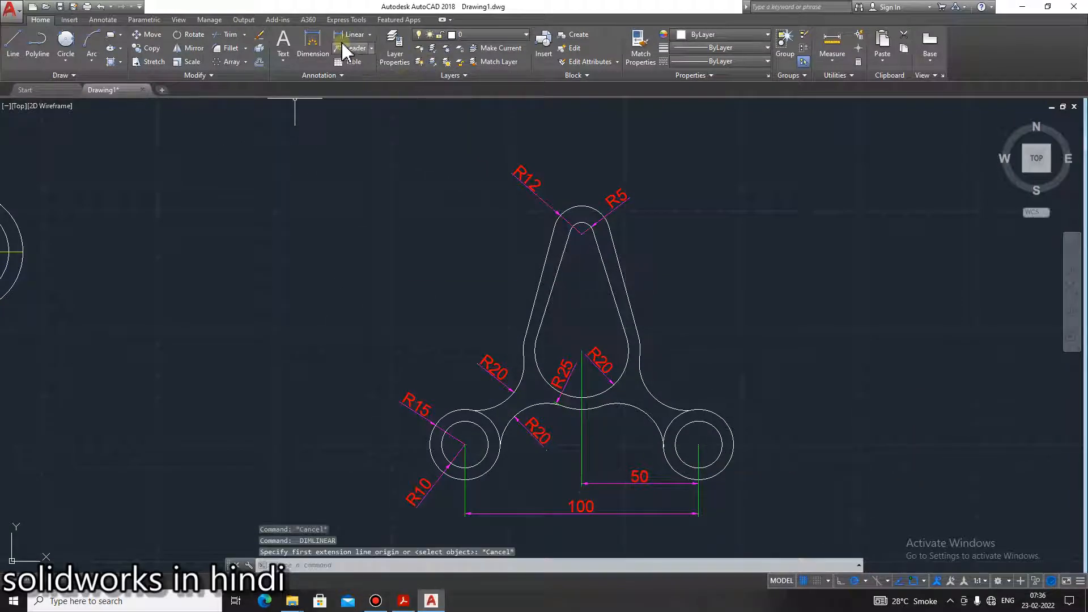
Add a vertical linear dimension between the lower-right circle centre and the central arc centre, placed to the right of the part
left_click(353, 36)
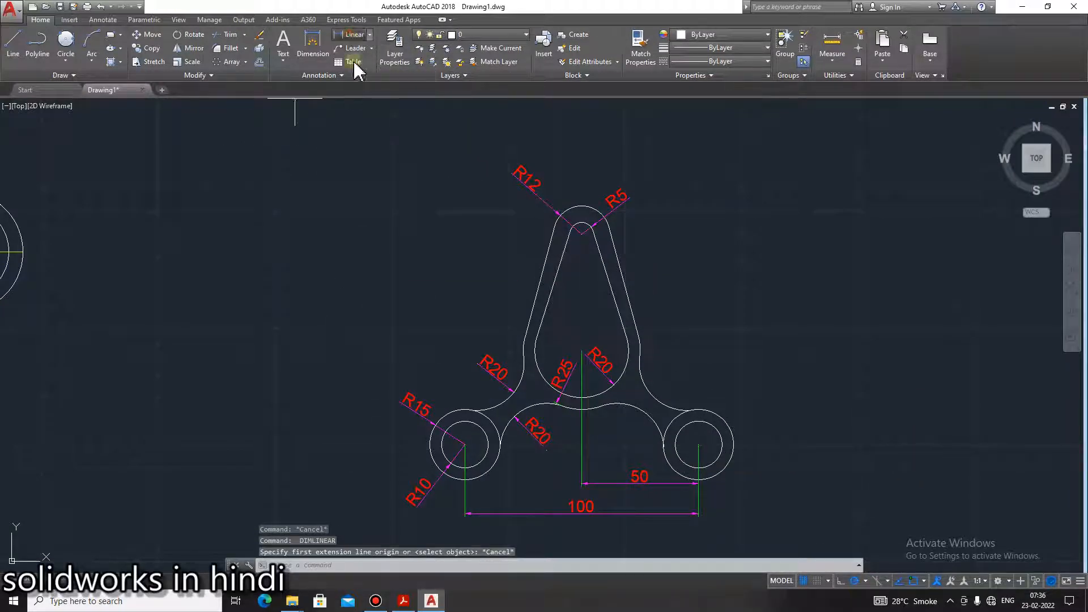
left_click(698, 445)
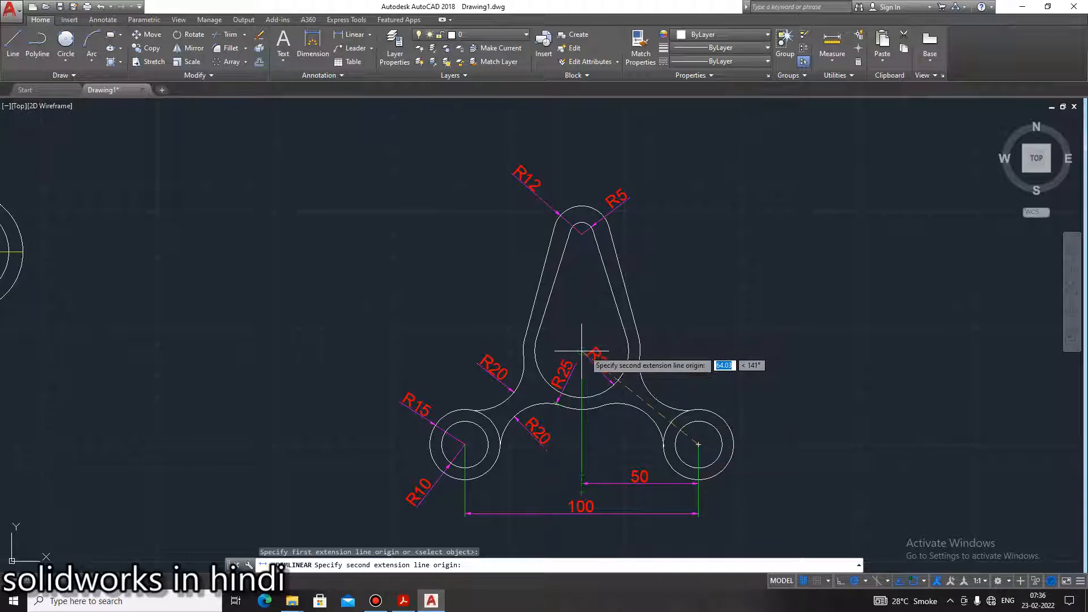
left_click(582, 351)
left_click(753, 383)
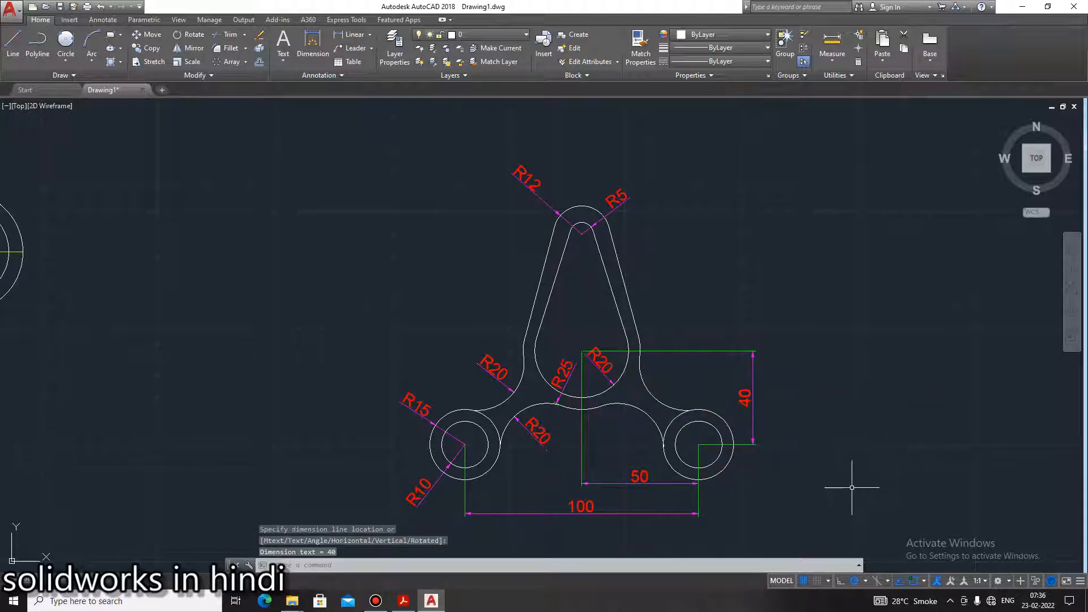
Add a vertical linear dimension from the central arc centre to the top arc centre, aligned above the previous vertical dimension
key("Return")
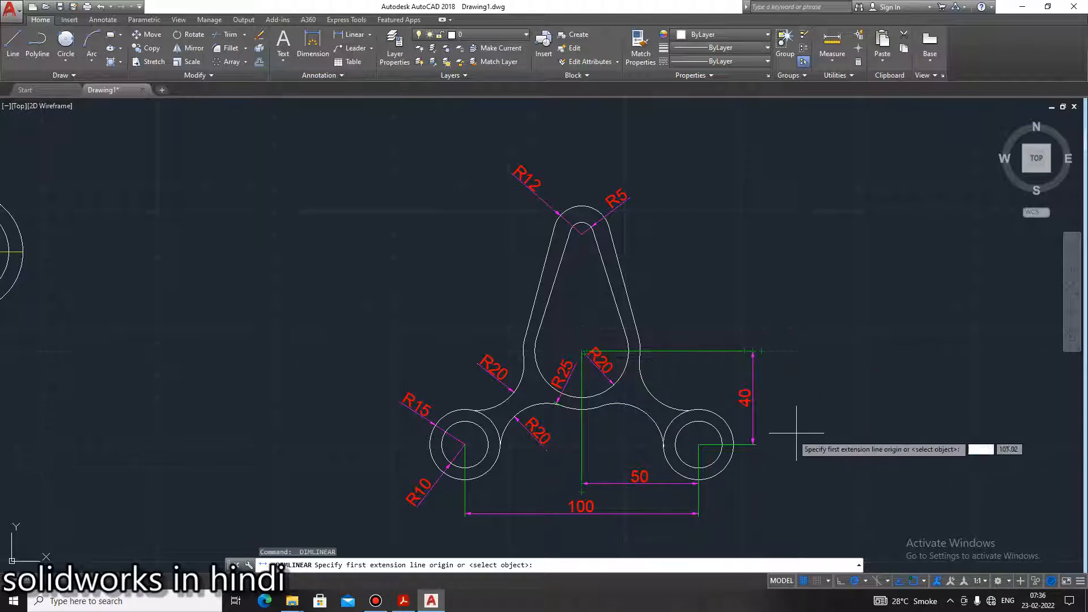
scroll(581, 352, "up", 2)
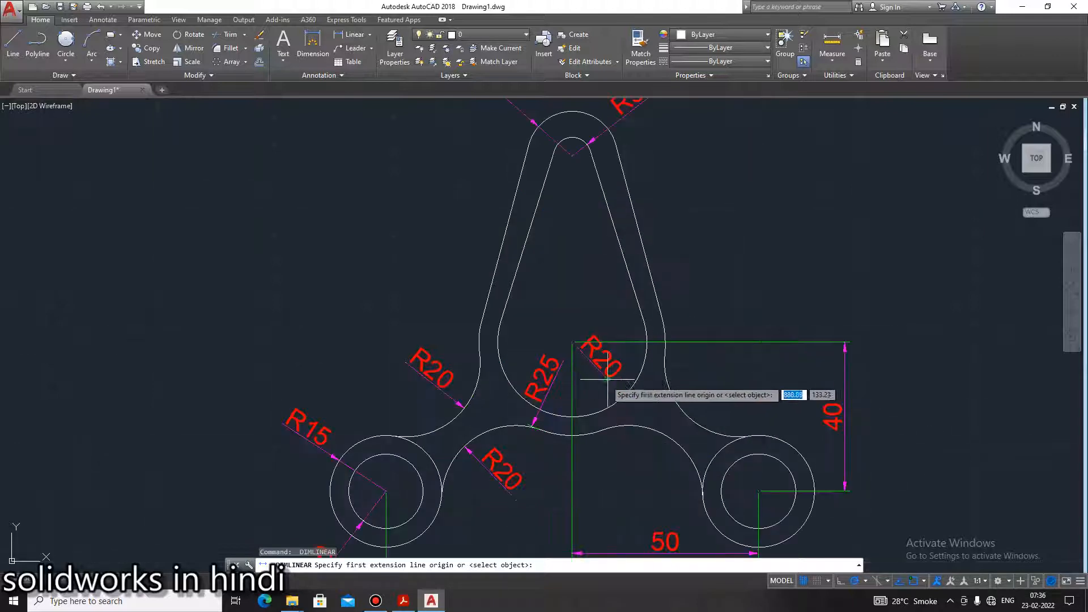
left_click(572, 342)
left_click(571, 154)
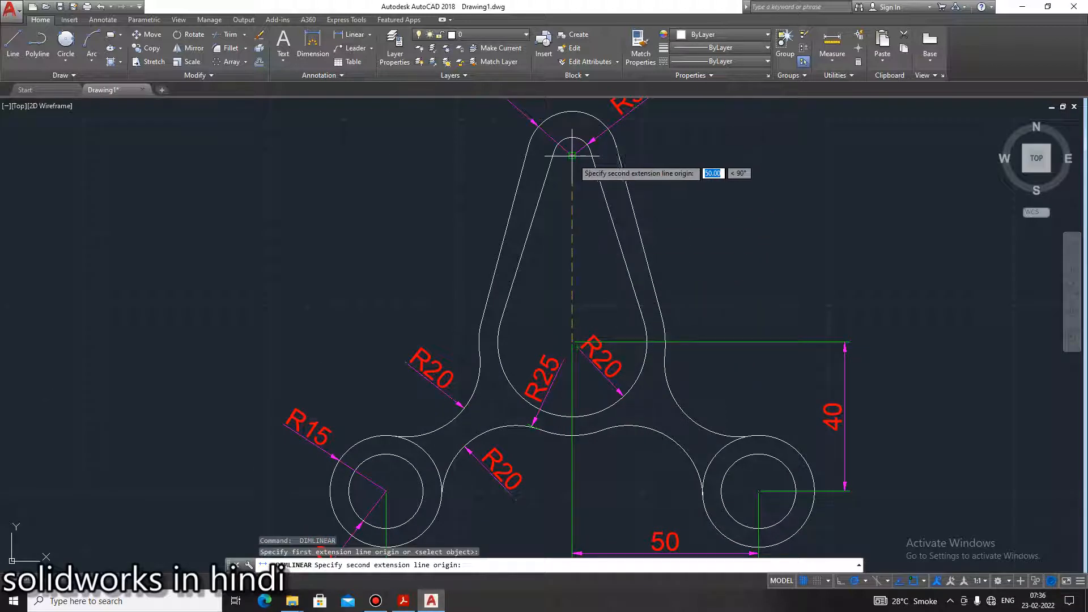
left_click(845, 244)
key("Escape")
key("Escape")
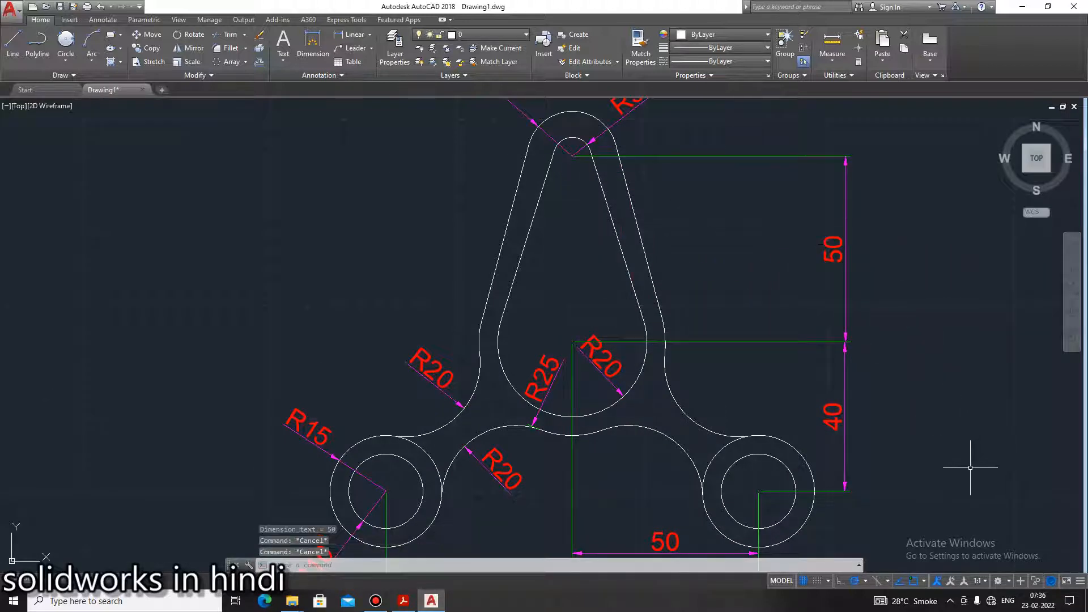
Modify the ISO-25 dimension style to use an arrow size of 5
scroll(948, 476, "down", 3)
middle_click_drag(939, 473, 827, 416)
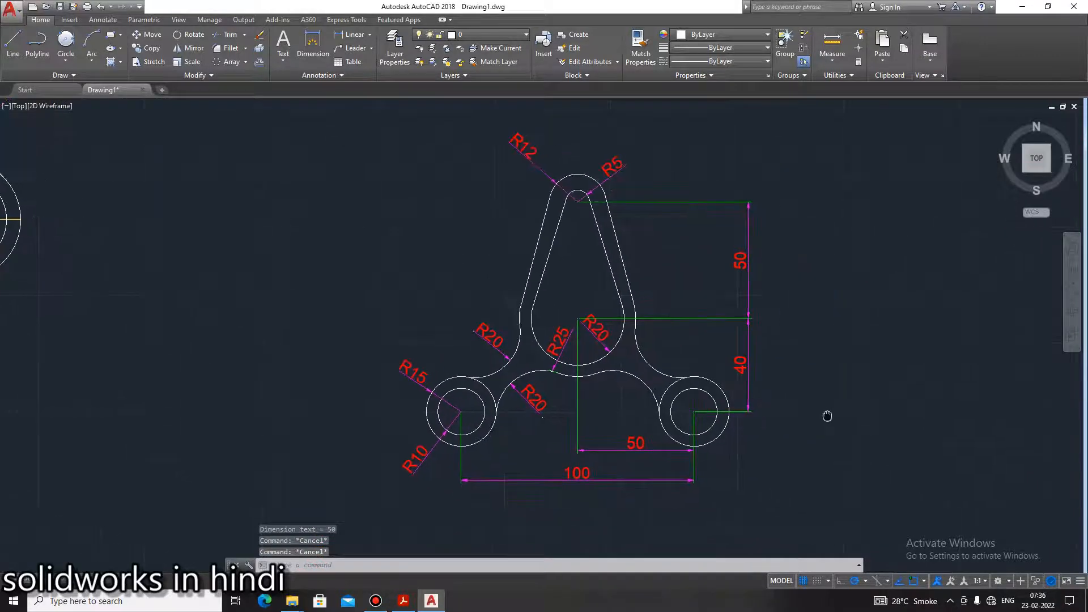
type("d")
key("Return")
left_click(670, 274)
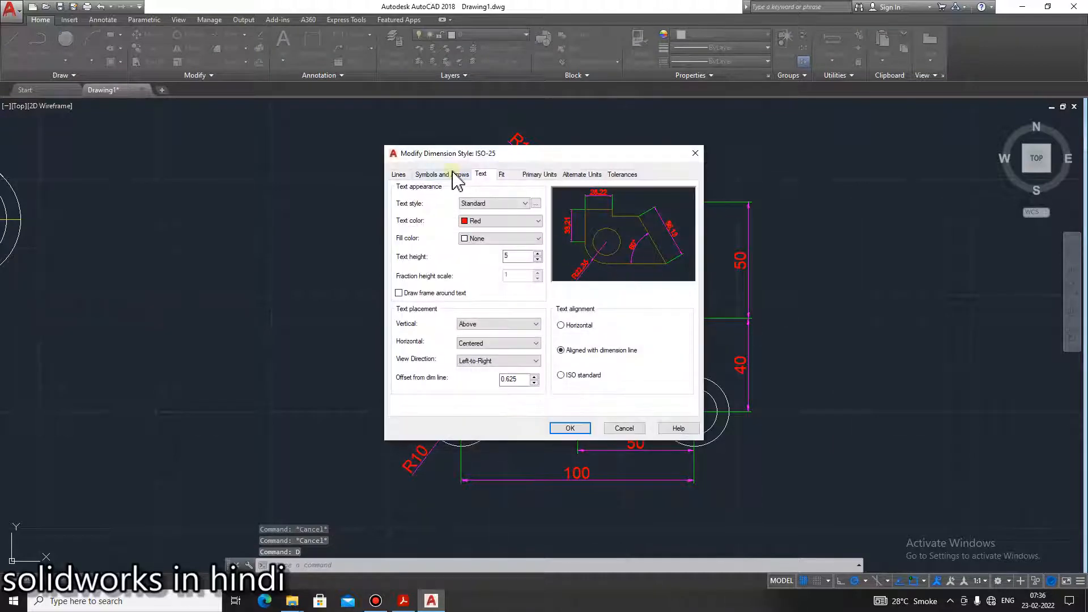
left_click(452, 175)
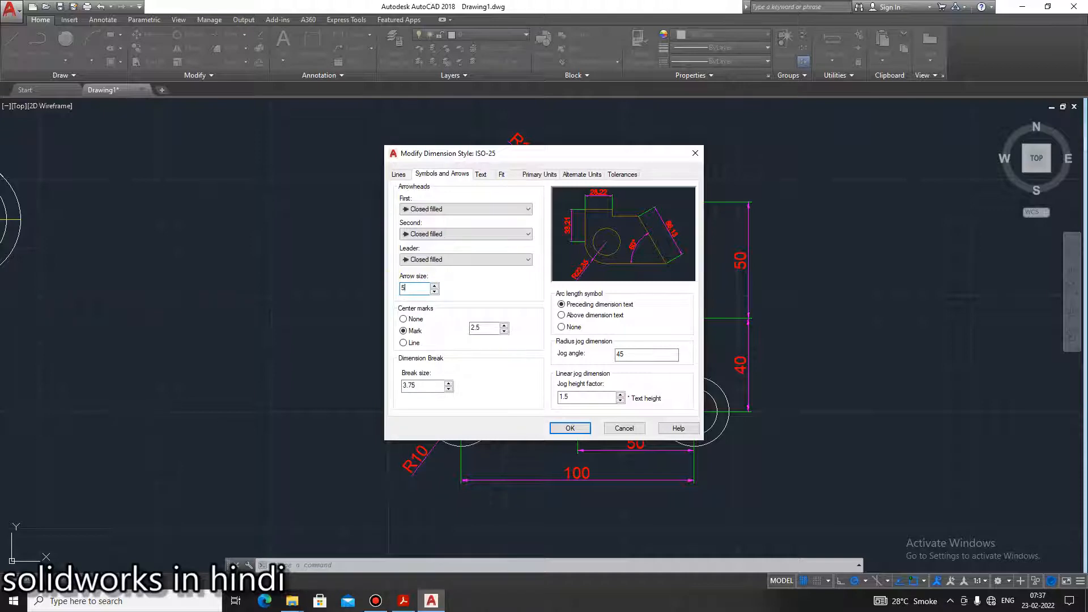
left_click(569, 428)
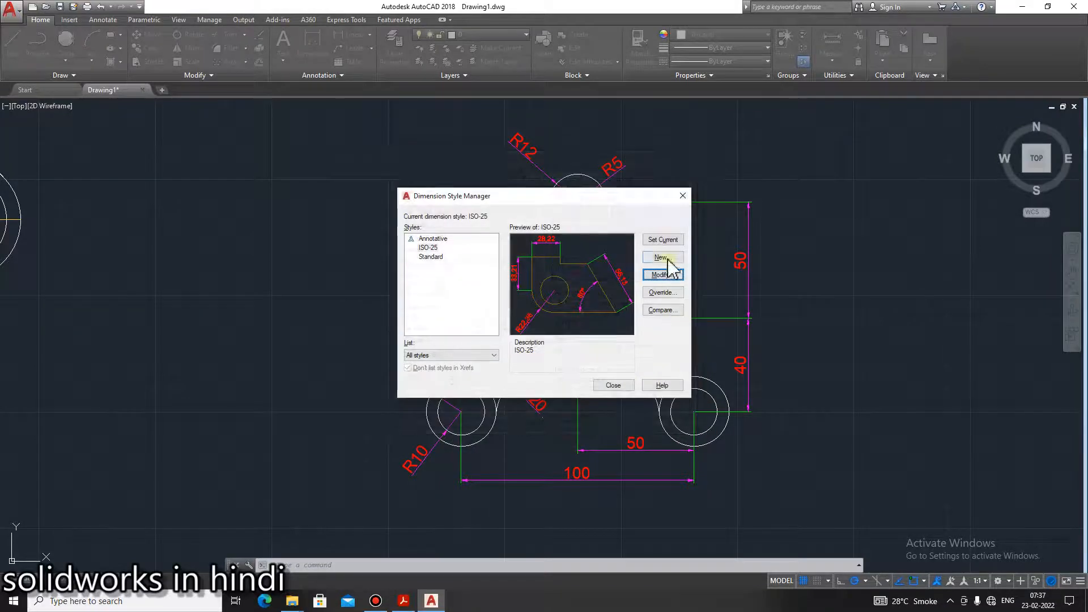
left_click(627, 387)
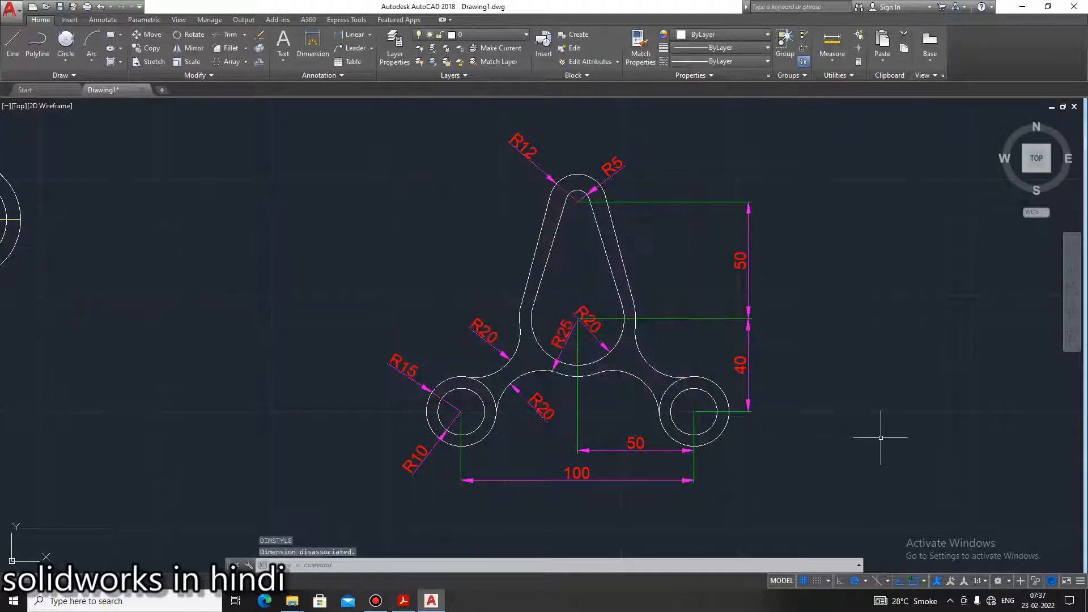
Examine the dimensioned part closely and compare its dimensions with page 8 of the reference PDF
scroll(840, 472, "down", 2)
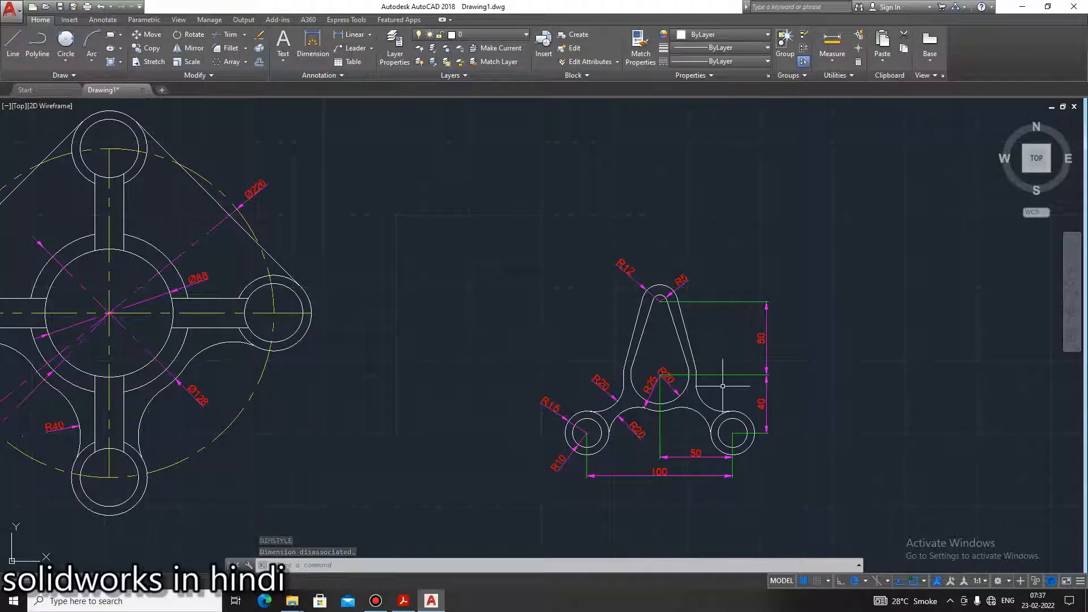
scroll(702, 395, "up", 2)
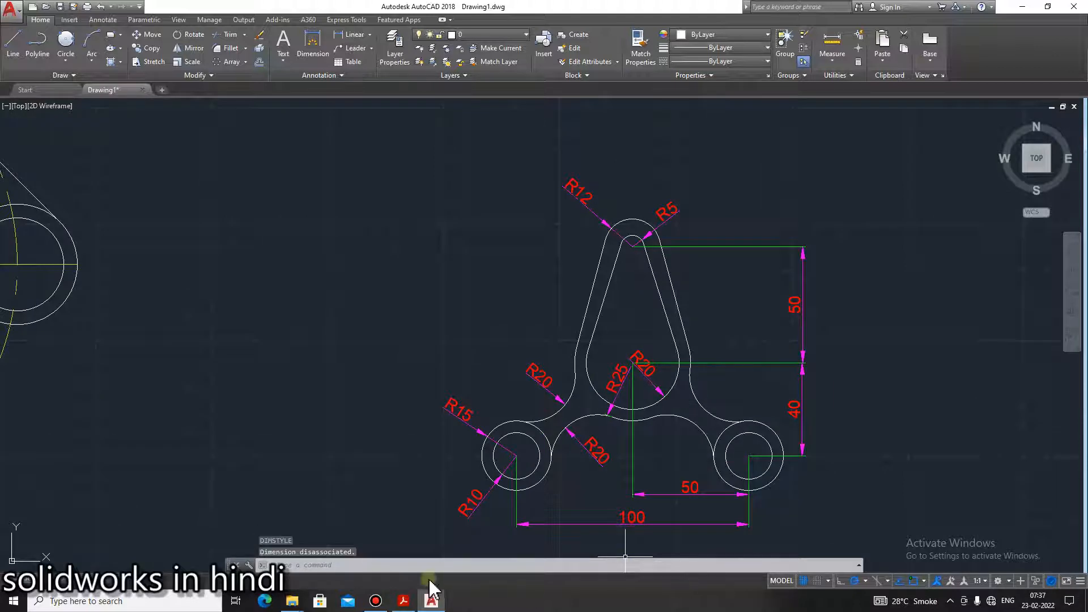
scroll(578, 395, "up", 2)
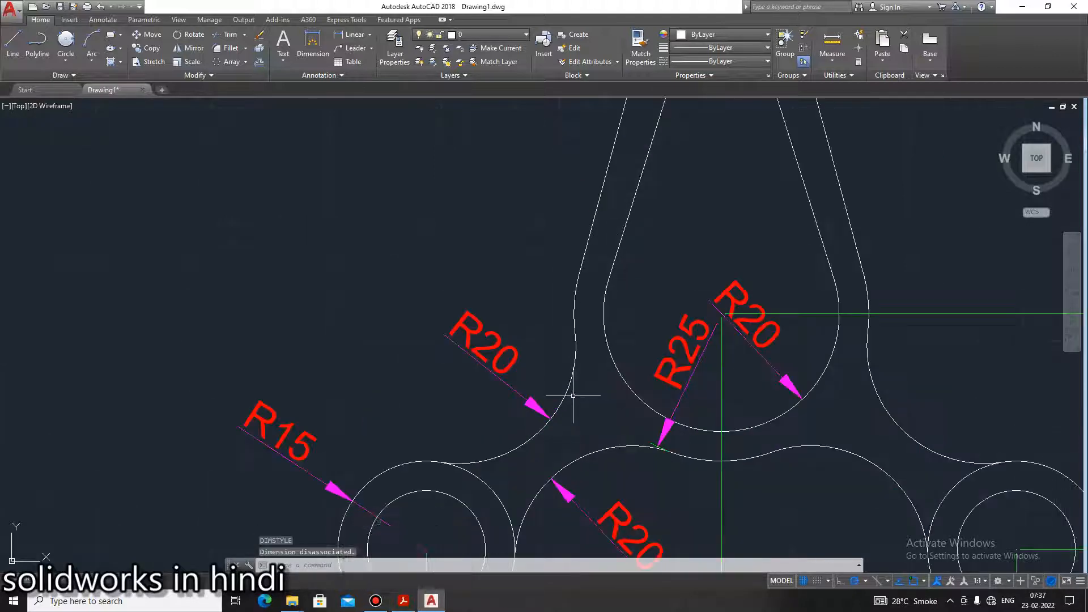
scroll(725, 425, "down", 3)
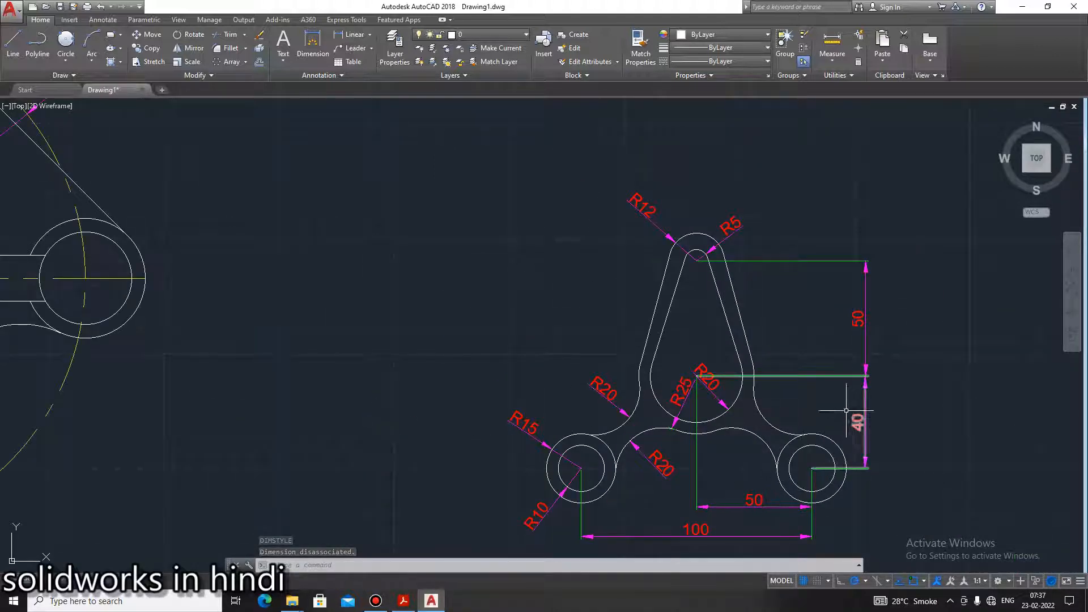
scroll(797, 393, "up", 1)
scroll(737, 408, "down", 2)
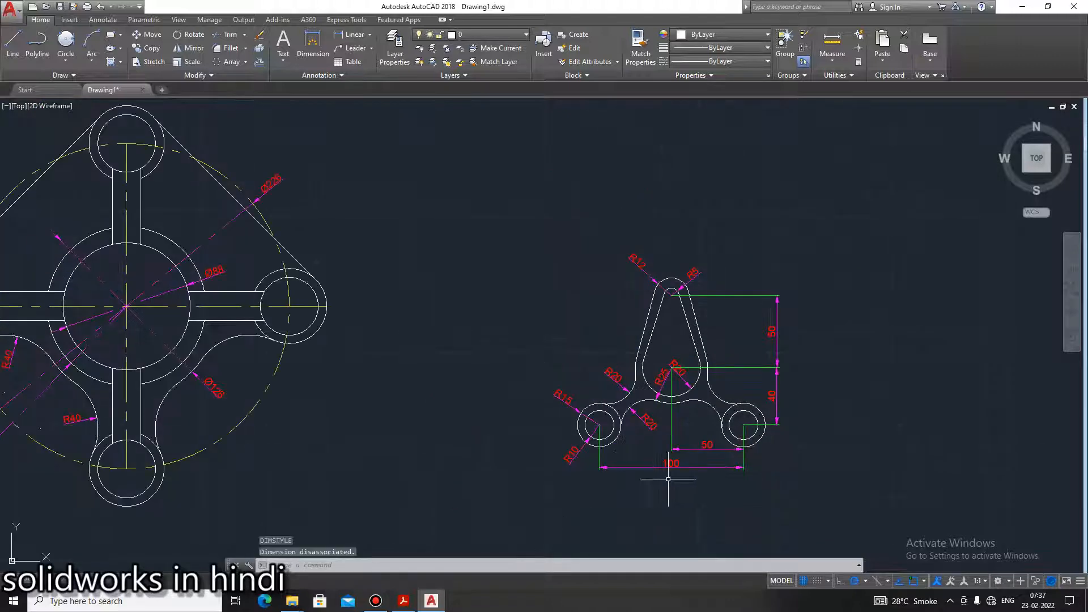
scroll(680, 454, "up", 2)
left_click(406, 602)
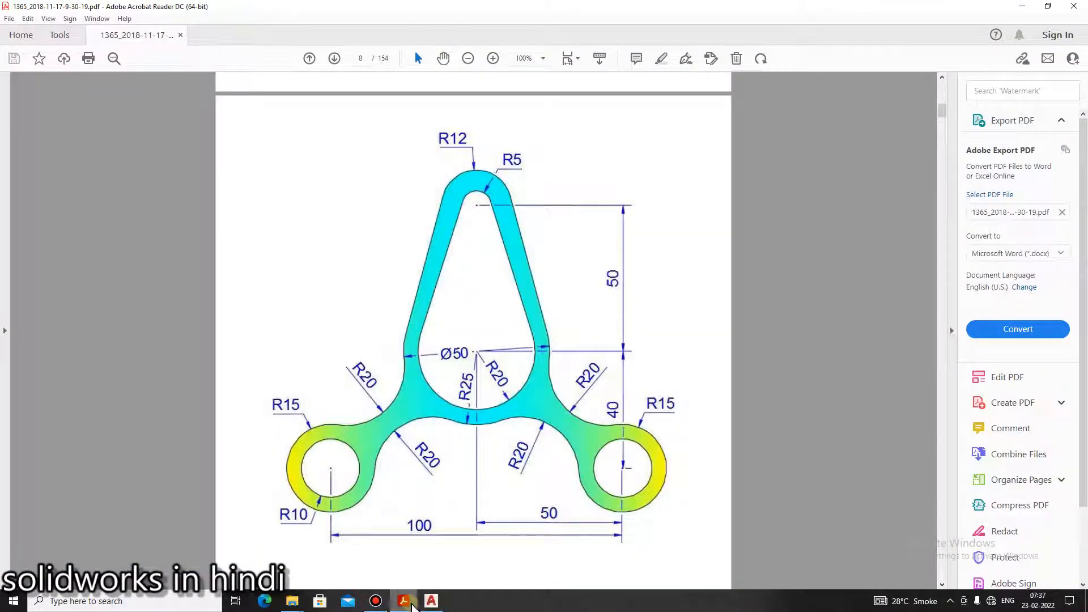
left_click(413, 602)
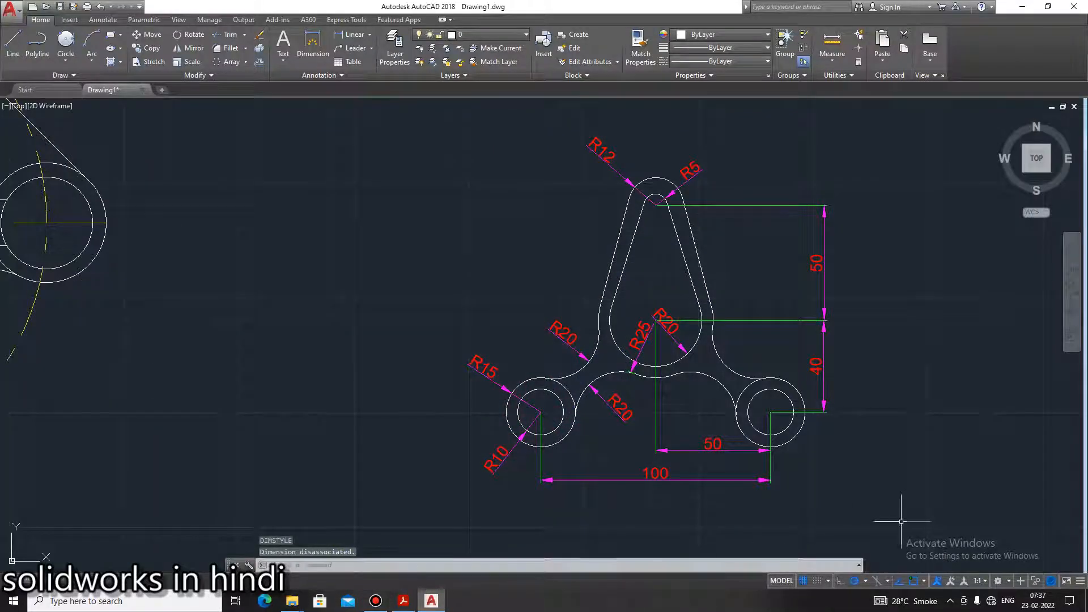
left_click(389, 602)
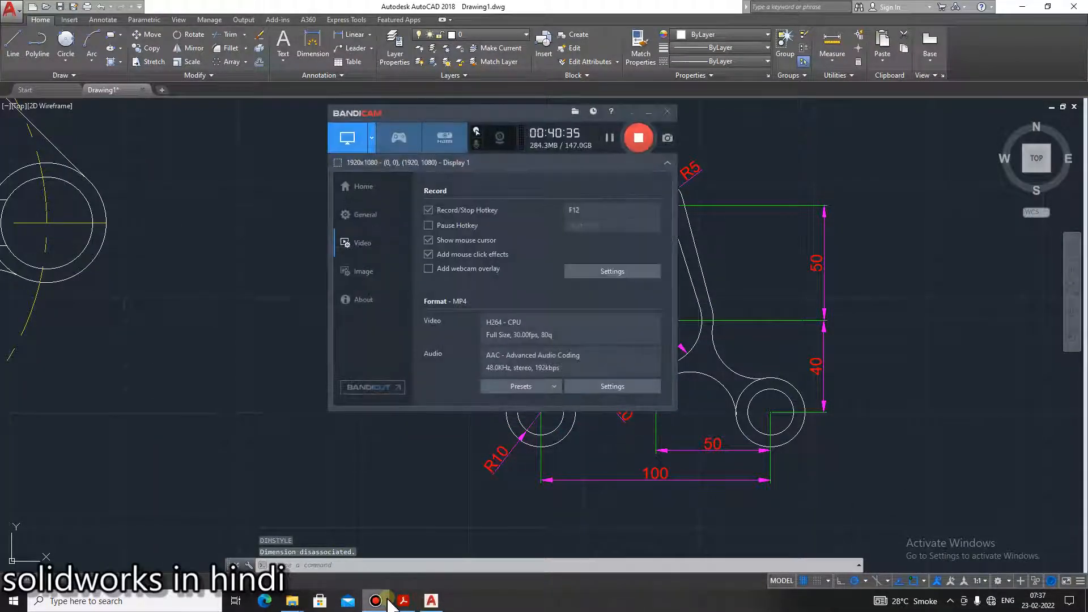
left_click(388, 602)
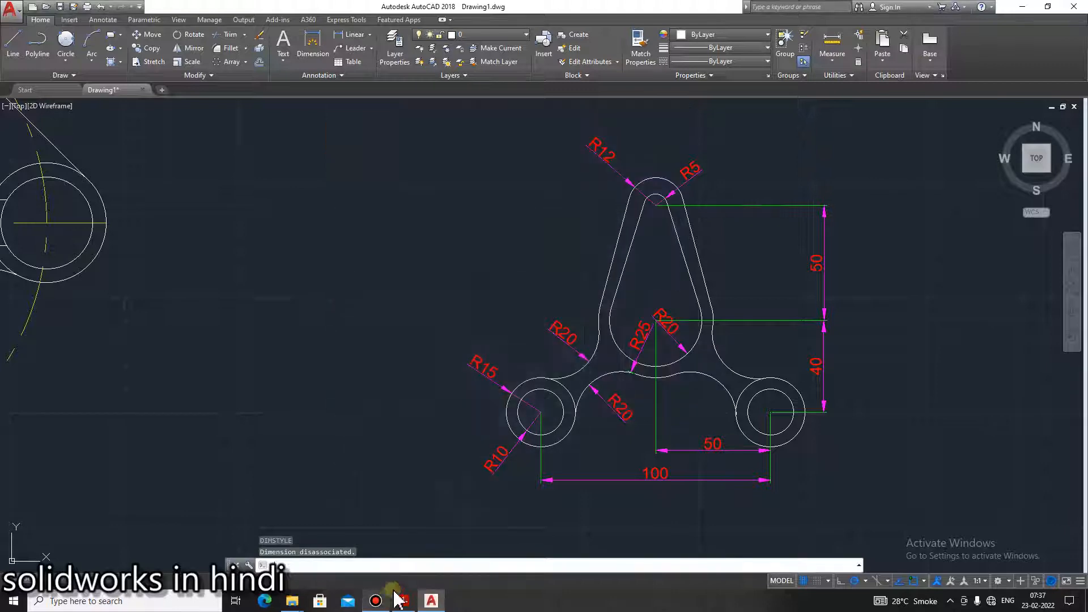
scroll(869, 484, "down", 3)
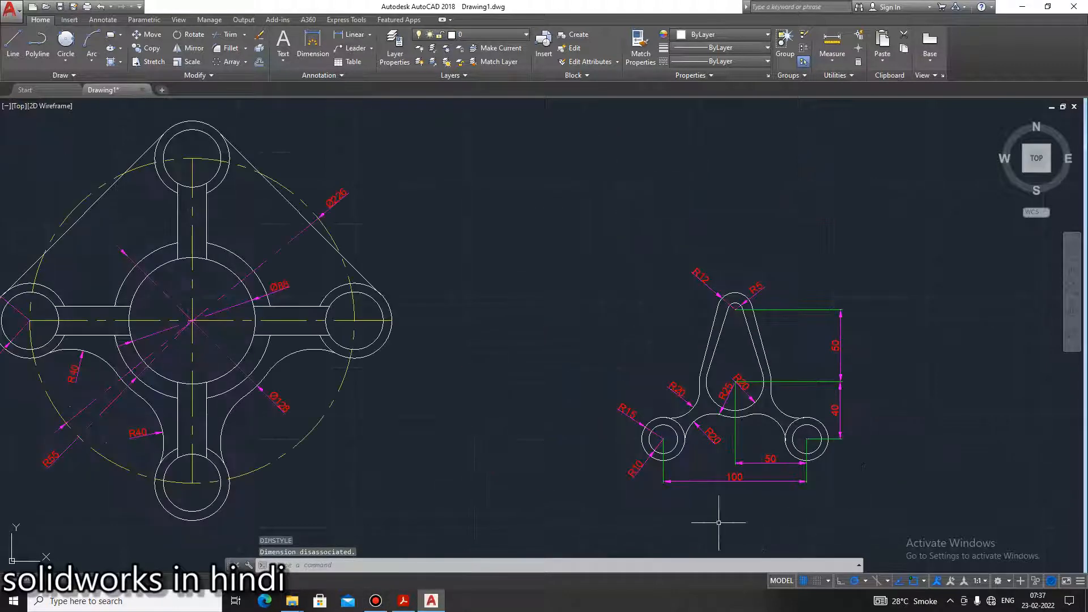
scroll(551, 503, "down", 1)
mouse_move(449, 478)
middle_mouse_down()
mouse_move(509, 427)
mouse_move(582, 403)
middle_mouse_up()
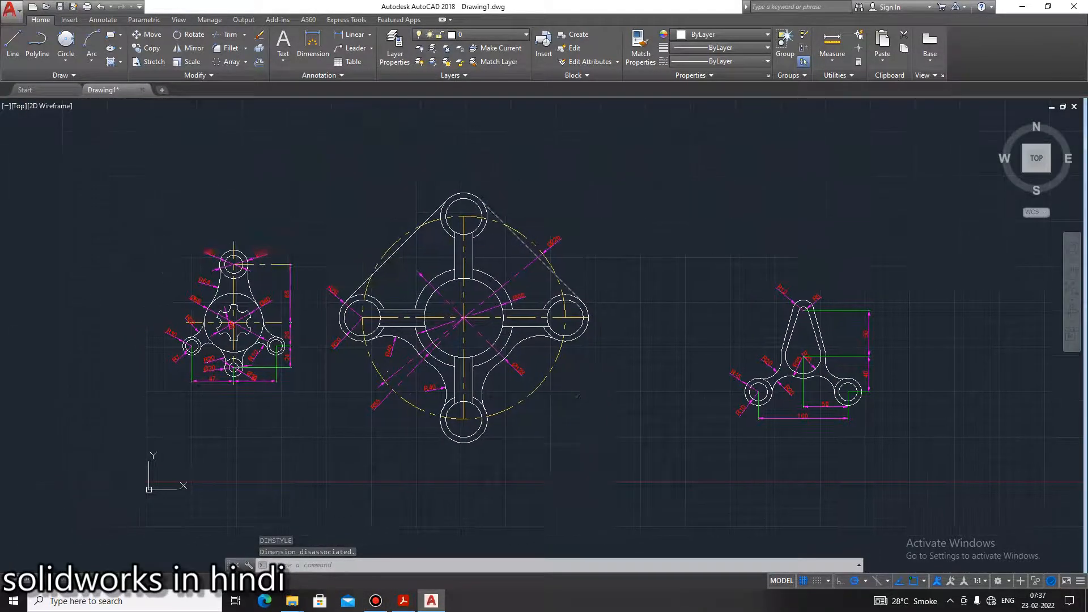
scroll(583, 389, "up", 2)
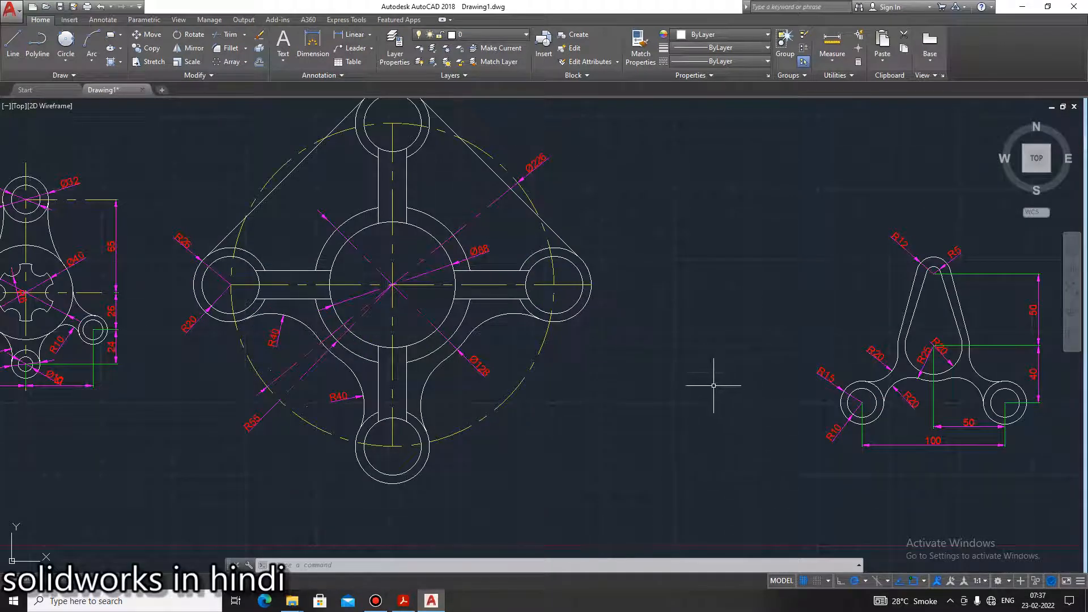
scroll(714, 385, "down", 2)
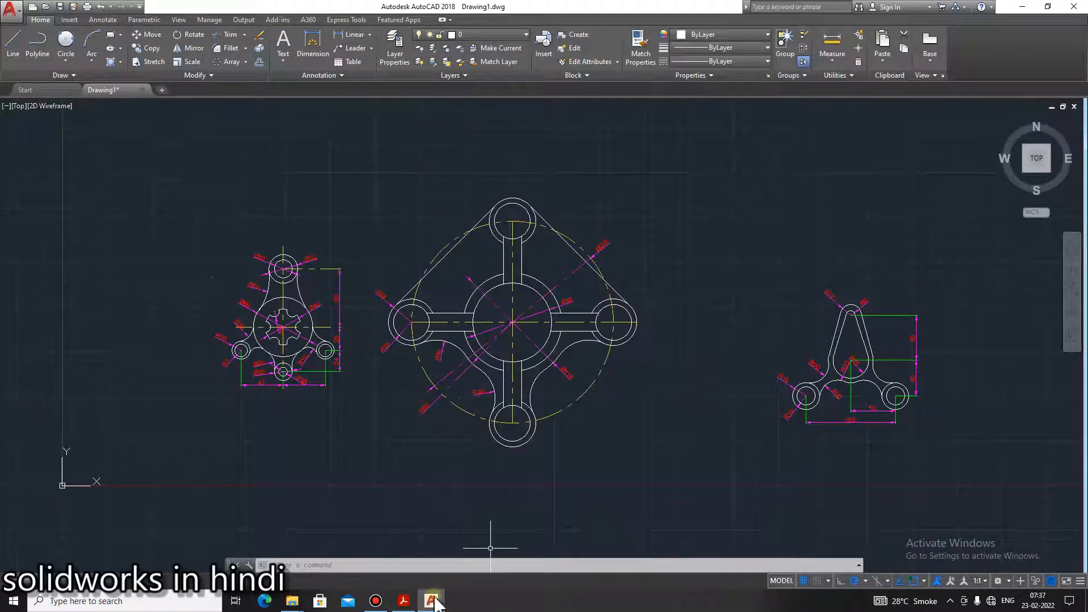
Look at the part on page 8 of the reference PDF and at the slotted part on page 9, and return to AutoCAD
left_click(403, 601)
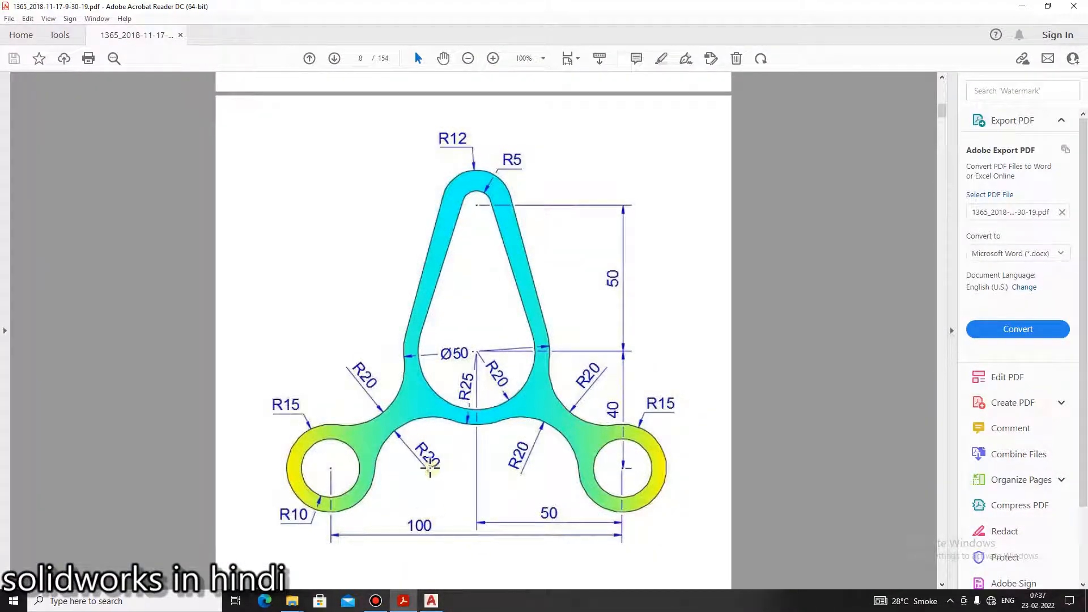
scroll(427, 474, "down", 4)
scroll(413, 473, "up", 3)
scroll(435, 472, "down", 15)
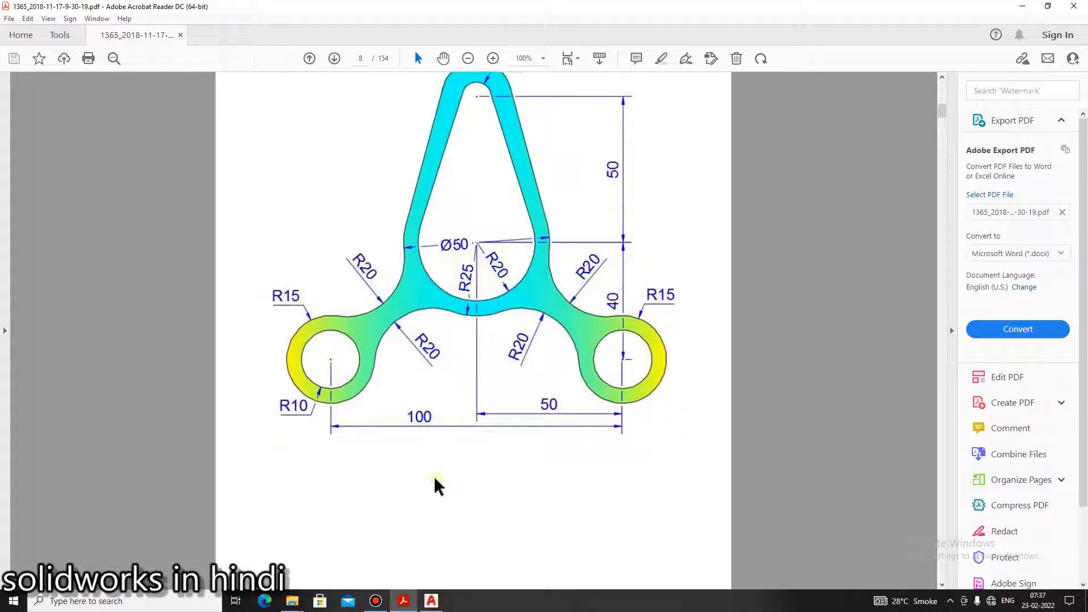
scroll(447, 462, "down", 2)
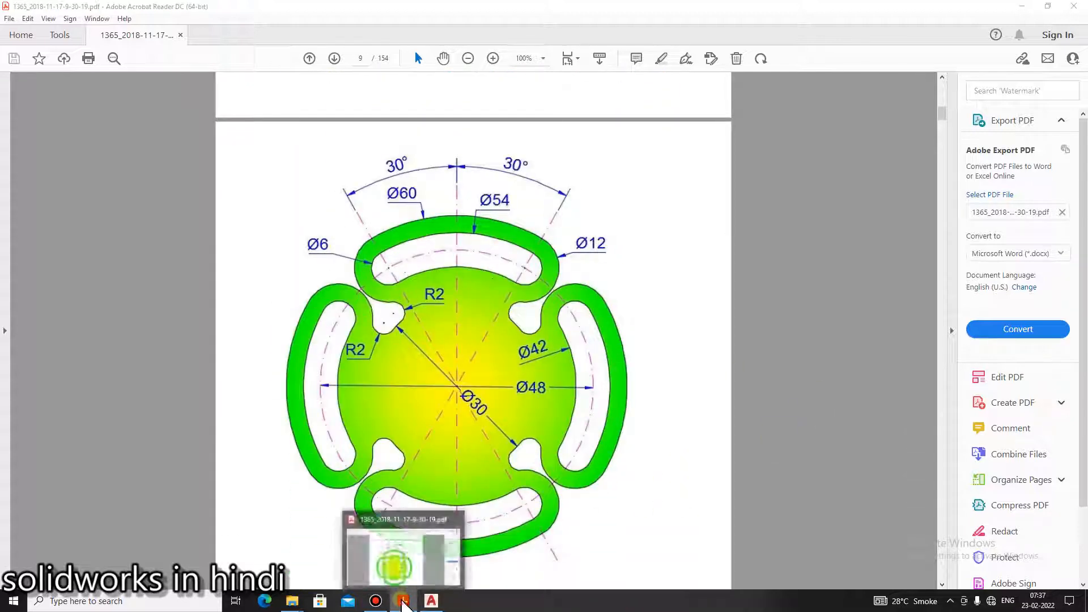
left_click(431, 600)
scroll(431, 405, "up", 2)
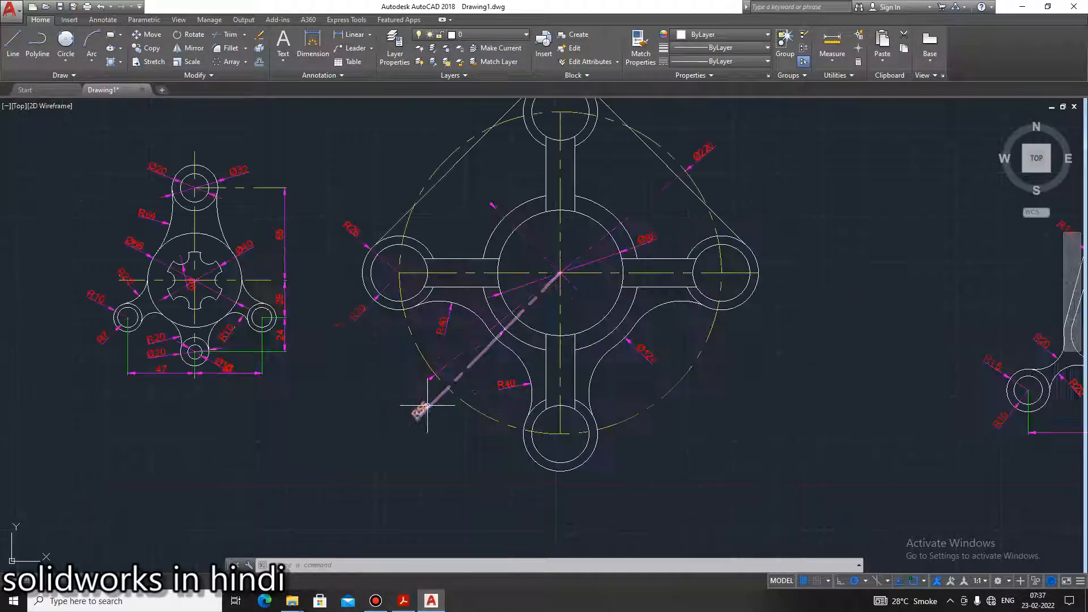
scroll(319, 402, "down", 2)
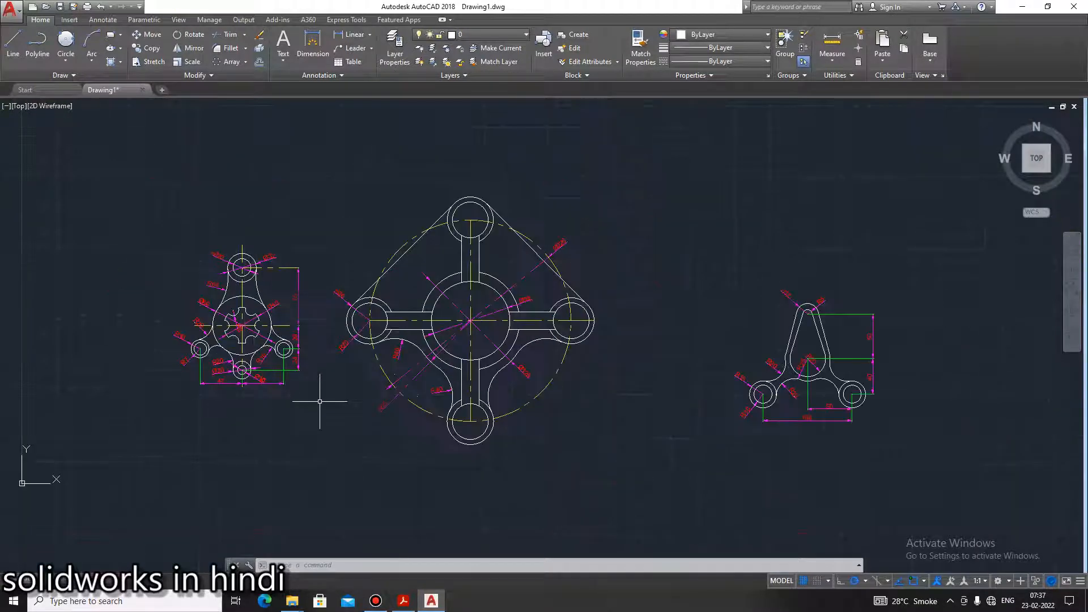
scroll(357, 381, "up", 2)
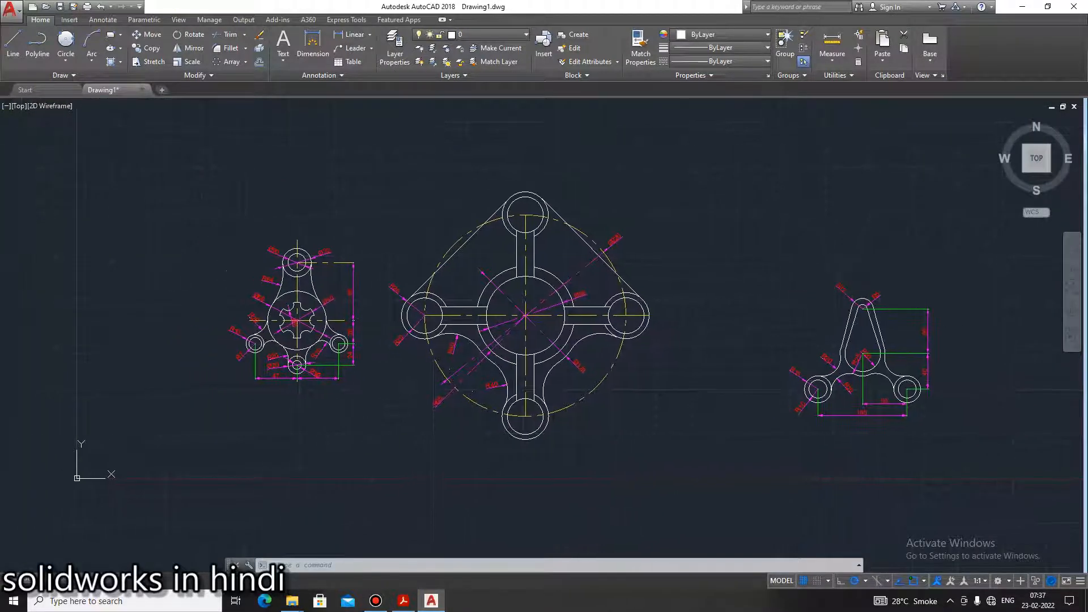
scroll(387, 381, "down", 2)
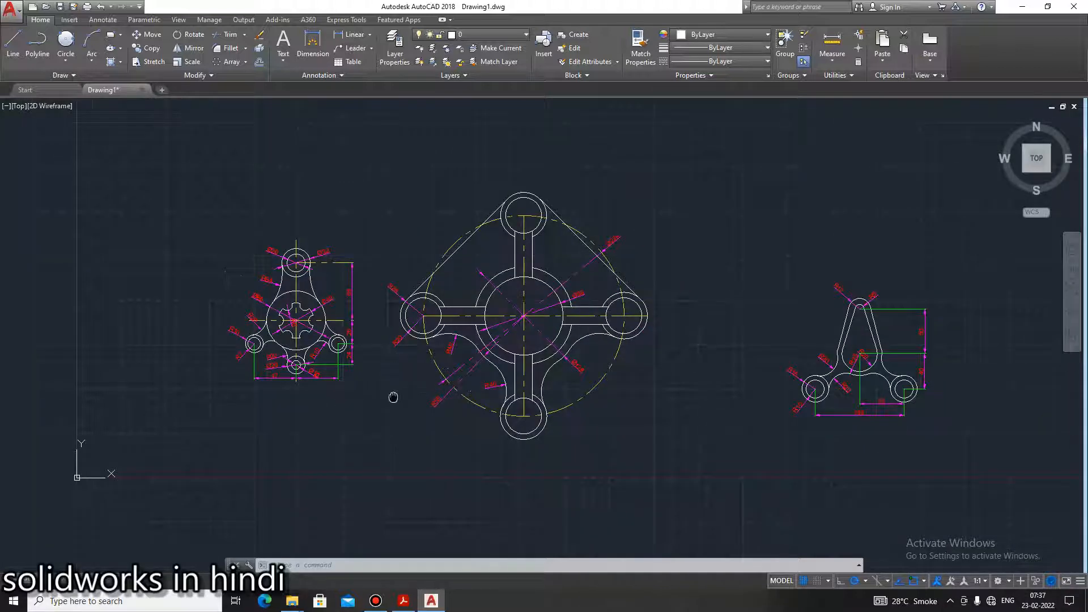
middle_click_drag(391, 396, 411, 401)
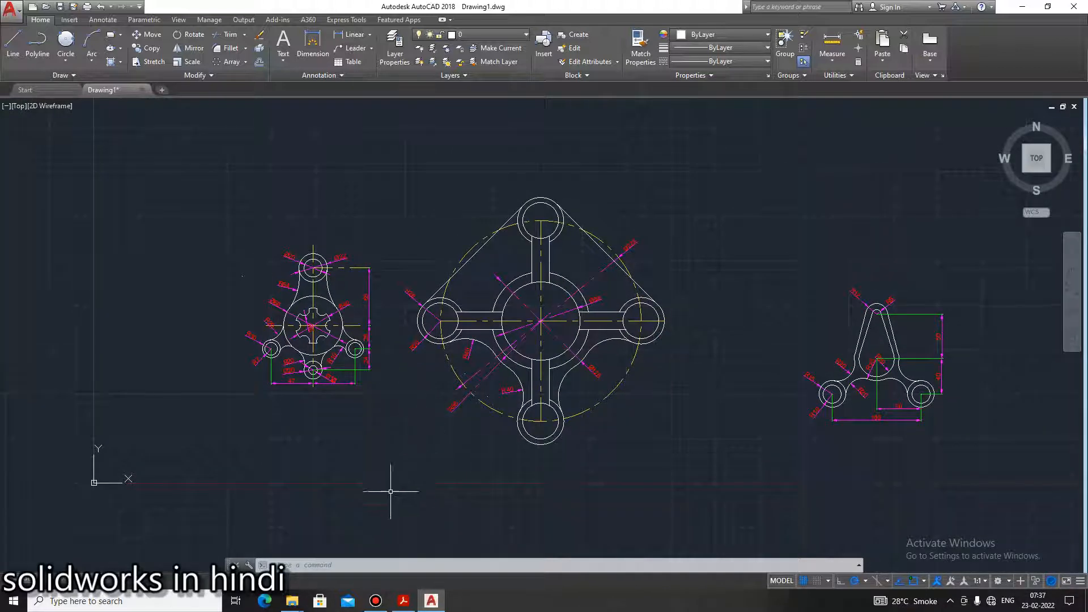
left_click(375, 600)
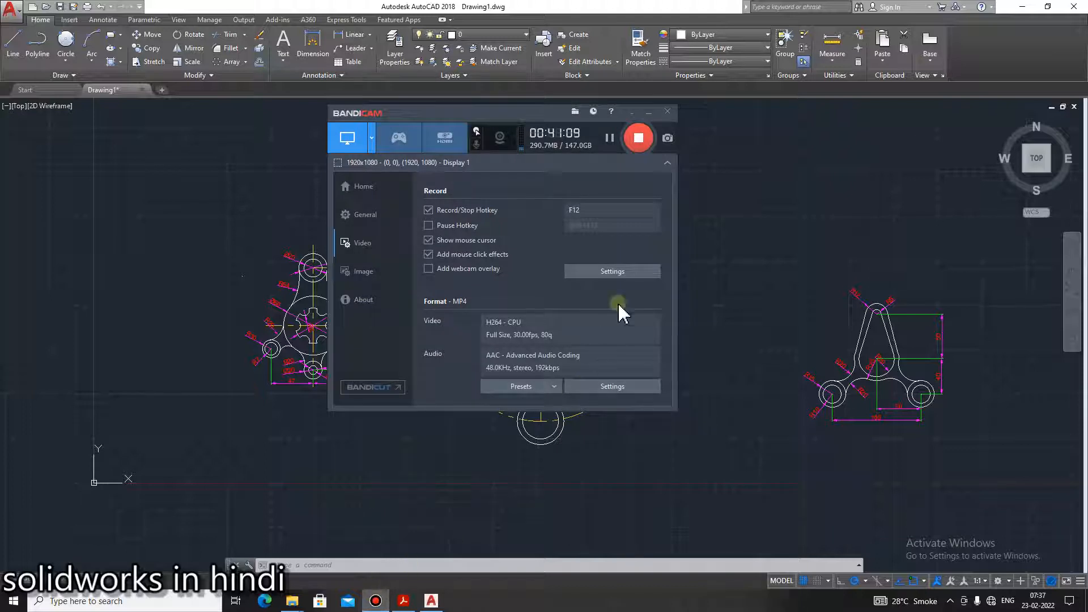
left_click(628, 113)
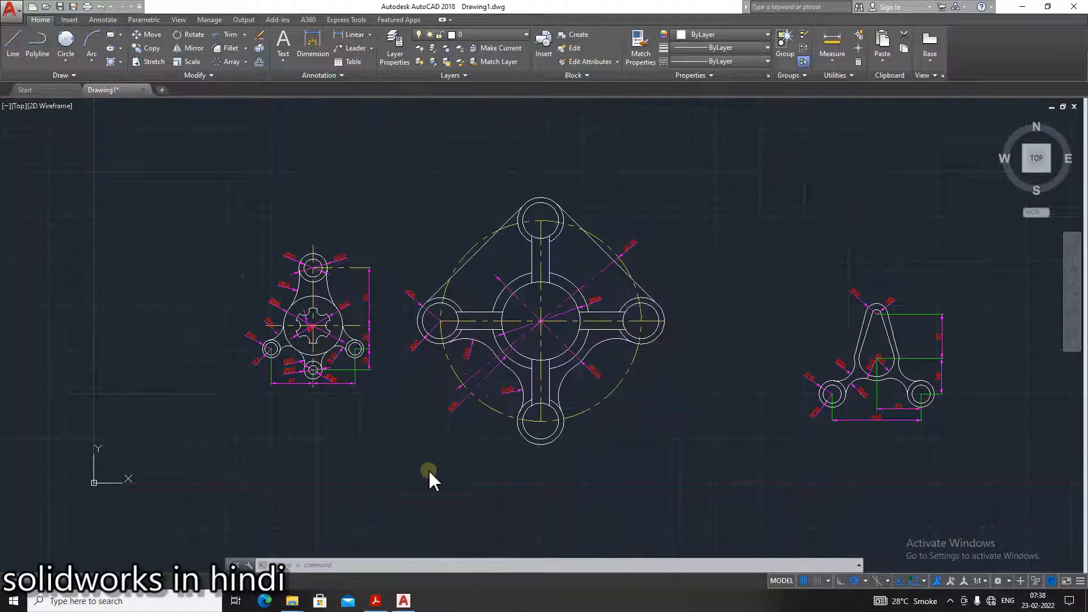
left_click(950, 601)
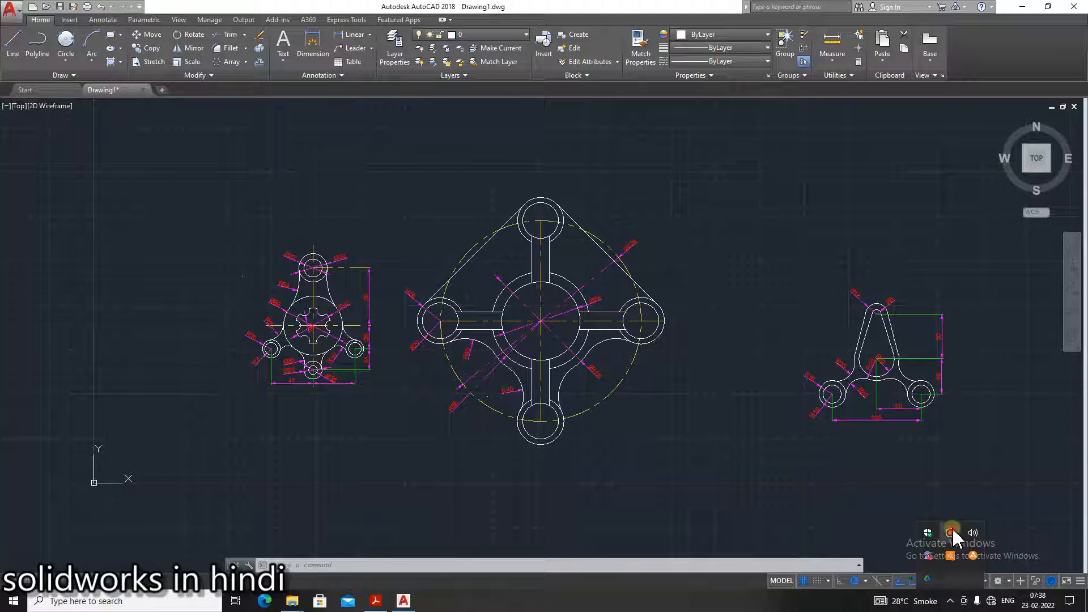